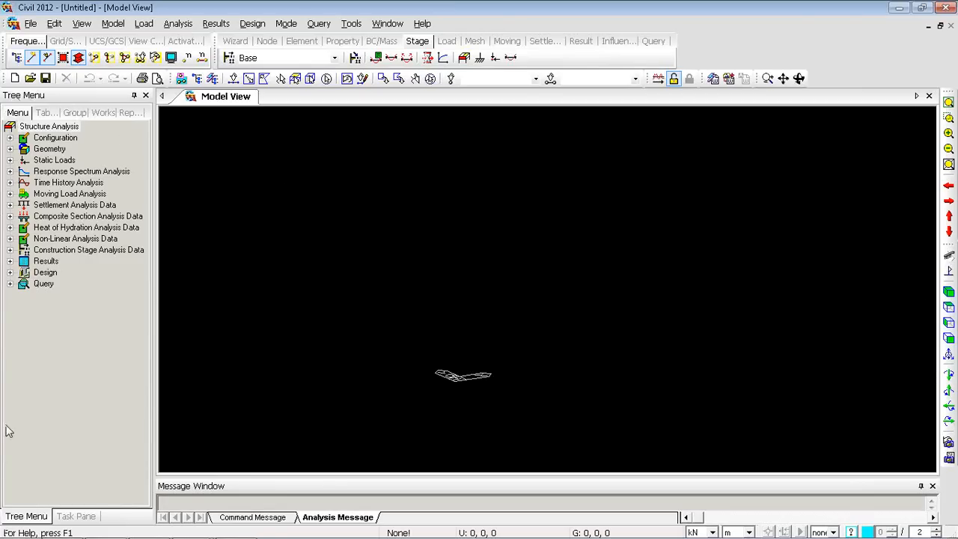
Look through the tree's main menu, Tables, Group and Works listings
click(69, 114)
click(16, 112)
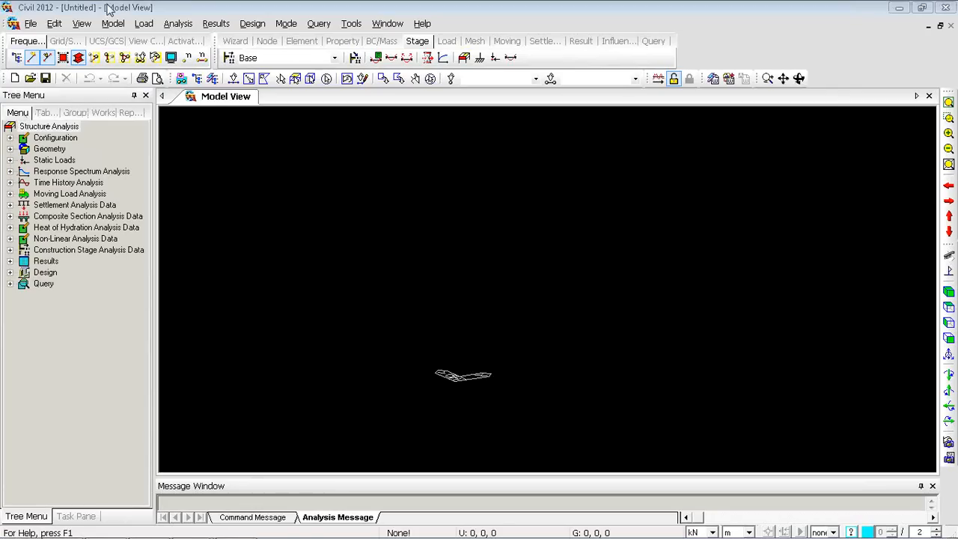
click(47, 113)
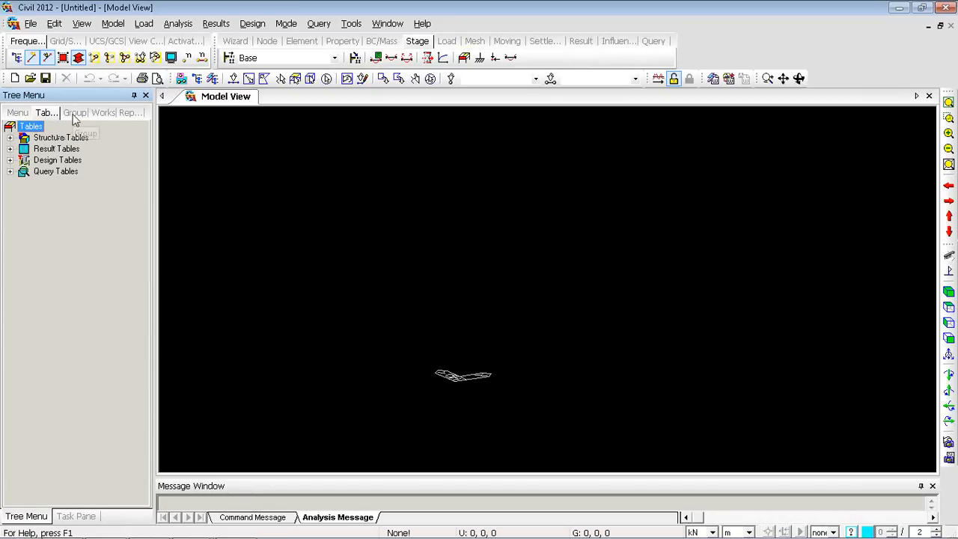
click(74, 116)
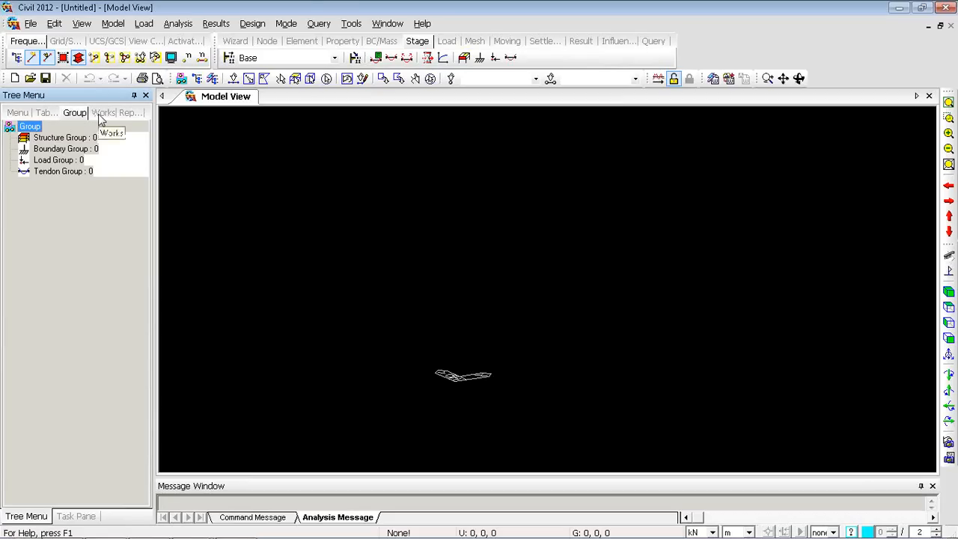
click(103, 113)
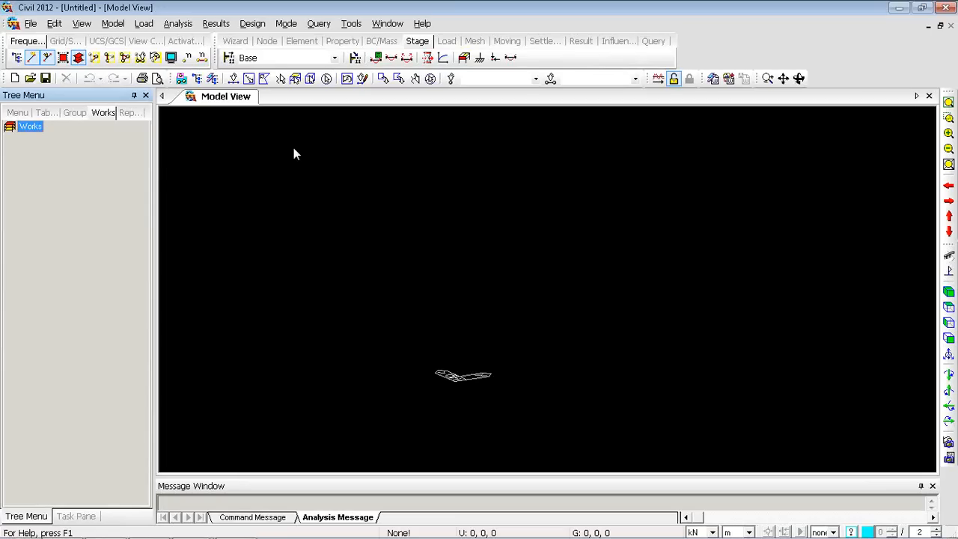
Check the element commands offered in the model view and enlarge the Message Window
right_click(299, 122)
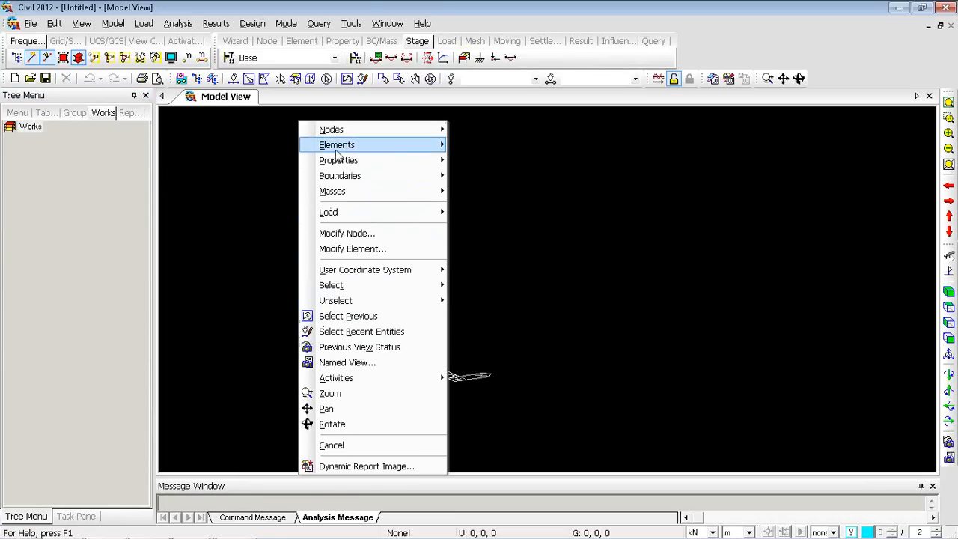
mouse_move(338, 150)
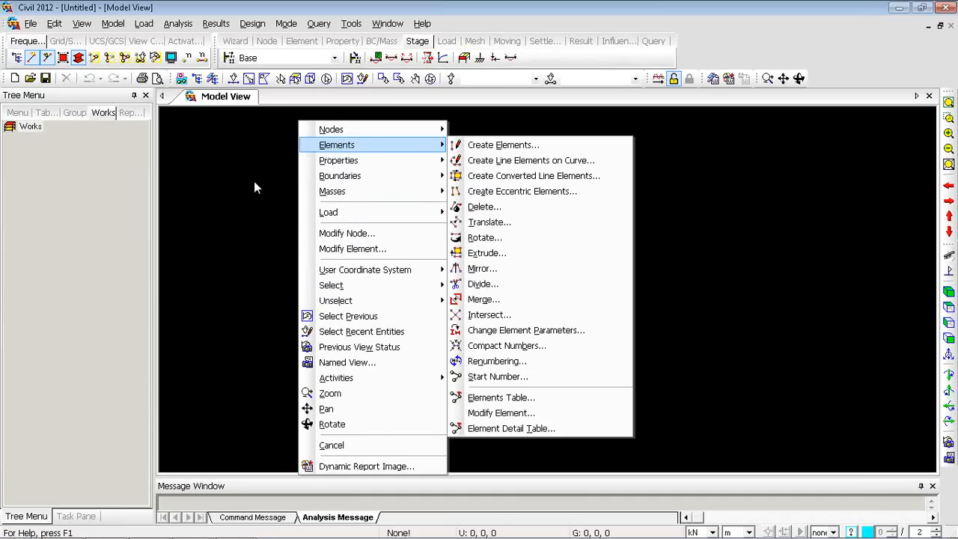
click(232, 480)
drag(222, 469, 223, 417)
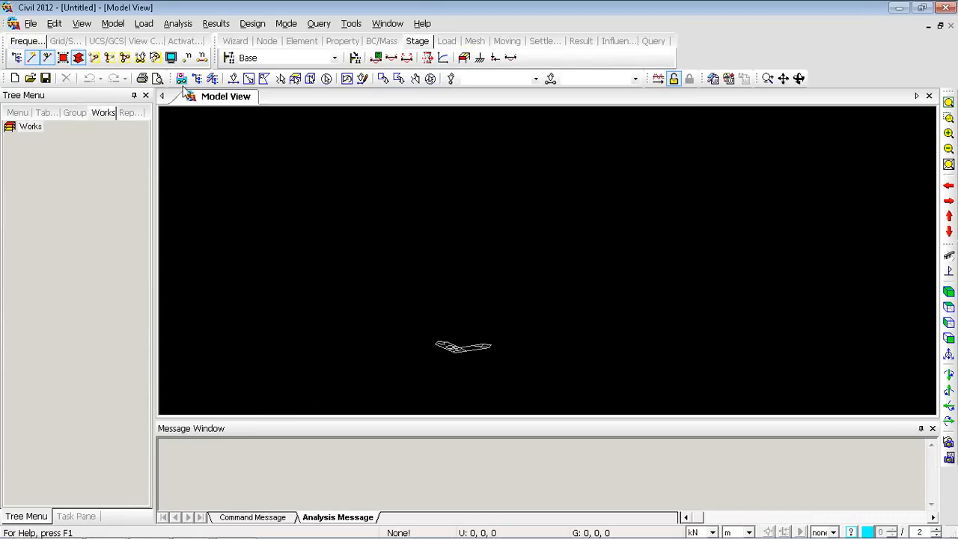
Open the Nodal Loads form from the load commands twice, closing it each time without entering a load
click(143, 24)
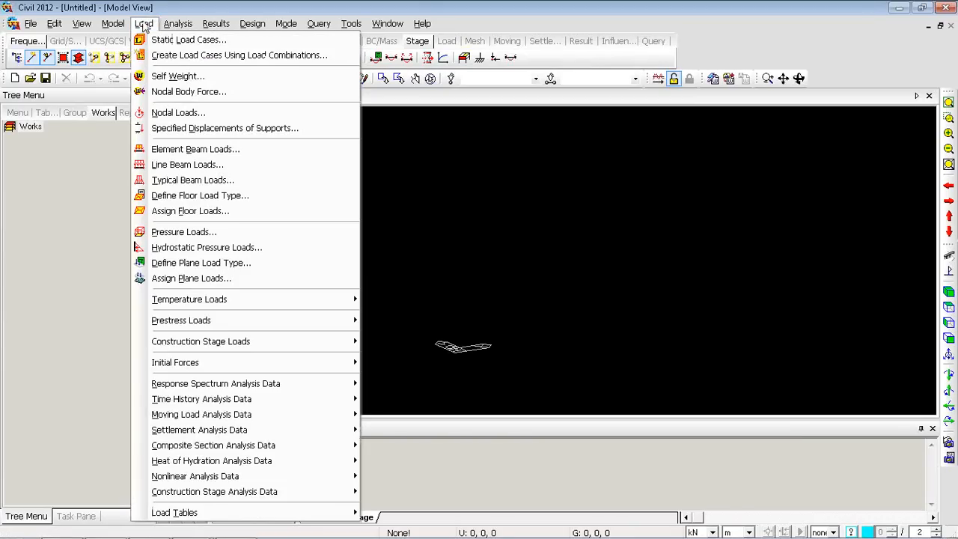
click(179, 113)
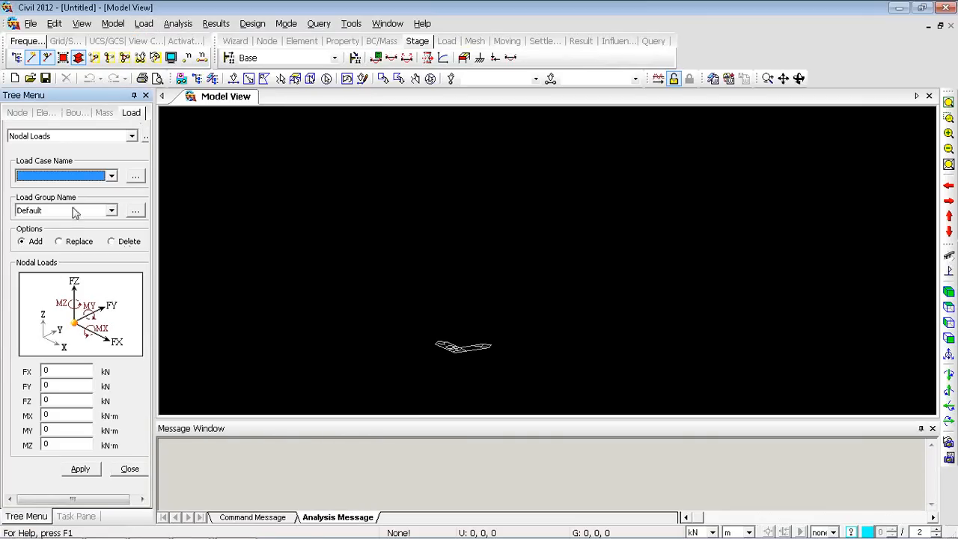
click(128, 470)
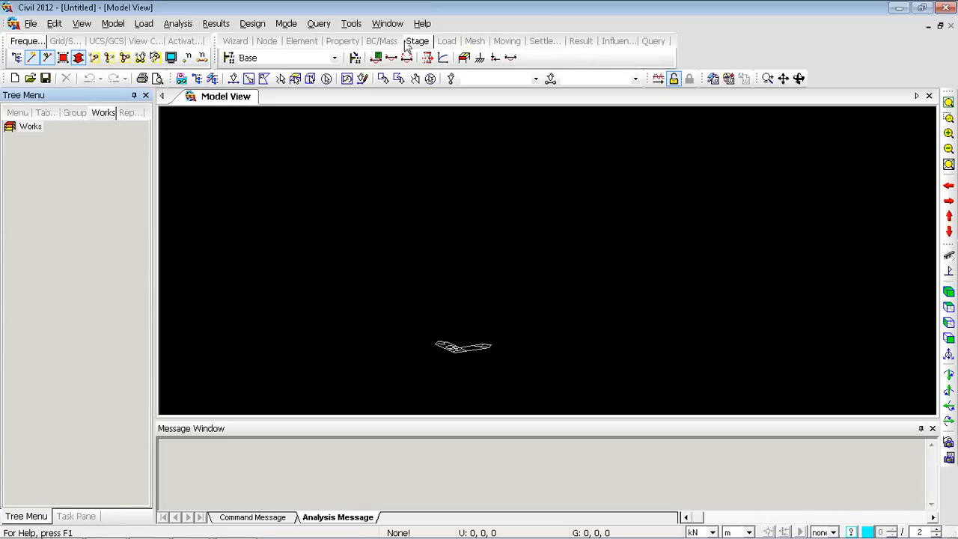
click(448, 41)
click(289, 59)
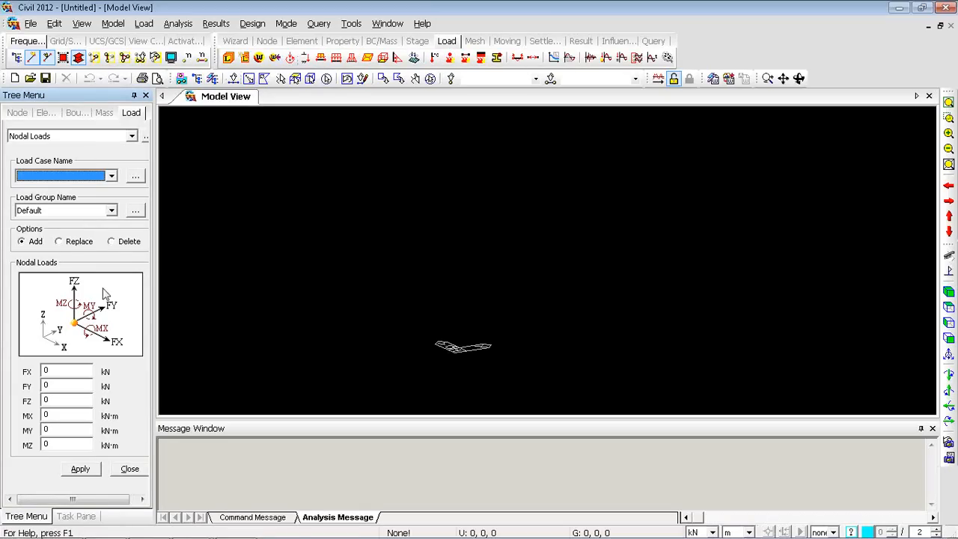
click(130, 469)
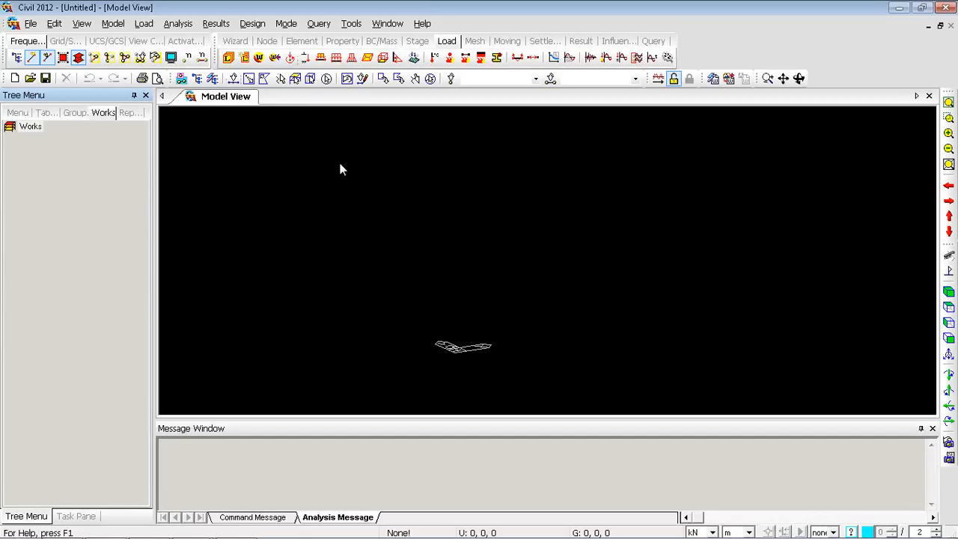
Expand Static Loads in the structure analysis tree, view its Nodal Loads form and close it
click(18, 113)
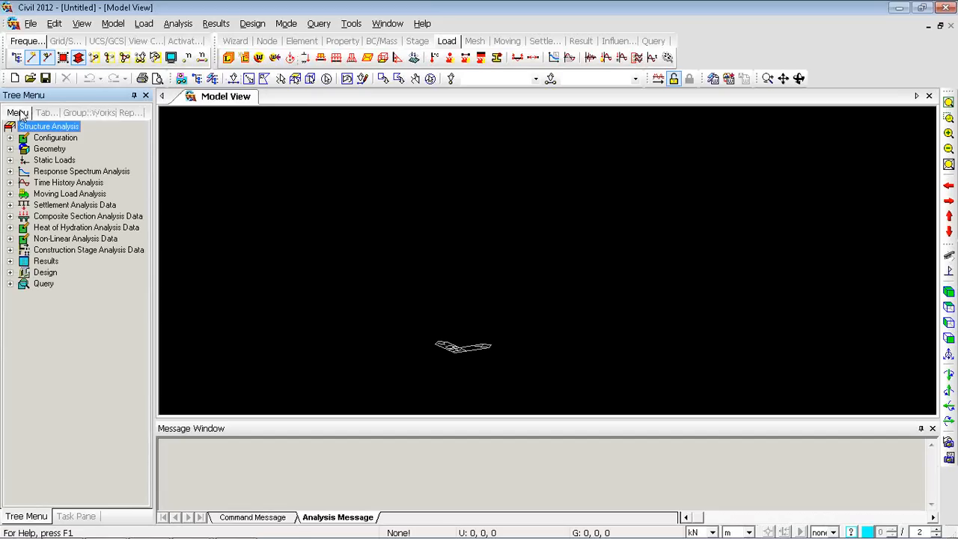
click(10, 160)
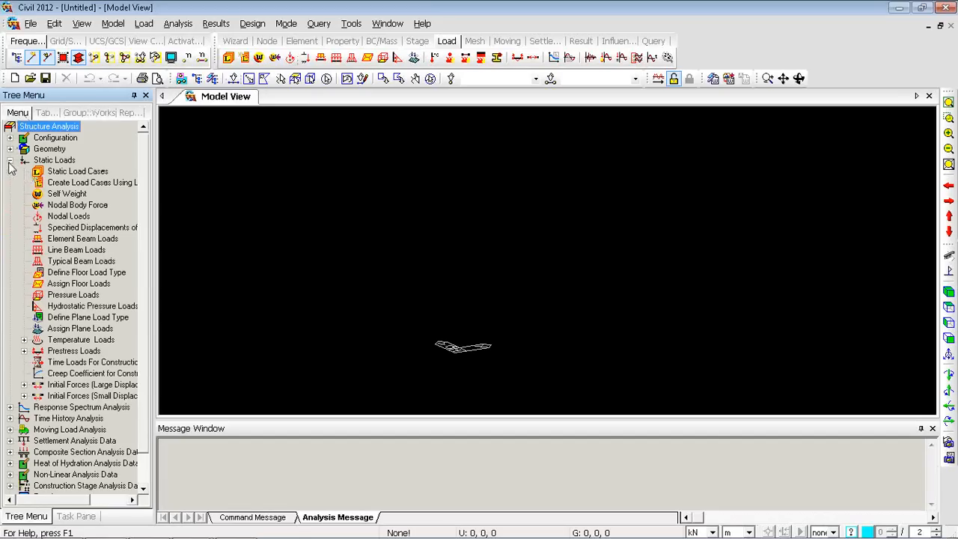
double_click(60, 216)
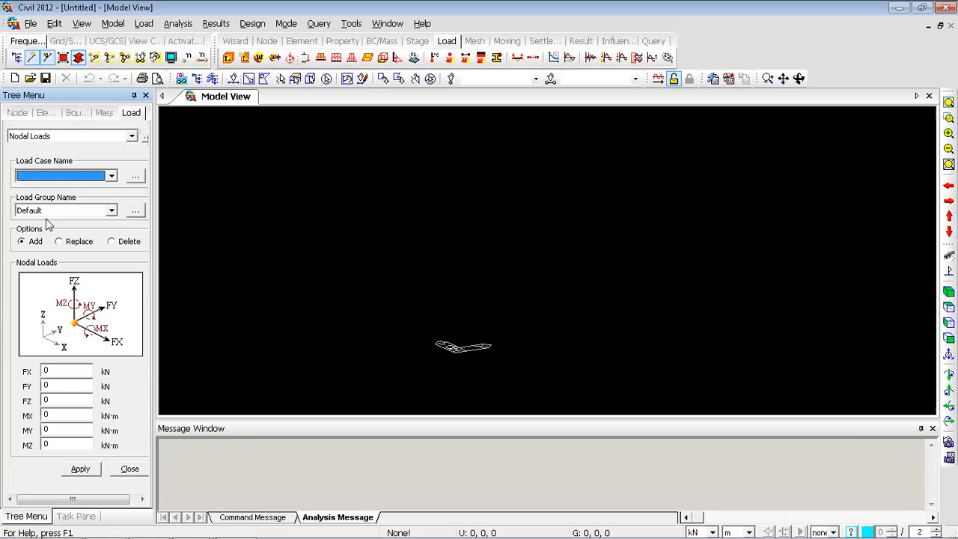
click(130, 469)
Open the Nodal Loads form through the commands offered within the model view and close it
right_click(319, 137)
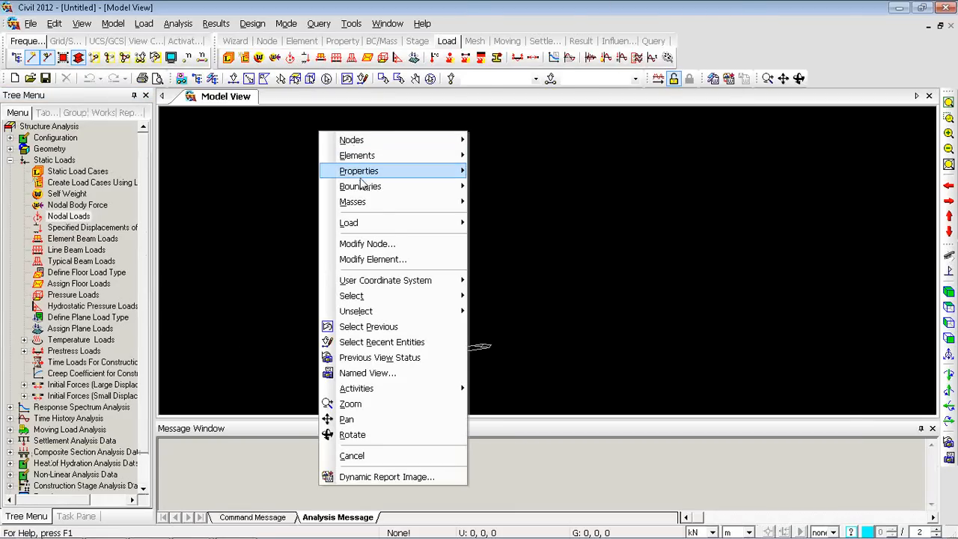
mouse_move(360, 179)
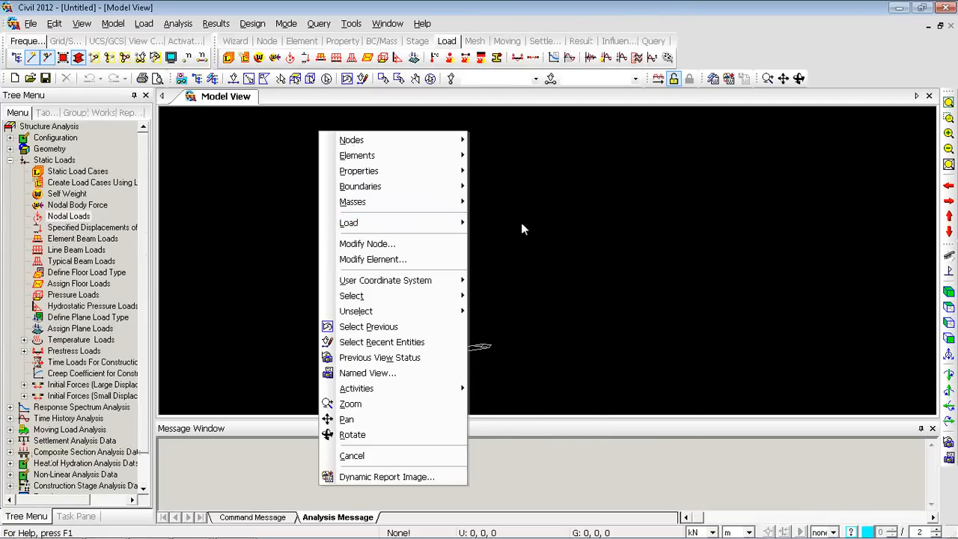
mouse_move(422, 225)
click(550, 82)
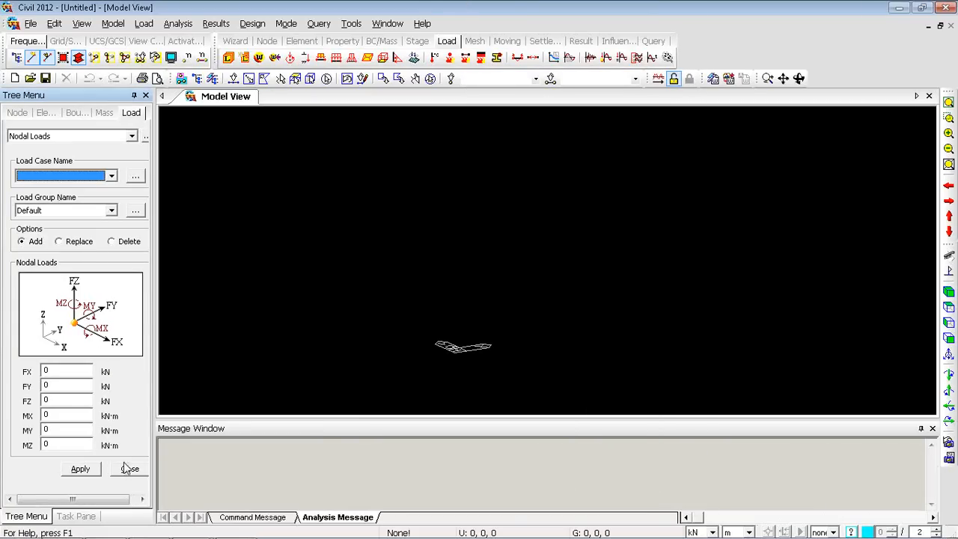
click(126, 467)
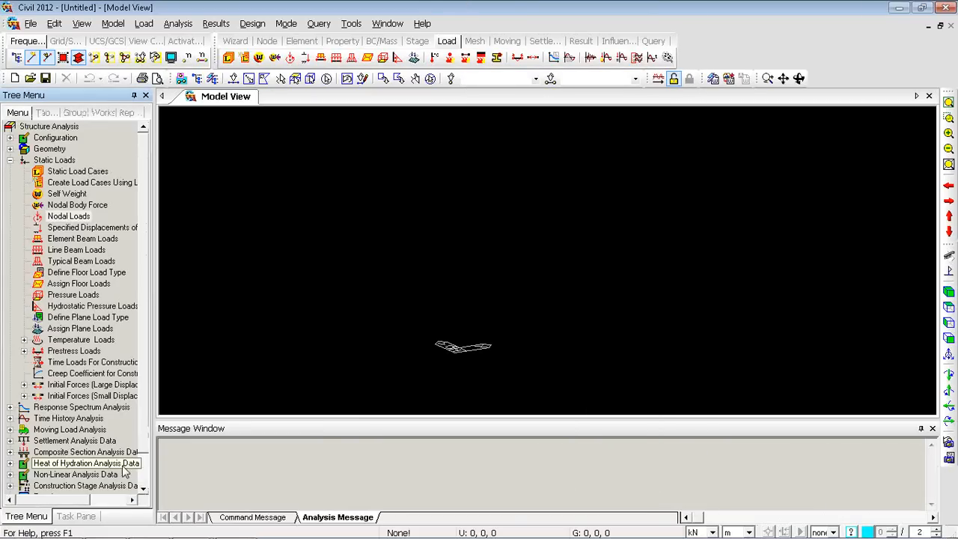
Run the SLNL command in the Message Window to view the Nodal Loads form, and close it
click(320, 457)
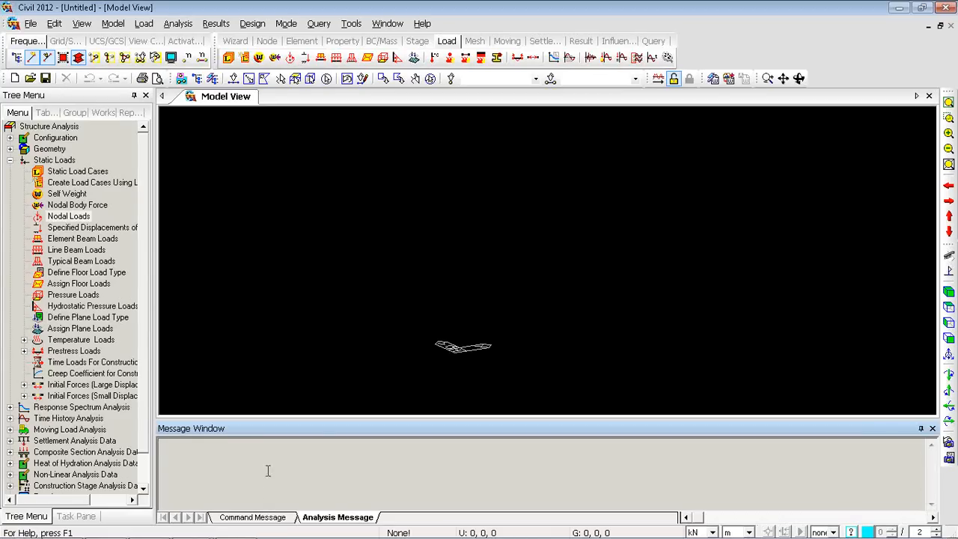
click(253, 516)
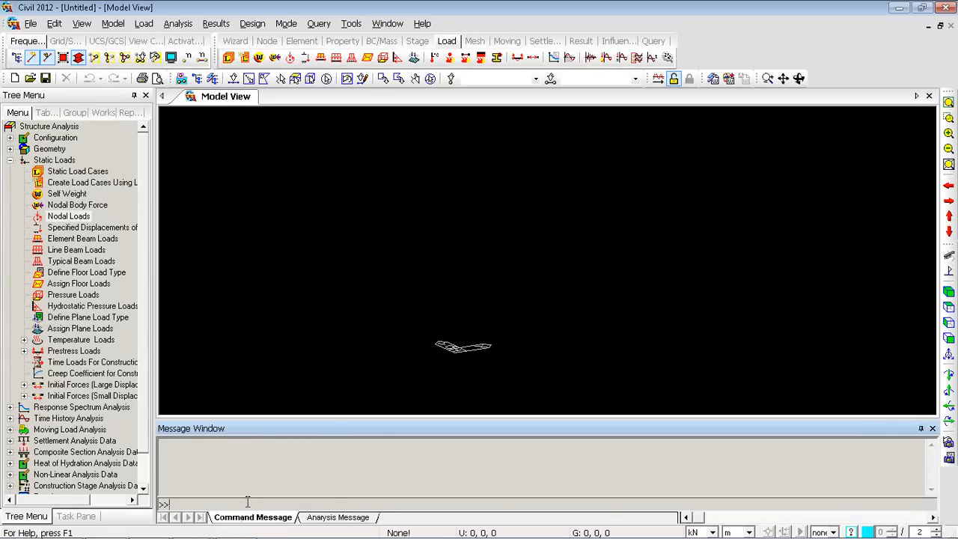
text(Slnl)
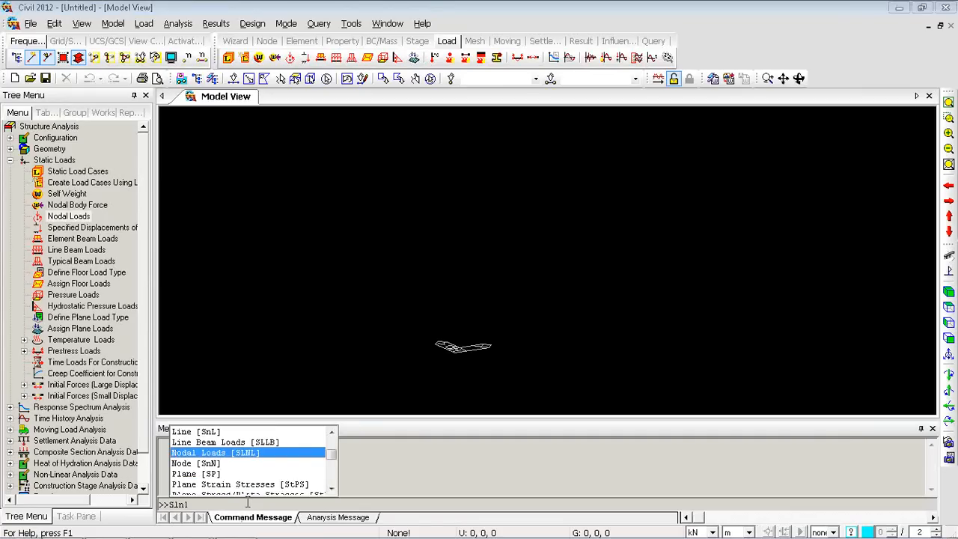
key(Return)
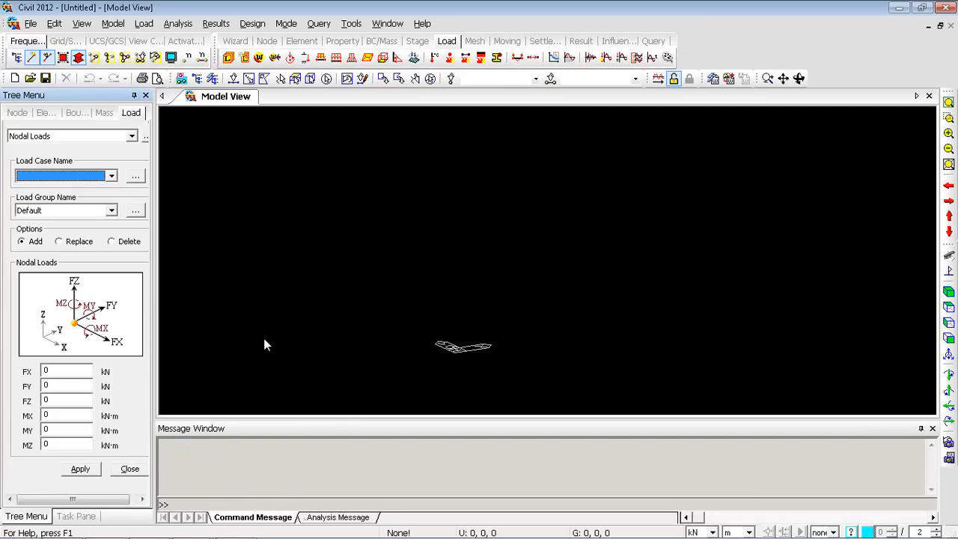
click(133, 468)
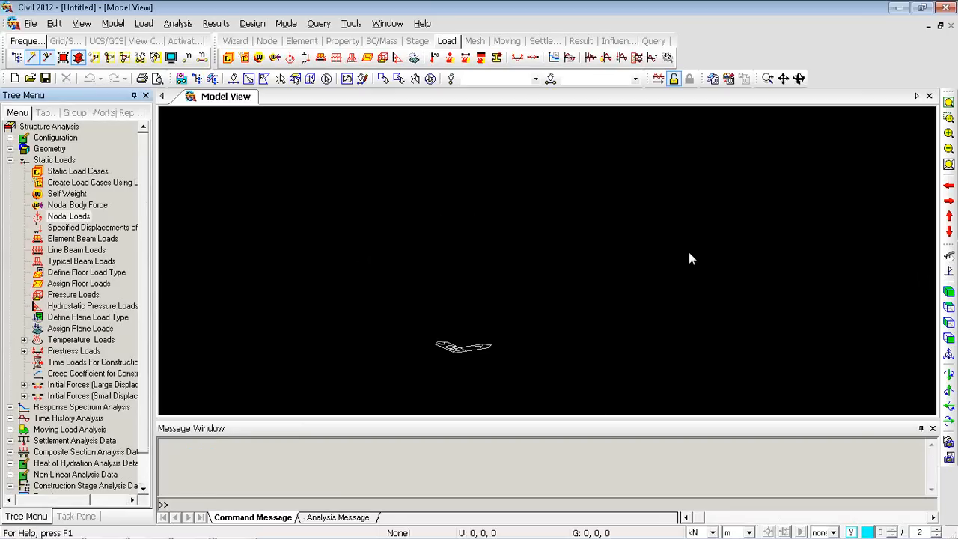
key(alt+Tab)
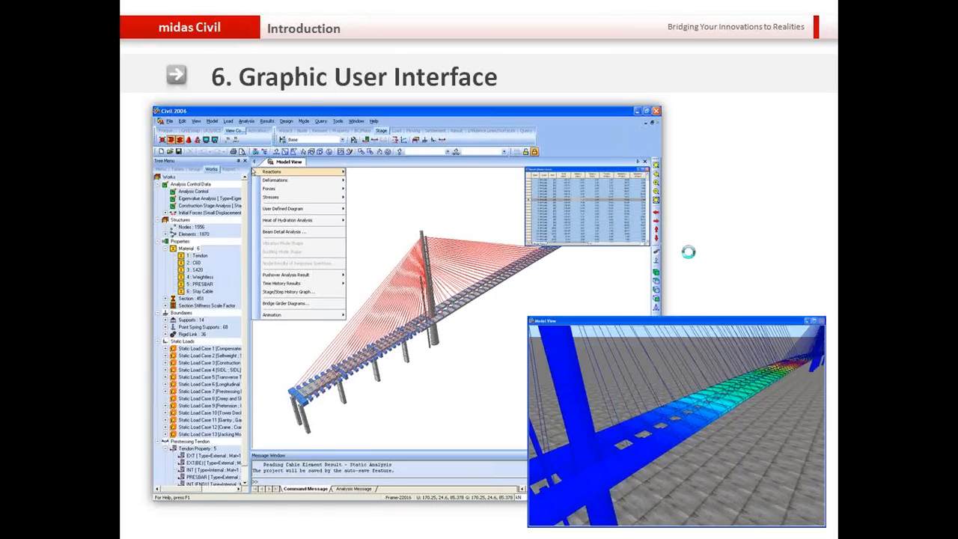
click(690, 253)
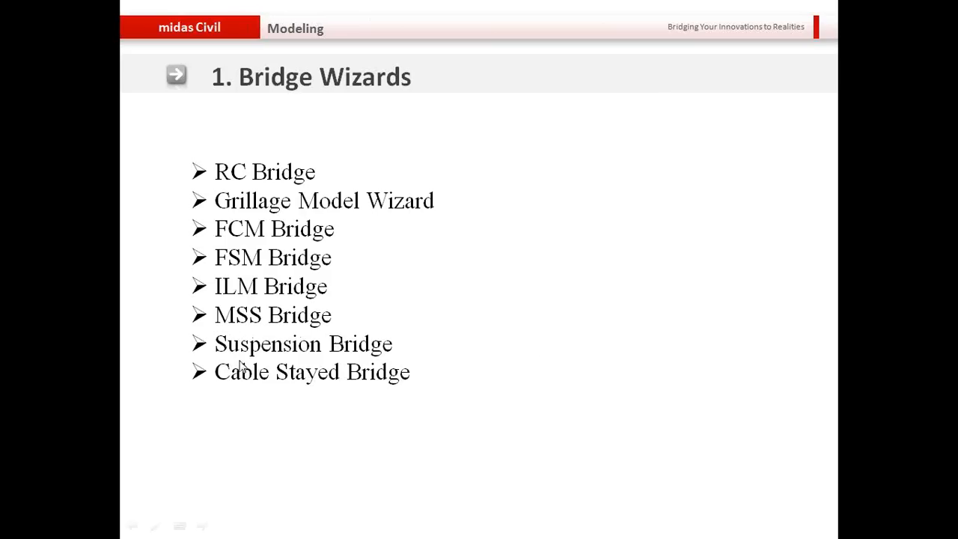
key(alt+Tab)
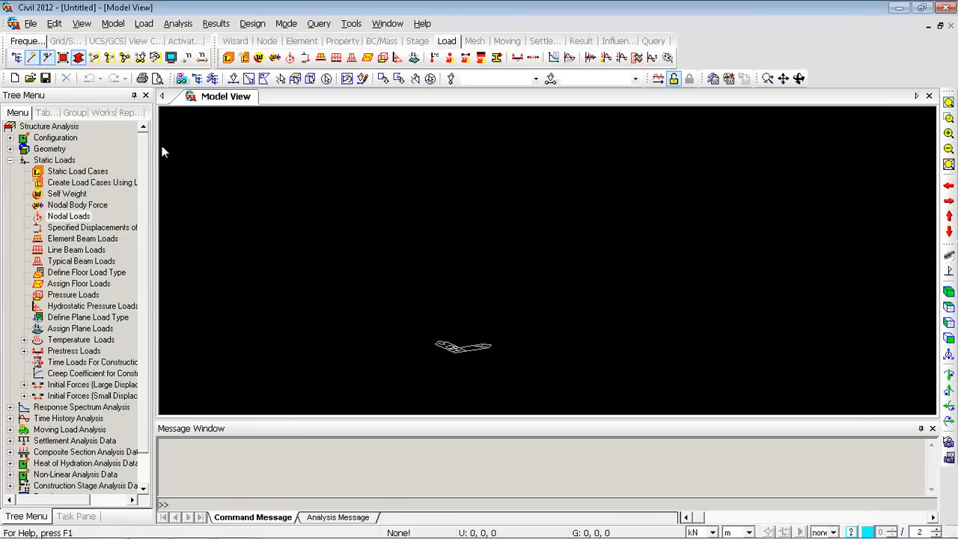
Look through the tree's Group and Tables listings and leave the Works listing displayed
click(74, 112)
click(45, 112)
click(103, 112)
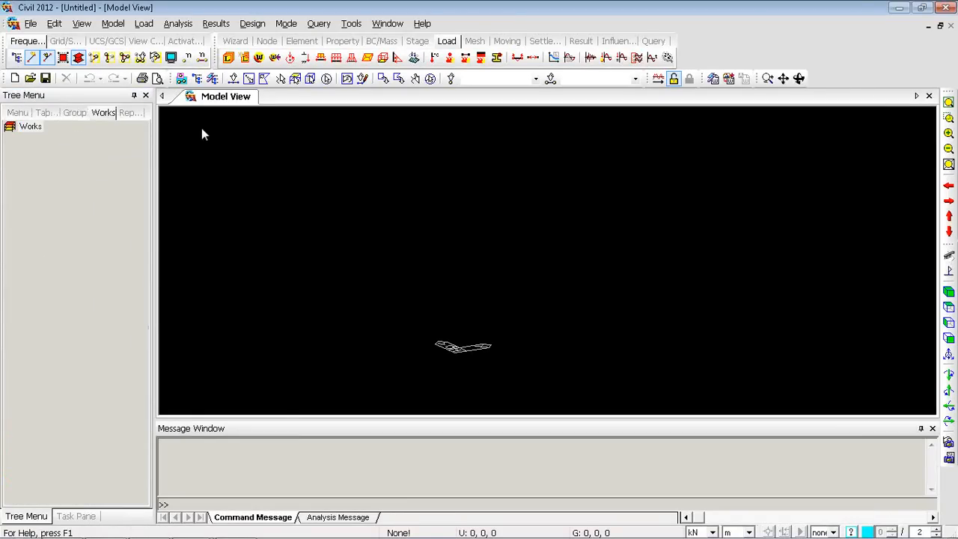
Dismiss the Windows activation notice, open the FCM Bridge structure wizard and place its dialog over the model view
click(118, 24)
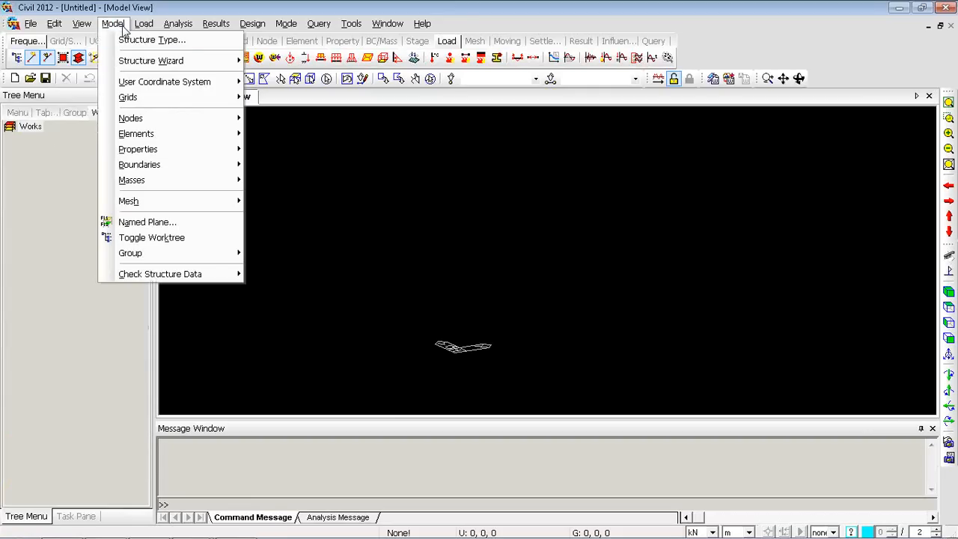
mouse_move(150, 62)
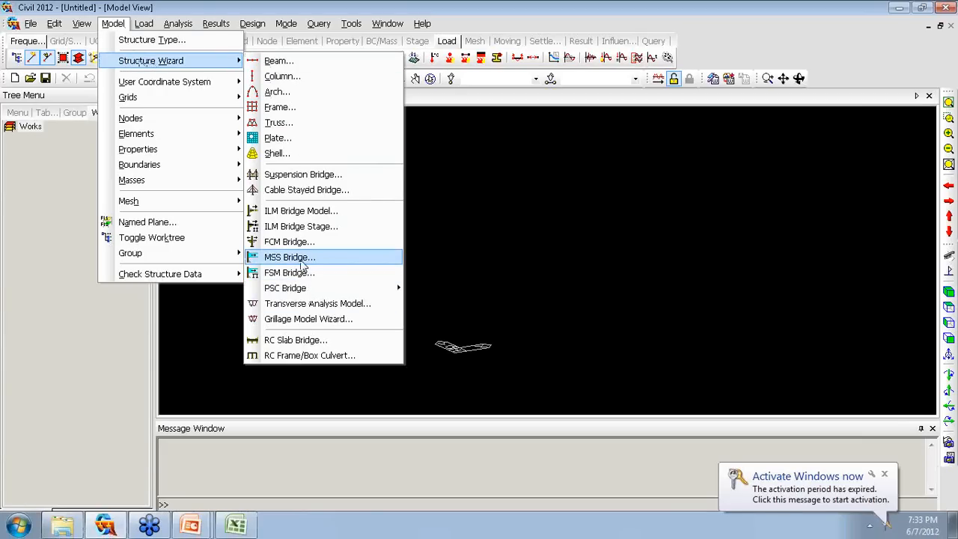
click(884, 475)
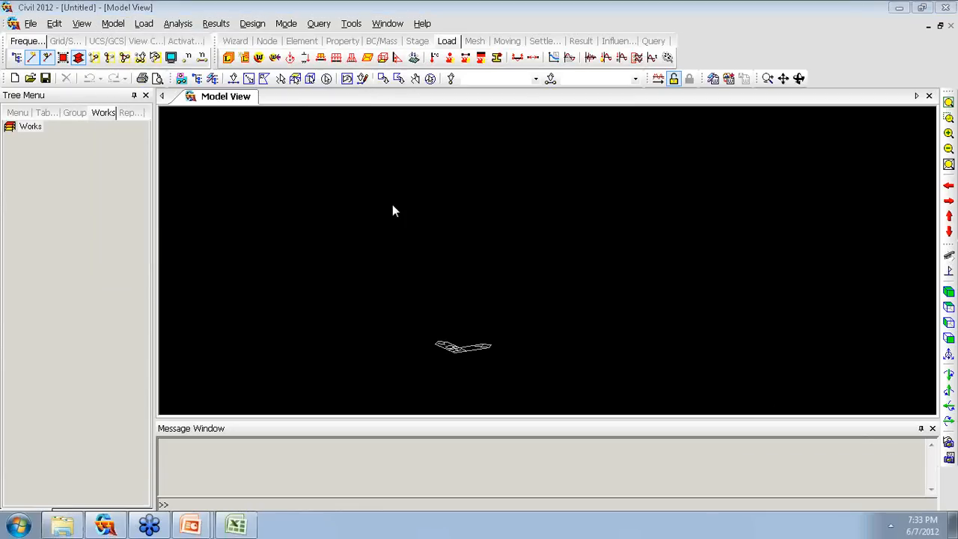
click(113, 23)
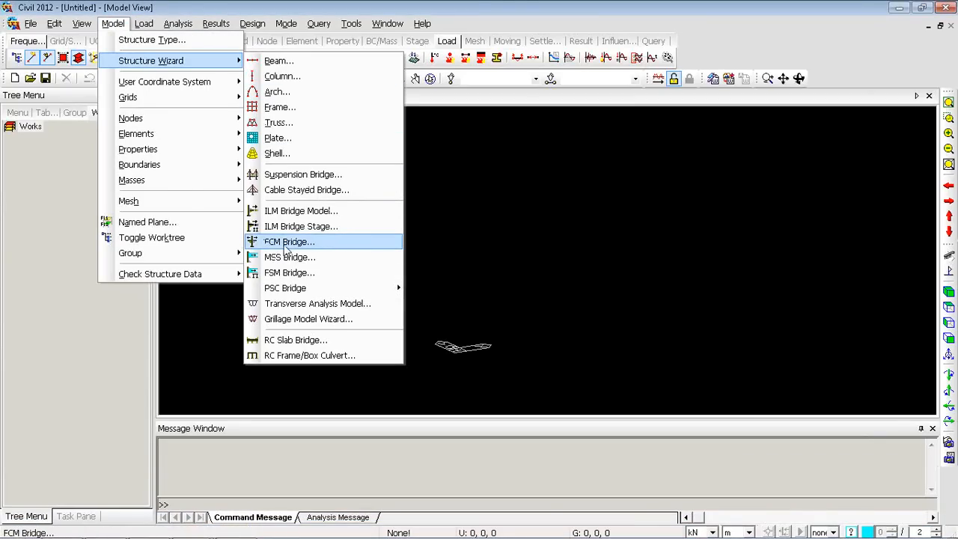
click(287, 245)
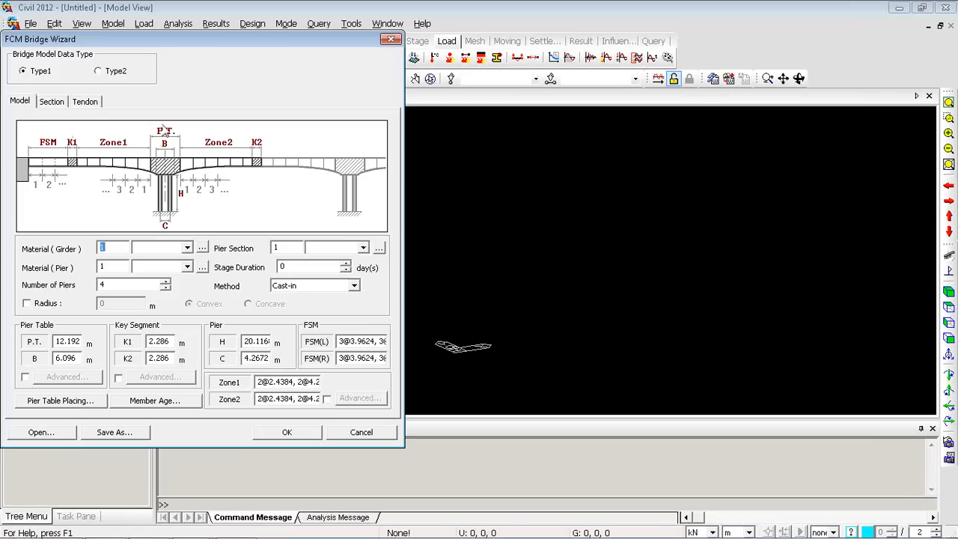
drag(163, 45, 400, 41)
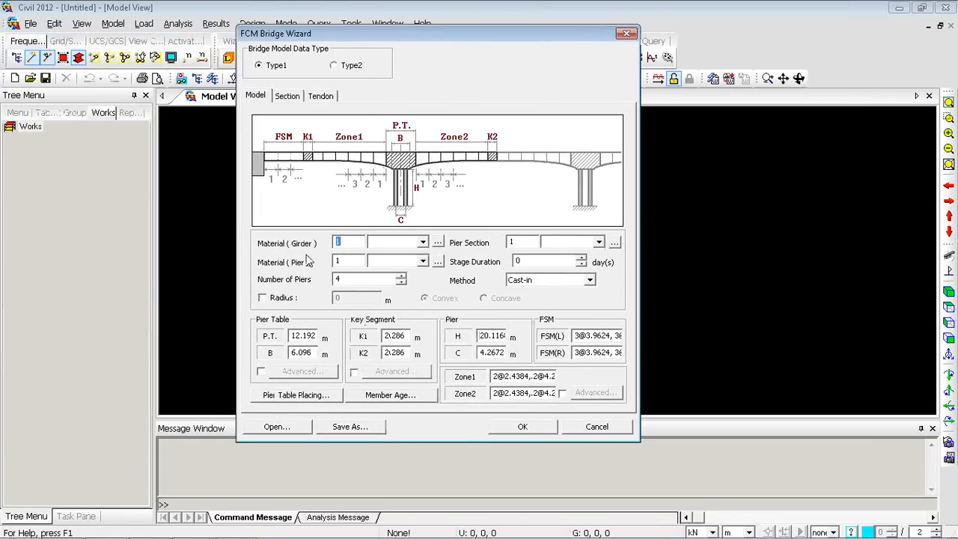
Add a concrete material of grade C35/45 from the EN04(RC) standard for the girder and piers
click(438, 244)
click(604, 184)
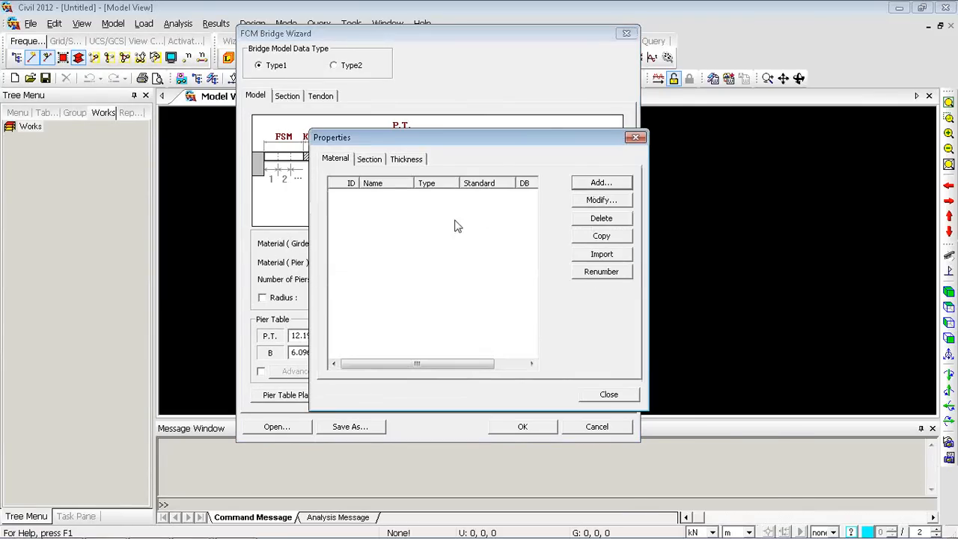
click(927, 107)
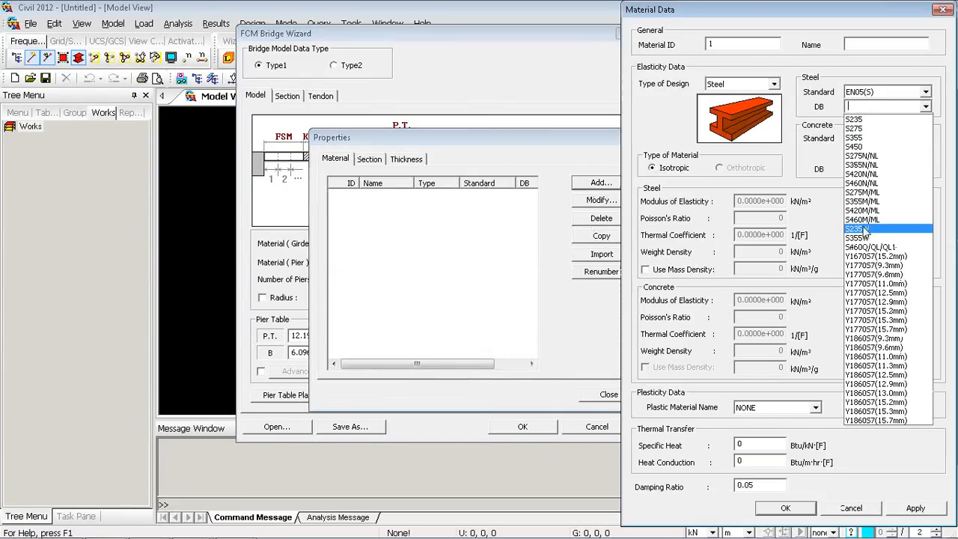
click(777, 86)
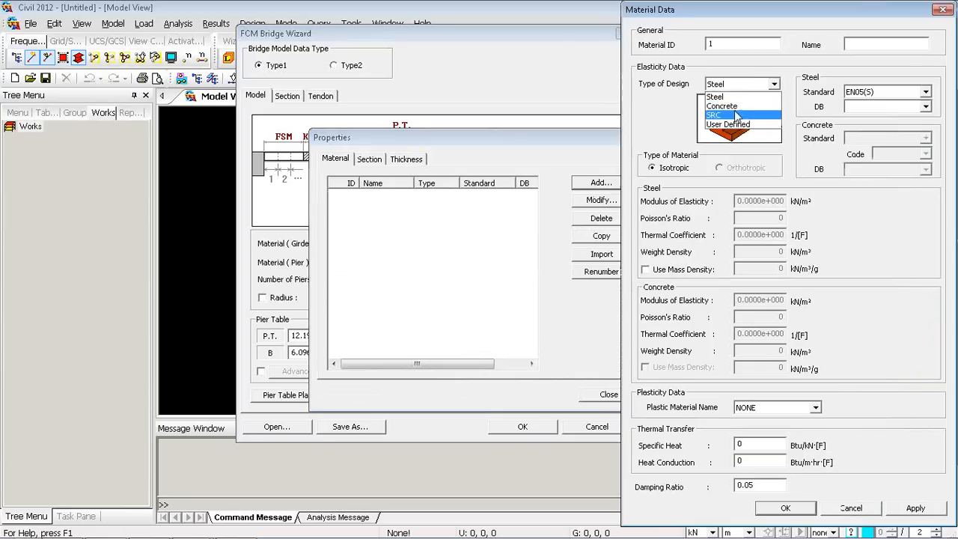
click(724, 102)
click(926, 170)
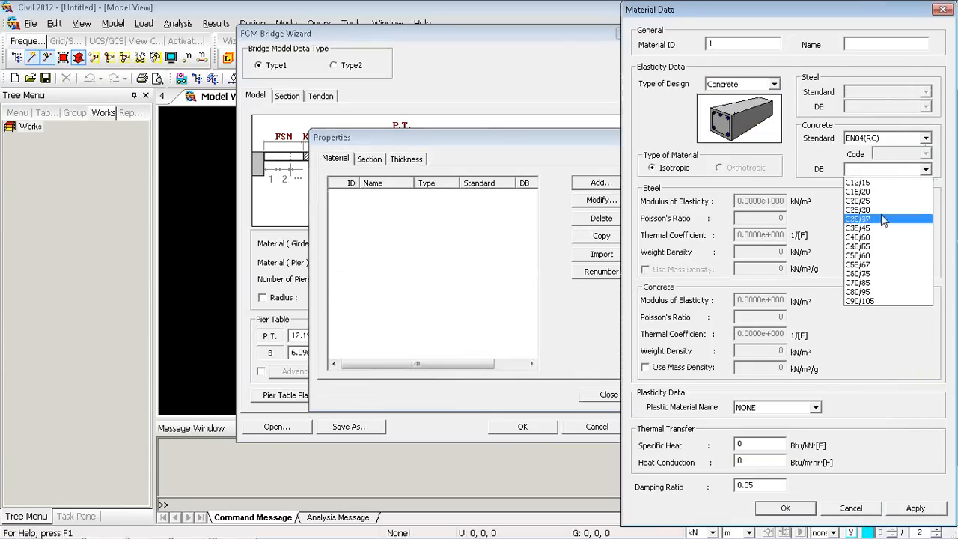
click(859, 229)
click(786, 508)
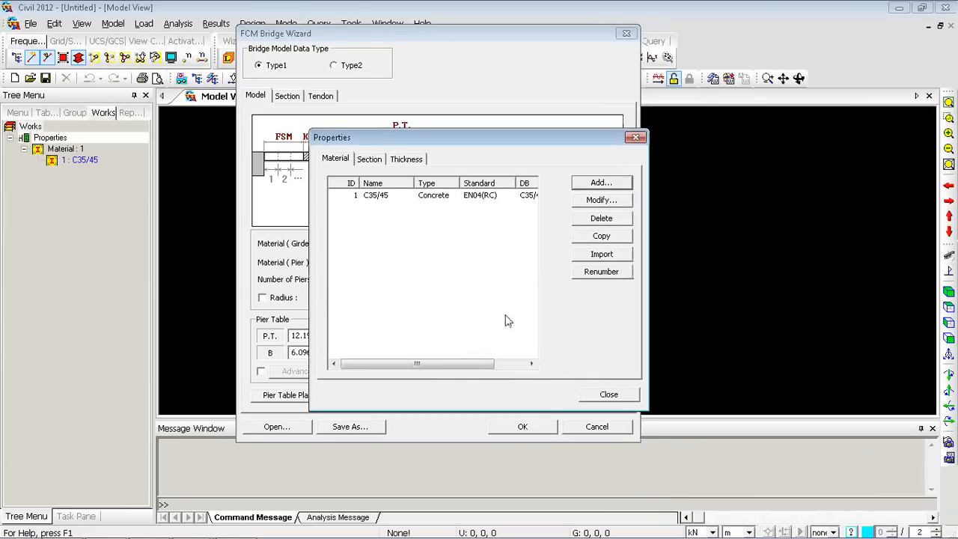
click(610, 394)
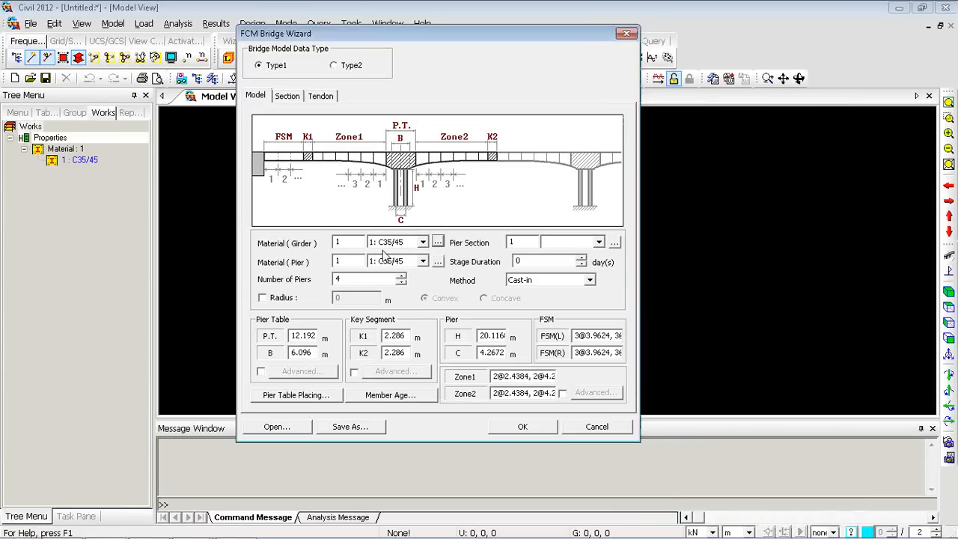
Set the number of piers to 2 and check the list of available pier sections
drag(346, 278, 301, 275)
double_click(517, 261)
click(598, 243)
click(598, 243)
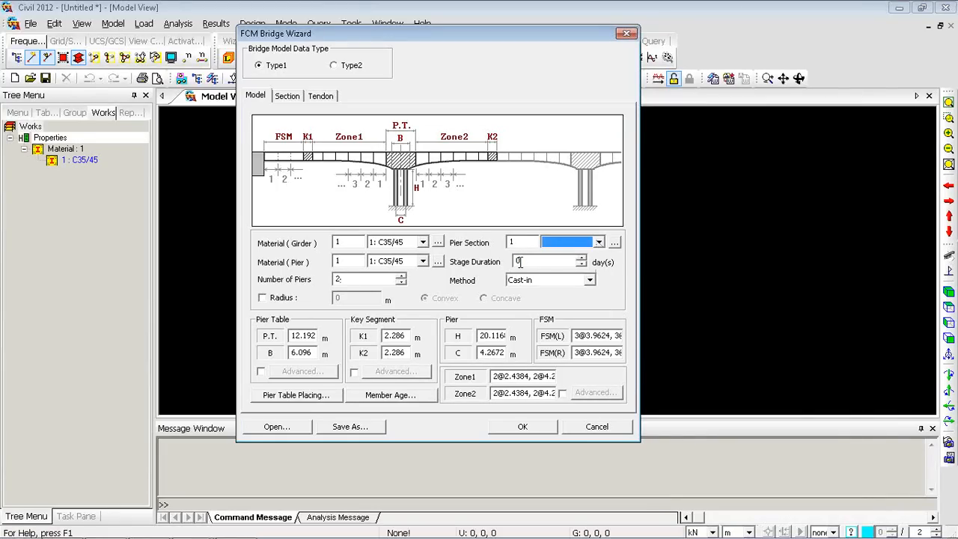
Start a new pier section with the Solid Rectangle shape and name it pier
click(617, 243)
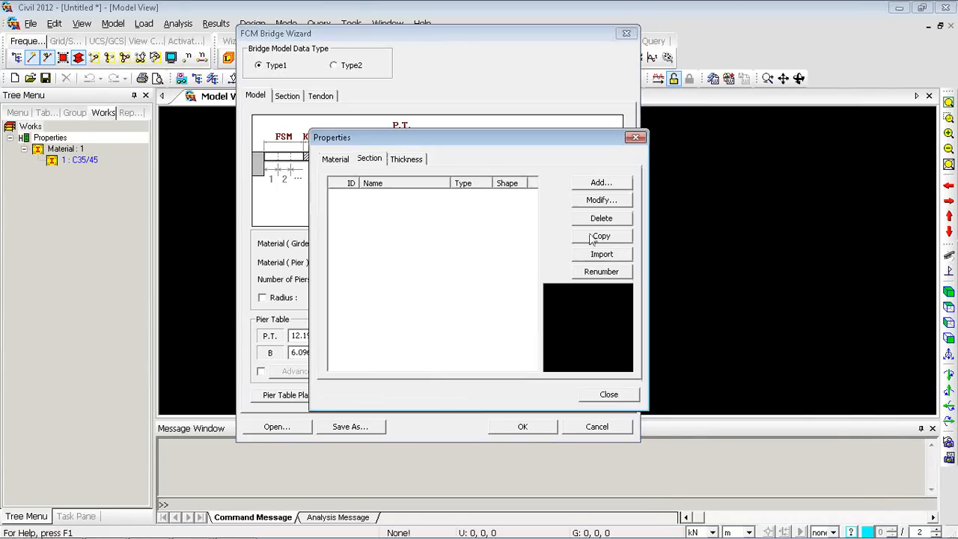
click(584, 183)
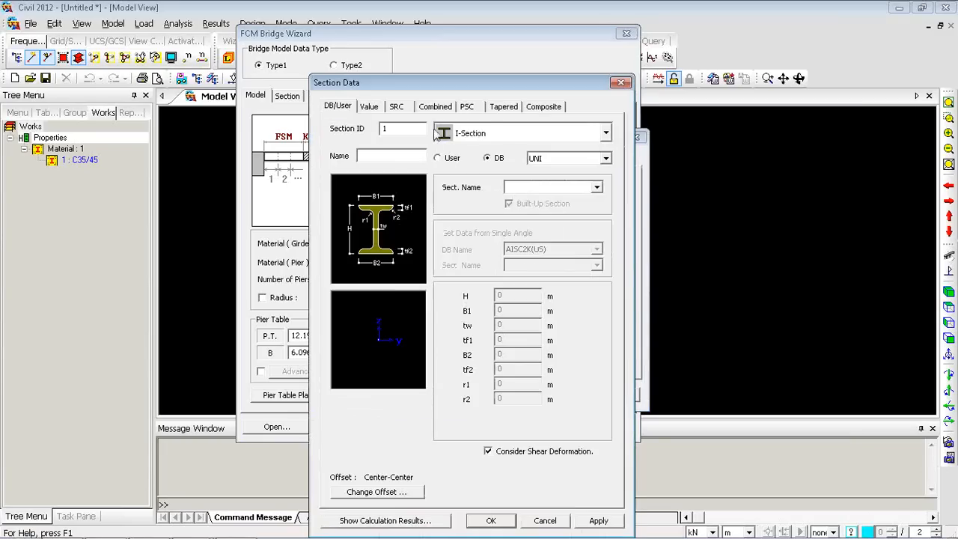
click(472, 134)
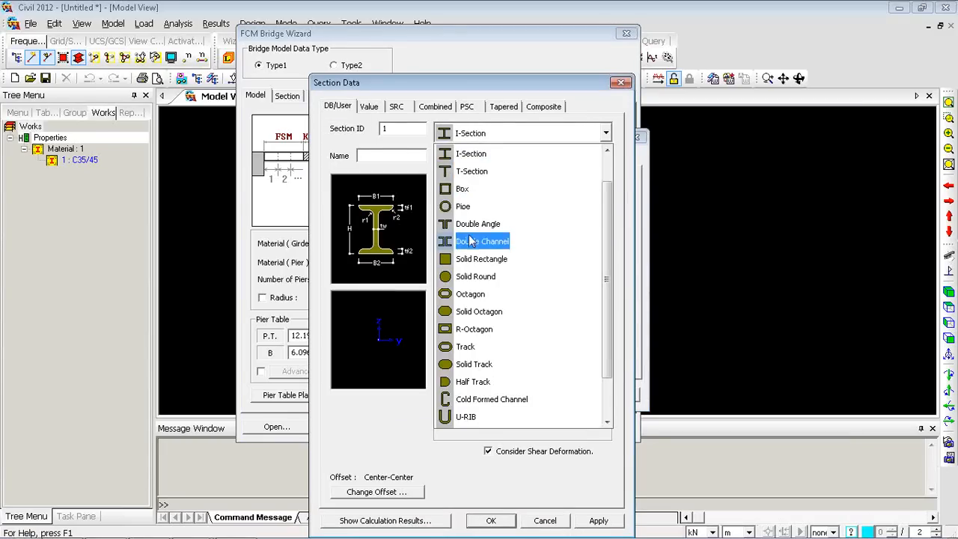
click(476, 259)
click(396, 156)
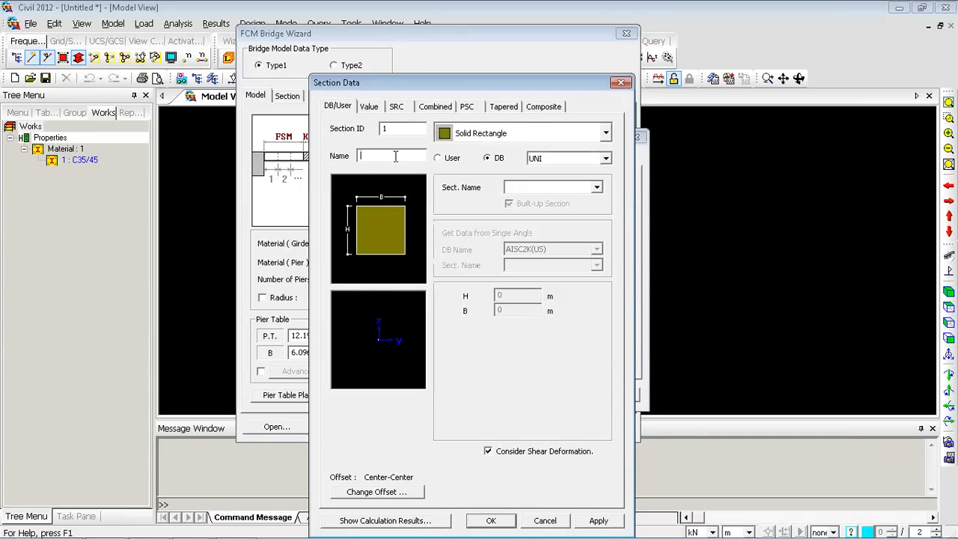
text(pier)
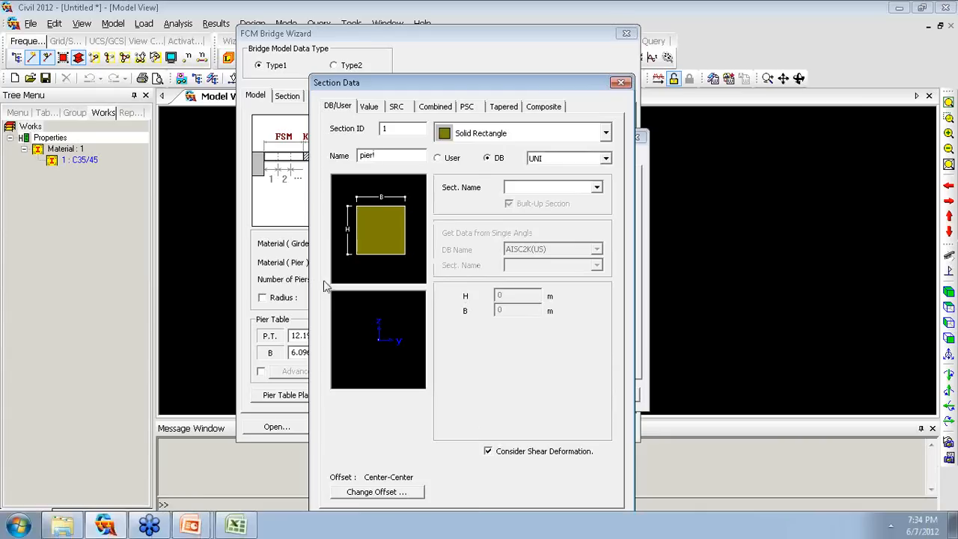
Give the pier section user-defined dimensions of H 2 m and B 8 m, save it and return to the wizard
click(451, 158)
click(515, 295)
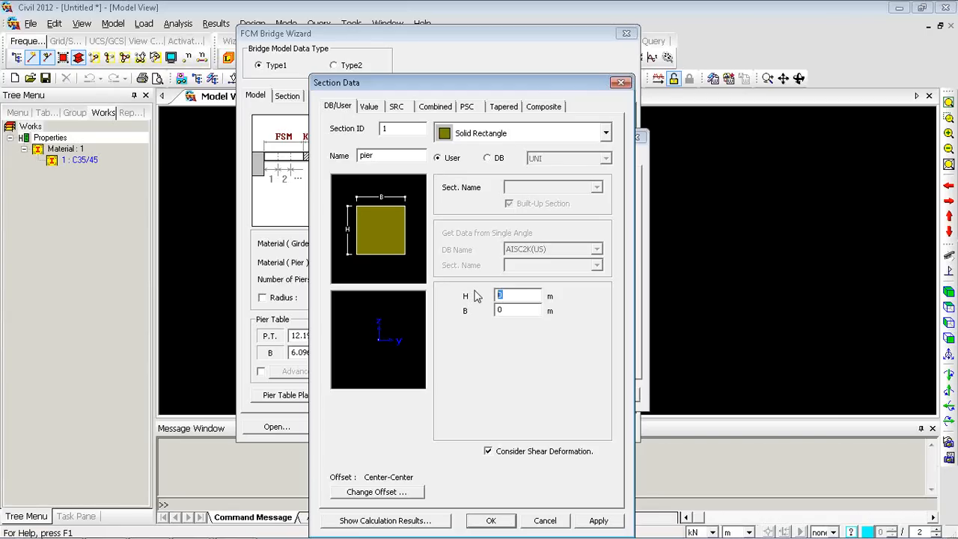
click(493, 309)
text(2)
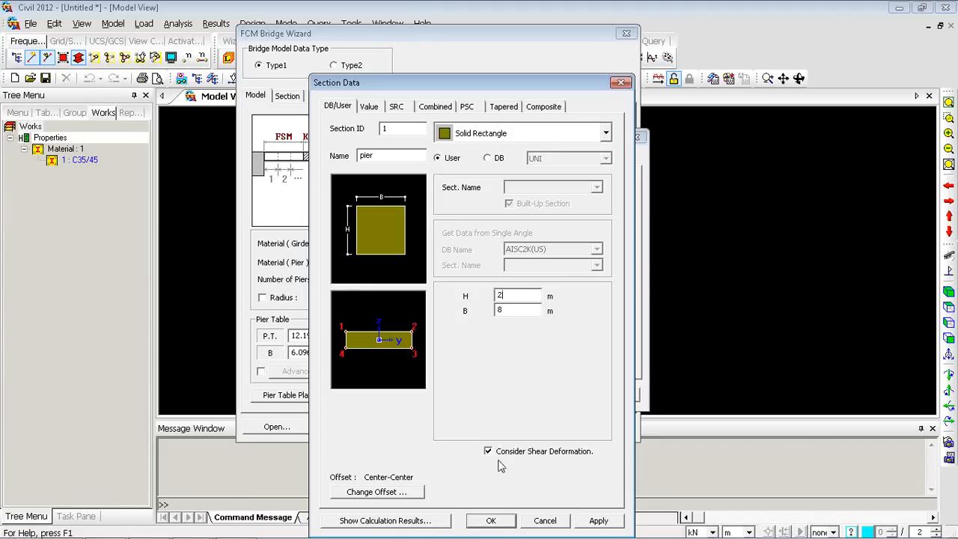
click(493, 521)
click(592, 398)
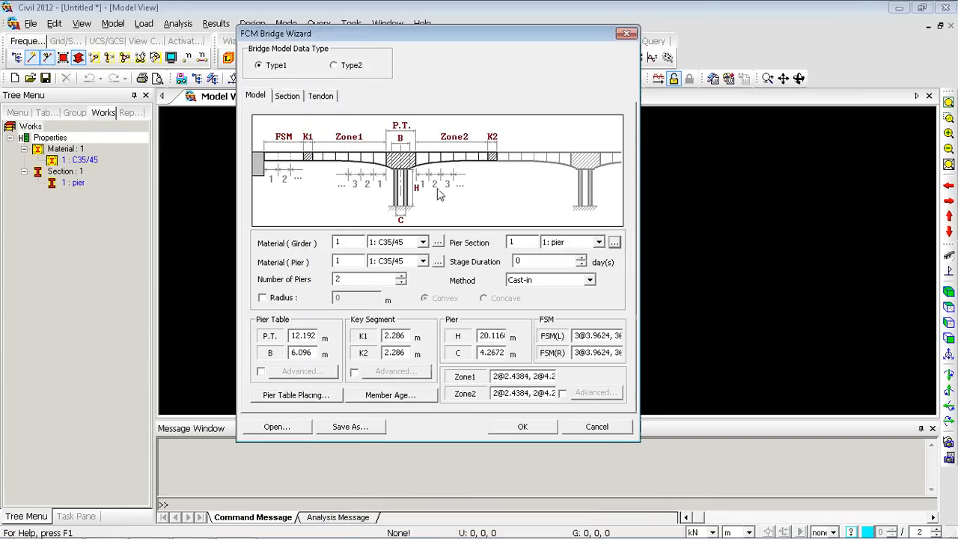
Set the stage duration to 14 days and keep Cast-in as the construction method
double_click(535, 260)
text(14)
click(518, 280)
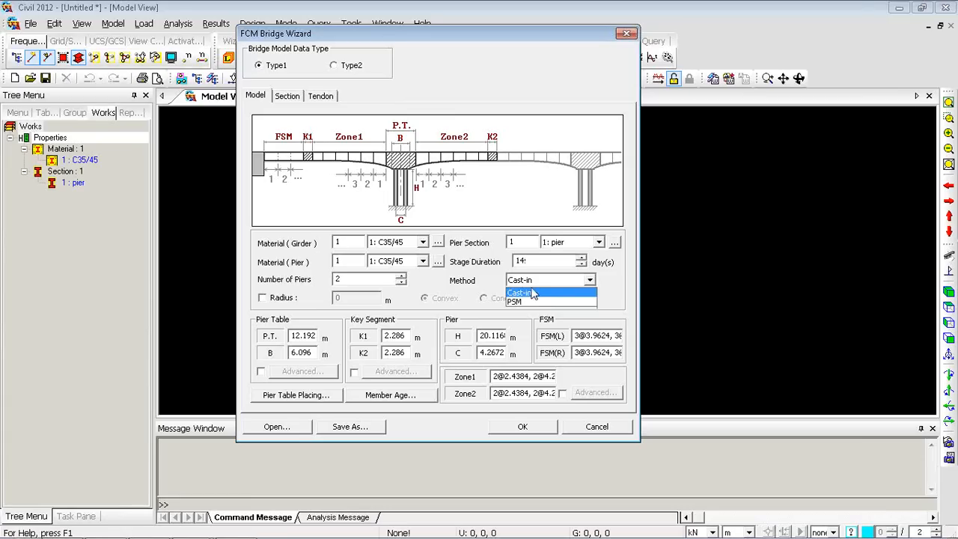
click(533, 291)
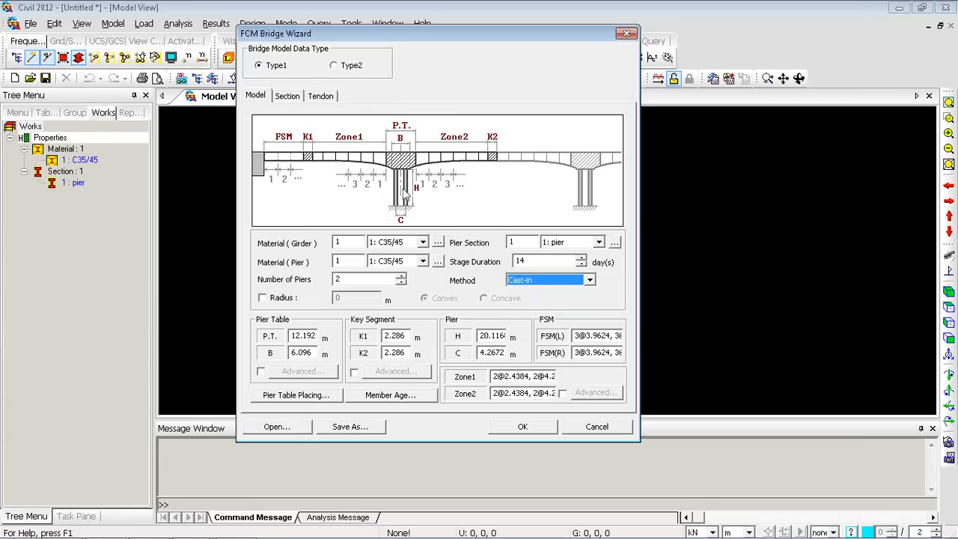
Review the wizard's girder section settings for the 2 Cell type and return to 1 Cell
click(287, 103)
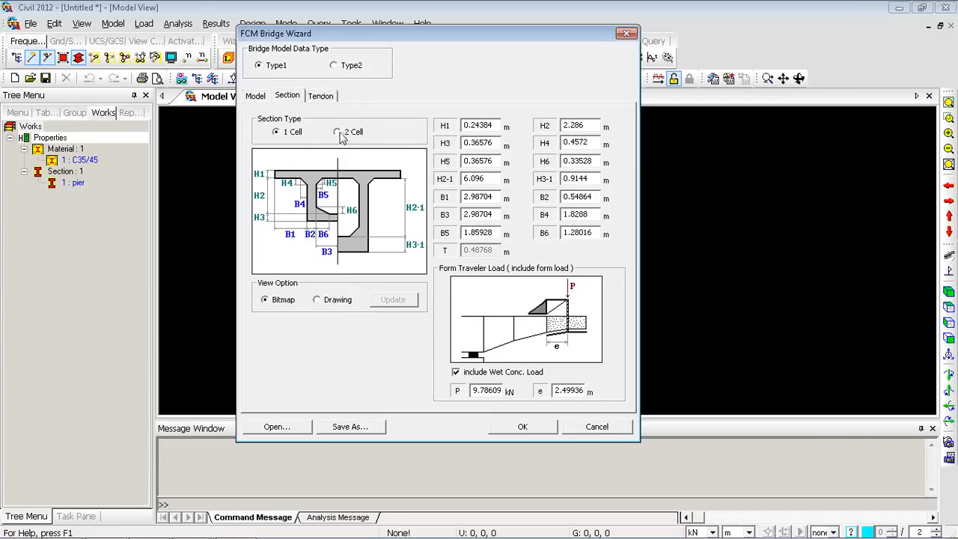
click(339, 133)
click(293, 132)
Start a new property for the top tendons, named tendon, with the type Internal(Pre-Tension)
click(323, 98)
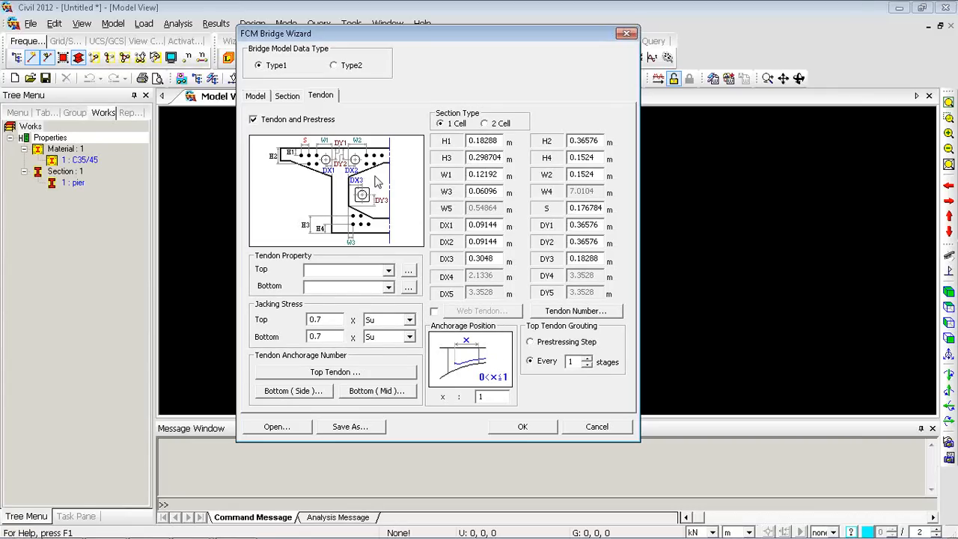
click(408, 270)
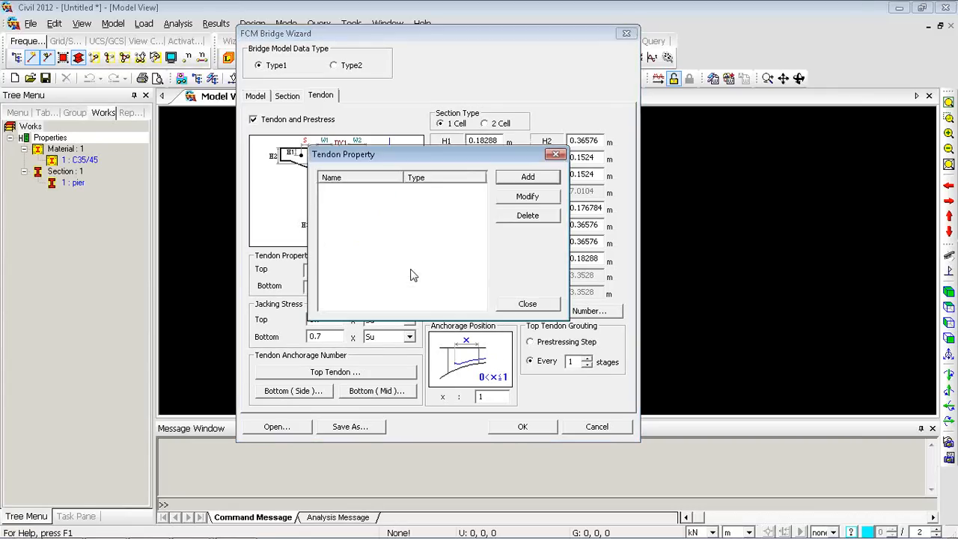
click(524, 178)
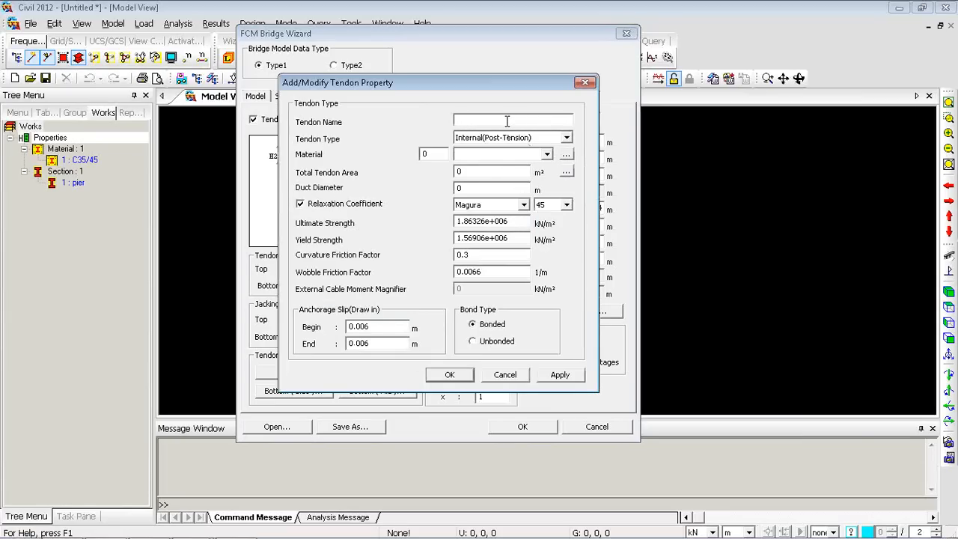
text(tendon)
click(565, 138)
click(494, 155)
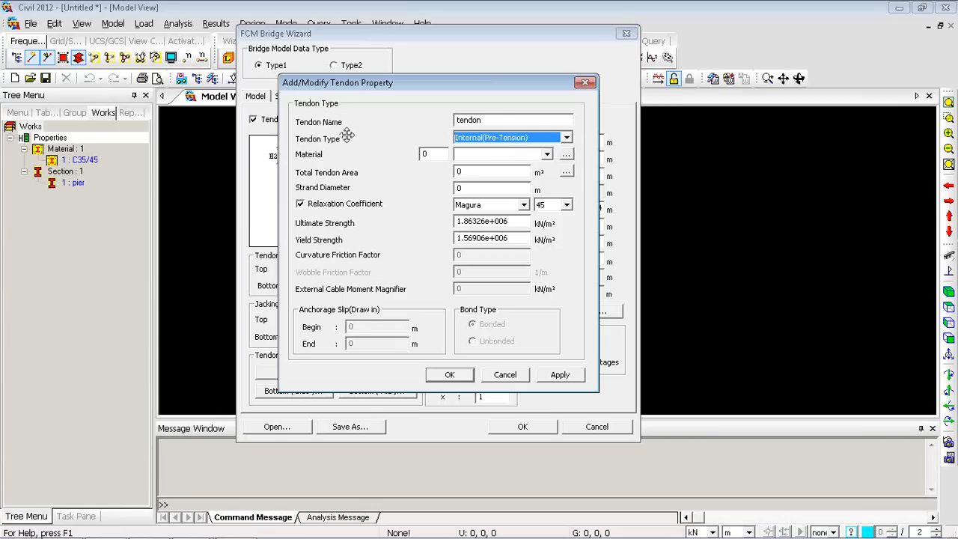
click(499, 140)
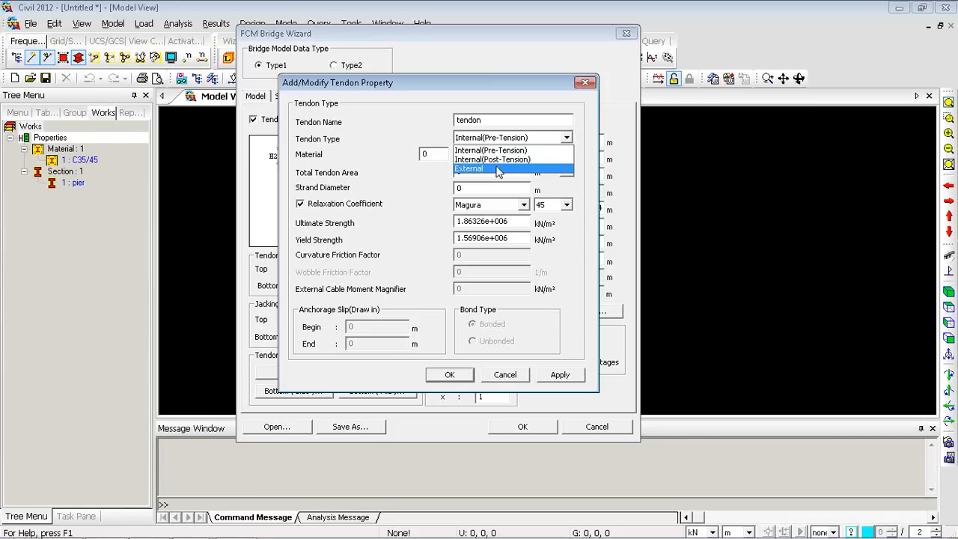
click(508, 151)
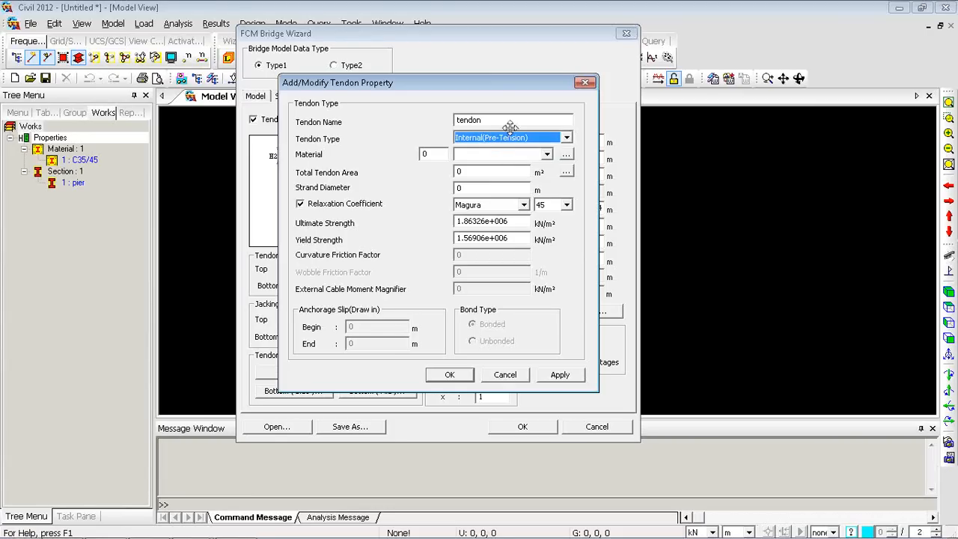
Add a steel material for the tendon, Y1860S7(15.2mm) from the EN05(S) standard
click(565, 155)
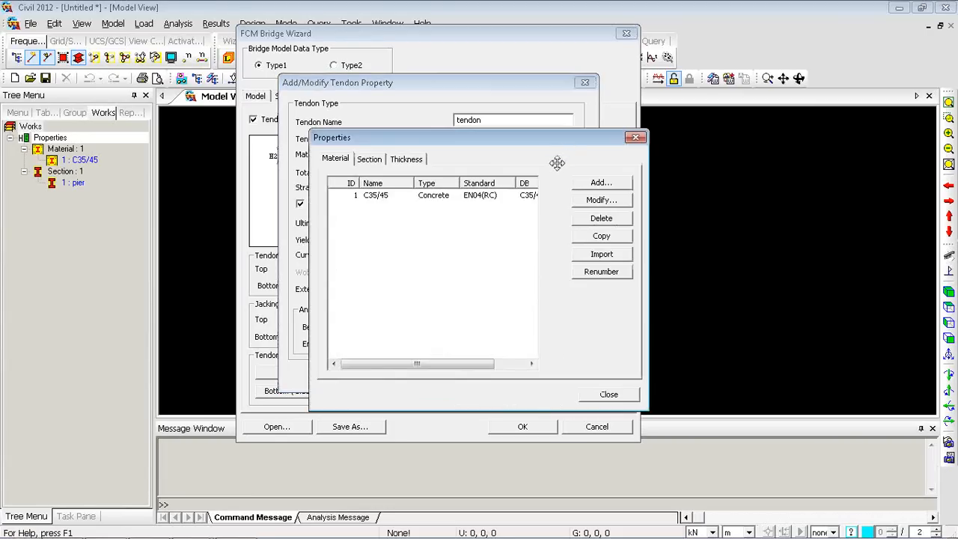
click(590, 184)
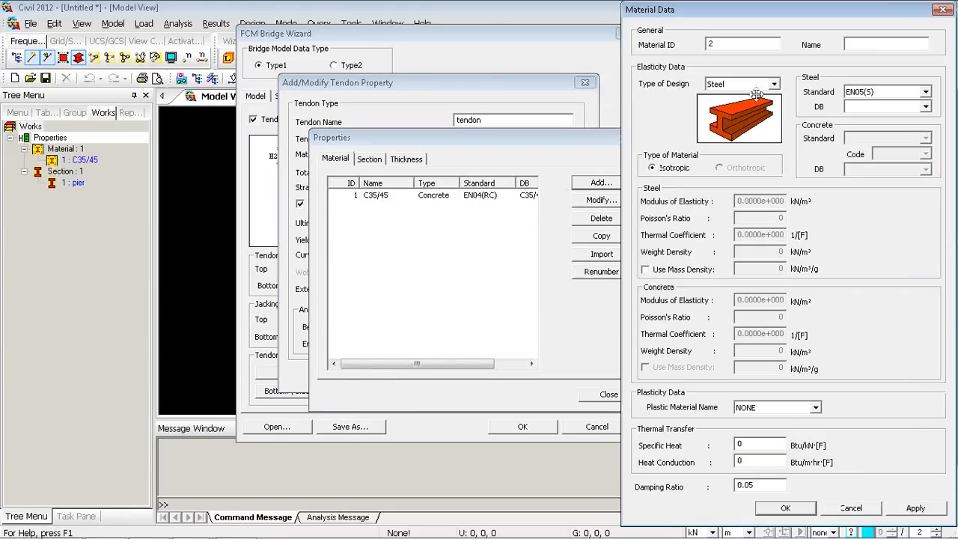
click(775, 85)
click(777, 90)
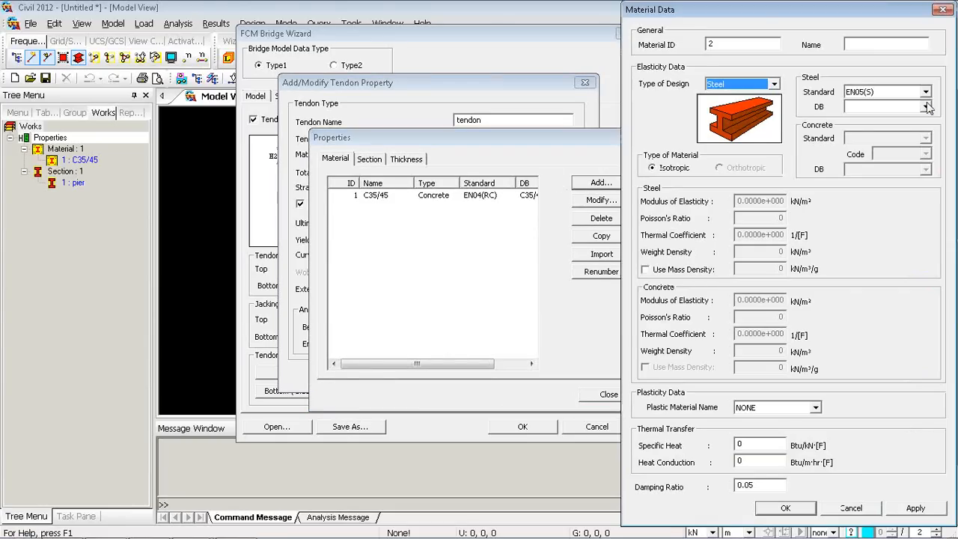
click(926, 107)
click(875, 402)
click(785, 508)
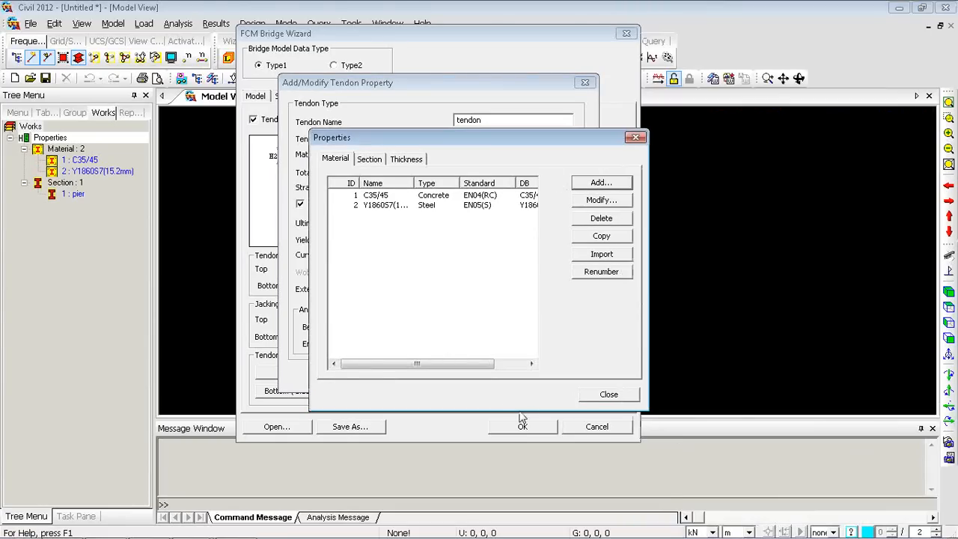
click(591, 396)
Assign Y1860S7(15.2mm) to the tendon and define its total area with 10 strands of 12.7mm(0.5") diameter
click(519, 156)
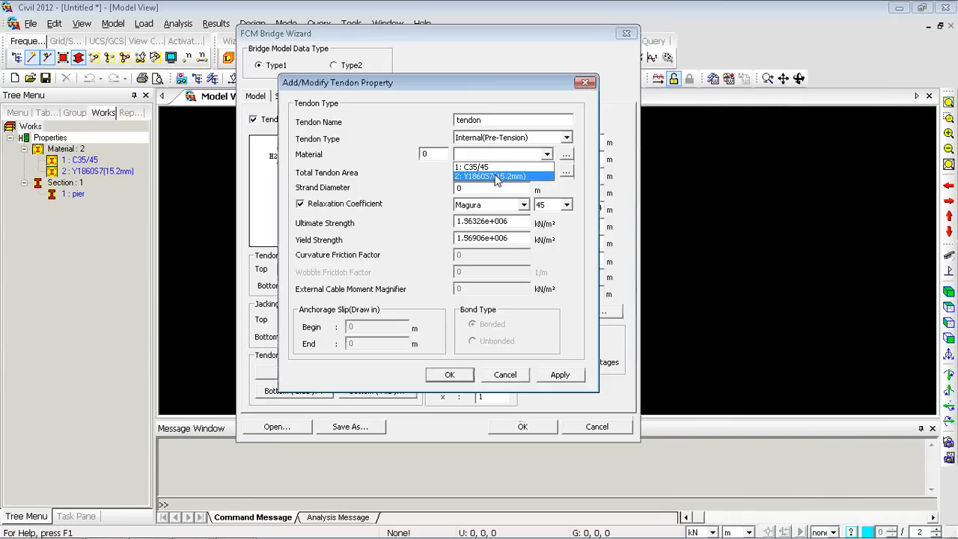
click(496, 174)
click(566, 173)
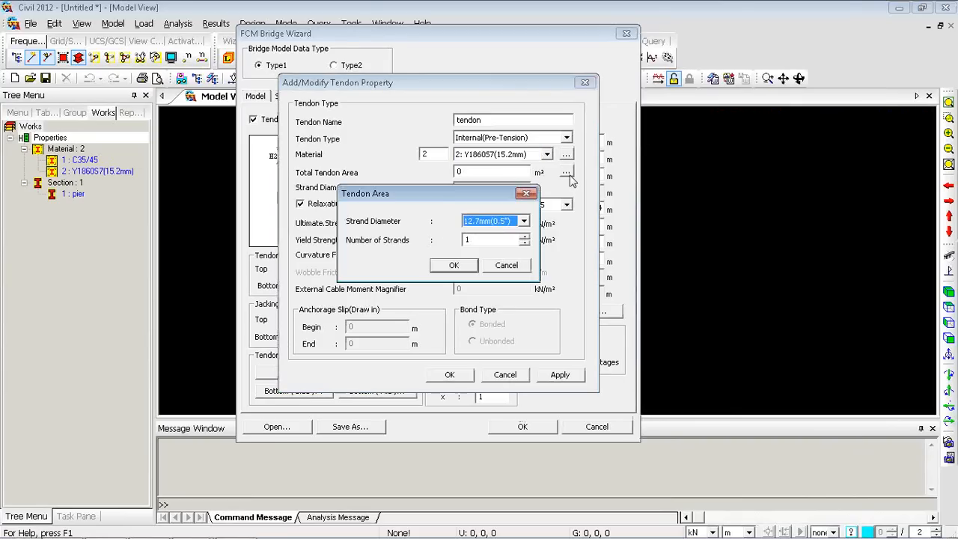
key(Tab)
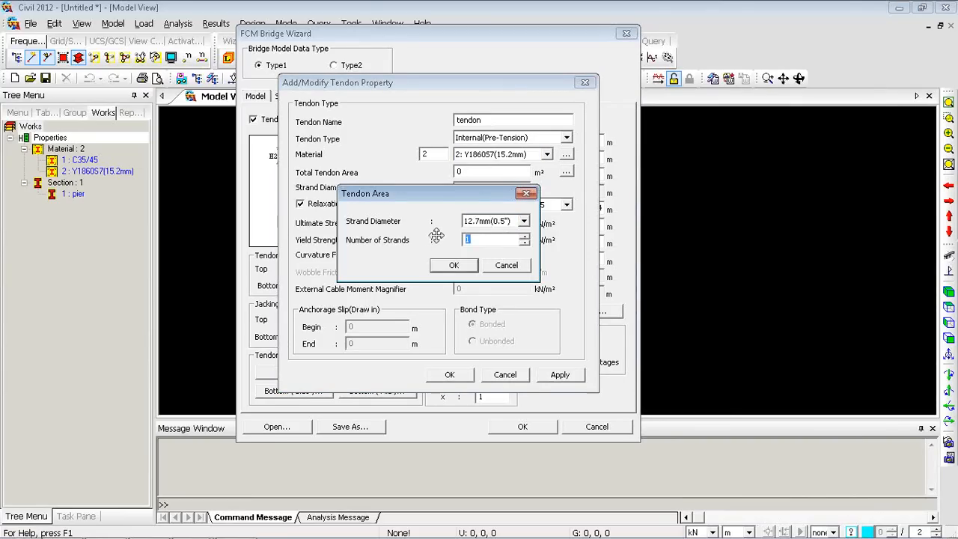
text(10)
click(440, 265)
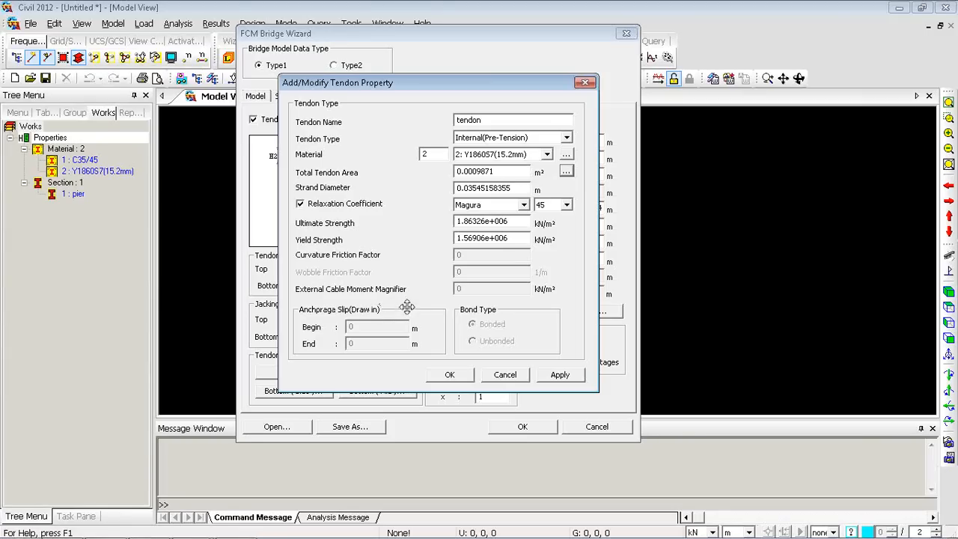
Save the tendon property and generate the bridge model from the wizard's settings
click(451, 376)
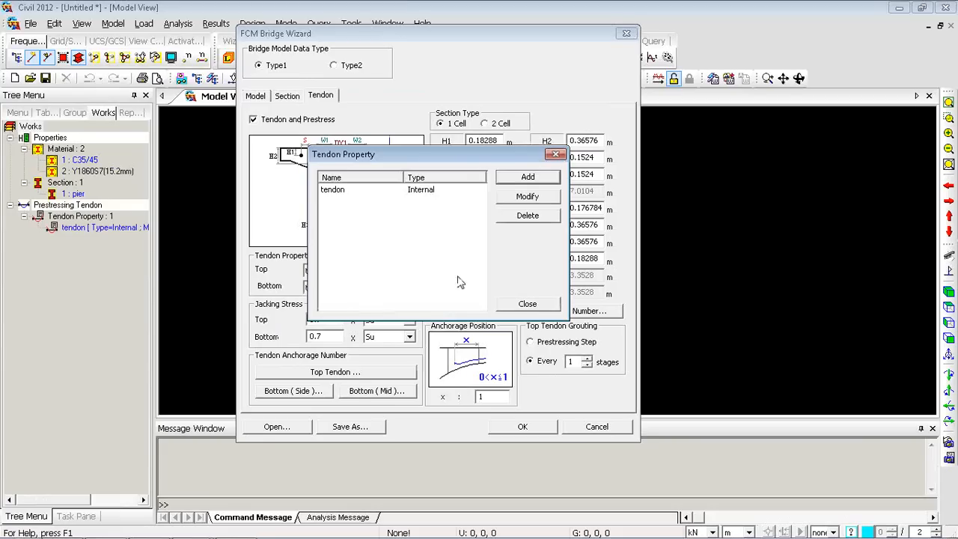
click(527, 305)
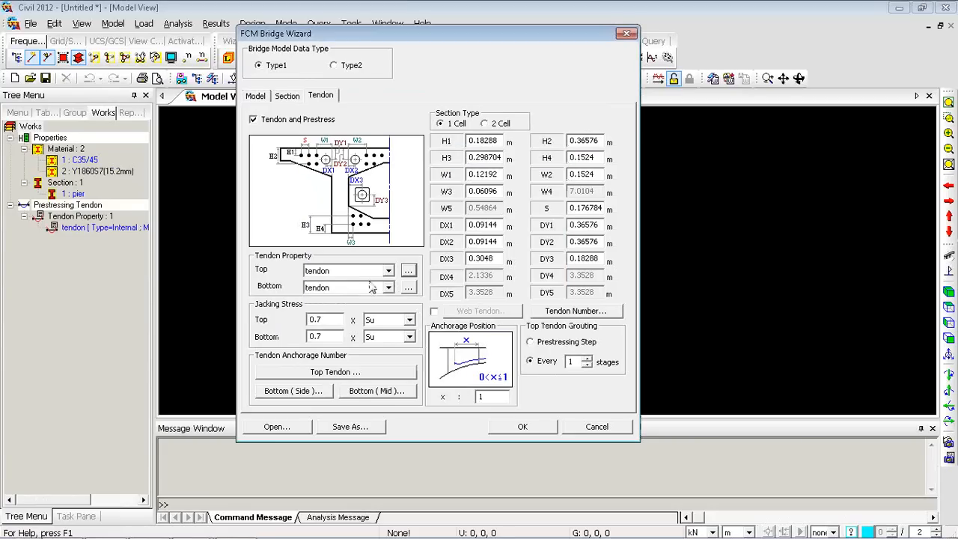
click(525, 425)
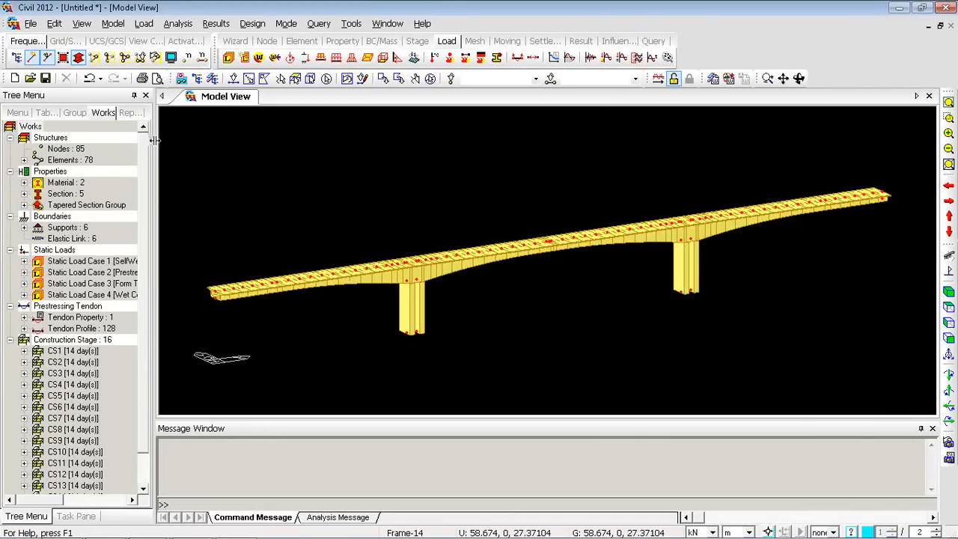
Widen the works tree and expand its elements, material, section and tapered section group entries to review the generated structure and properties
drag(154, 140, 195, 141)
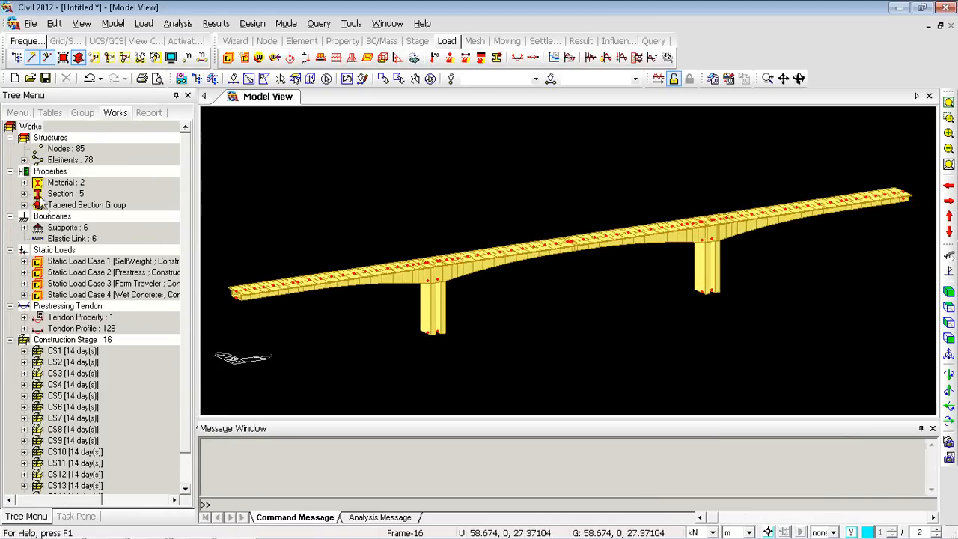
click(23, 160)
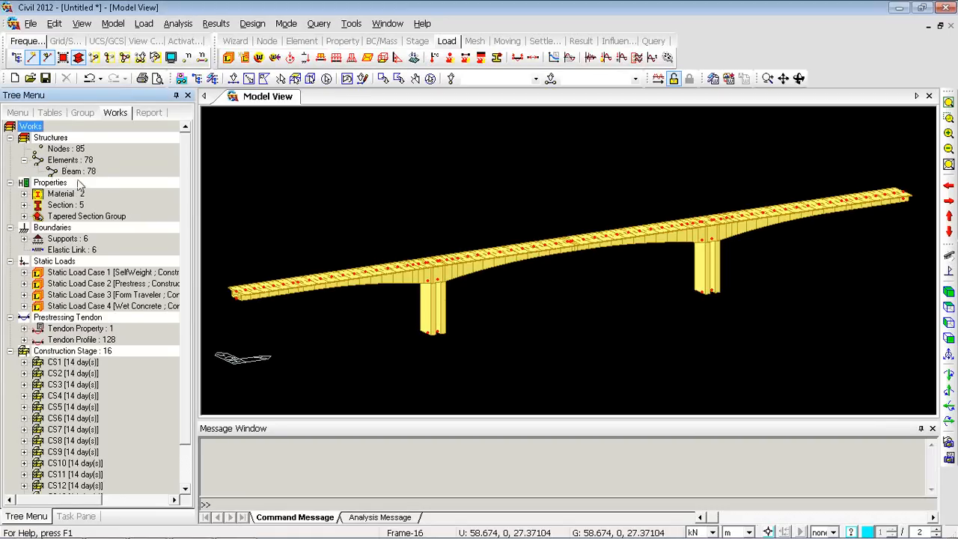
click(23, 194)
click(23, 227)
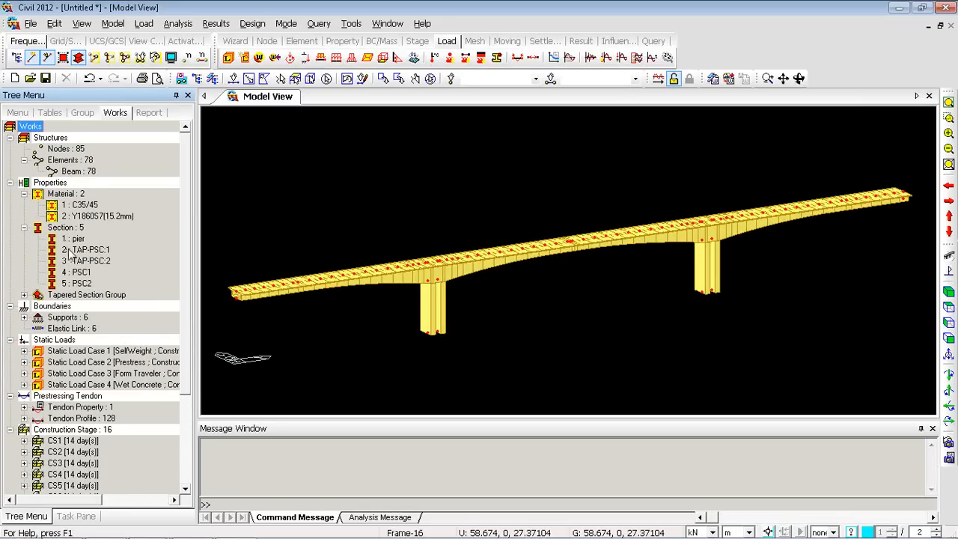
click(23, 294)
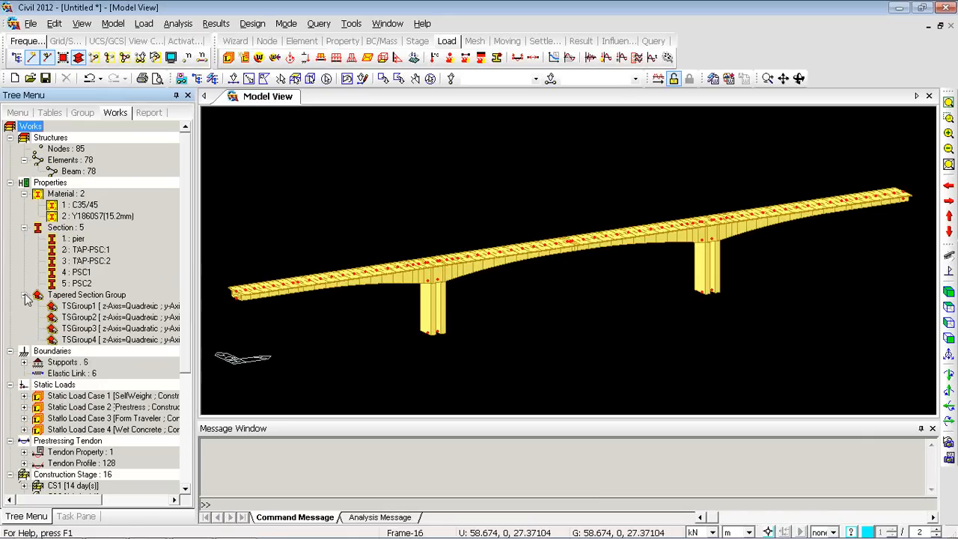
Expand the supports in the works tree and display the Type 1 [111111] supports on the model
click(24, 362)
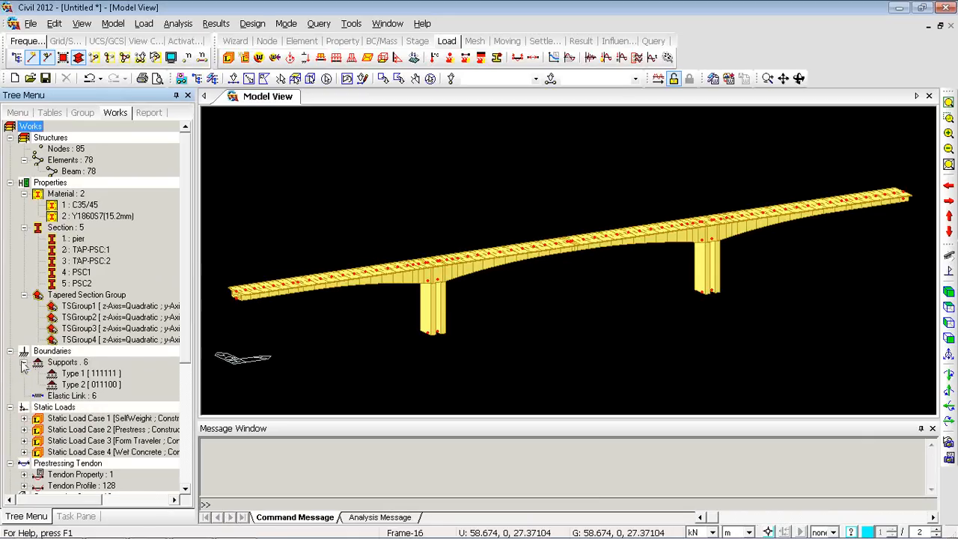
right_click(78, 375)
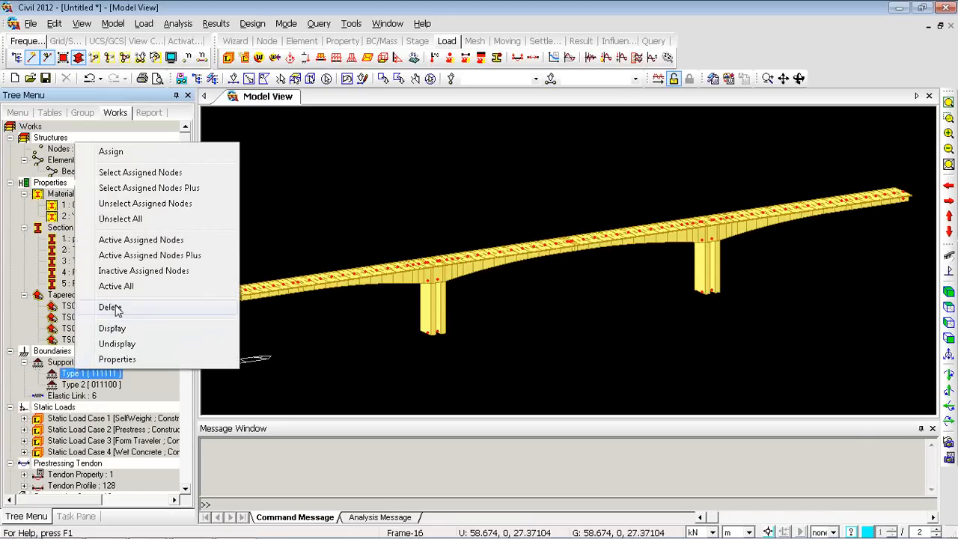
click(113, 330)
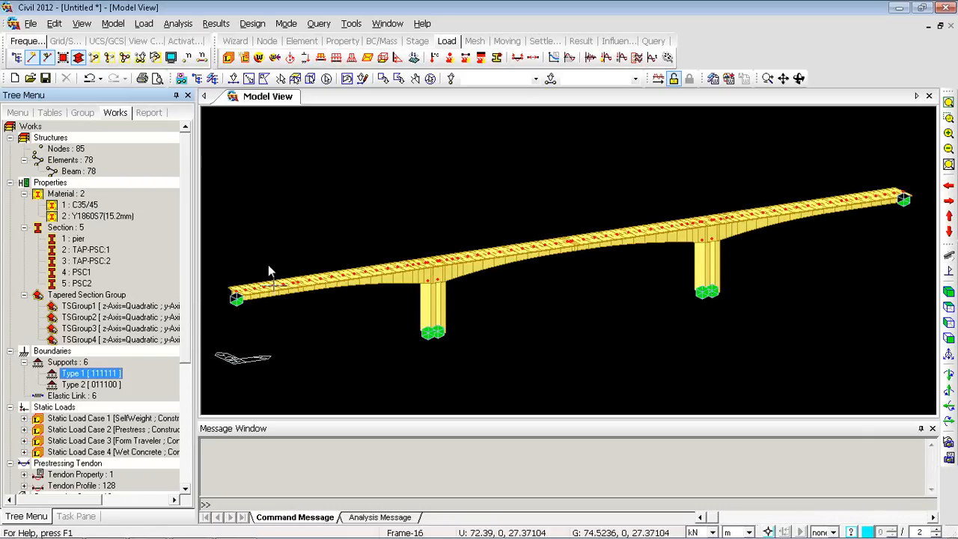
Display the elastic links on the model and examine them where the girder meets the piers
scroll(180, 331, down, 4)
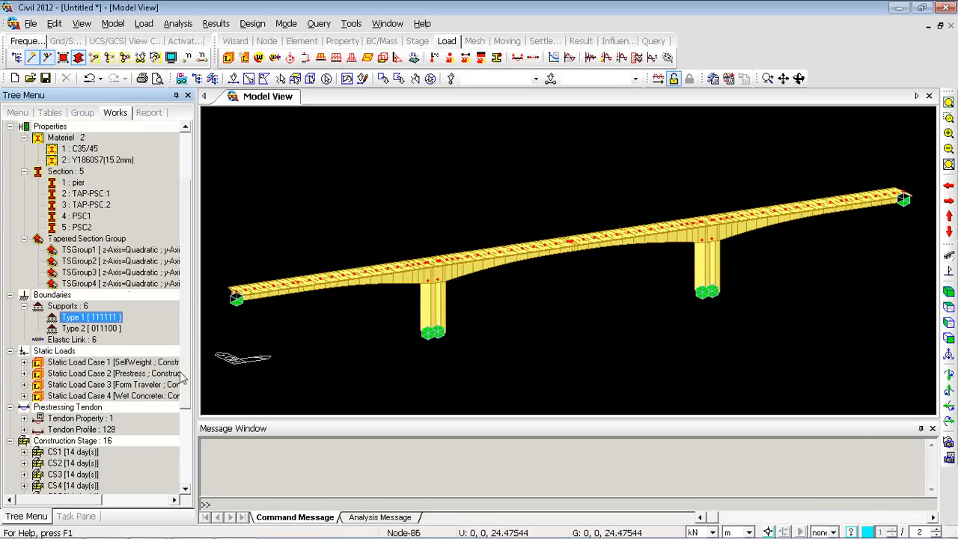
right_click(72, 250)
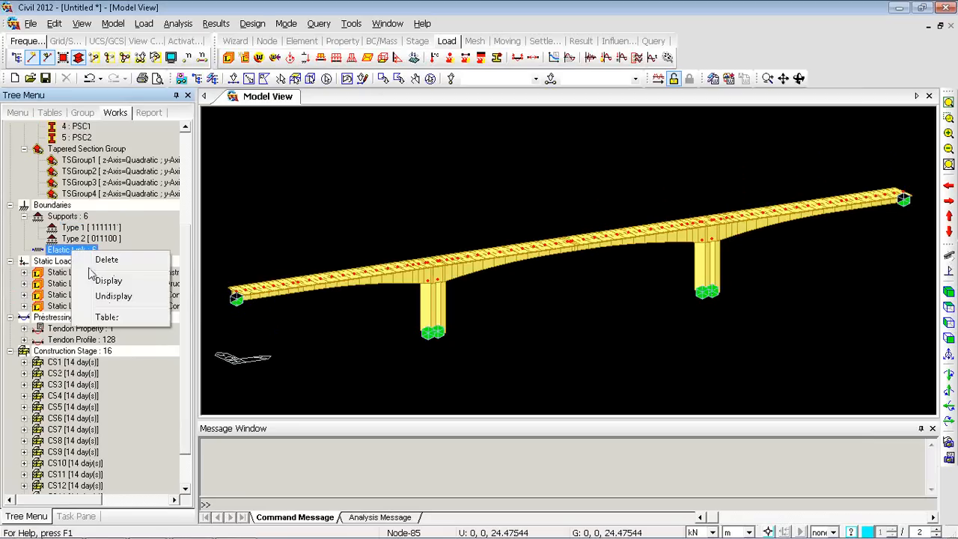
click(98, 275)
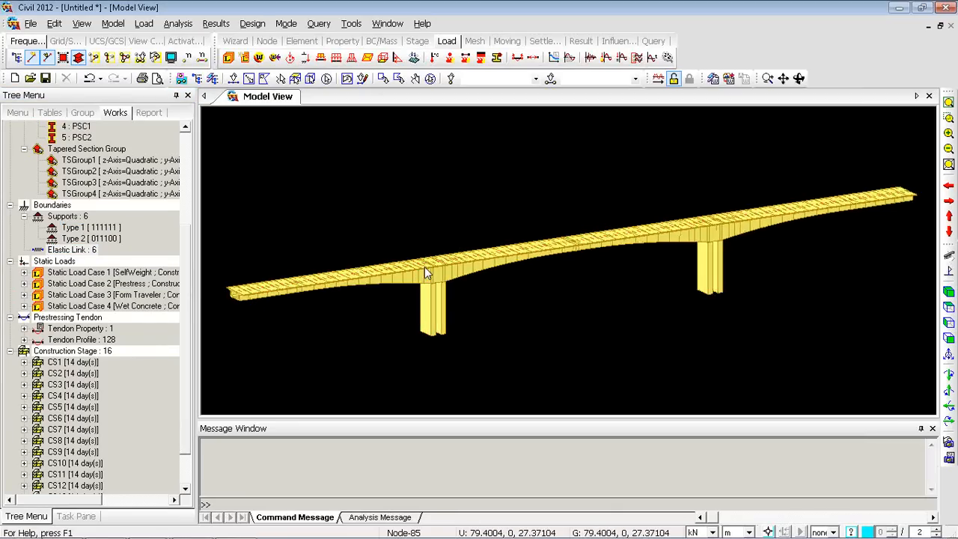
scroll(424, 267, up, 5)
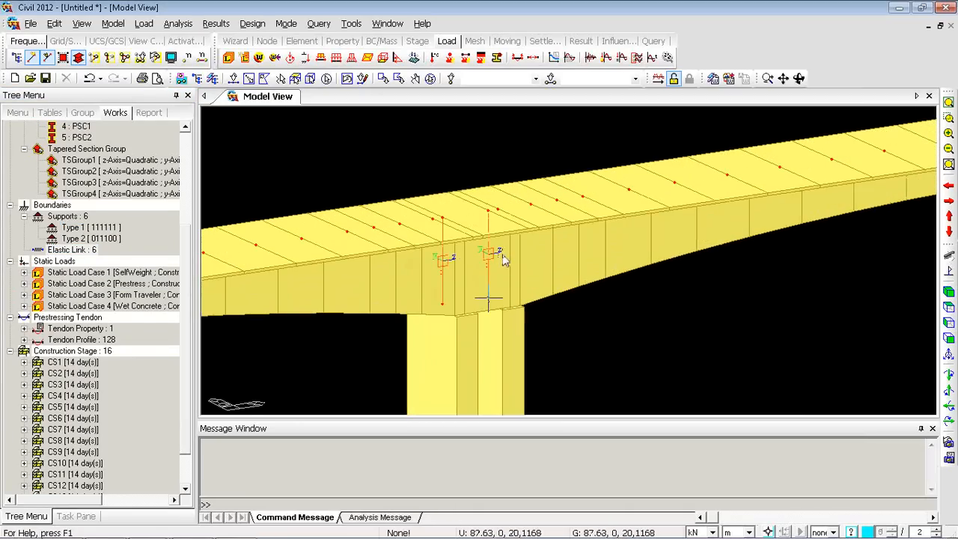
middle_drag(731, 250, 516, 303)
scroll(460, 301, down, 5)
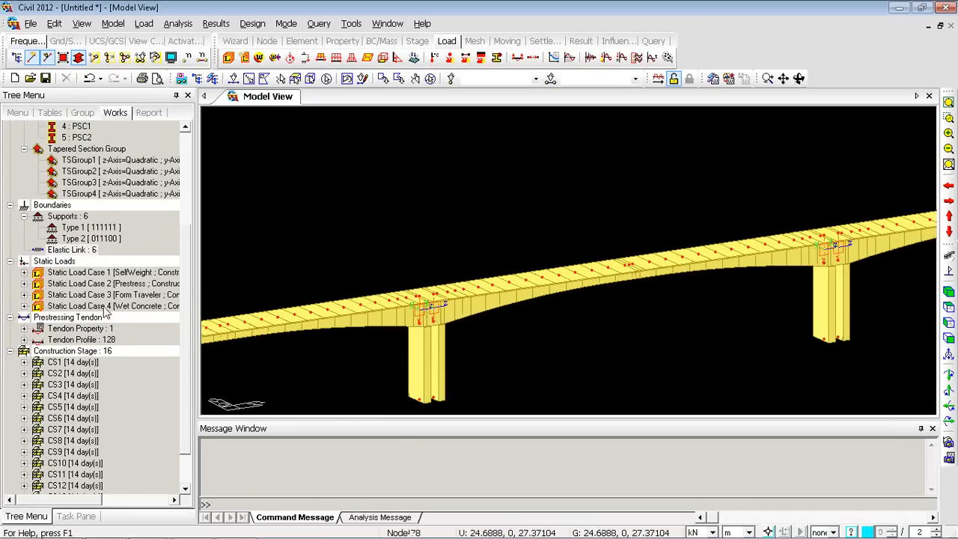
Expand the SelfWeight, Prestress and Form Traveler static load cases in the works tree to review the loads they contain
scroll(149, 299, down, 2)
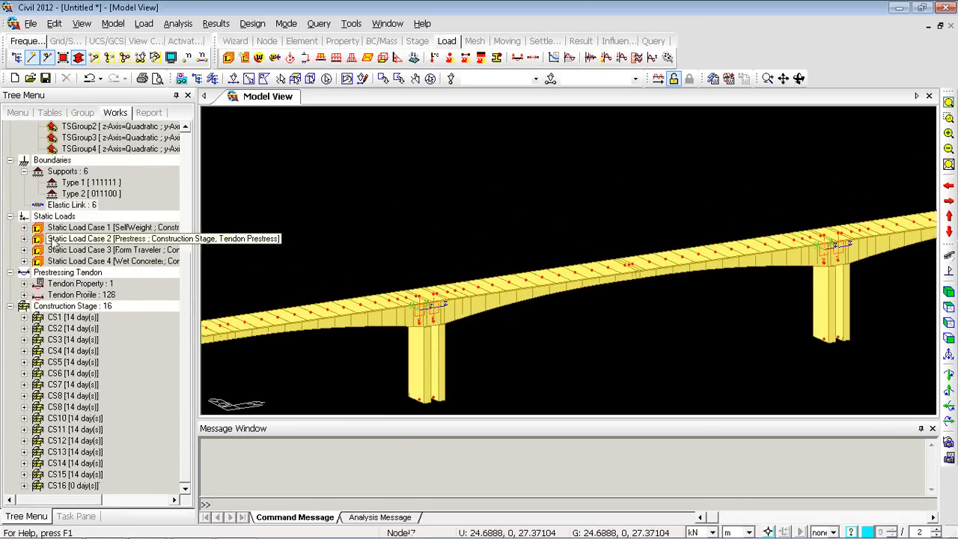
click(24, 228)
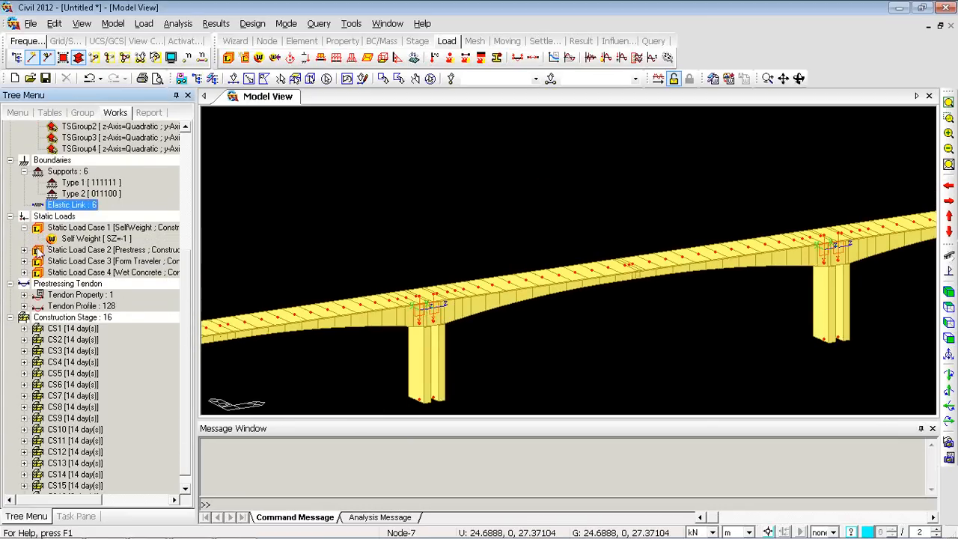
click(24, 250)
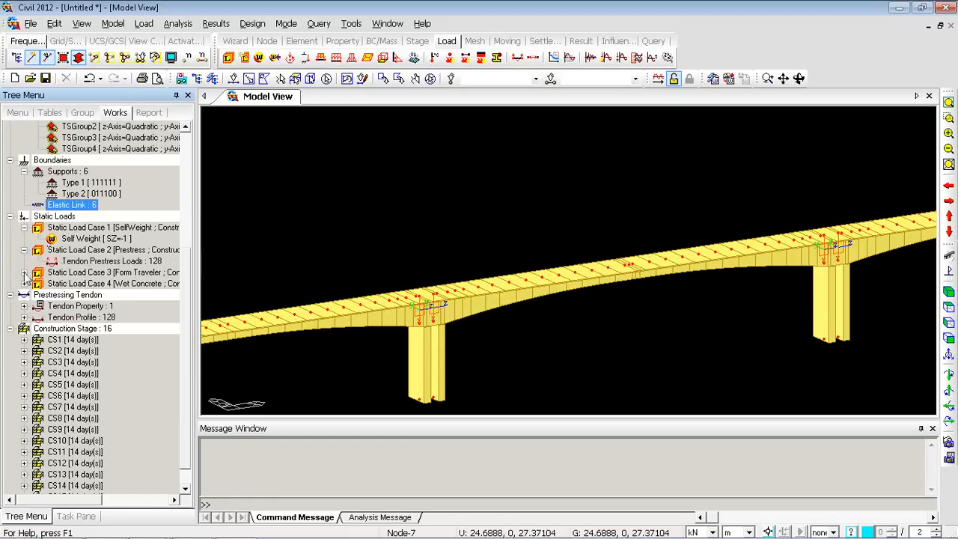
click(24, 272)
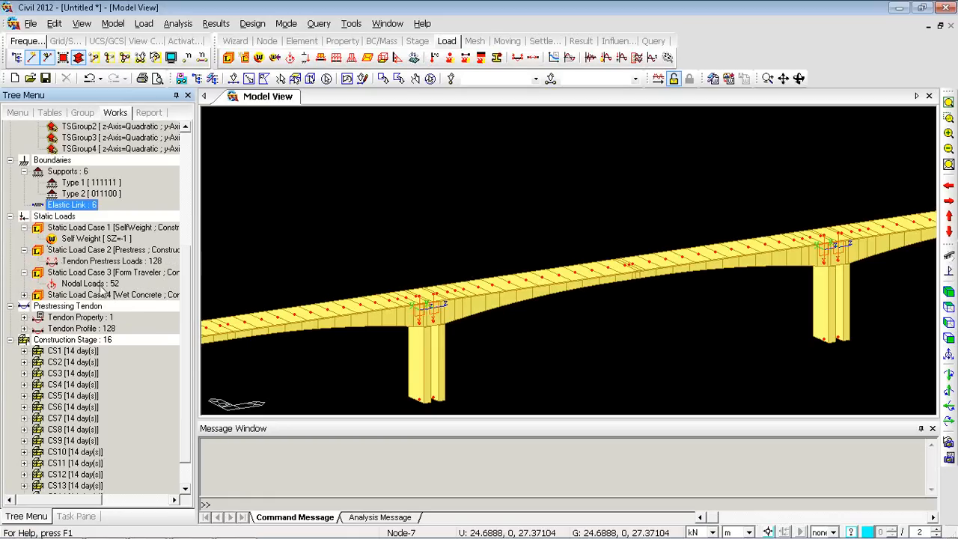
Display the Form Traveler load case's nodal loads across the whole bridge
right_click(95, 286)
click(120, 317)
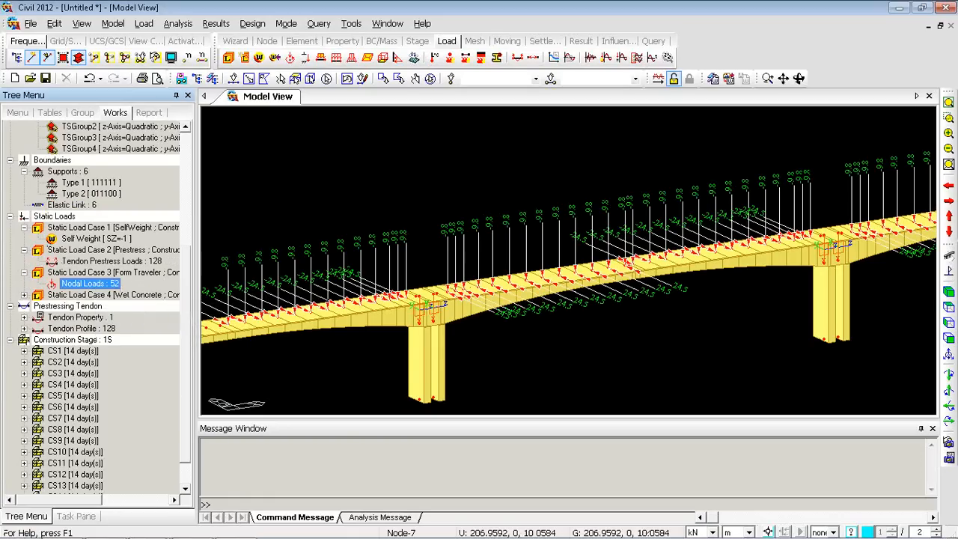
click(949, 293)
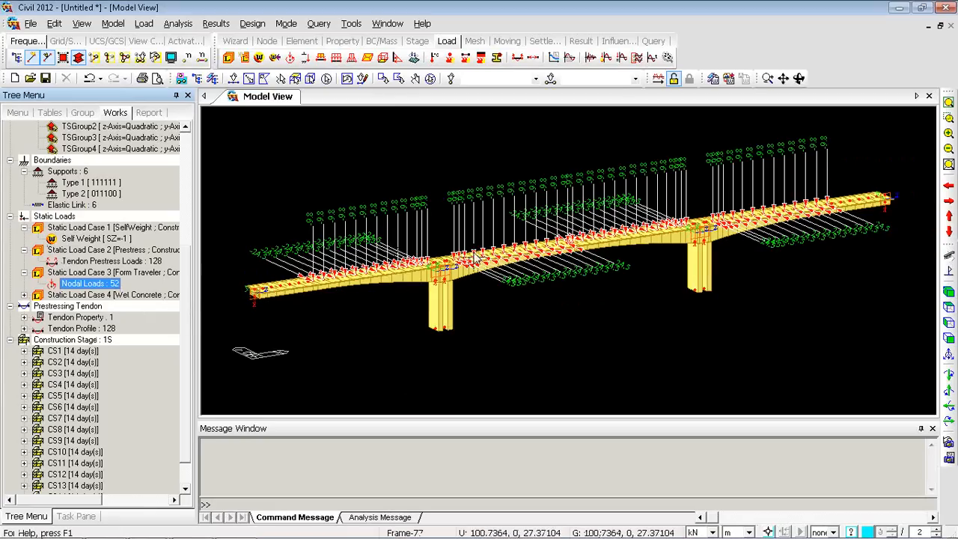
Expand the Wet Concrete load case and hide the Form Traveler nodal loads from the model
click(24, 295)
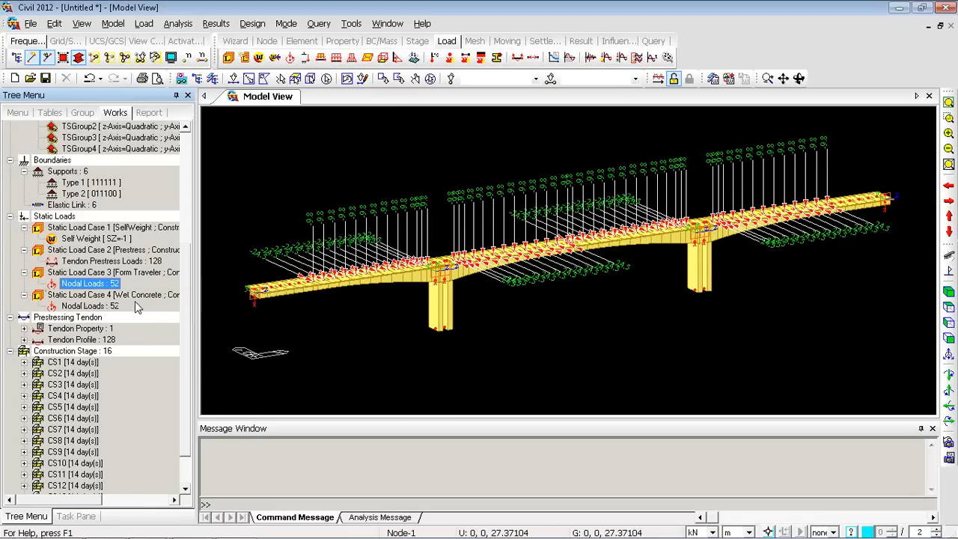
right_click(100, 284)
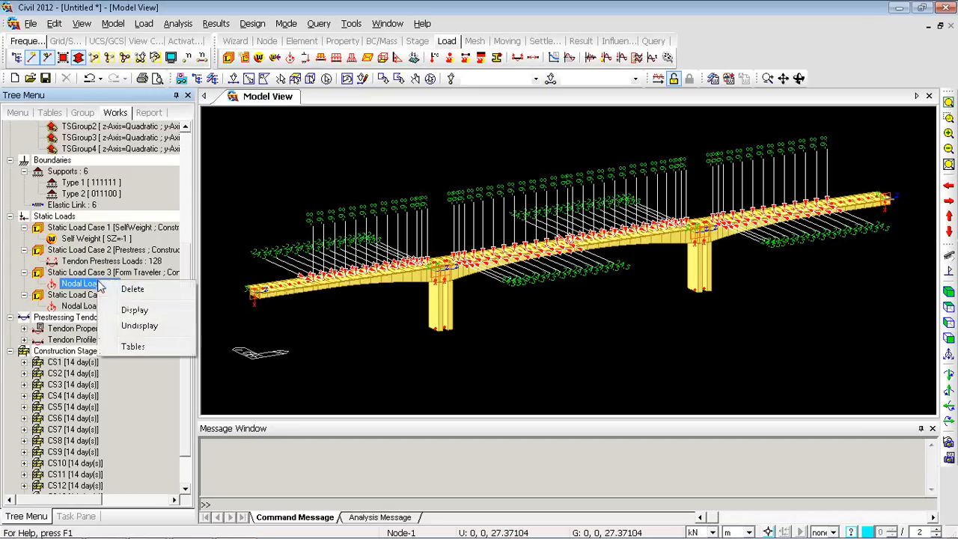
click(142, 326)
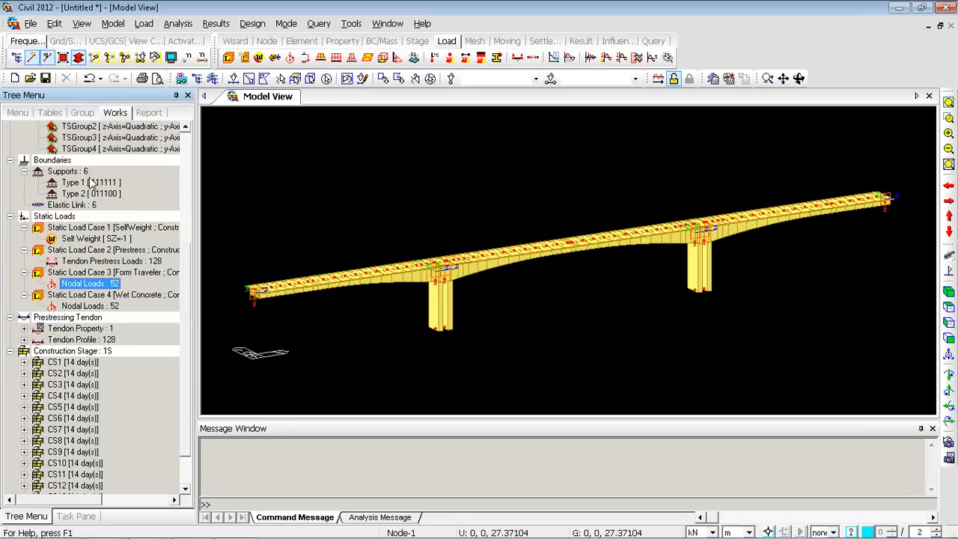
Expand the tendon profile list under Prestressing Tendon in the works tree
scroll(180, 375, down, 1)
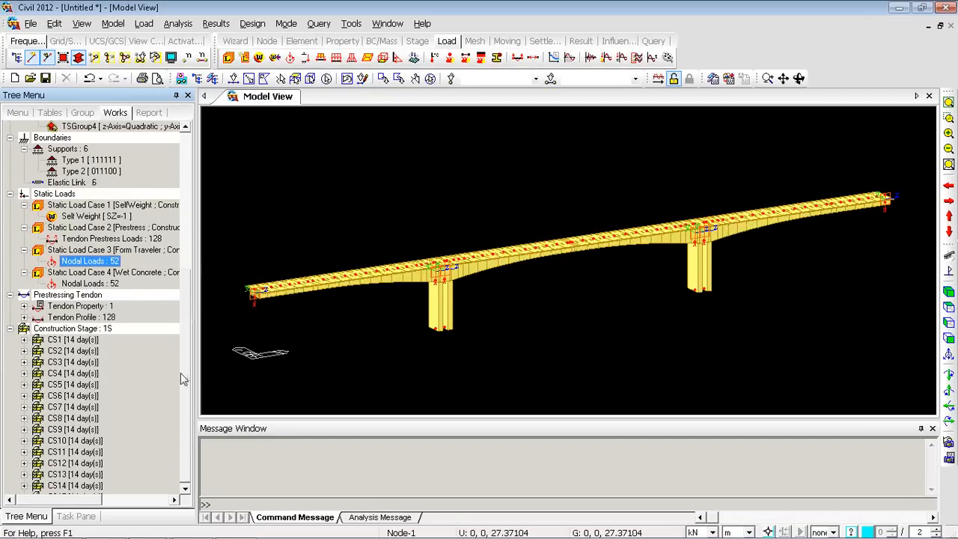
scroll(181, 373, down, 1)
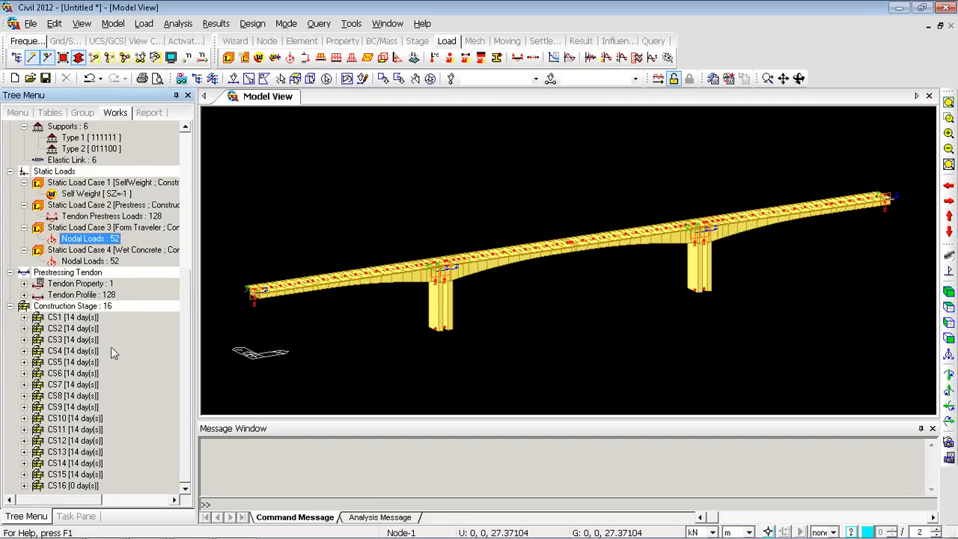
click(24, 295)
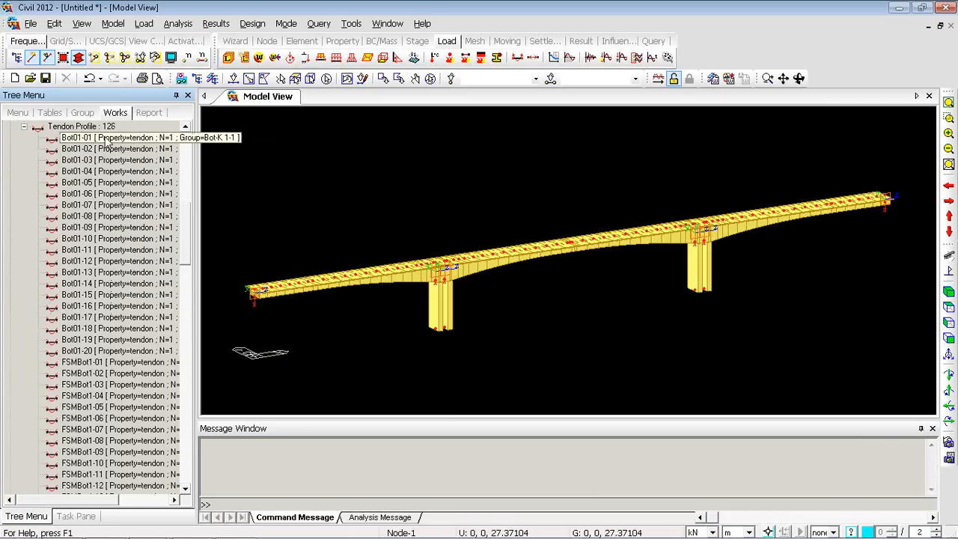
Display all tendon profiles on the model and switch the bridge from solid to wireframe display
scroll(556, 294, up, 5)
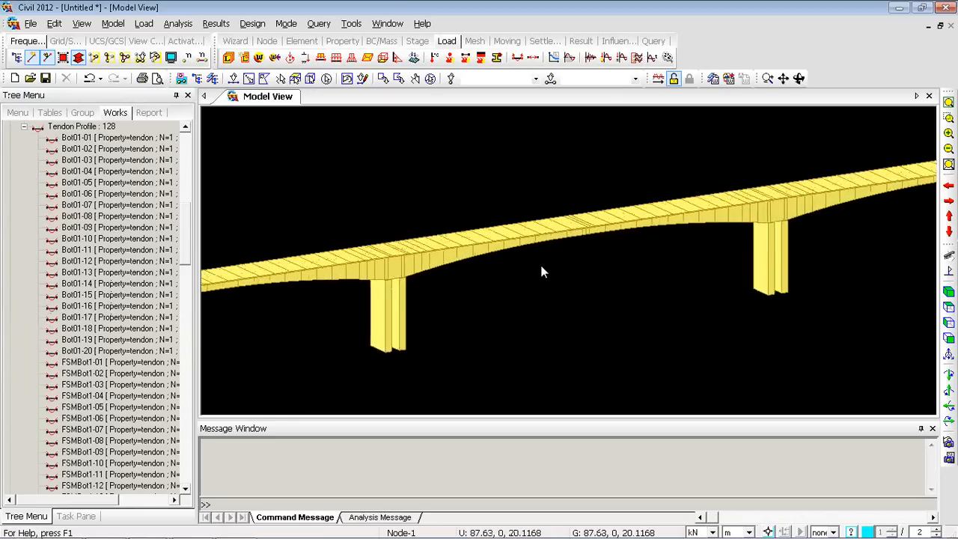
scroll(535, 261, up, 6)
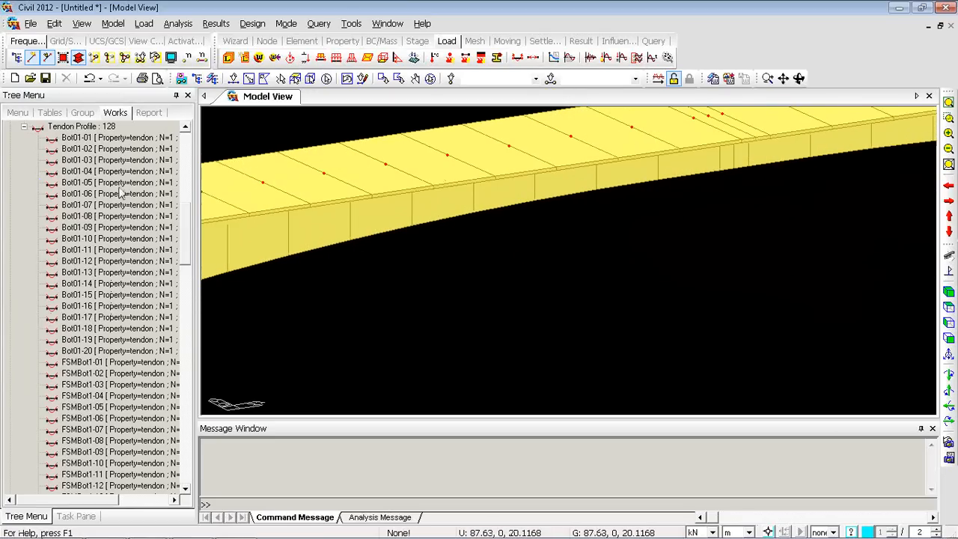
right_click(86, 137)
right_click(83, 129)
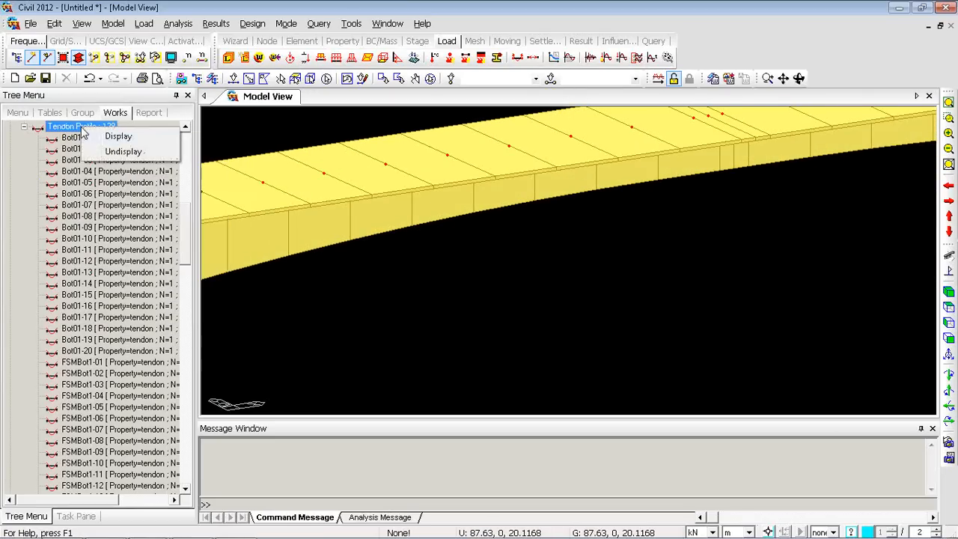
click(118, 136)
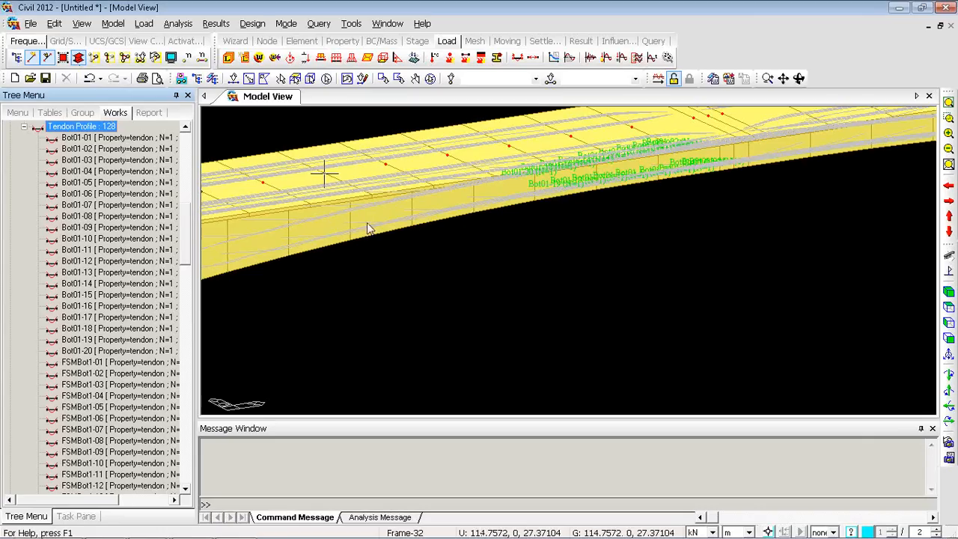
click(78, 58)
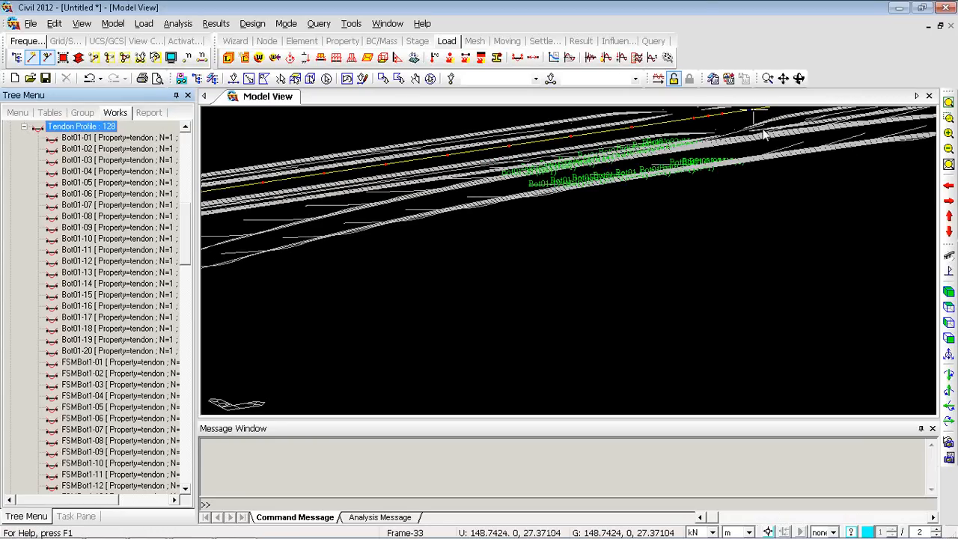
Look through the tendon profiles and construction stages in the works tree, and hide all tendon profiles from the model
drag(188, 210, 185, 440)
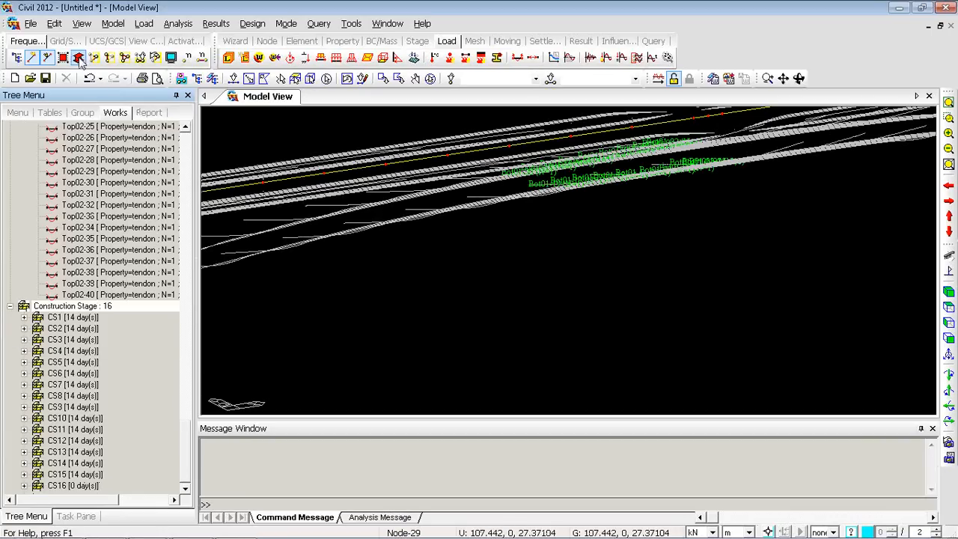
click(188, 341)
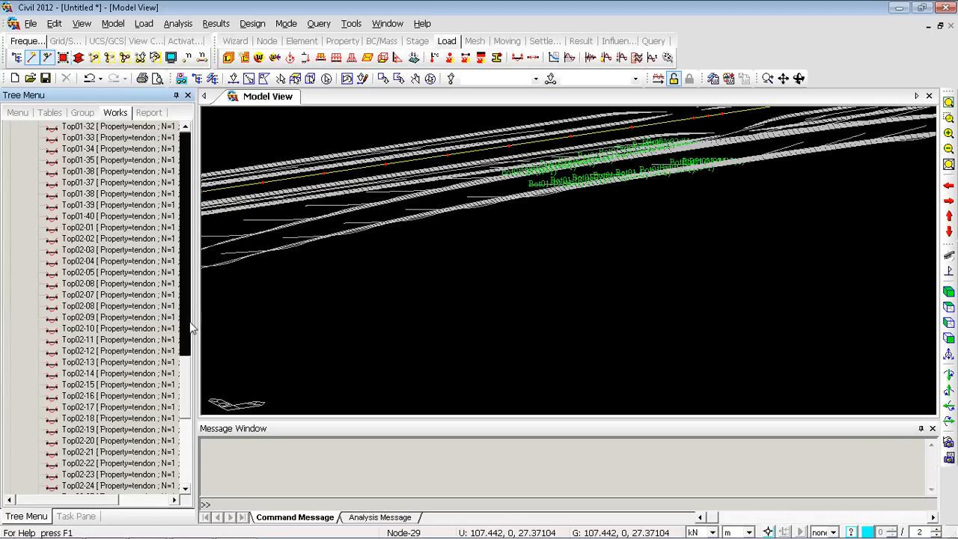
drag(186, 362, 187, 187)
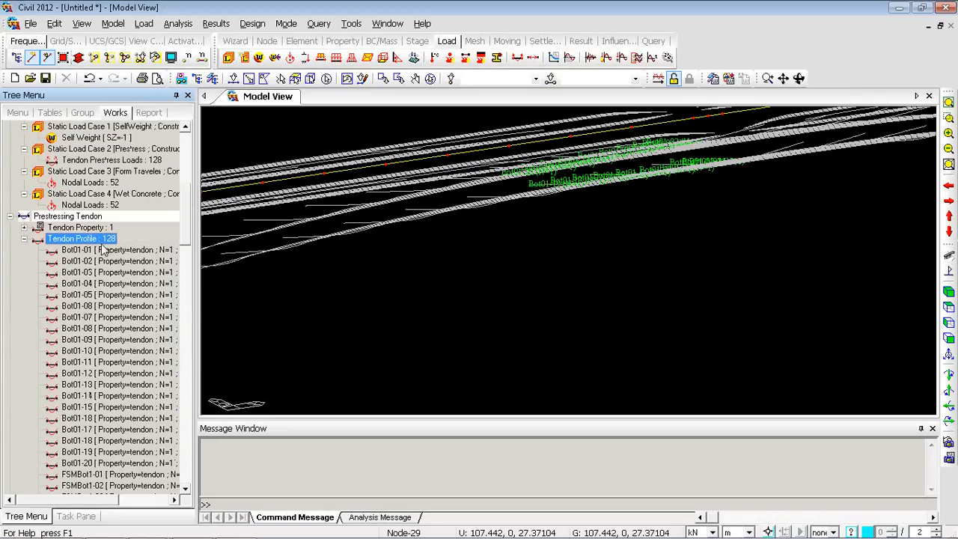
right_click(99, 237)
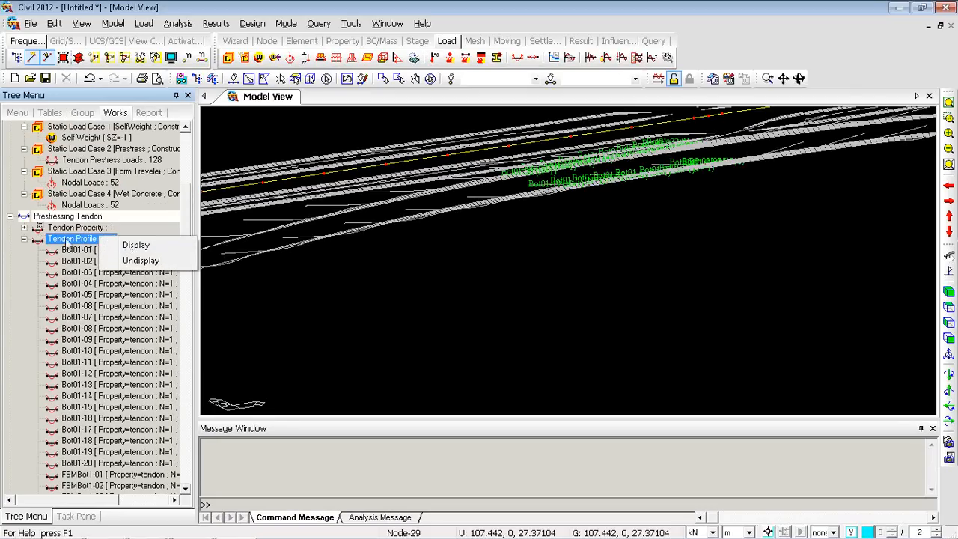
click(131, 260)
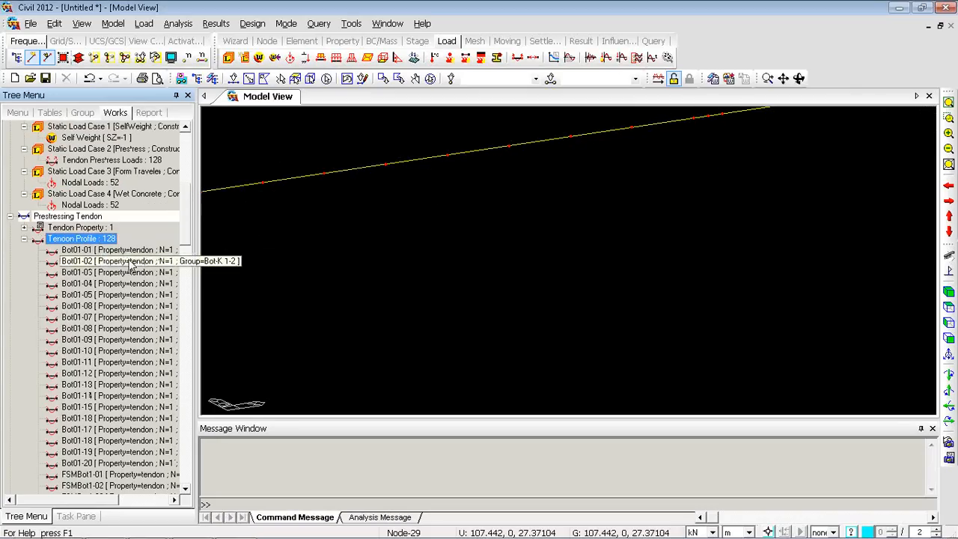
click(948, 292)
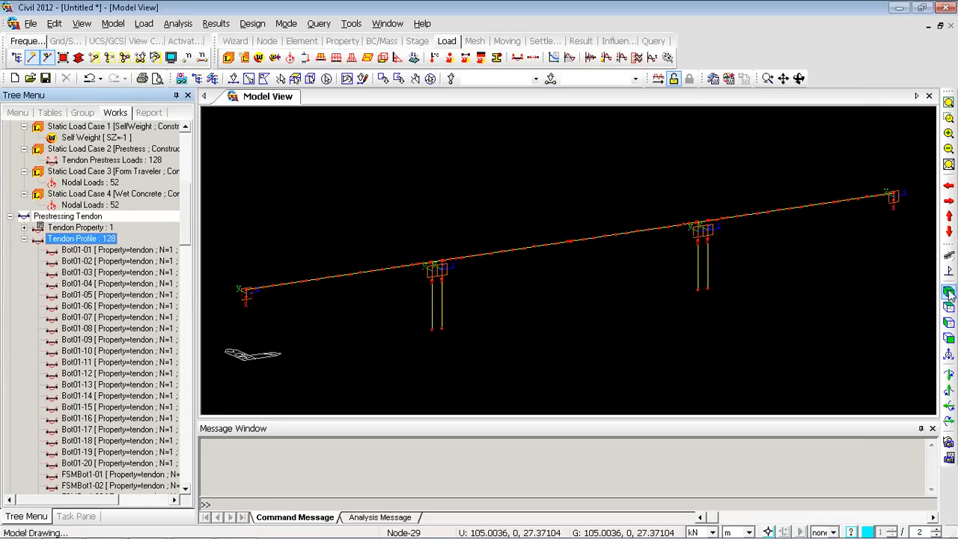
Display the bridge as a solid model, review construction stages CS1 to CS16 one by one, and return to the Base stage
click(79, 58)
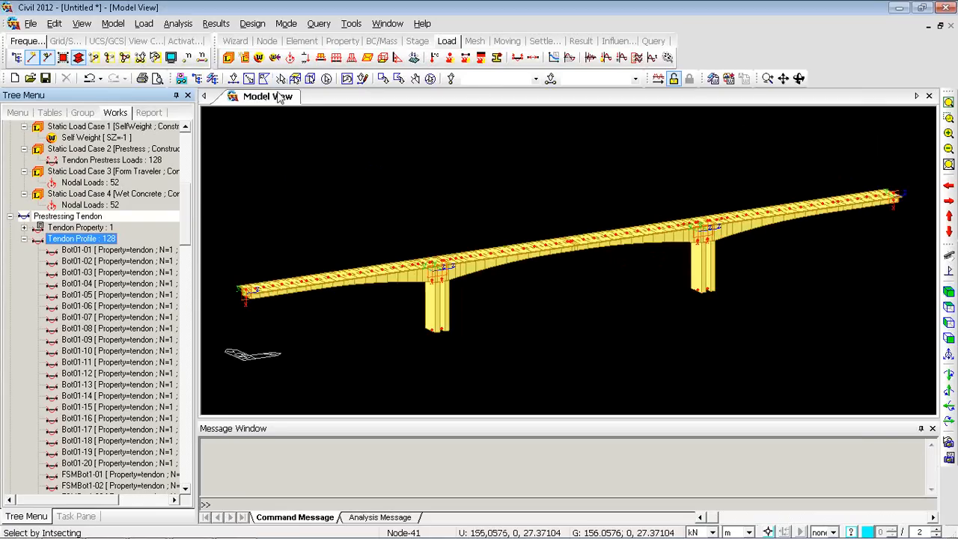
click(417, 42)
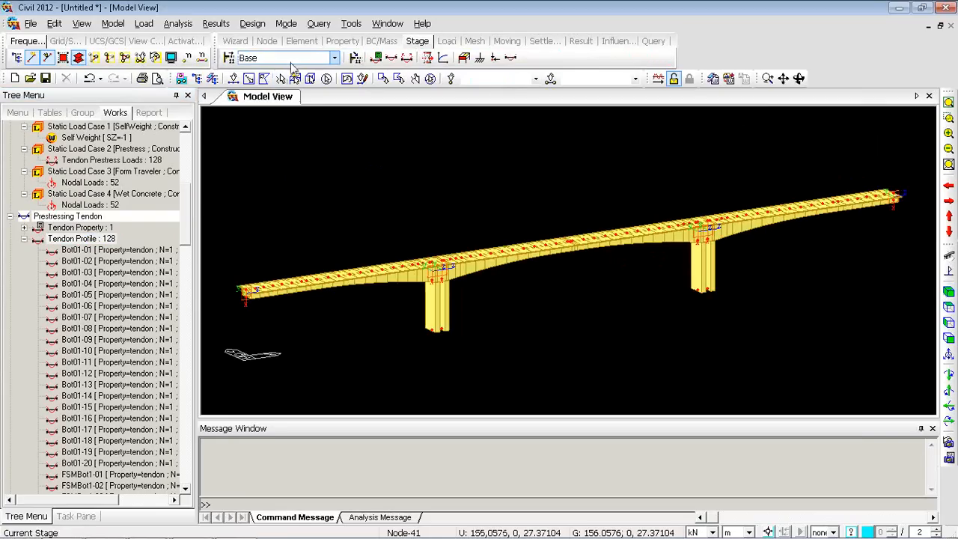
click(298, 59)
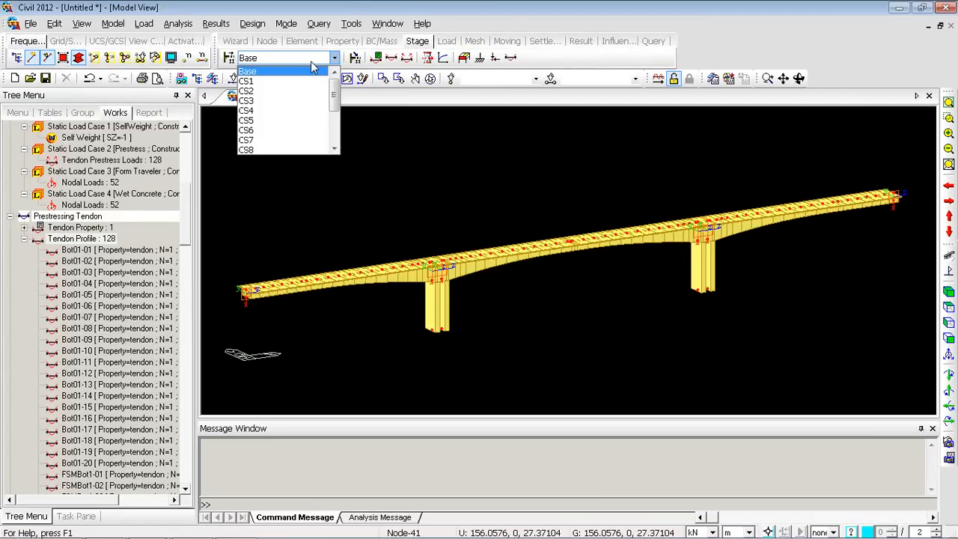
key(Down)
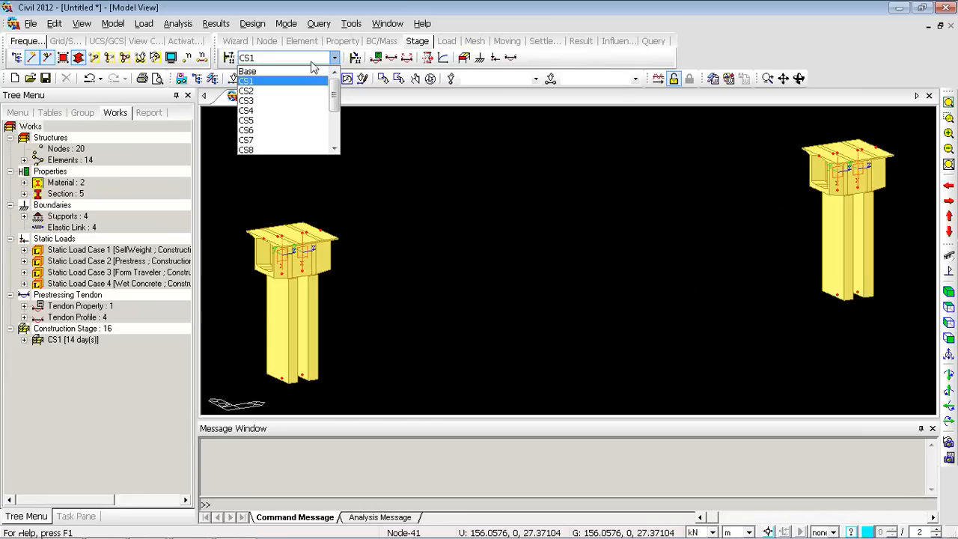
key(Down)
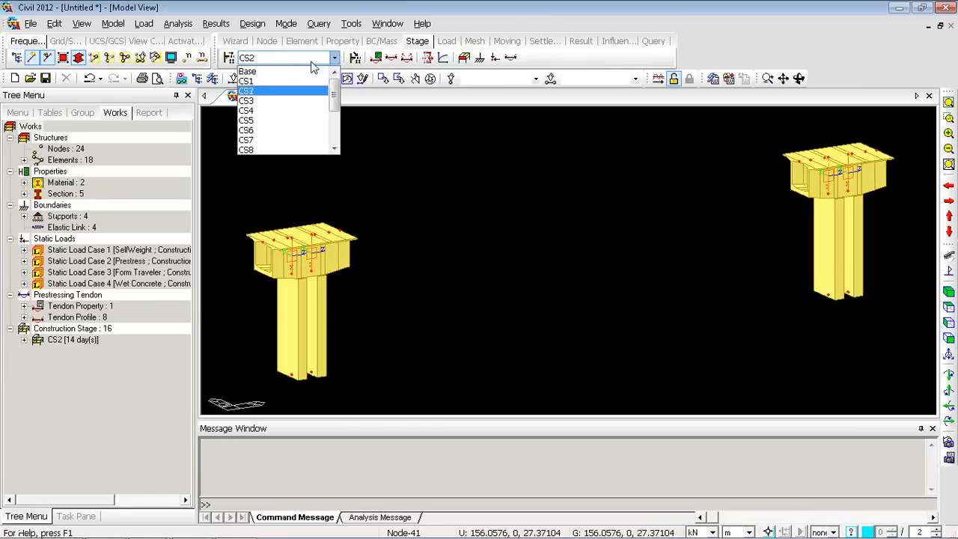
key(Down)
key(Down)
key(Down)
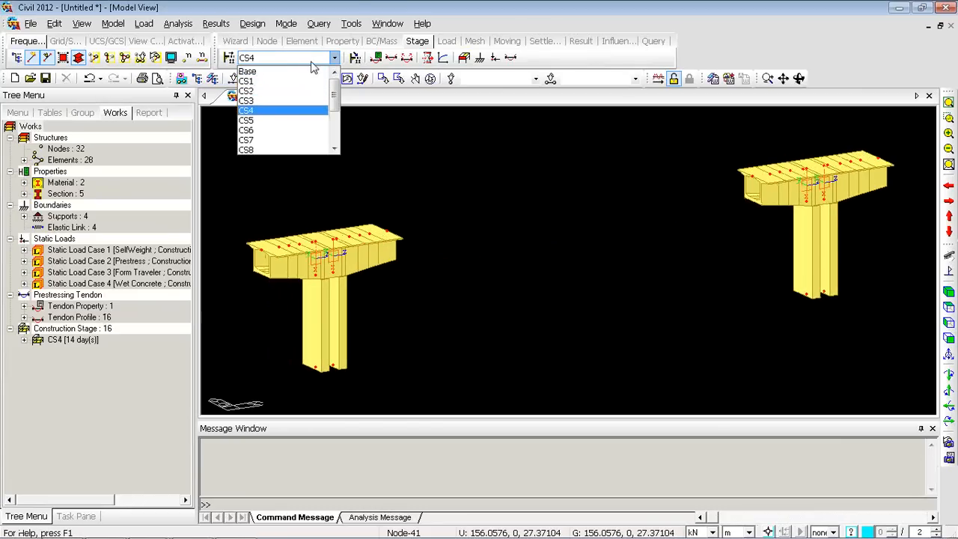
key(Down)
key(Down)
key(Down)
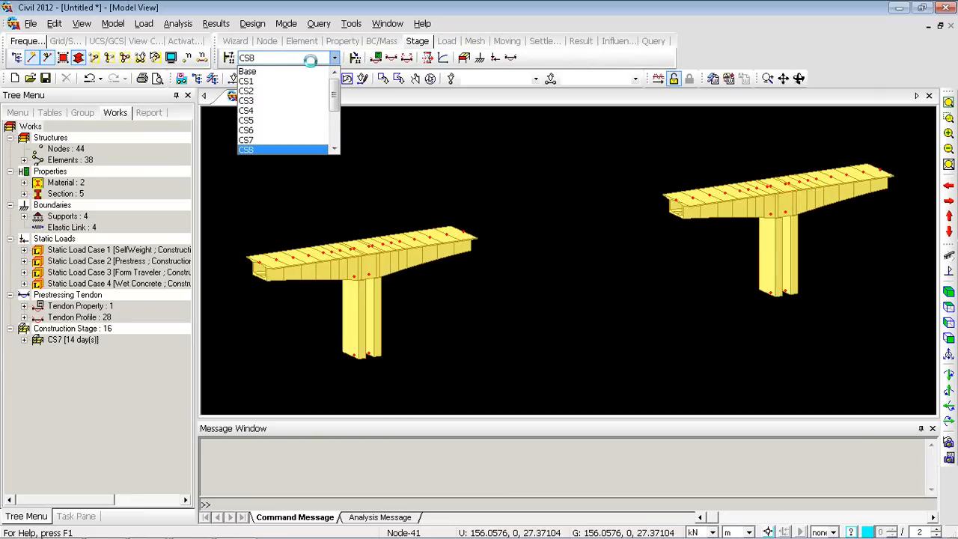
key(Down)
key(Down)
key(Down)
key(Down)
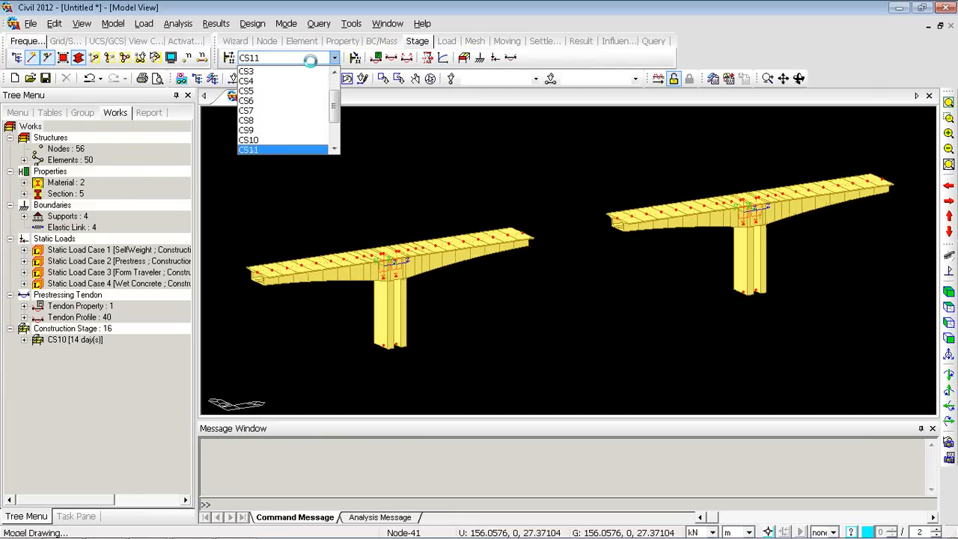
key(Down)
key(Down)
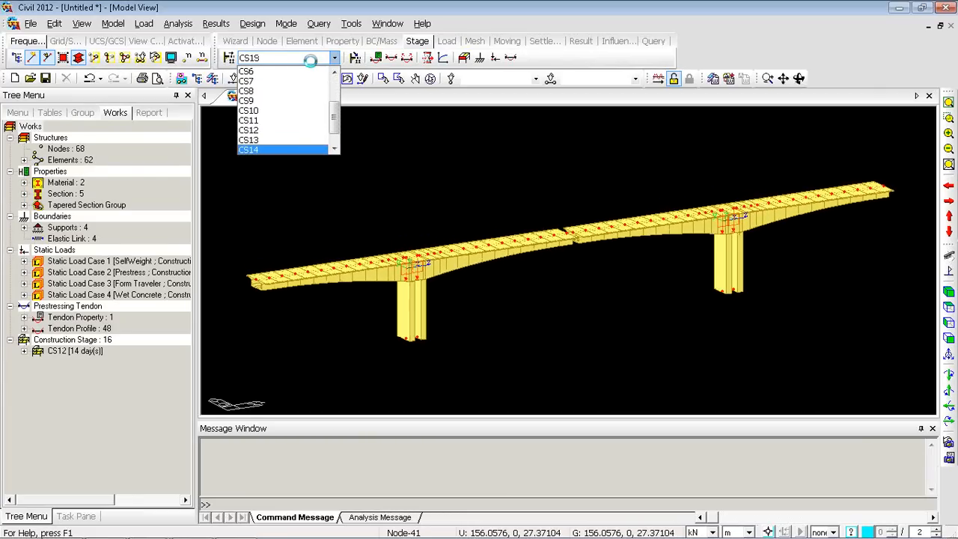
key(Down)
key(Down)
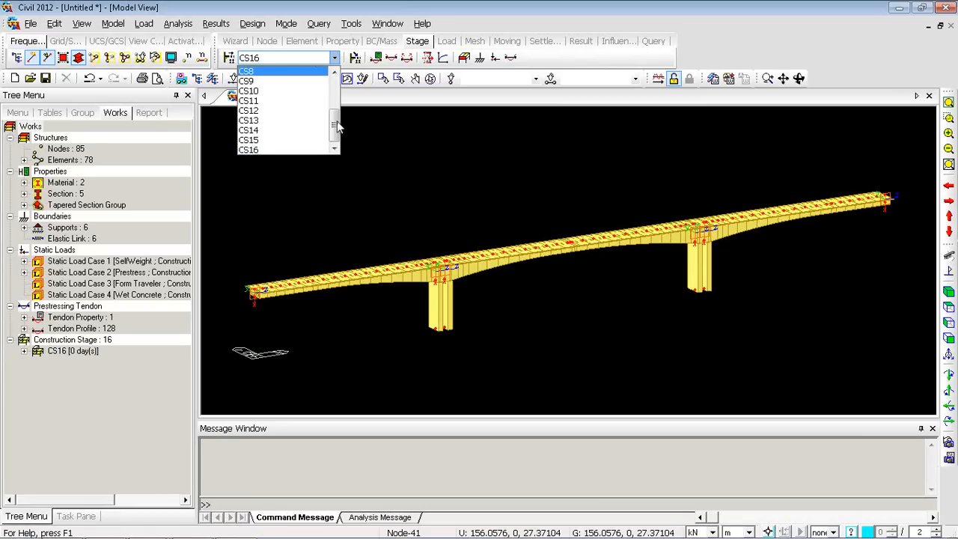
drag(337, 127, 337, 77)
click(284, 72)
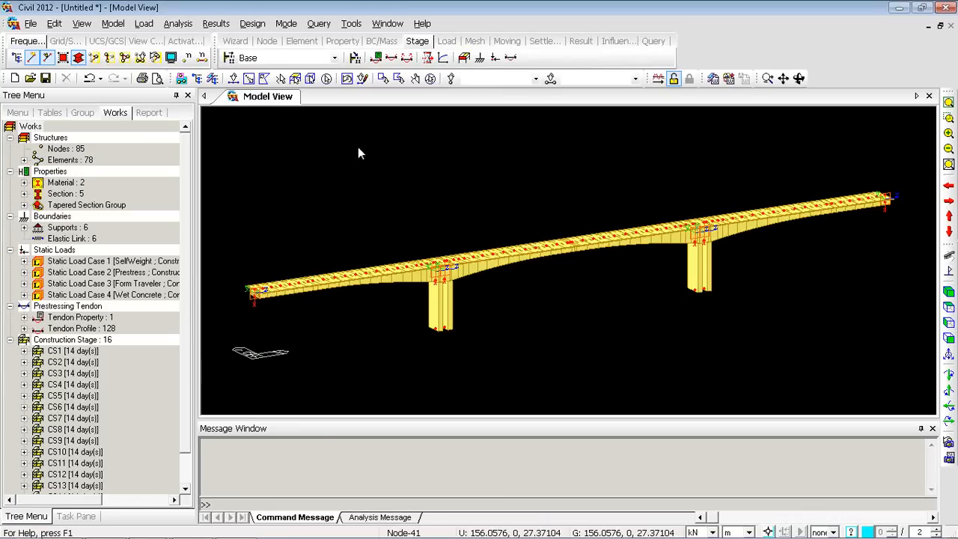
key(ctrl+s)
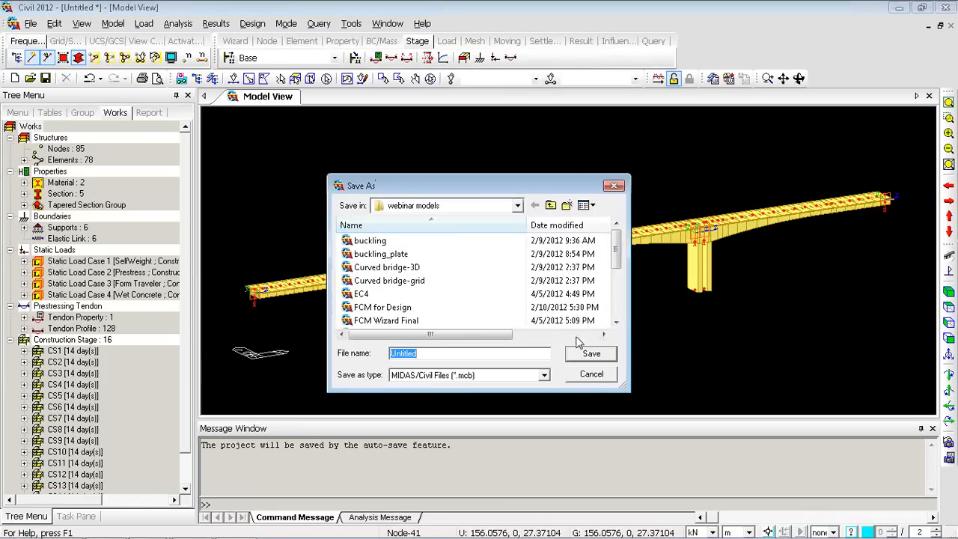
click(591, 373)
key(alt+Tab)
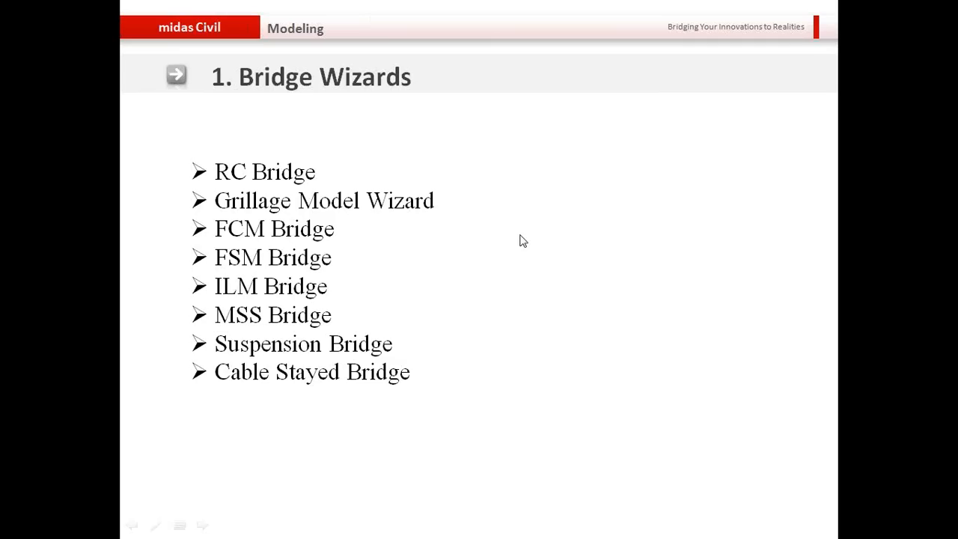
click(521, 241)
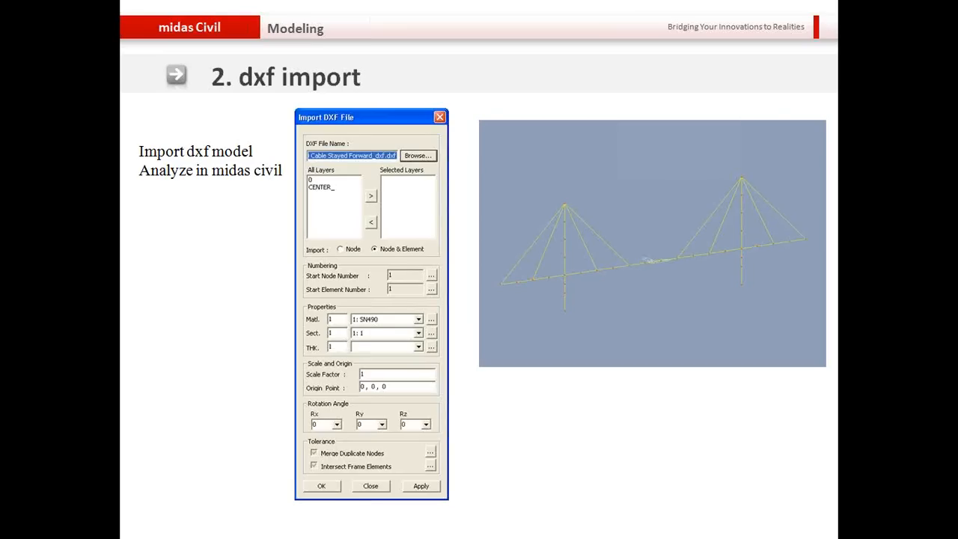
key(alt+Tab)
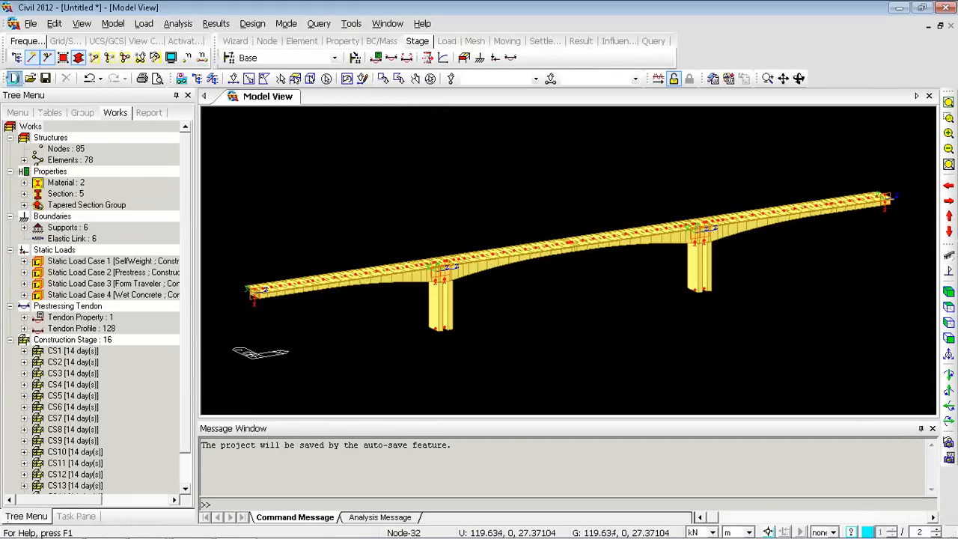
Start a new project without saving the changes to the FCM bridge model
click(14, 78)
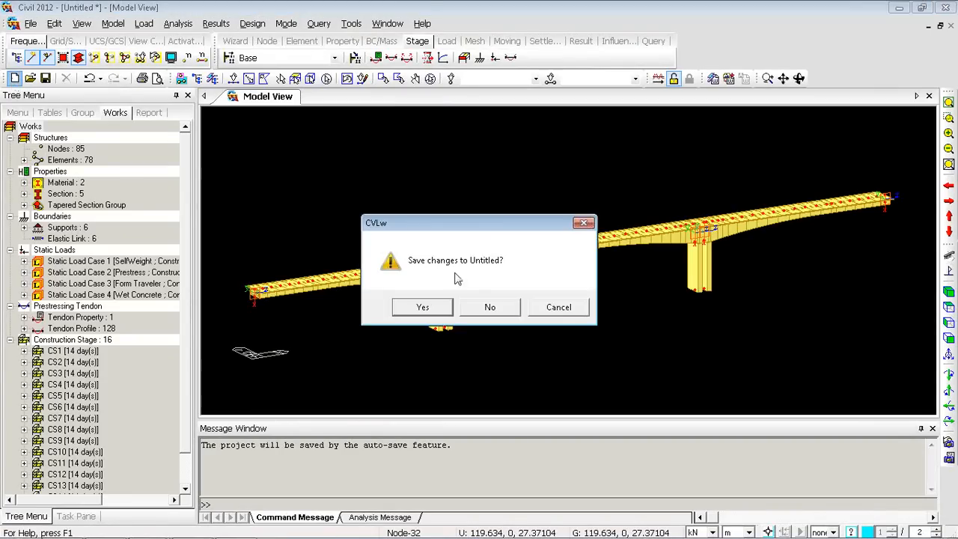
click(485, 307)
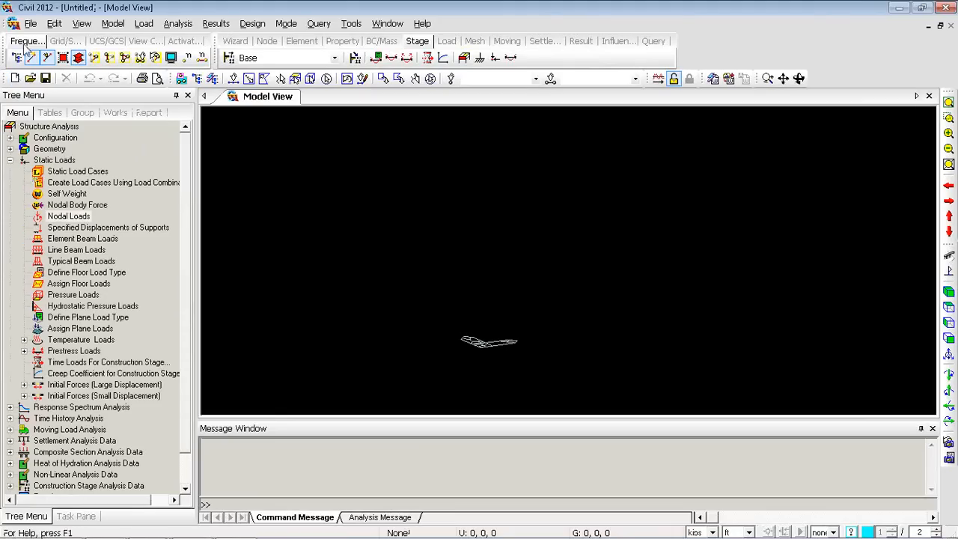
click(30, 25)
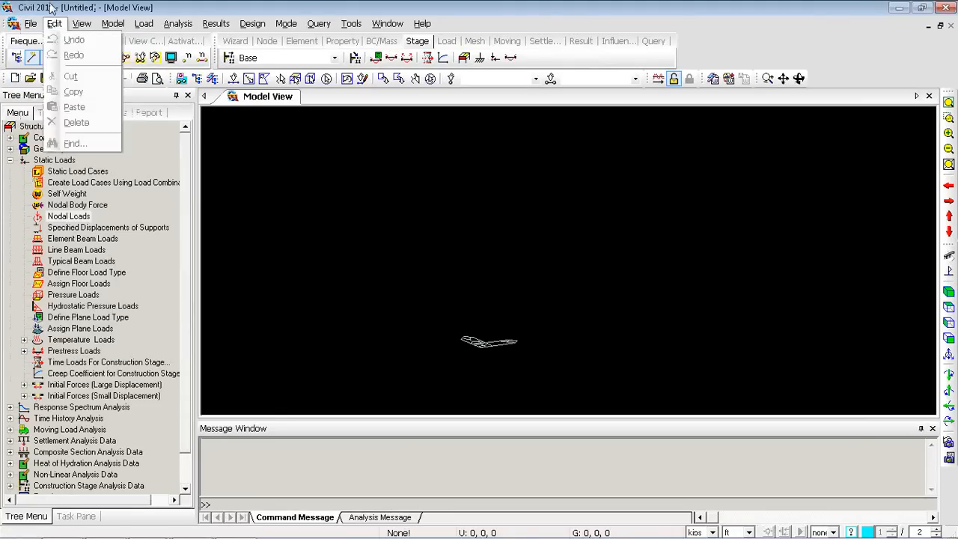
click(50, 7)
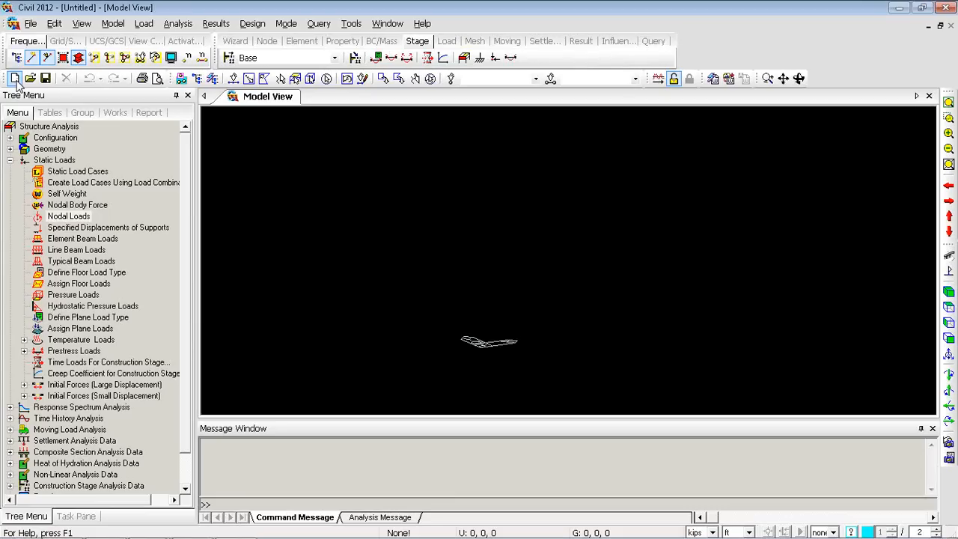
Start an AutoCAD DXF import and choose Cable Stayed.dxf from the webinar models folder as the source file
click(31, 25)
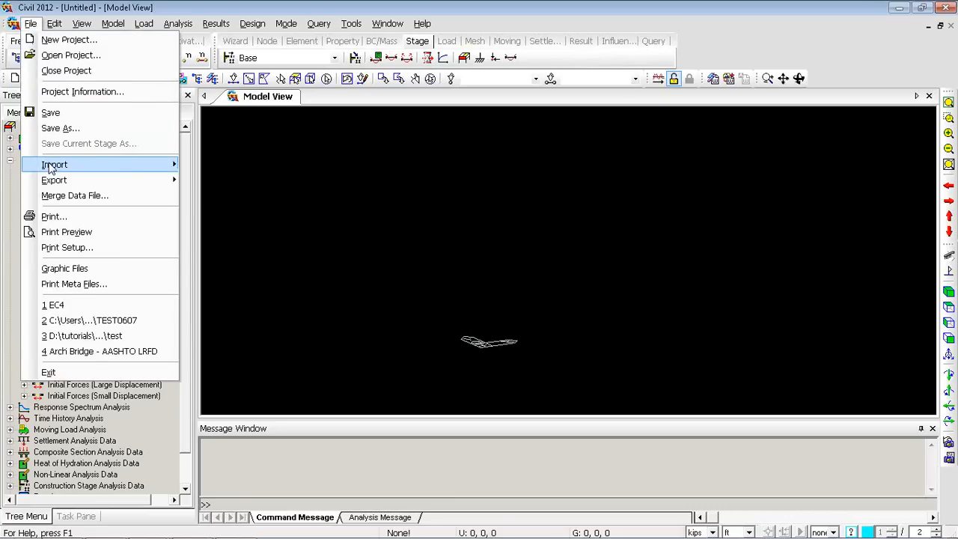
mouse_move(50, 166)
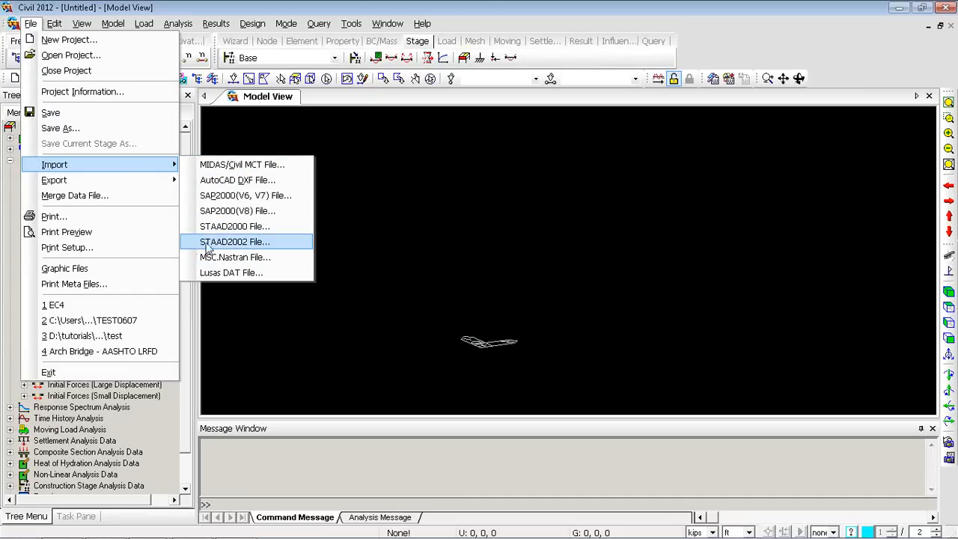
click(213, 182)
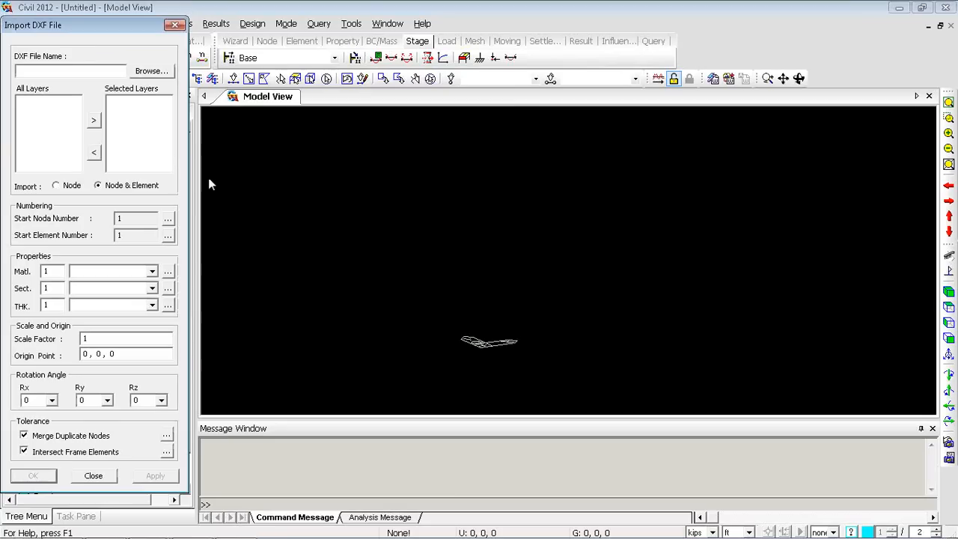
click(152, 70)
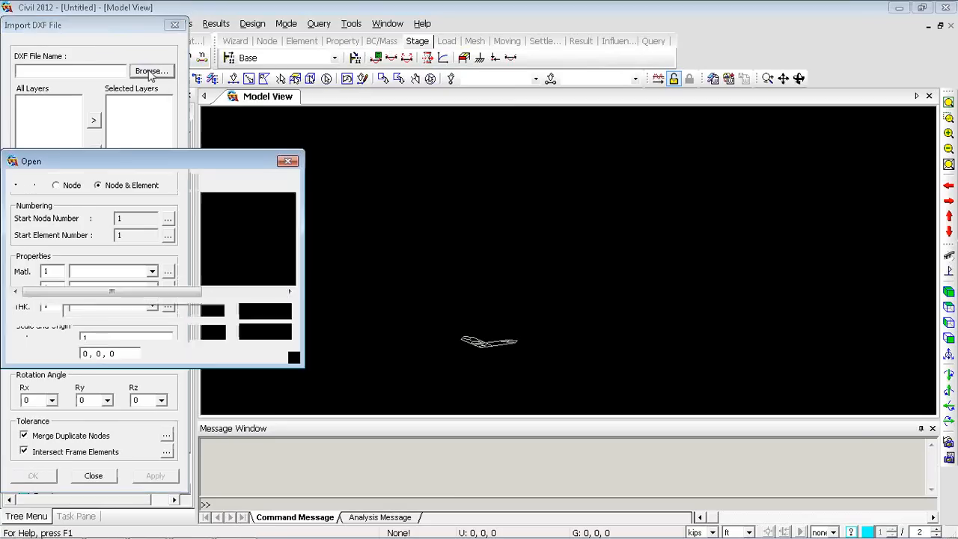
drag(110, 161, 202, 144)
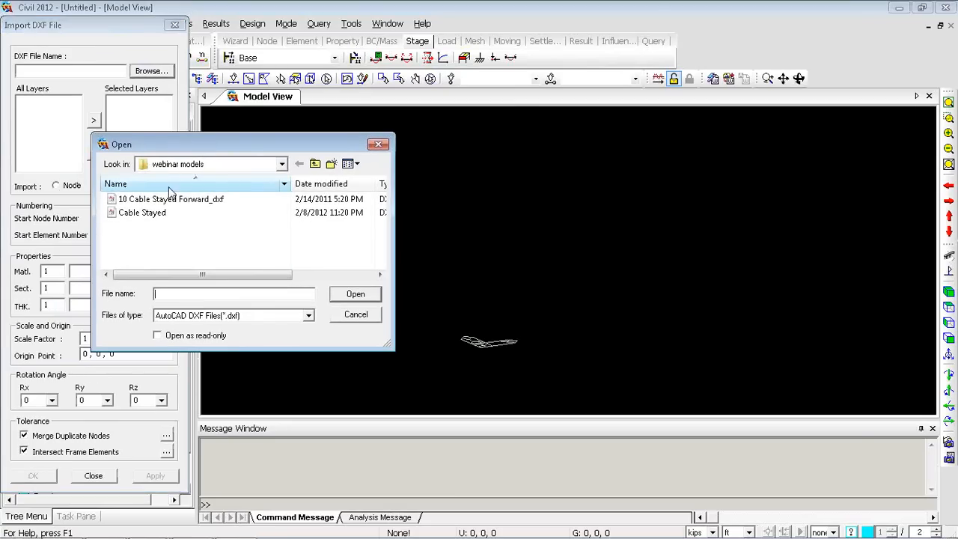
click(150, 213)
click(356, 293)
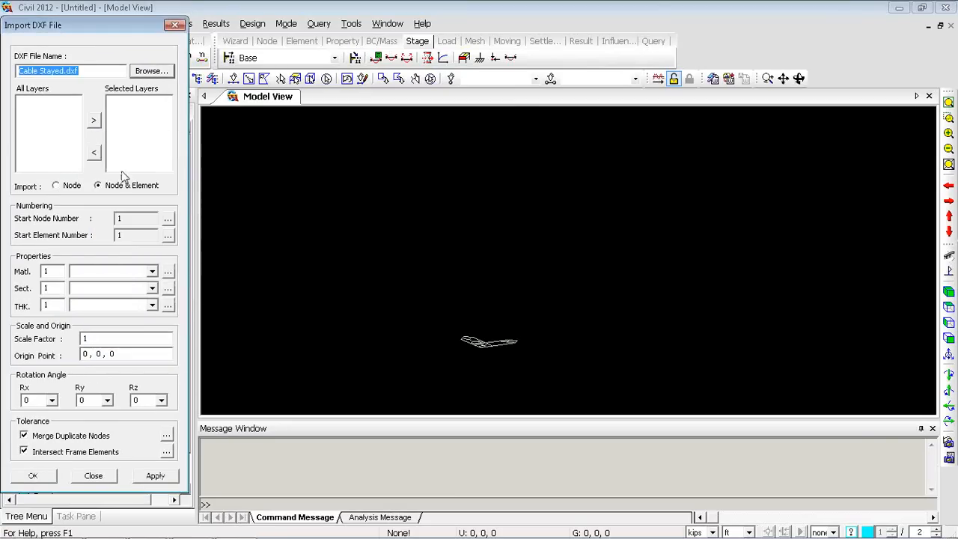
drag(69, 25, 247, 25)
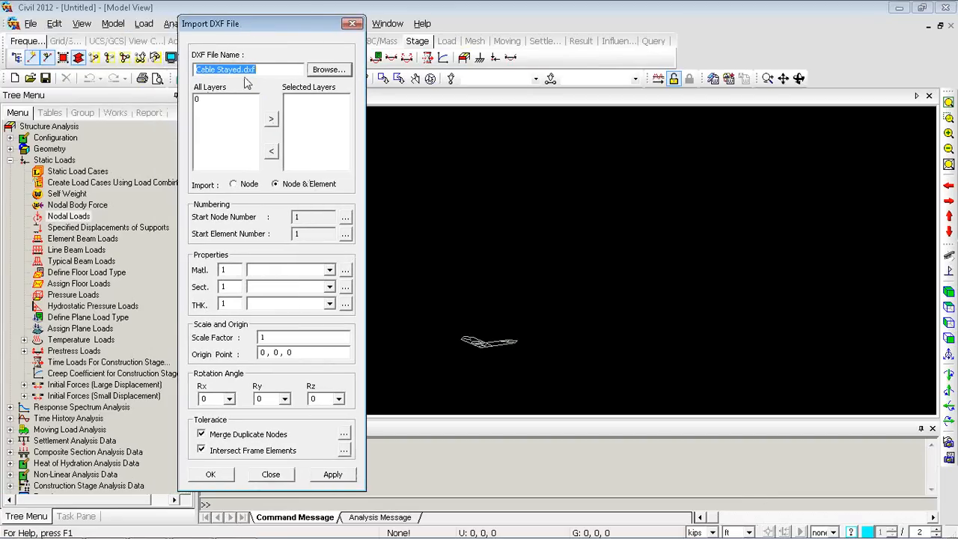
Set the project units to kN for force and m for length
click(712, 532)
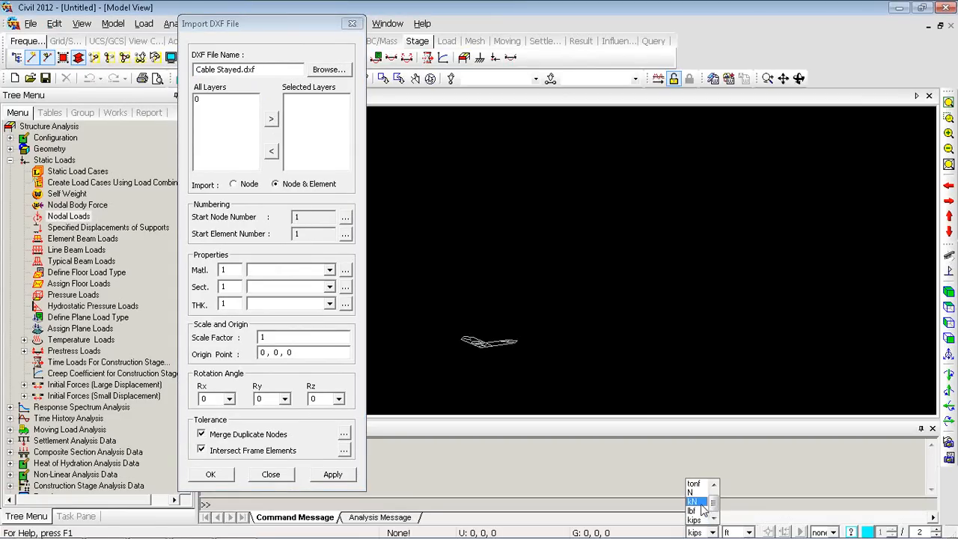
click(701, 502)
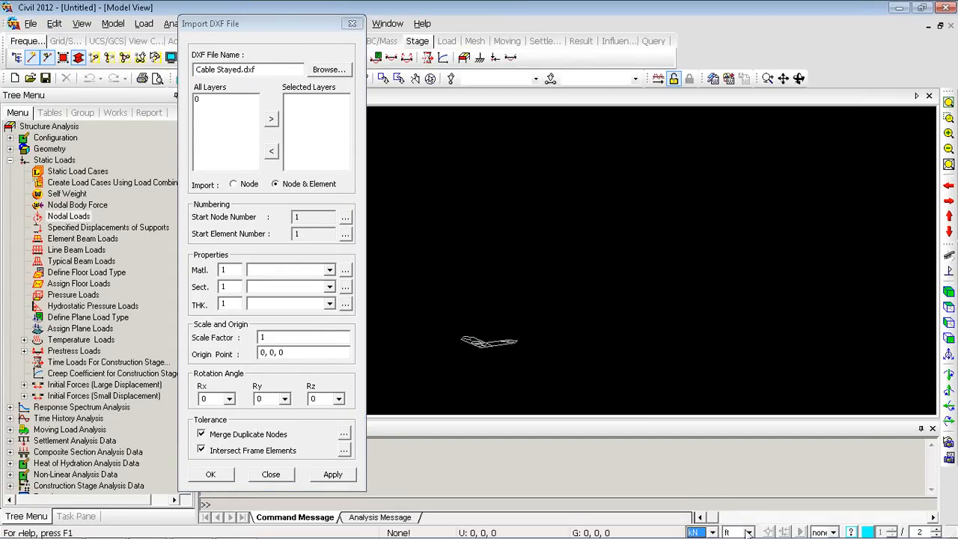
click(712, 532)
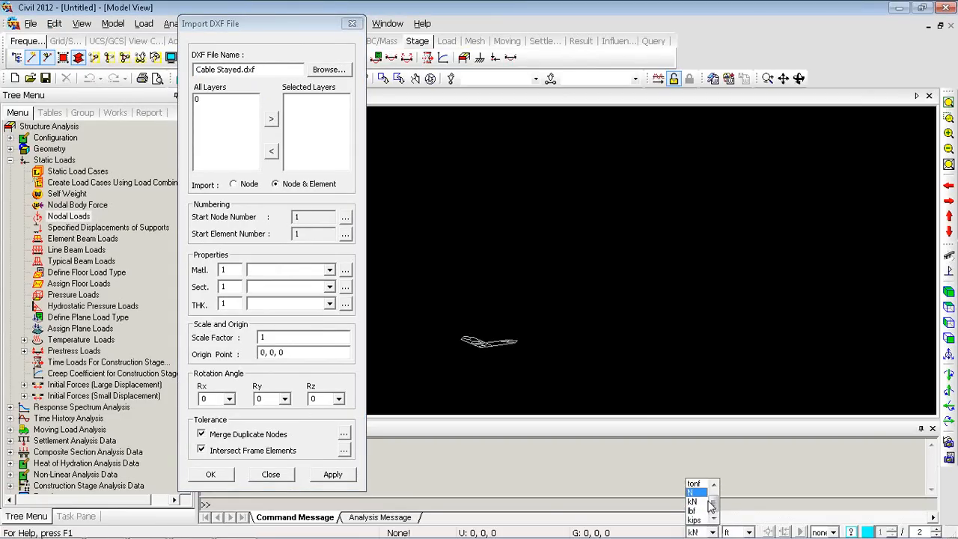
click(699, 501)
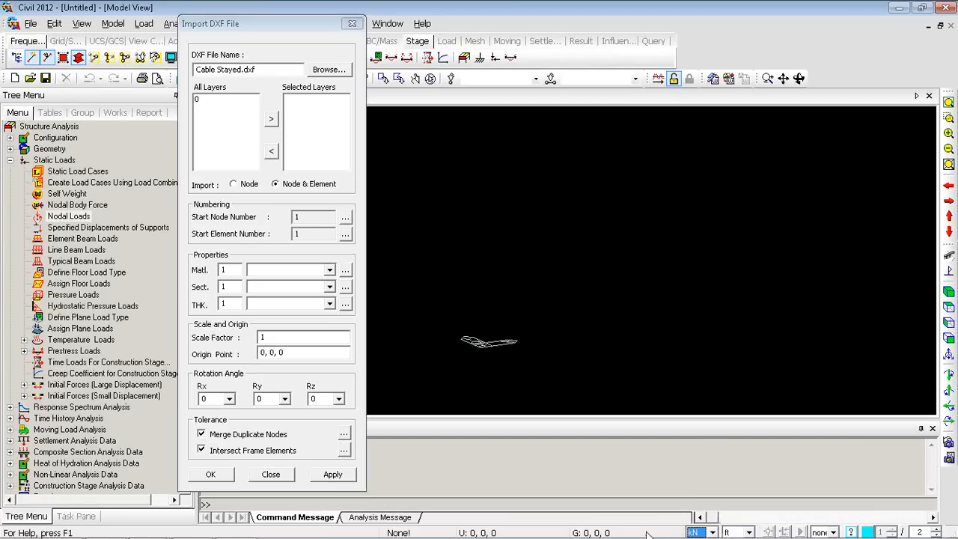
click(717, 532)
click(702, 502)
click(747, 532)
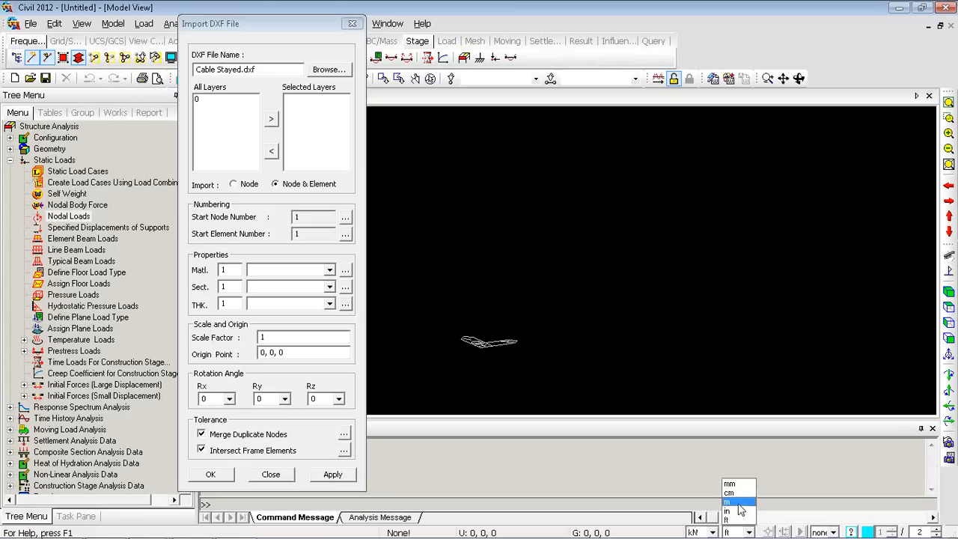
click(733, 501)
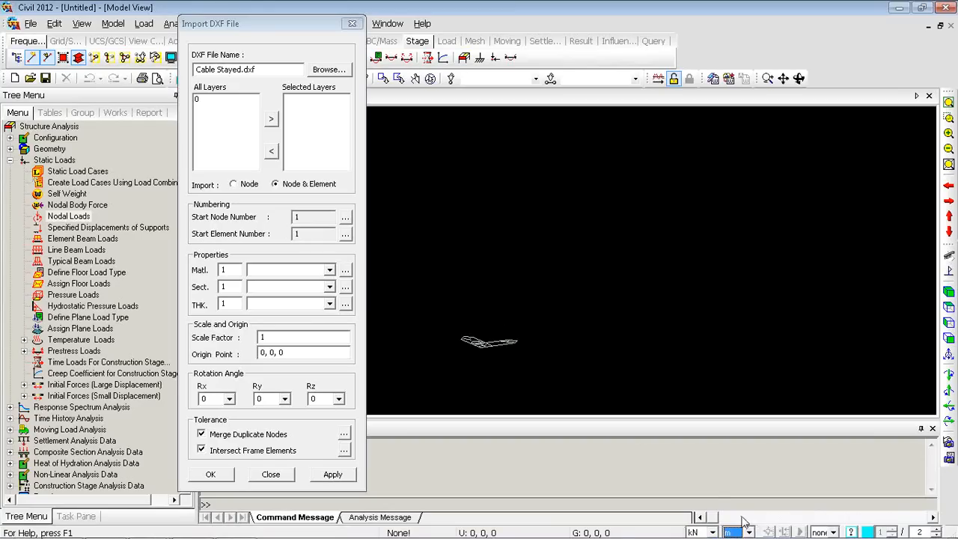
Import layer 0 of the DXF file as nodes and elements, and show the cable-stayed model in front view
click(216, 100)
click(271, 119)
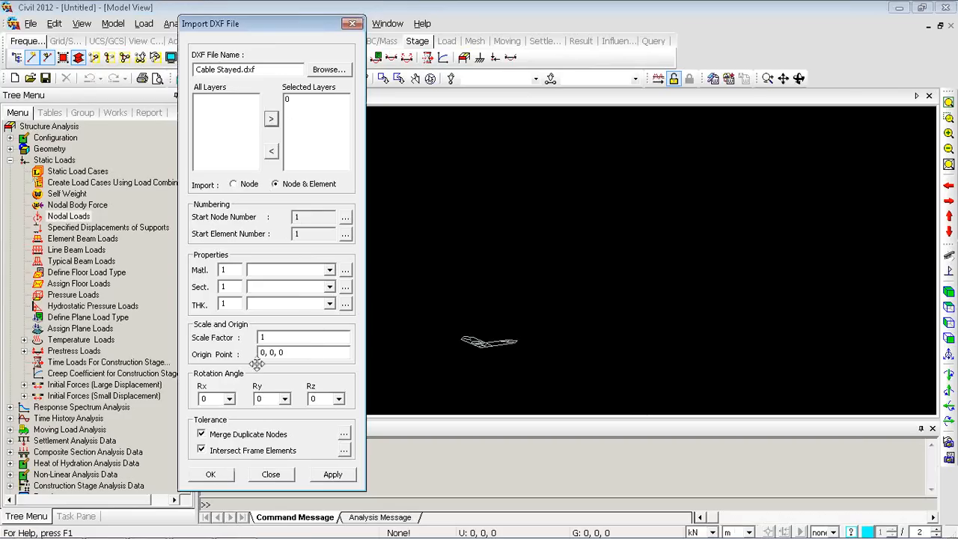
click(212, 475)
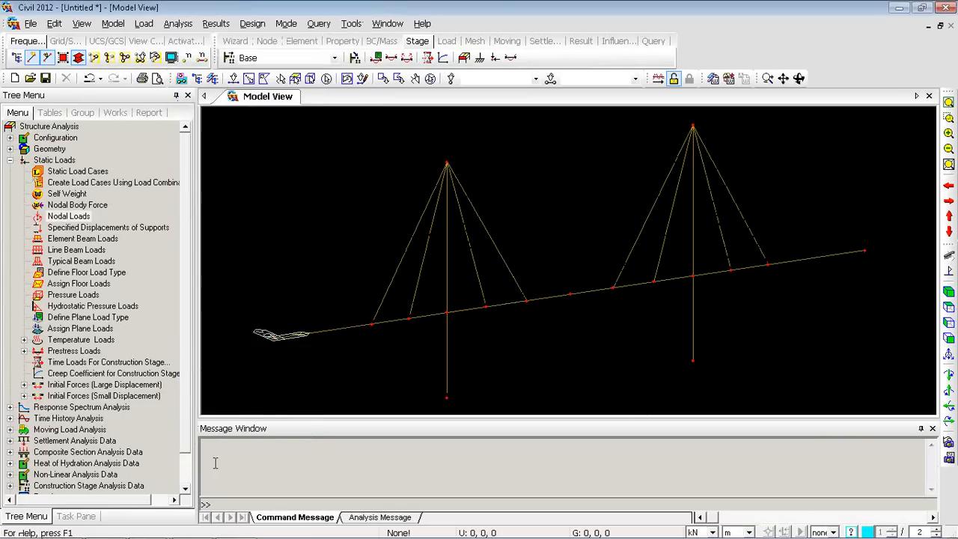
click(947, 339)
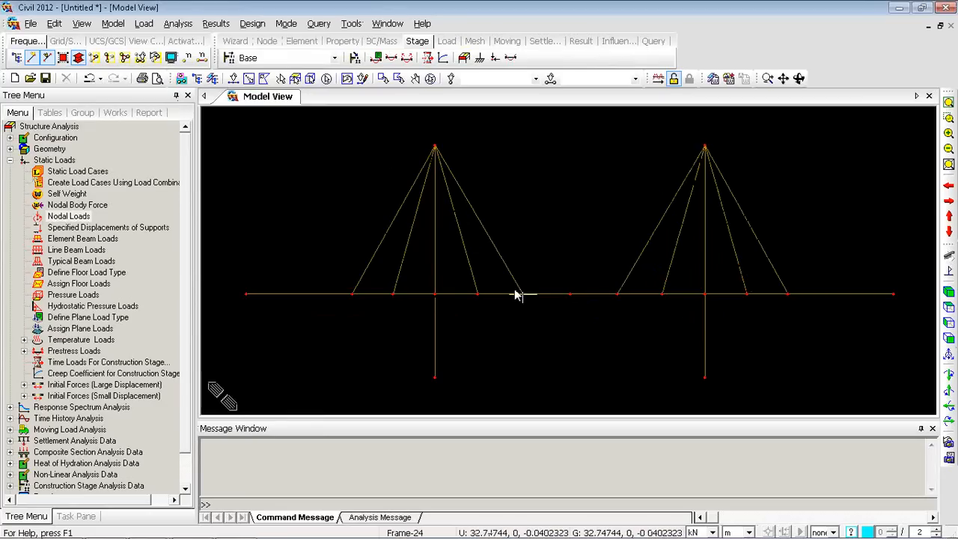
Show the cable-stayed model in isometric view, and switch to the presentation slides on DXF import
click(947, 291)
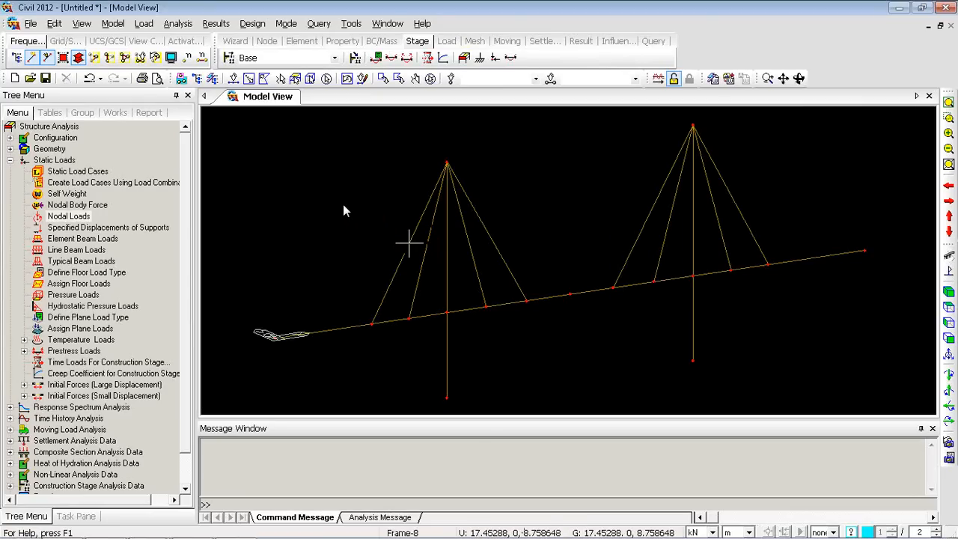
key(alt+Tab)
click(473, 205)
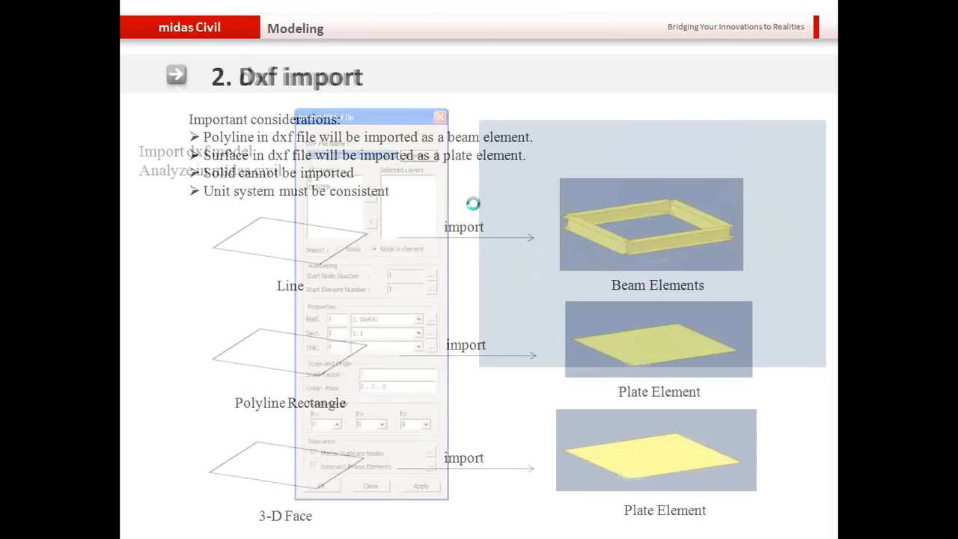
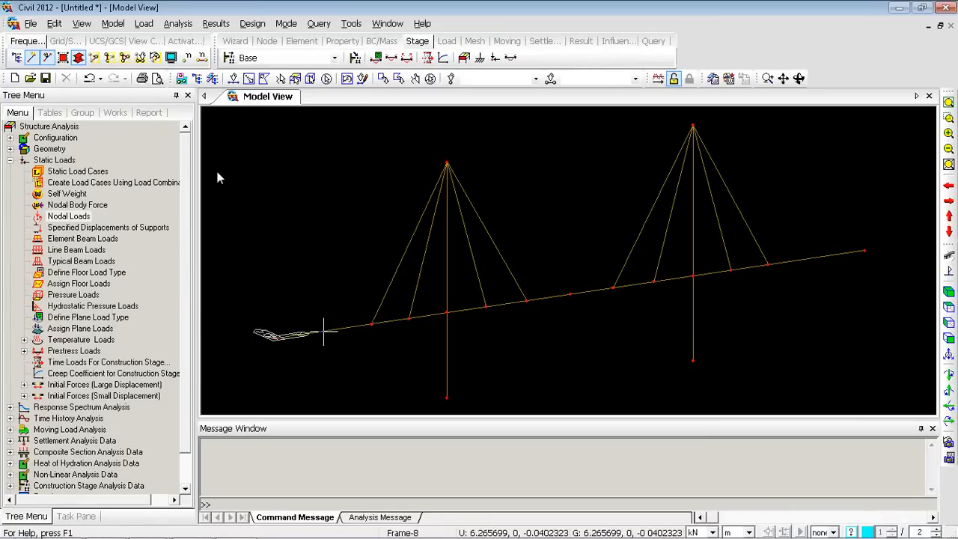
Start a new project without saving the imported cable-stayed model, and open the material properties list
click(15, 78)
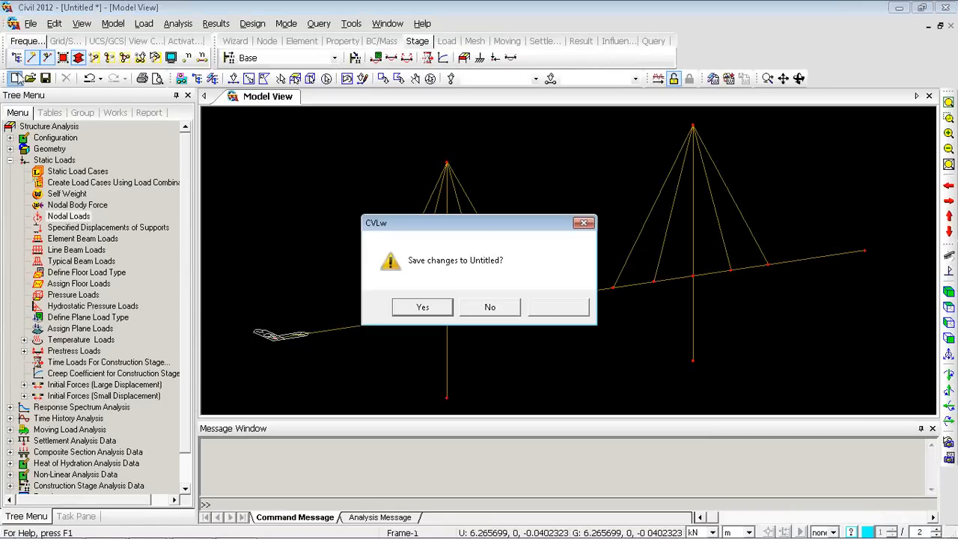
click(490, 308)
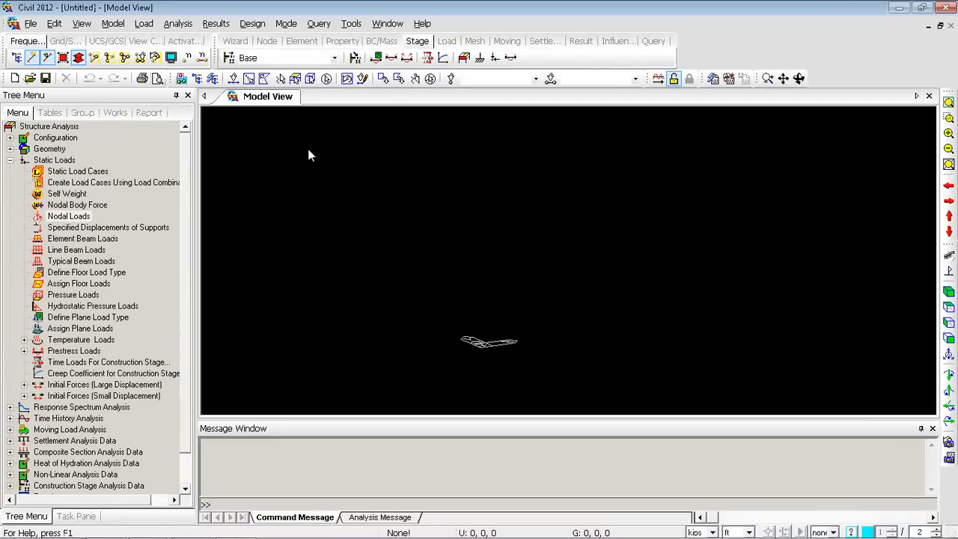
click(120, 26)
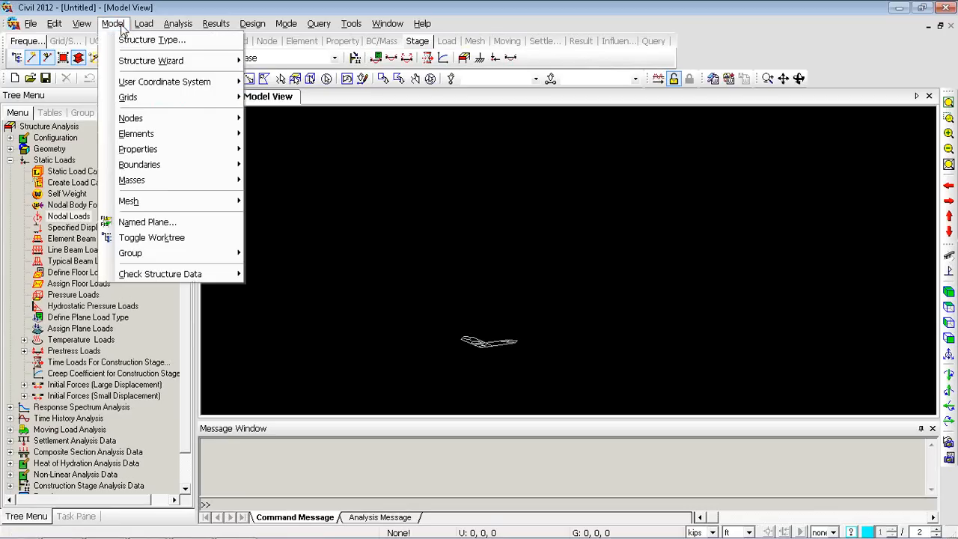
mouse_move(166, 149)
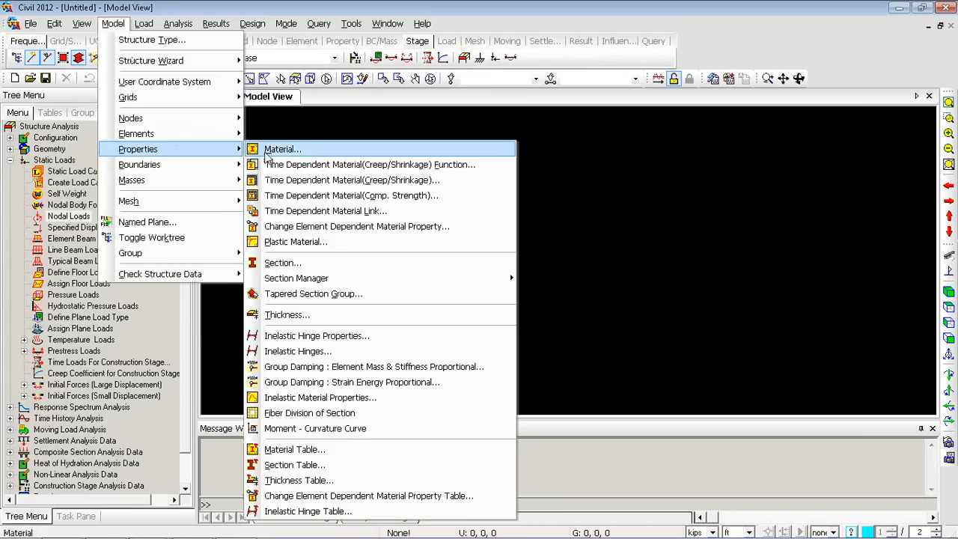
click(419, 127)
right_click(360, 135)
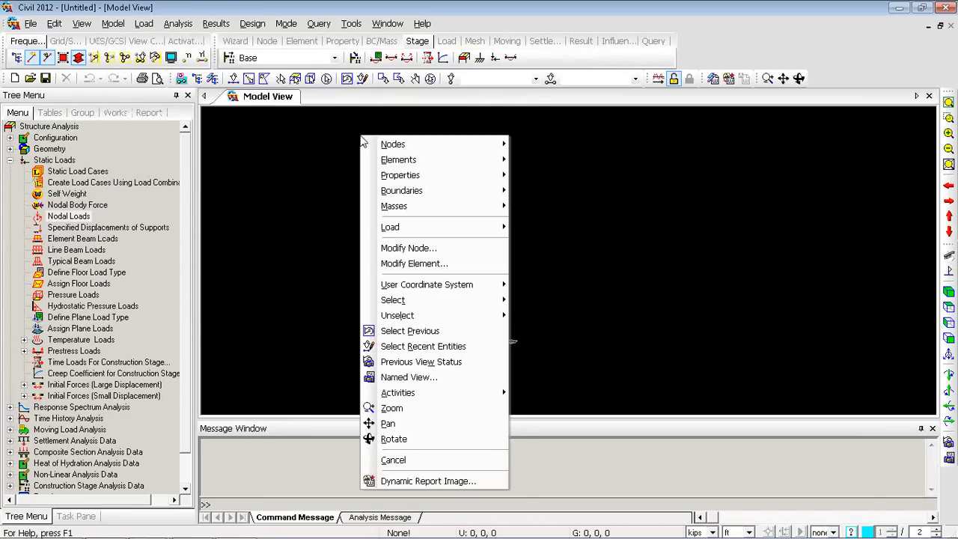
mouse_move(449, 183)
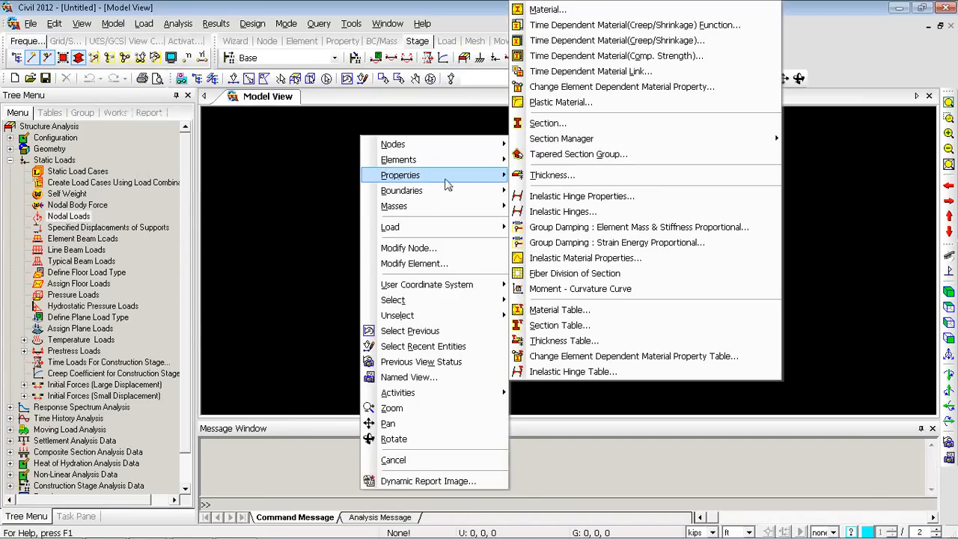
click(547, 9)
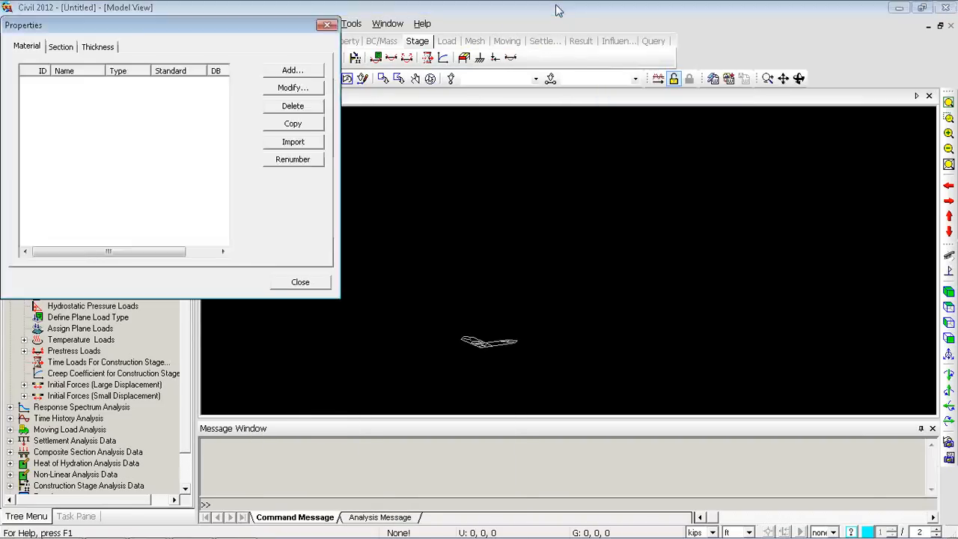
Add a steel material of grade S355 from the EN05(S) standard
click(290, 75)
click(472, 85)
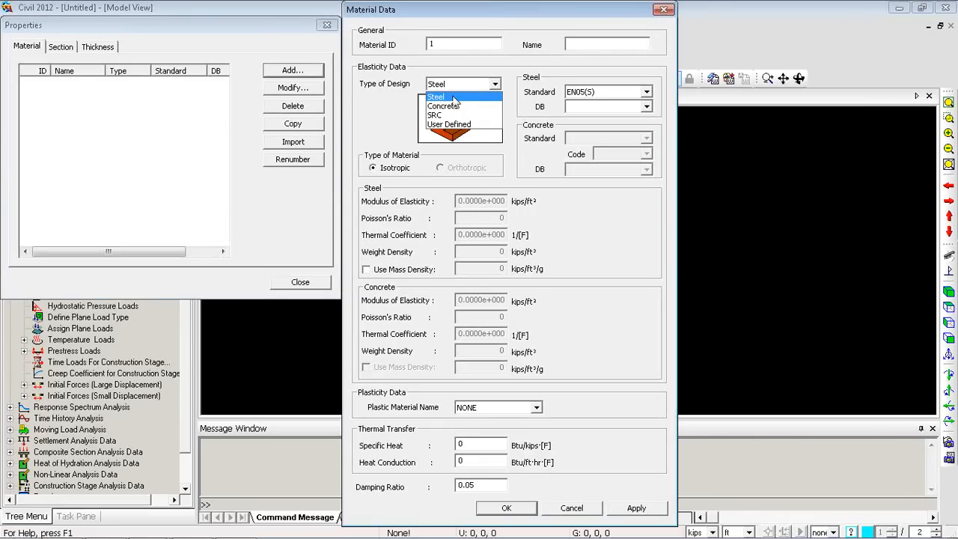
click(449, 114)
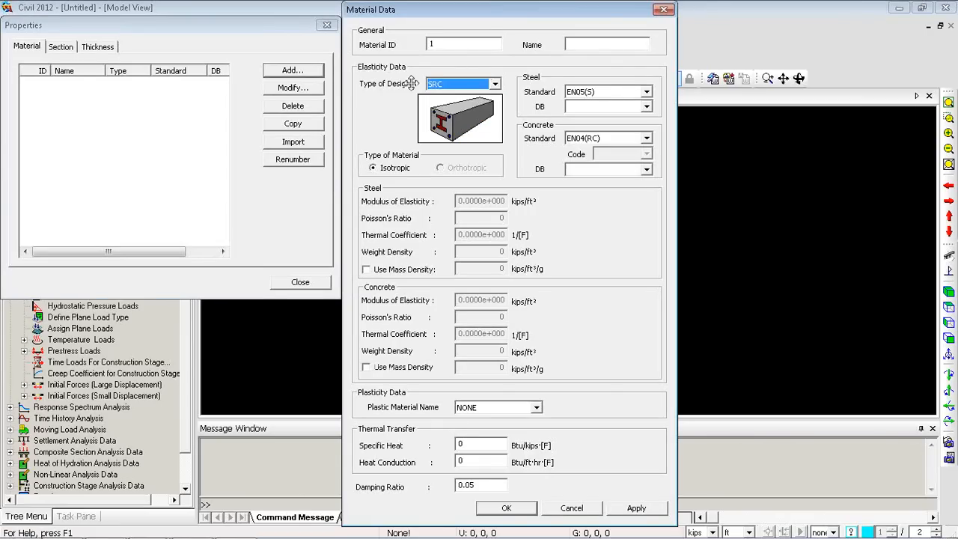
click(480, 85)
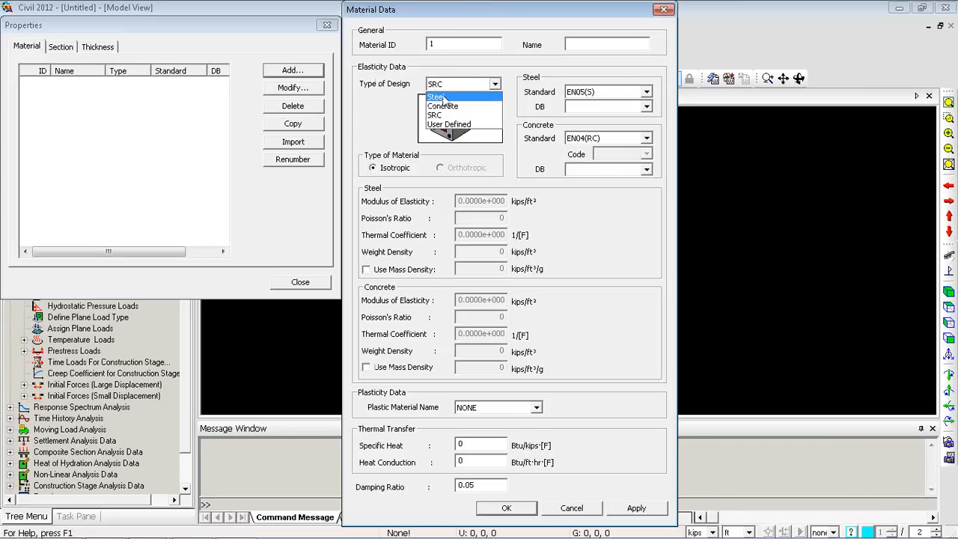
click(445, 115)
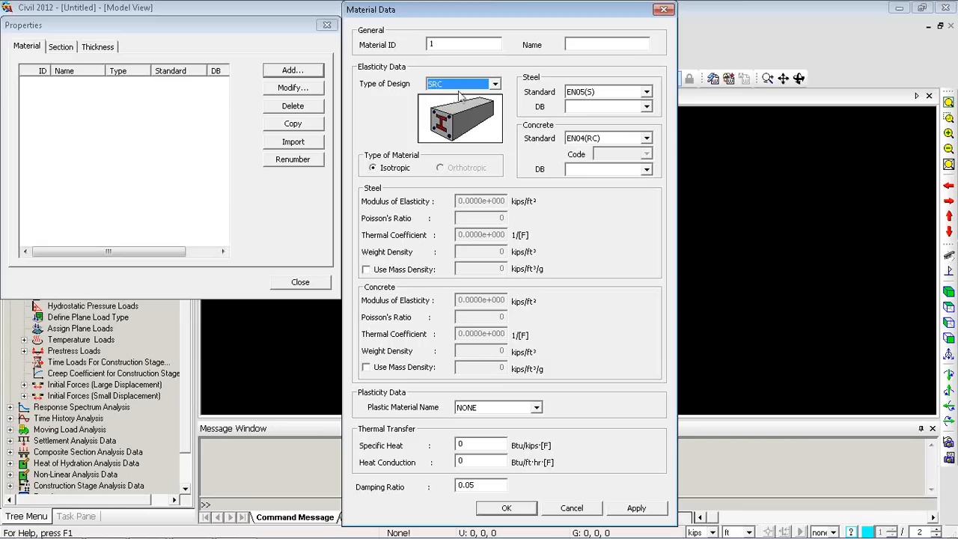
click(464, 87)
click(448, 97)
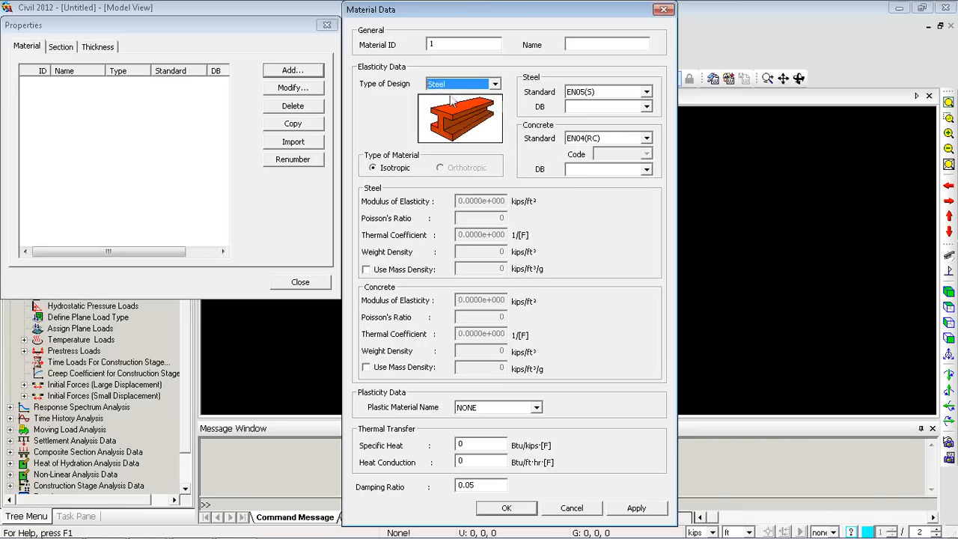
click(646, 106)
click(590, 138)
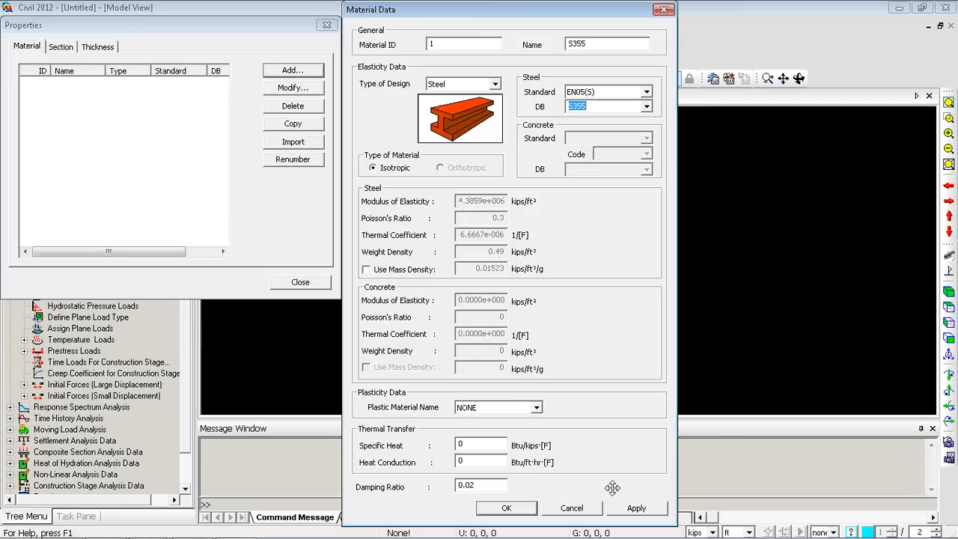
click(635, 509)
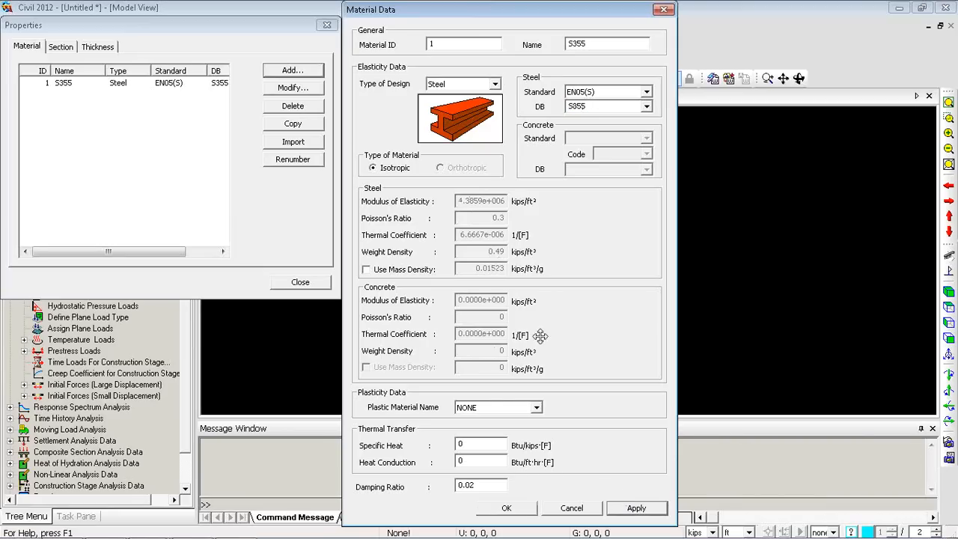
Add a concrete material of grade C35/45 from the EN04(RC) standard
click(494, 84)
click(458, 105)
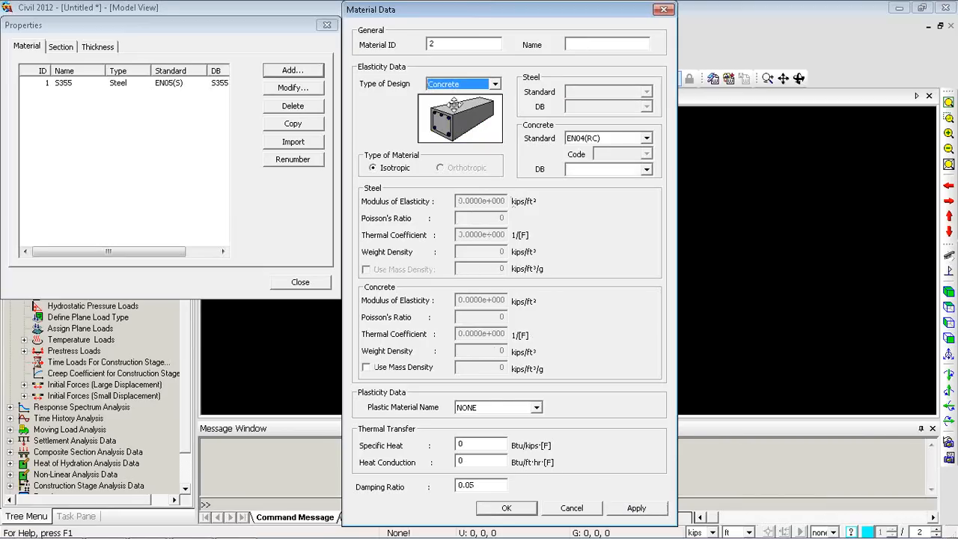
click(646, 169)
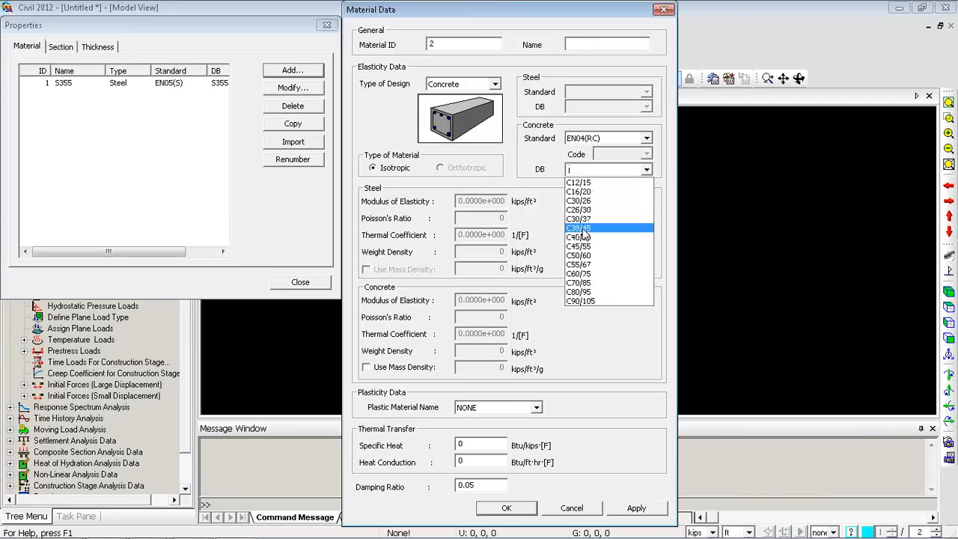
click(582, 227)
click(636, 508)
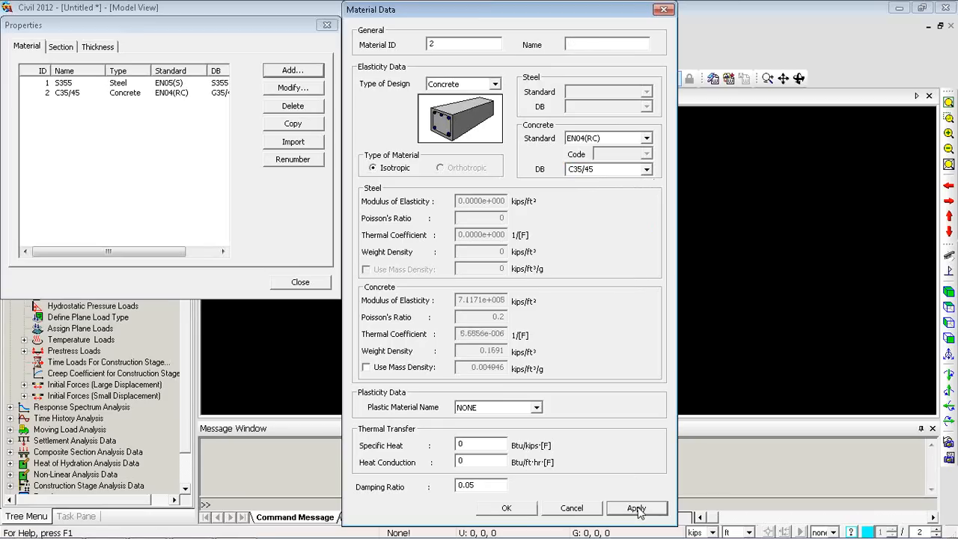
Define material 3 as SRC with EN05(S) steel grade S355 and EN04(RC) concrete grade C35/45
click(493, 84)
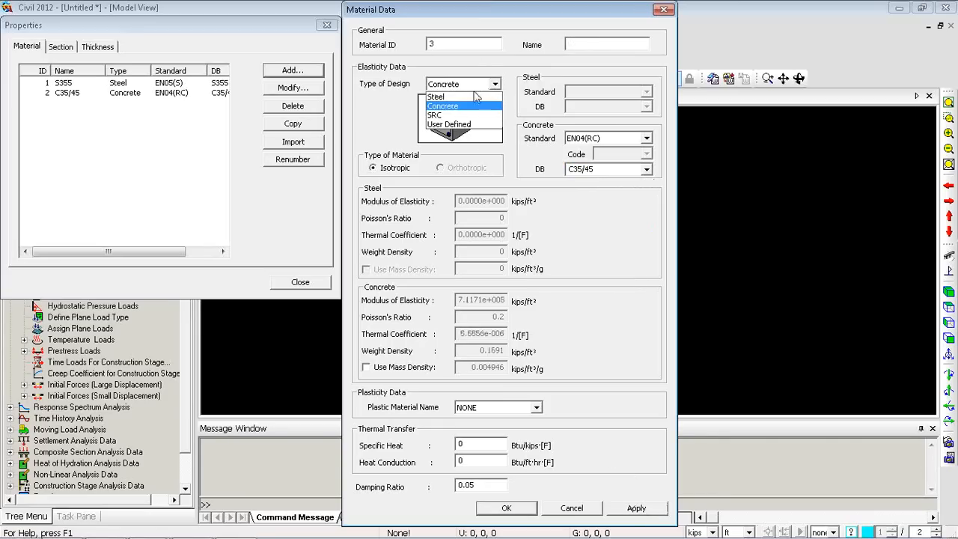
click(440, 116)
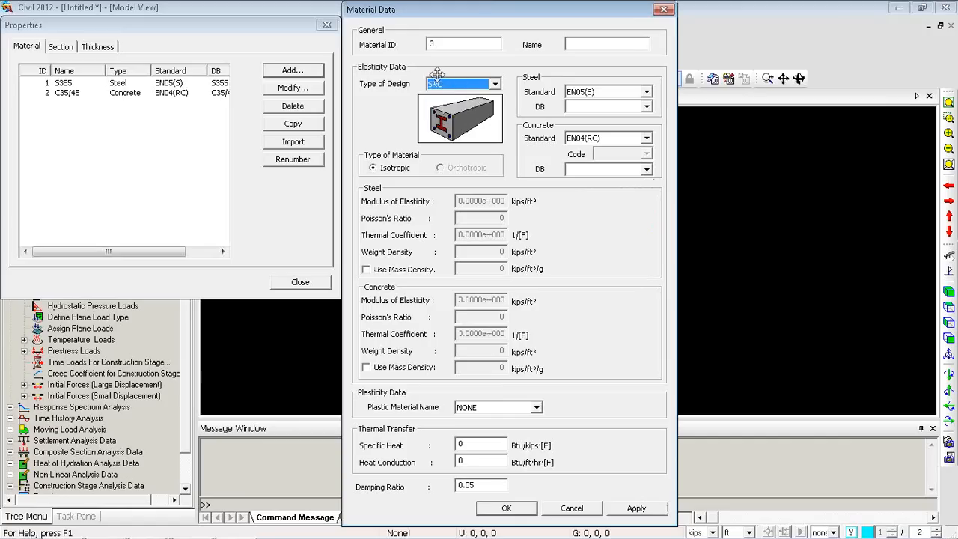
click(646, 106)
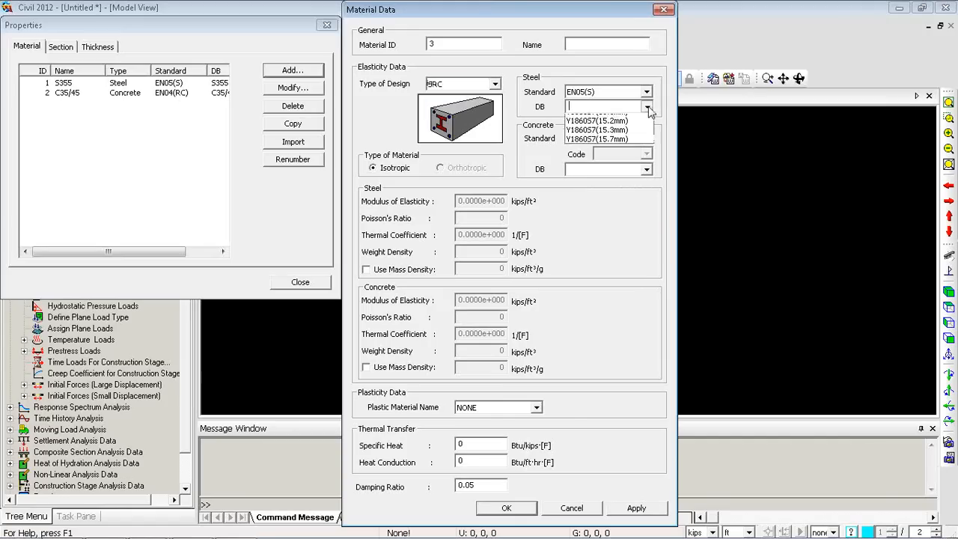
click(585, 135)
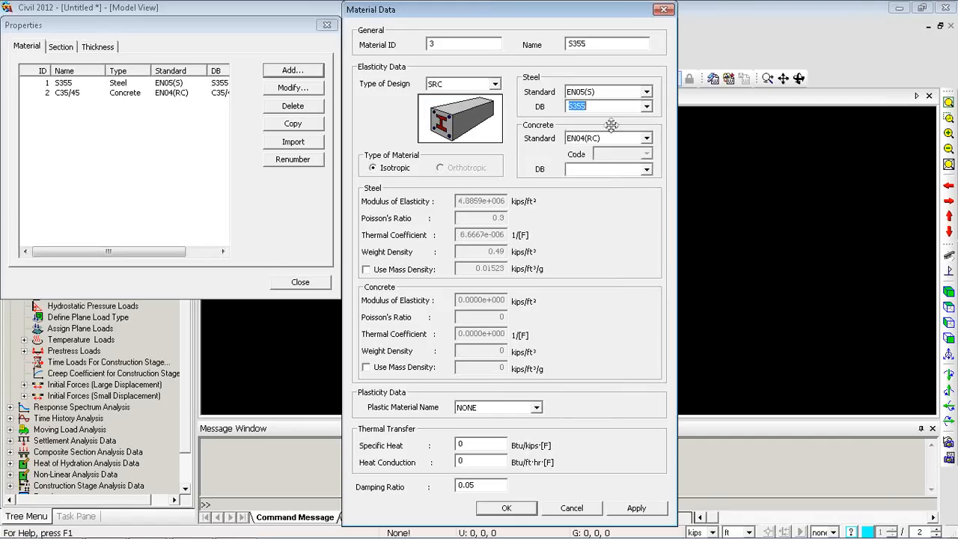
click(646, 170)
click(647, 171)
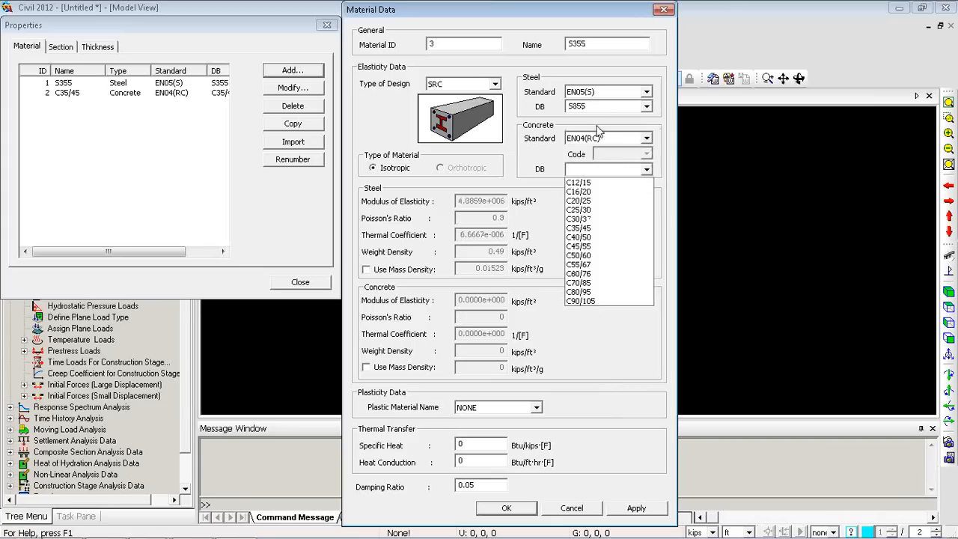
click(583, 228)
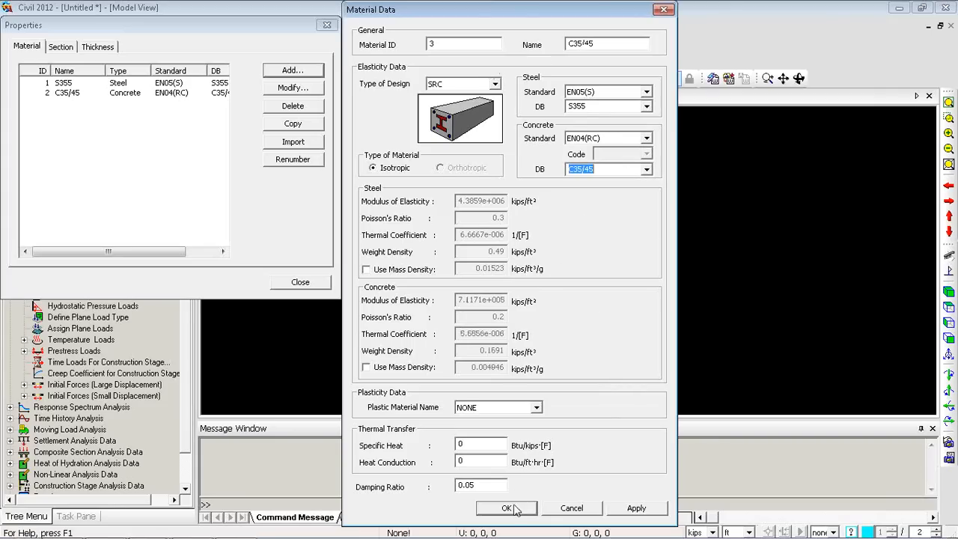
Name the SRC material Composite and add it to the material list
double_click(610, 43)
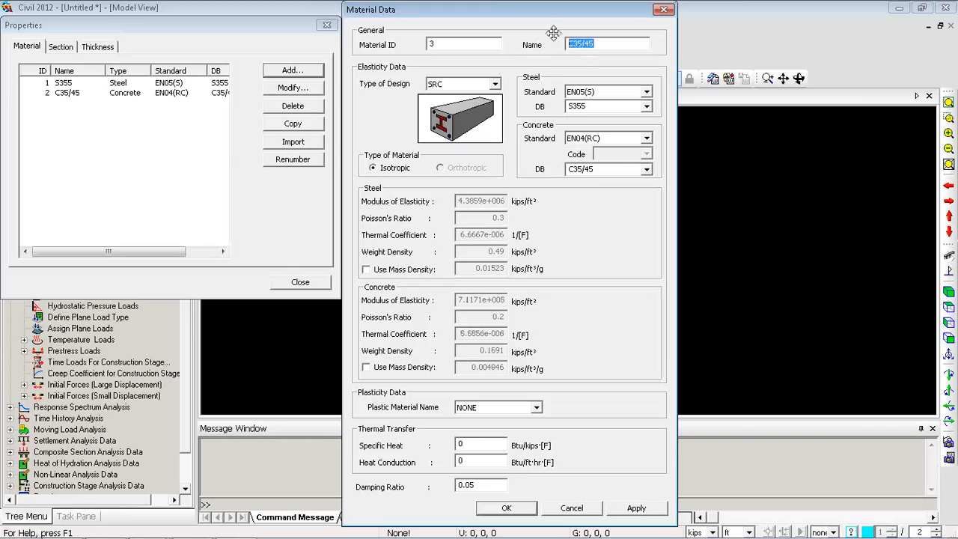
text(Composit)
key(BackSpace)
text(te)
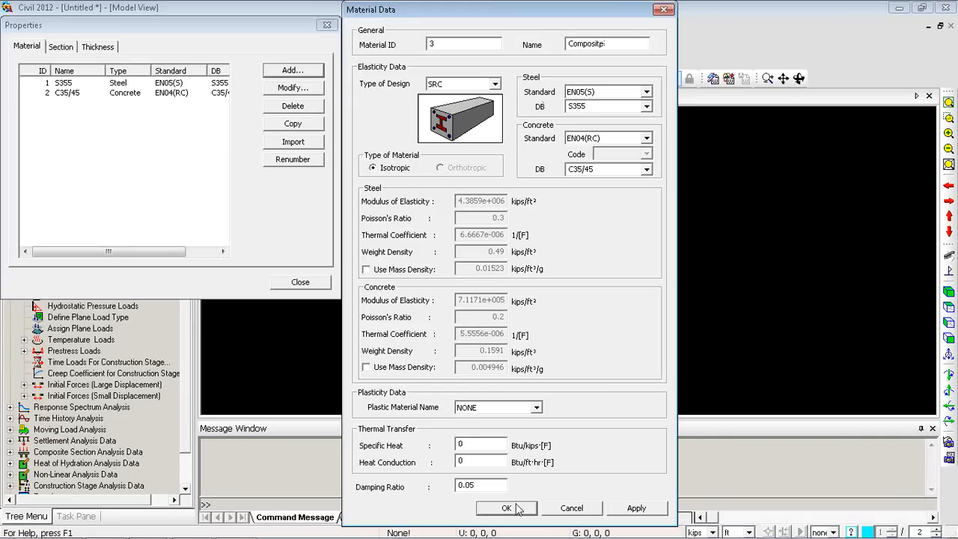
click(635, 508)
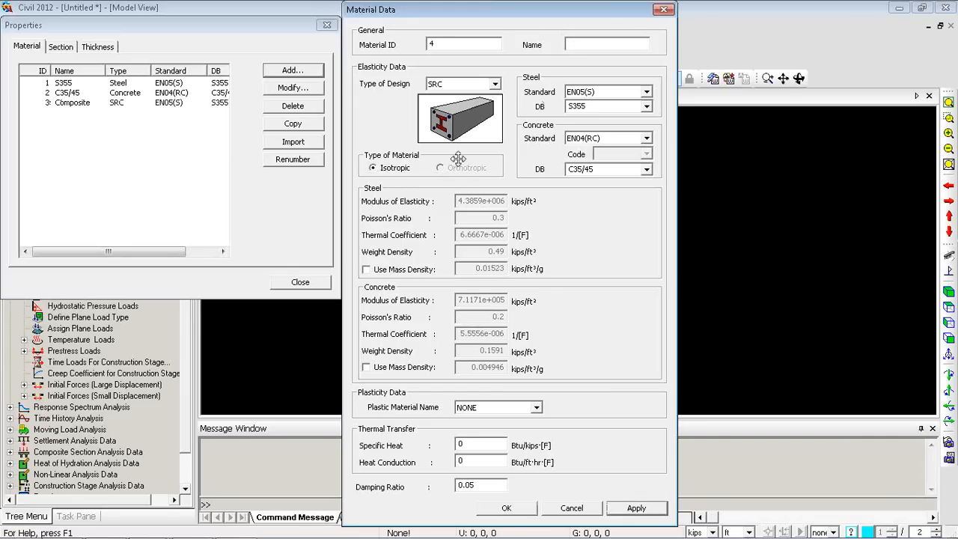
Examine the elasticity and plasticity inputs of a user-defined material, and close the material properties without adding it
click(481, 87)
click(449, 124)
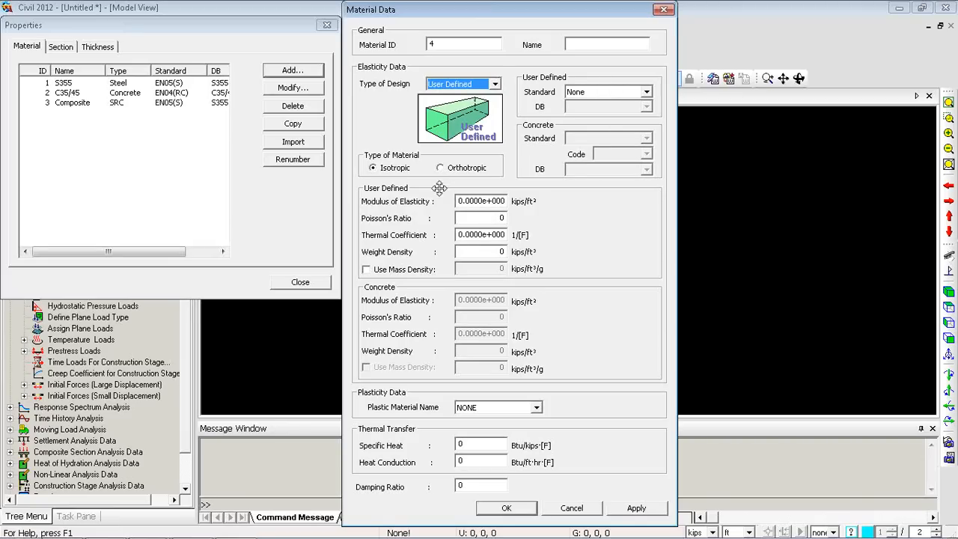
drag(461, 201, 506, 202)
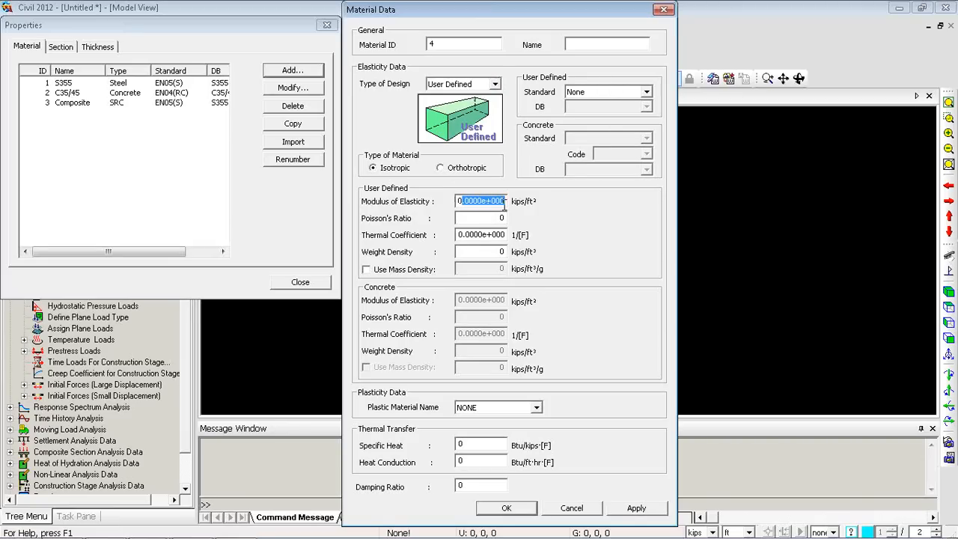
double_click(472, 218)
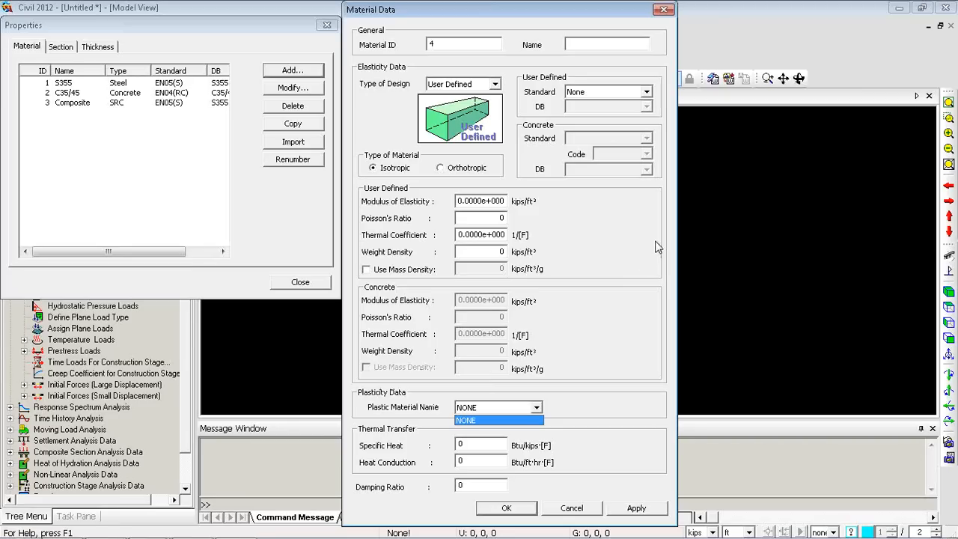
click(525, 410)
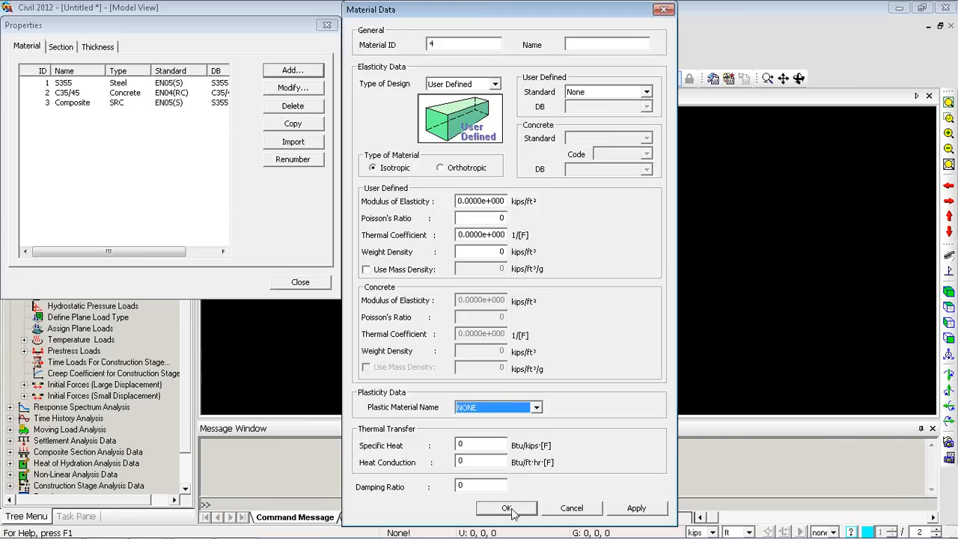
click(554, 510)
click(299, 283)
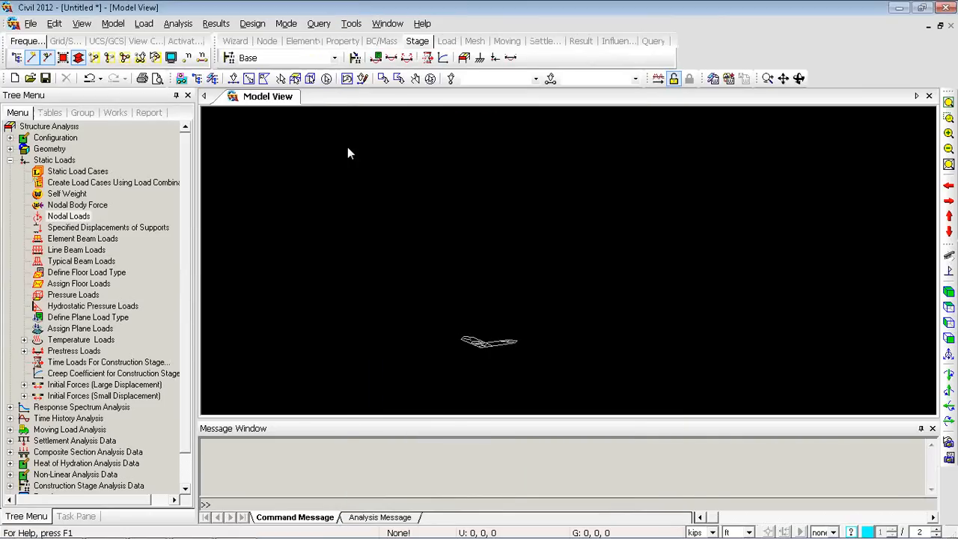
Examine the plastic material inputs for the Von Mises model without adding one, and list the defined materials in the works tree
right_click(347, 129)
mouse_move(393, 168)
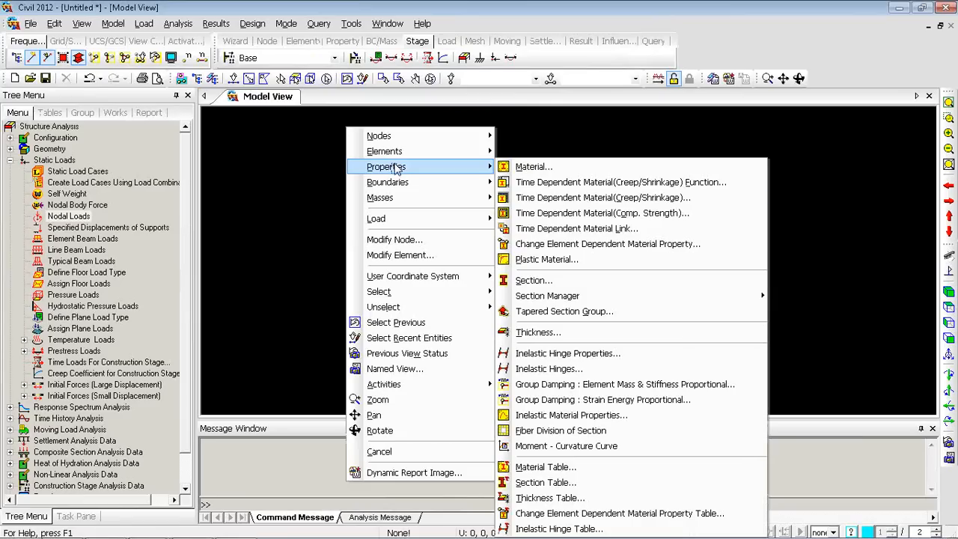
click(520, 259)
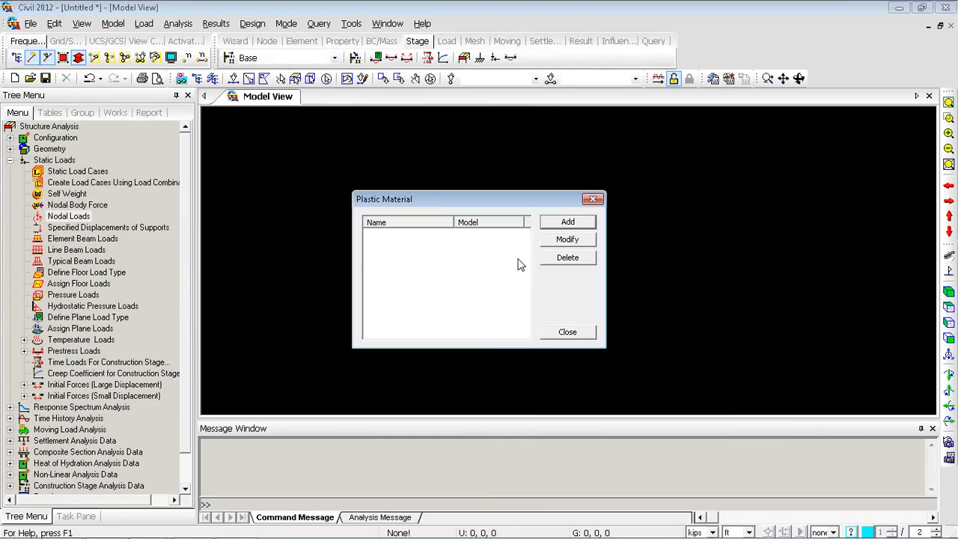
click(568, 226)
click(534, 196)
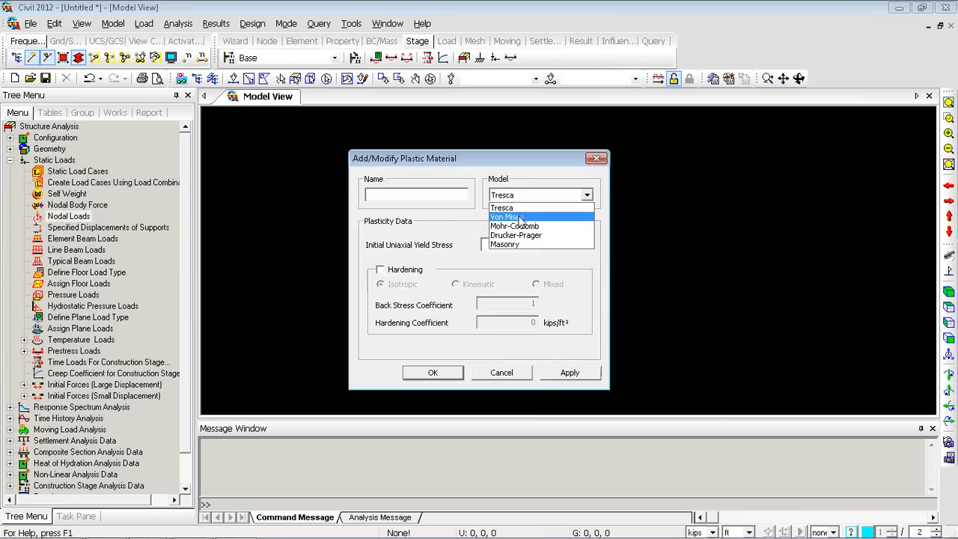
click(520, 217)
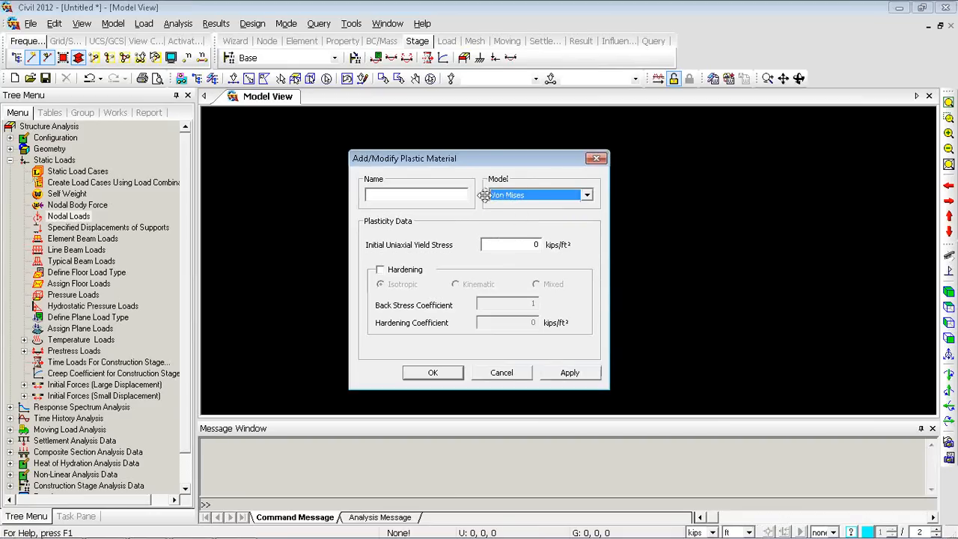
key(Tab)
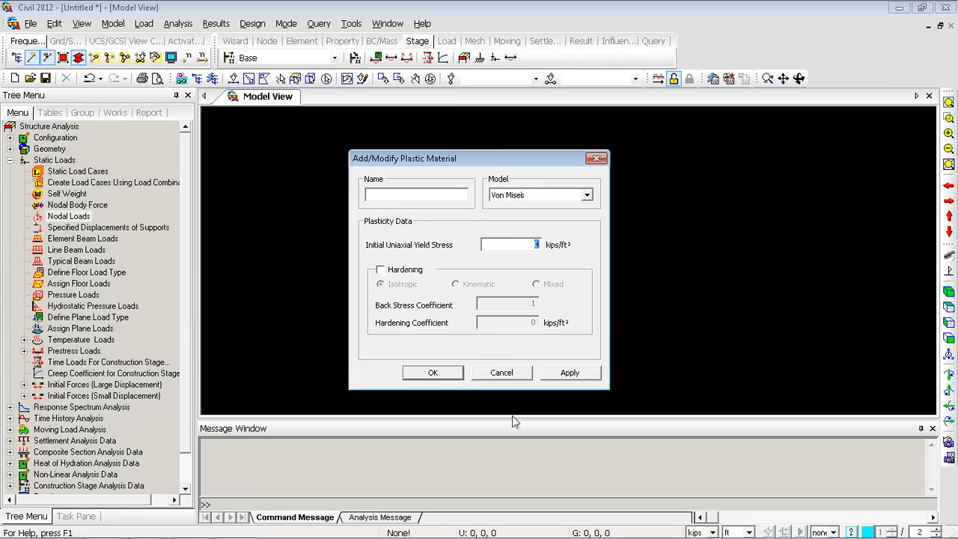
click(499, 372)
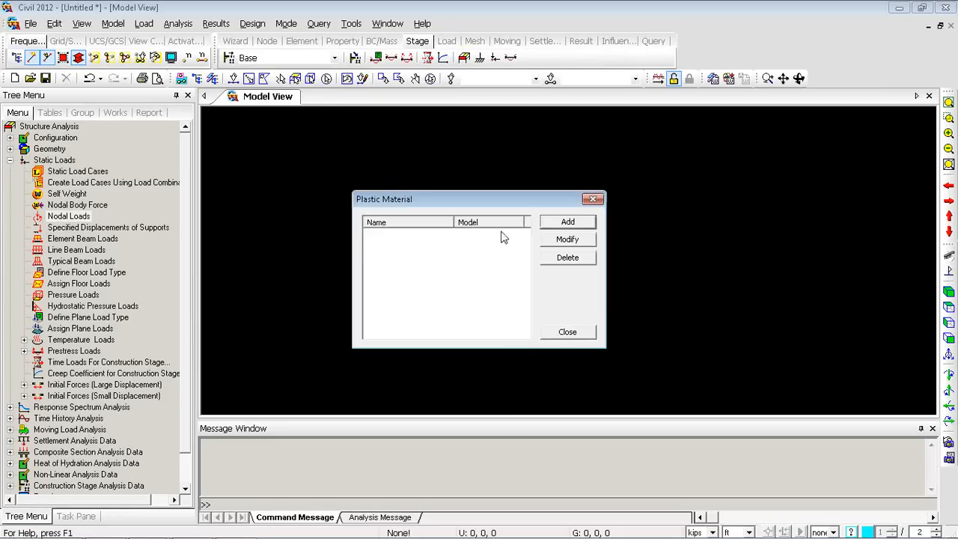
click(561, 332)
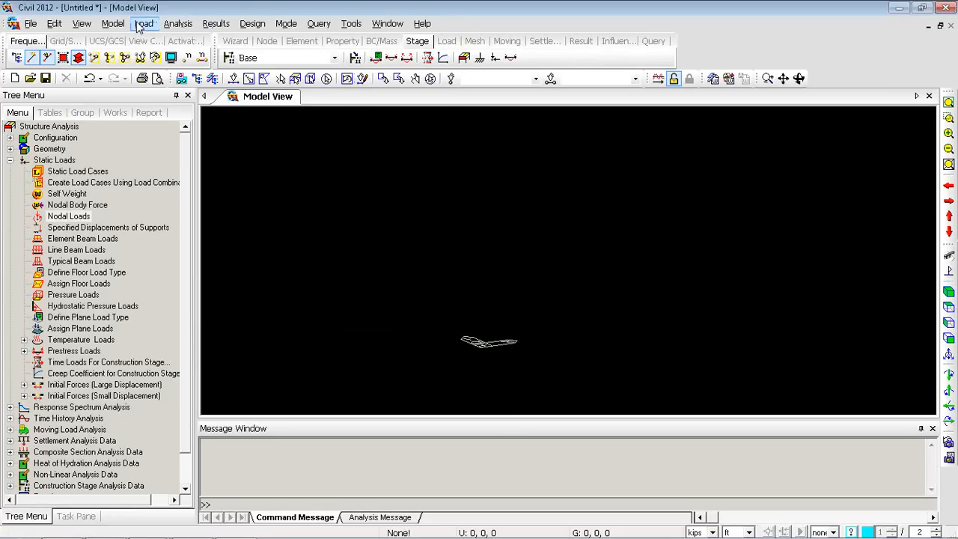
click(108, 116)
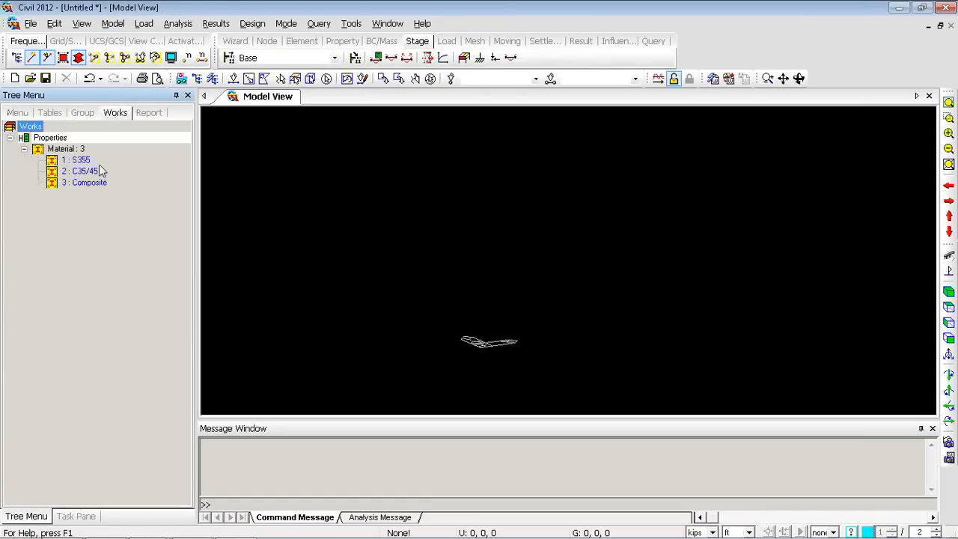
click(114, 24)
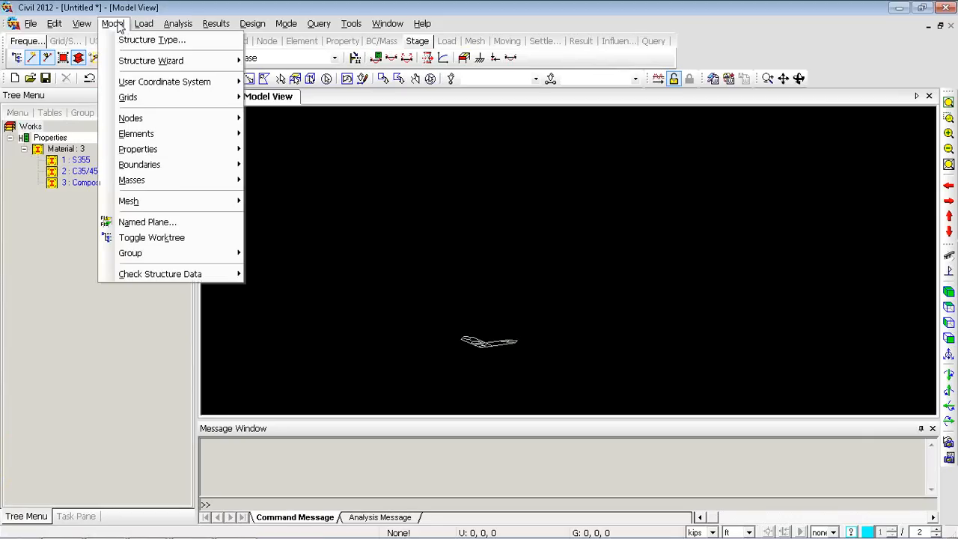
mouse_move(202, 149)
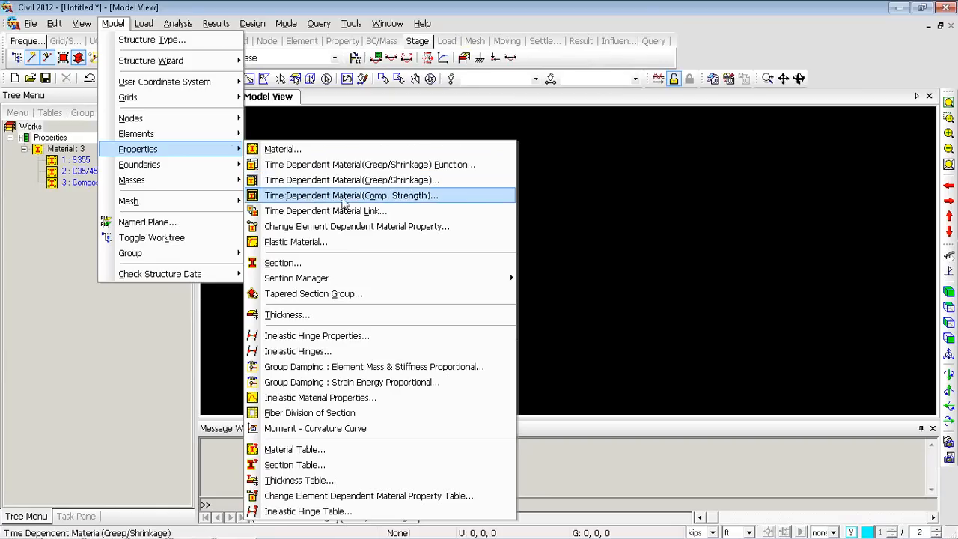
click(356, 184)
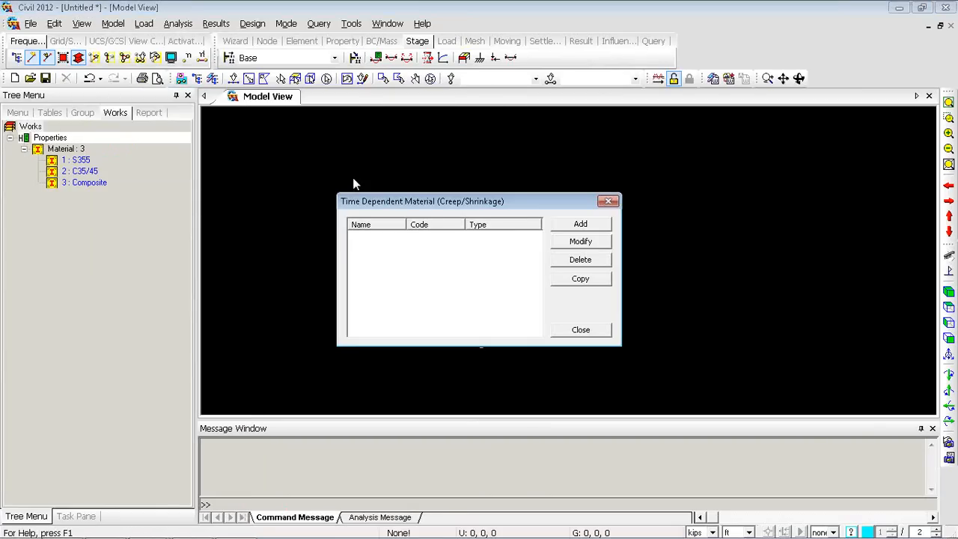
click(566, 225)
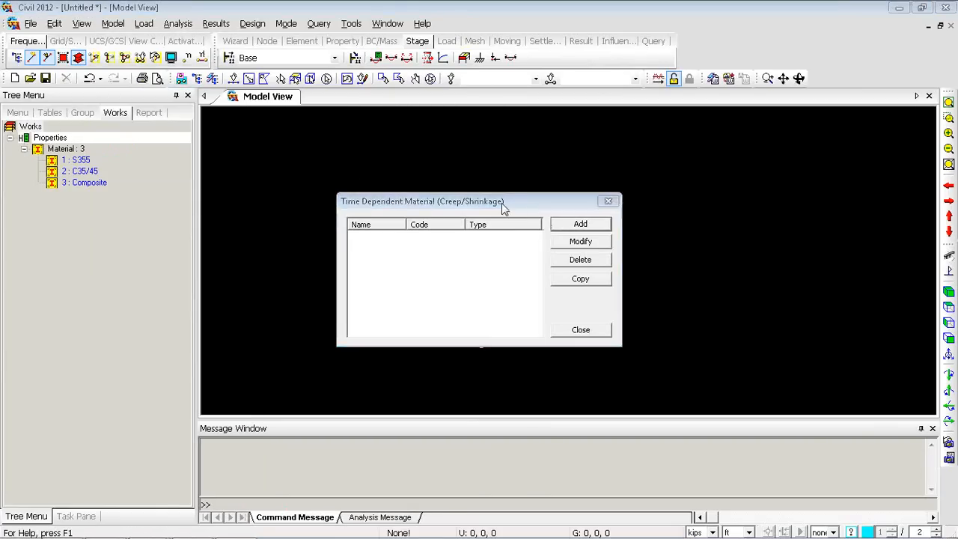
text(C&S)
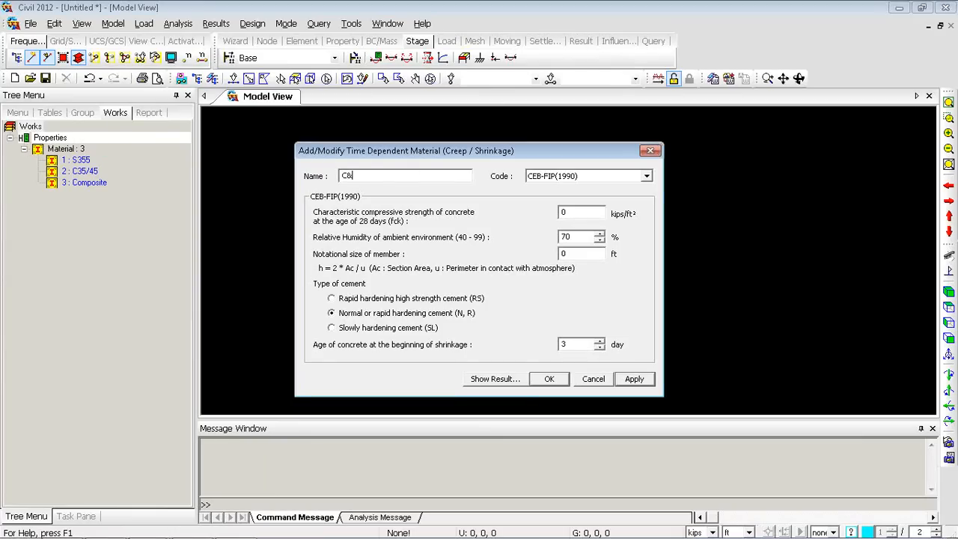
click(613, 180)
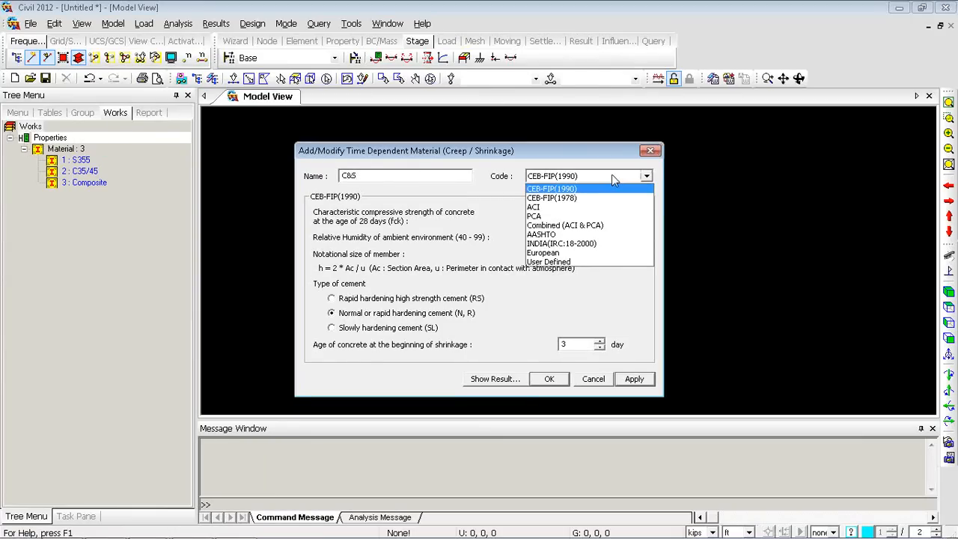
click(553, 188)
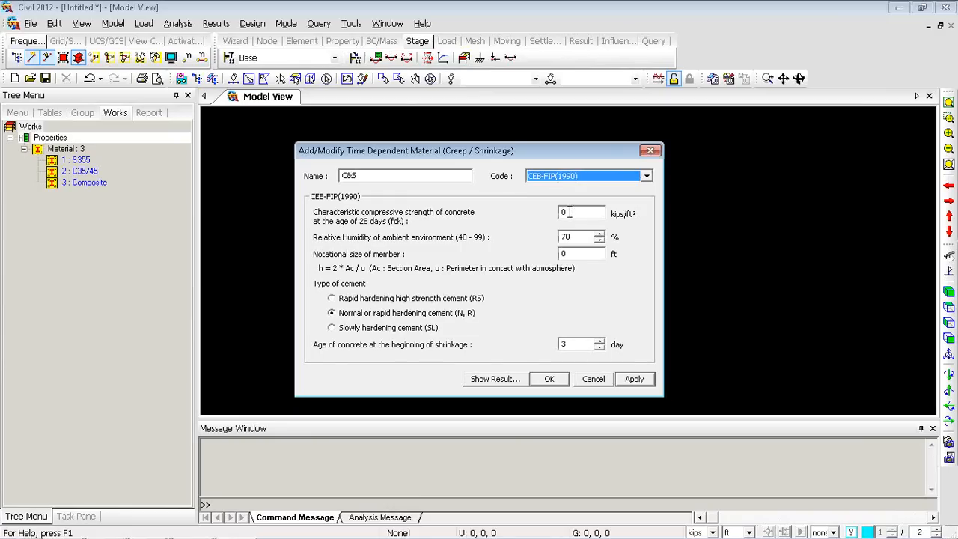
click(566, 212)
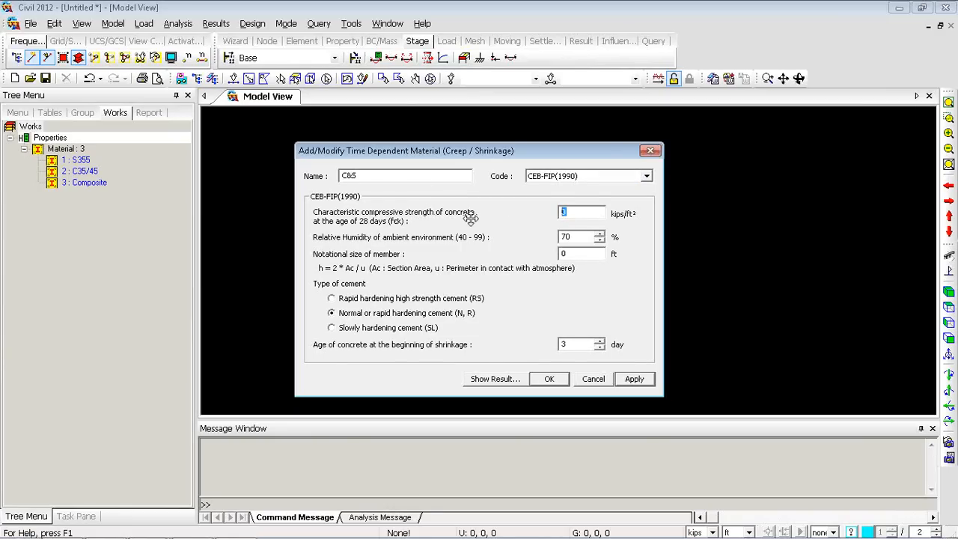
click(593, 379)
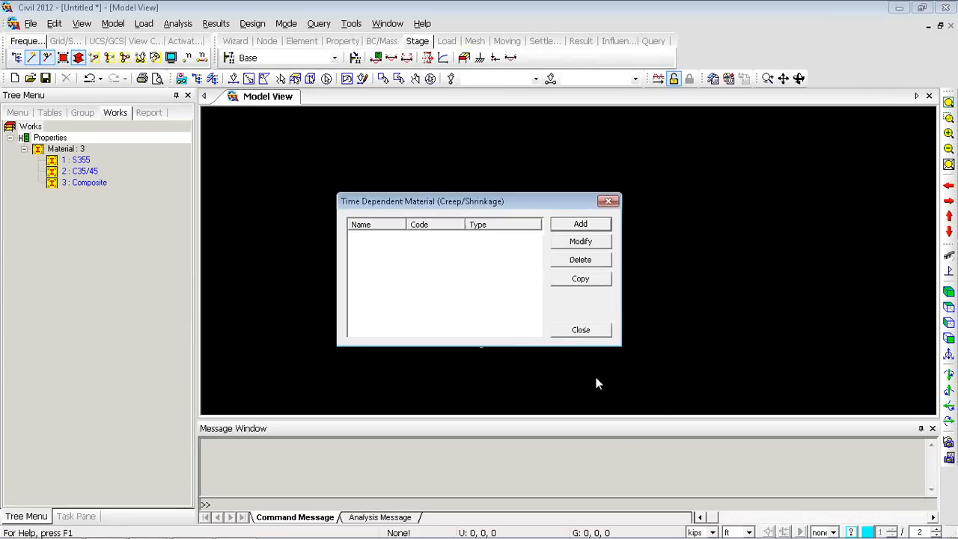
click(577, 331)
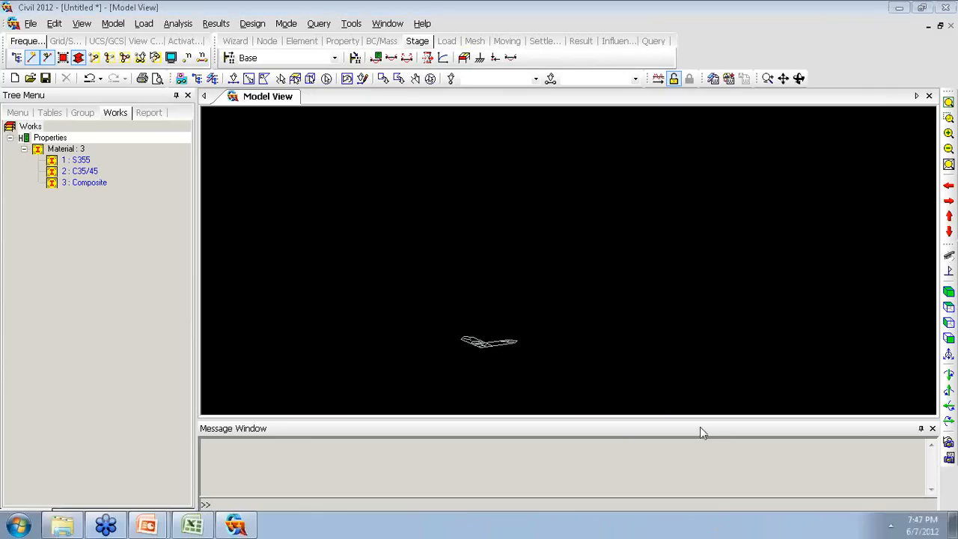
Set the model units to N for force and mm for length
click(711, 532)
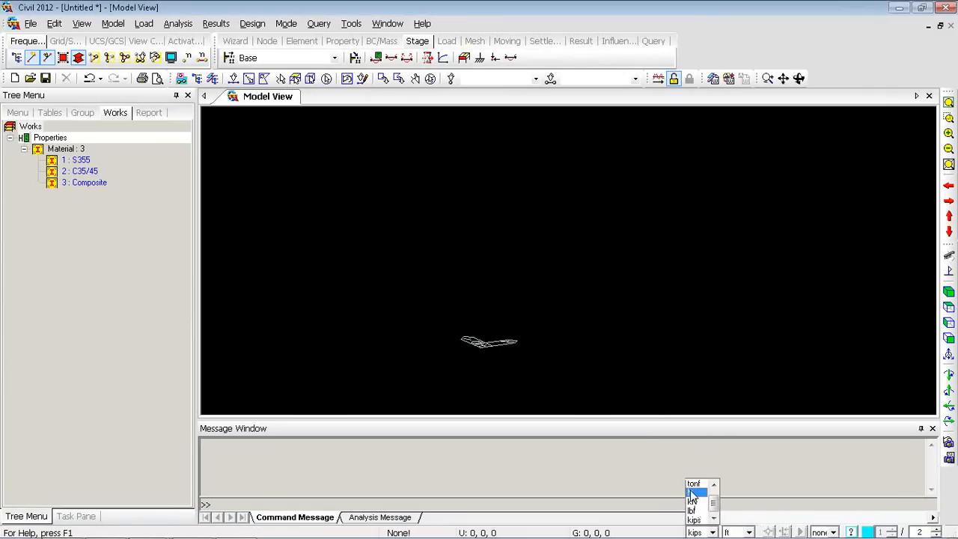
click(693, 493)
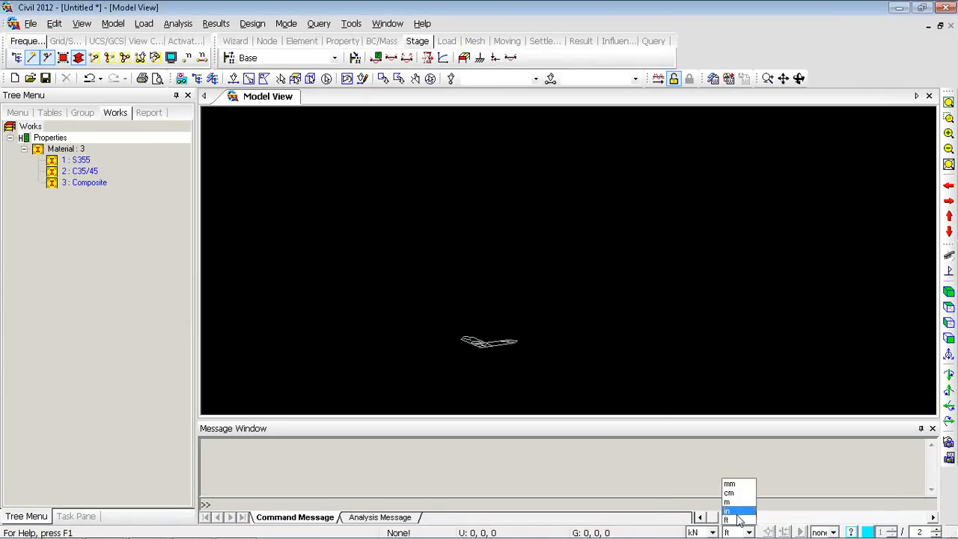
click(730, 483)
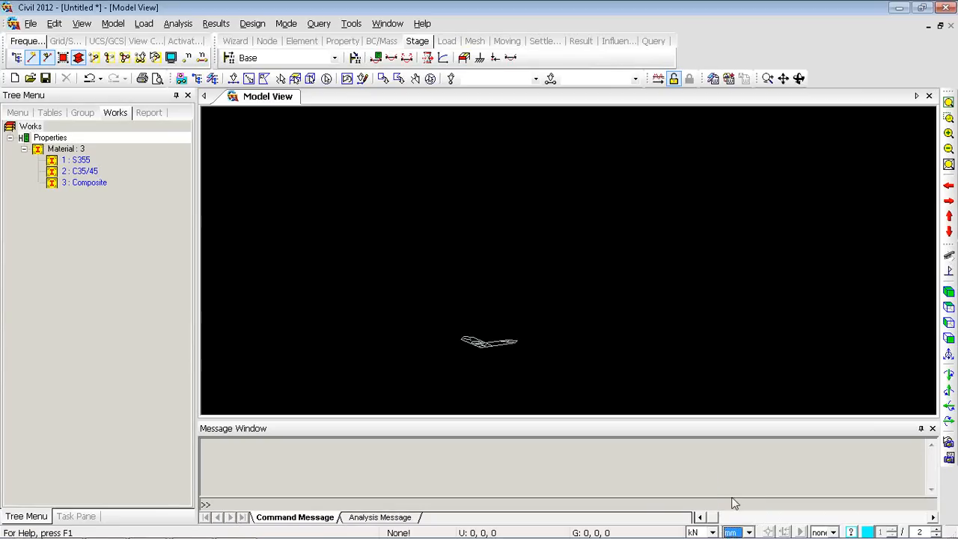
click(711, 532)
click(693, 485)
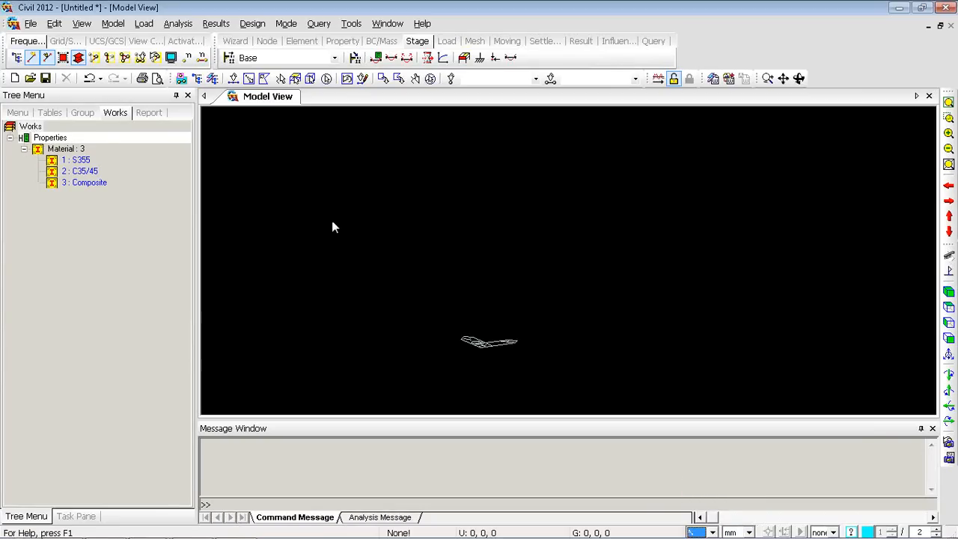
Define a creep/shrinkage material named C&S with 35 N/mm² compressive strength and 1000 mm notational member size
click(112, 23)
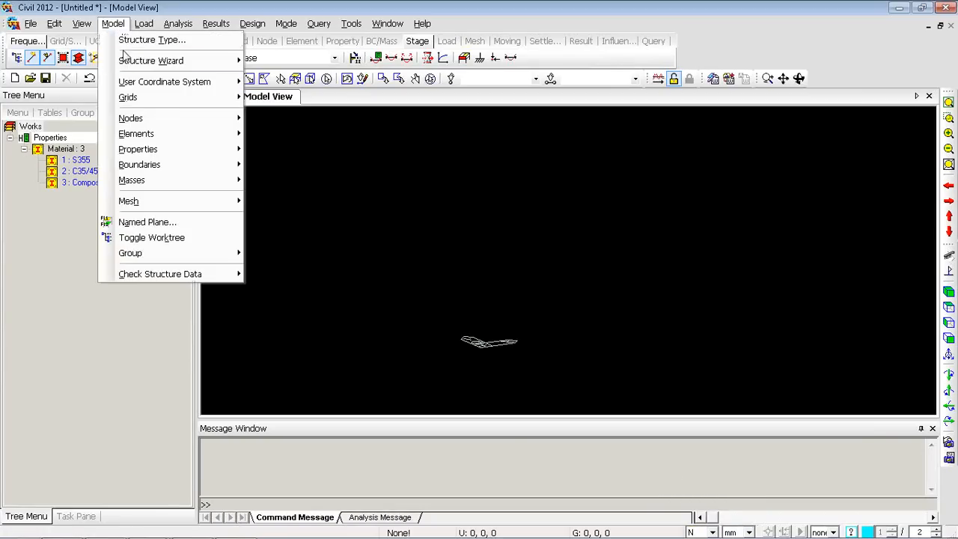
mouse_move(149, 149)
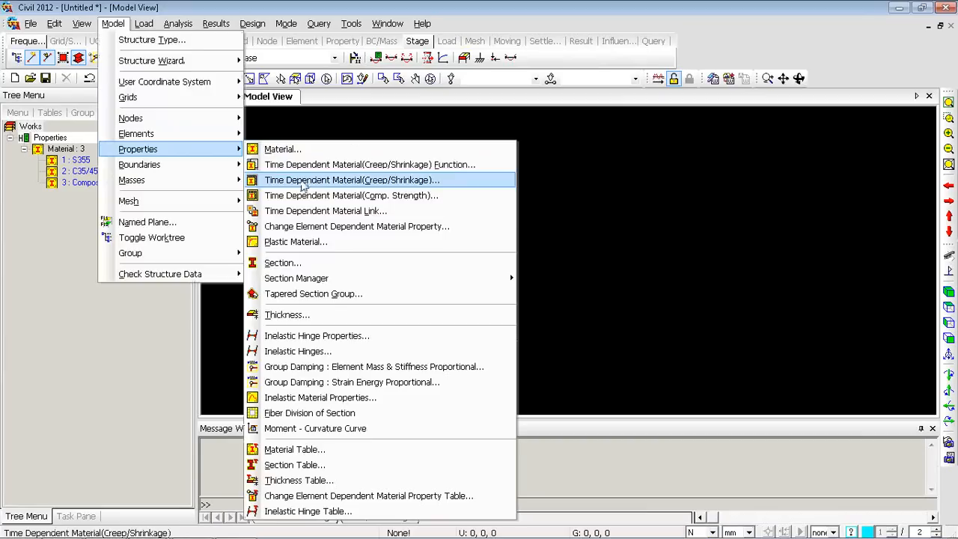
click(301, 181)
click(573, 223)
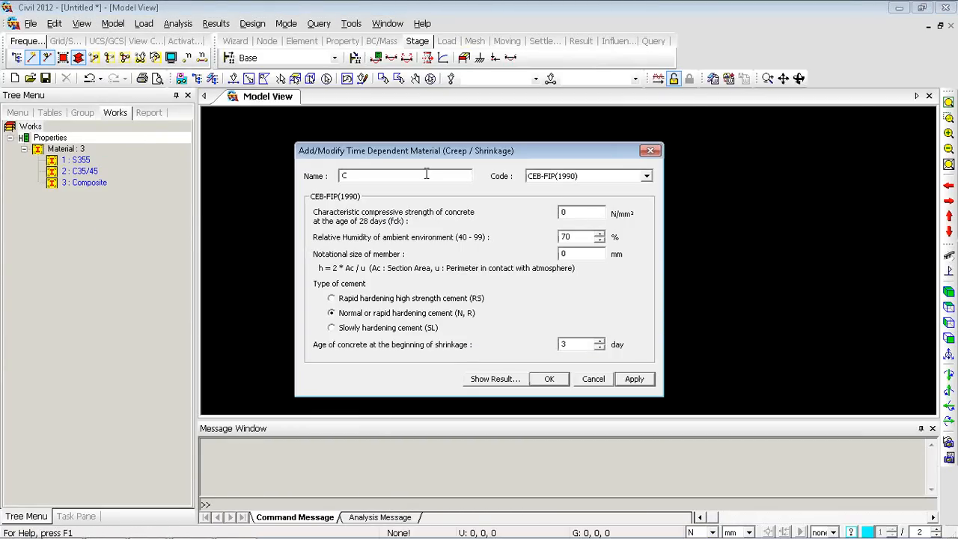
text(C&S)
key(Tab)
text(4)
key(Tab)
text(1000)
double_click(581, 256)
Show the creep coefficient curve of the C&S material beside its input values
click(479, 378)
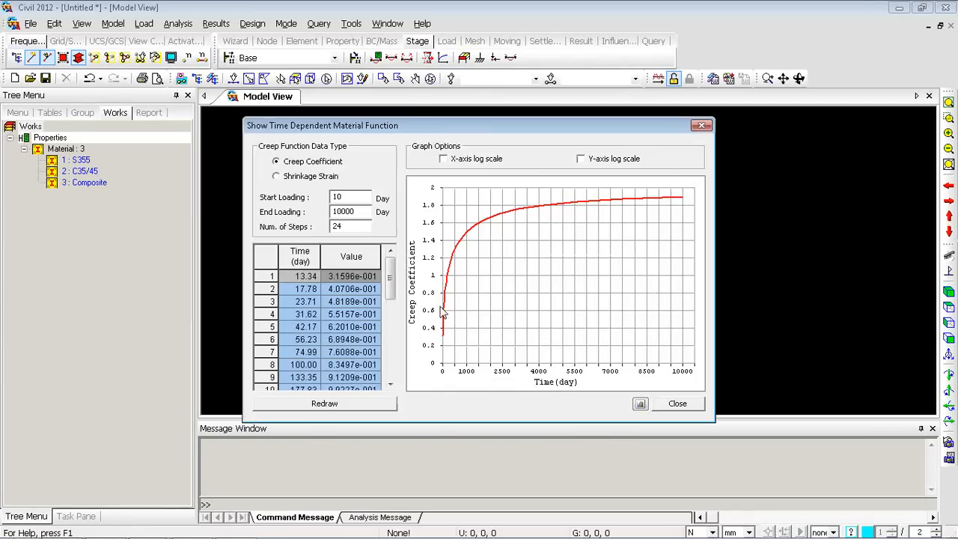
drag(415, 125, 616, 77)
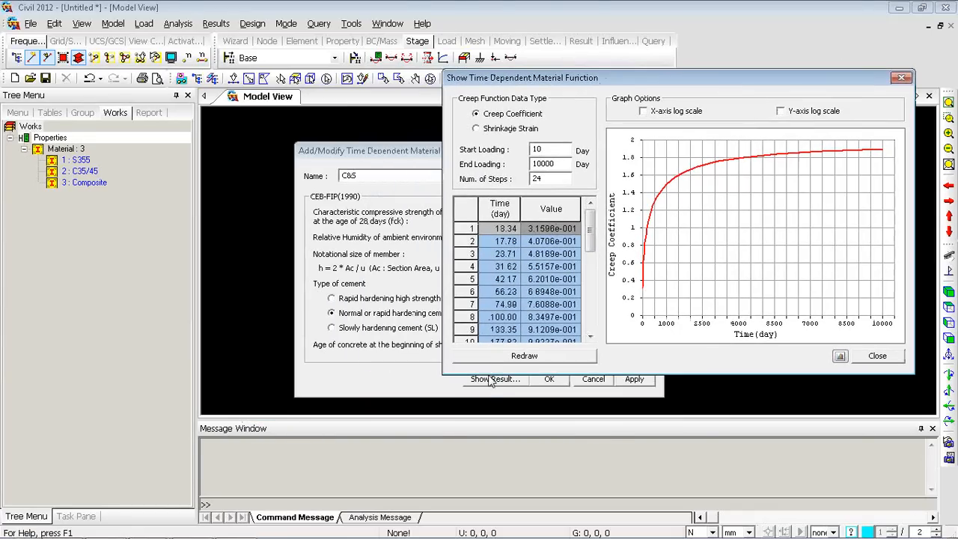
drag(516, 75, 538, 32)
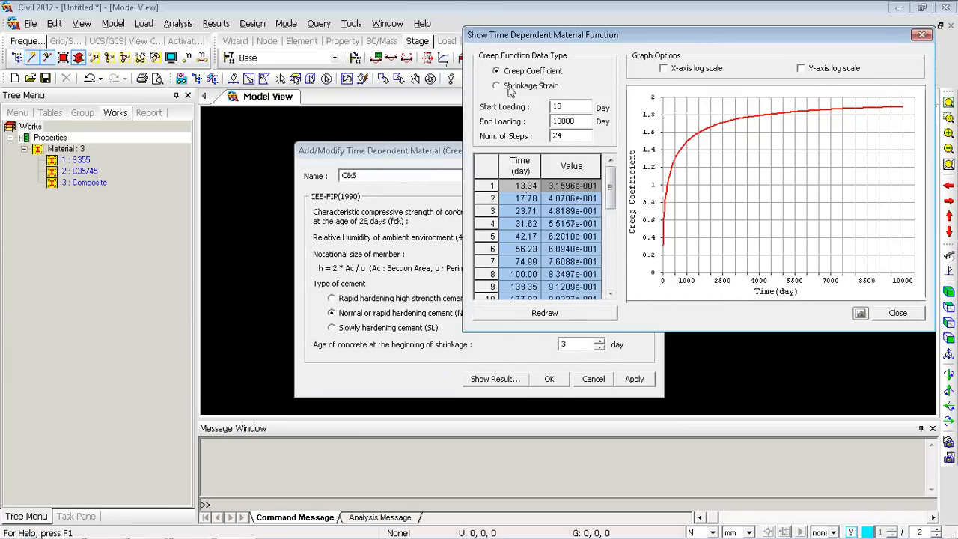
Examine the shrinkage strain curve, its loading period, number of steps and full value table, and close the results
click(508, 88)
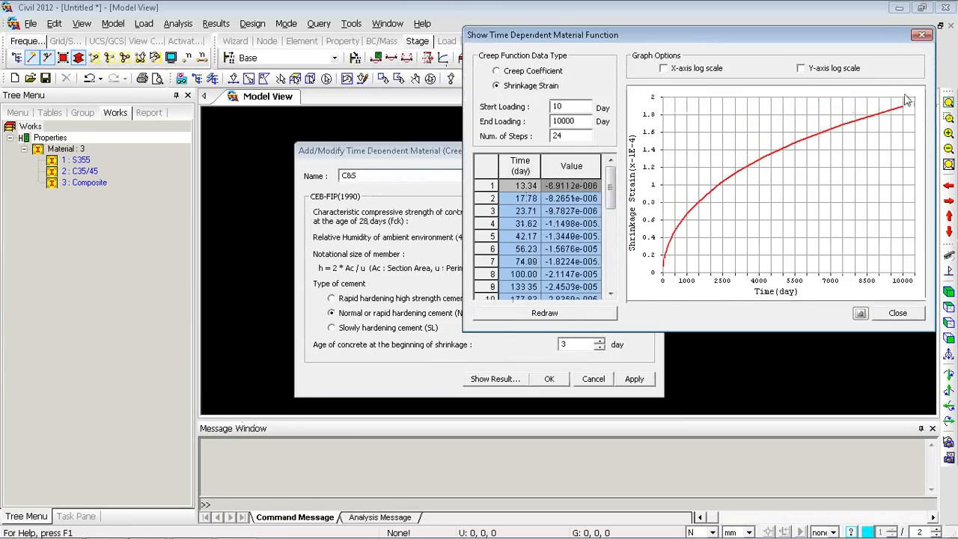
double_click(555, 105)
double_click(583, 121)
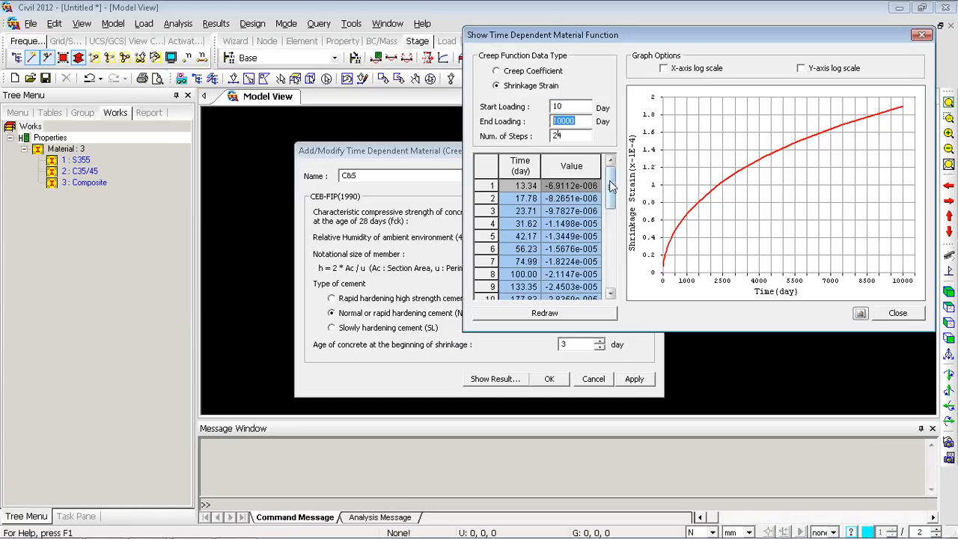
click(507, 187)
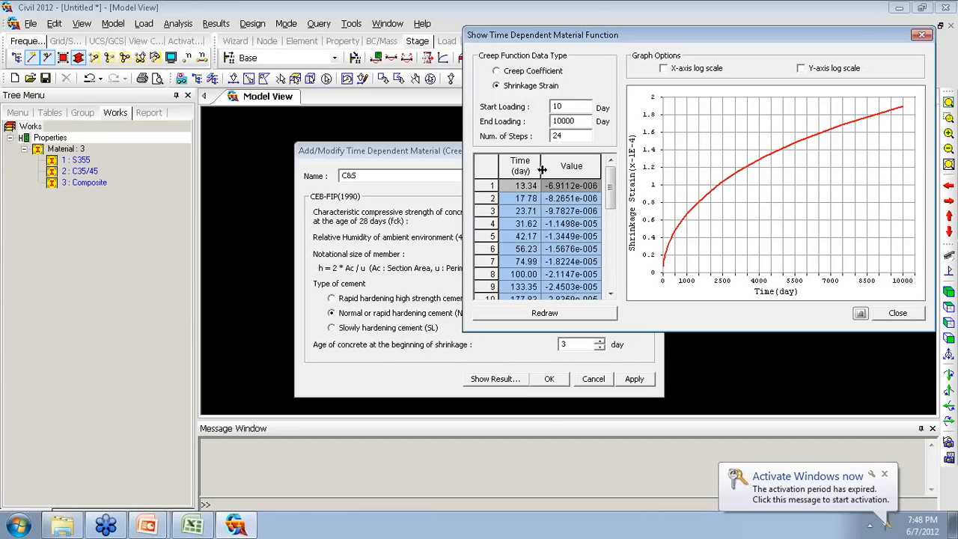
drag(543, 166, 535, 168)
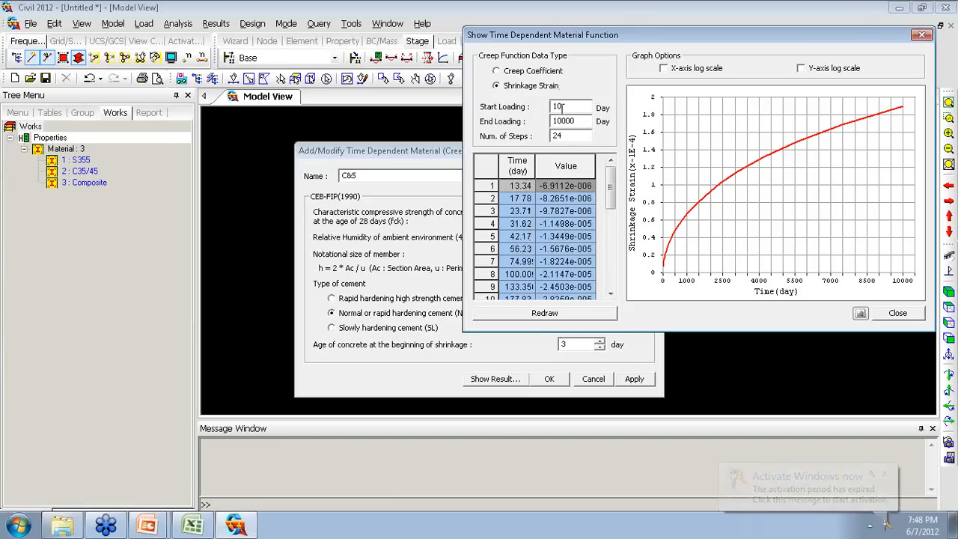
drag(566, 107, 545, 135)
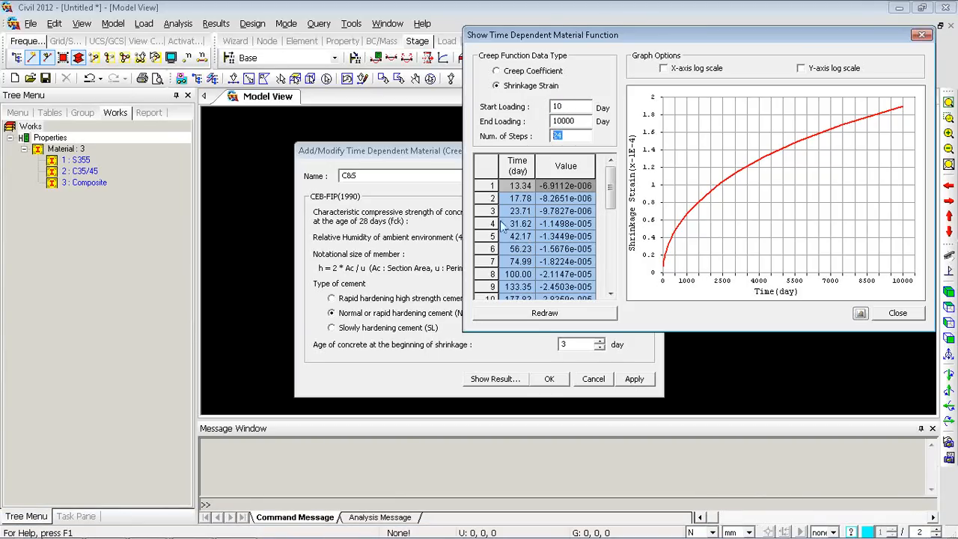
drag(610, 202, 610, 264)
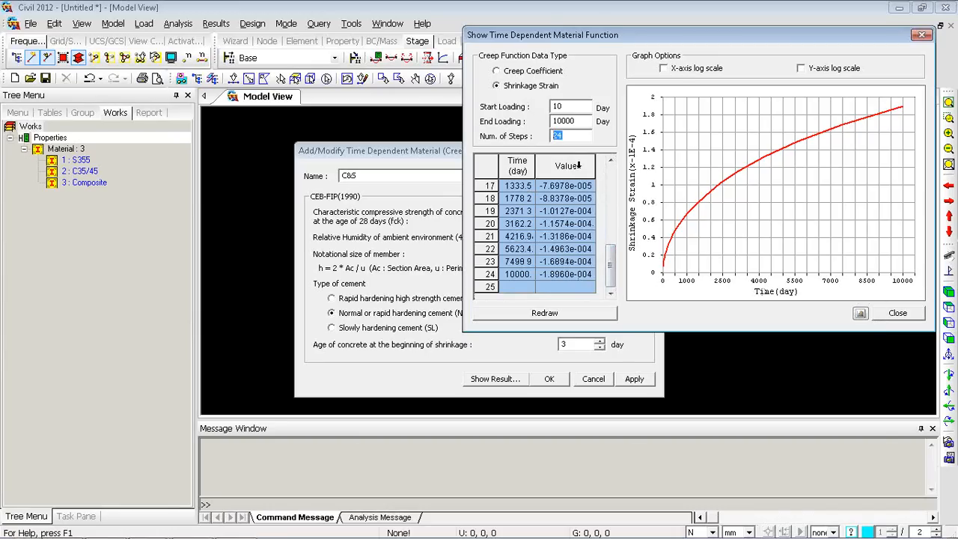
click(897, 313)
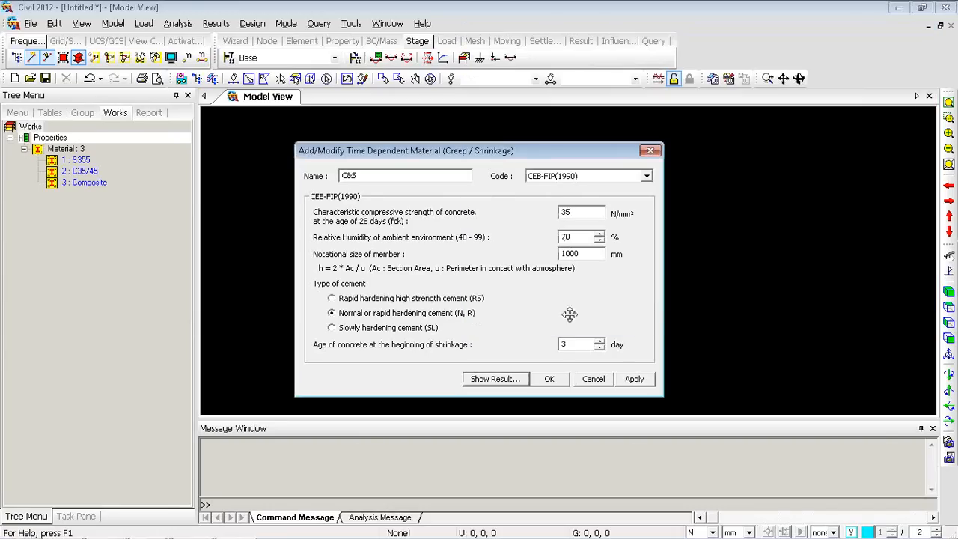
Save the C&S creep/shrinkage material and close the list of creep/shrinkage materials
click(539, 382)
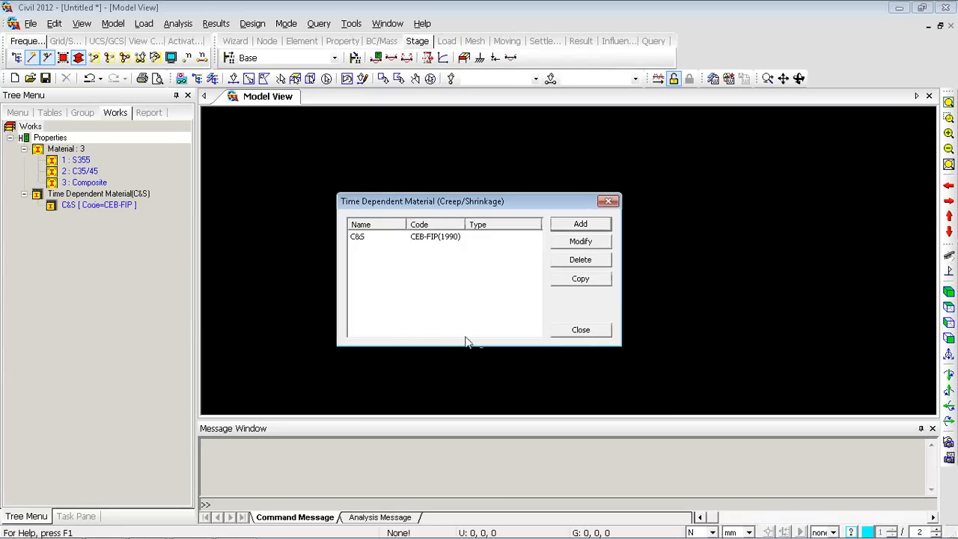
click(603, 203)
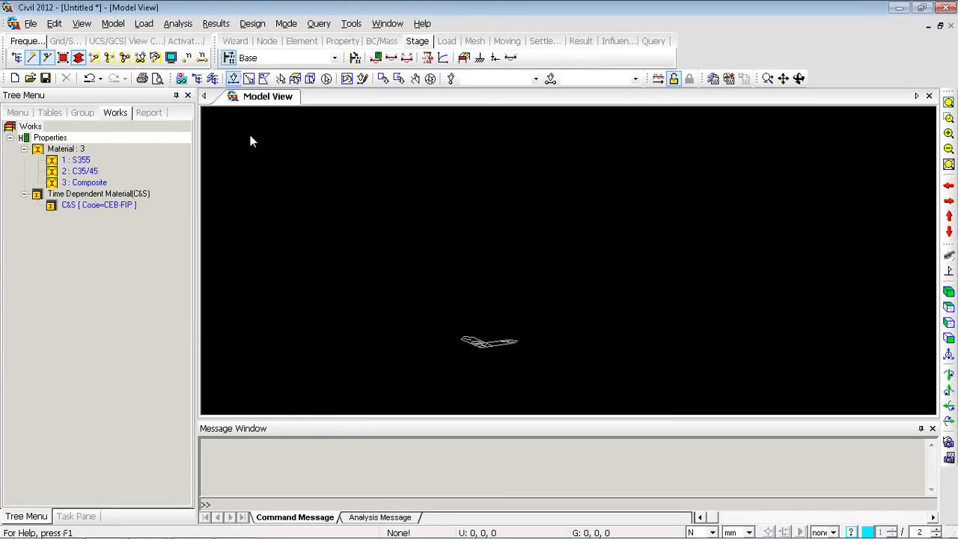
Start a new time-dependent compressive strength material based on the CEB-FIP code
right_click(248, 133)
mouse_move(299, 176)
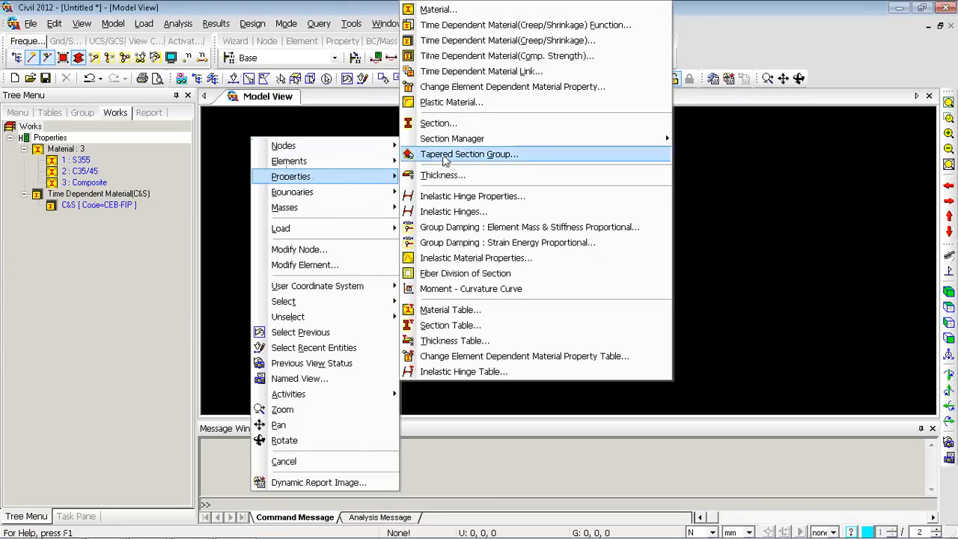
click(488, 56)
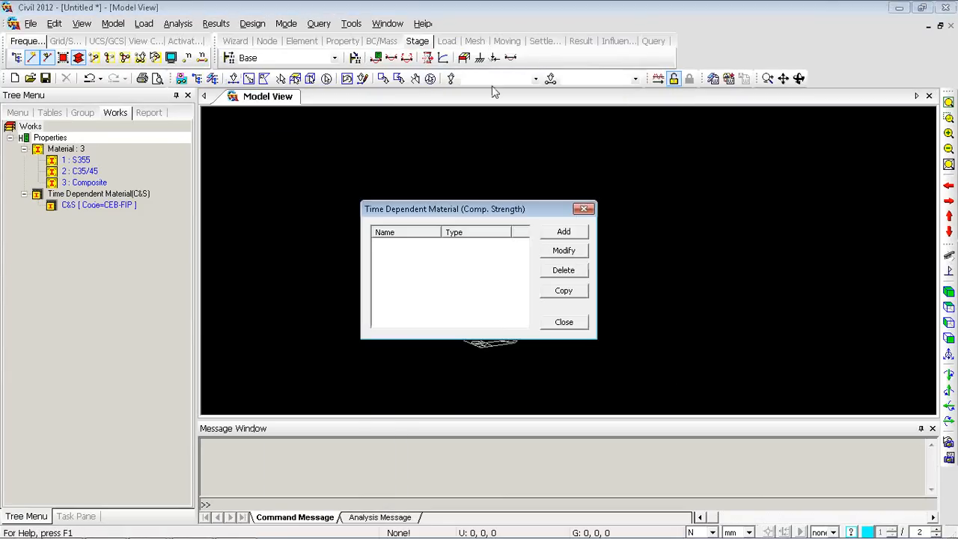
click(553, 234)
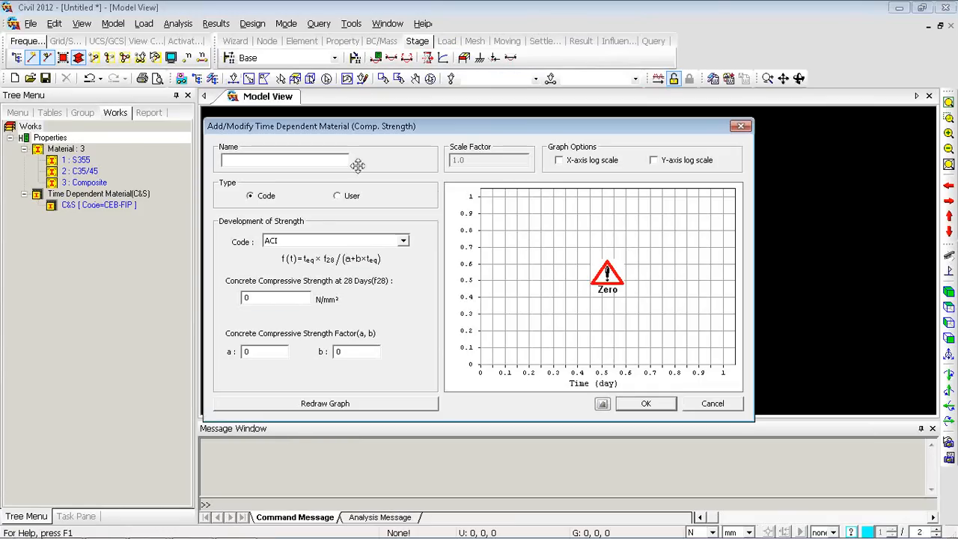
click(354, 241)
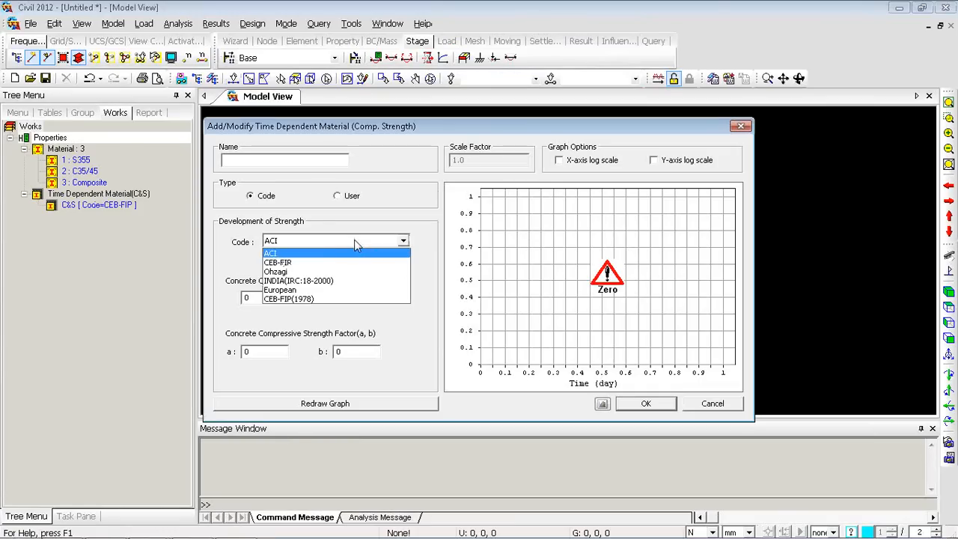
click(283, 261)
Name the compressive strength material Comp., set its 28-day mean strength to 40 N/mm², redraw the graph and save it
click(262, 163)
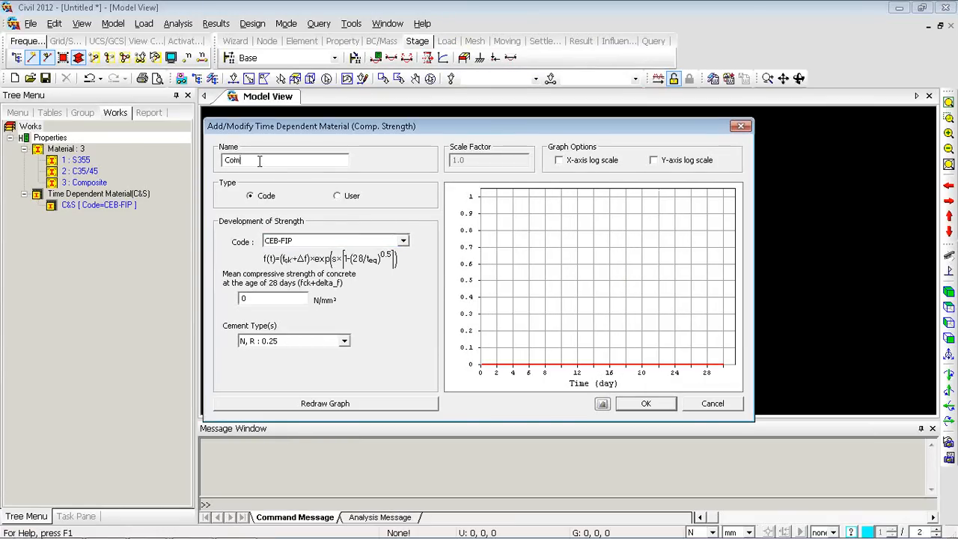
text(Comp.)
double_click(267, 297)
text(40)
click(400, 409)
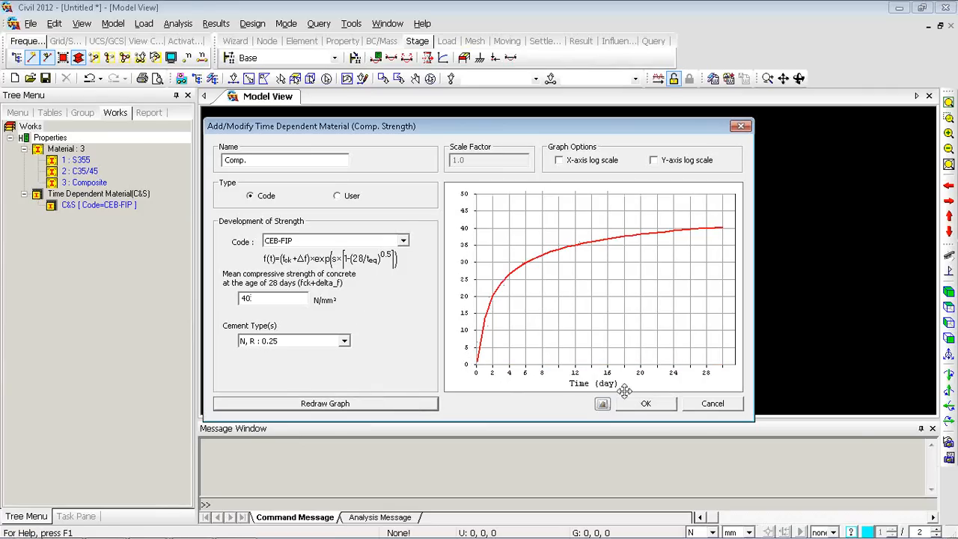
click(643, 404)
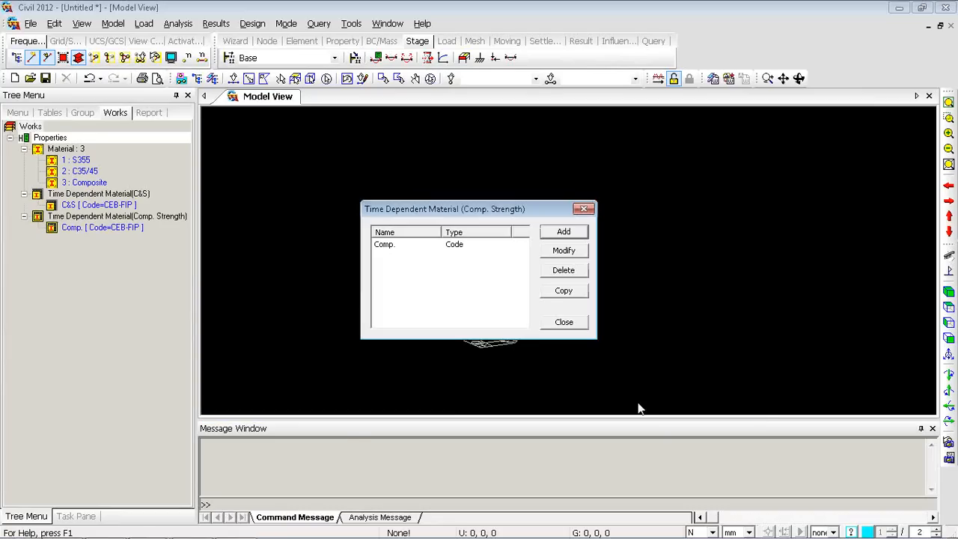
click(566, 322)
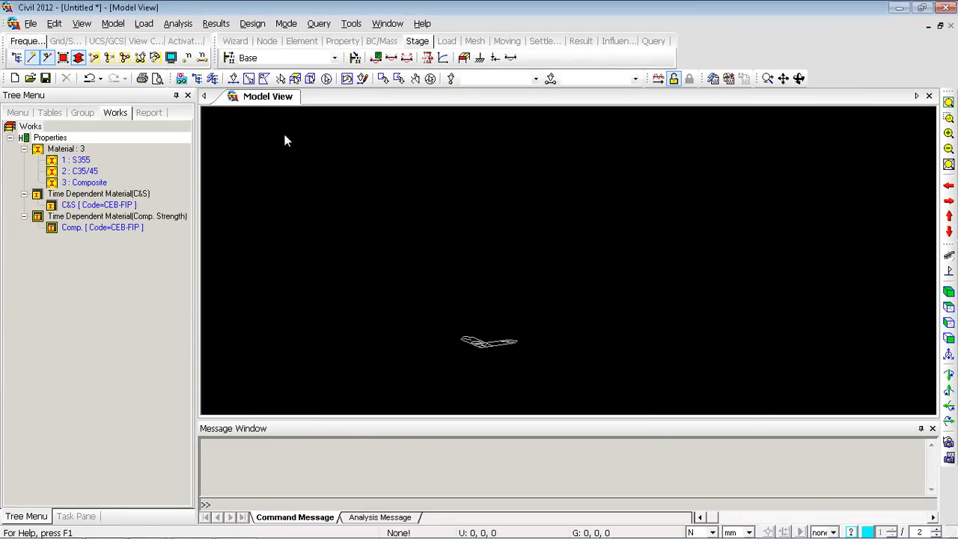
Open a new user-defined creep function and examine its time and value table
right_click(263, 116)
mouse_move(303, 155)
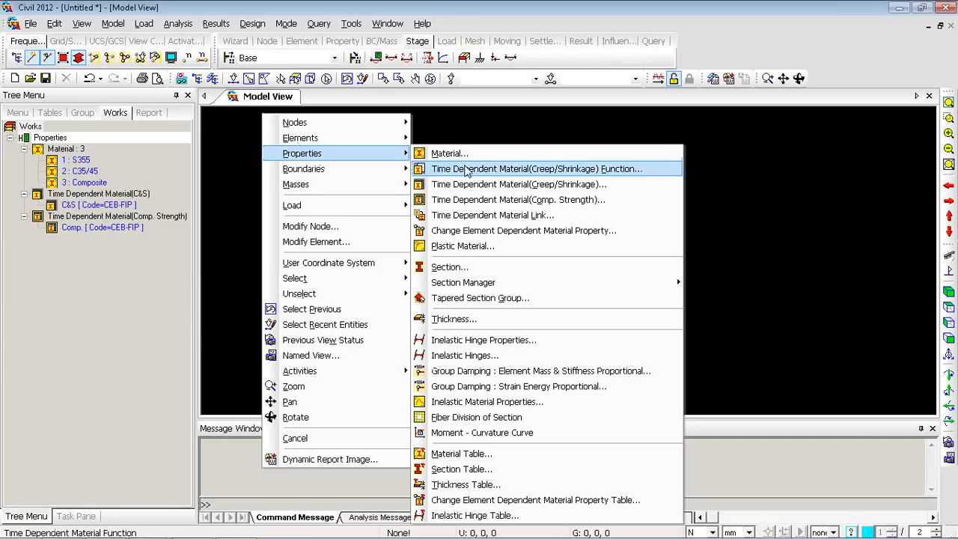
click(465, 169)
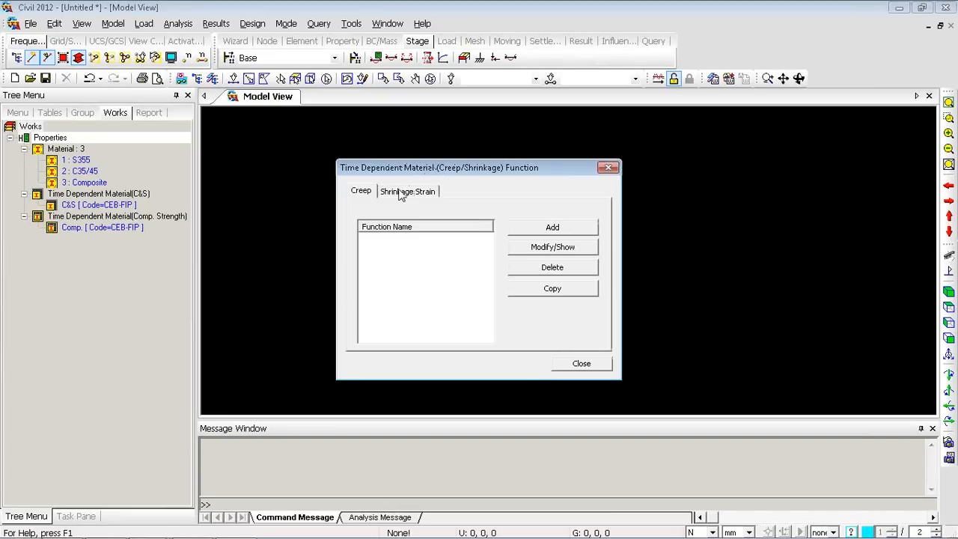
click(536, 228)
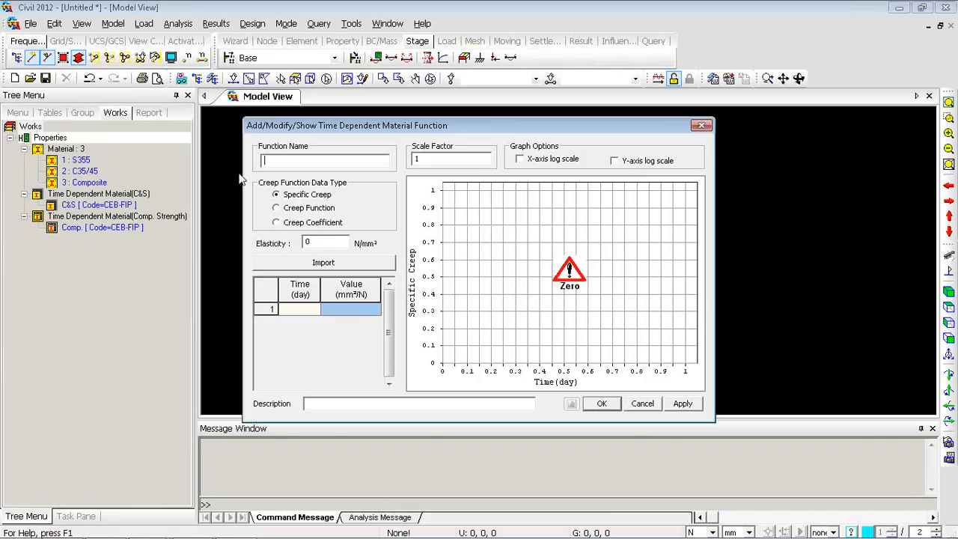
click(314, 310)
click(331, 309)
click(313, 308)
click(333, 308)
click(314, 308)
Compare the Specific Creep and Creep Function data types, and leave the function definition without adding one
click(276, 207)
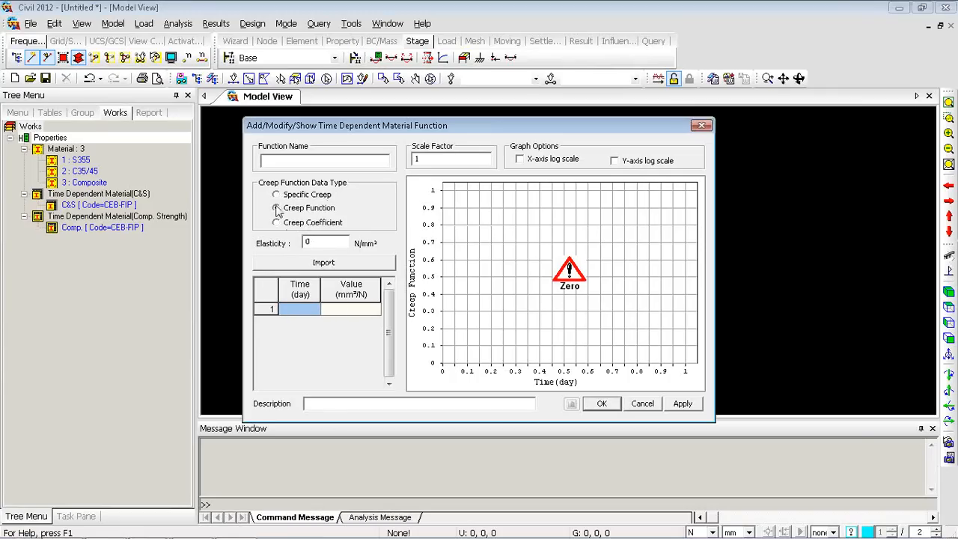
click(276, 195)
click(283, 208)
click(642, 403)
click(582, 365)
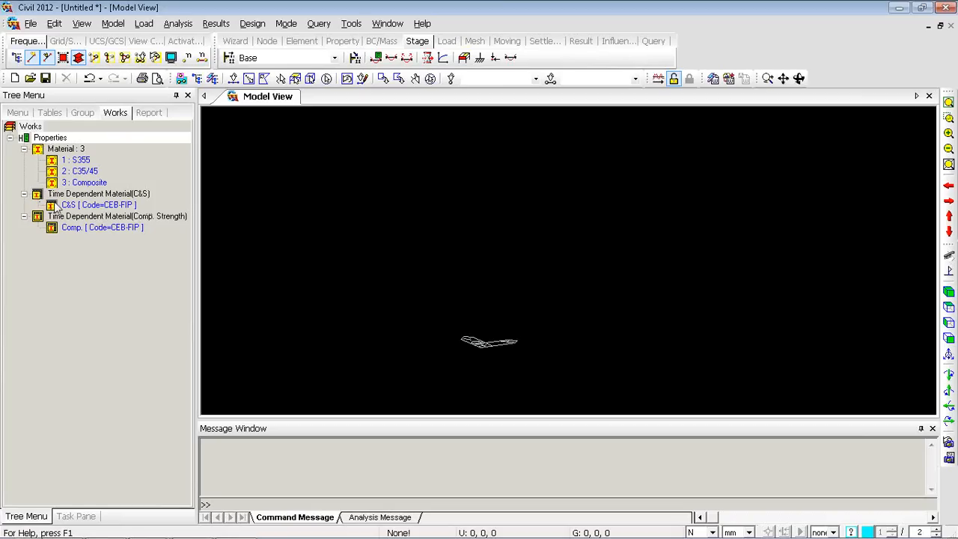
Link the C35/45 material to the C&S creep/shrinkage and Comp. compressive strength properties
right_click(308, 130)
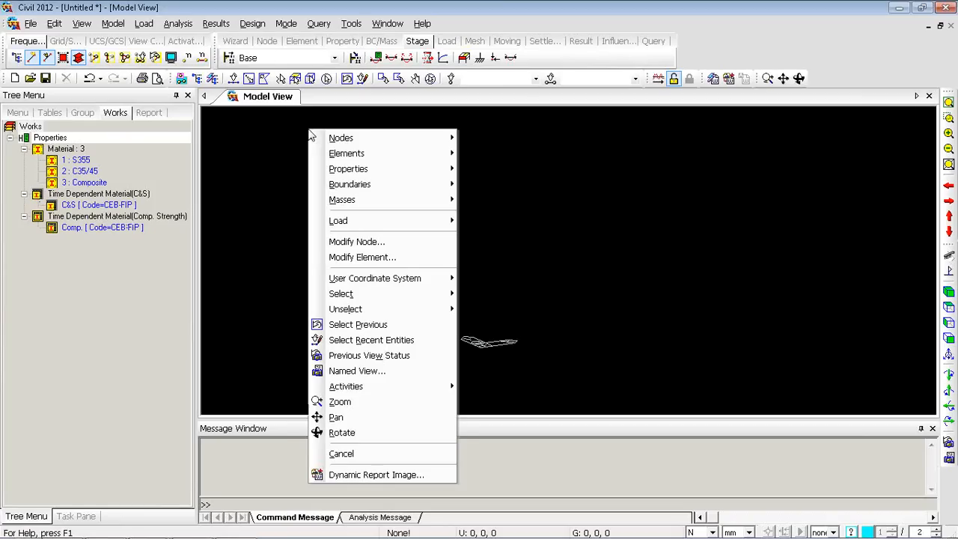
mouse_move(348, 172)
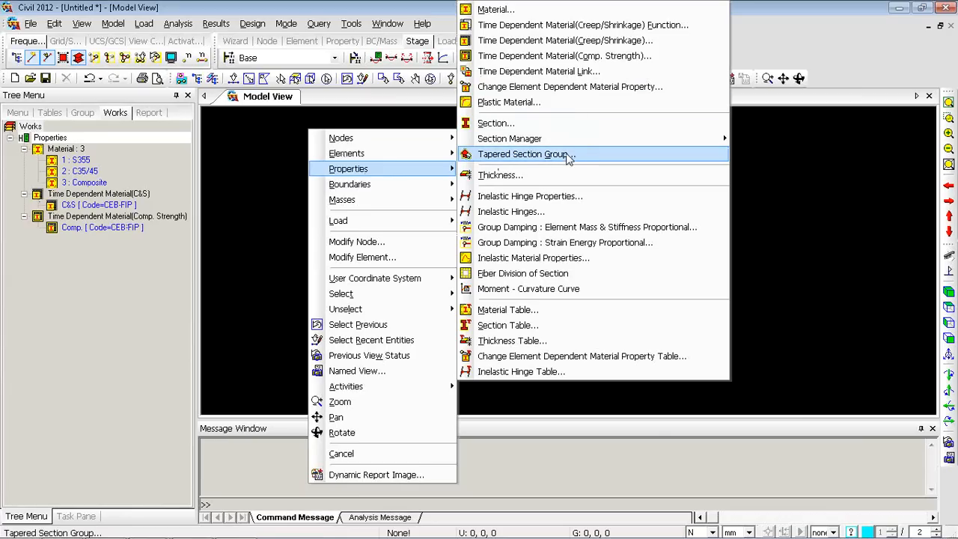
click(539, 71)
click(123, 152)
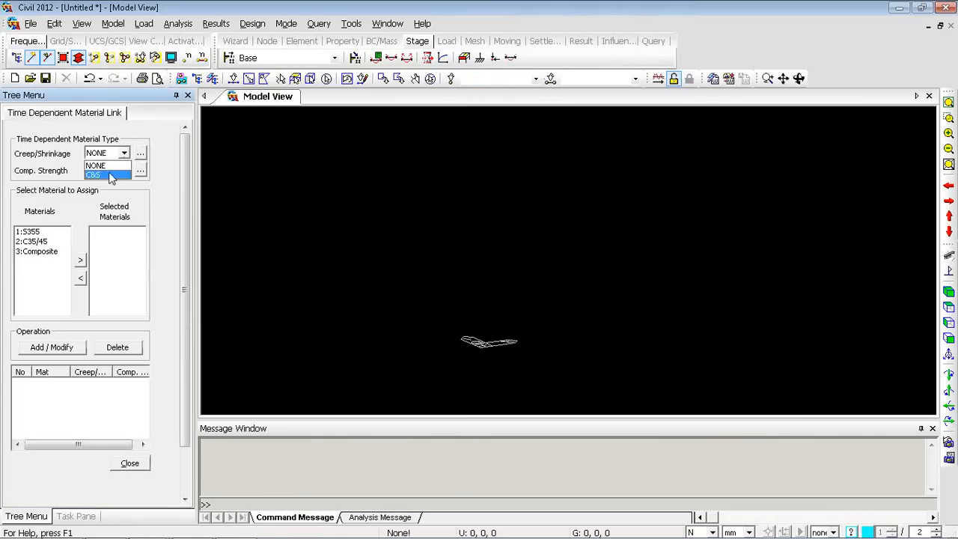
click(111, 175)
click(110, 170)
click(106, 193)
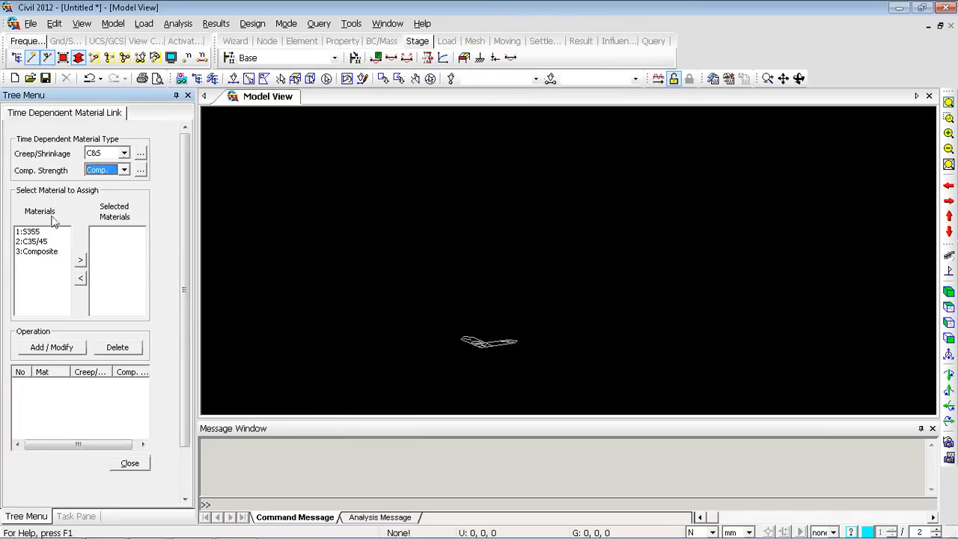
click(38, 241)
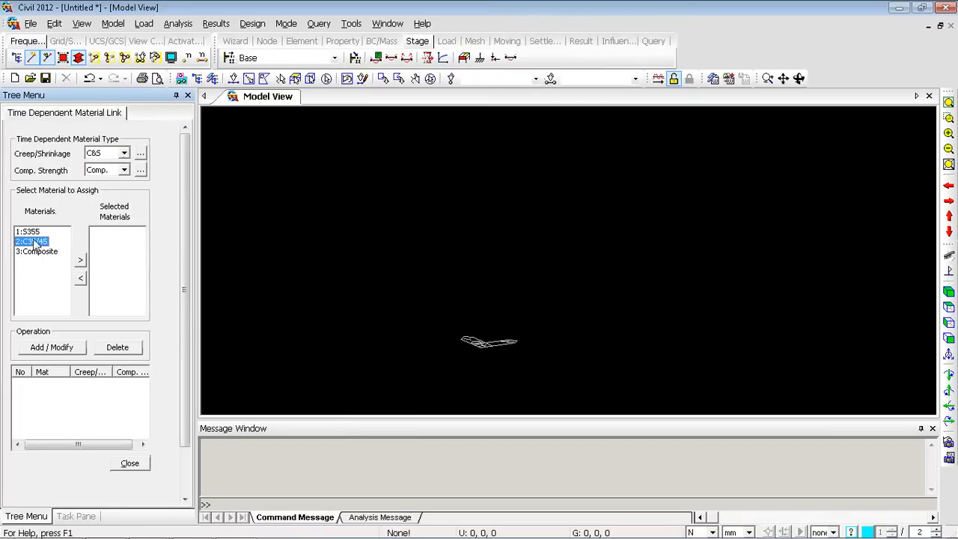
click(80, 262)
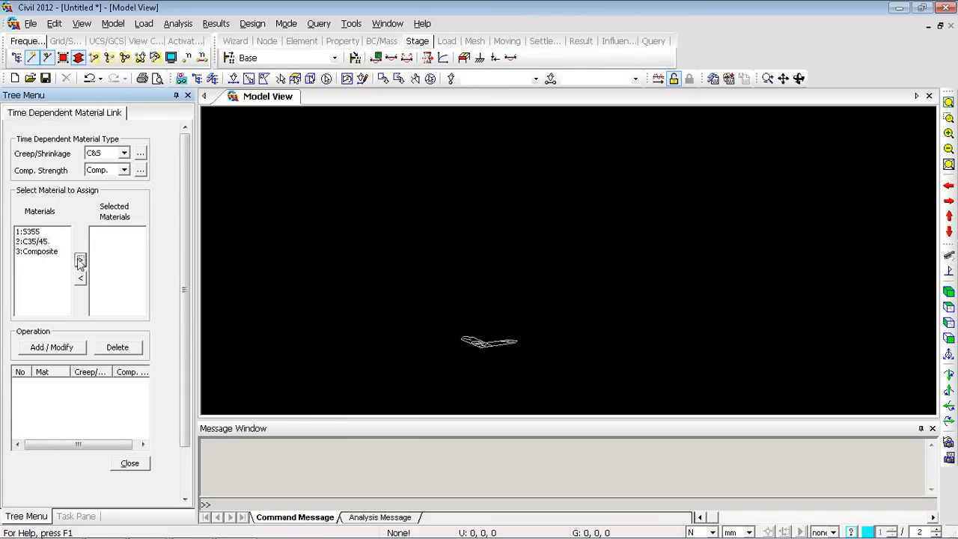
click(47, 349)
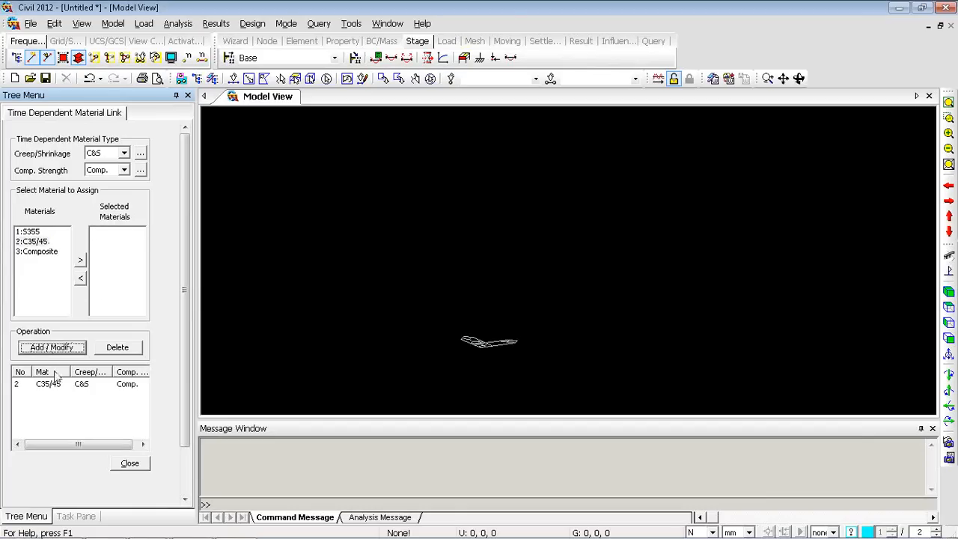
click(129, 465)
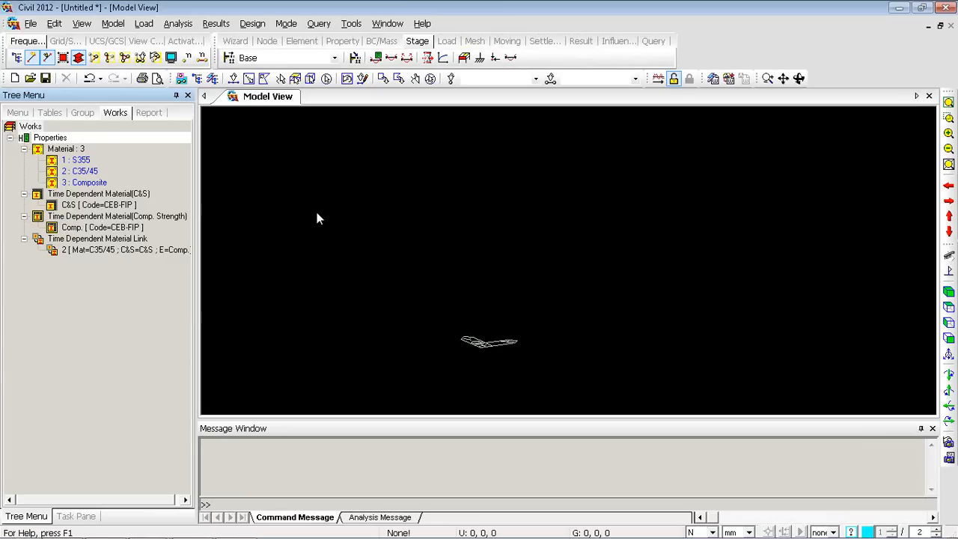
Switch to the Section Properties presentation slide to view the available section types, and return to midas Civil
key(alt+Tab)
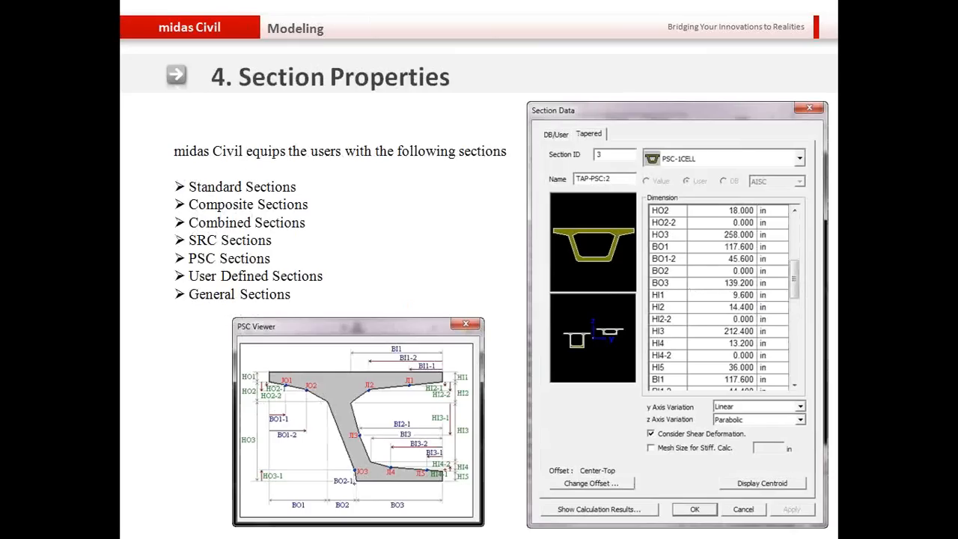
key(alt+Tab)
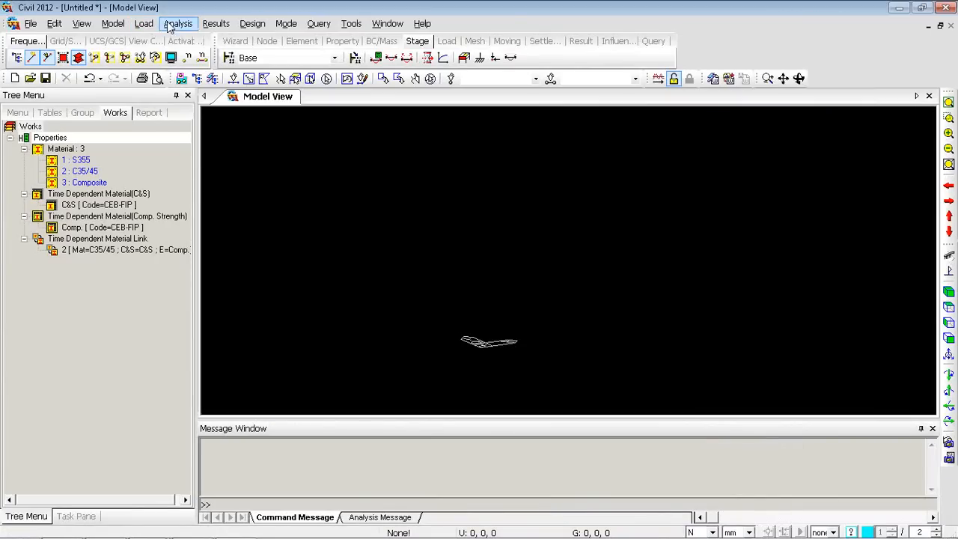
Start adding a new section to the model's section properties, with the Section Data dialog moved beside the section list
right_click(265, 156)
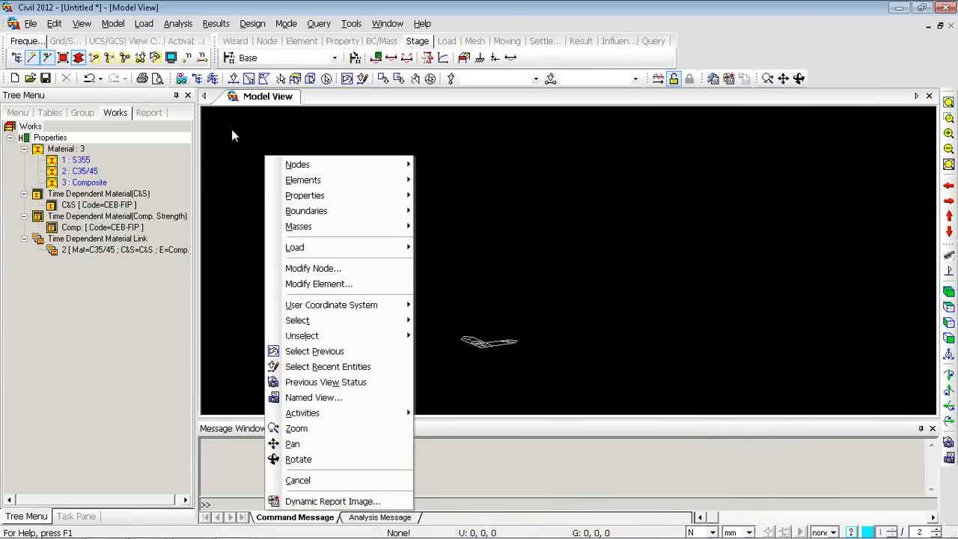
mouse_move(333, 196)
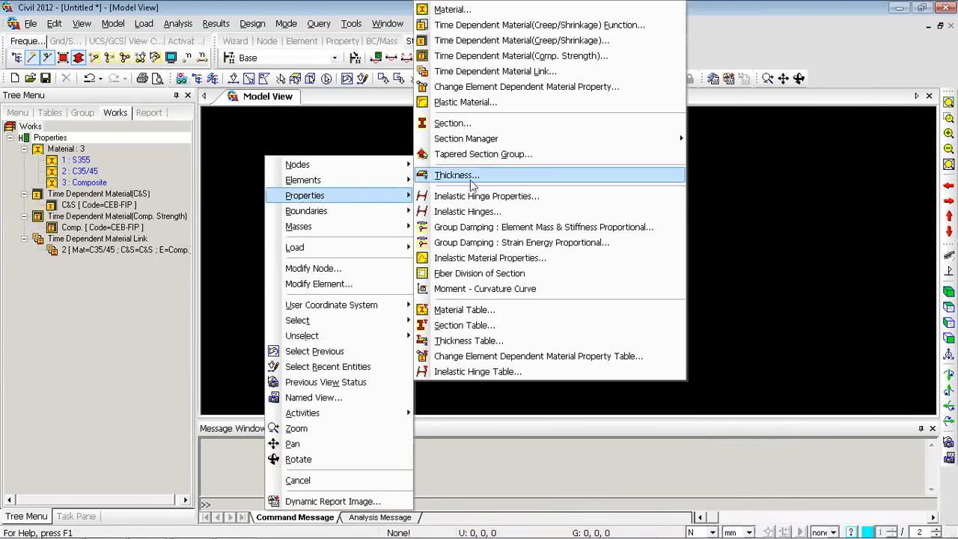
click(492, 122)
drag(276, 25, 384, 20)
click(400, 68)
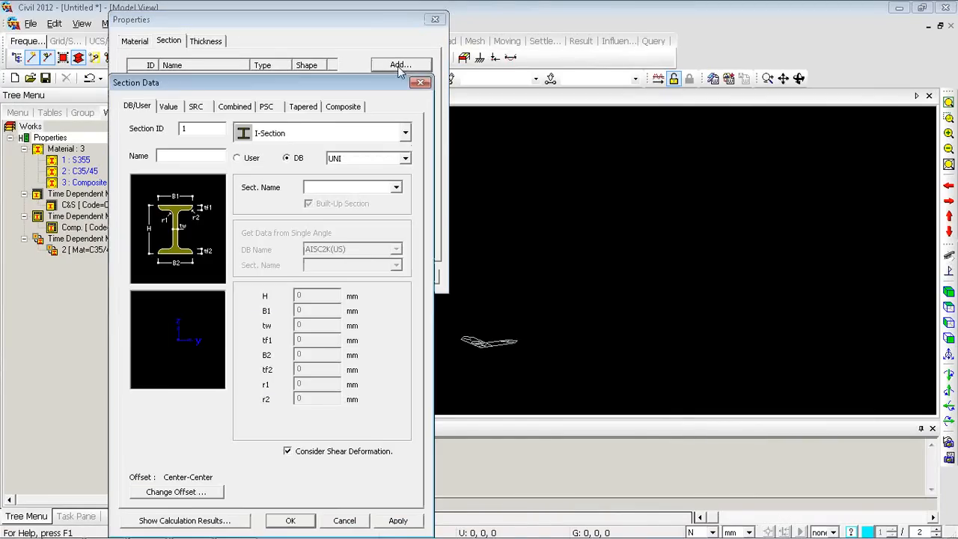
drag(294, 22, 559, 26)
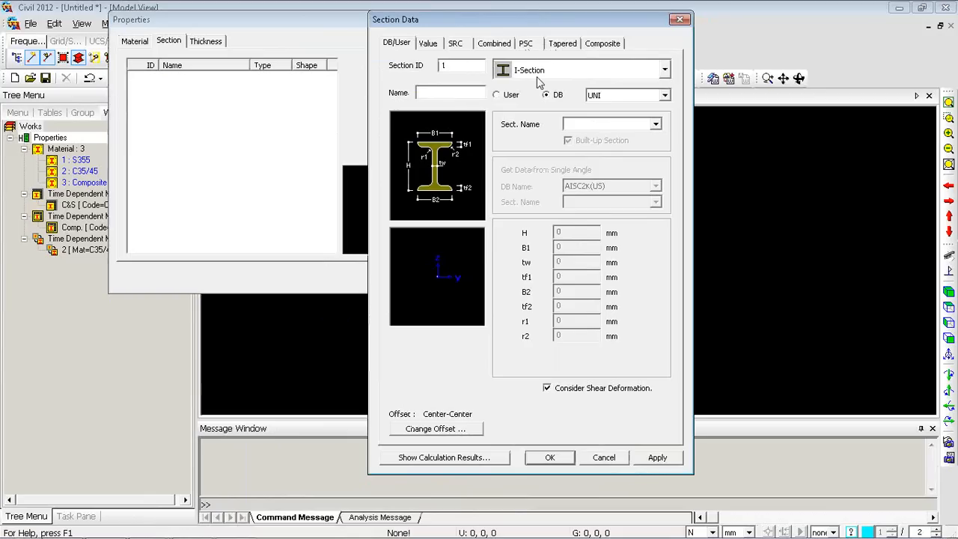
Browse the available standard section shapes and choose I-Section
click(585, 66)
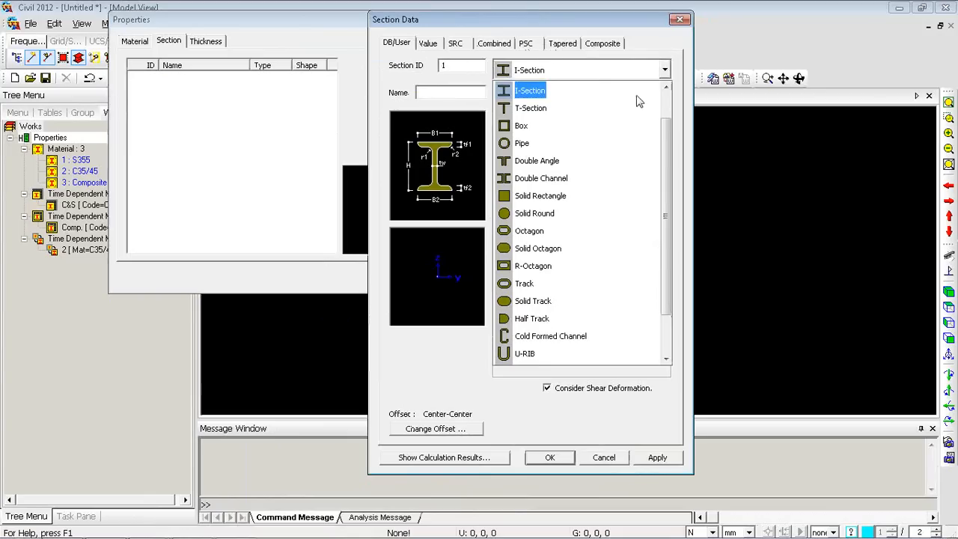
drag(669, 134, 668, 105)
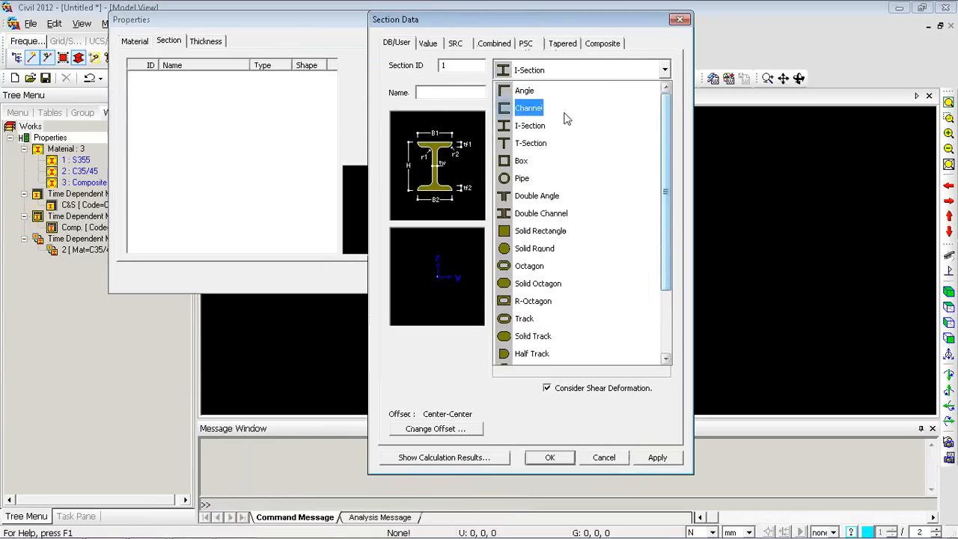
click(529, 125)
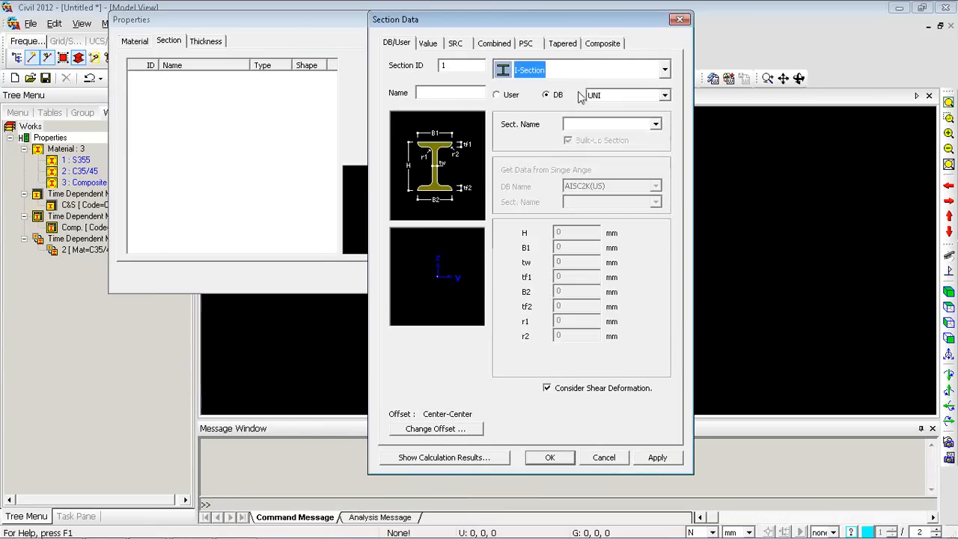
Select the HP10x42 profile from the CISC02(US) database for the I-Section
click(511, 97)
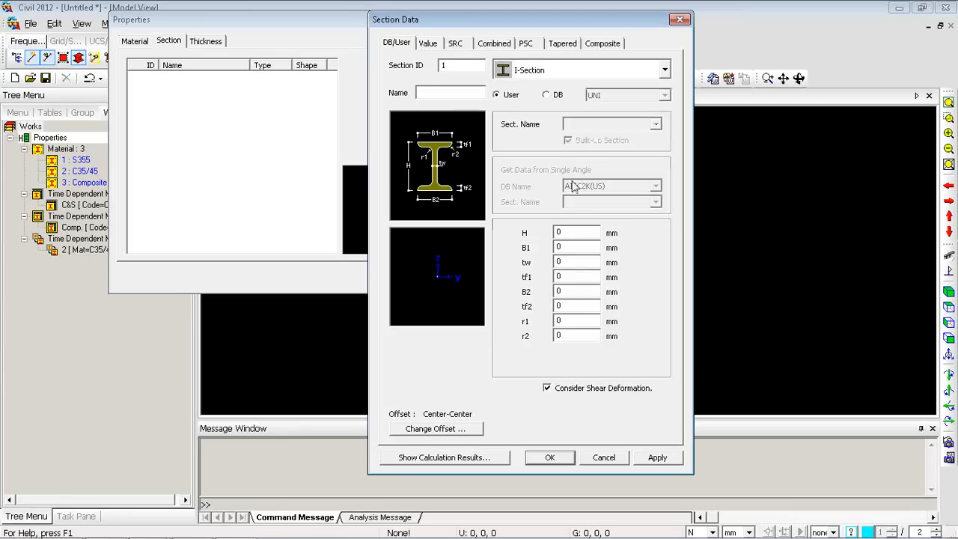
click(548, 96)
click(636, 97)
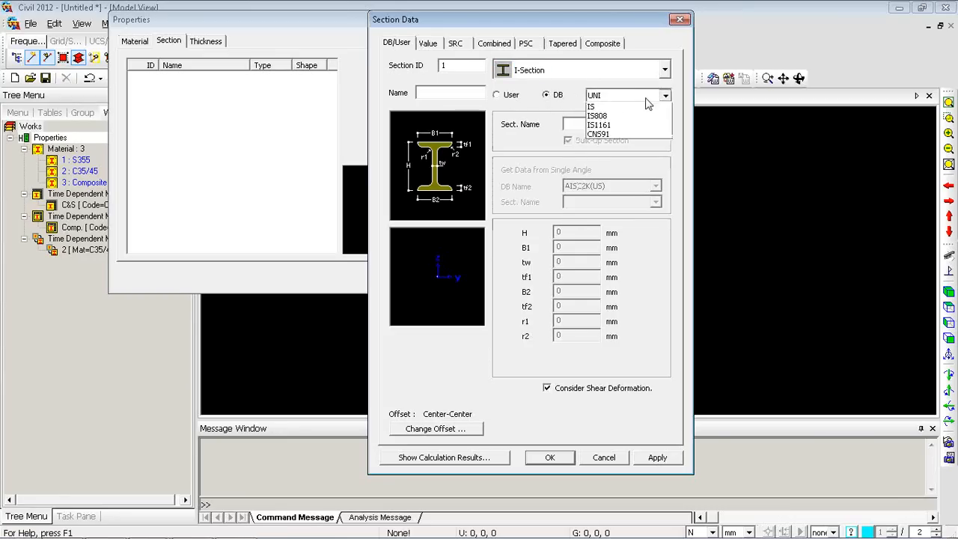
click(613, 142)
click(642, 124)
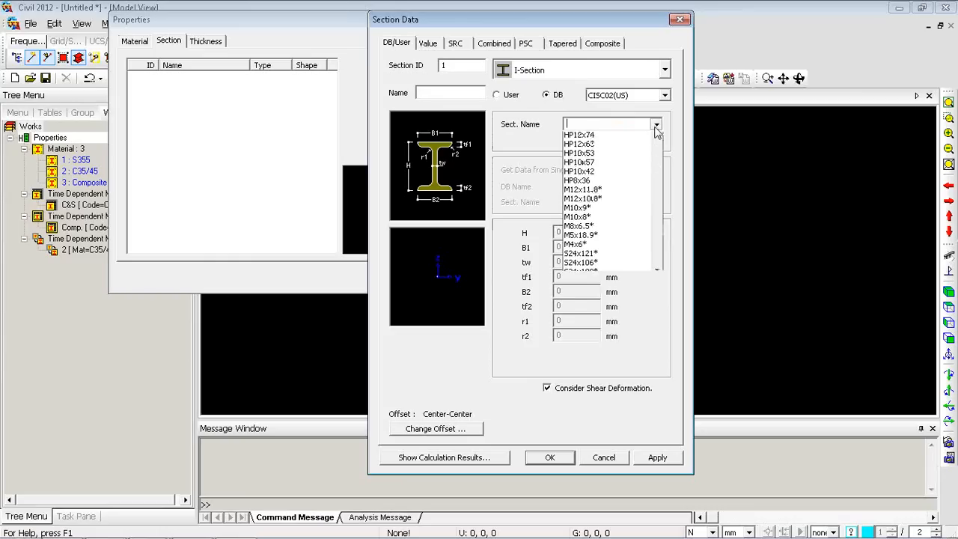
click(600, 246)
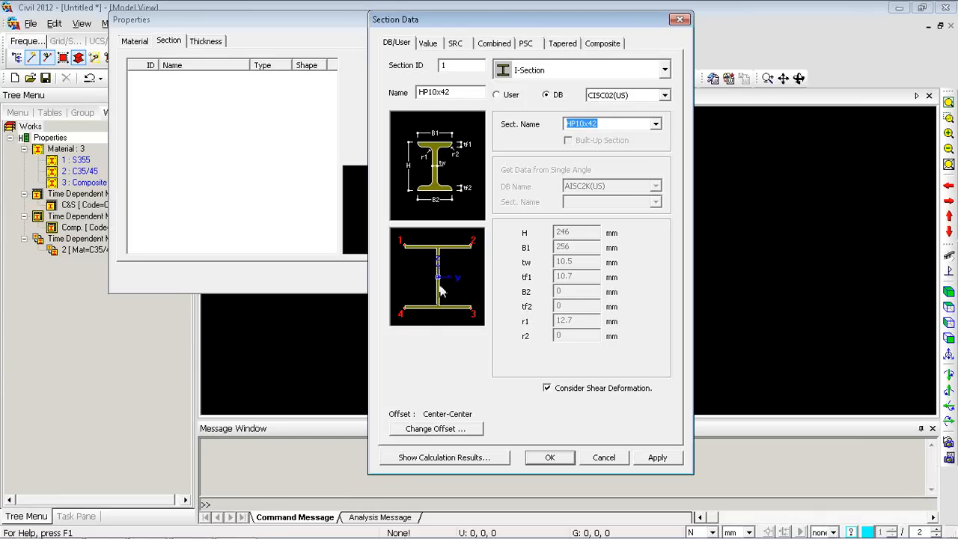
Set the HP10x42 section's offset to Center-Top
click(446, 429)
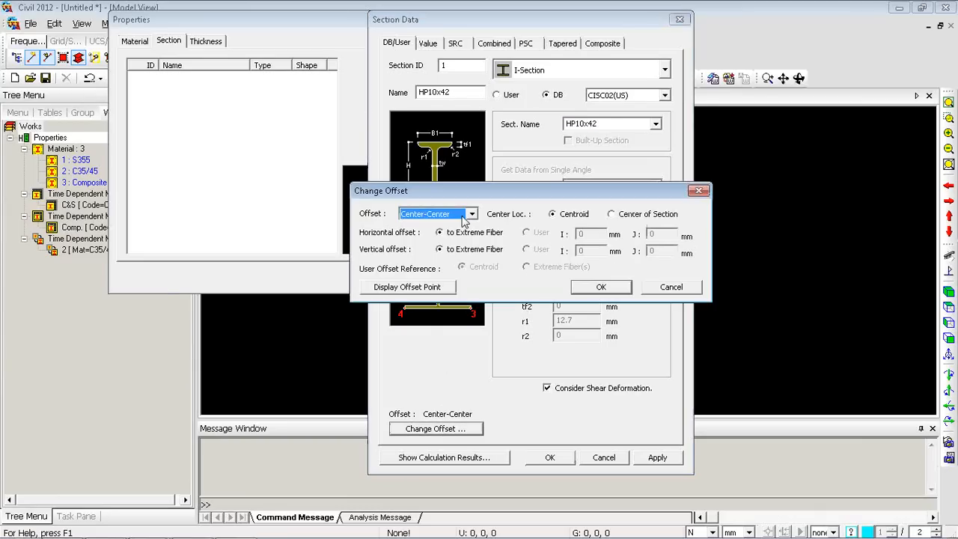
click(464, 216)
click(439, 235)
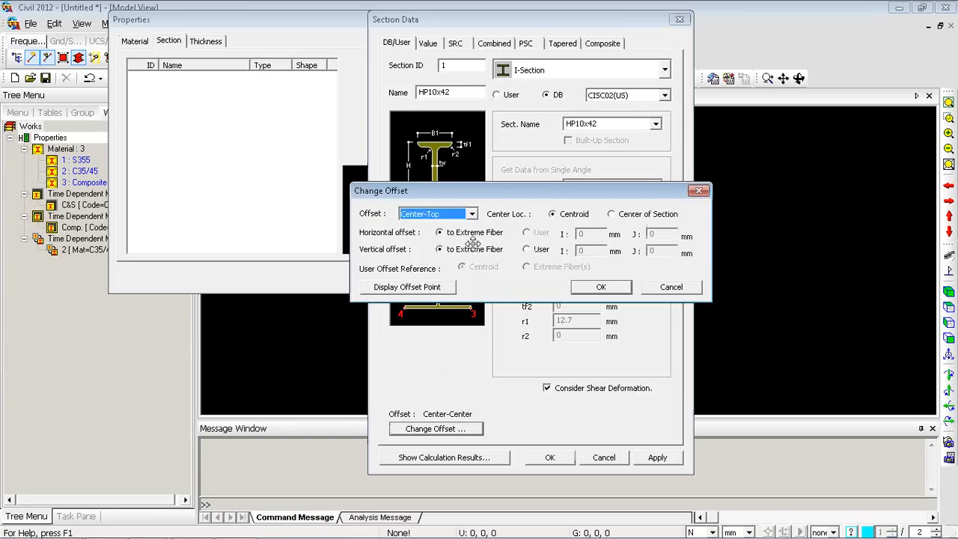
click(601, 287)
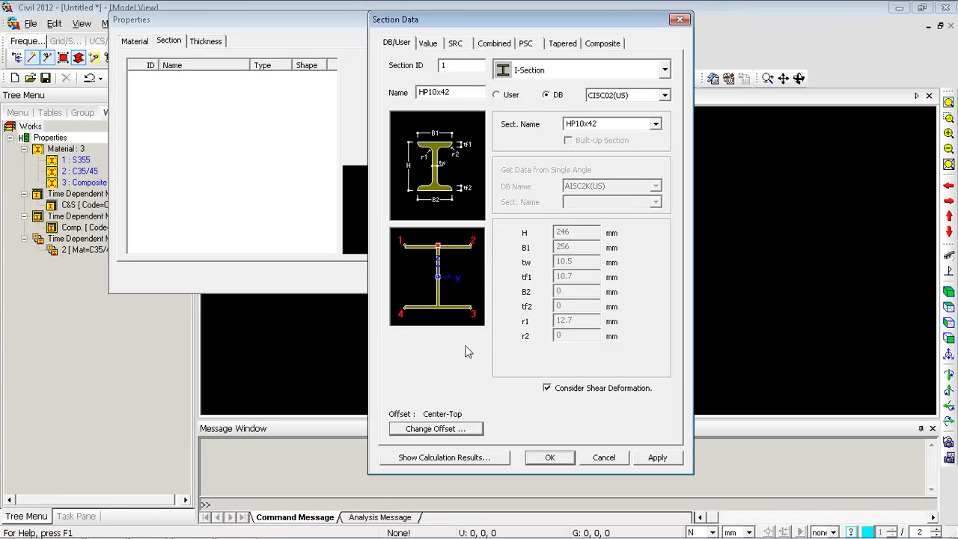
Review the available offset positions in the section's offset settings
click(441, 429)
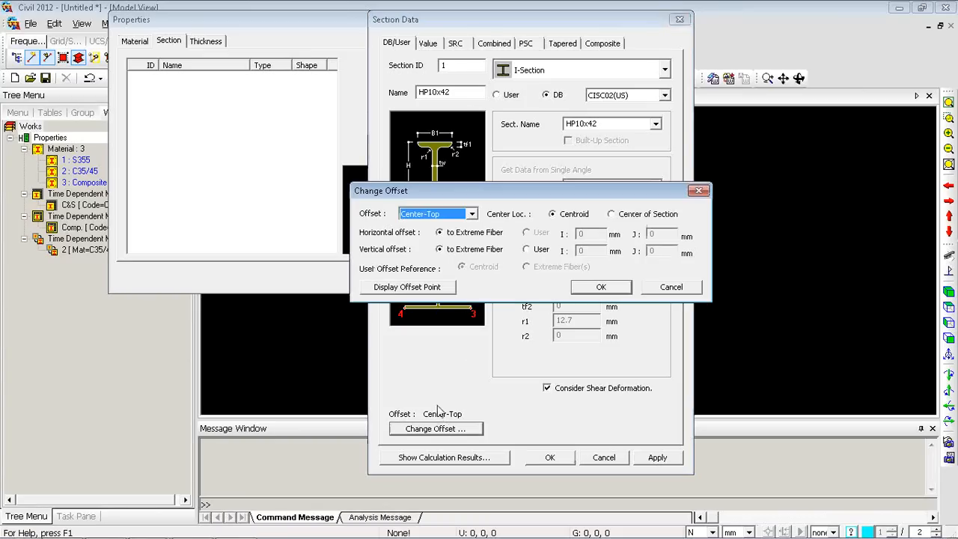
click(470, 214)
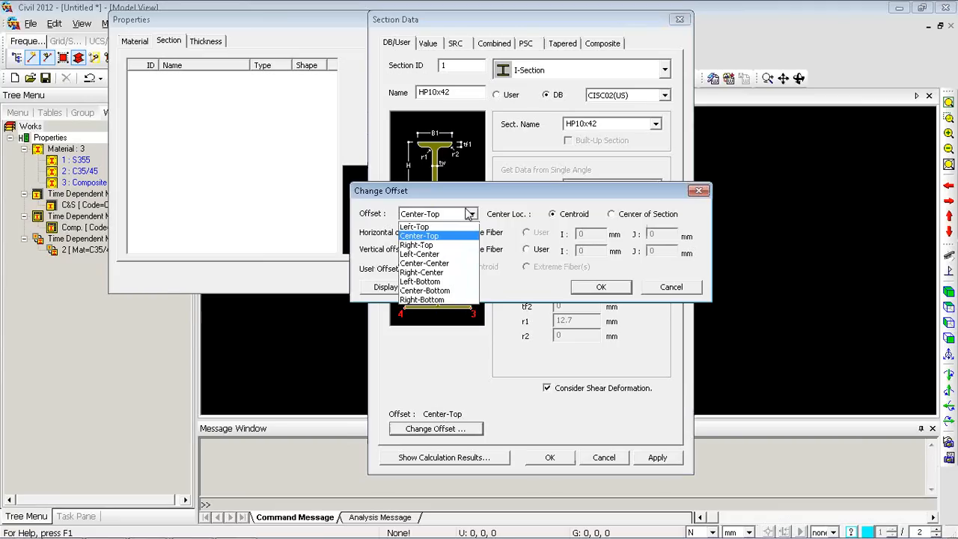
click(664, 288)
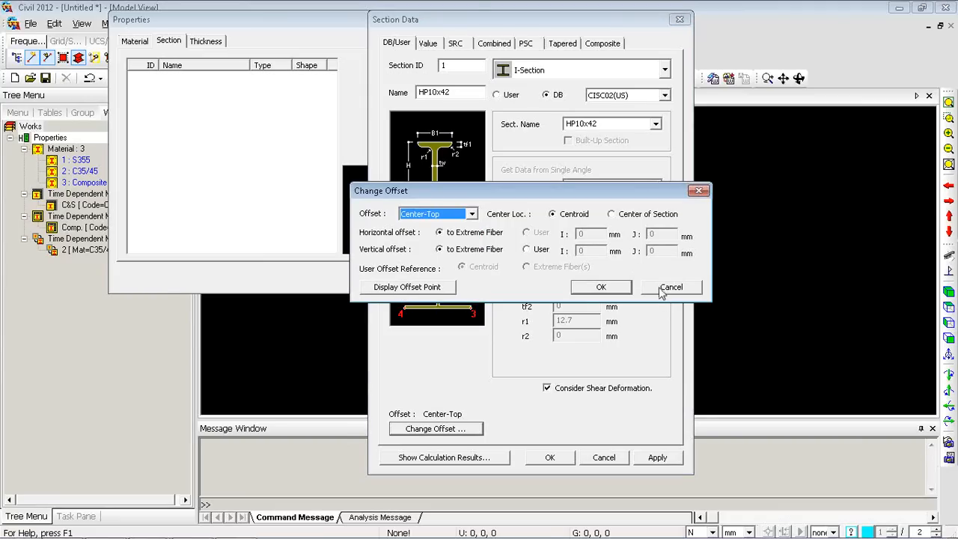
click(661, 289)
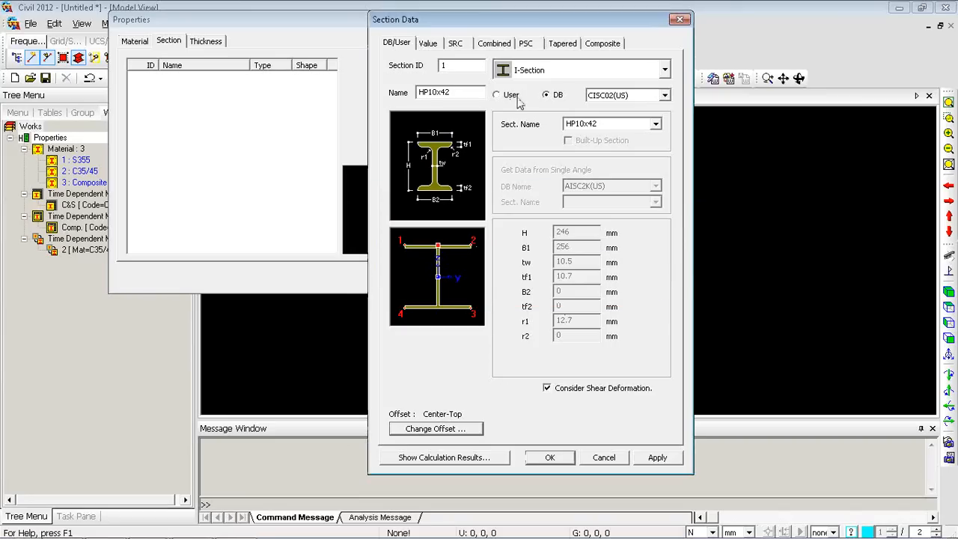
Name the section Cross Beam and assign it the UB 457x191x67 profile from the BS database
double_click(449, 93)
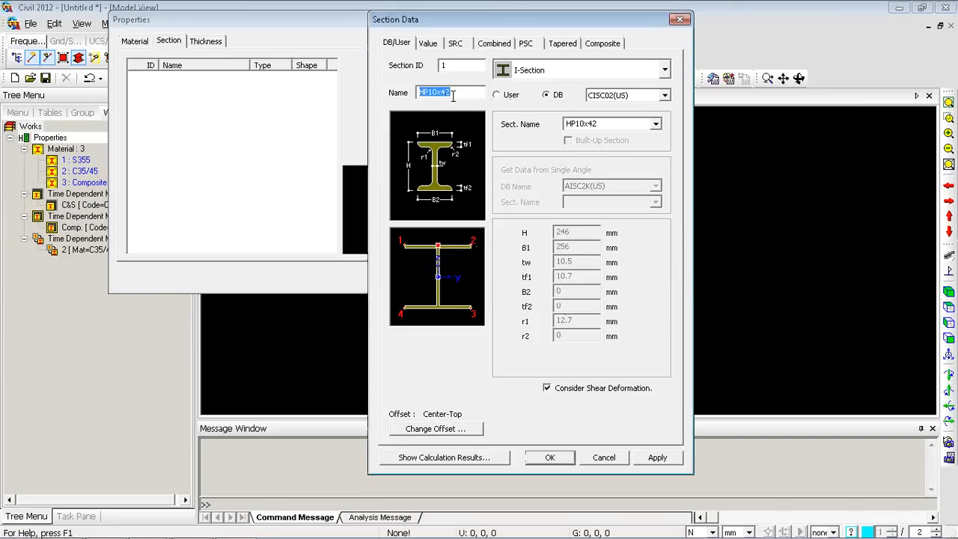
text(Cross Beam)
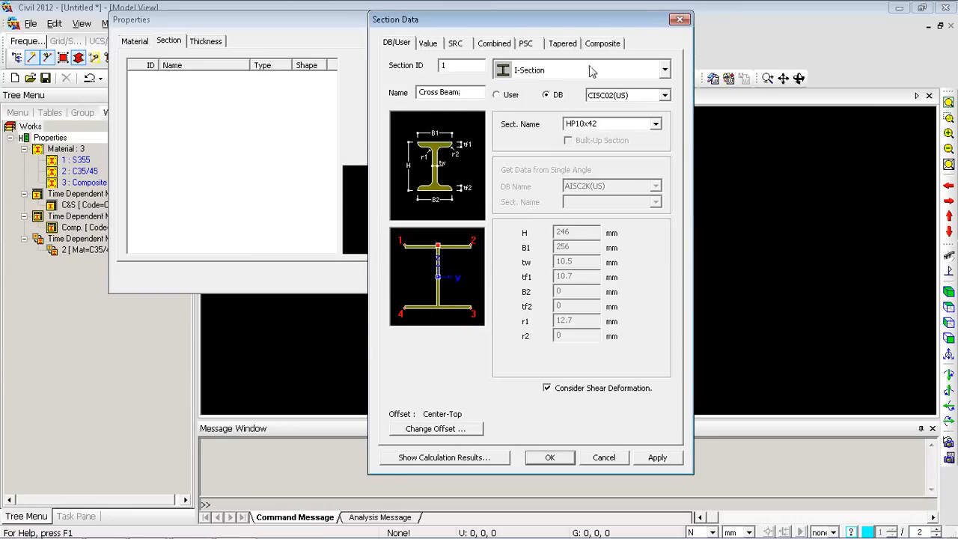
click(627, 97)
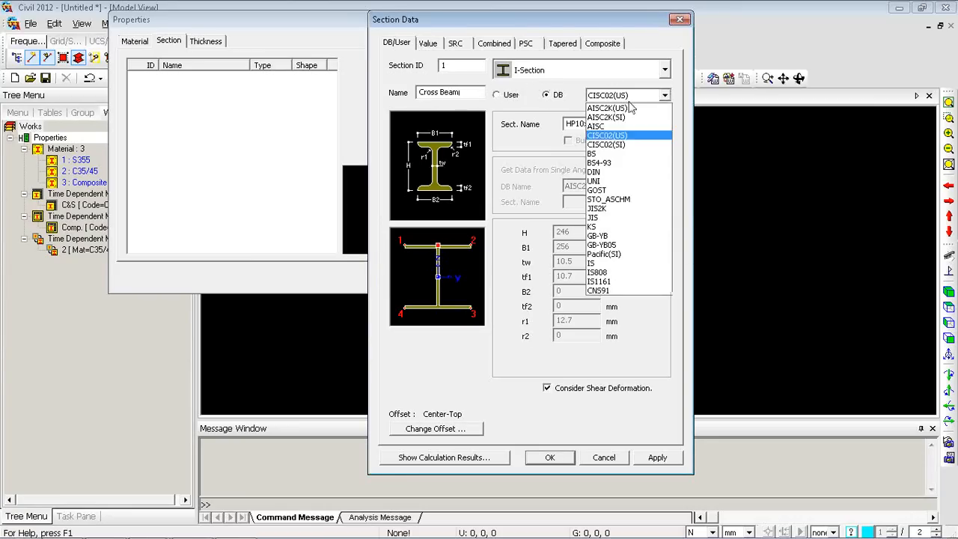
click(615, 153)
click(657, 125)
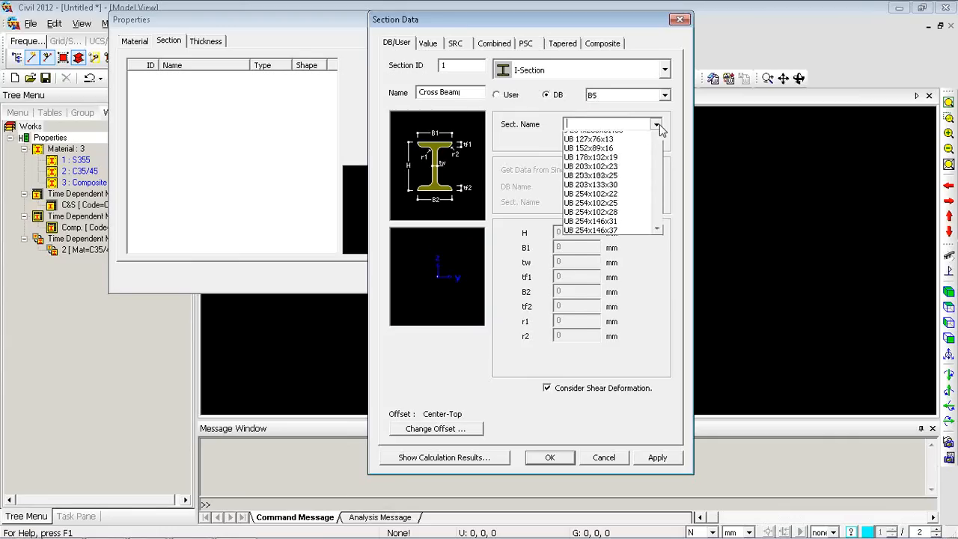
drag(657, 174, 662, 226)
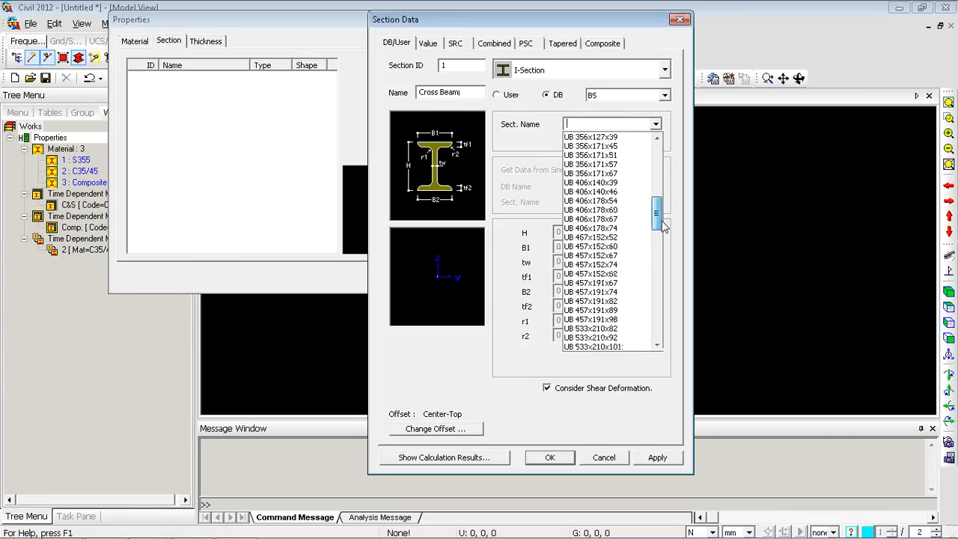
click(591, 283)
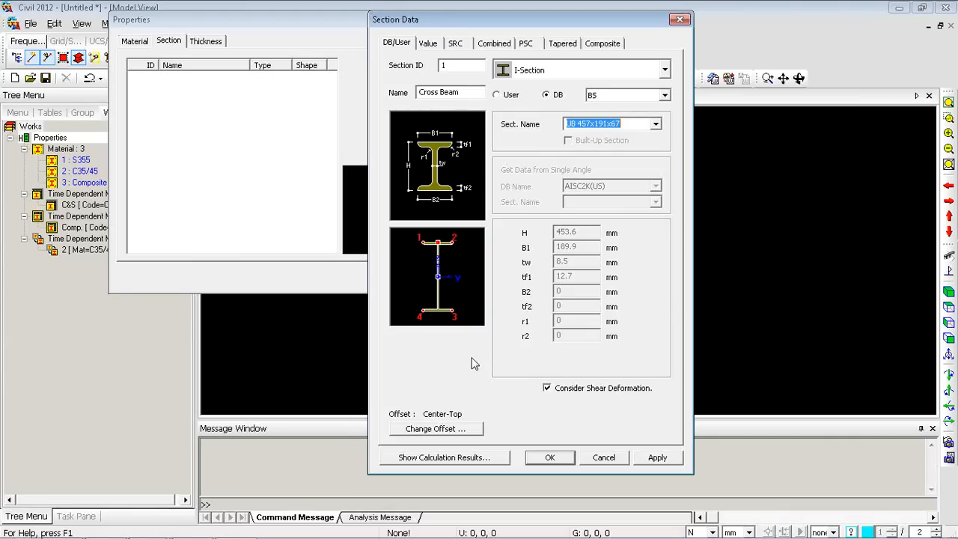
Set the Cross Beam section's offset to Center-Bottom
click(445, 429)
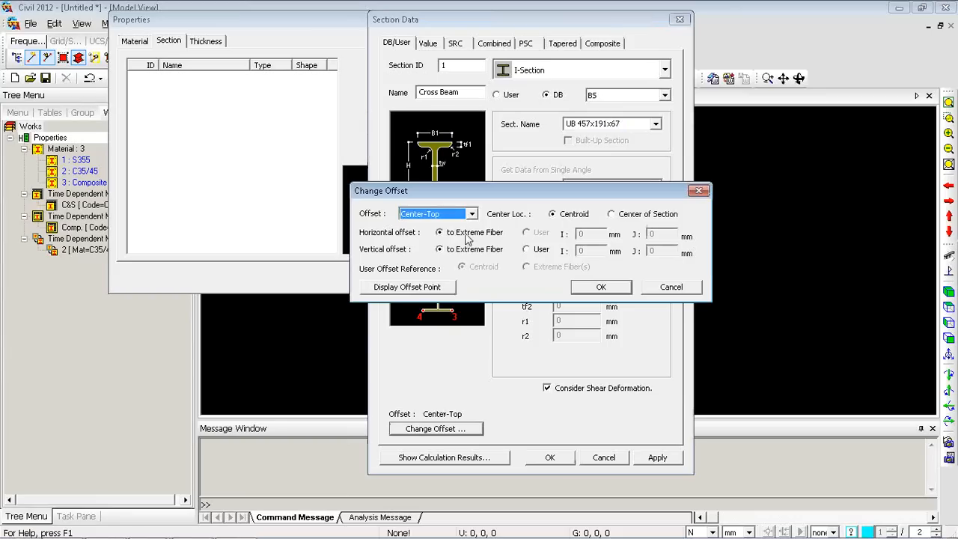
click(471, 214)
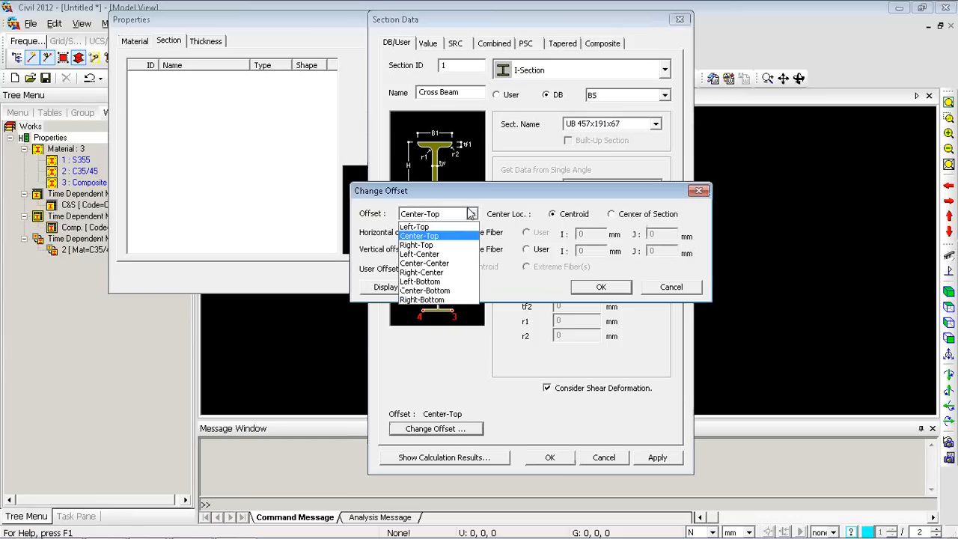
click(436, 290)
click(603, 287)
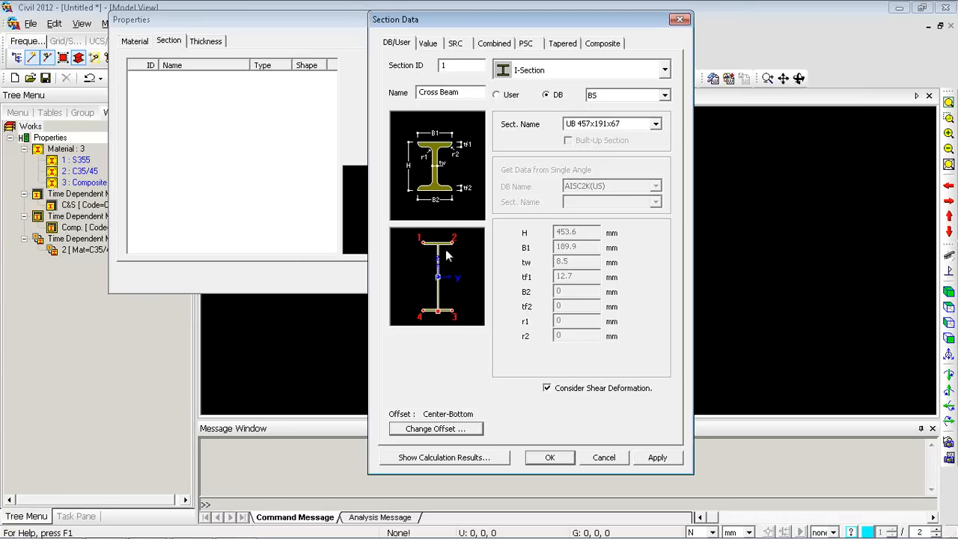
Examine the value-based section definition, including its Area, Asy, Asz and Ixx property fields
click(436, 46)
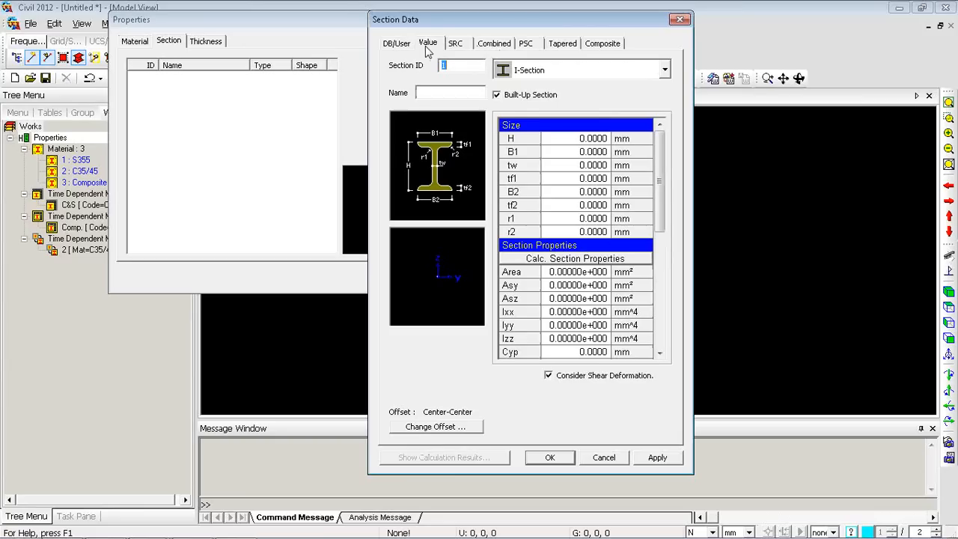
click(583, 271)
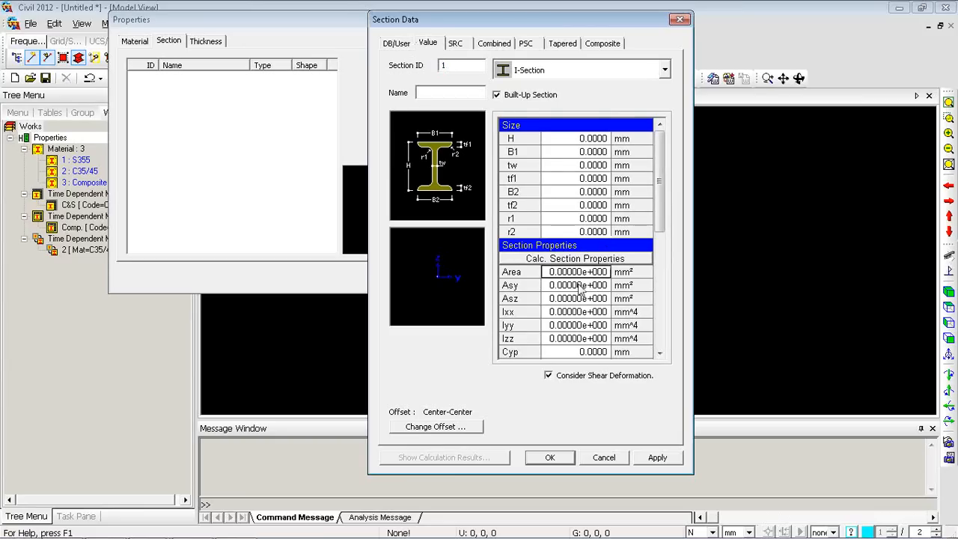
click(579, 285)
click(578, 298)
click(581, 313)
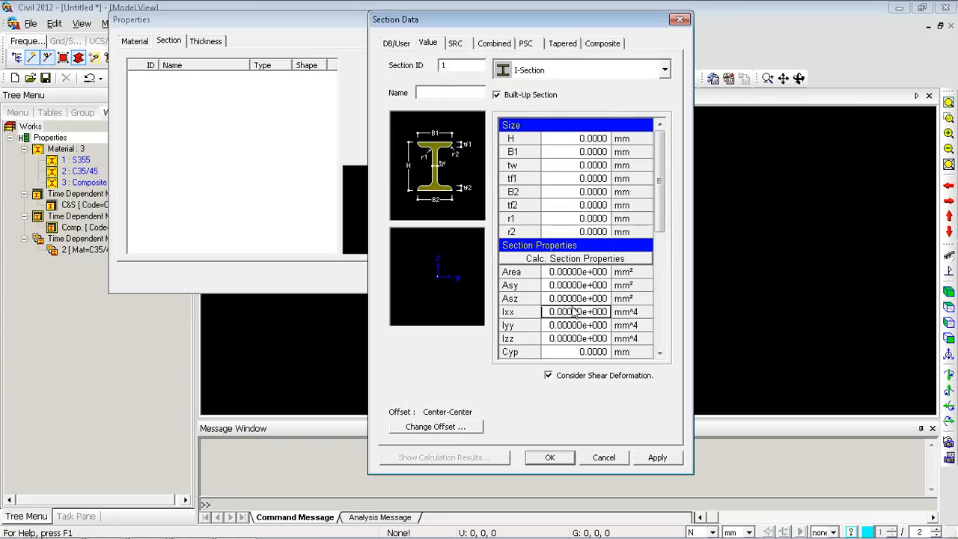
Return to the database-based definition and add the Cross Beam section to the model, keeping the section definition open
click(397, 43)
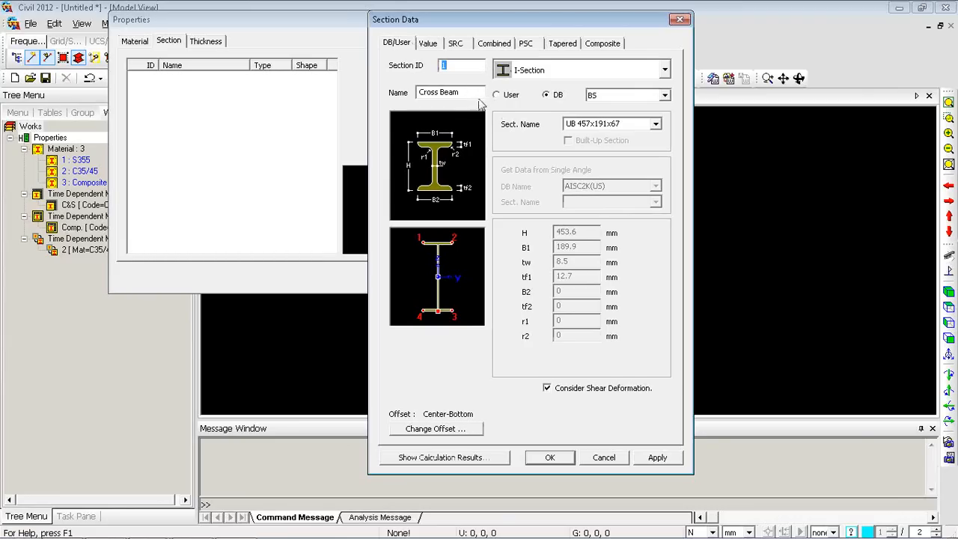
click(657, 457)
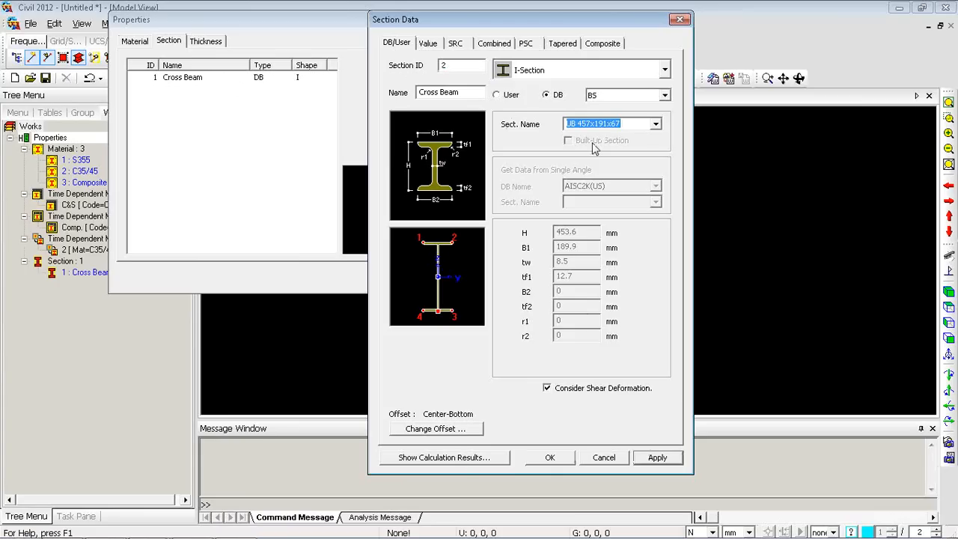
Display the Cross Beam's calculated section properties beside its preview and examine the Cyp, Cym, Czp and Czm rows
click(459, 458)
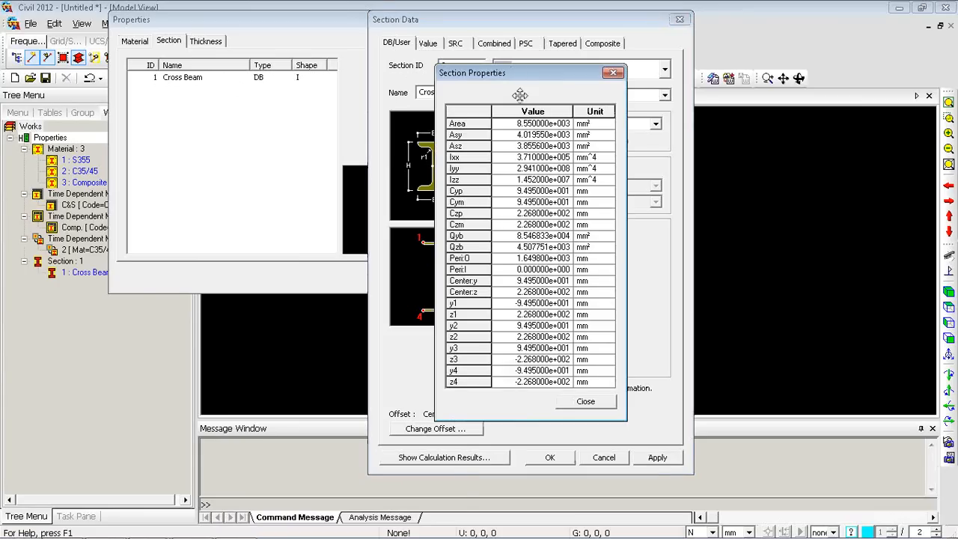
drag(515, 78, 622, 38)
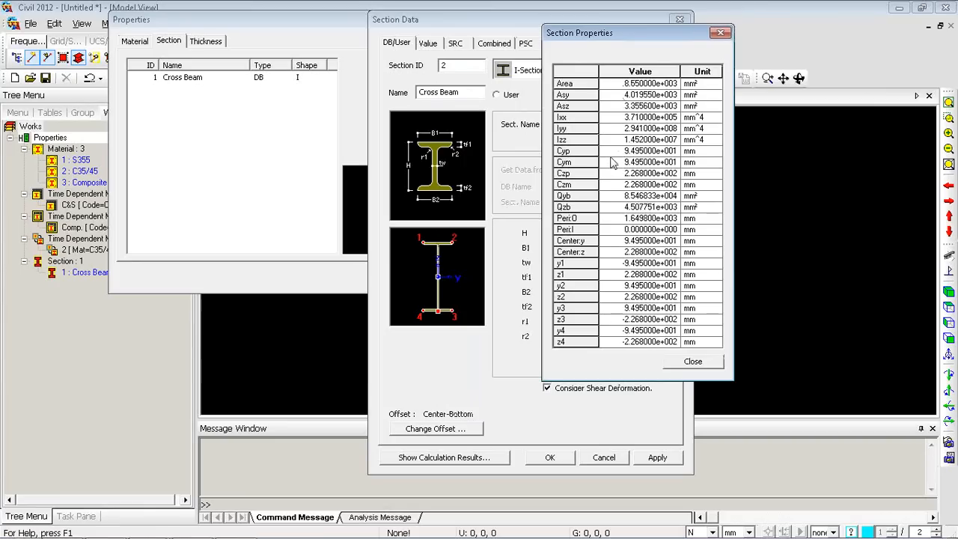
click(563, 151)
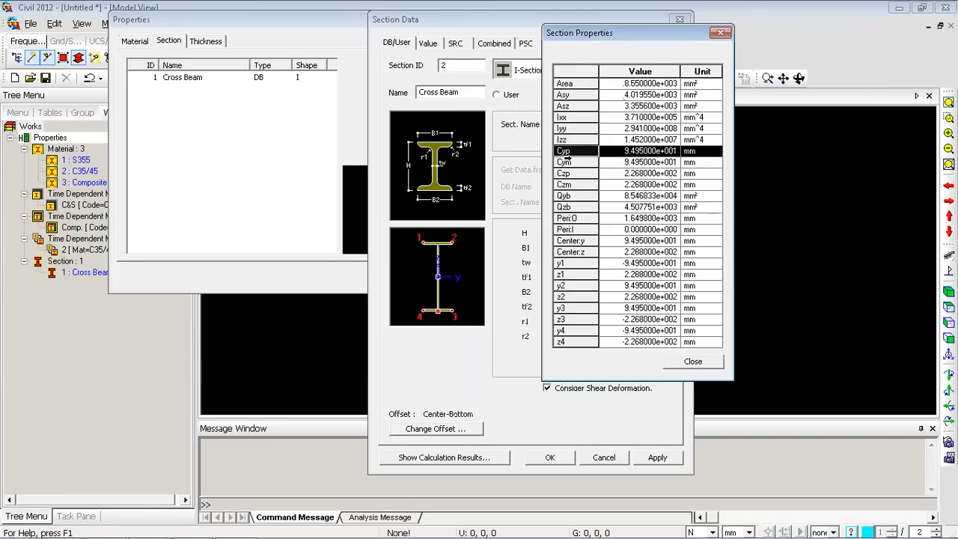
click(564, 161)
click(569, 173)
click(567, 185)
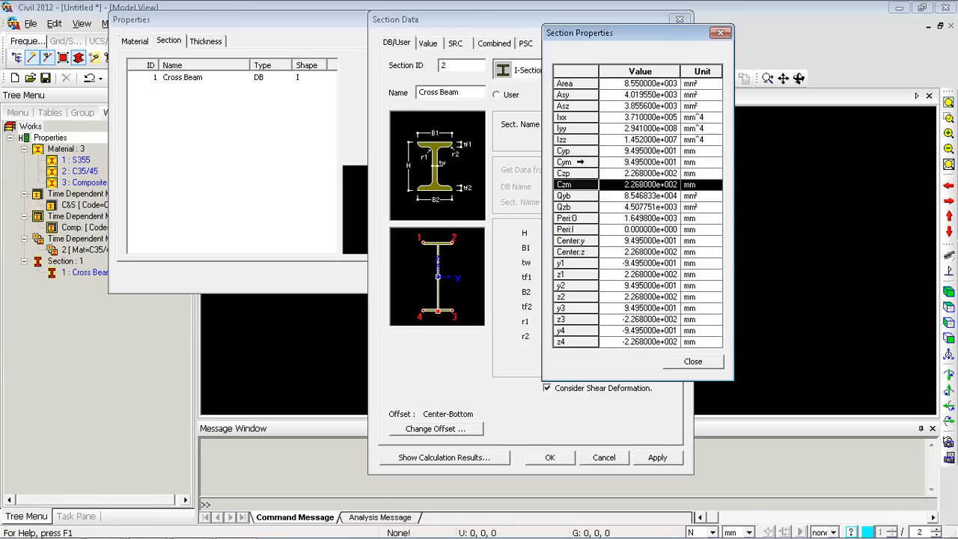
Compare the Czp, Czm and Cyp distances in the calculated section properties with the section preview
click(577, 174)
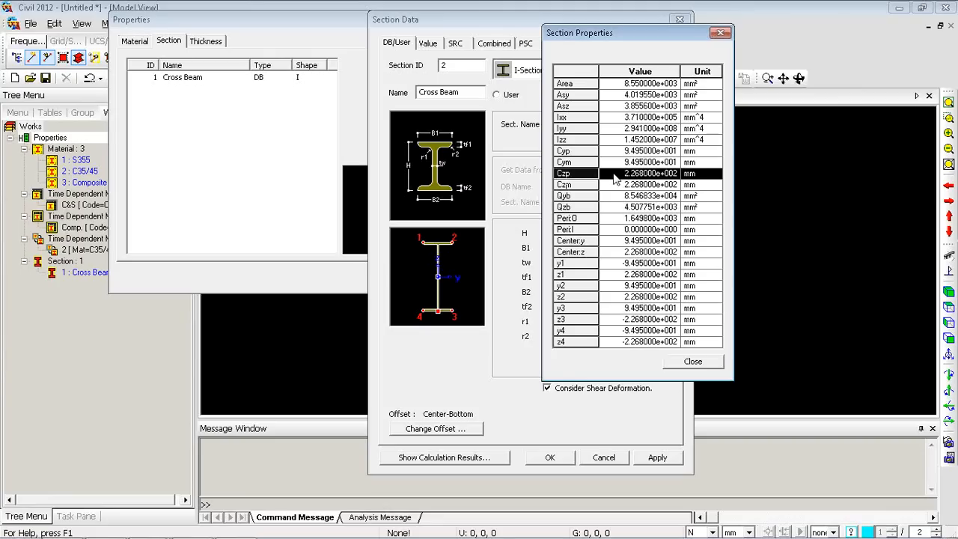
click(628, 175)
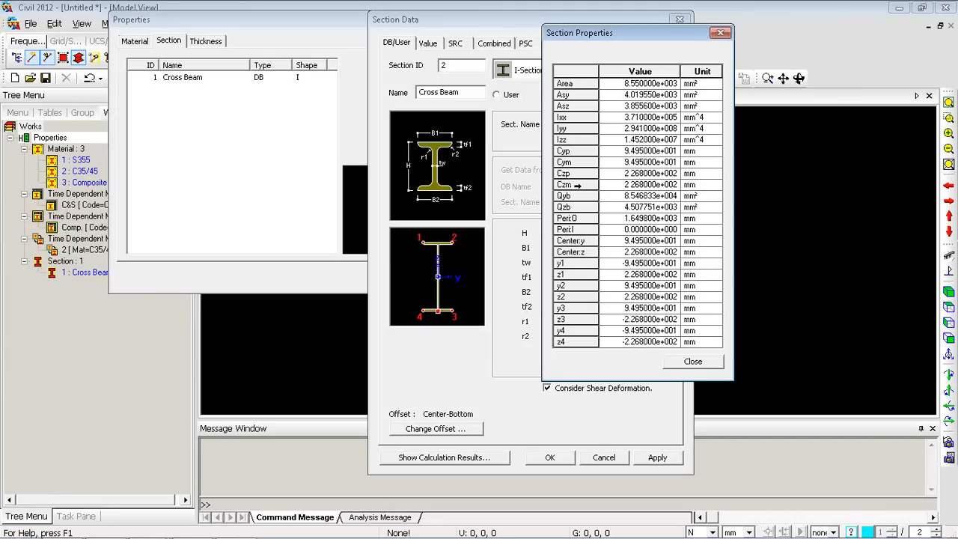
click(577, 185)
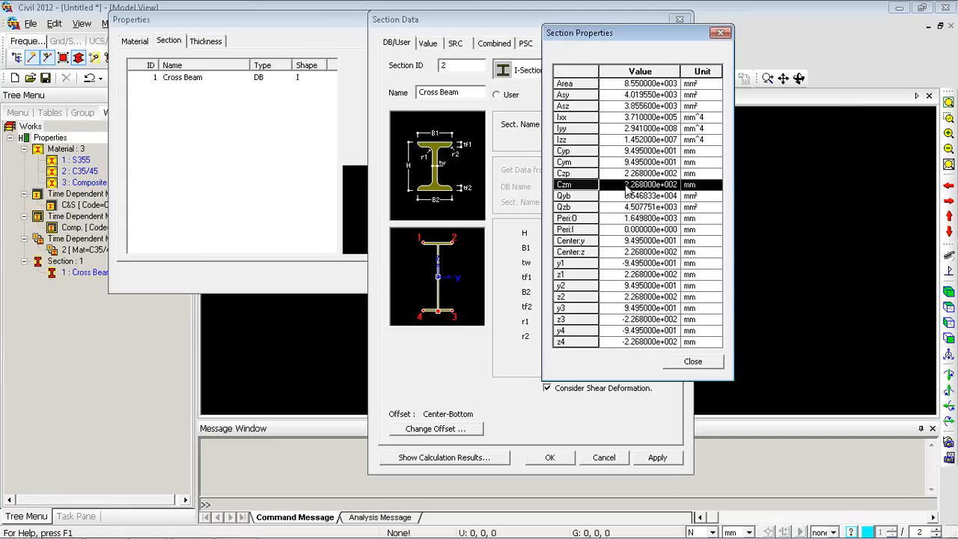
click(626, 187)
click(599, 184)
click(627, 187)
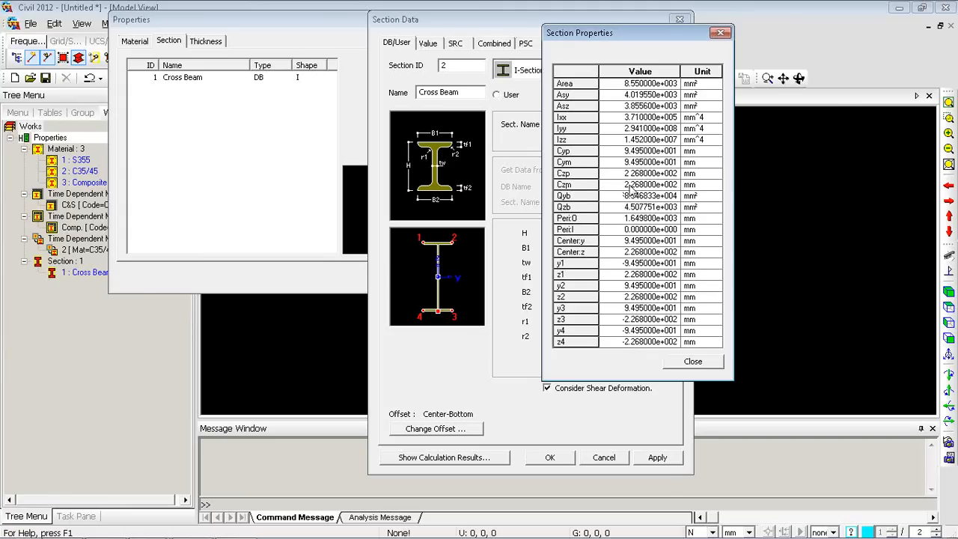
click(586, 152)
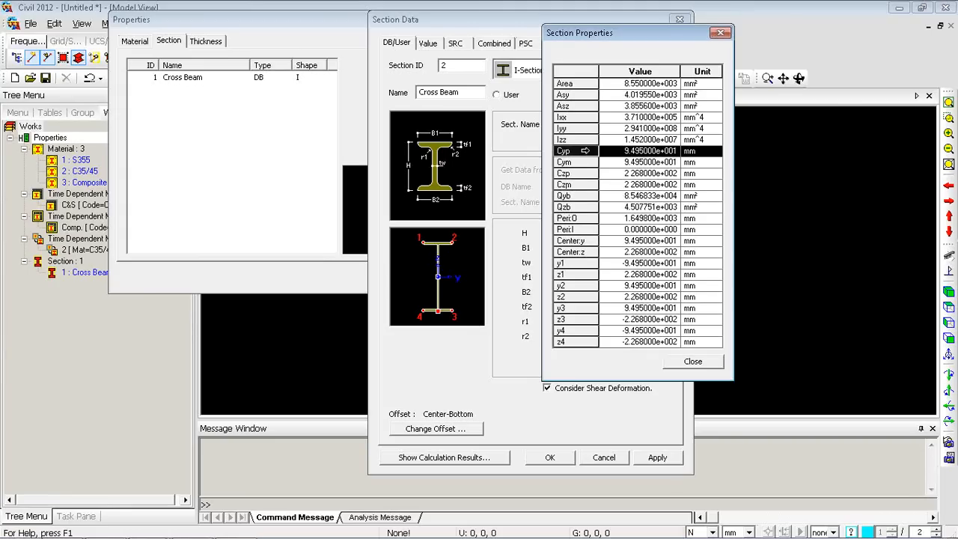
click(631, 156)
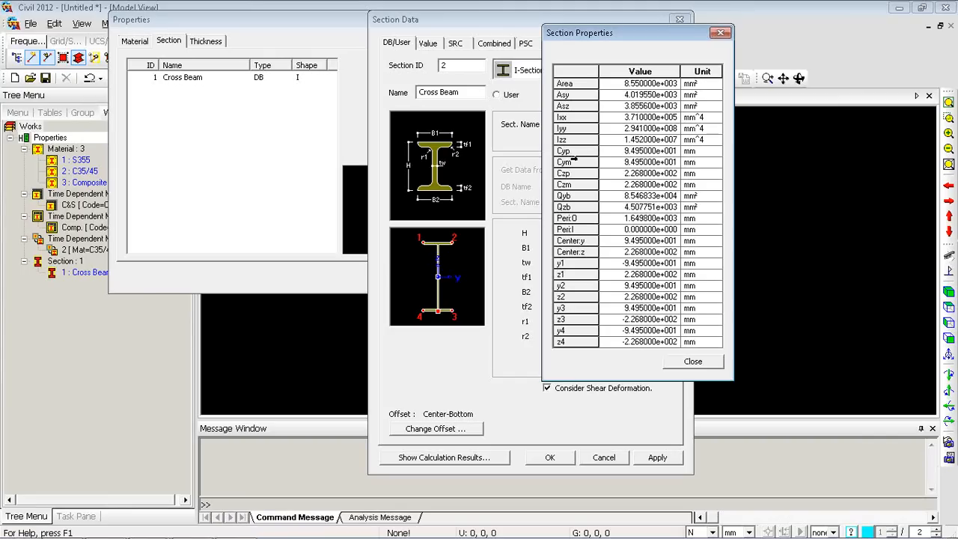
Examine the Cym row and the y1 to z4 corner coordinates in the calculated section properties, and close the results
click(593, 162)
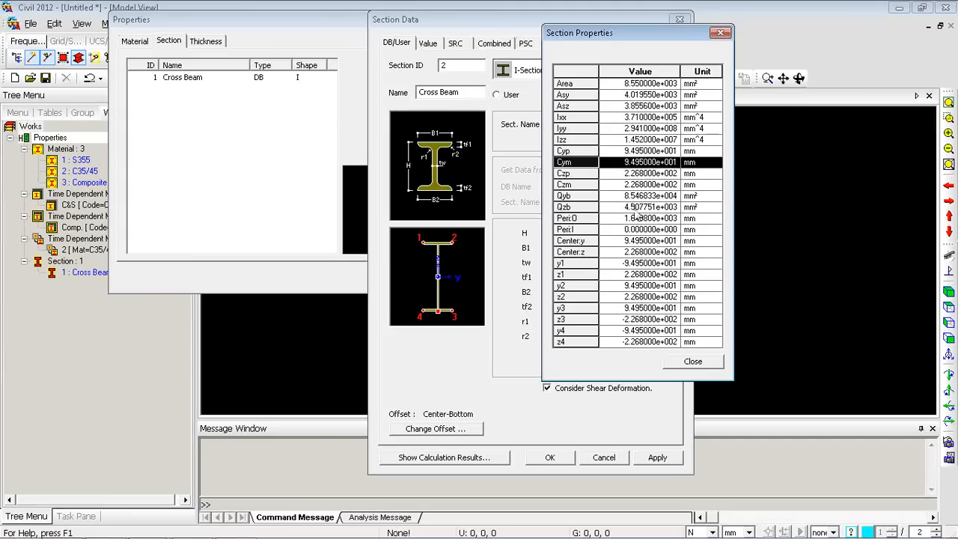
click(736, 305)
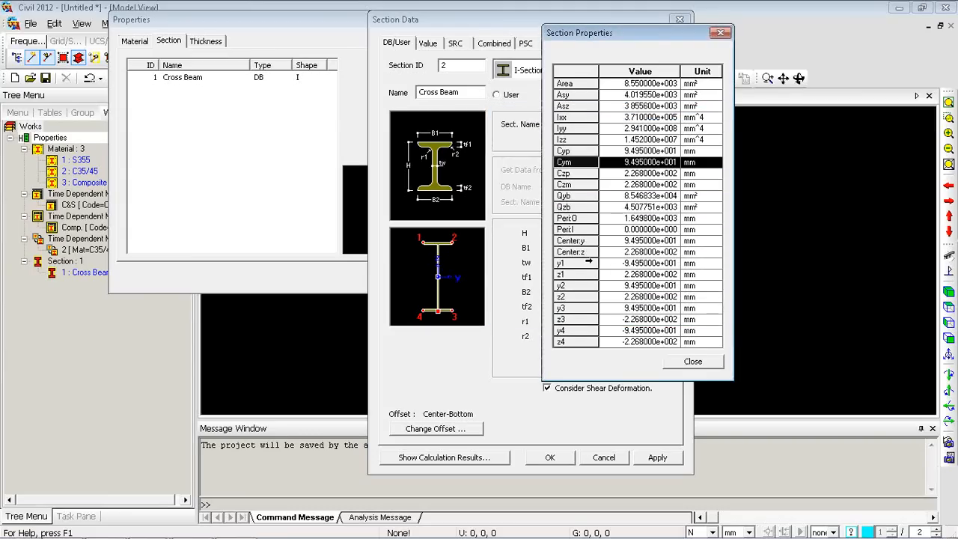
drag(589, 262, 576, 339)
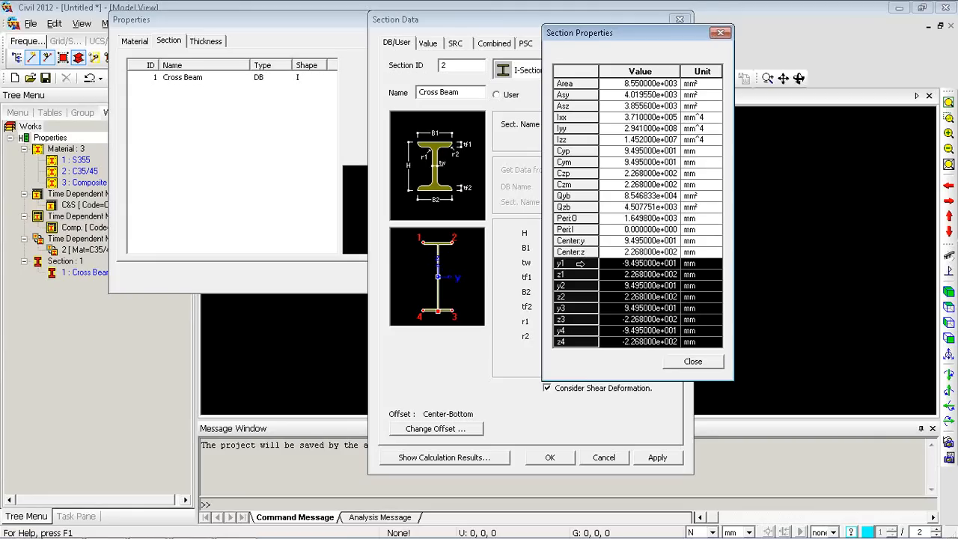
drag(580, 263, 587, 342)
click(641, 274)
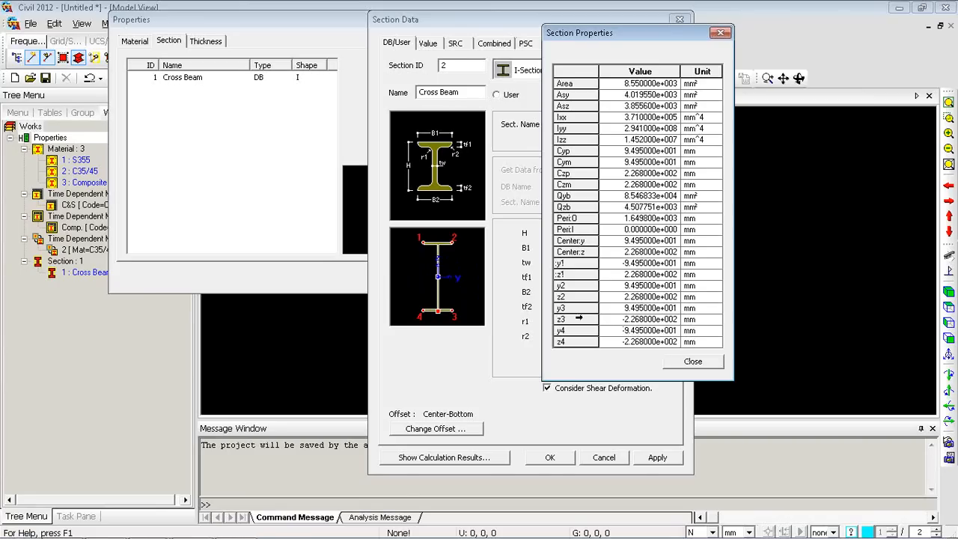
click(692, 362)
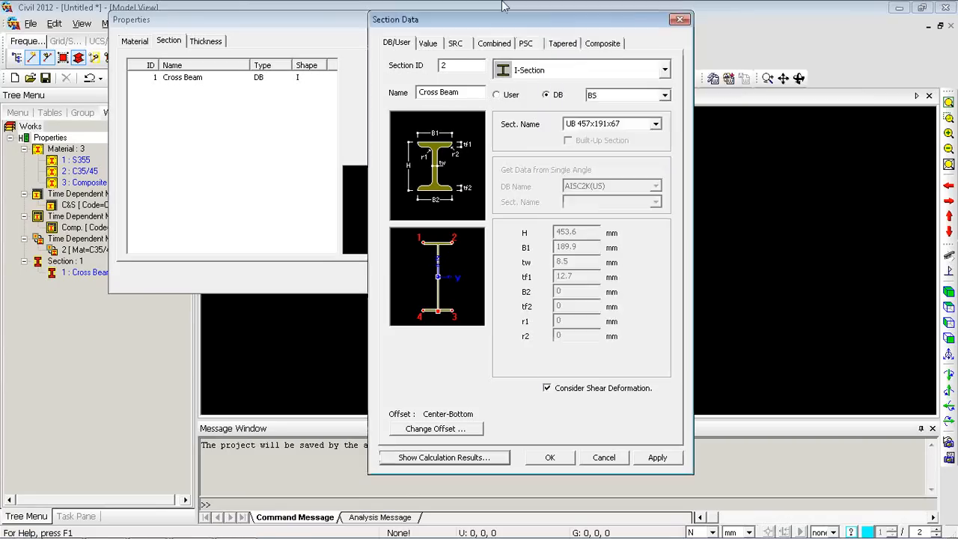
Review the Value, SRC and Combined section definitions, including the list of available combined shapes
click(428, 43)
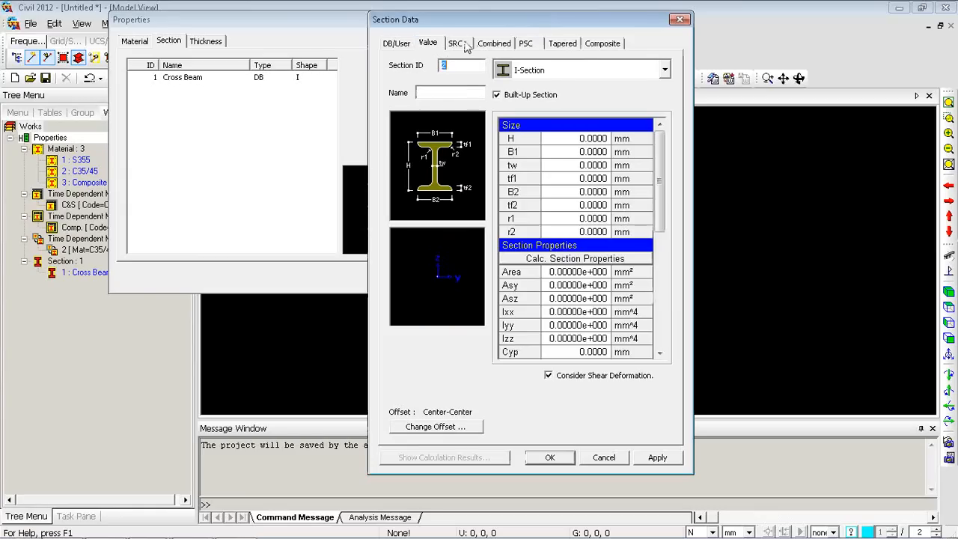
click(456, 43)
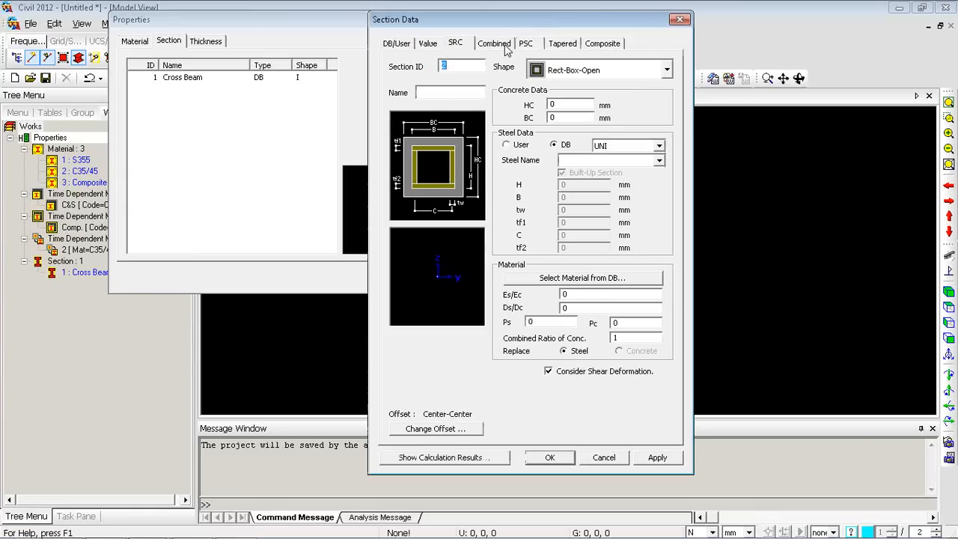
click(498, 45)
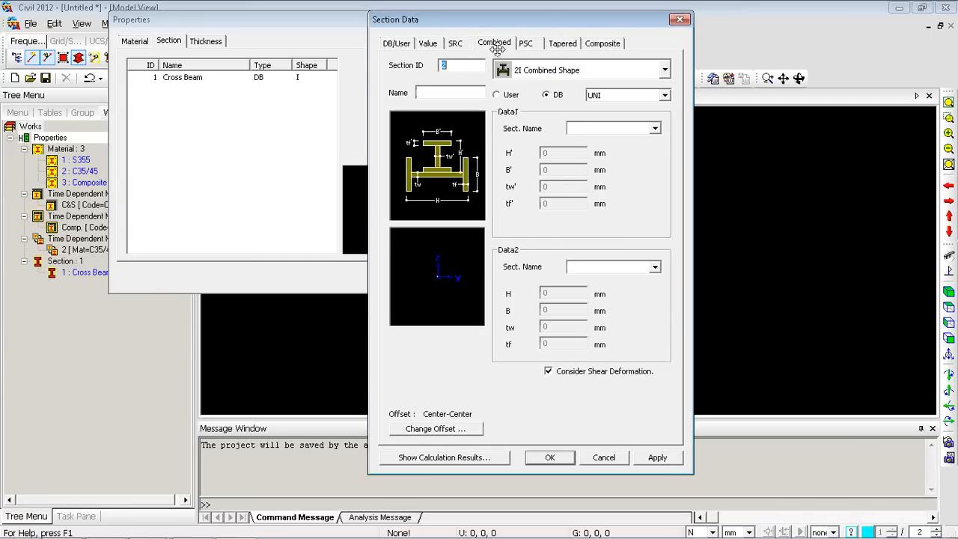
click(551, 70)
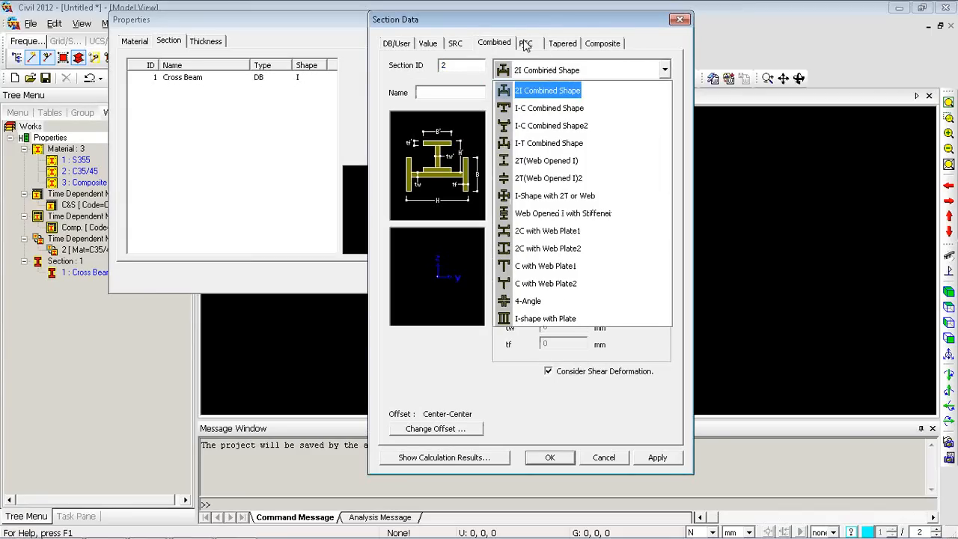
click(526, 45)
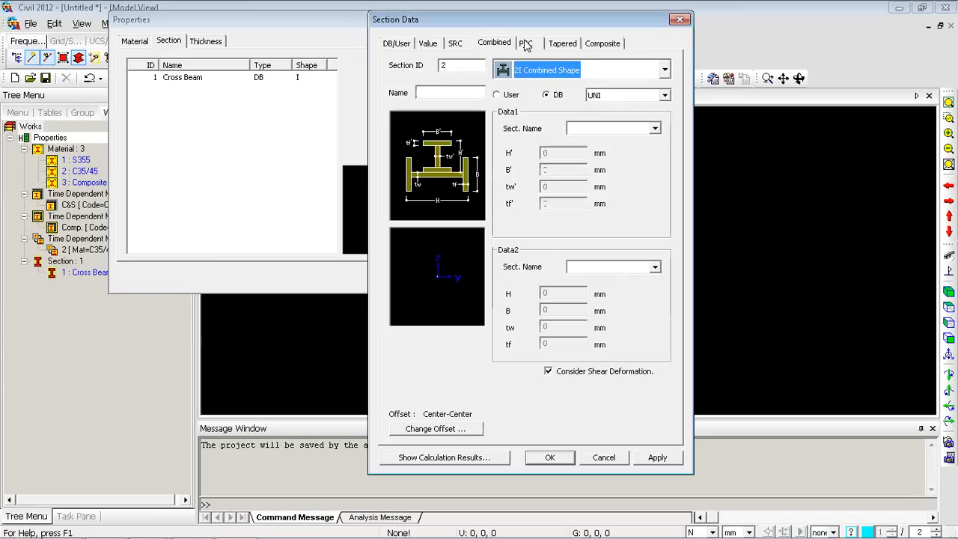
Switch to the PSC section definition and choose the PSC-I shape with the AASHTO TYPE3 standard section
click(526, 45)
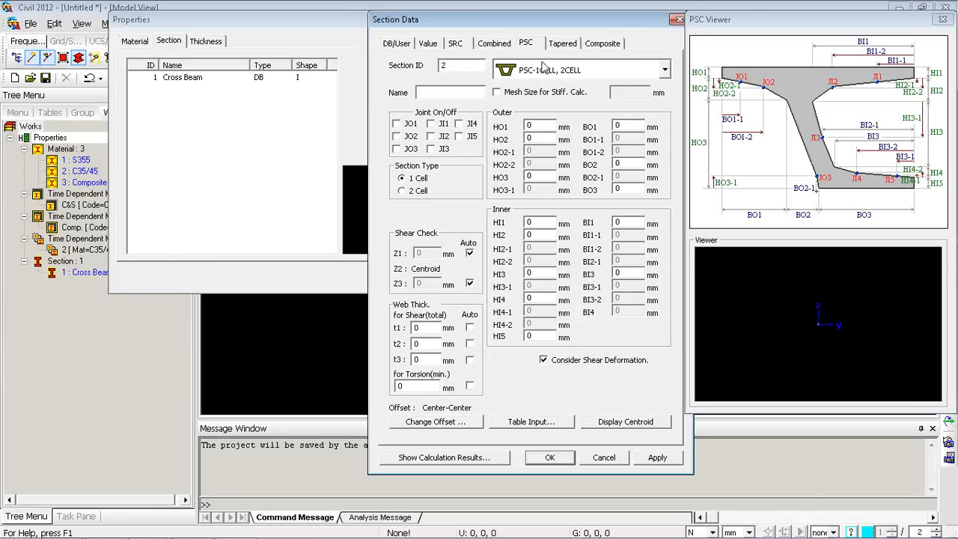
click(592, 75)
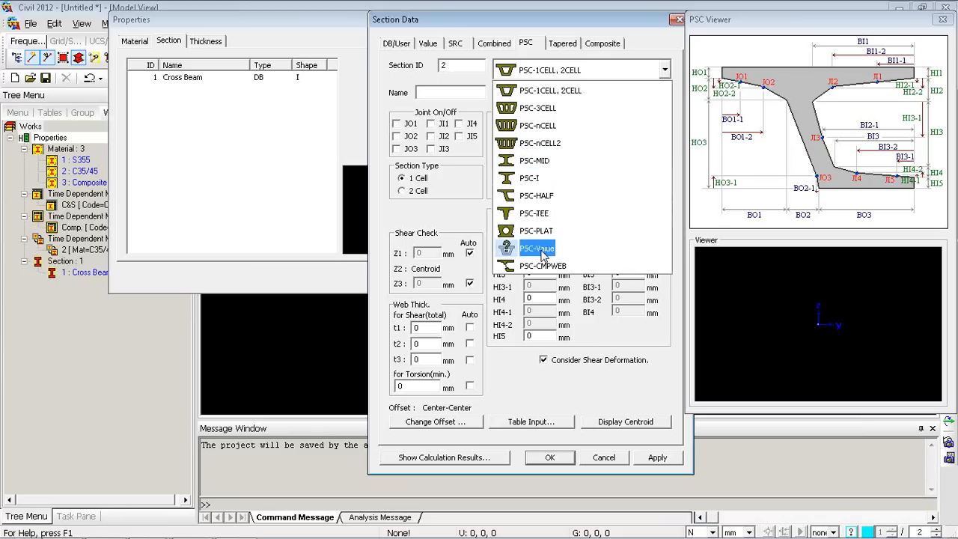
click(540, 249)
click(572, 71)
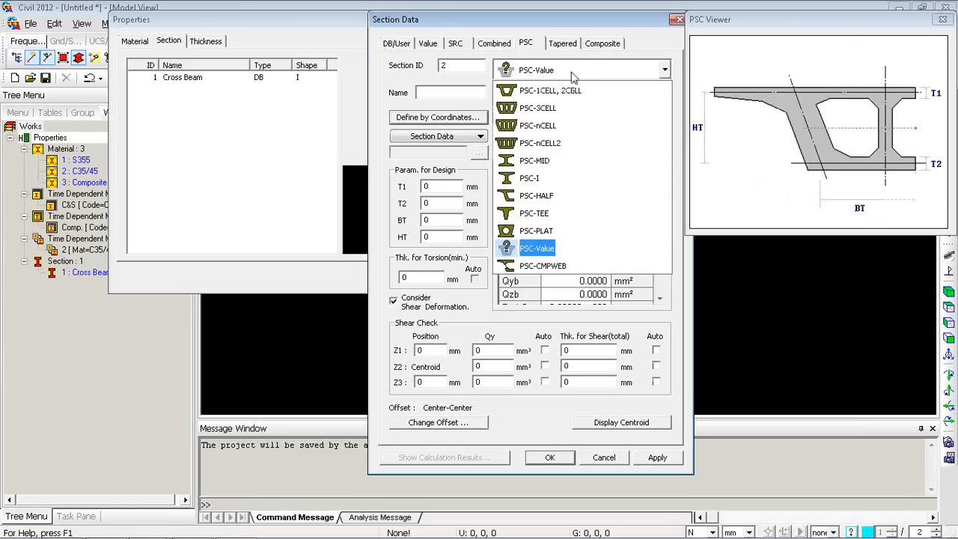
click(530, 179)
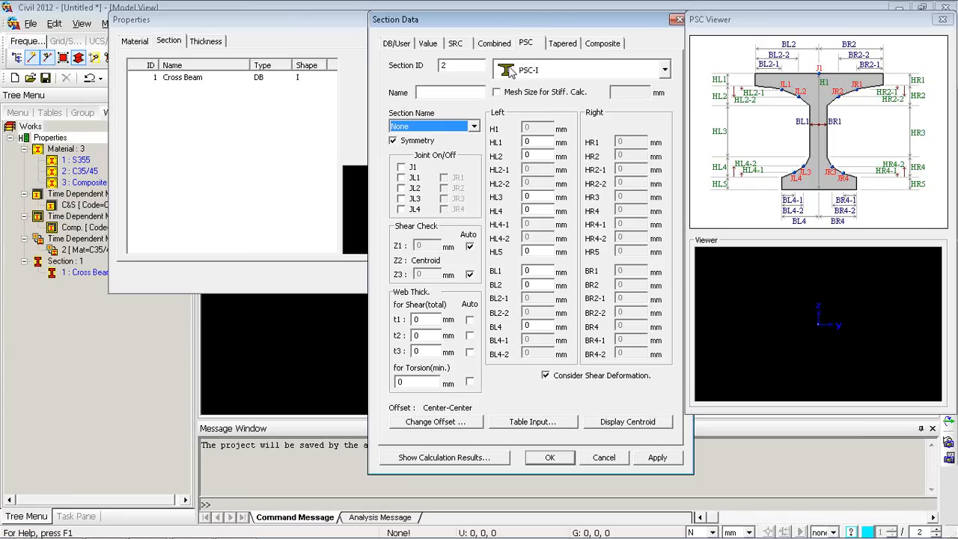
click(463, 127)
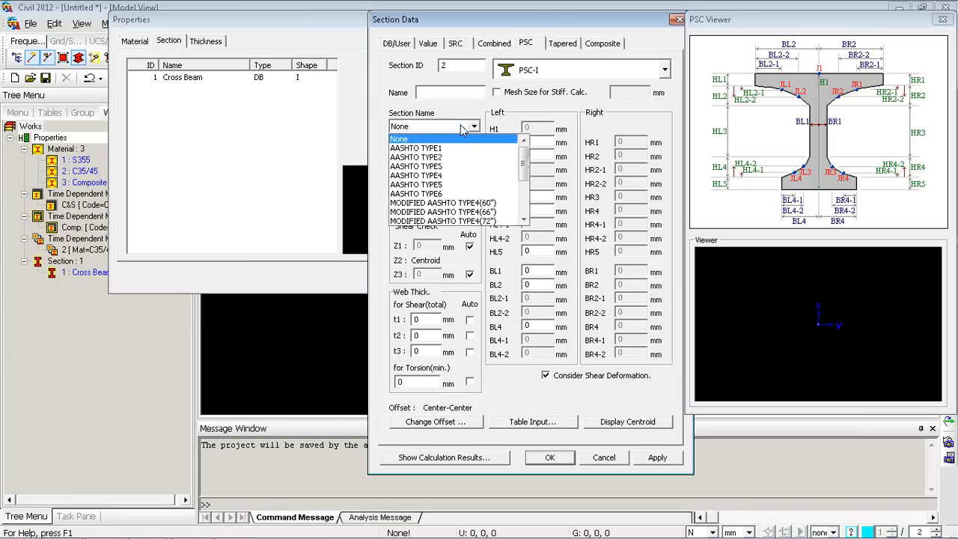
click(440, 166)
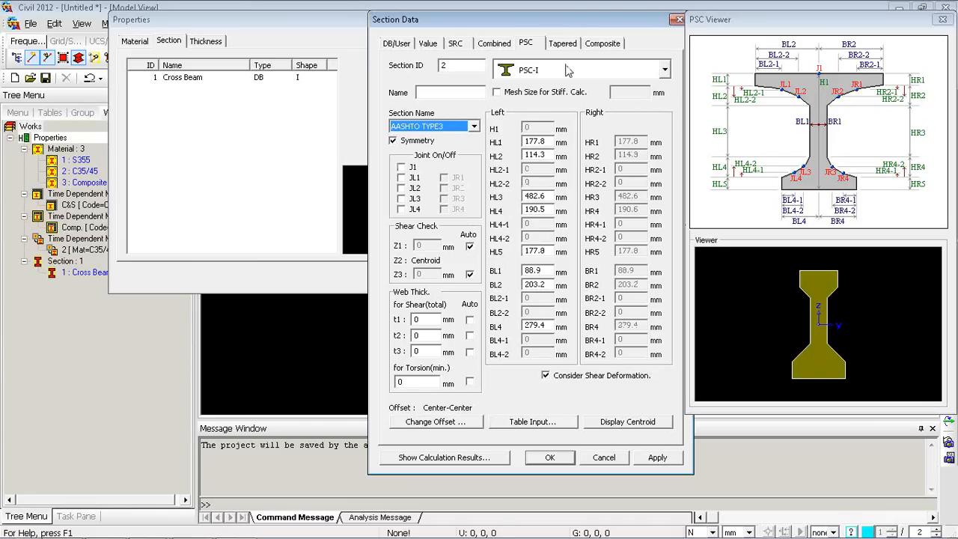
Examine the PSC-I section's HL1 and HL2 dimensions, its web thickness fields for shear and the table input option
drag(548, 142, 505, 155)
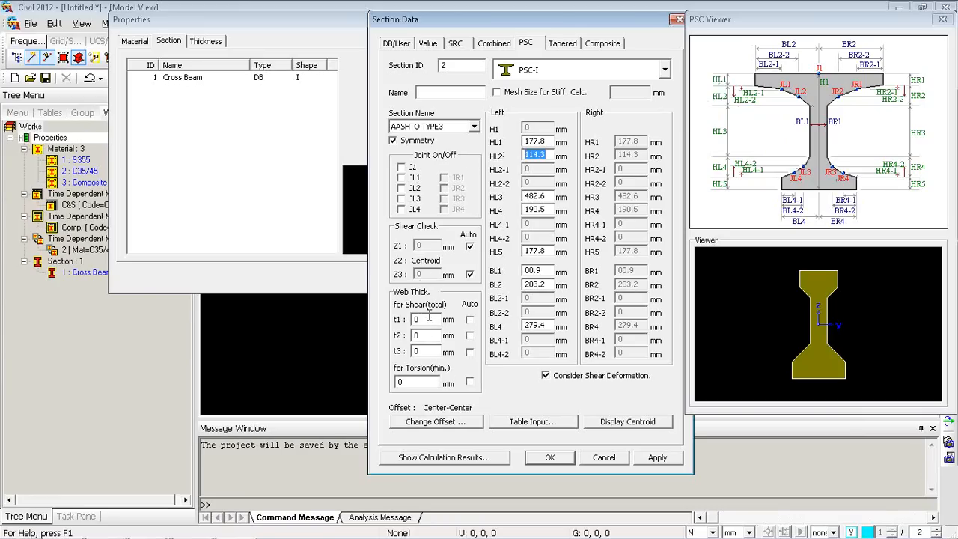
drag(425, 323, 402, 358)
click(541, 424)
click(608, 431)
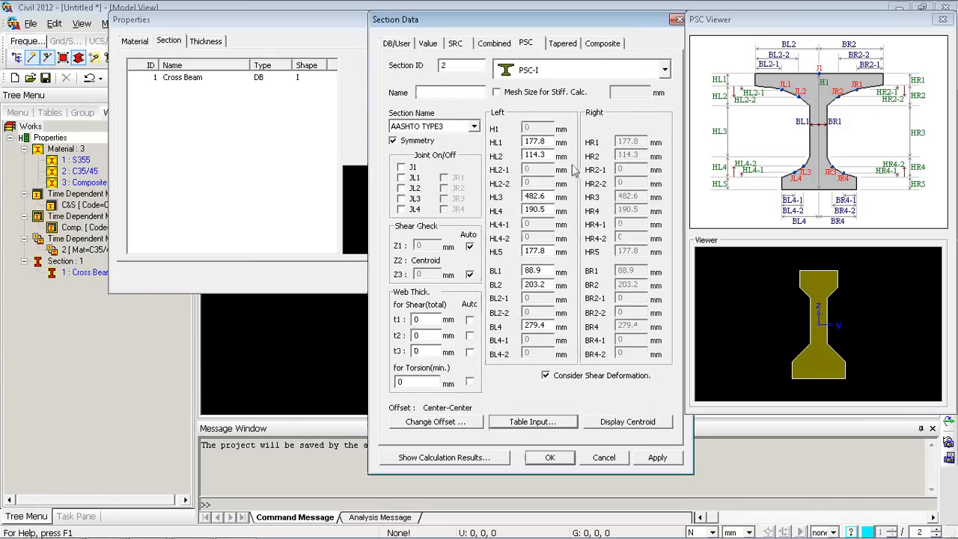
Switch the PSC section shape to PSC-Value and examine its Asy, Asz, Ixx, Iyy and Izz property fields
click(572, 75)
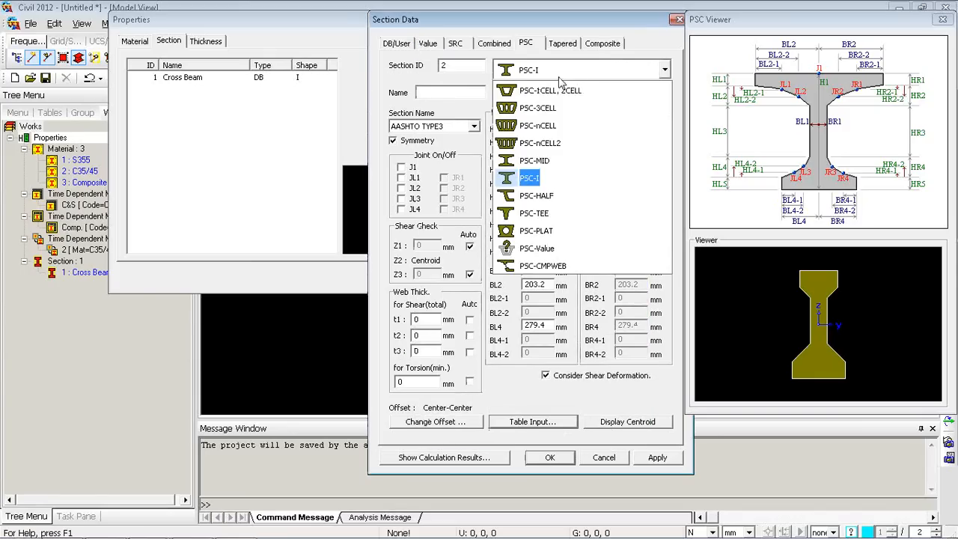
click(535, 249)
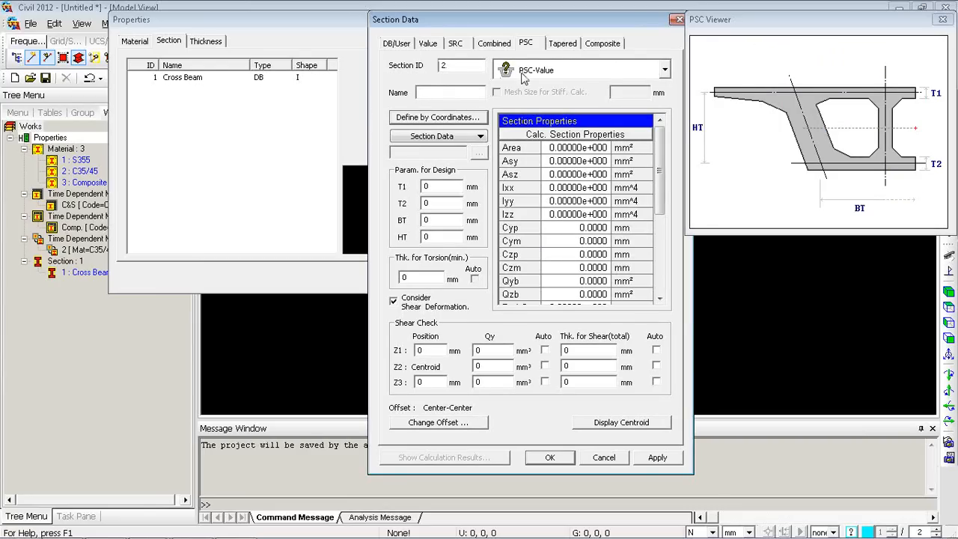
click(571, 160)
click(573, 175)
click(572, 188)
click(572, 201)
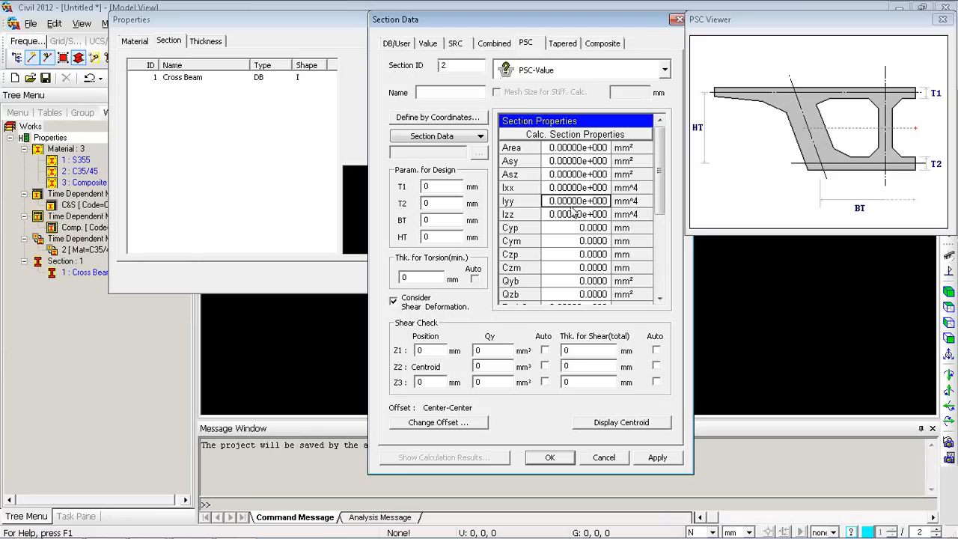
click(569, 214)
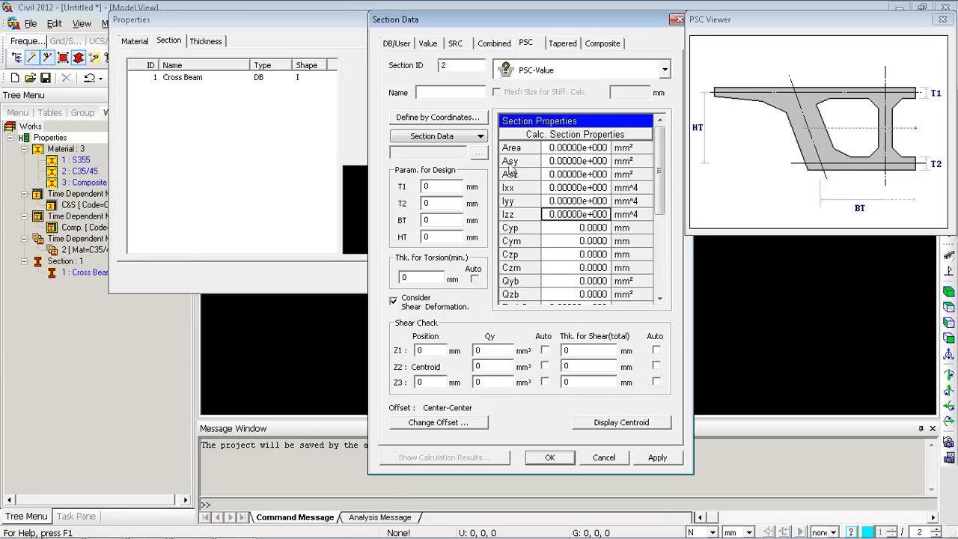
Try defining the PSC-Value section by coordinates, entering Polygon 1 points at (0, 0) and (1500, 0) mm
click(452, 118)
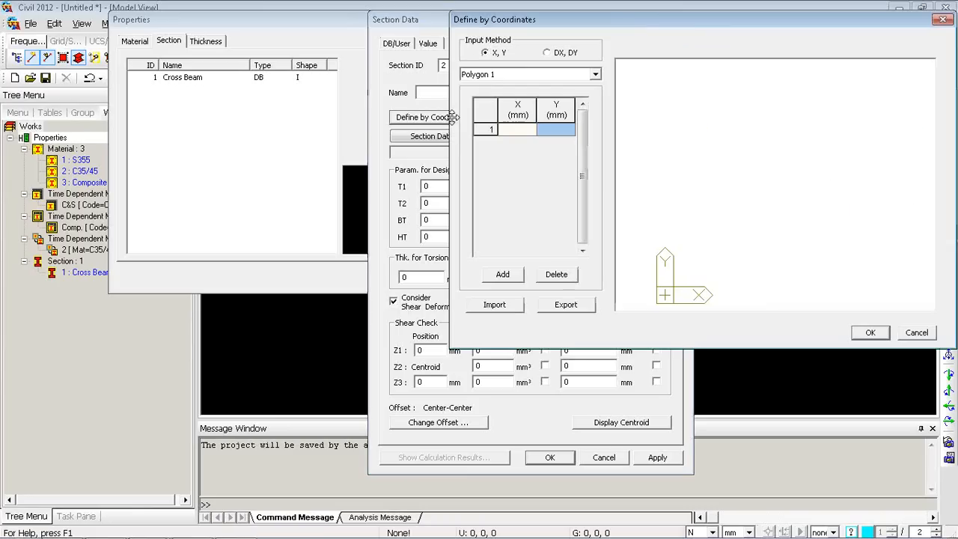
click(527, 132)
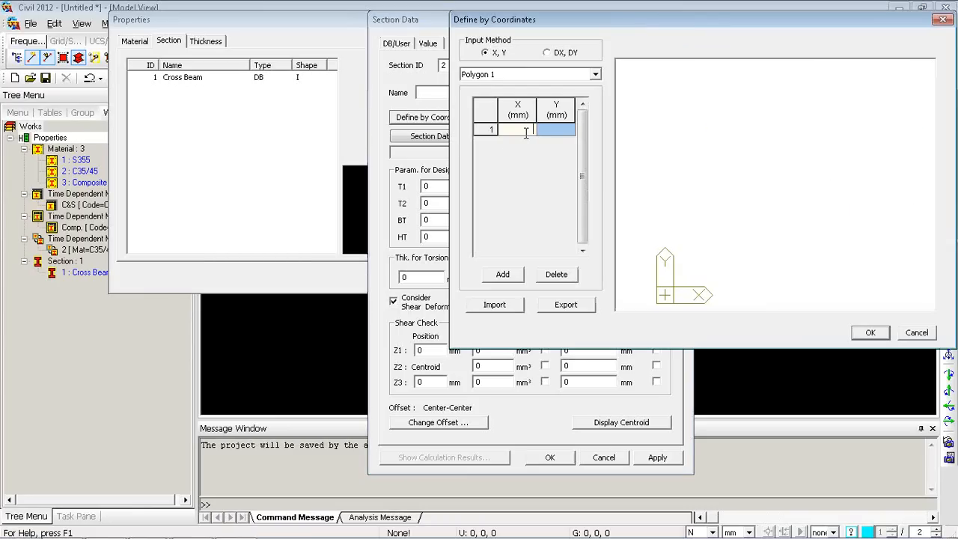
text(0)
click(552, 134)
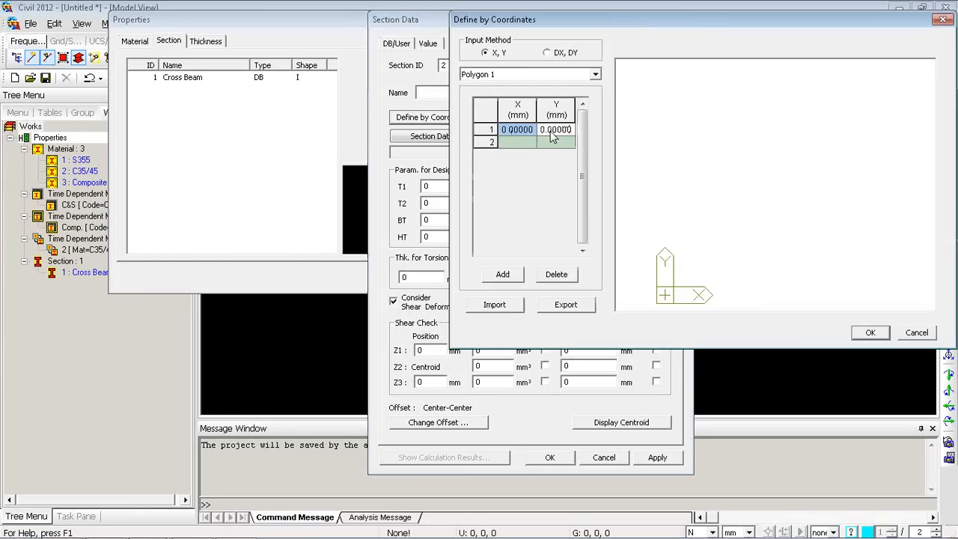
click(526, 143)
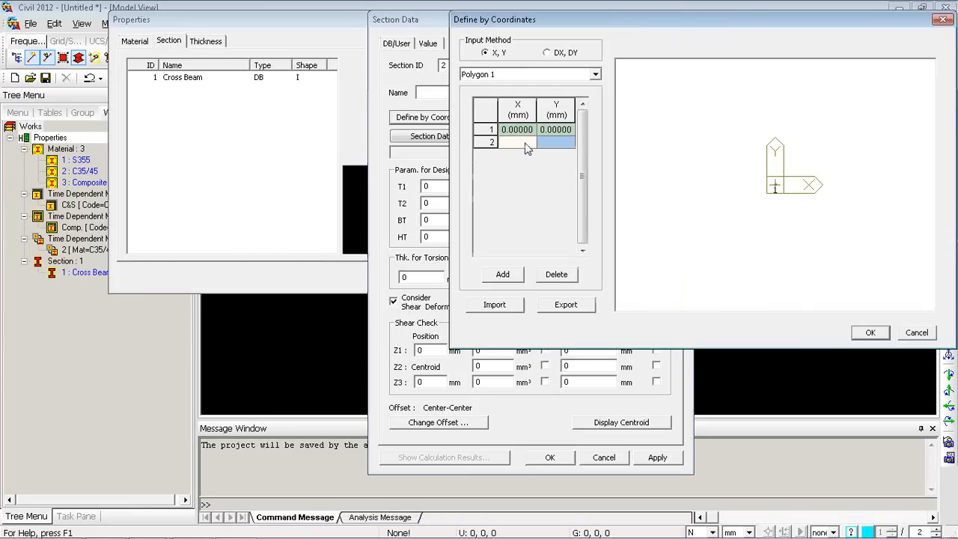
text(1500)
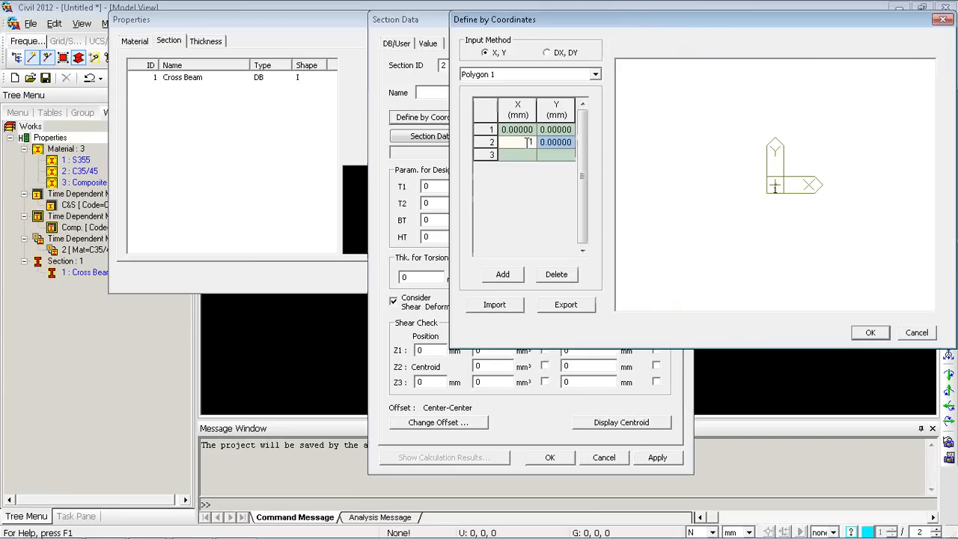
click(560, 141)
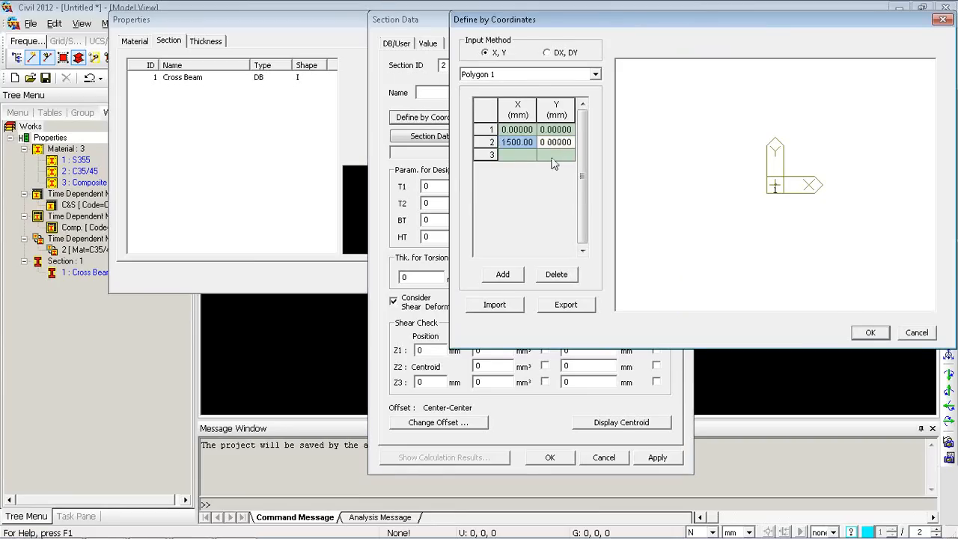
click(530, 158)
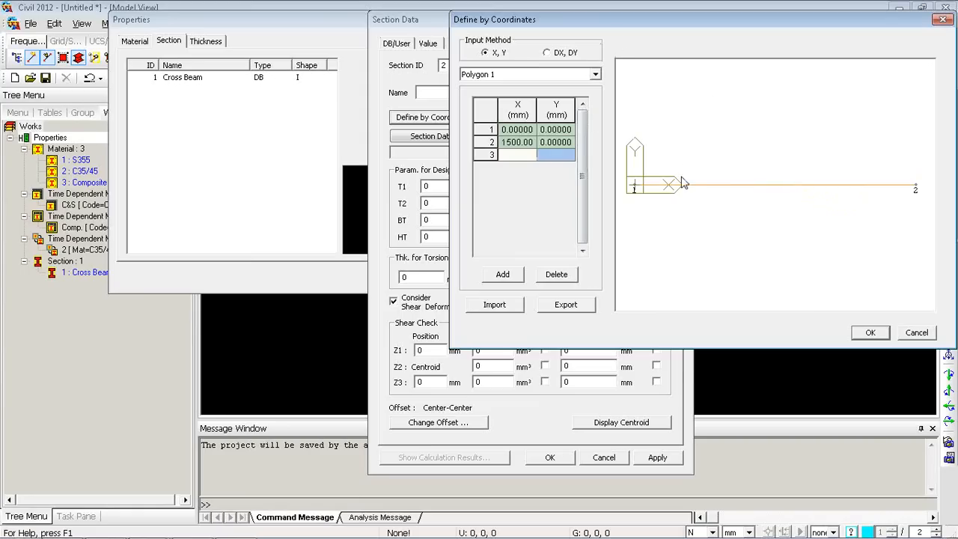
click(917, 332)
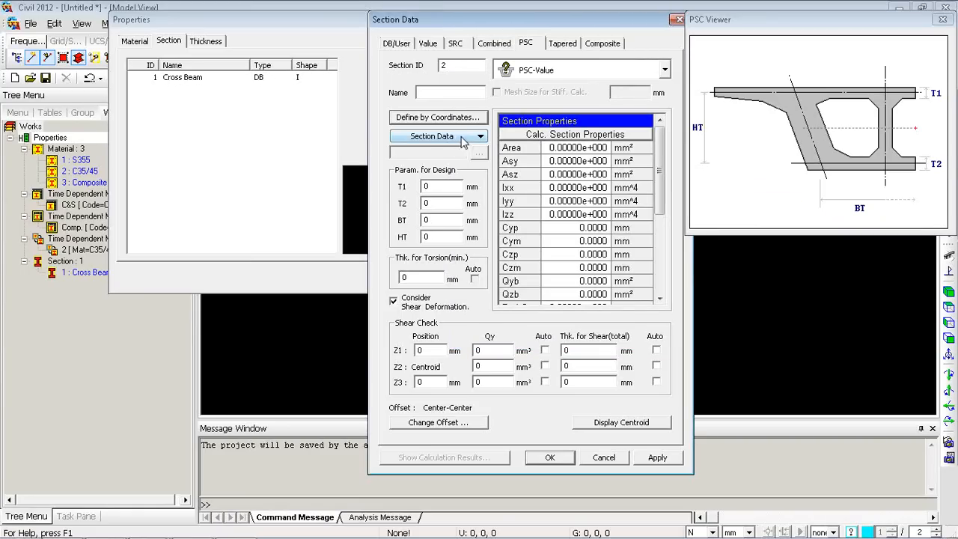
View the section data source options for the PSC-Value section and the list of available PSC shapes
click(463, 142)
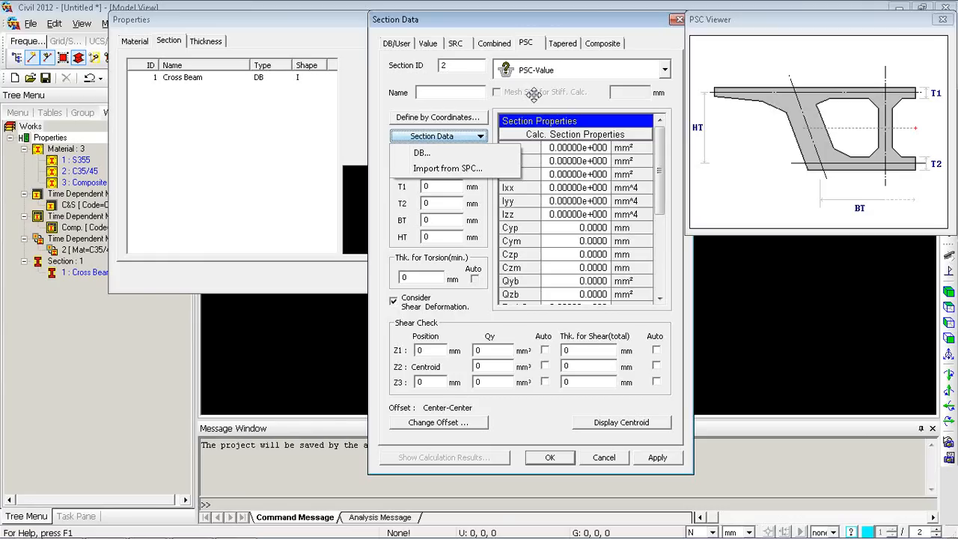
click(534, 95)
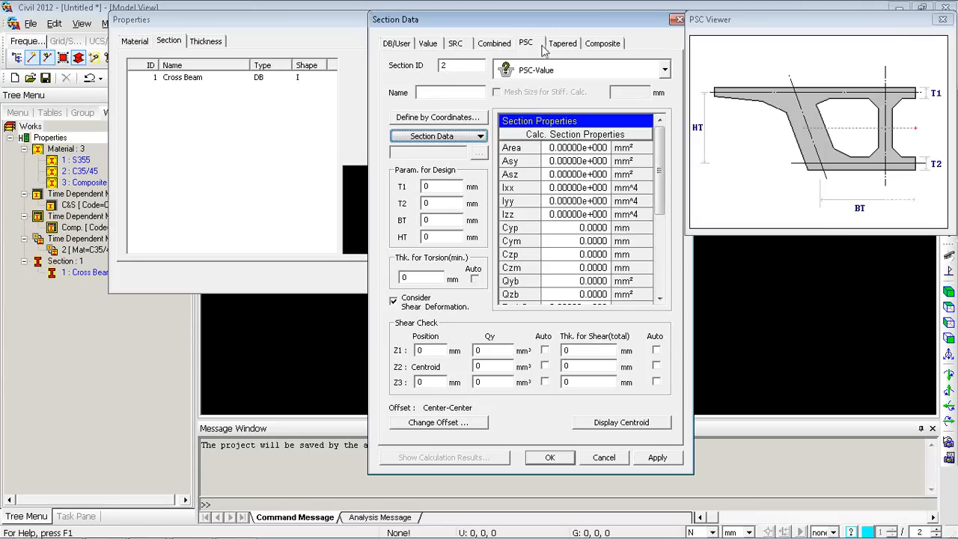
click(565, 69)
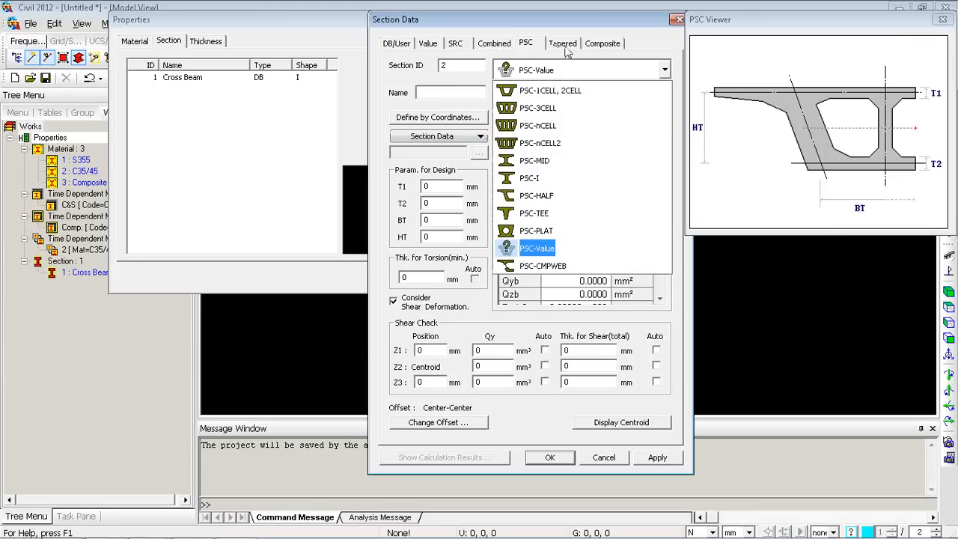
Switch to the tapered section definition and view its list of available shapes
click(566, 46)
click(564, 45)
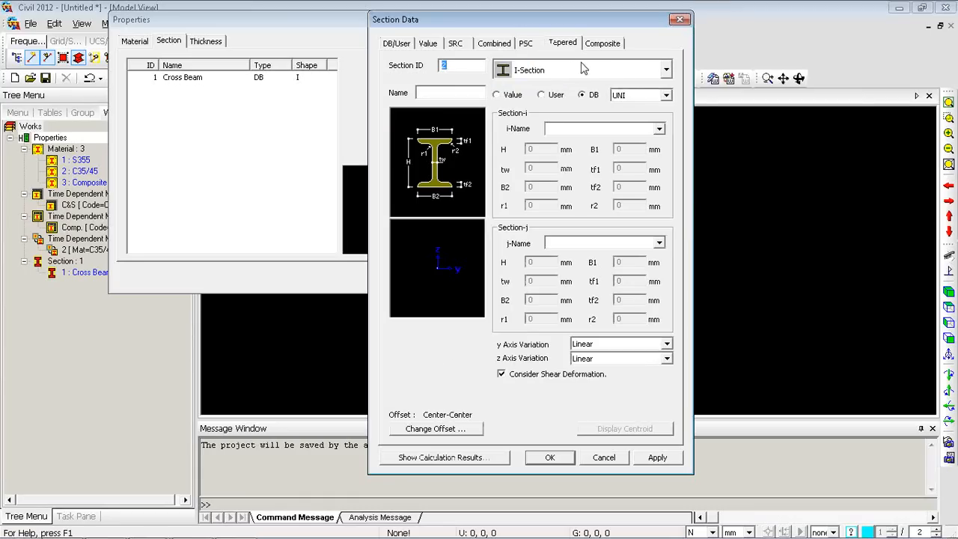
click(583, 70)
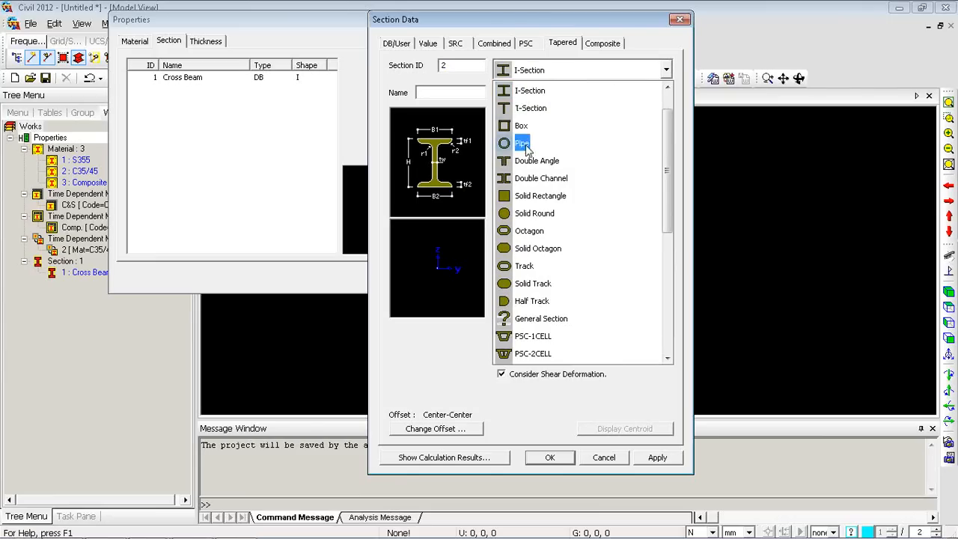
Switch the tapered section shape to Solid Rectangle and view its end-i and end-j size fields and y-axis variation options
click(525, 199)
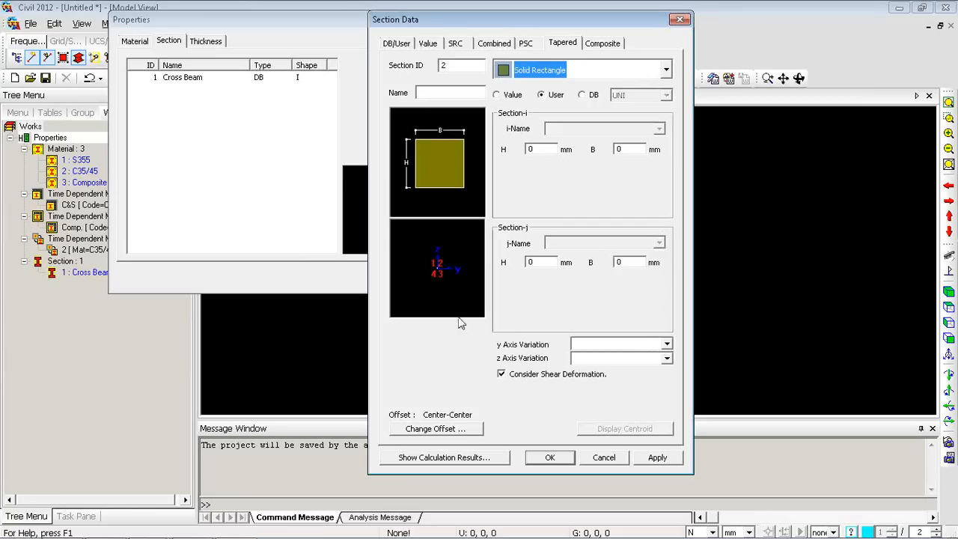
click(536, 149)
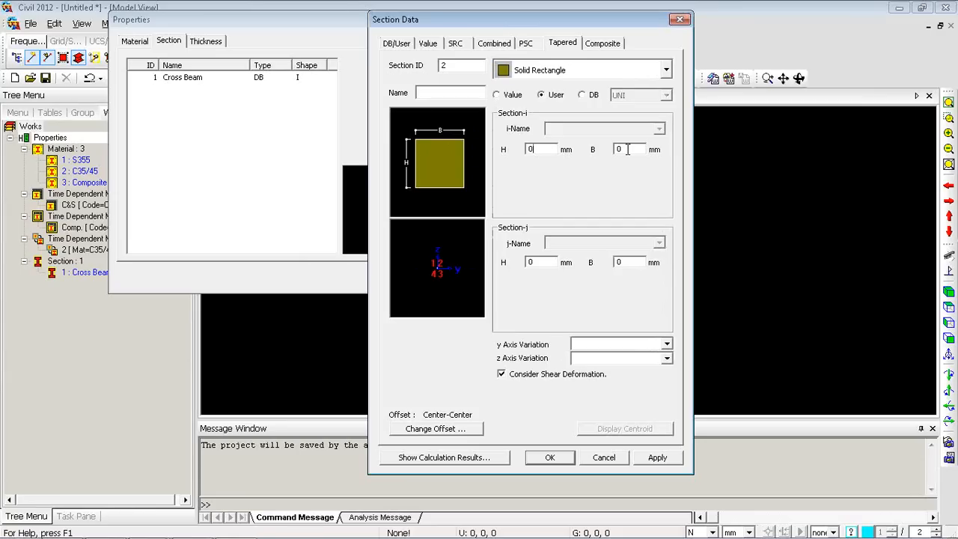
click(618, 262)
click(667, 343)
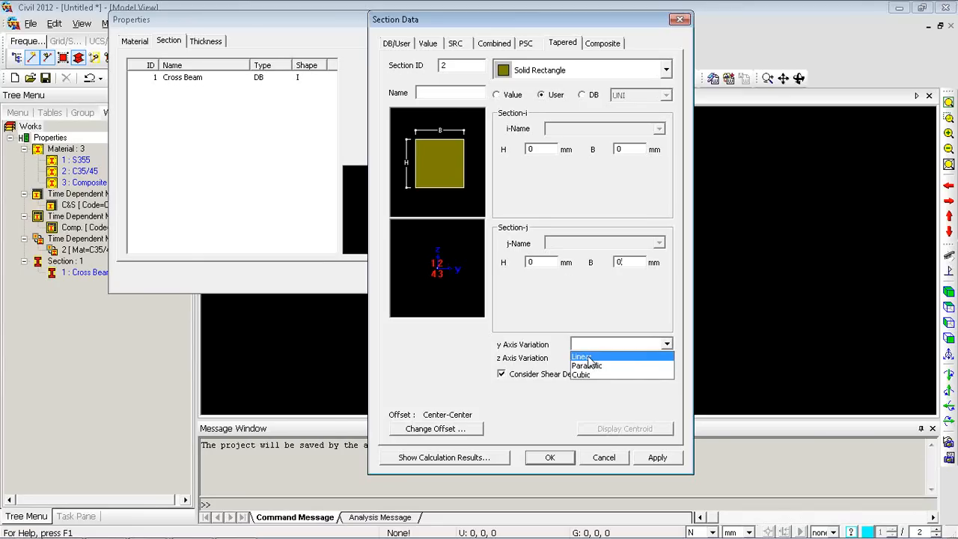
click(592, 321)
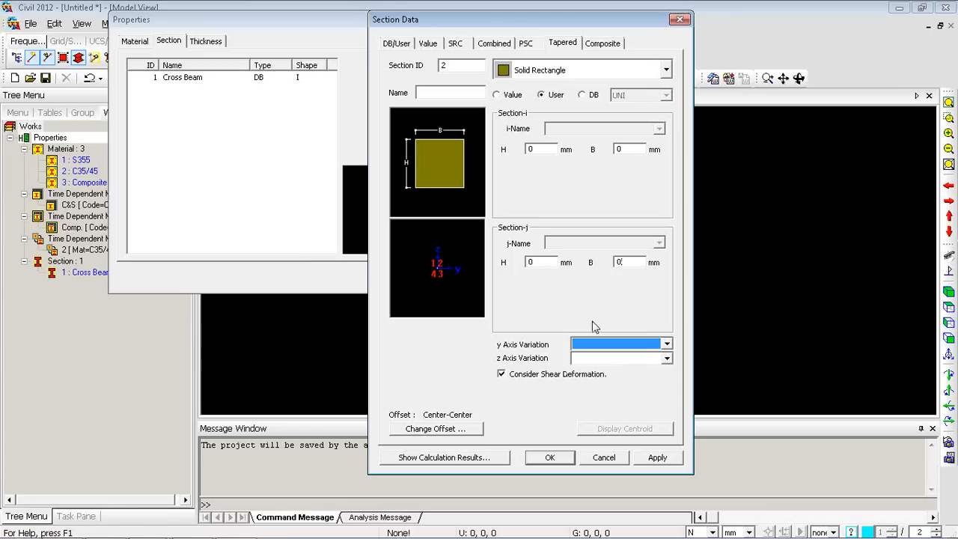
Switch to the composite section definition and view the Composite-General and Composite-I section types
click(602, 43)
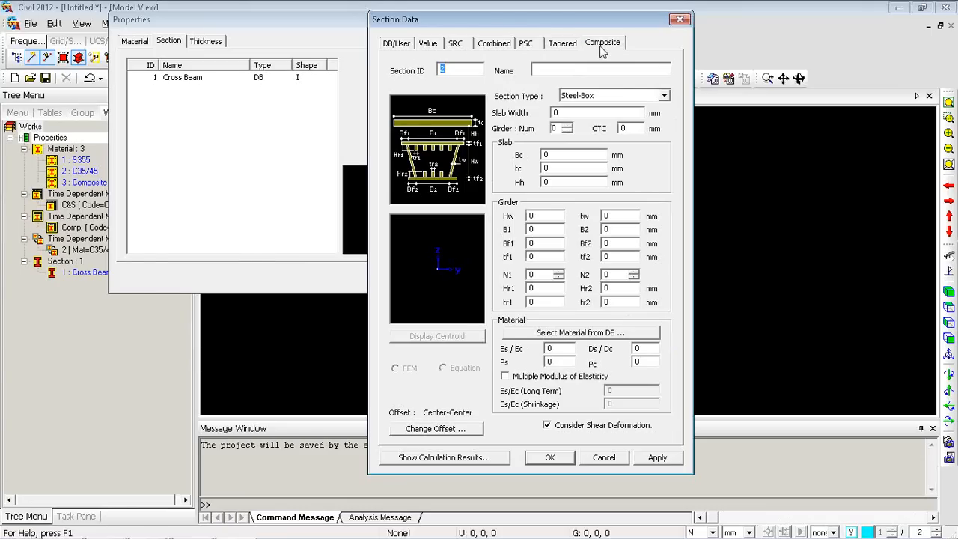
click(613, 94)
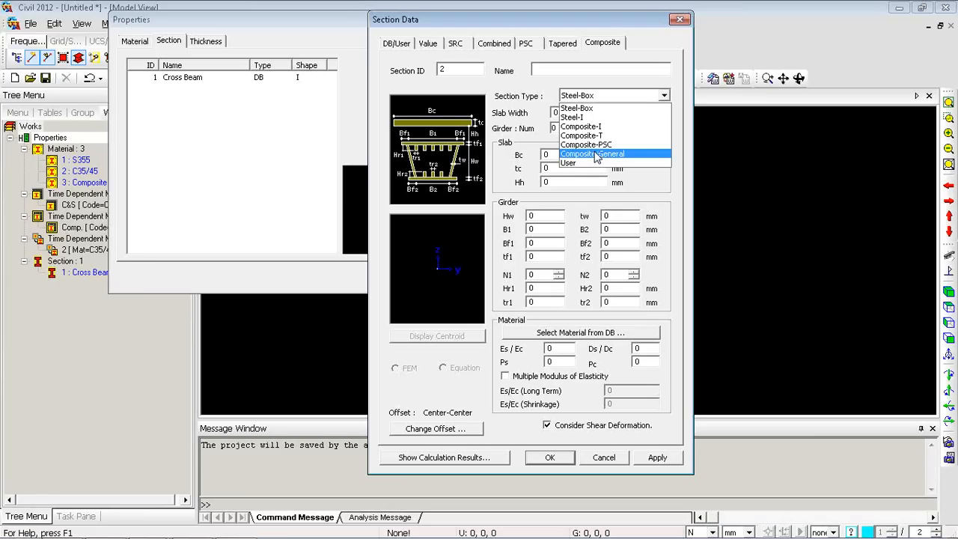
click(595, 154)
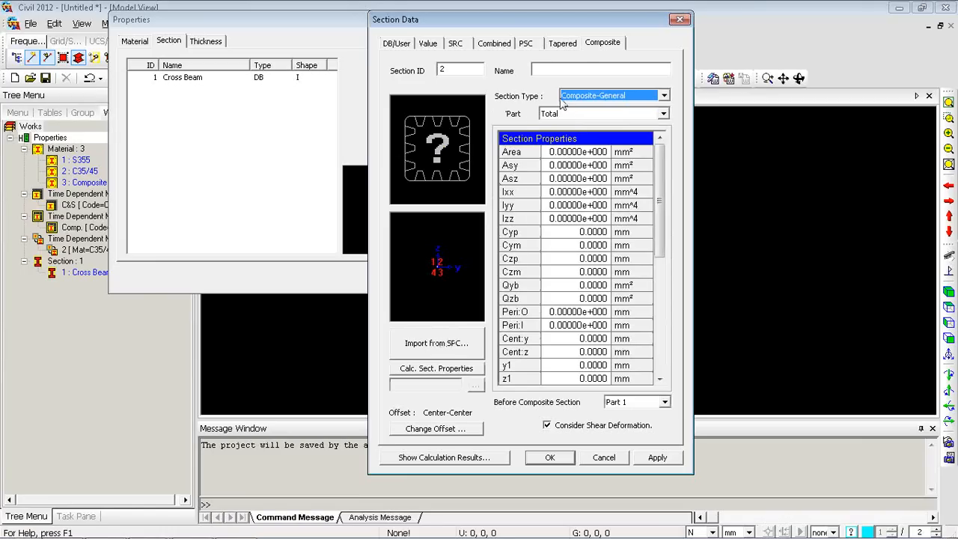
click(584, 68)
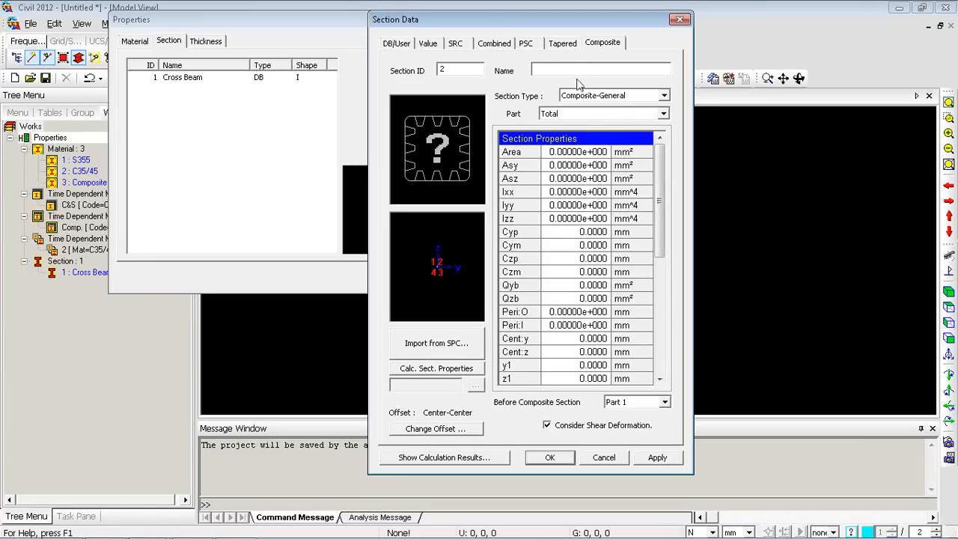
click(610, 96)
click(590, 126)
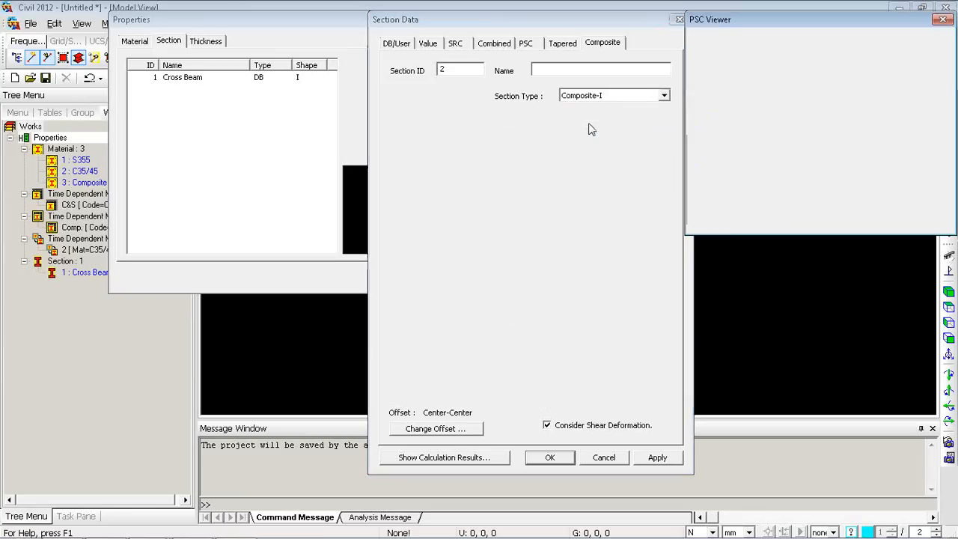
Set the composite section type to Steel-I and name the section "Main girders"
click(599, 96)
click(591, 118)
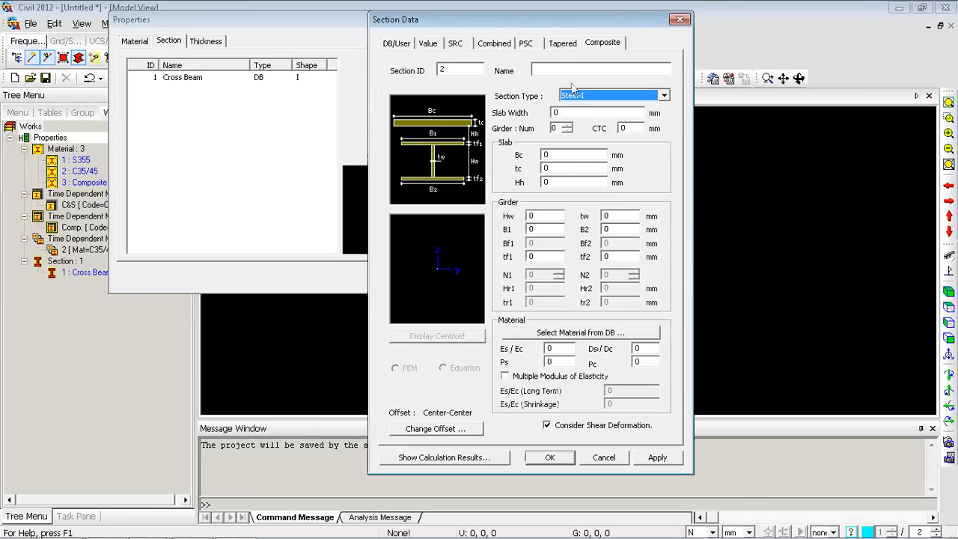
click(569, 71)
text(Main)
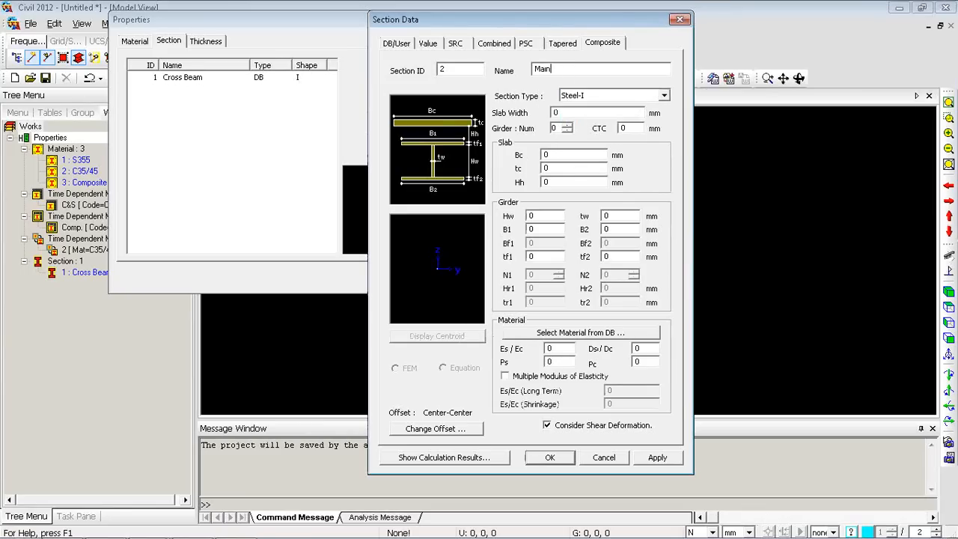
text( girders)
Set the slab width to 6000 mm with 2 girders at 3000 mm centre-to-centre spacing
double_click(555, 112)
text(600)
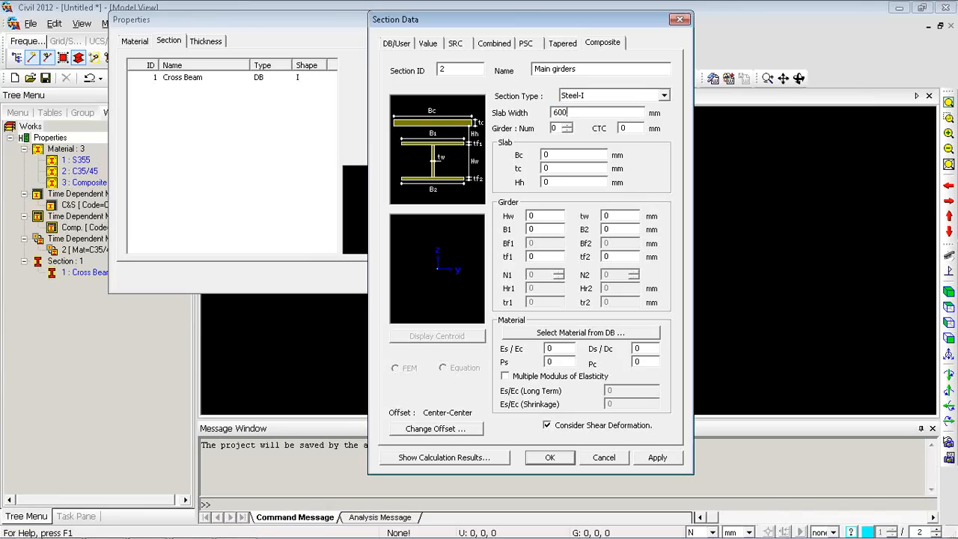
text(0)
click(569, 133)
text(2)
click(627, 128)
text(3000)
key(Tab)
drag(574, 112, 555, 112)
key(Tab)
Set the slab dimensions to Bc 3000 mm, tc 250 mm and Hh 25 mm
drag(552, 155, 545, 153)
text(3000)
key(Tab)
text(.250)
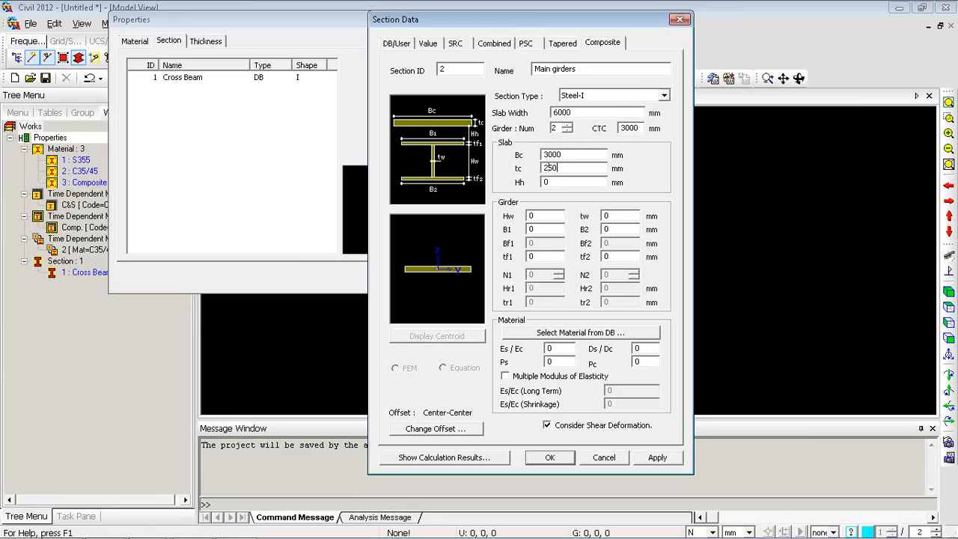
key(Tab)
text(25)
drag(553, 183, 545, 183)
Set the girder's web height Hw to 1000 mm, top flange width B1 to 500 mm and thickness tf1 to 50 mm
click(542, 216)
drag(542, 216, 511, 215)
text(1000)
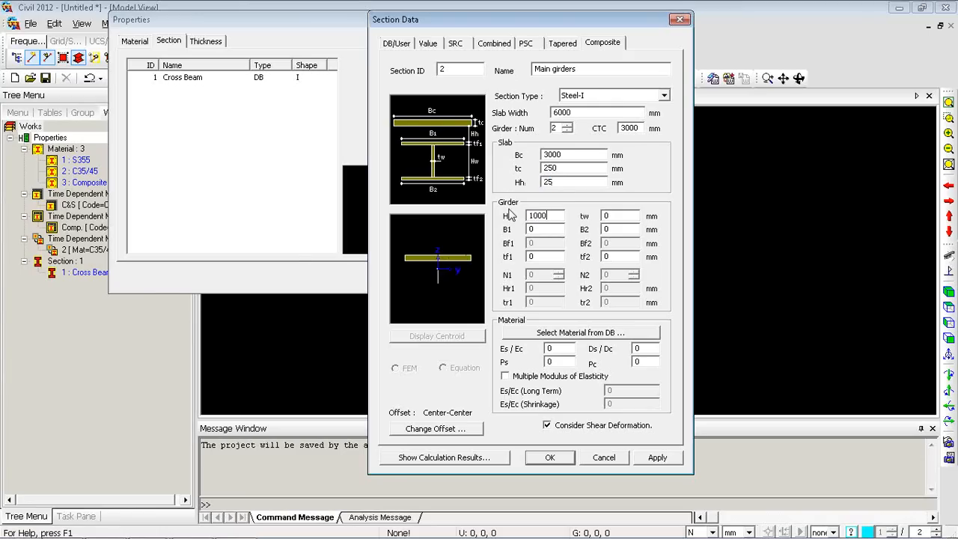
key(Tab)
key(Tab)
key(shift+Tab)
text(500)
key(Tab)
text(50)
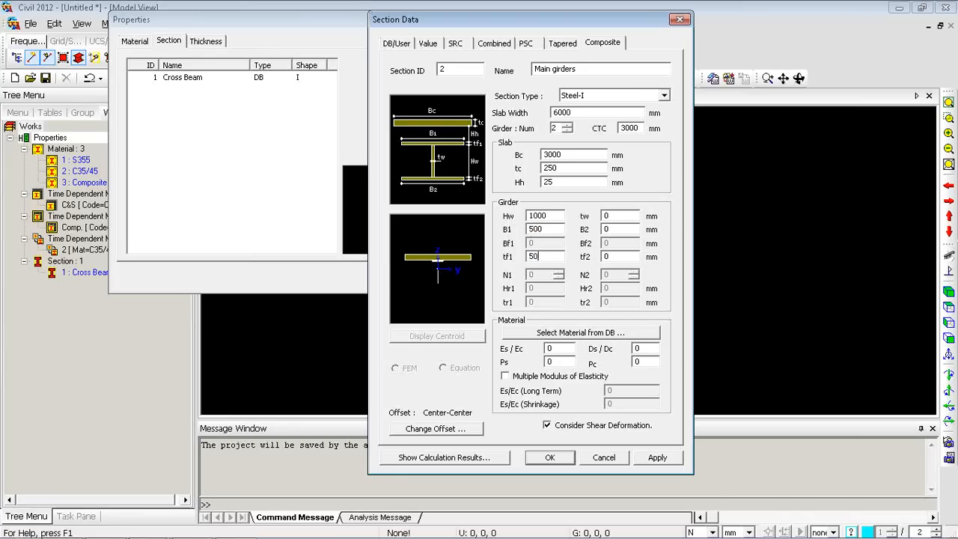
Set the girder's web thickness tw to 20 mm, bottom flange width B2 to 500 mm and thickness tf2 to 50 mm
key(Tab)
text(20)
key(Tab)
text(50)
Assign the section materials from the database: C35/45 concrete from EN04(RC) and a steel grade from EN05(S)
click(570, 333)
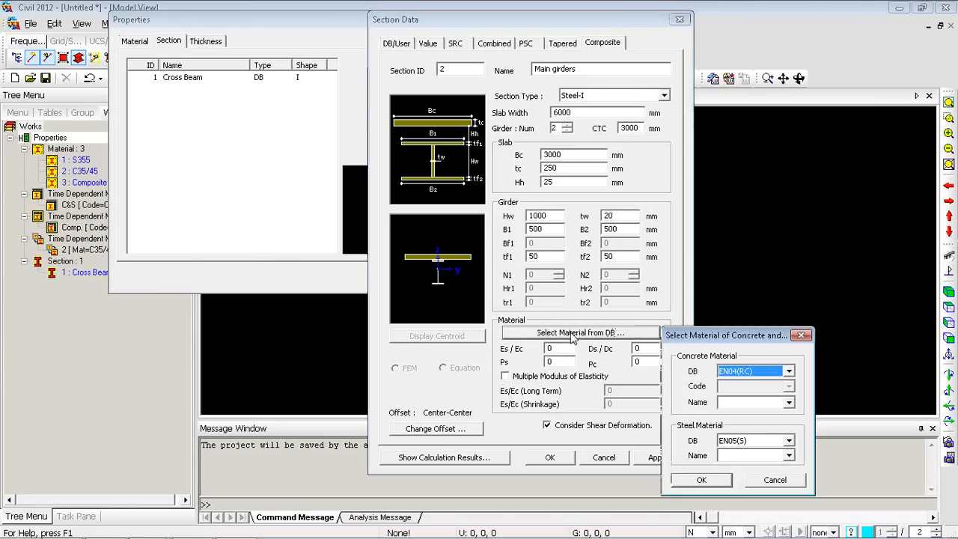
click(788, 403)
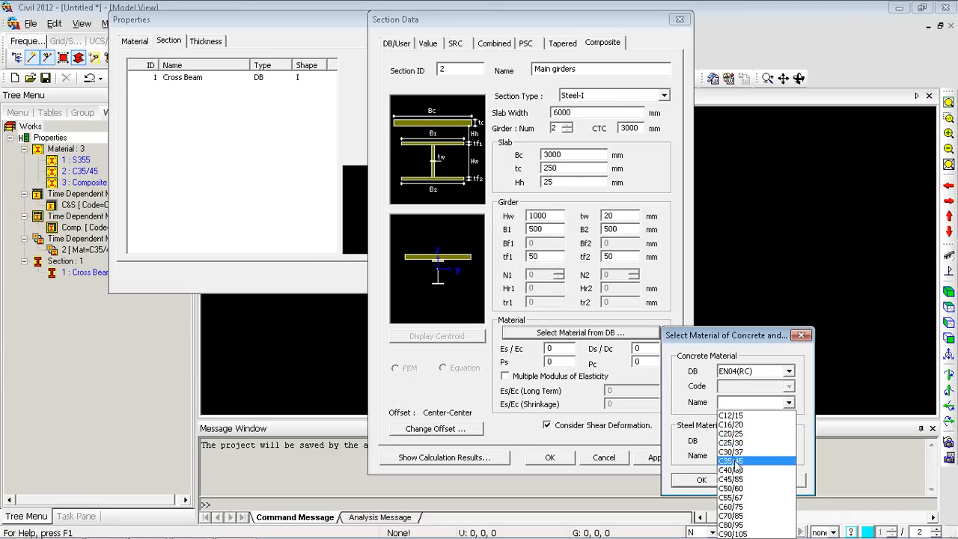
click(741, 461)
click(789, 456)
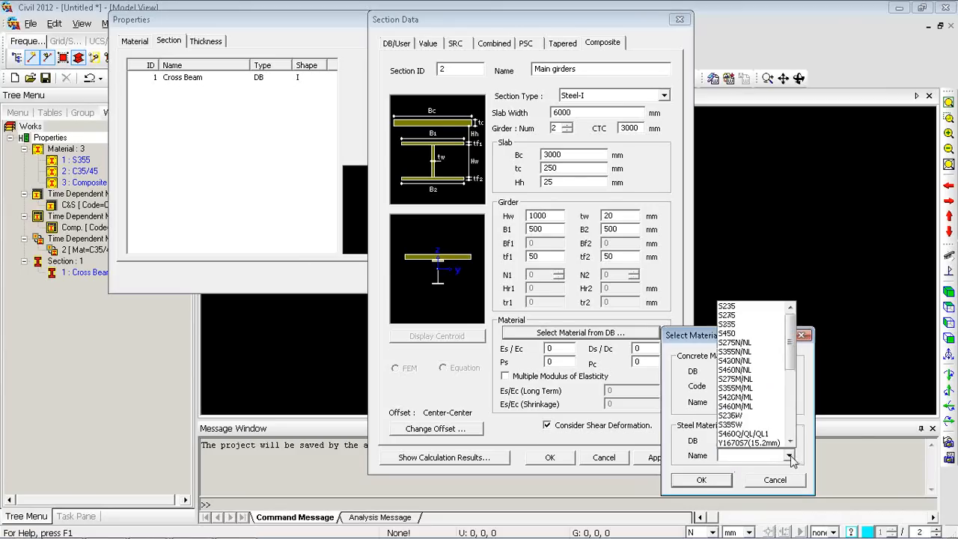
click(753, 333)
click(701, 480)
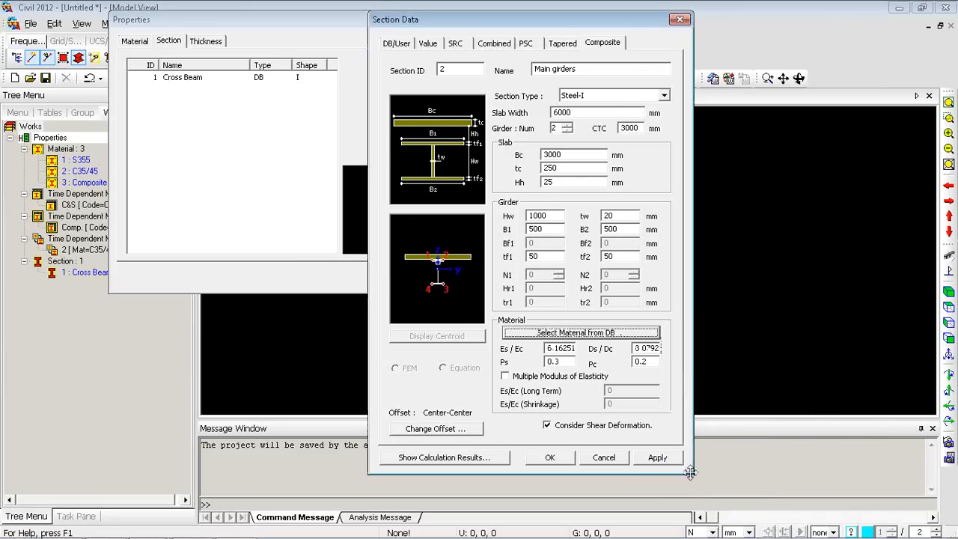
Examine the steel-to-concrete material ratios, Poisson's ratios and the calculated section properties before and after composite action
mouse_move(547, 349)
mouse_down()
mouse_move(586, 350)
mouse_move(533, 342)
mouse_up()
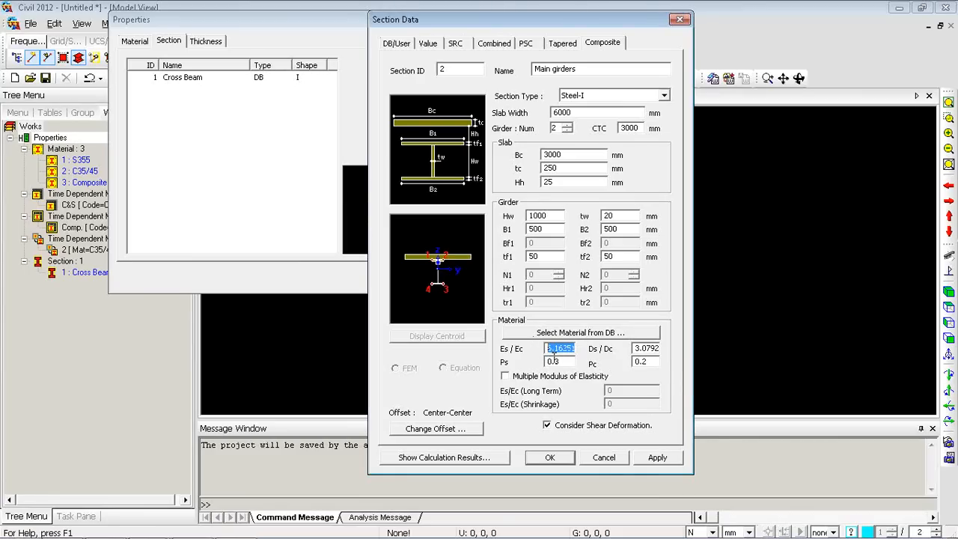
drag(635, 349, 660, 352)
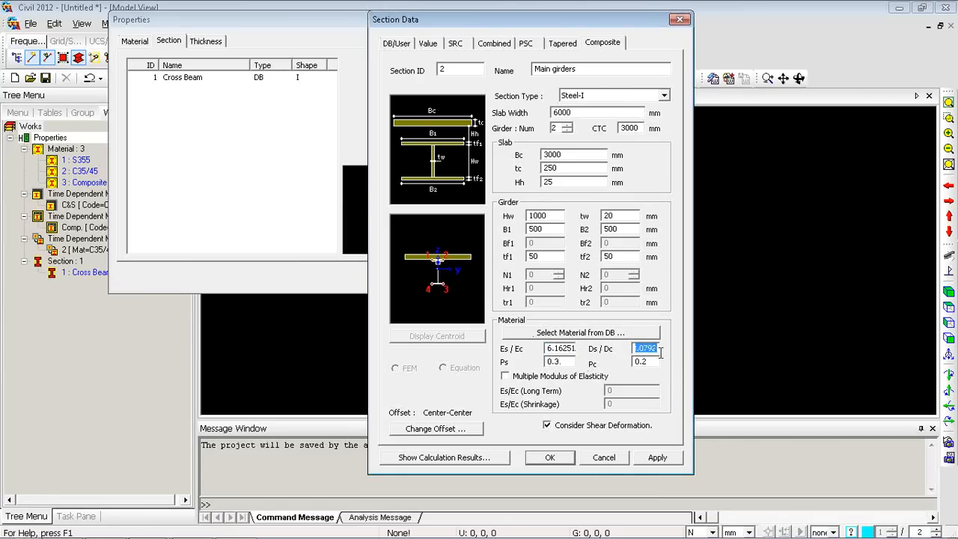
double_click(558, 361)
double_click(648, 363)
click(442, 457)
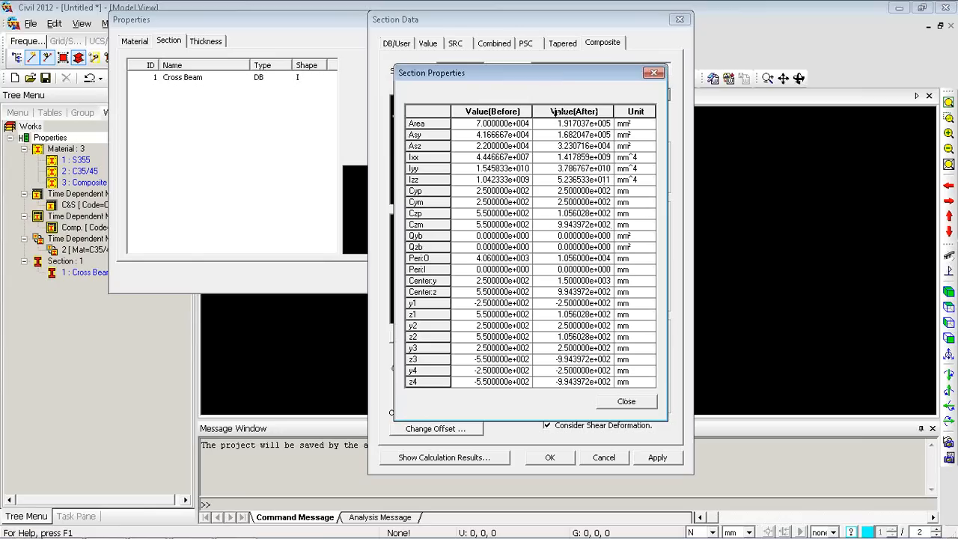
drag(555, 77, 814, 88)
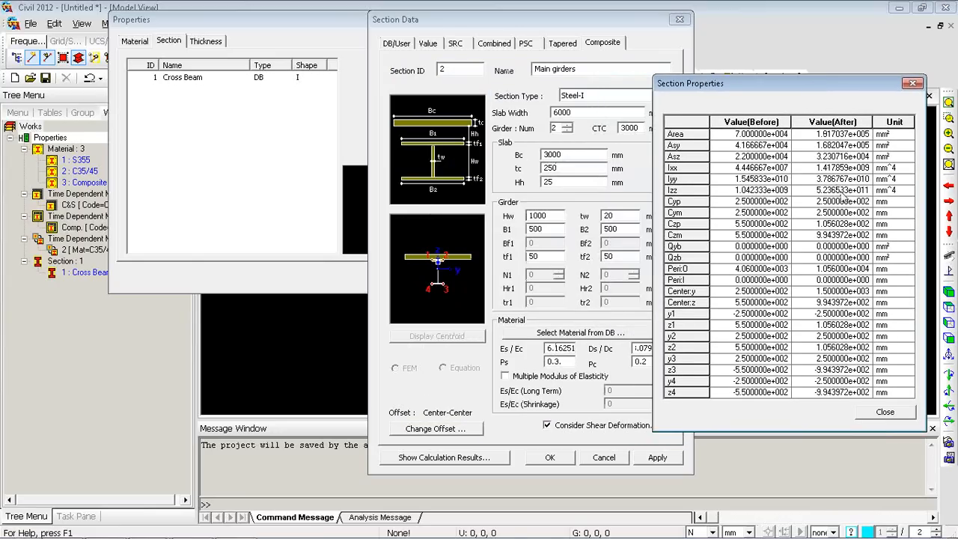
click(883, 412)
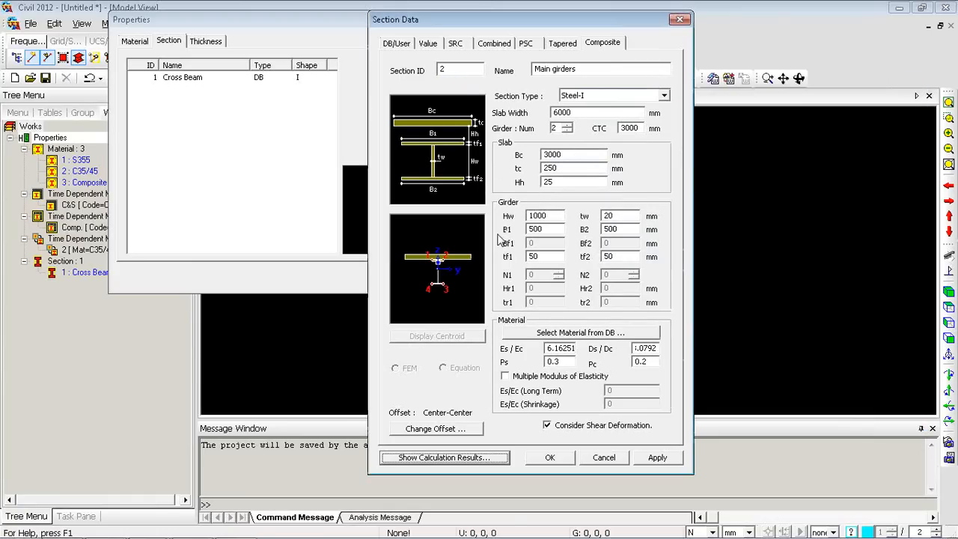
Save the Main girders composite section and finish editing the properties
click(551, 458)
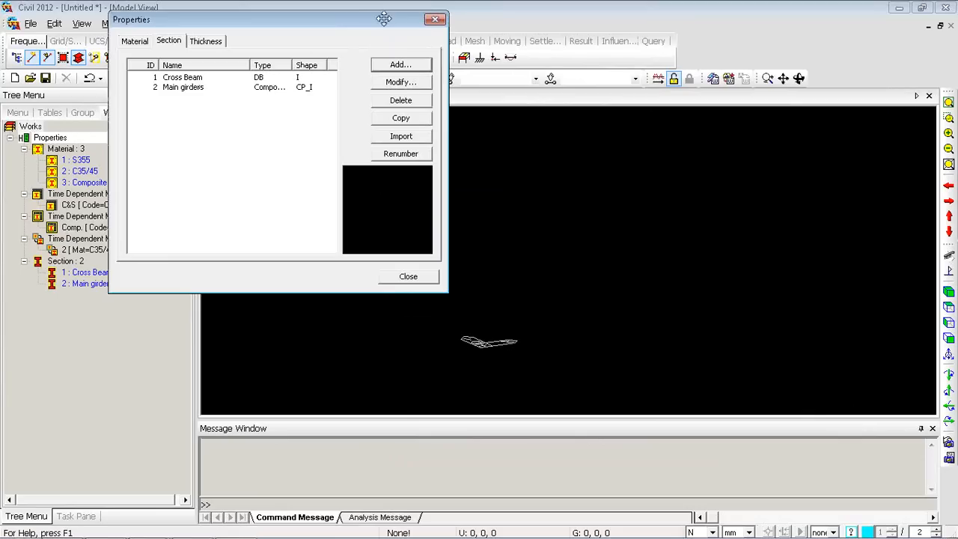
click(436, 20)
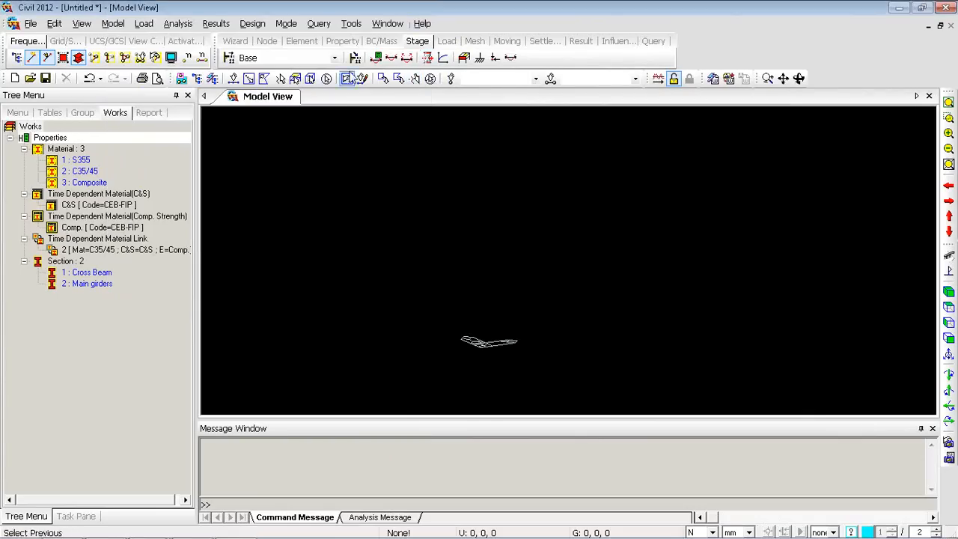
Open the Sectional Property Calculator and set its length unit to mm
click(351, 25)
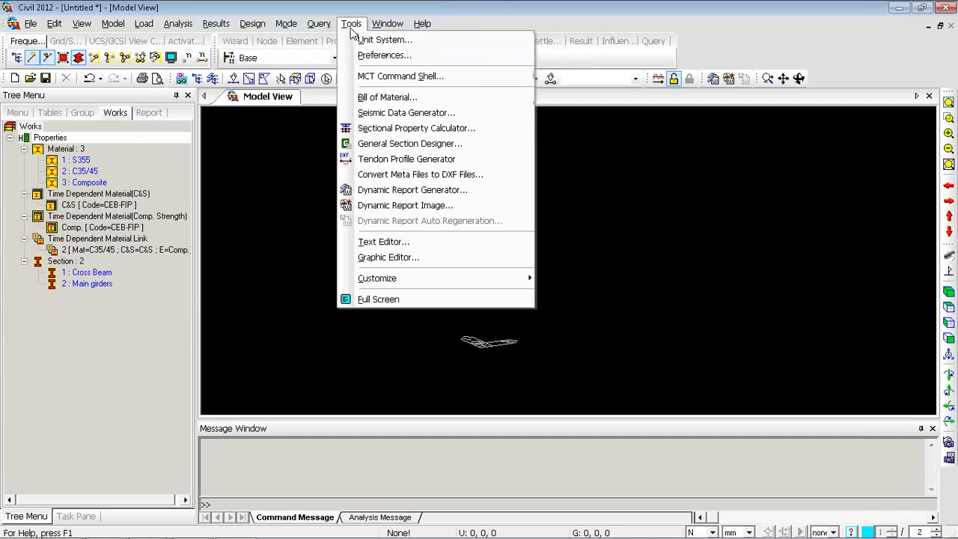
click(384, 128)
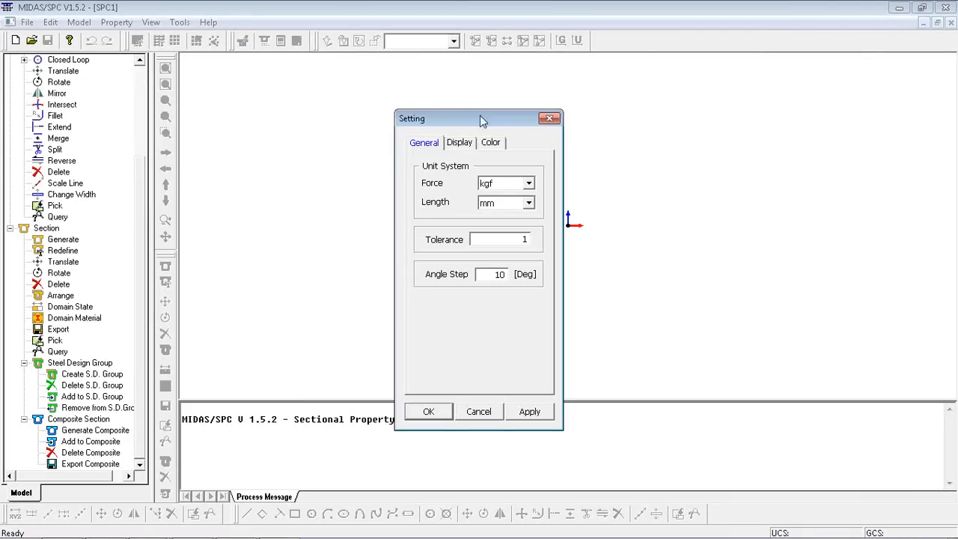
click(530, 203)
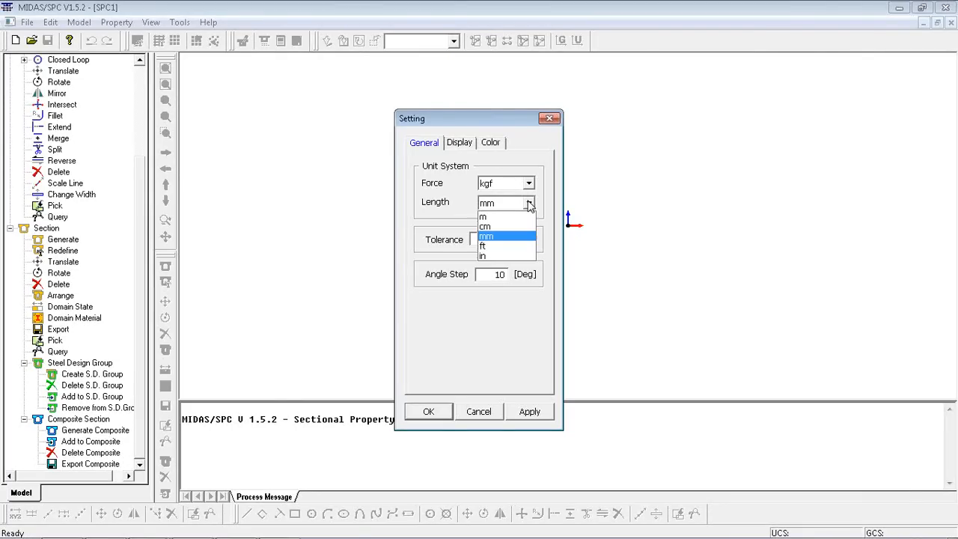
click(505, 217)
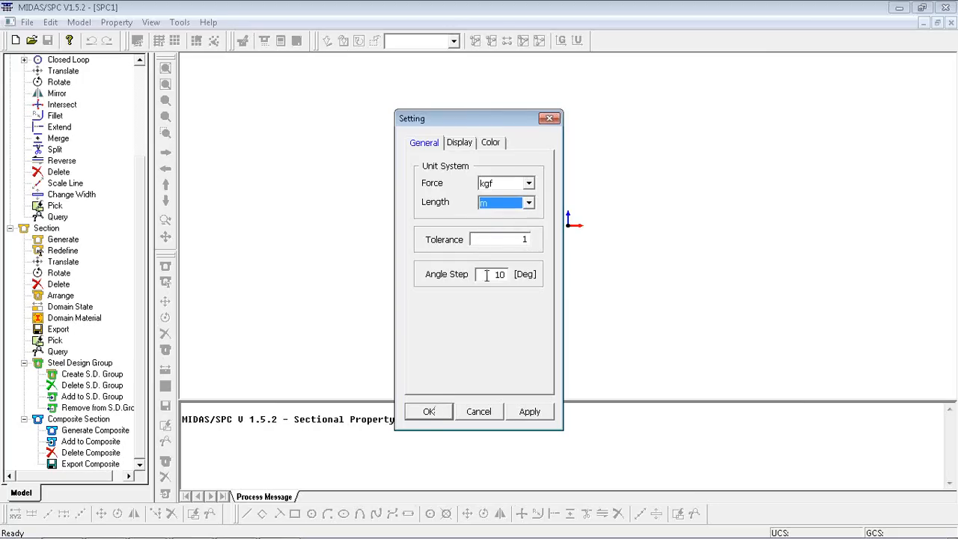
click(529, 206)
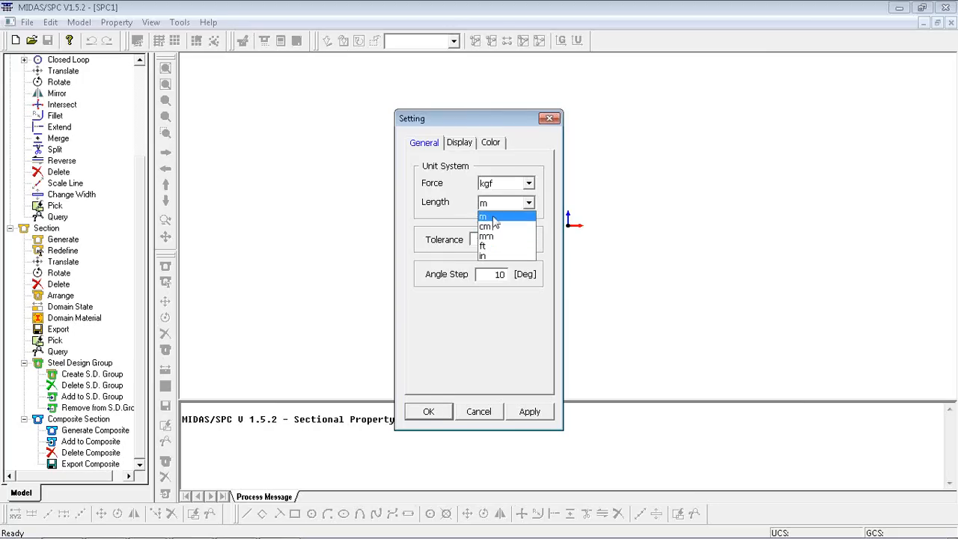
click(490, 237)
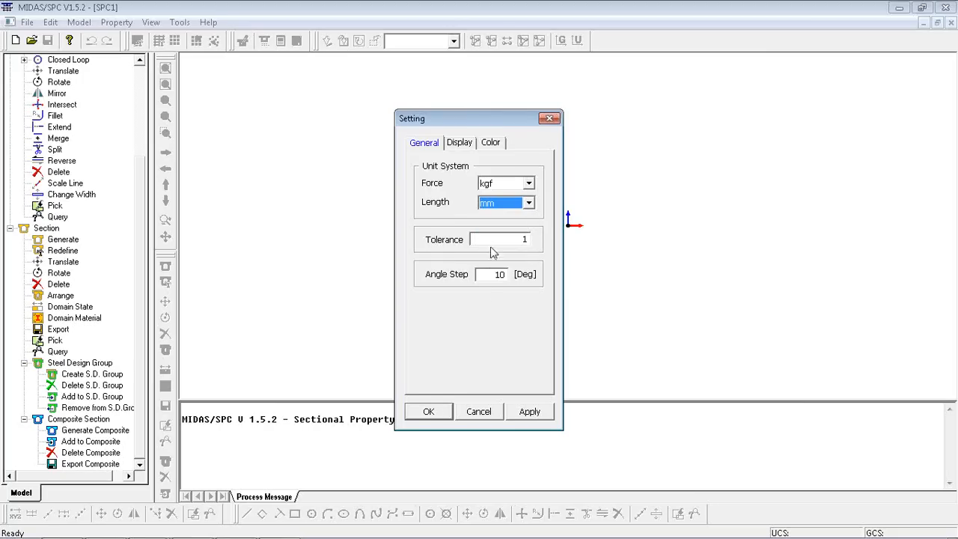
click(435, 410)
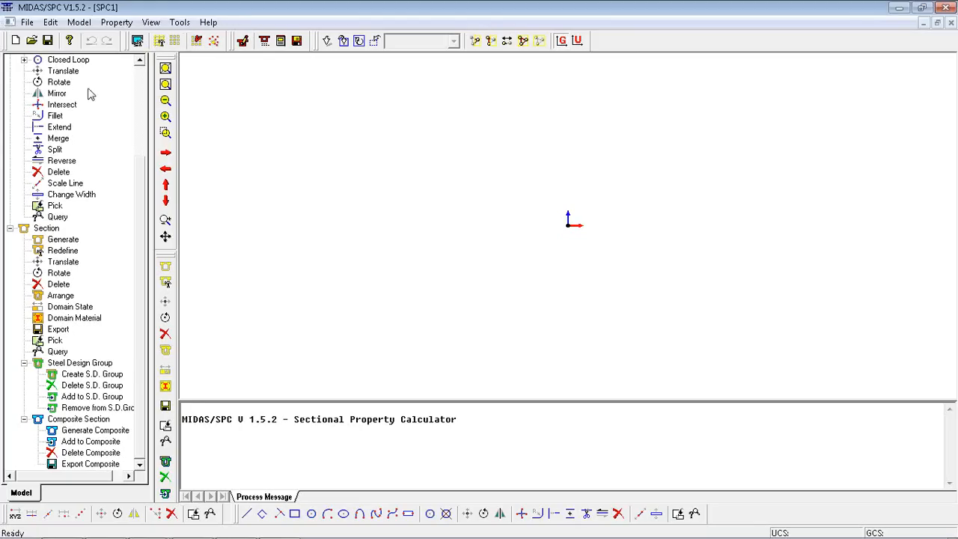
Display the drawing grid in the Sectional Property Calculator and view its file import options
drag(140, 169, 152, 74)
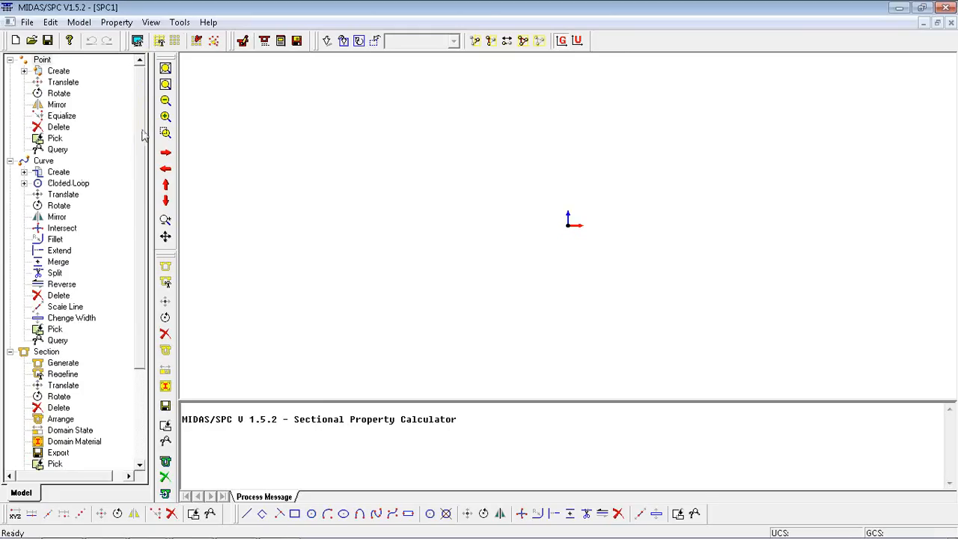
click(176, 41)
click(28, 23)
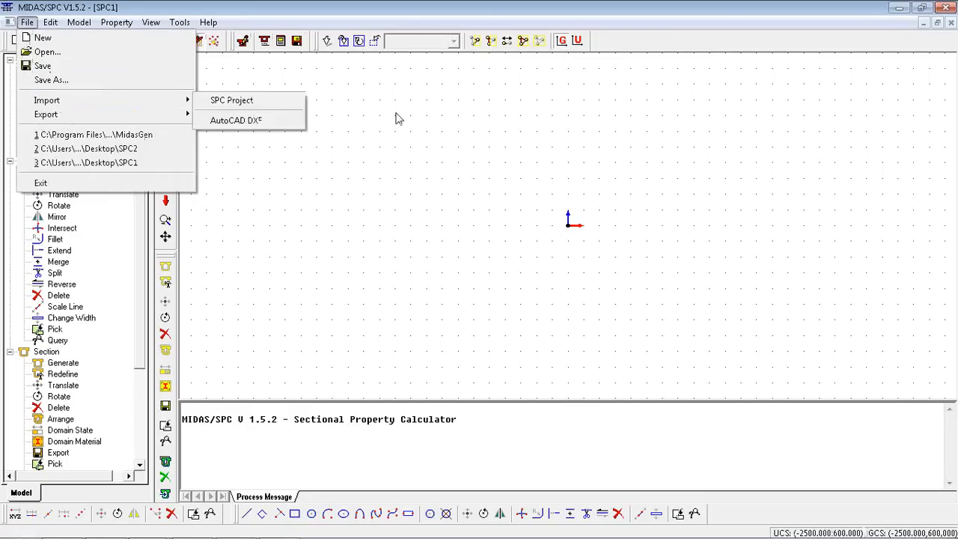
mouse_move(150, 100)
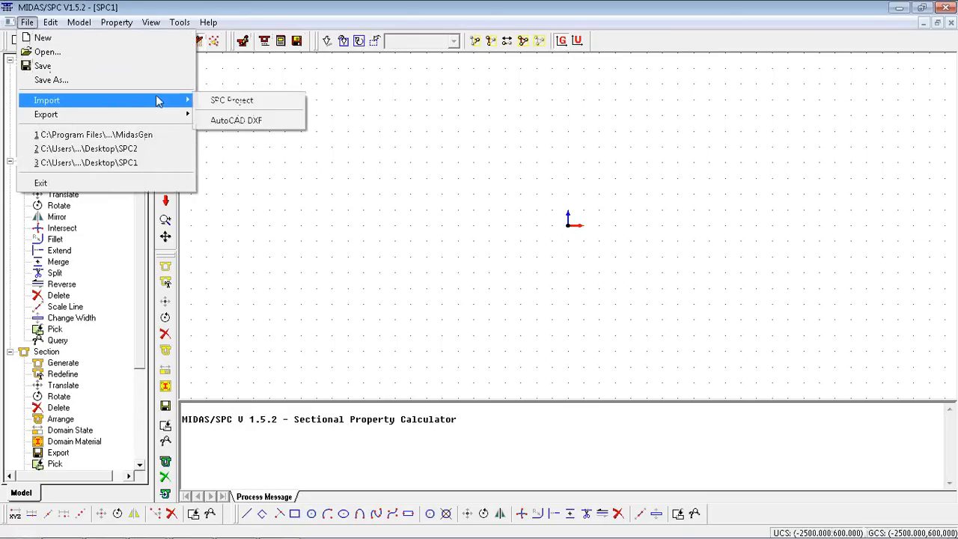
click(226, 123)
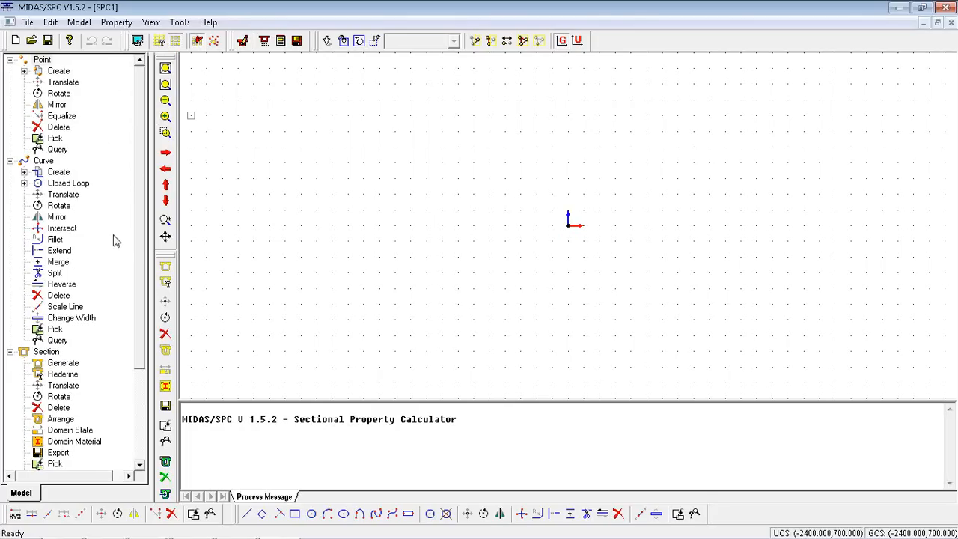
mouse_move(143, 241)
mouse_down()
mouse_move(130, 319)
mouse_move(145, 243)
mouse_up()
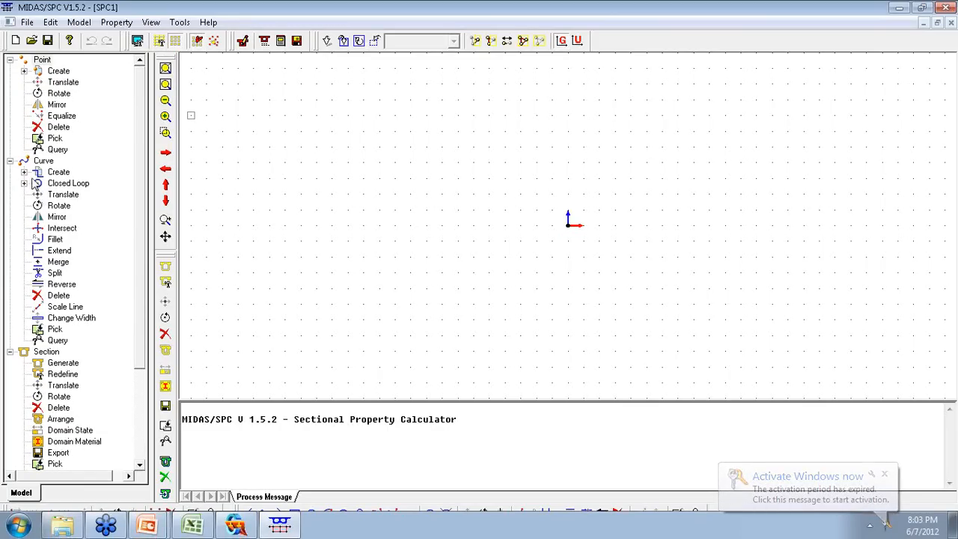
Review the available curve creation commands and start the Polyline command with its point, alignment and width settings
click(24, 172)
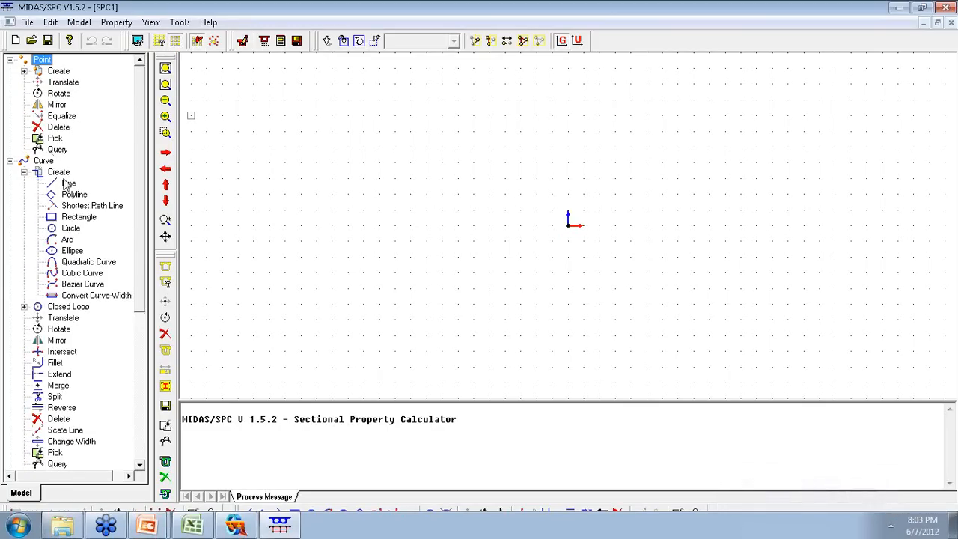
click(79, 22)
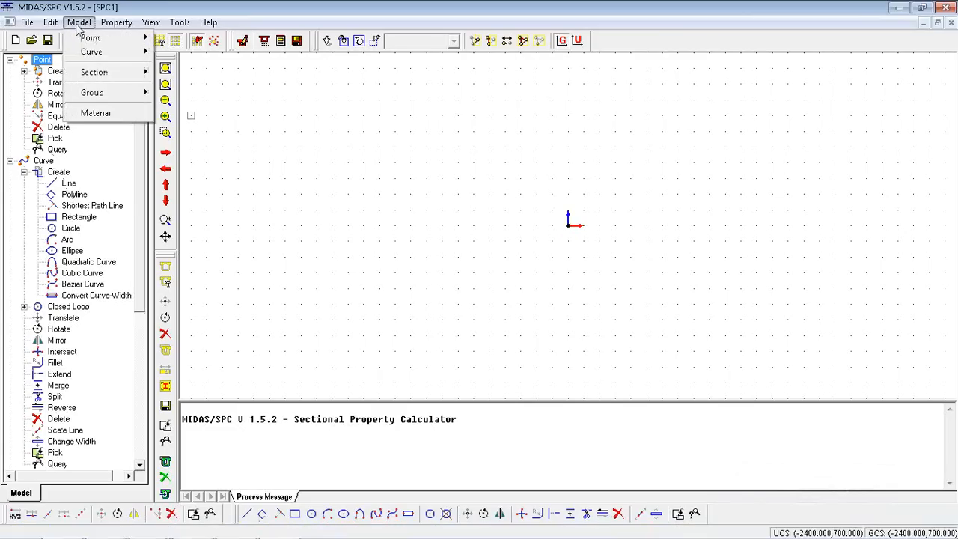
mouse_move(90, 51)
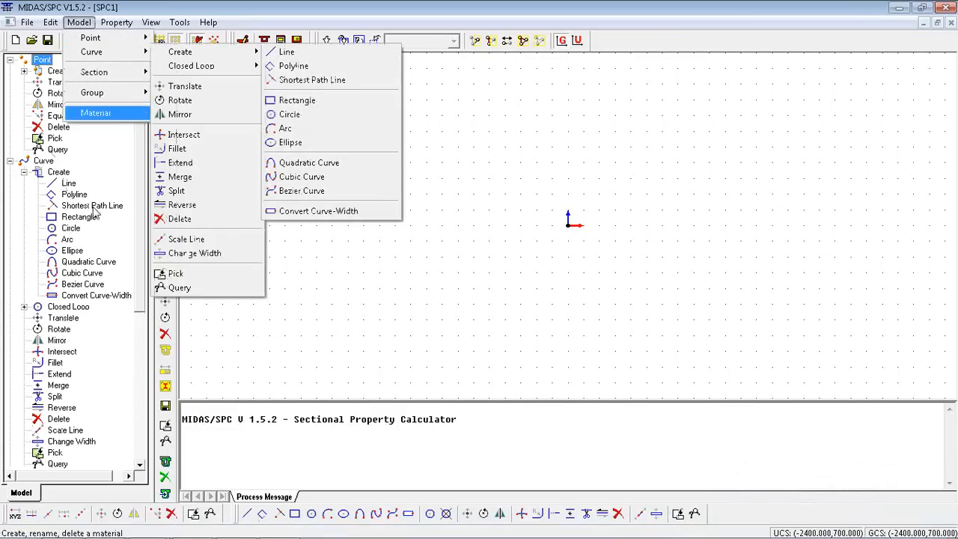
click(71, 194)
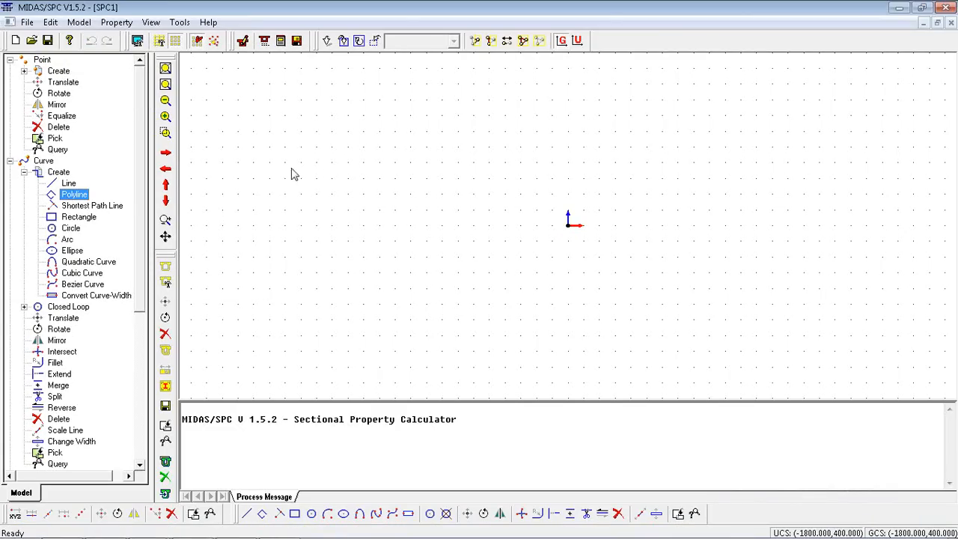
double_click(69, 196)
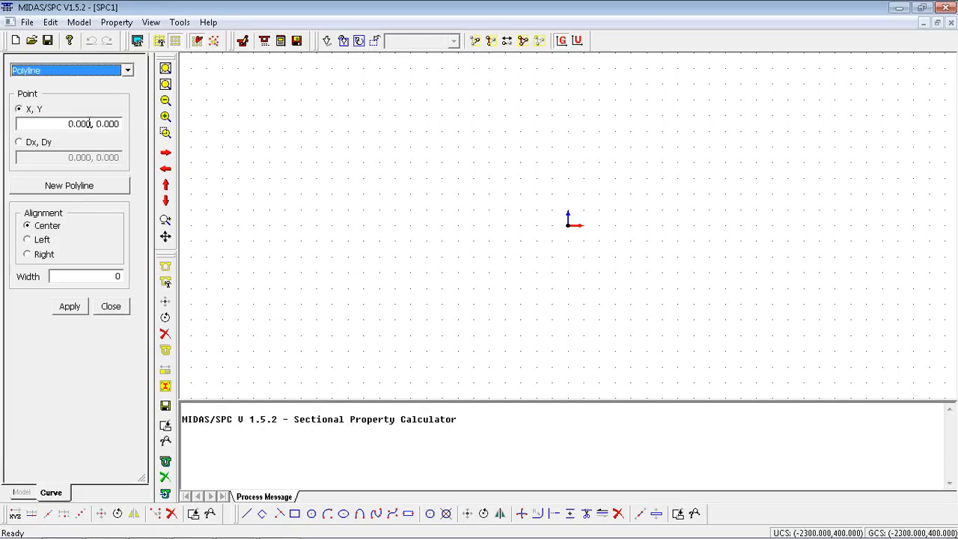
Draw a polyline from (-1700, 400) through (1800, 400), (1800, 200), (1300, 200), (1000, -400) and (700, -400) to (300, 200)
click(90, 124)
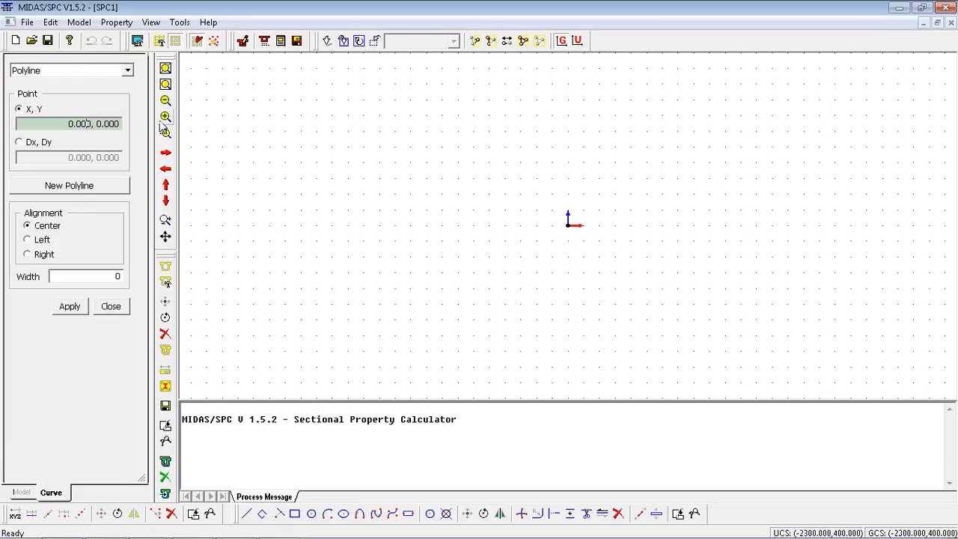
click(304, 166)
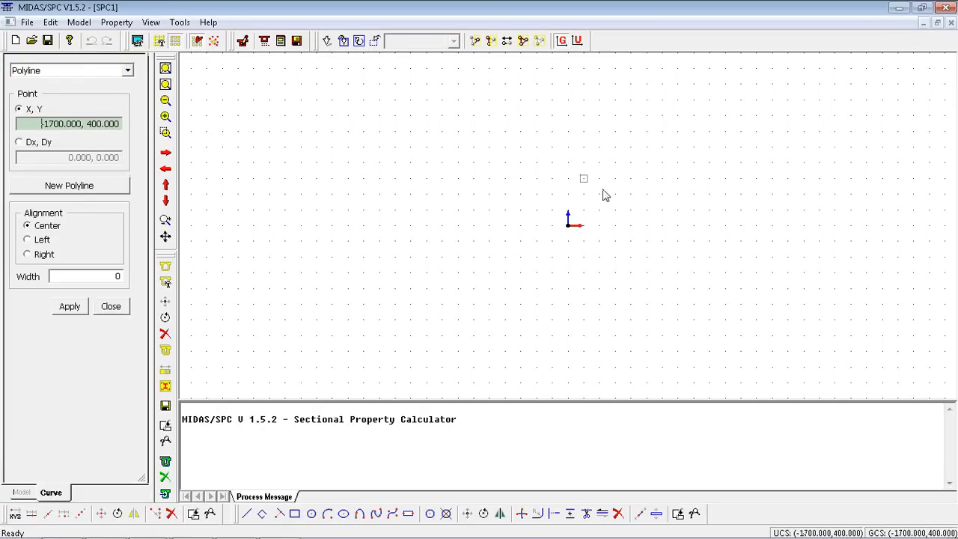
click(851, 163)
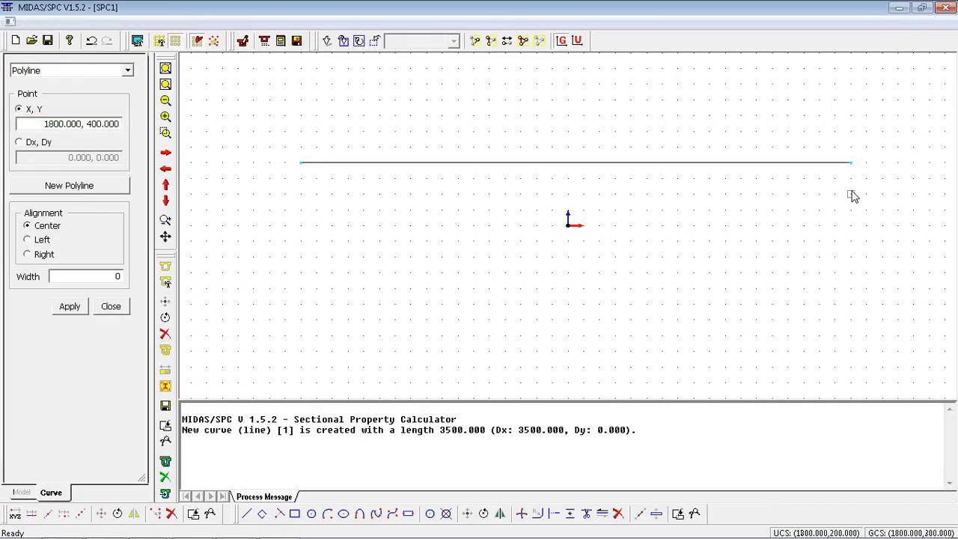
click(851, 194)
click(773, 194)
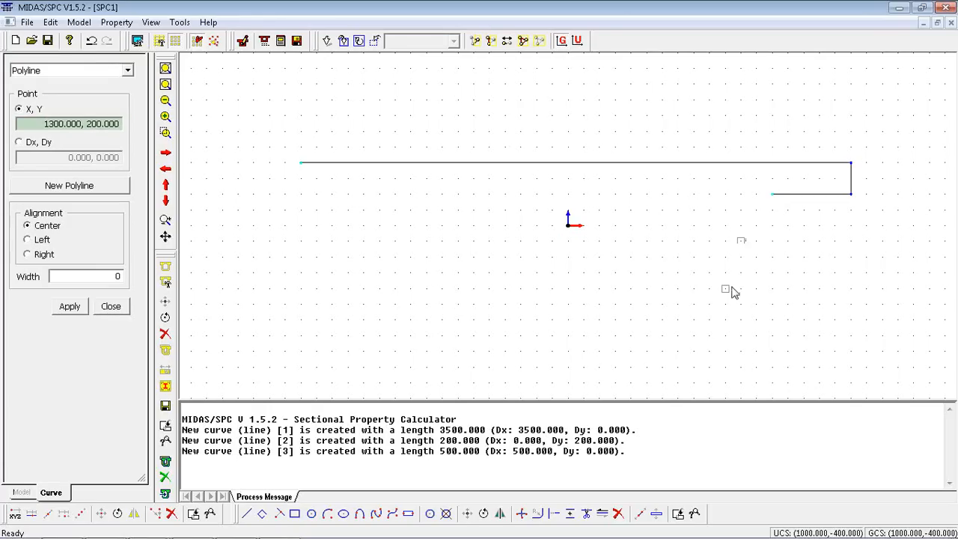
click(726, 289)
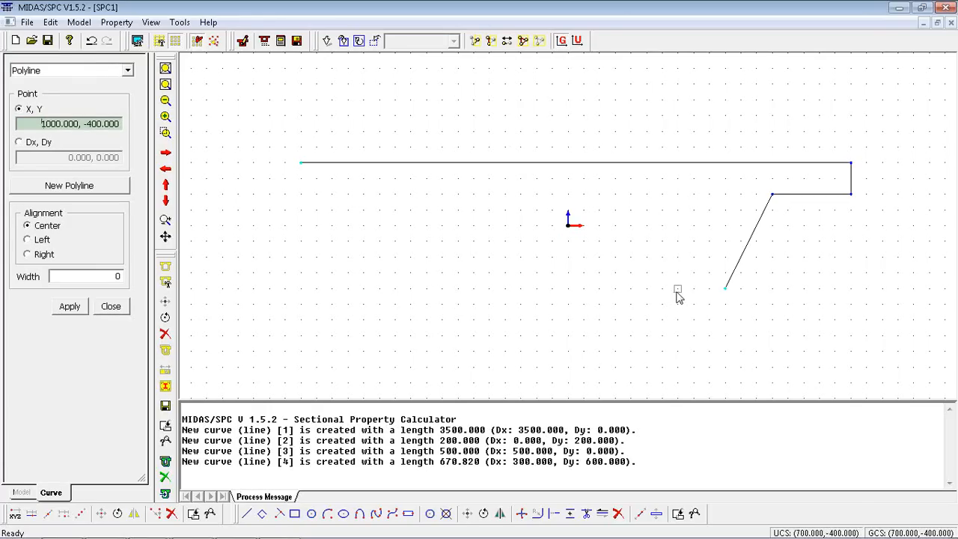
click(677, 289)
click(615, 195)
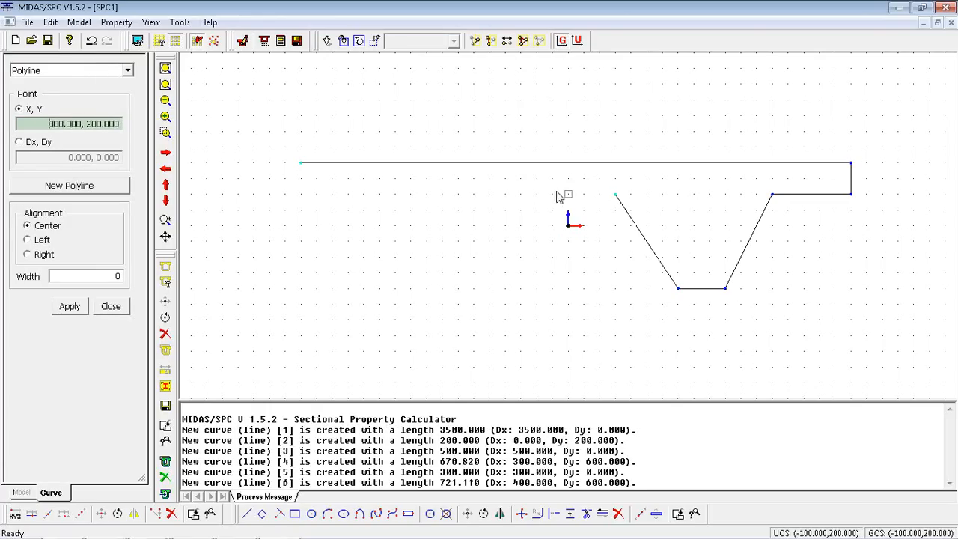
Continue the polyline through (-500, 200), (-800, -400), (-1100, -400), (-1400, 200) and (-1700, 200), and close it at its start point (-1700, 400)
click(489, 194)
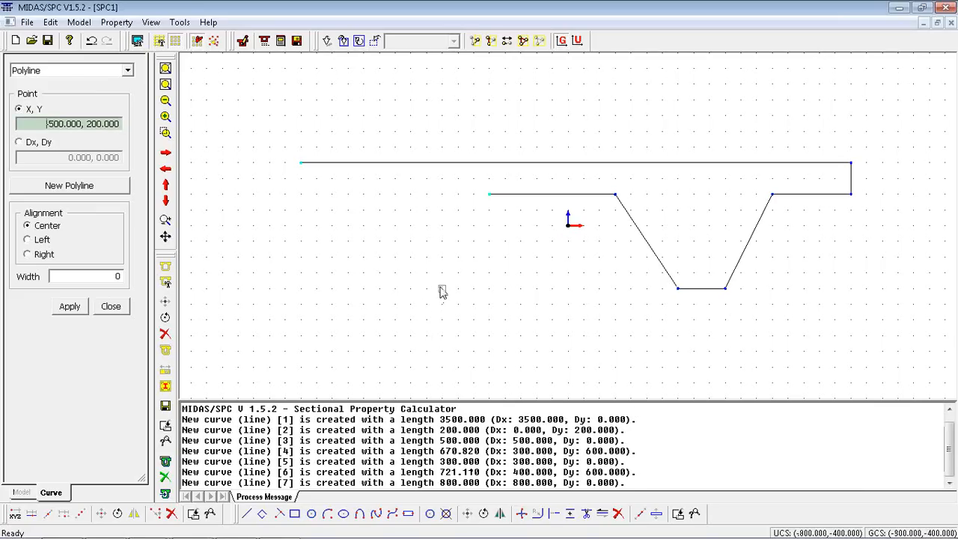
click(442, 289)
click(396, 289)
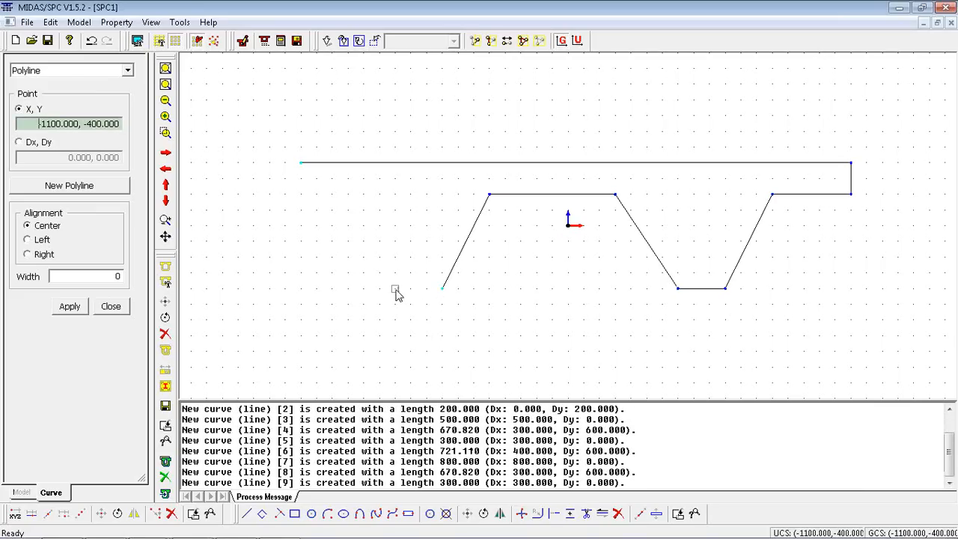
click(348, 196)
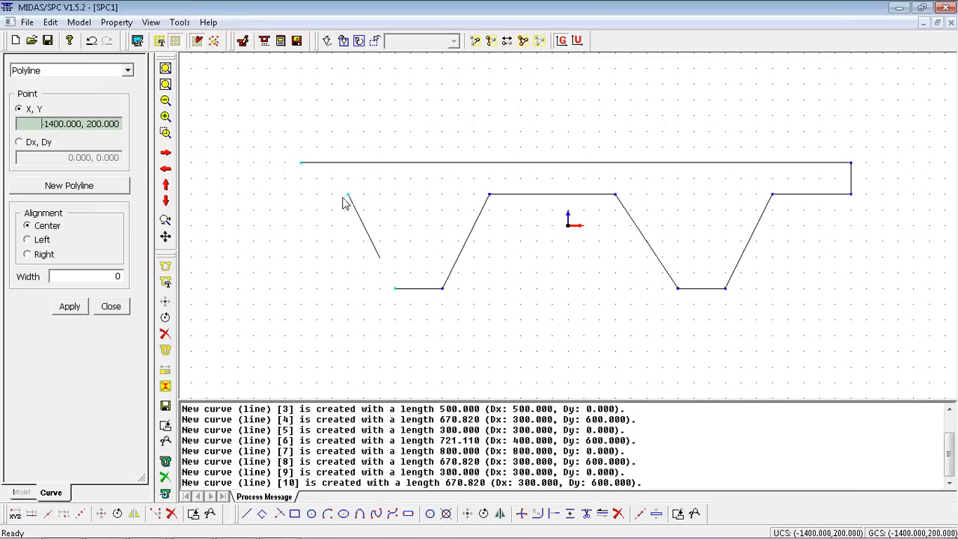
click(301, 195)
click(301, 162)
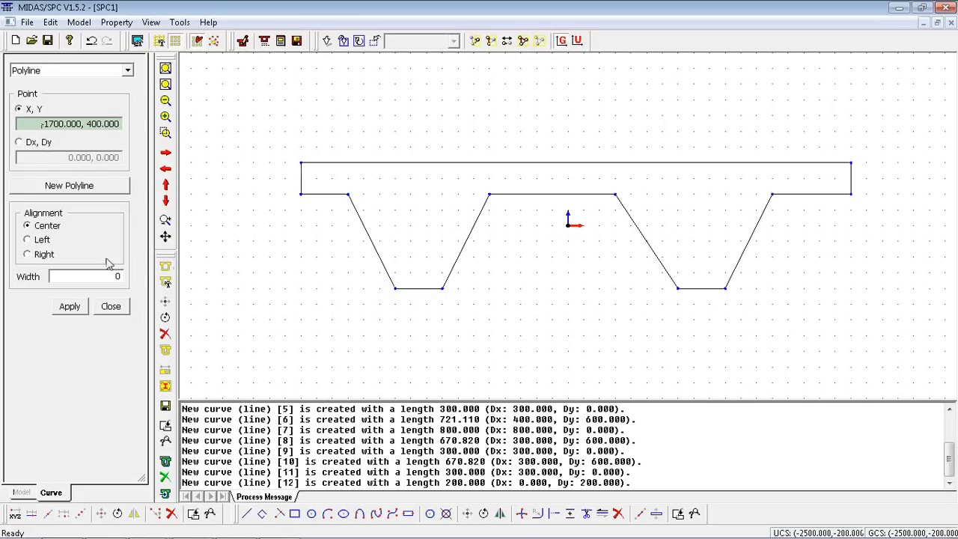
click(110, 307)
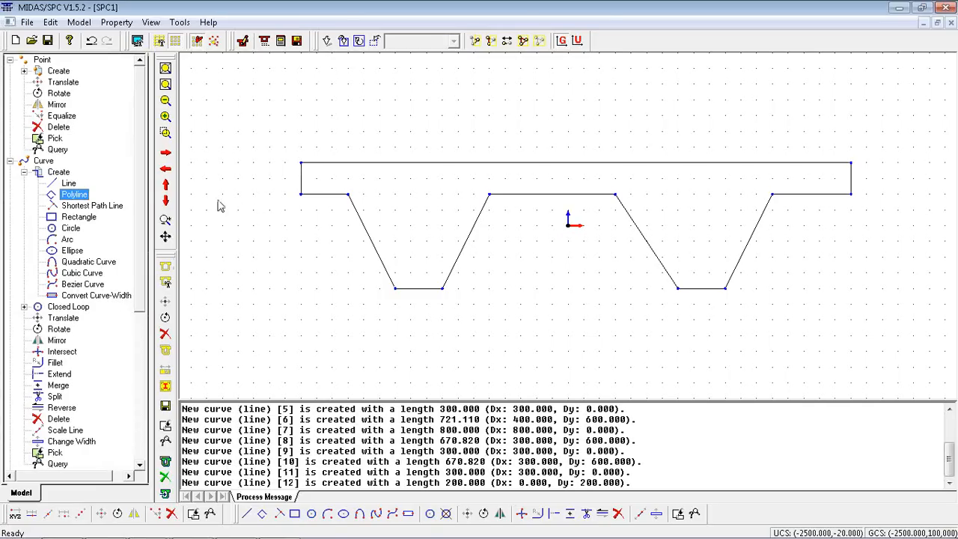
Generate a plane section named PSC from all curves of the closed double-web outline
click(79, 21)
mouse_move(86, 73)
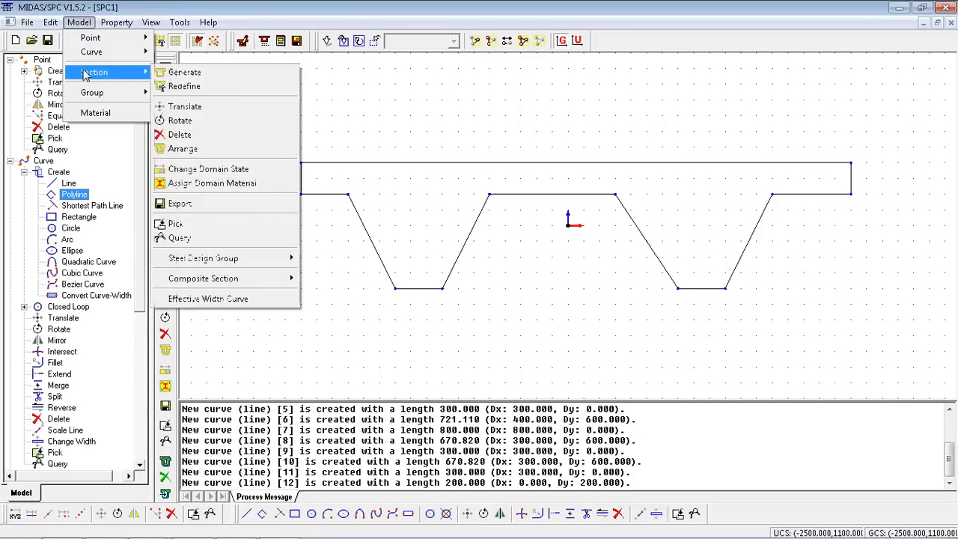
click(179, 71)
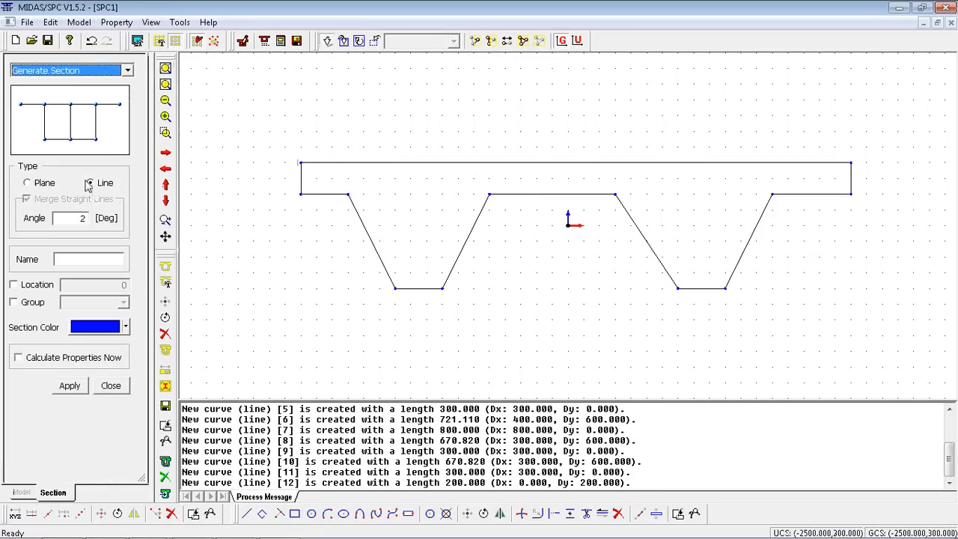
click(35, 183)
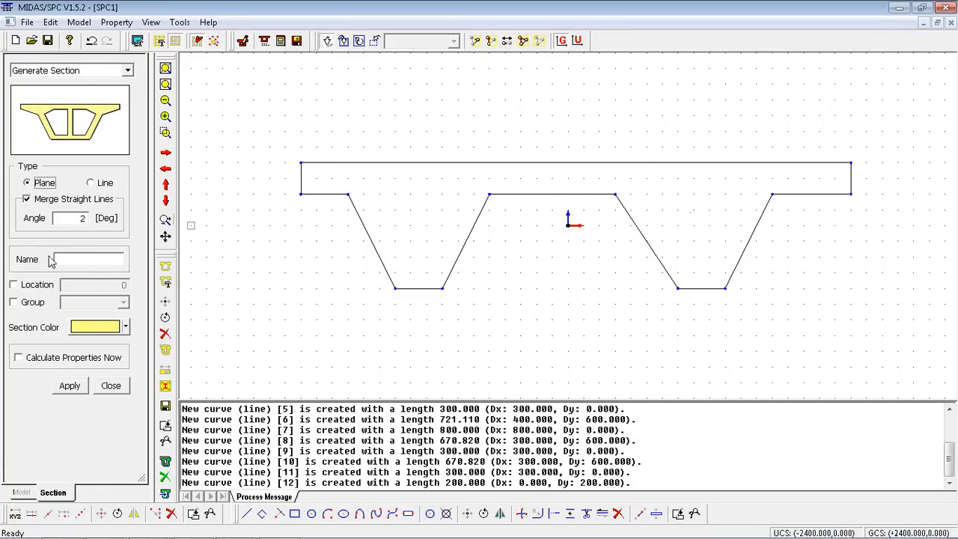
click(72, 259)
text(PSC)
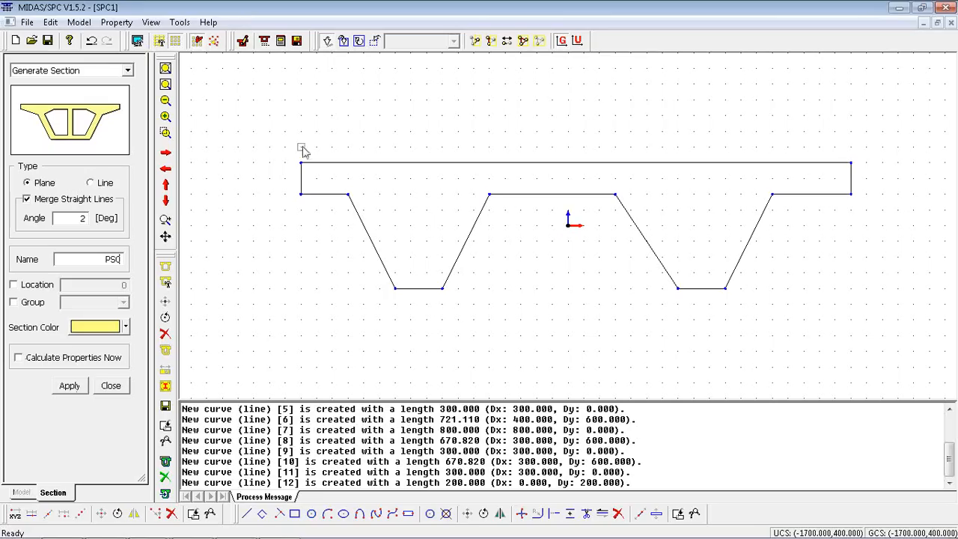
drag(223, 100, 874, 355)
click(70, 386)
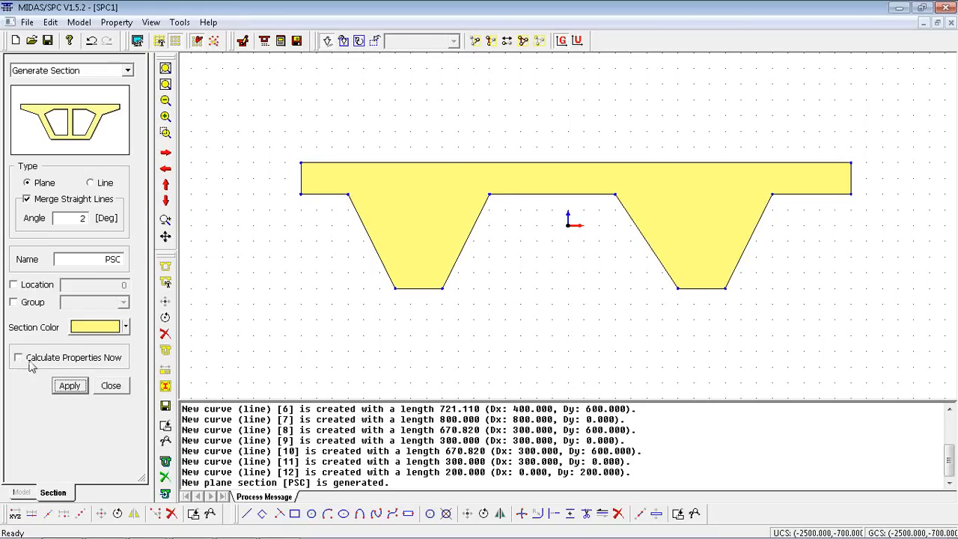
click(112, 387)
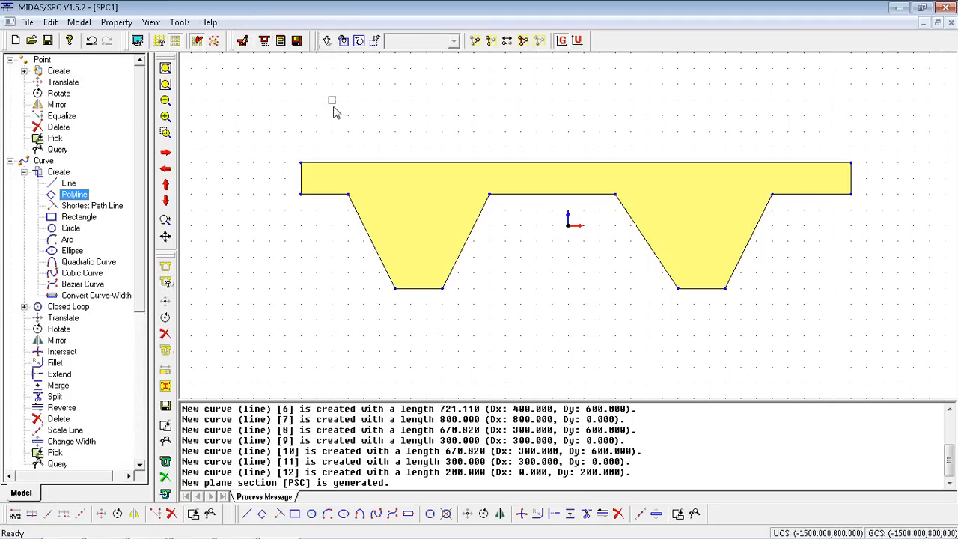
Open the section property calculation for the plane section
click(118, 23)
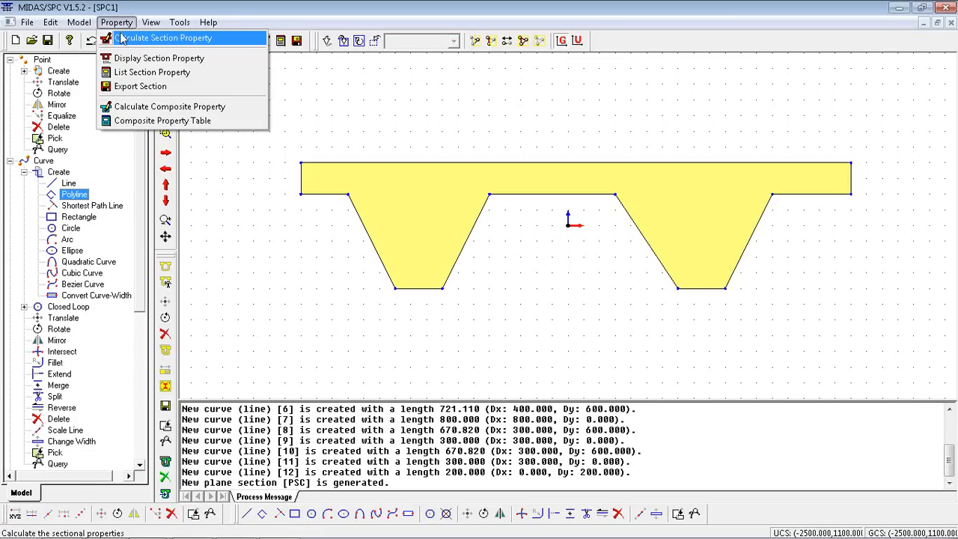
click(122, 38)
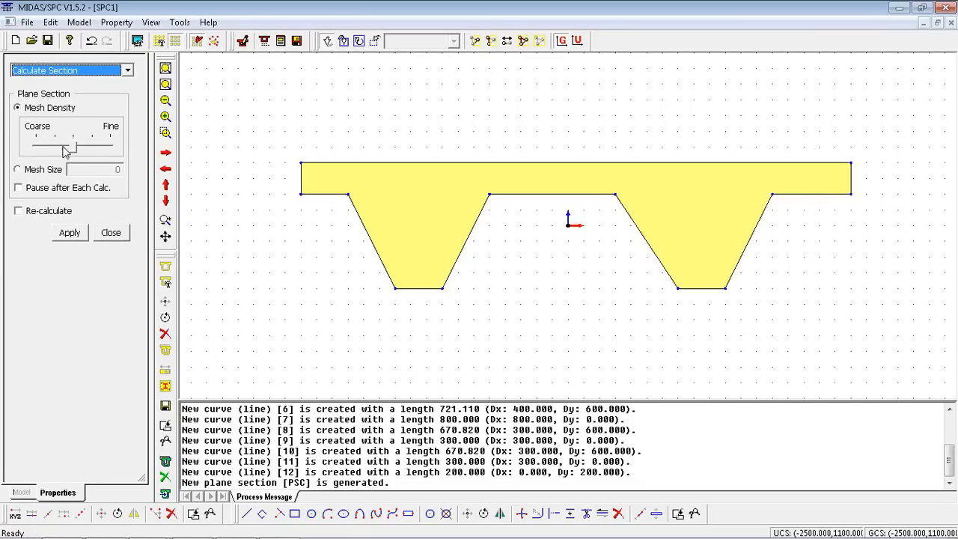
Switch to the PowerPoint presentation and advance to the slide on determining torsional moment of inertia and effective shear area
key(alt+Tab)
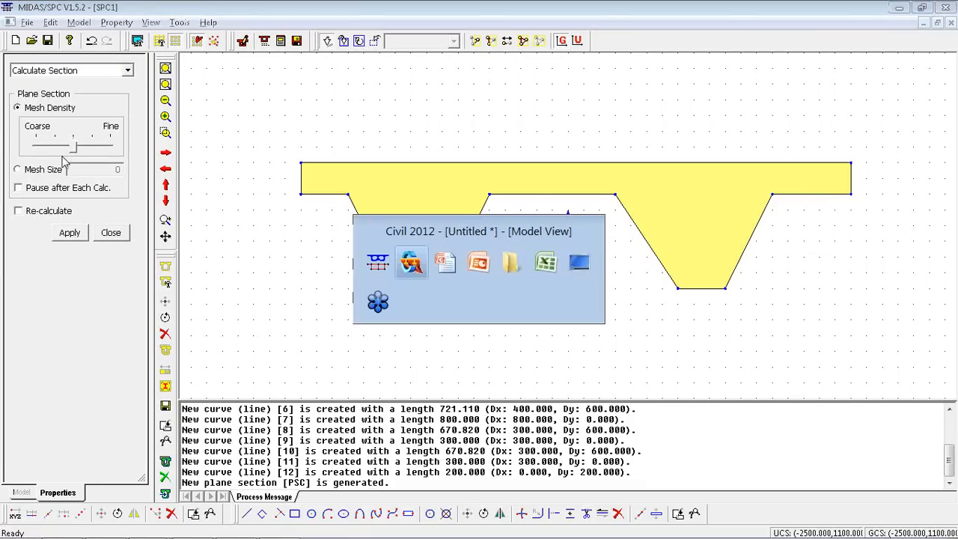
key(alt+Tab)
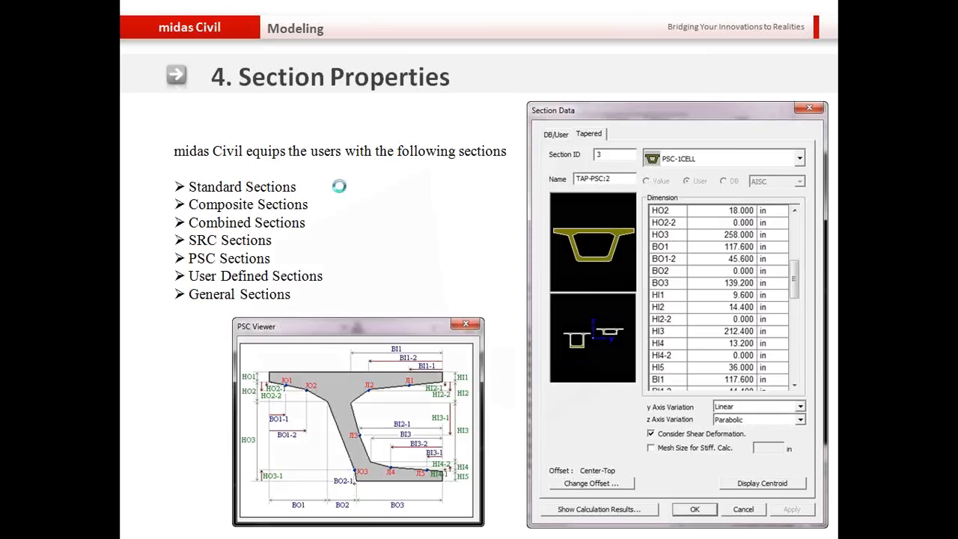
click(339, 186)
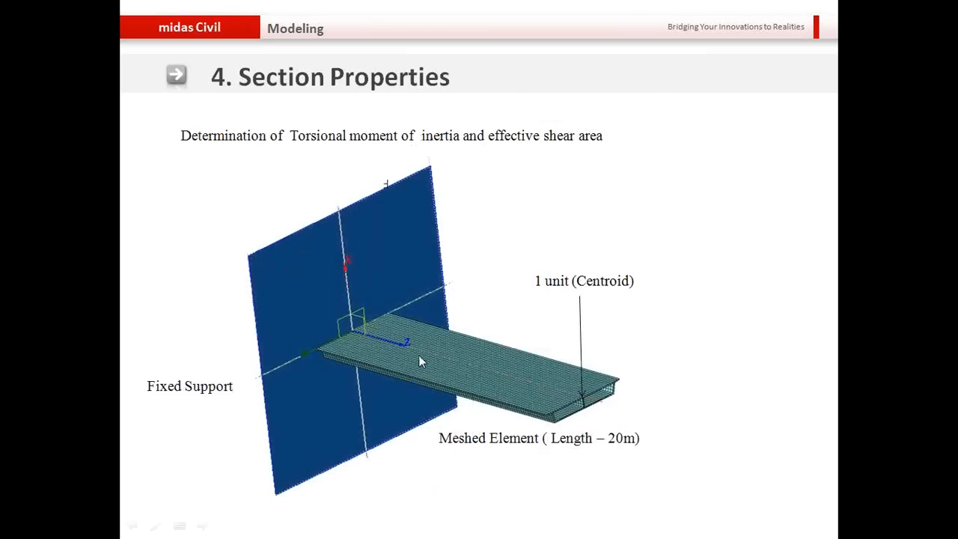
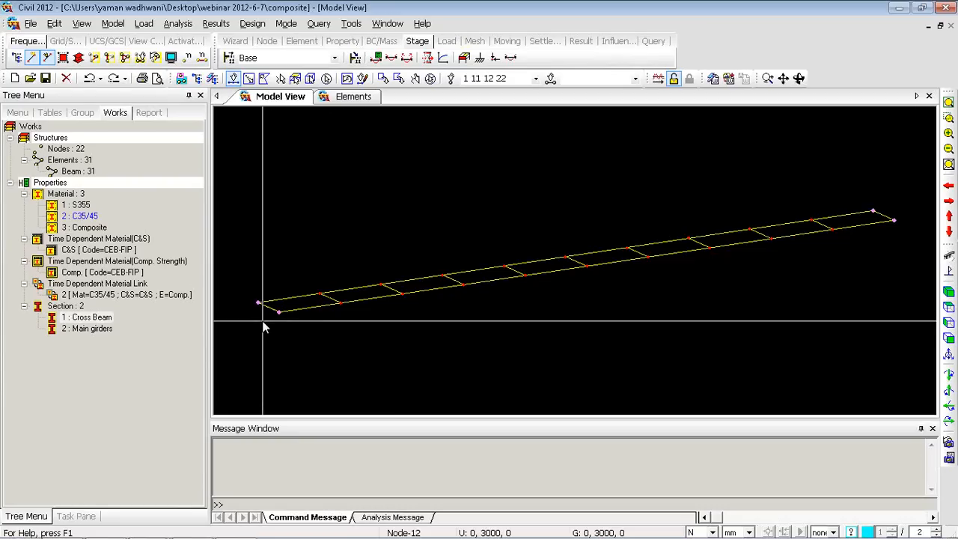
right_click(250, 180)
mouse_move(275, 190)
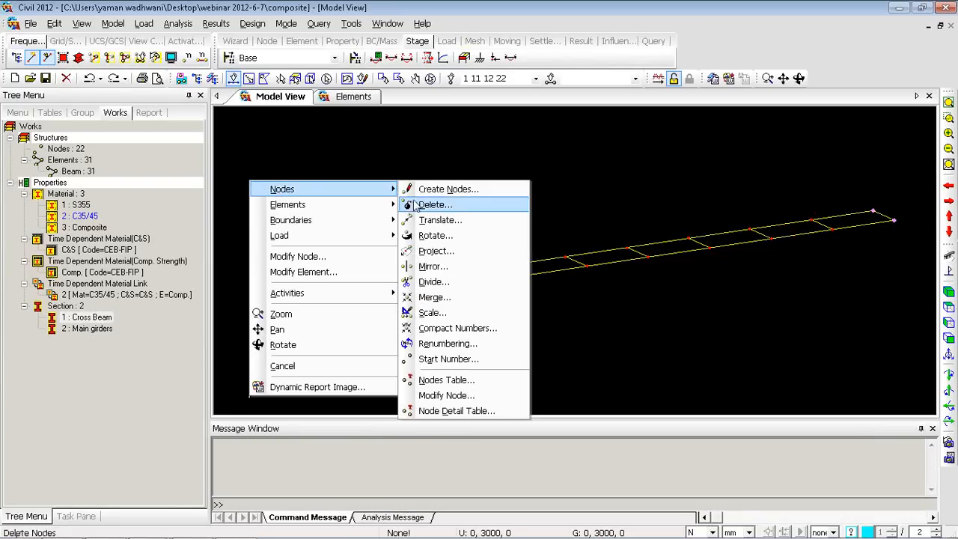
click(274, 165)
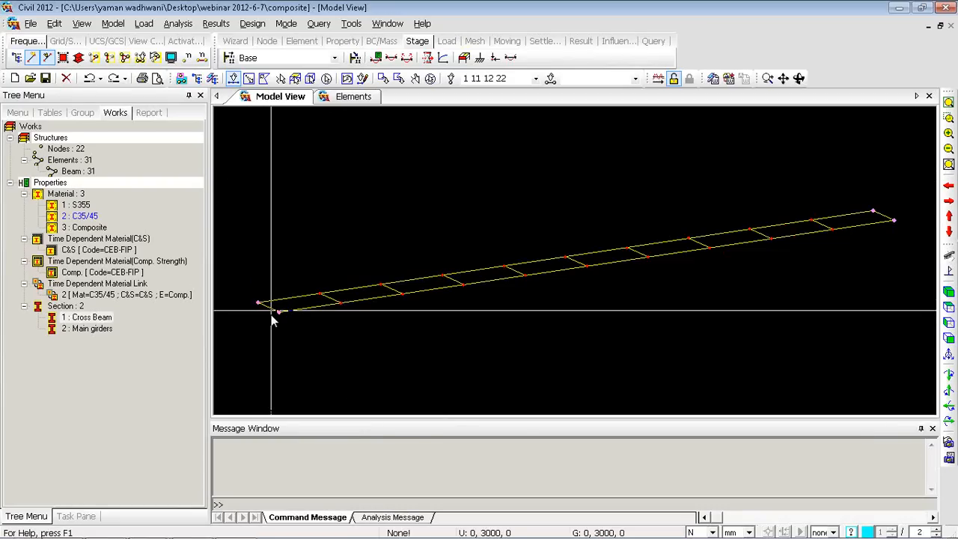
Examine the calculated before and after properties of the Main girders composite section, and leave its section data unchanged
right_click(73, 329)
click(119, 513)
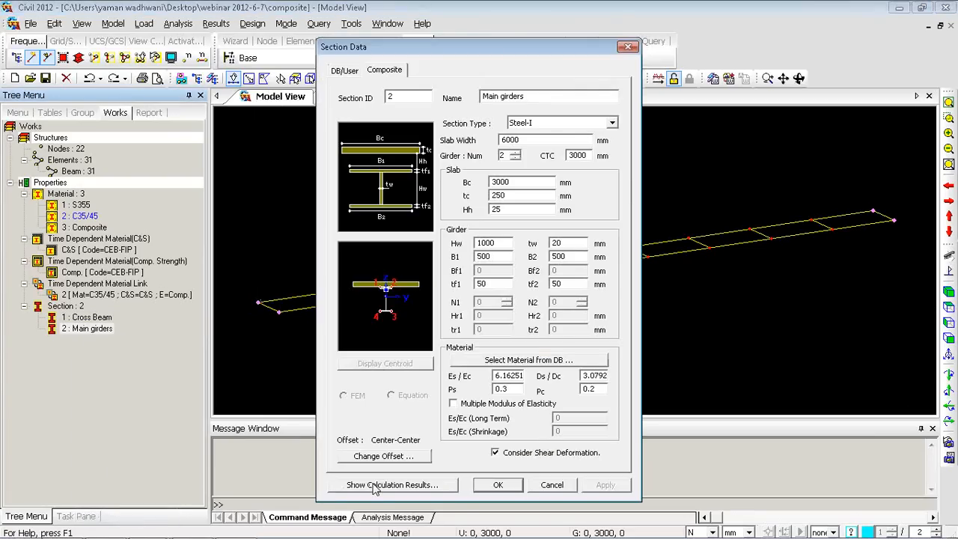
click(374, 485)
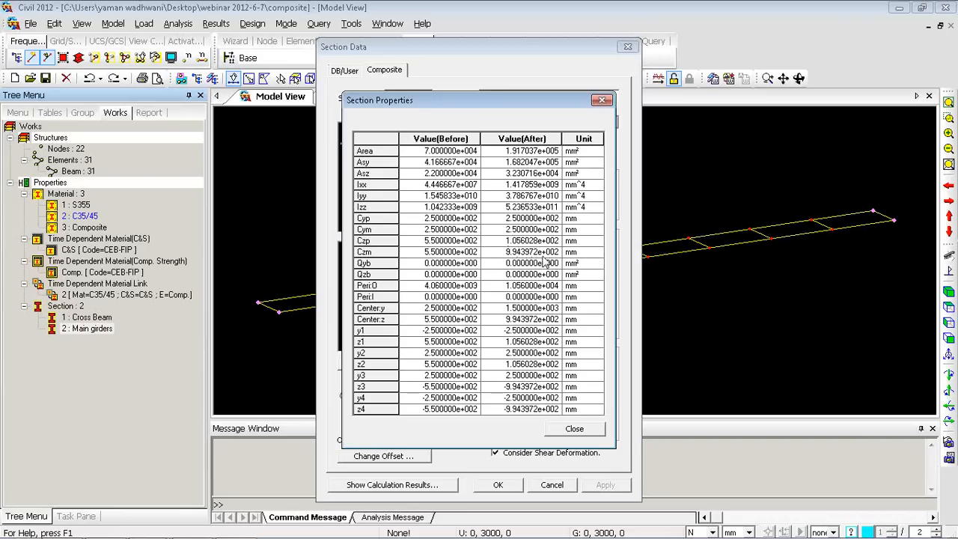
click(582, 432)
click(548, 485)
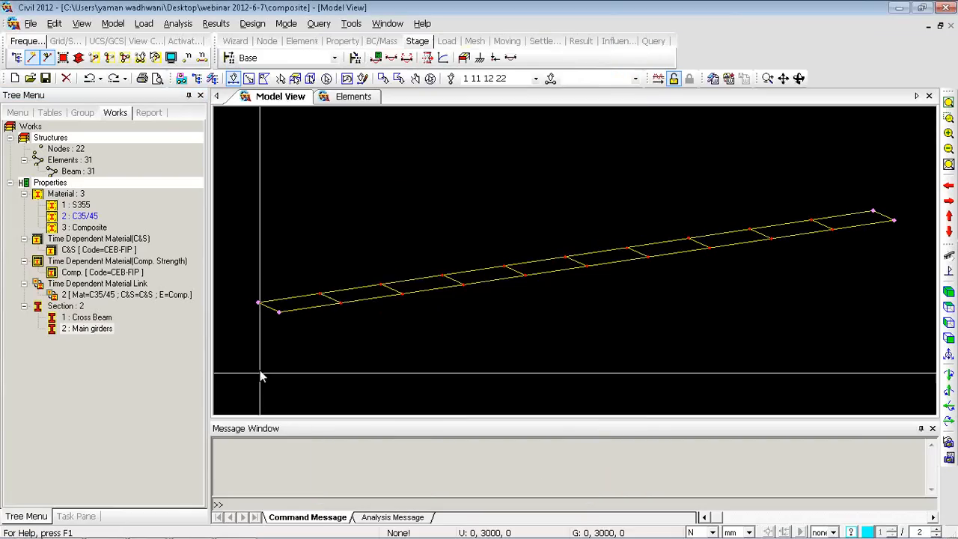
Copy the four selected girder end nodes along the z axis at unequal distances of -994.4 and -500 mm
right_click(266, 333)
mouse_move(314, 119)
click(448, 151)
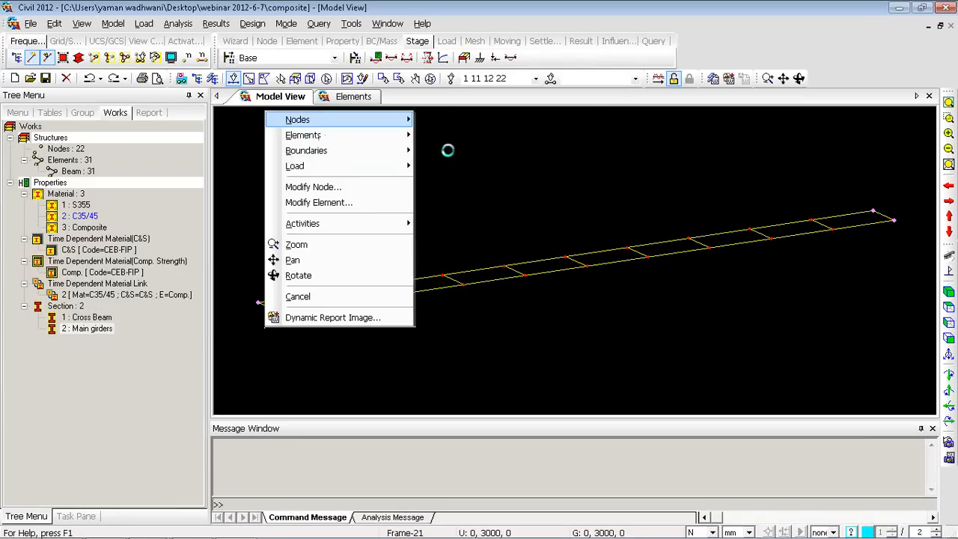
click(81, 265)
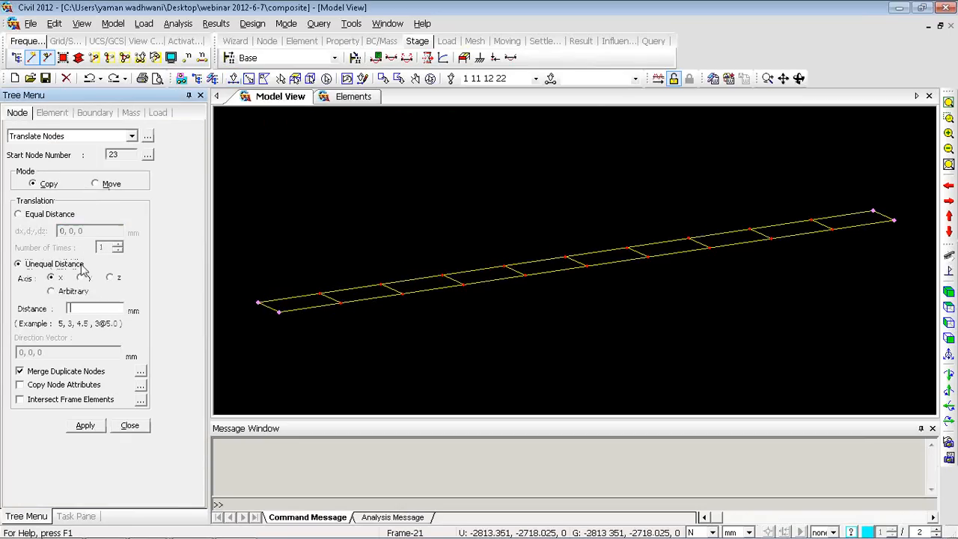
click(110, 276)
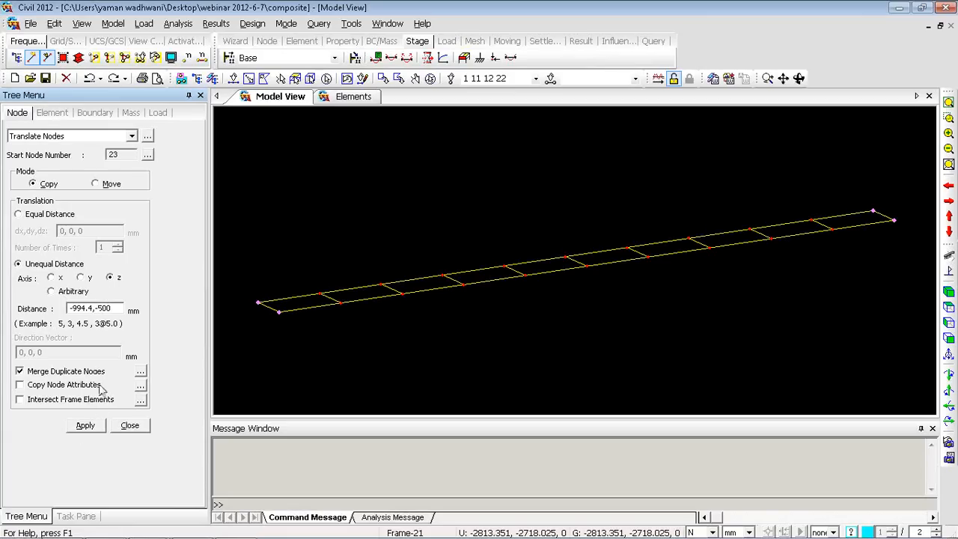
click(85, 426)
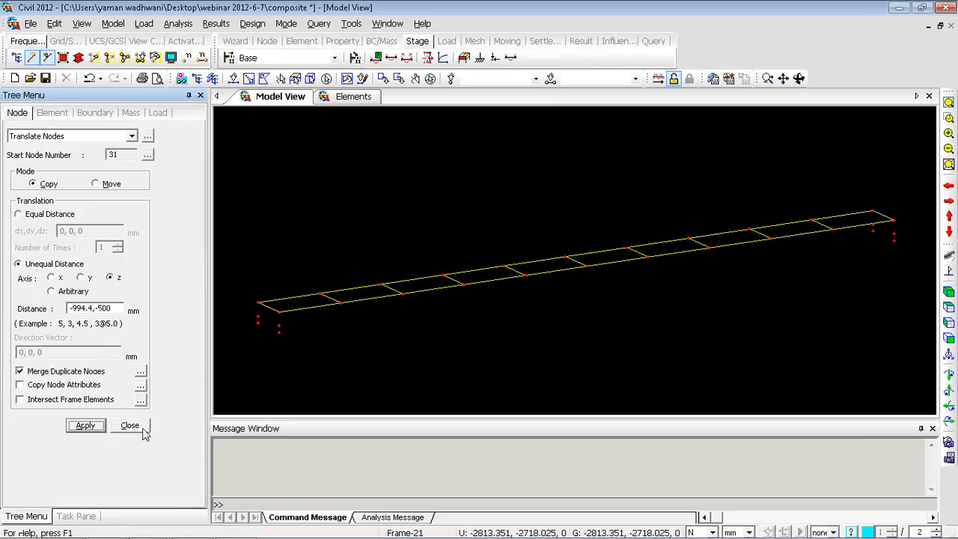
click(130, 426)
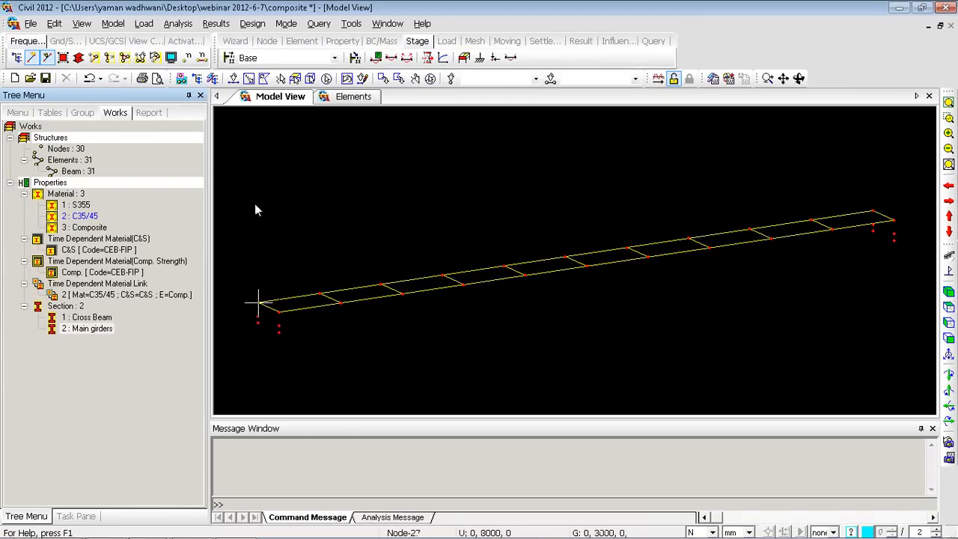
right_click(250, 127)
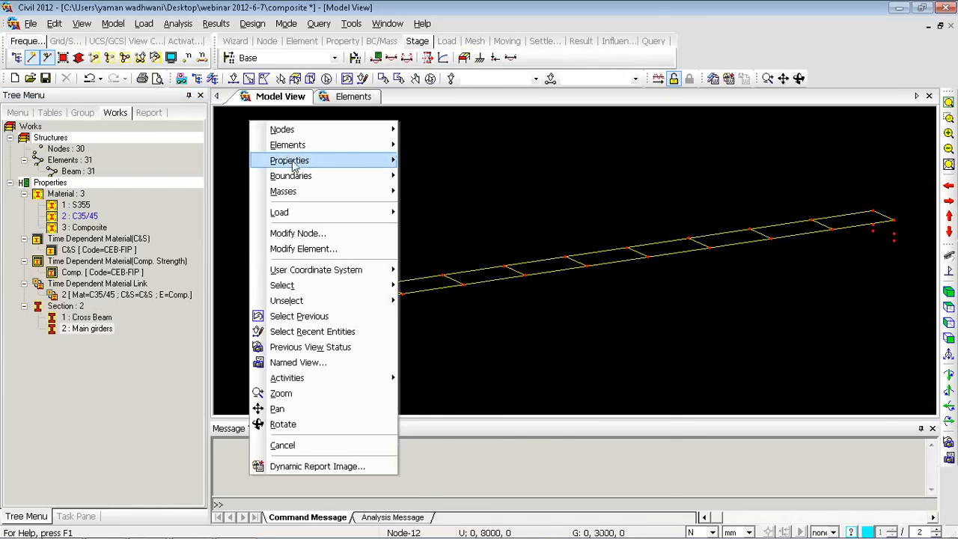
mouse_move(295, 164)
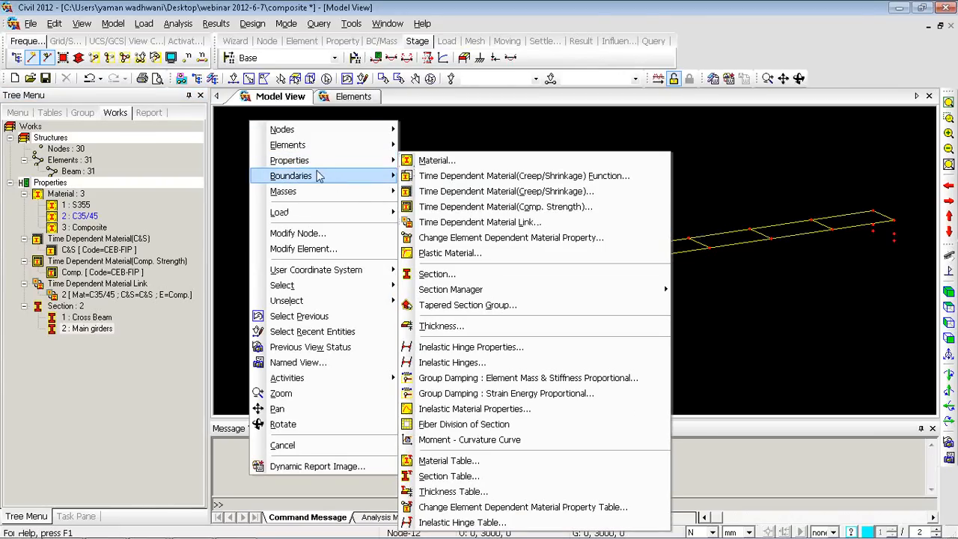
mouse_move(321, 176)
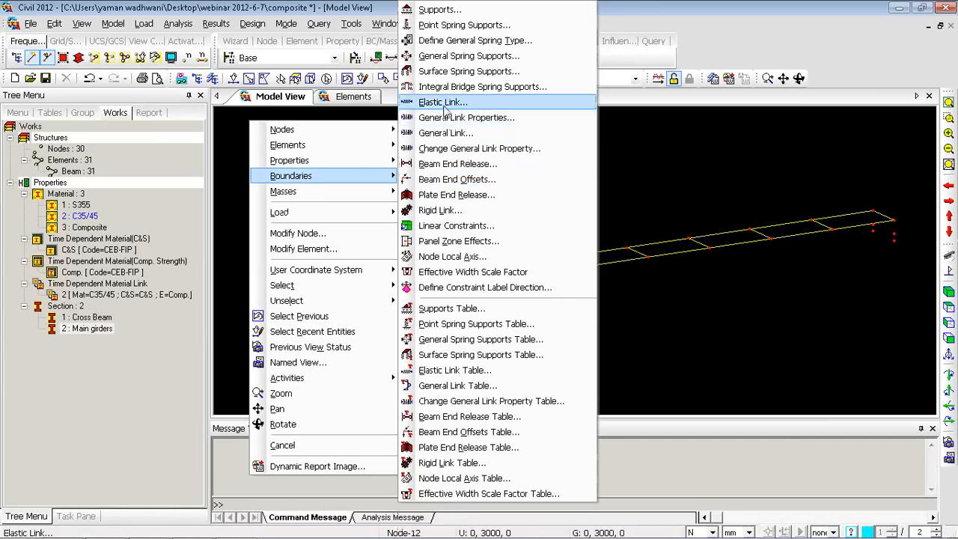
click(446, 211)
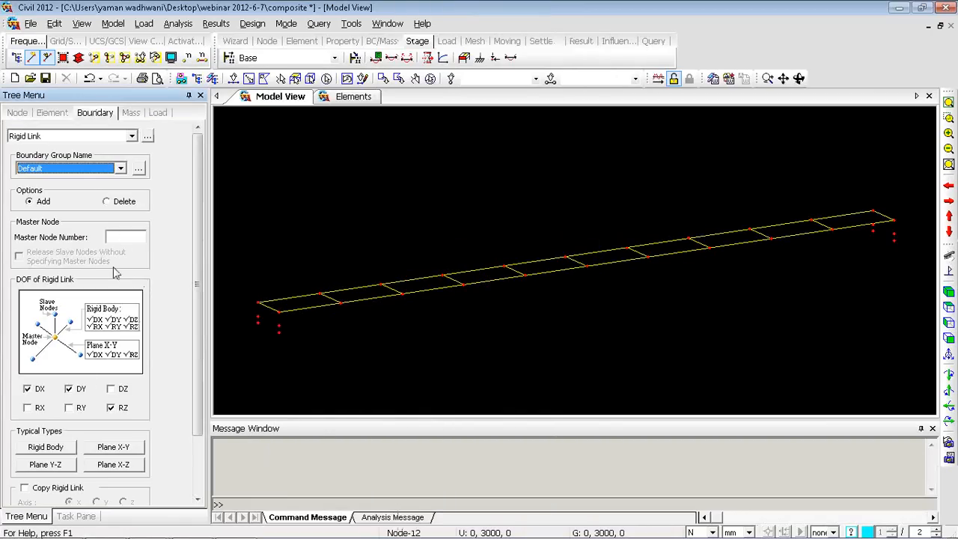
click(45, 447)
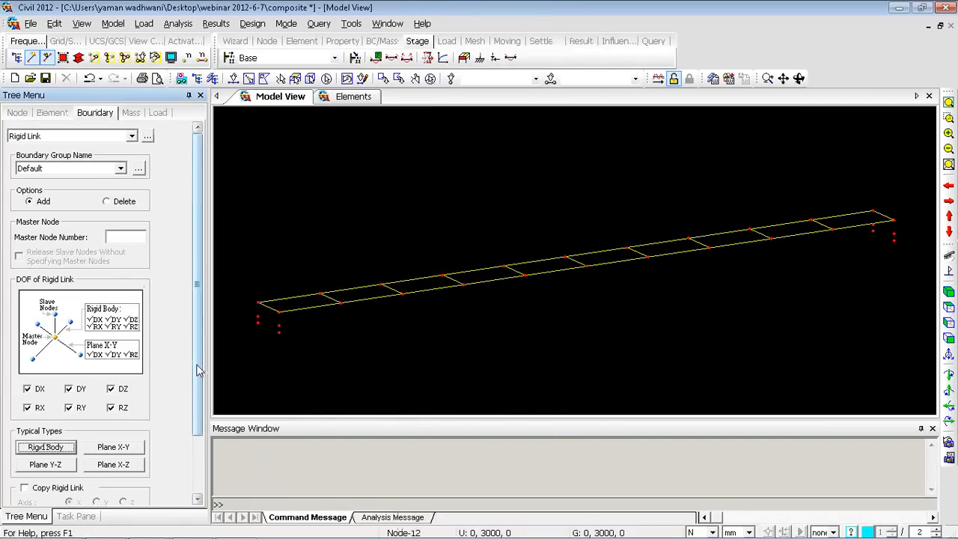
mouse_move(199, 369)
mouse_down()
mouse_move(198, 419)
mouse_move(198, 370)
mouse_up()
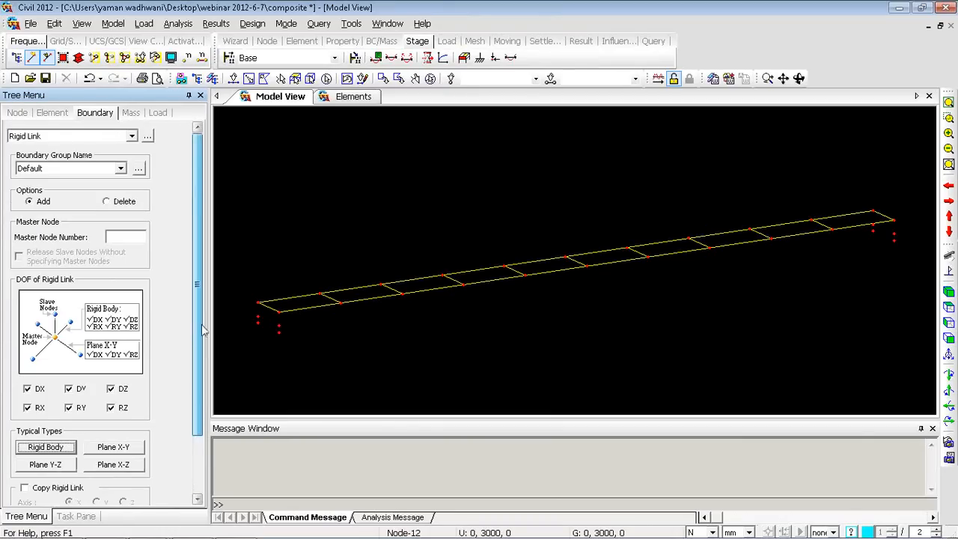
click(132, 237)
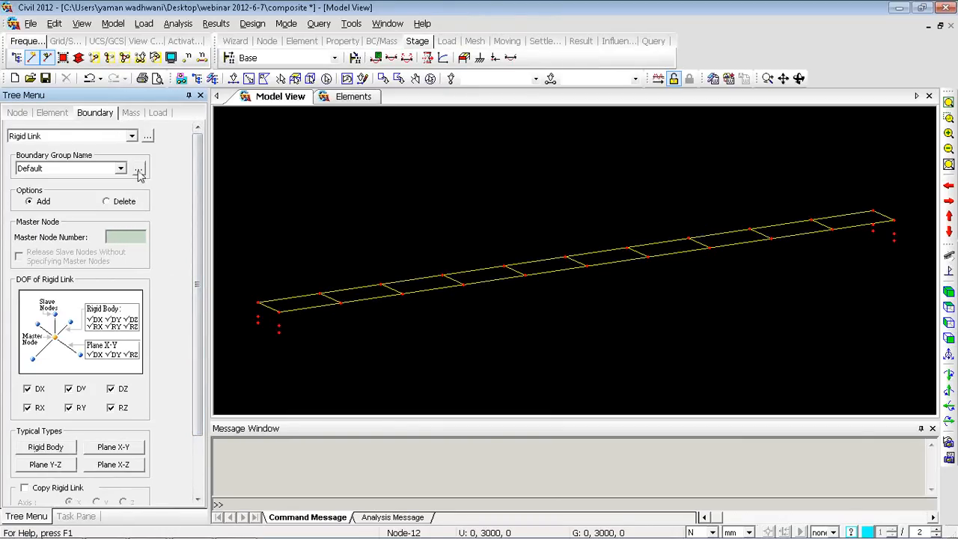
drag(196, 173, 205, 266)
drag(199, 212, 199, 192)
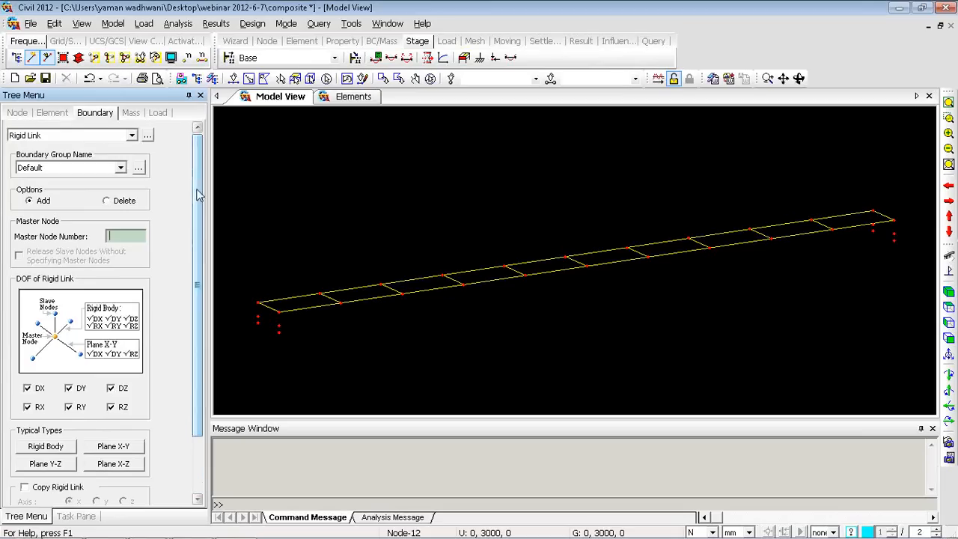
drag(200, 233, 200, 299)
click(130, 478)
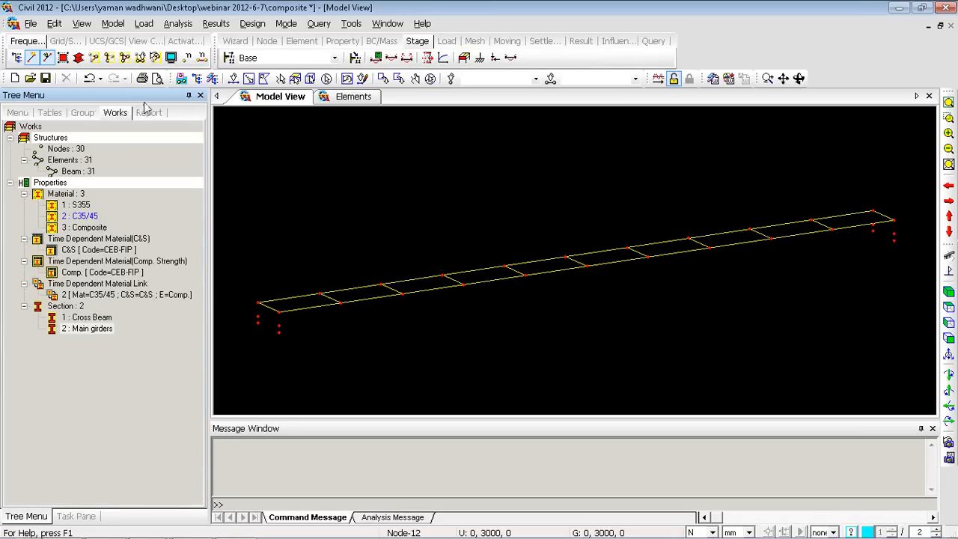
Create a new boundary group named Boundary
click(82, 113)
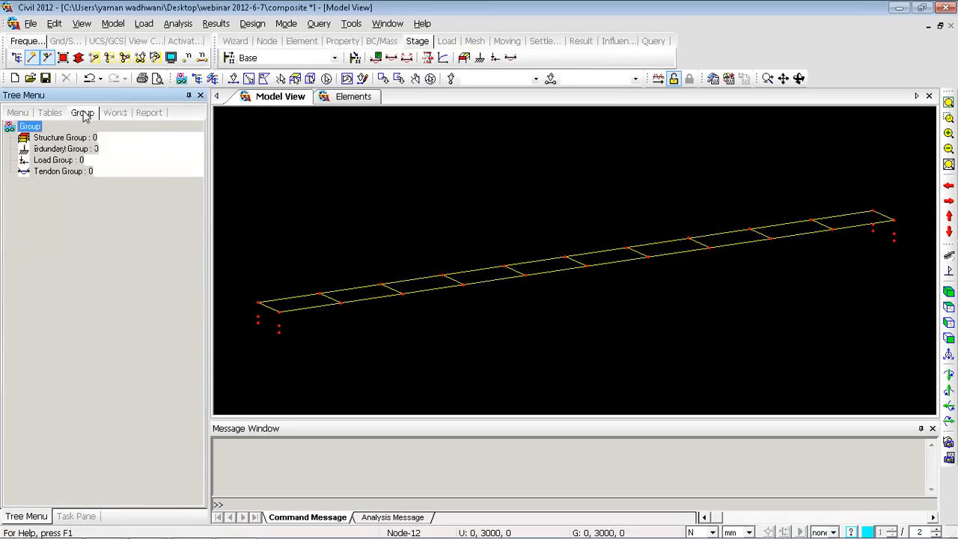
right_click(72, 153)
click(103, 161)
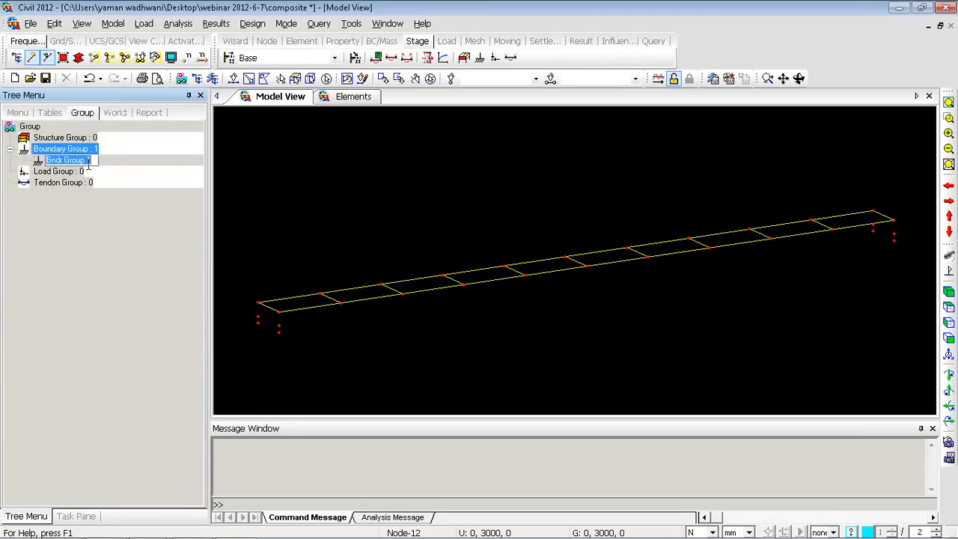
text(Boundary)
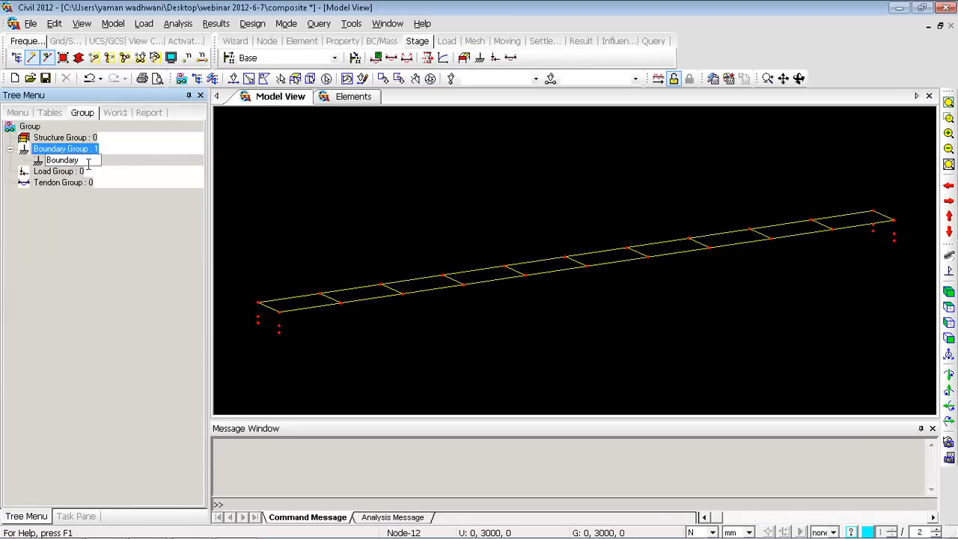
key(Return)
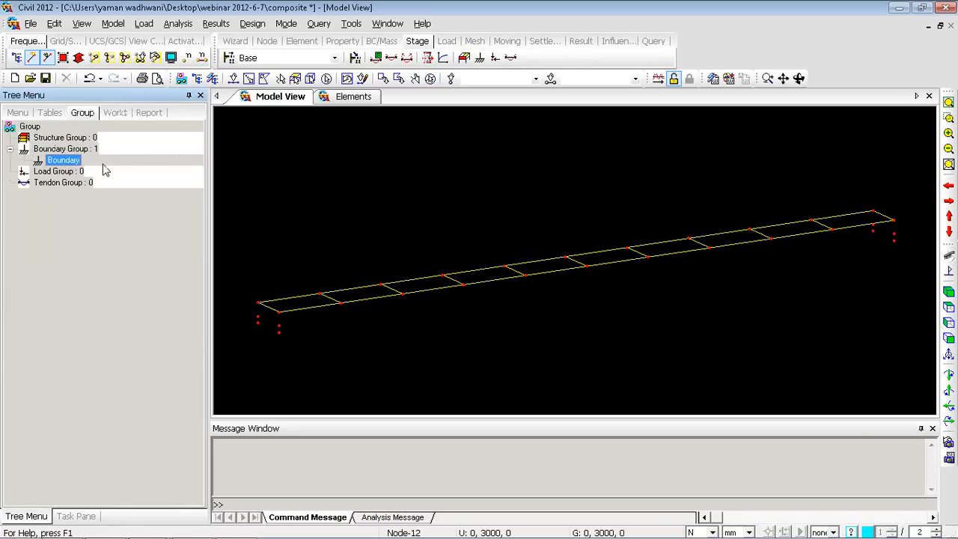
Create a structure group named Main girders
right_click(47, 140)
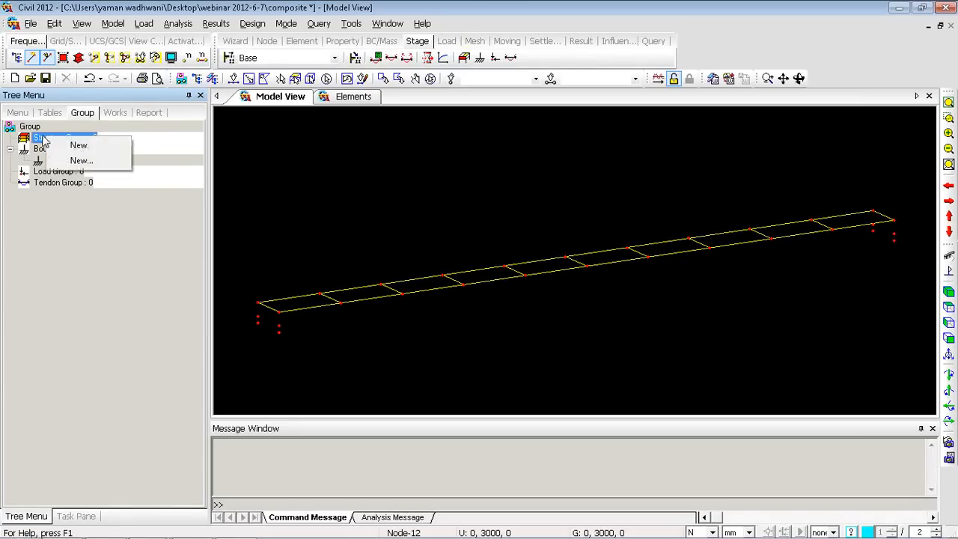
click(68, 145)
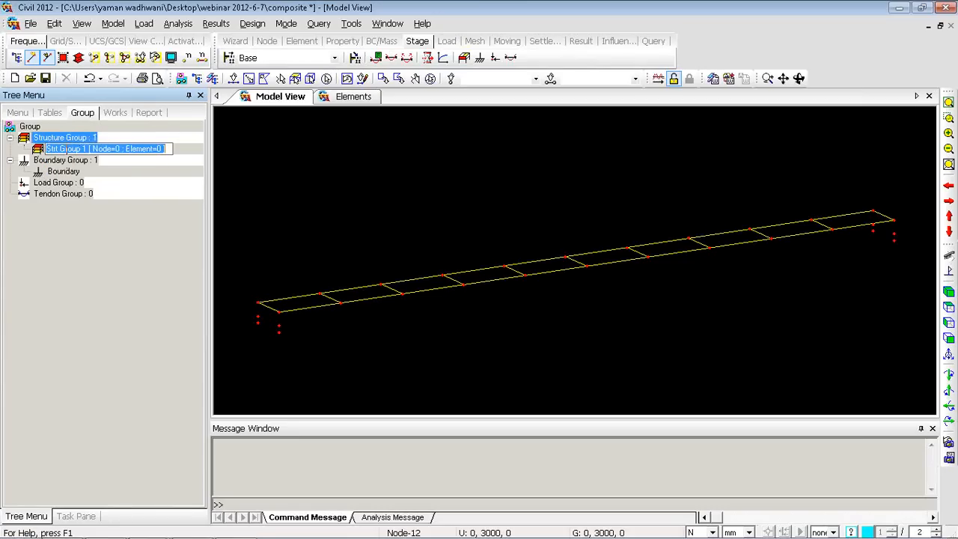
text(Main gir)
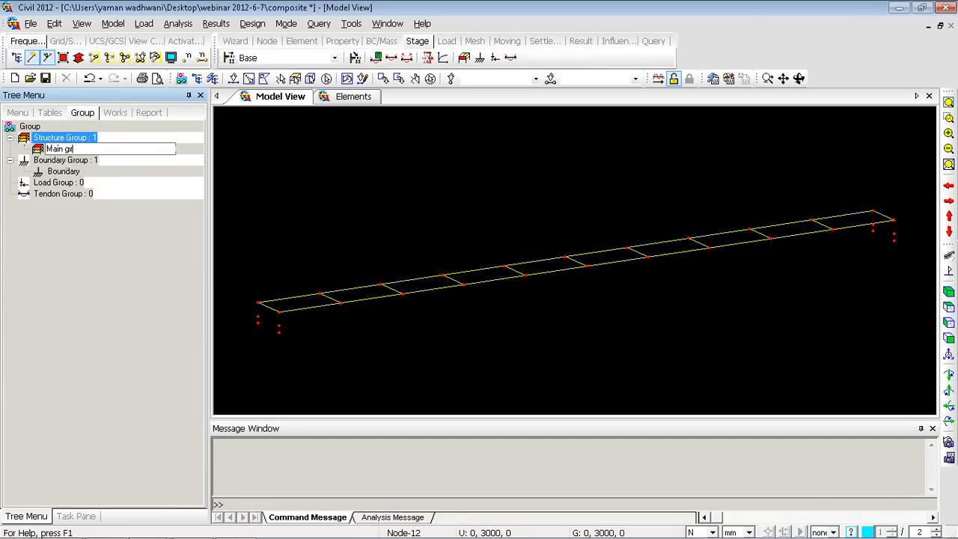
text(ders)
key(Return)
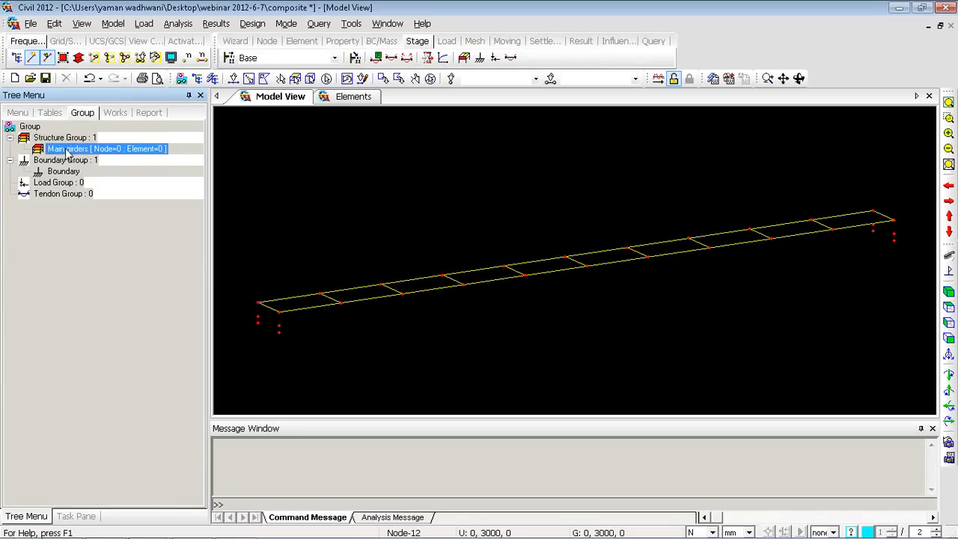
Add a second structure group named Cross beams
right_click(66, 138)
click(80, 152)
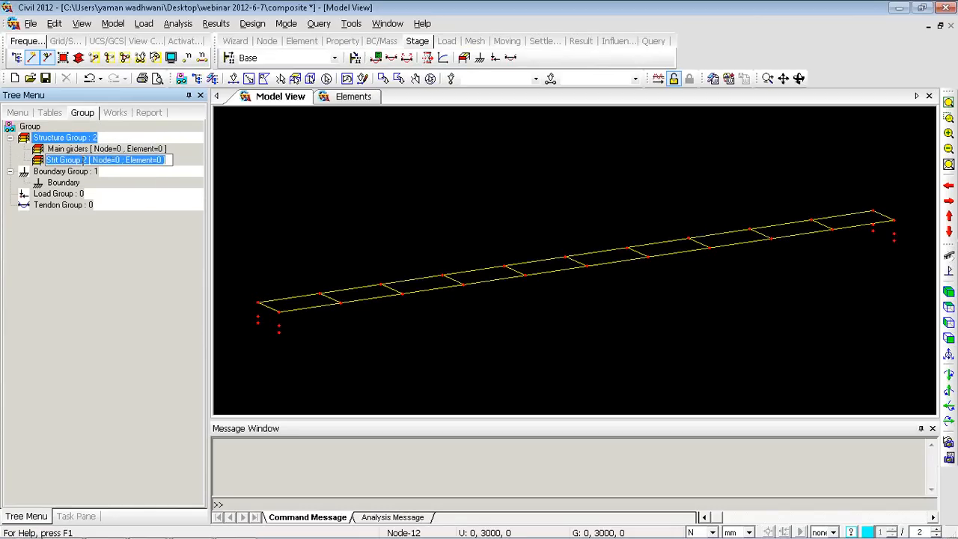
text(Cross)
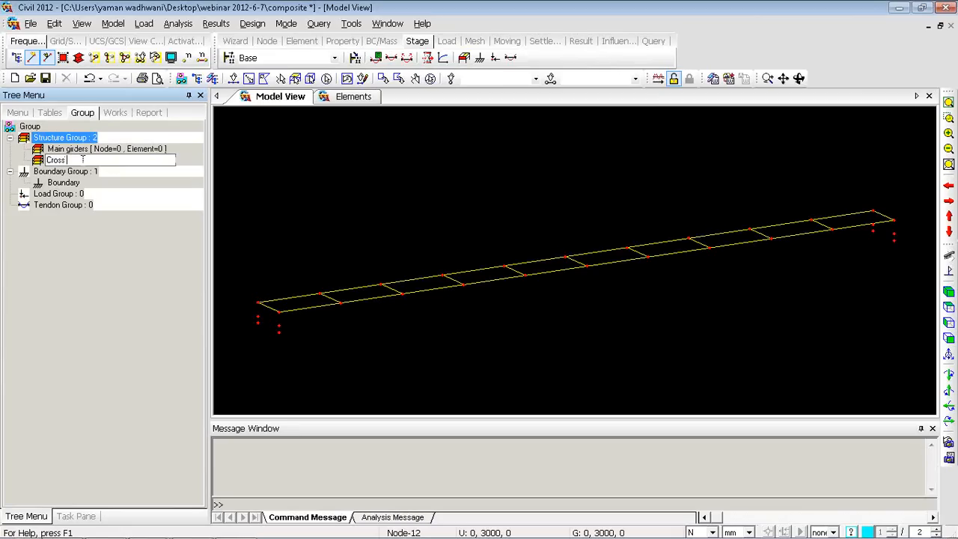
text( beams)
key(Return)
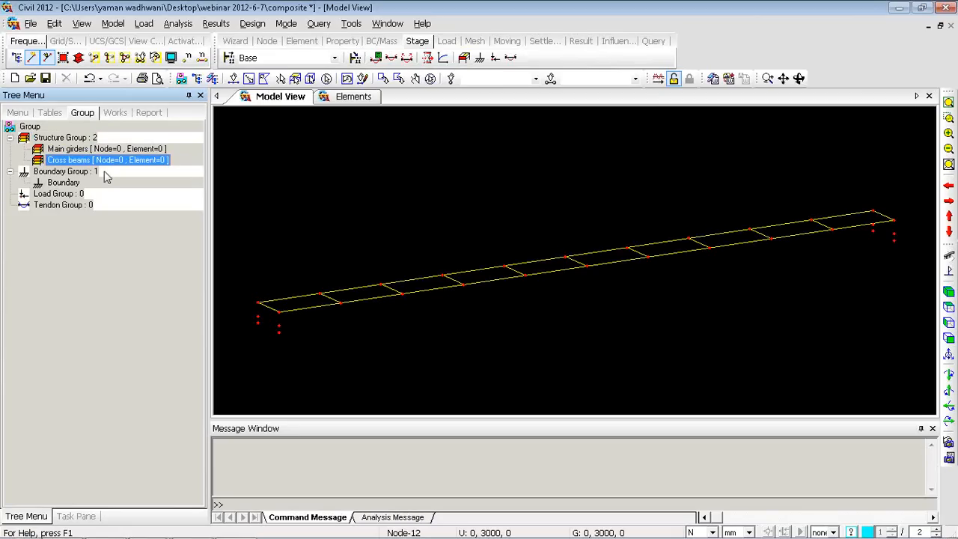
Start a rigid link in the Boundary group with girder end node 1 as the master node
right_click(303, 132)
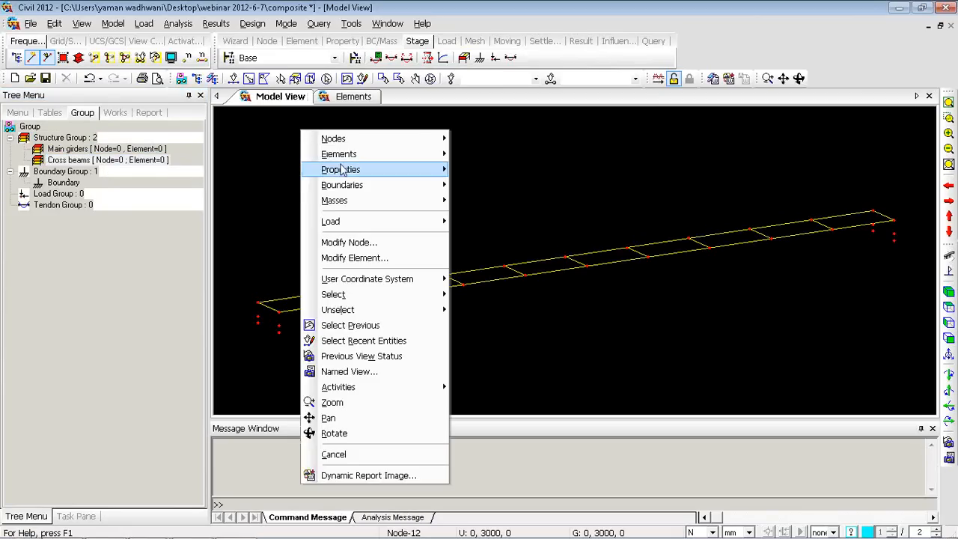
mouse_move(352, 185)
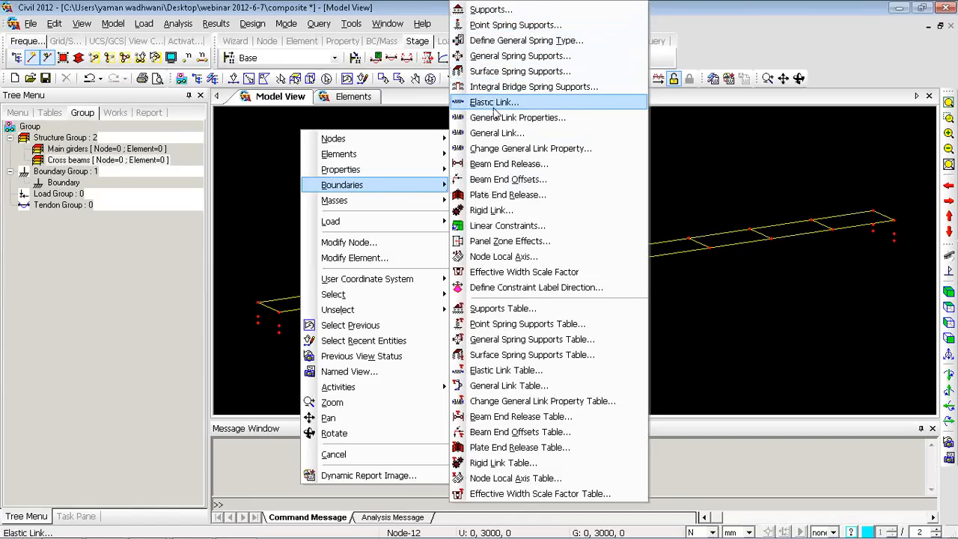
click(491, 210)
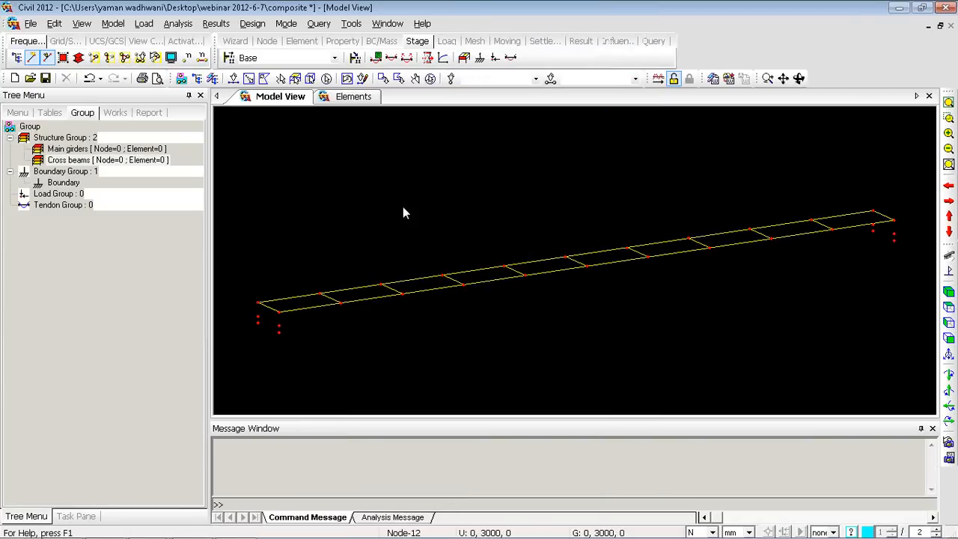
click(107, 170)
click(52, 189)
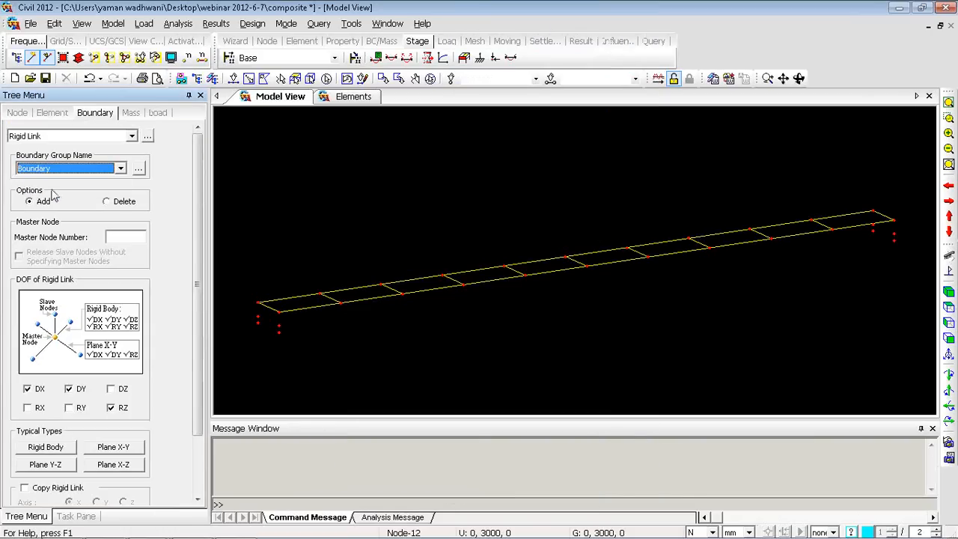
scroll(198, 185, down, 1)
scroll(198, 185, down, 3)
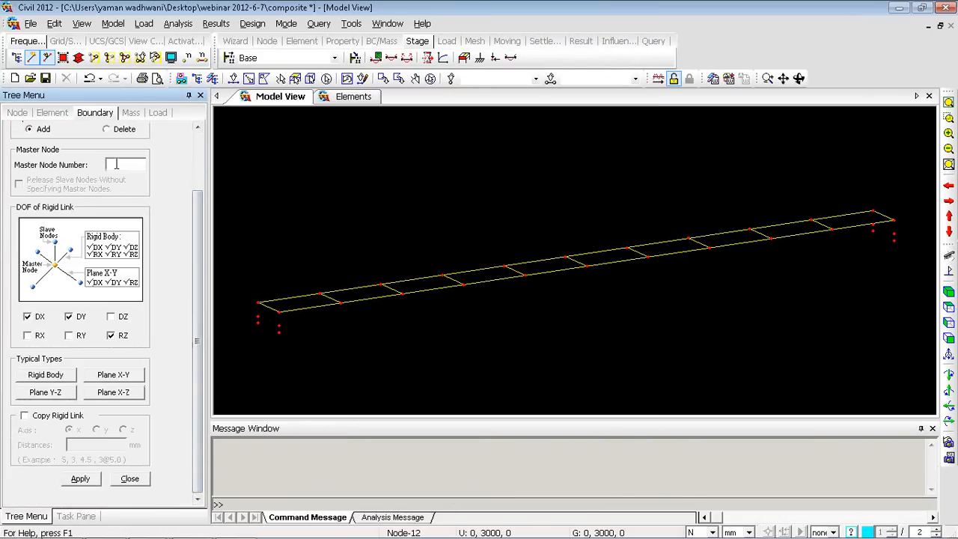
click(113, 164)
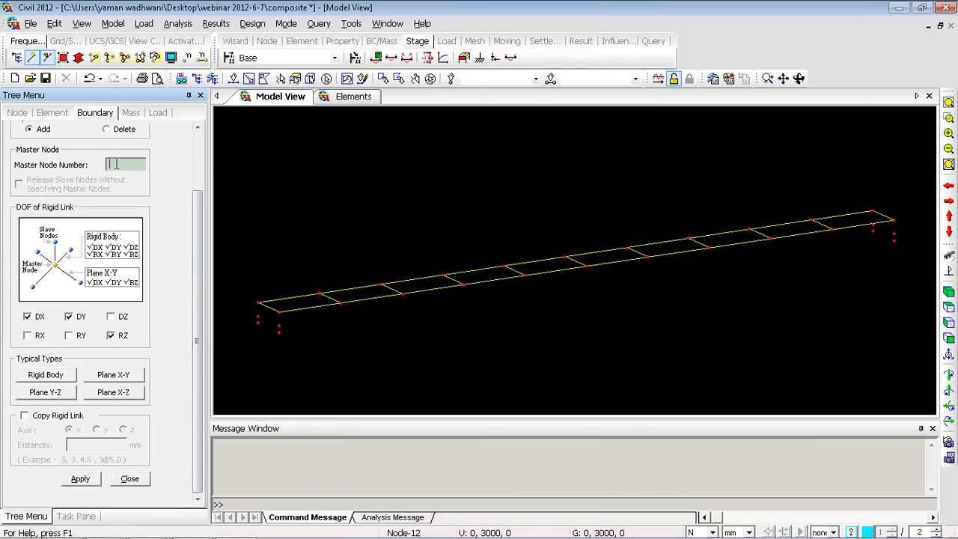
click(279, 316)
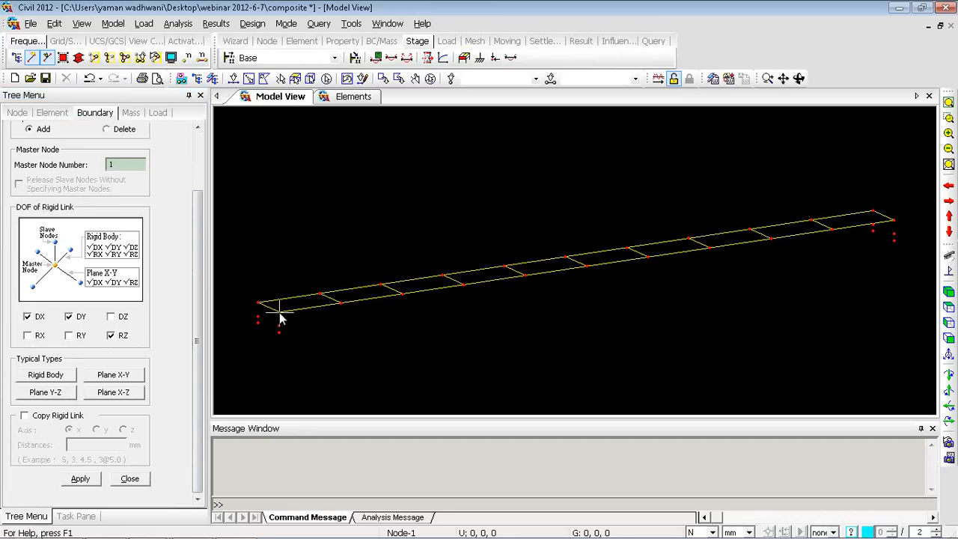
Try to create a Rigid Body link from the master node to node 23 just below it, copied along x at 5000 mm
click(53, 417)
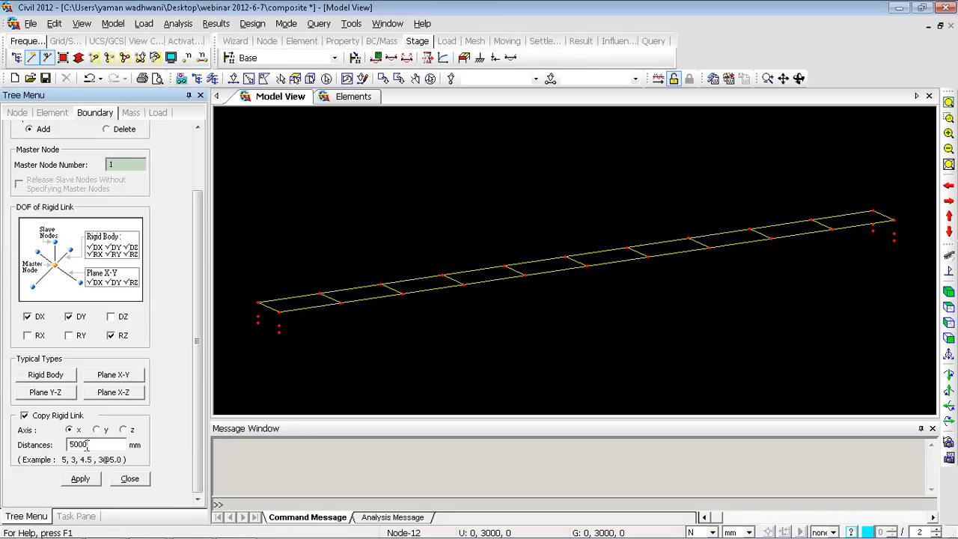
click(53, 378)
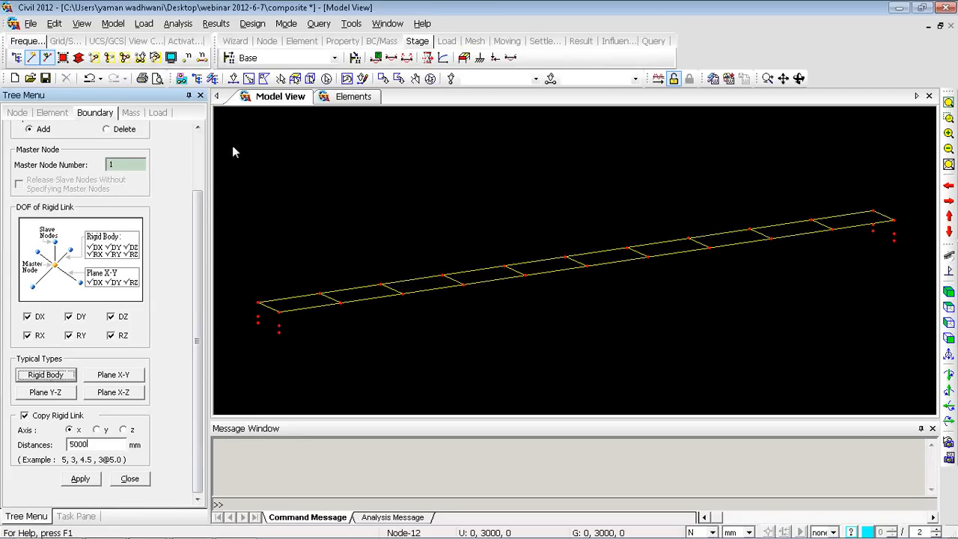
click(234, 77)
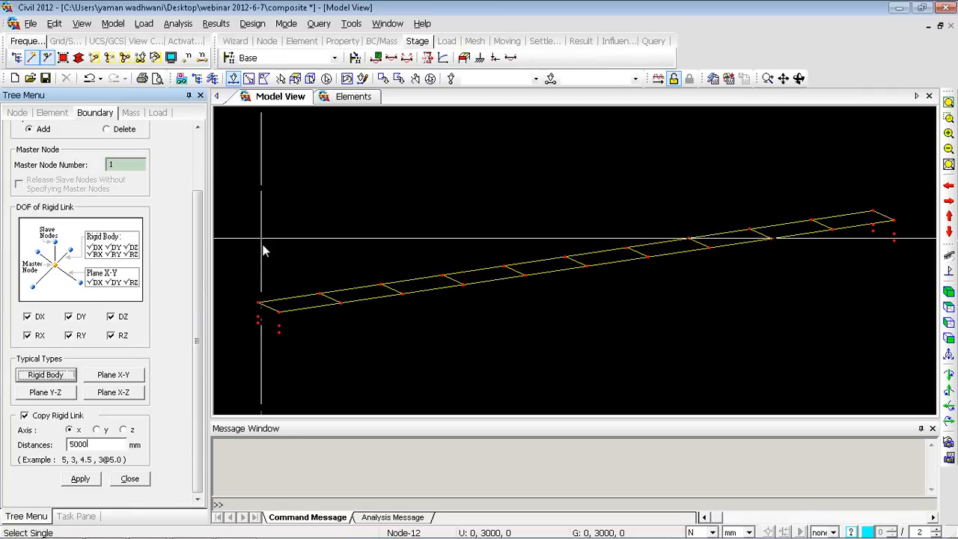
click(279, 327)
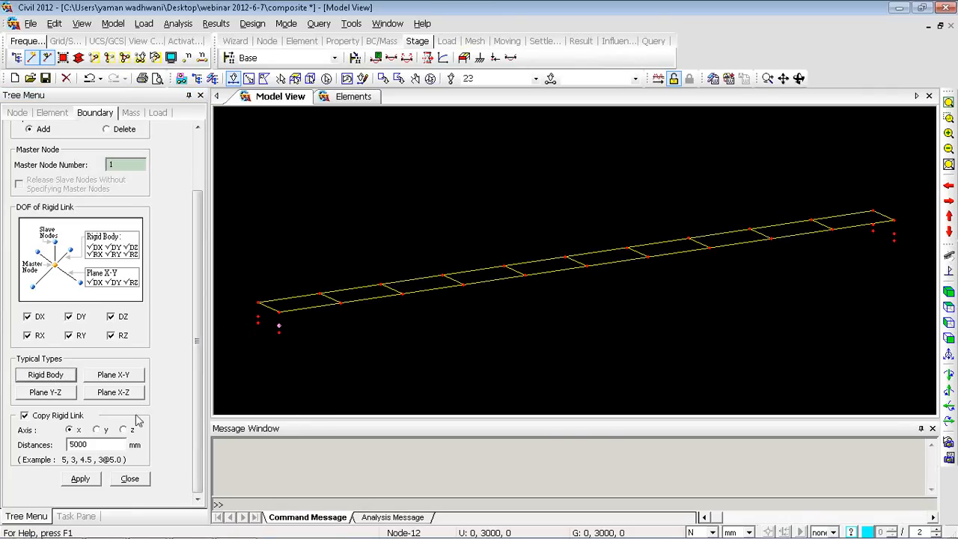
click(75, 479)
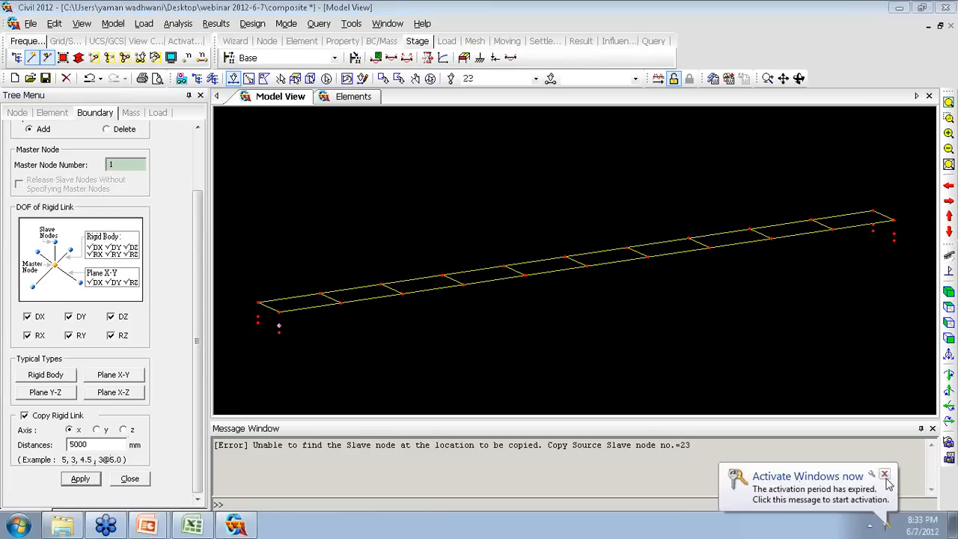
click(884, 474)
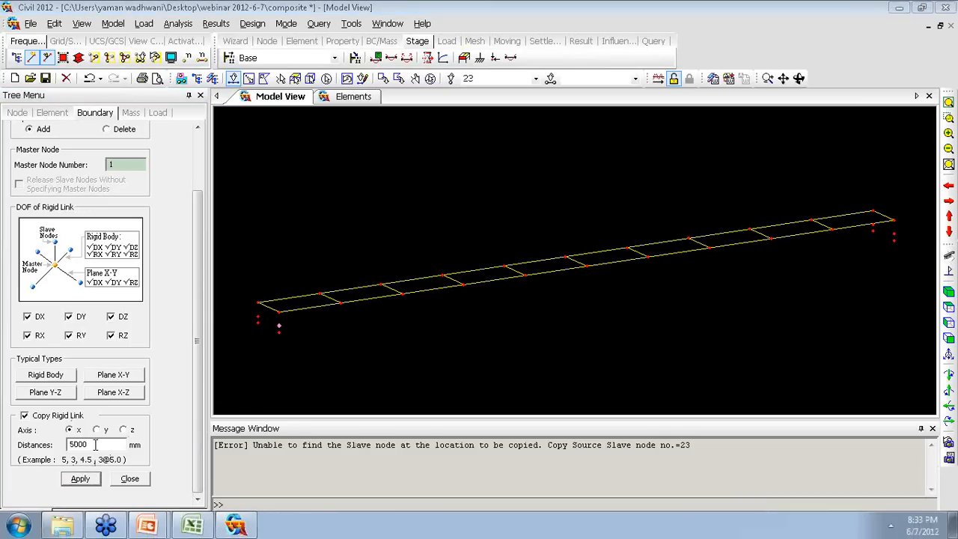
Create the rigid link from master node 1 to node 23, copied along the y axis at 3000 mm
click(26, 416)
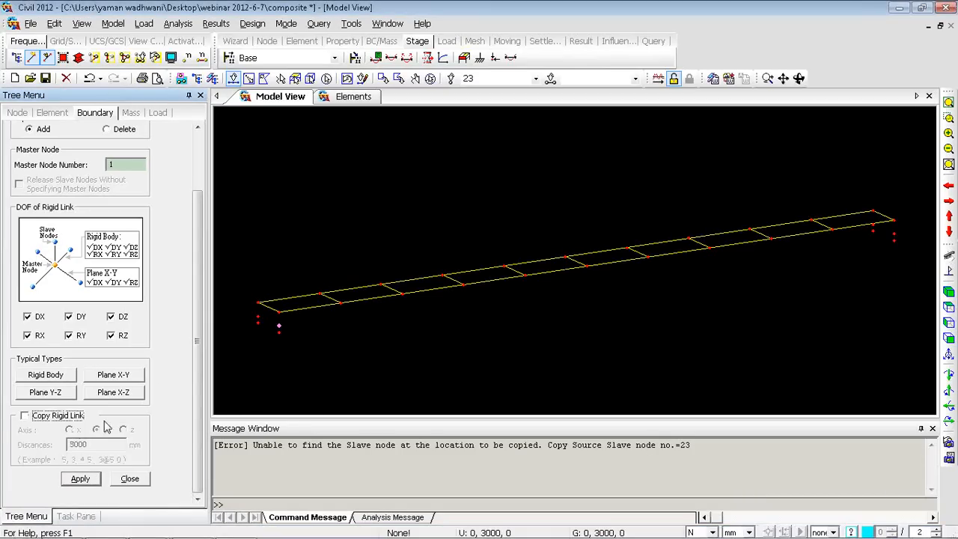
click(42, 417)
drag(90, 447, 68, 445)
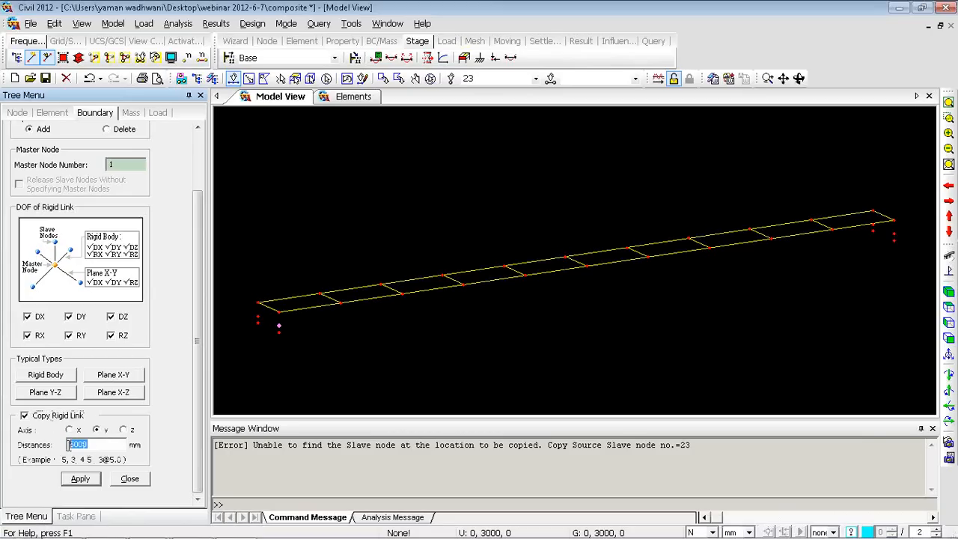
text(30)
click(82, 481)
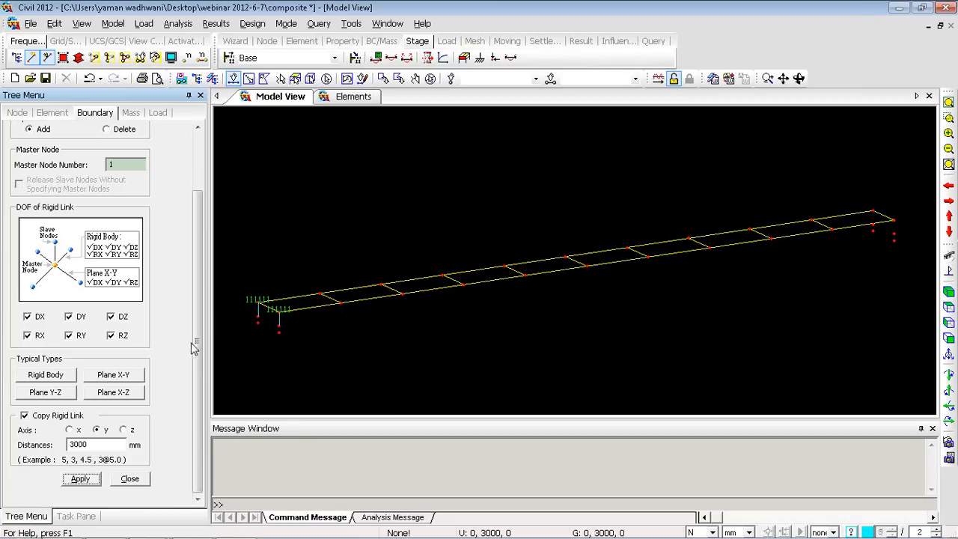
Create a rigid link from master node 11 at the far girder end to node 24, copied along y at 3000 mm
click(900, 230)
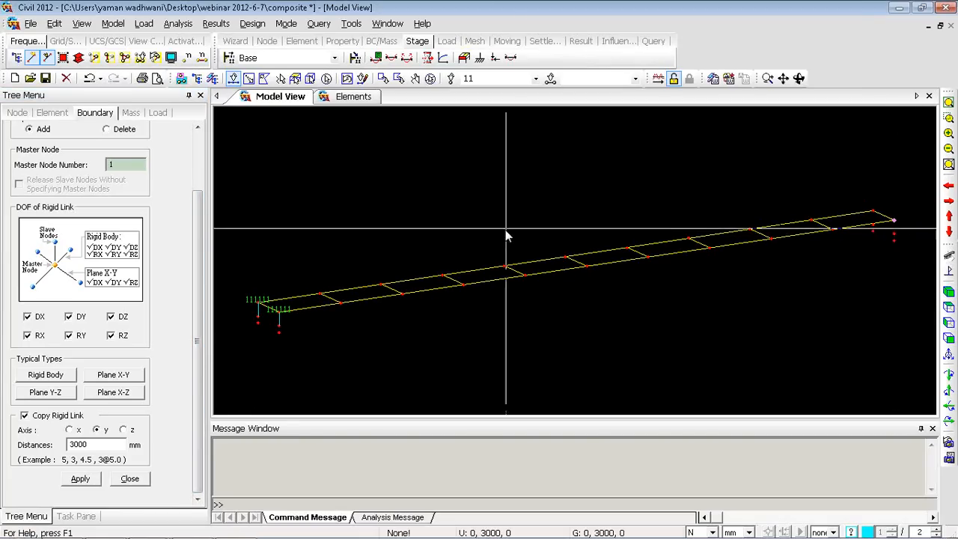
click(129, 166)
click(895, 222)
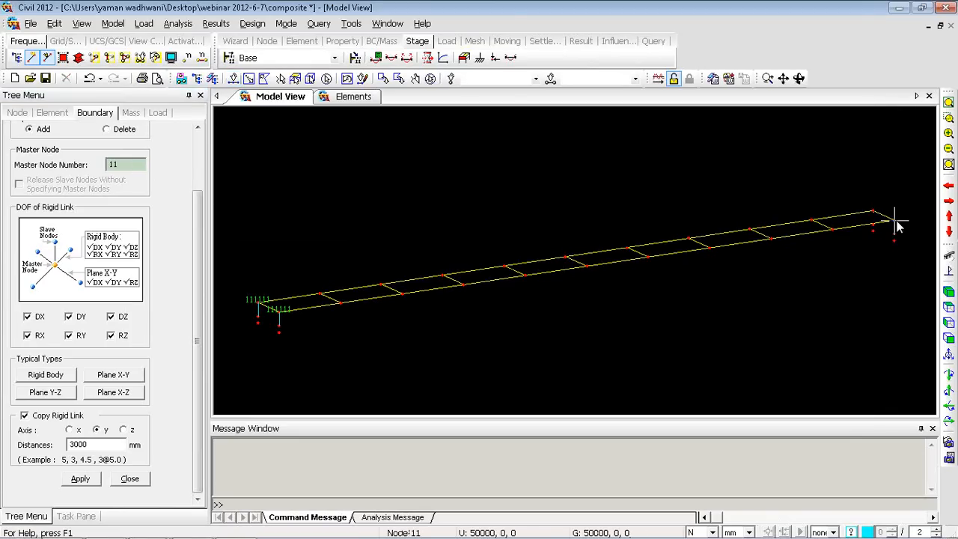
click(233, 78)
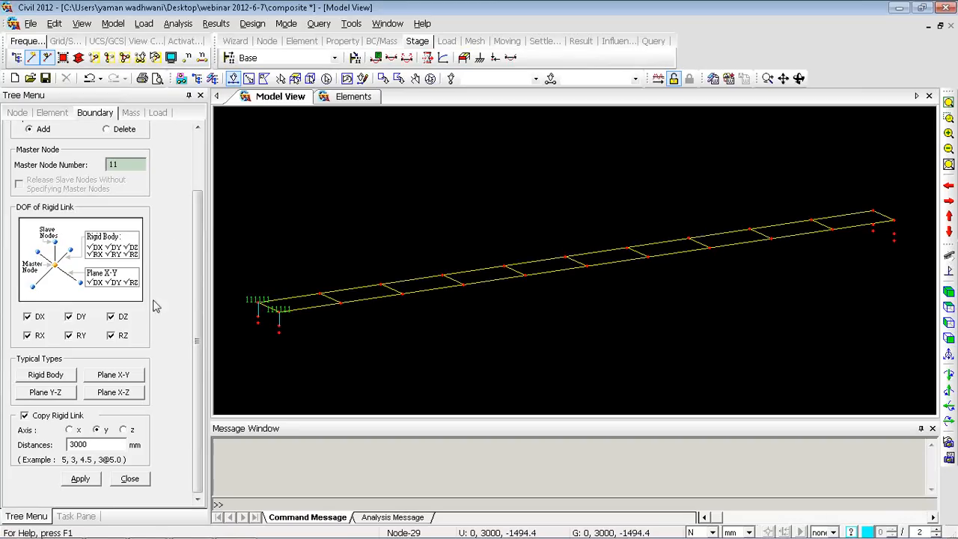
click(895, 235)
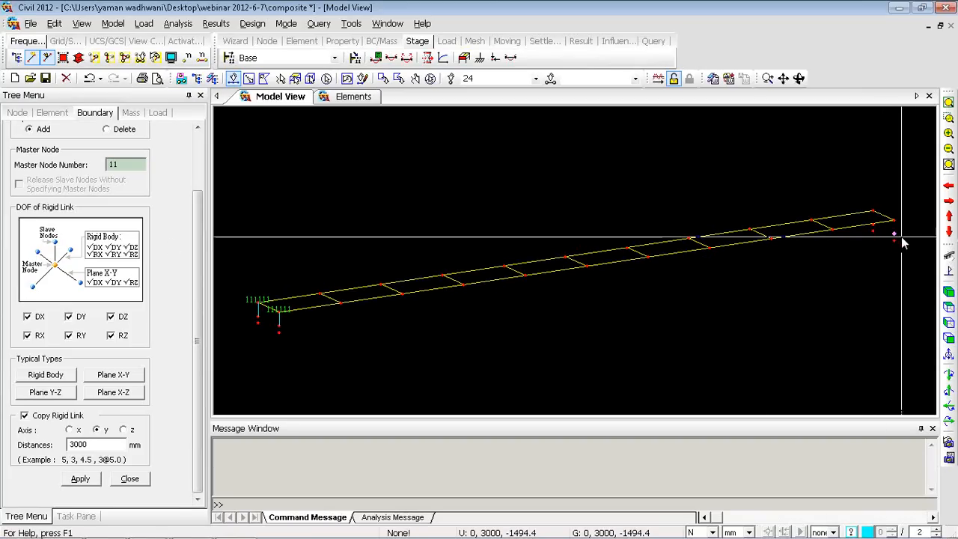
click(79, 480)
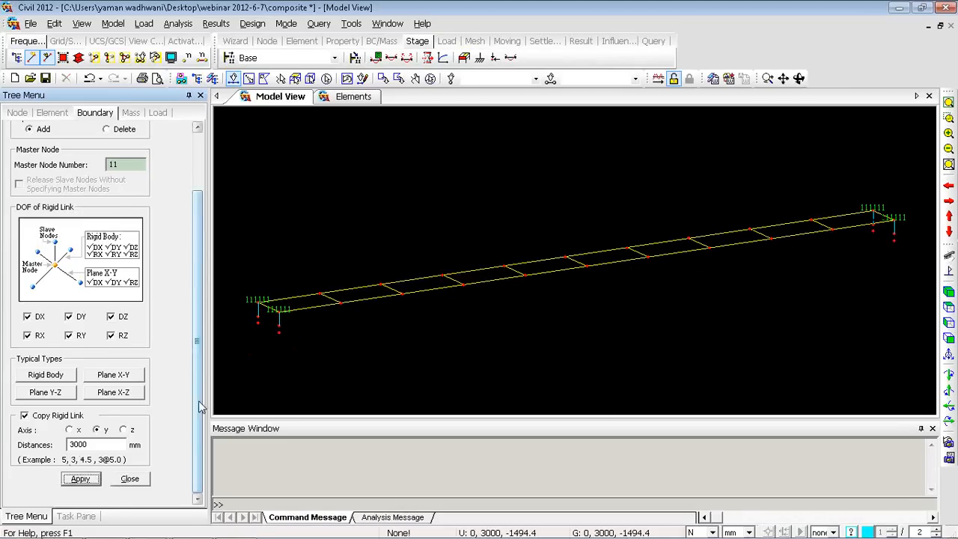
Start an elastic link in the Boundary group and set its type to Rigid
drag(200, 352, 207, 295)
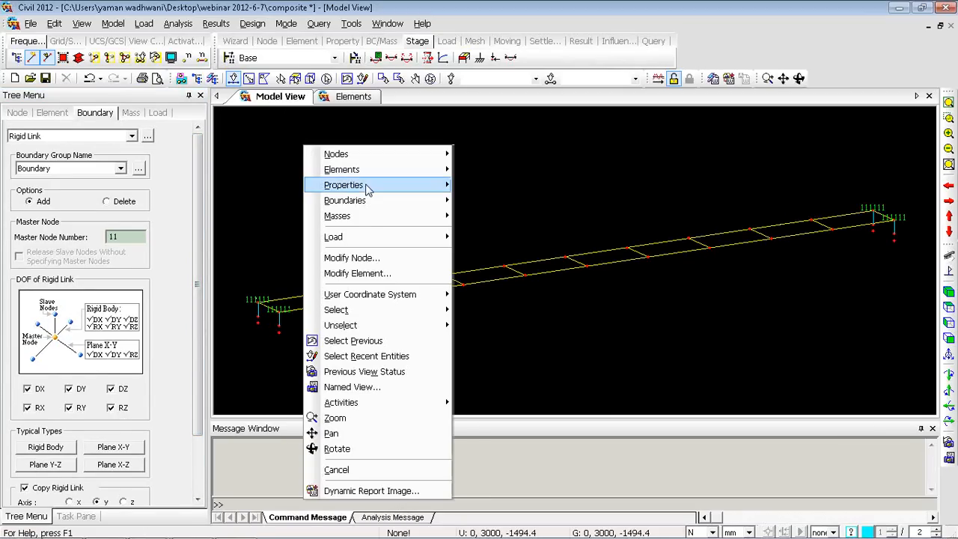
mouse_move(367, 202)
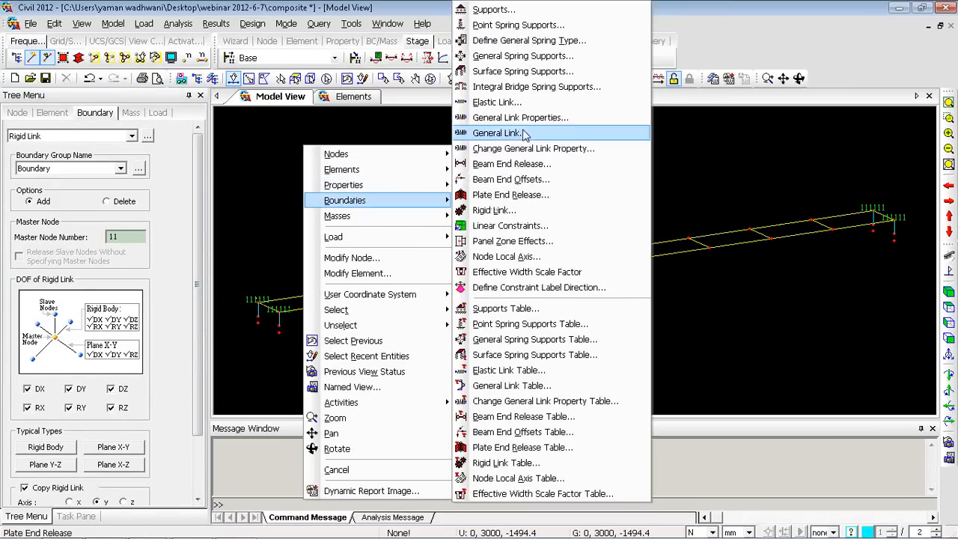
click(486, 102)
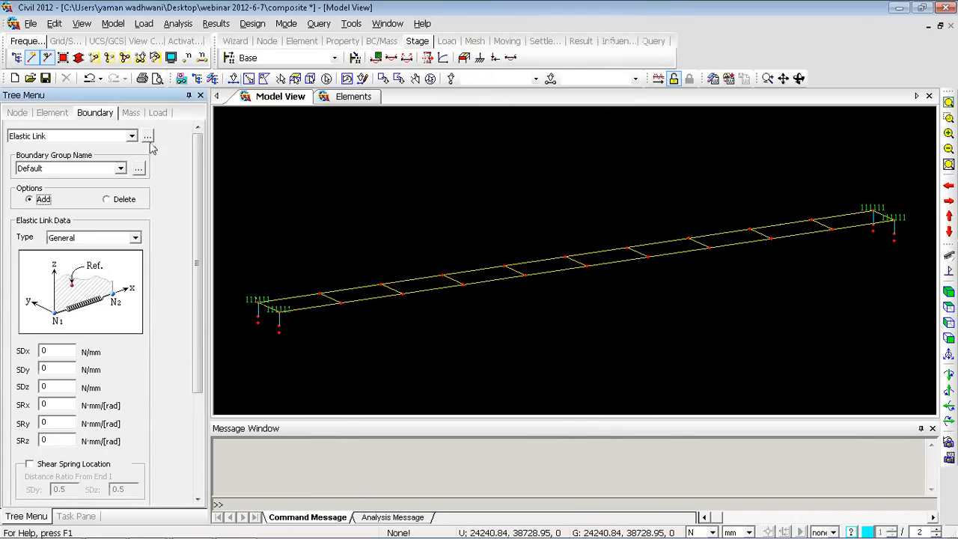
click(114, 169)
click(73, 191)
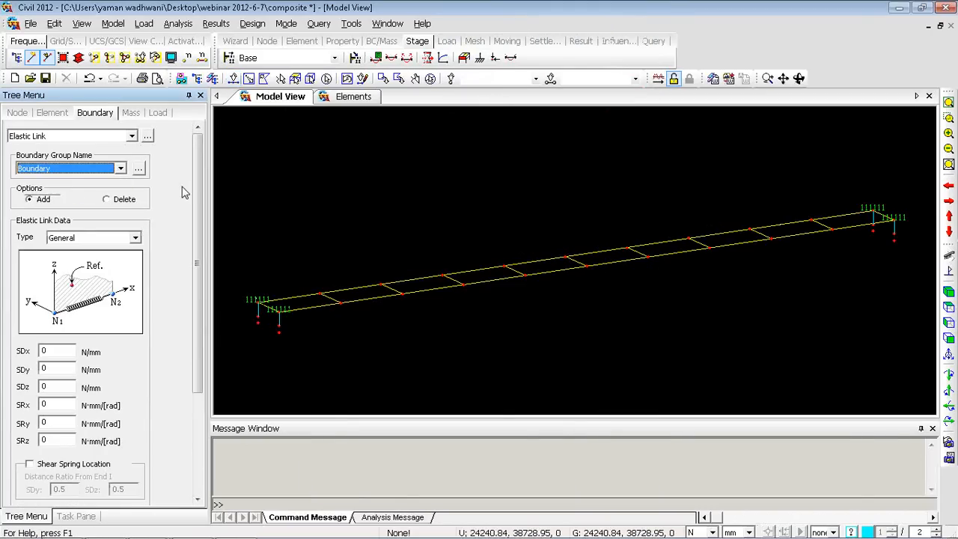
drag(198, 182, 185, 254)
scroll(185, 255, up, 5)
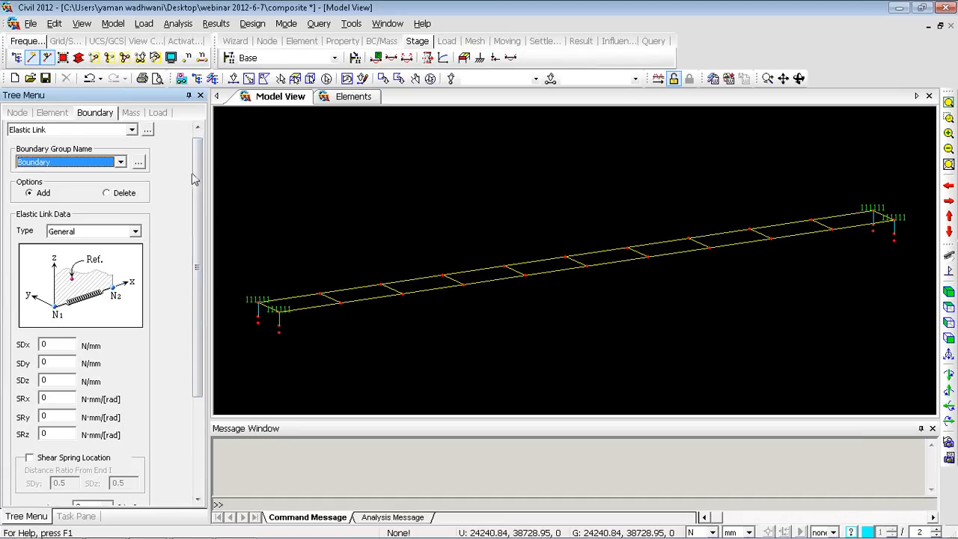
scroll(190, 260, down, 3)
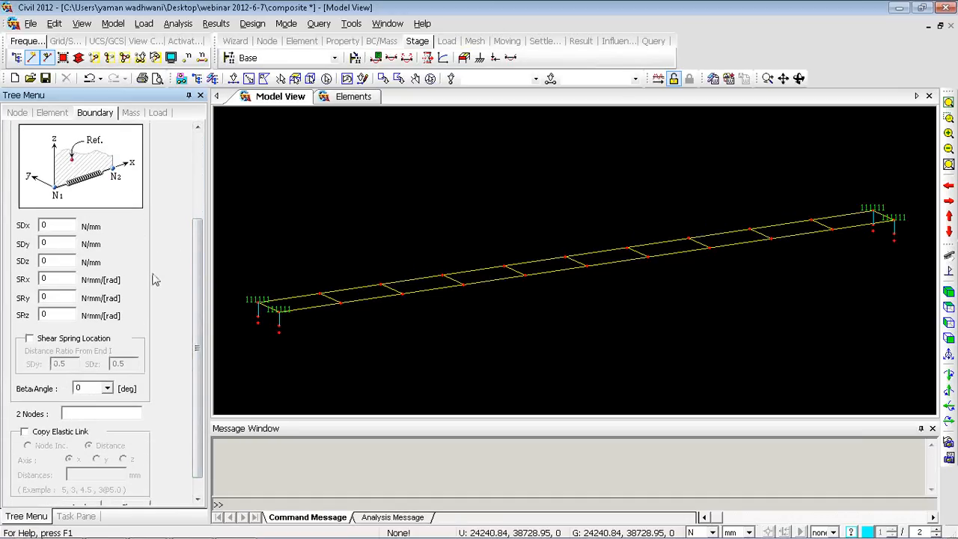
scroll(199, 269, up, 3)
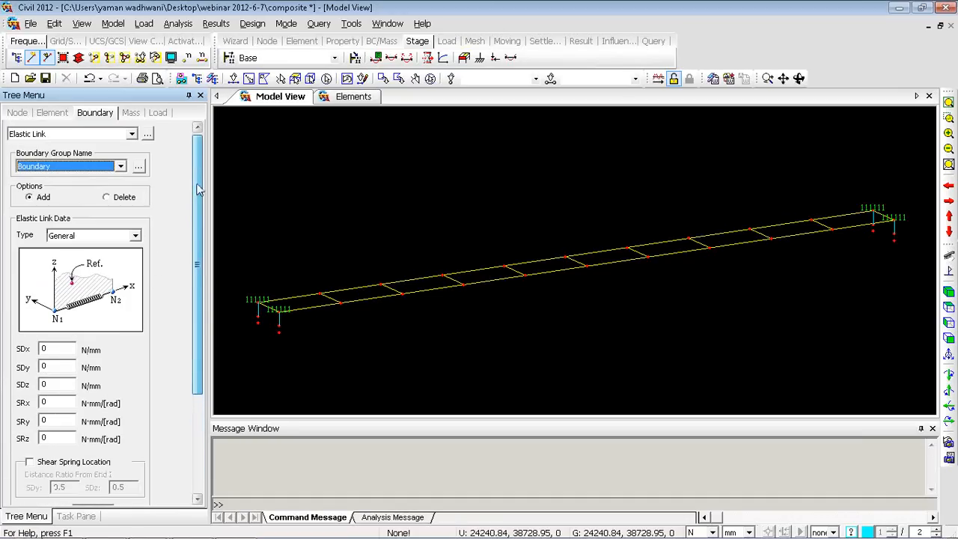
click(102, 236)
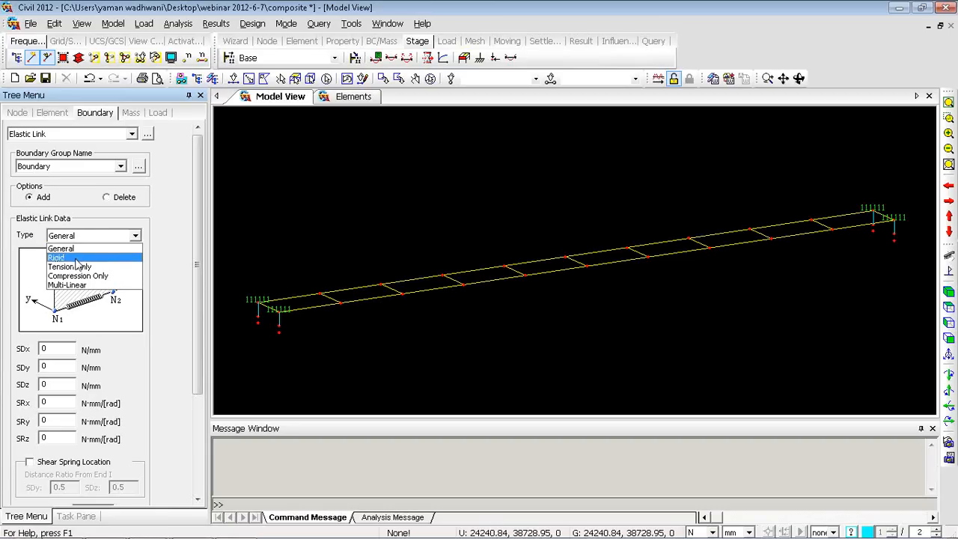
click(76, 259)
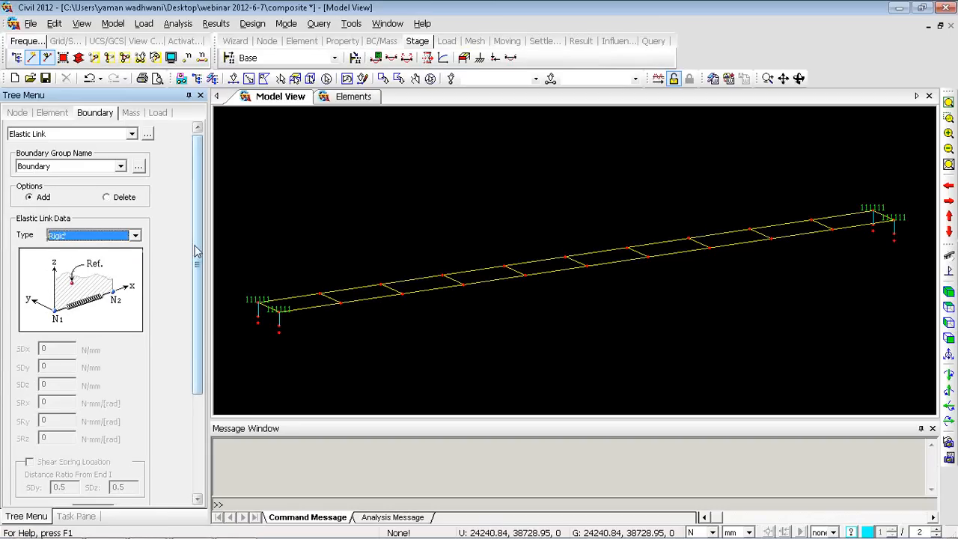
Link the two support nodes below girder end node 1 with the rigid elastic link, copied along x at 50000 mm
drag(196, 252, 178, 346)
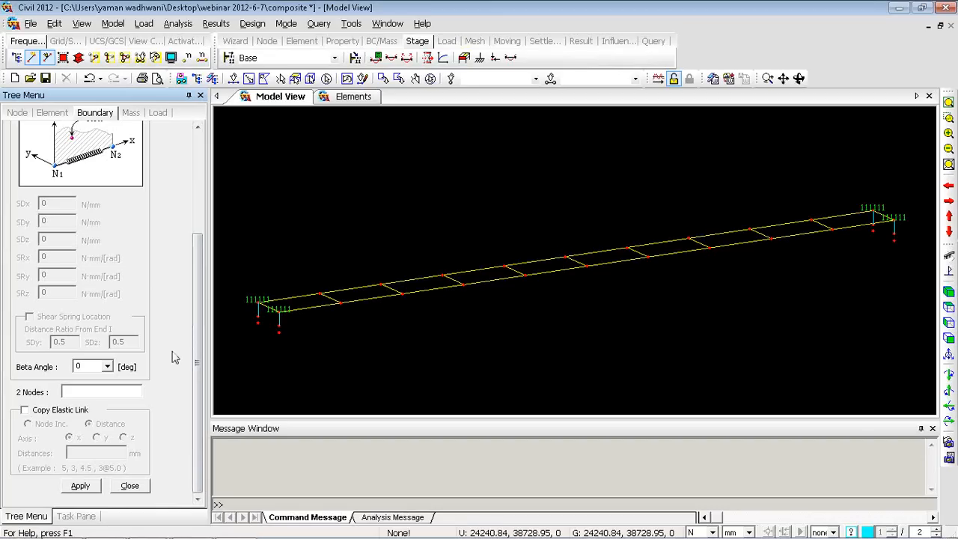
click(102, 390)
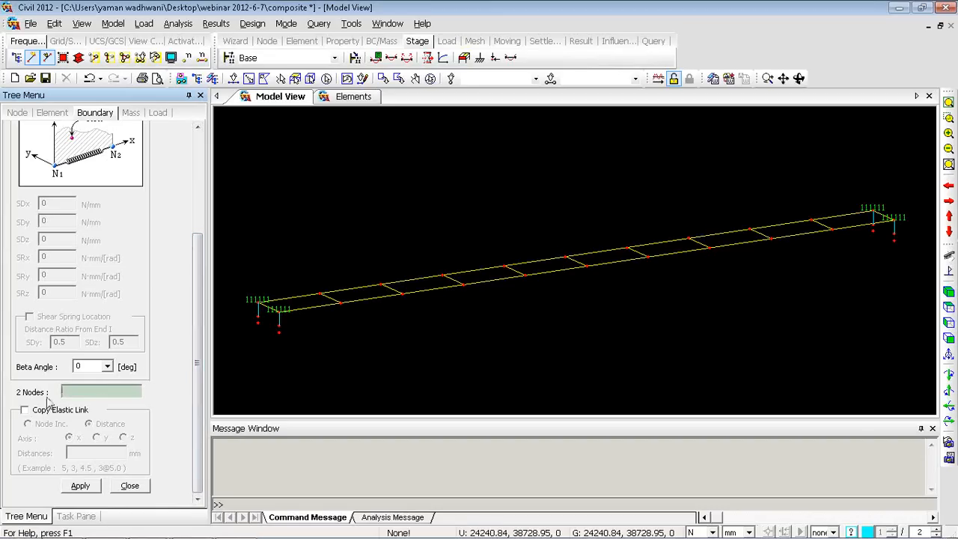
click(34, 410)
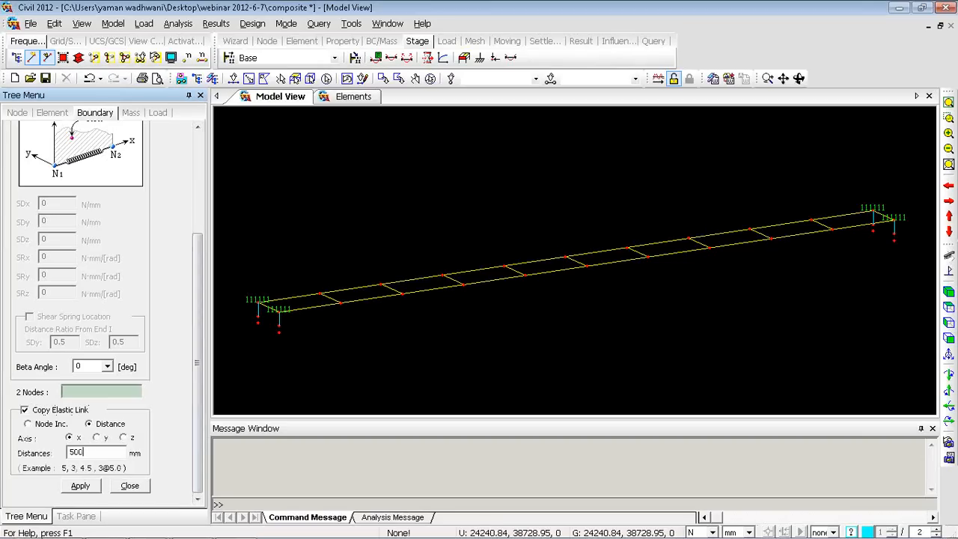
click(278, 334)
click(278, 310)
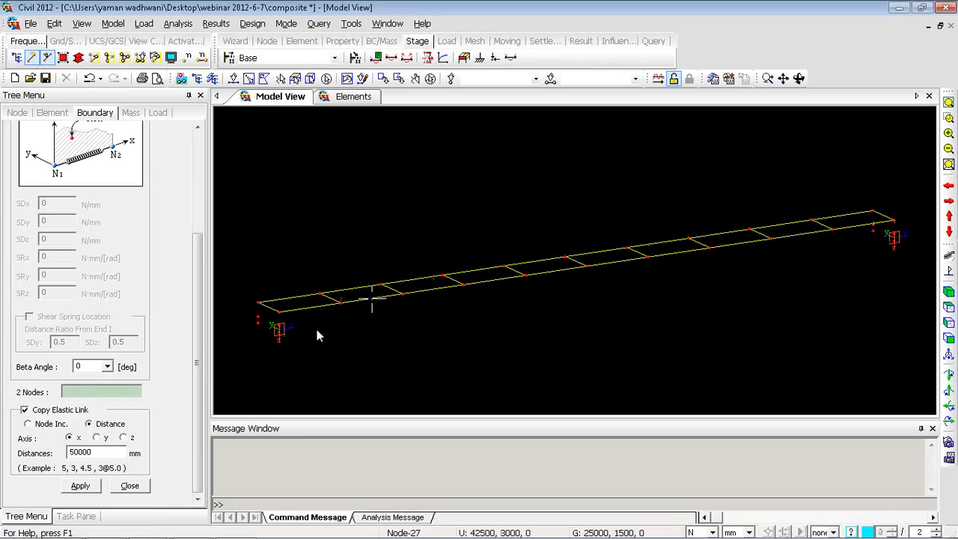
Add the same copied elastic link between the two support nodes below the other girder's start and finish the command
click(257, 320)
click(257, 327)
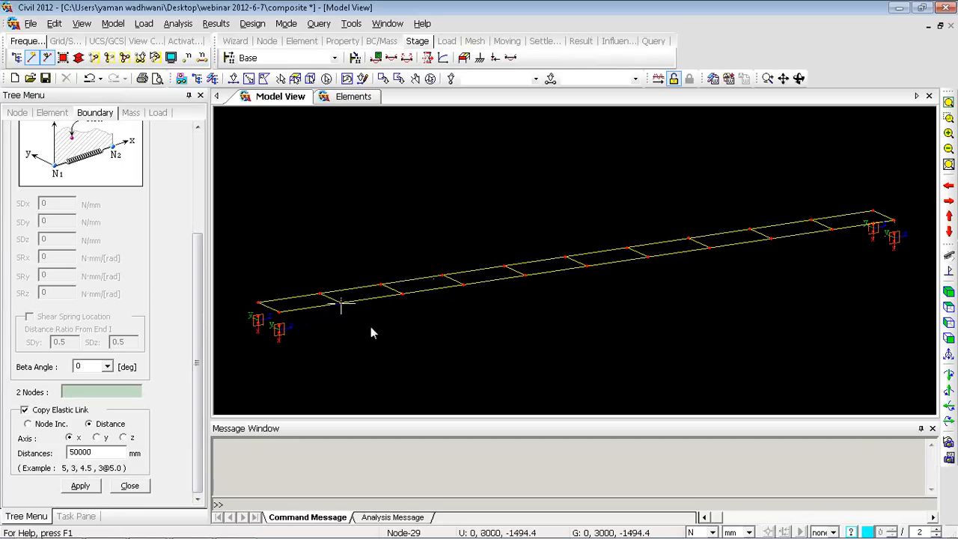
click(130, 486)
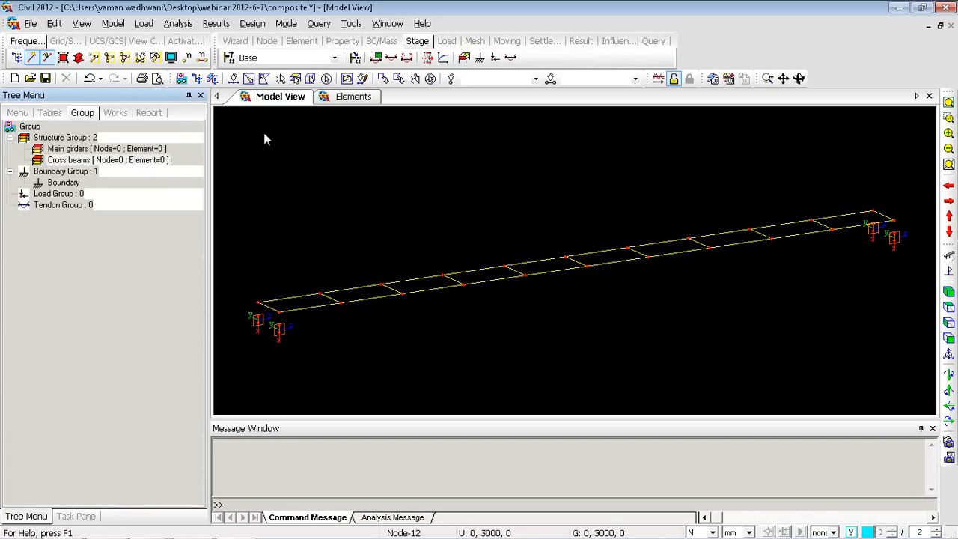
Start defining point spring supports in the Boundary group
right_click(313, 124)
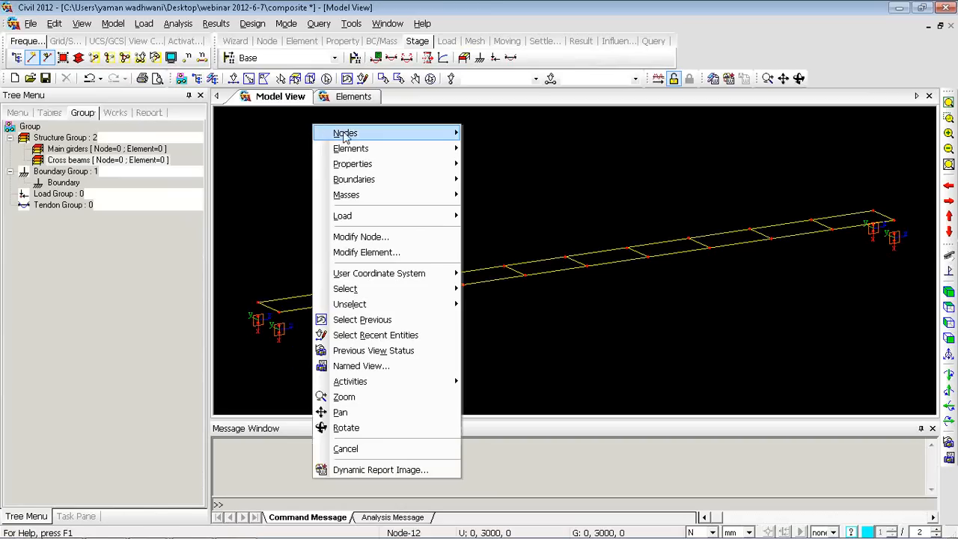
mouse_move(369, 181)
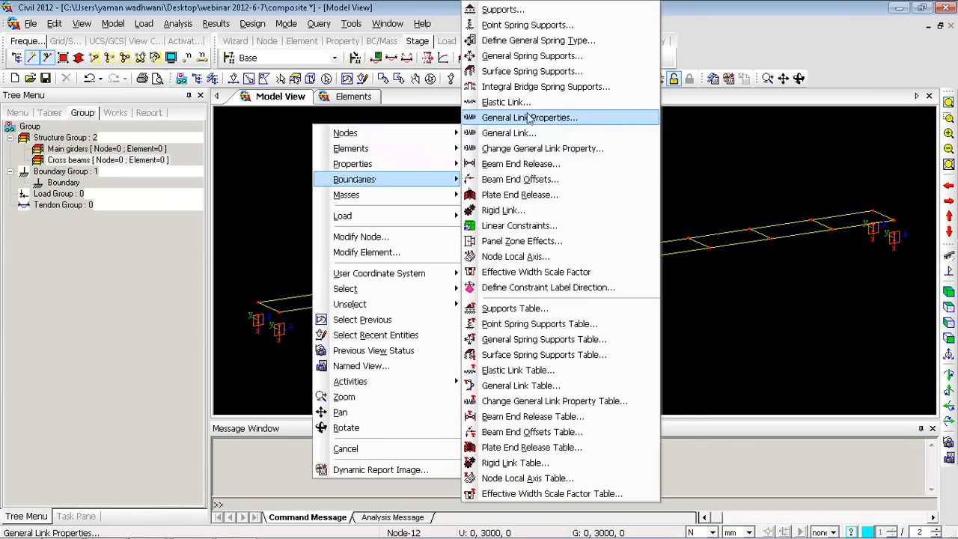
click(537, 27)
click(90, 169)
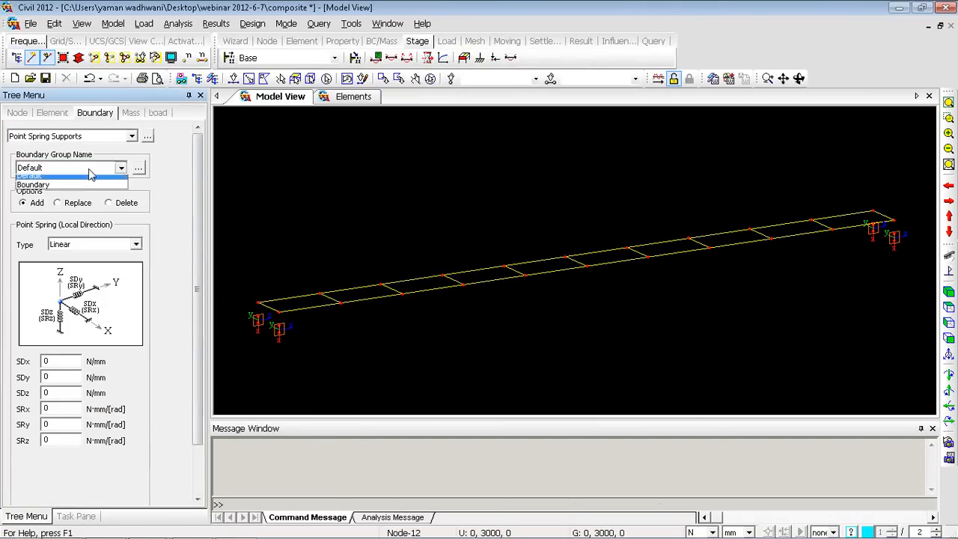
click(38, 184)
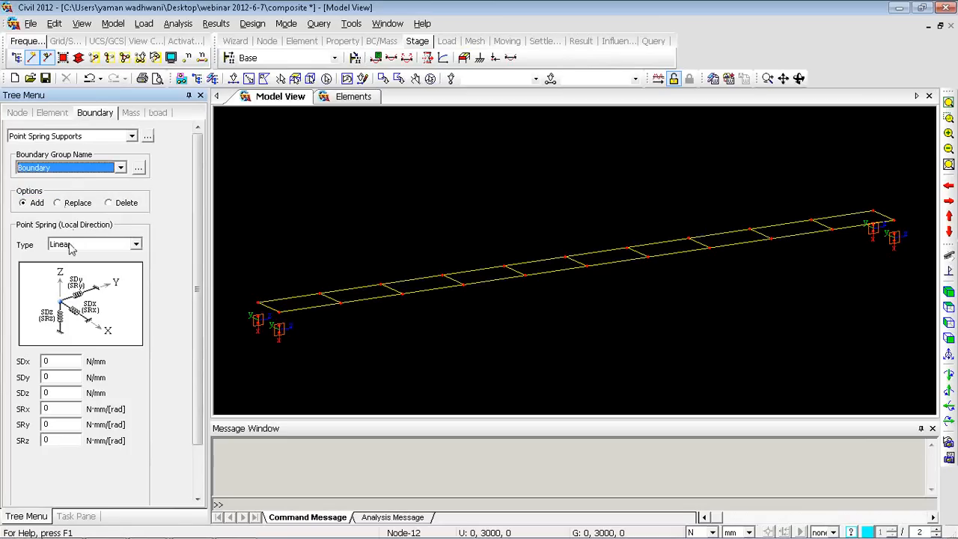
Change the model units to kN and m
click(712, 532)
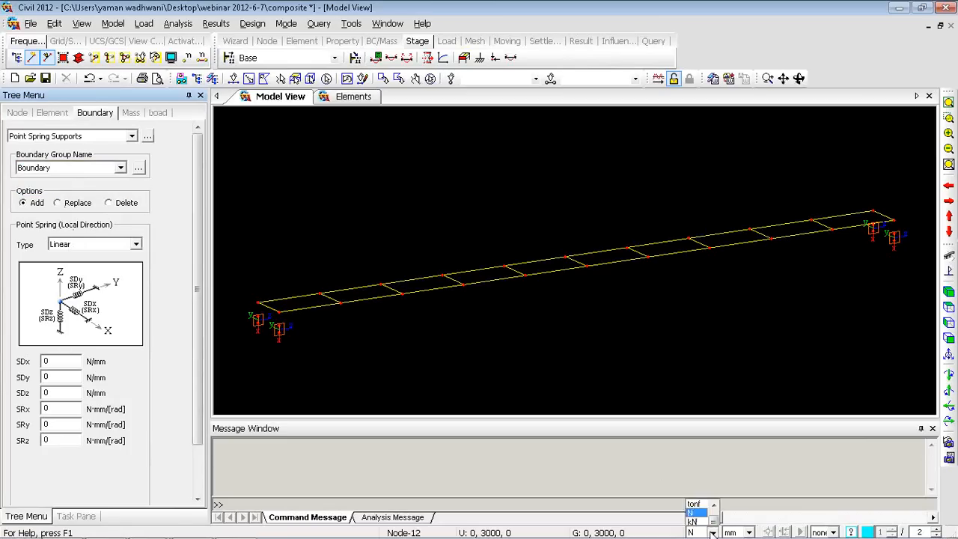
click(694, 522)
click(748, 532)
click(730, 499)
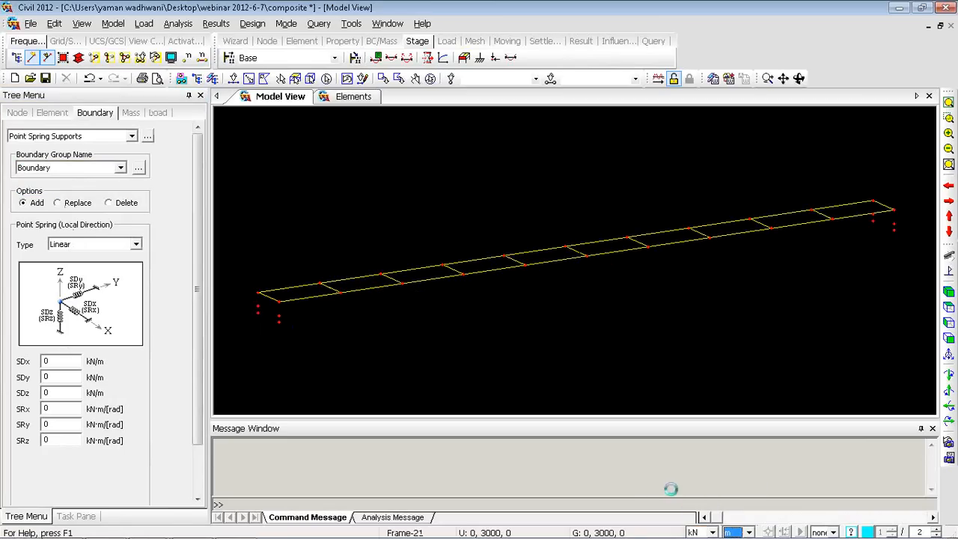
Set the linear spring stiffnesses SDx, SDy and SDz to 100000 kN/m and SRx to 100000 kN·m/[rad]
drag(64, 363, 7, 348)
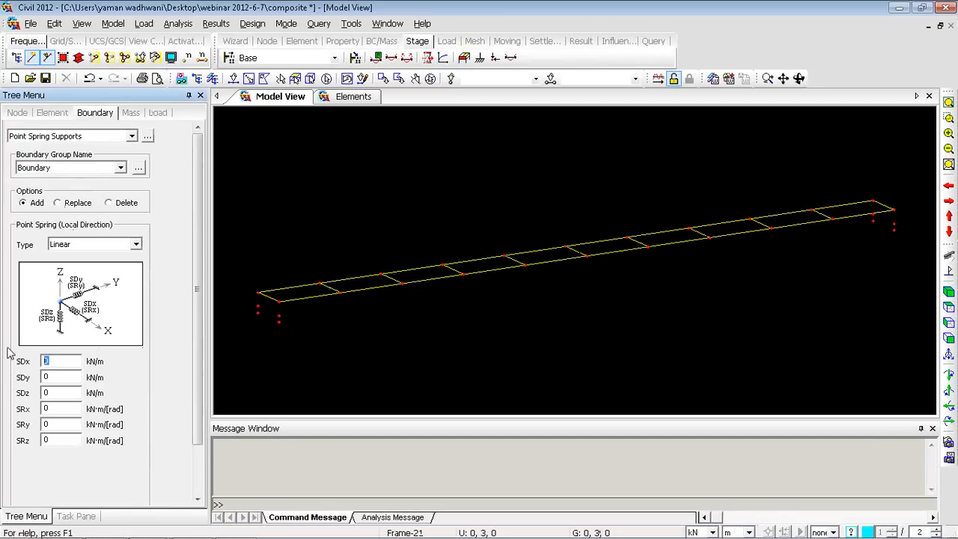
text(100000)
key(Tab)
text(1000)
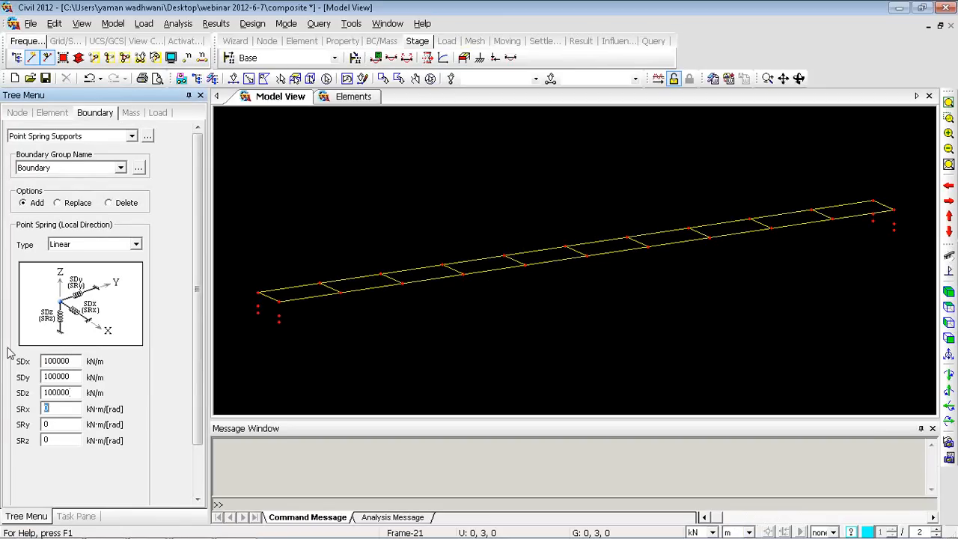
text(100000)
Assign the point spring supports to the four lowest support nodes, 27 to 30, at both bridge ends
click(233, 78)
drag(268, 324, 286, 326)
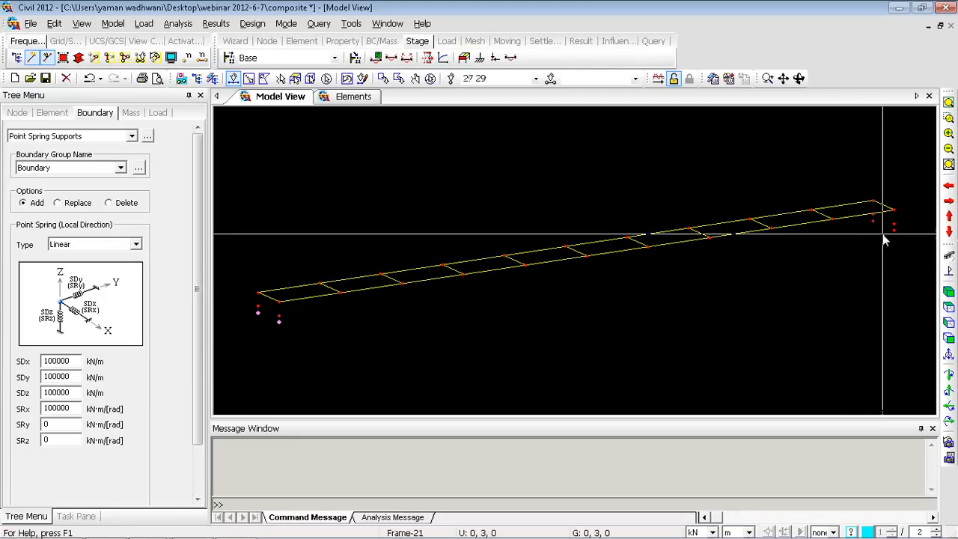
drag(886, 225, 907, 242)
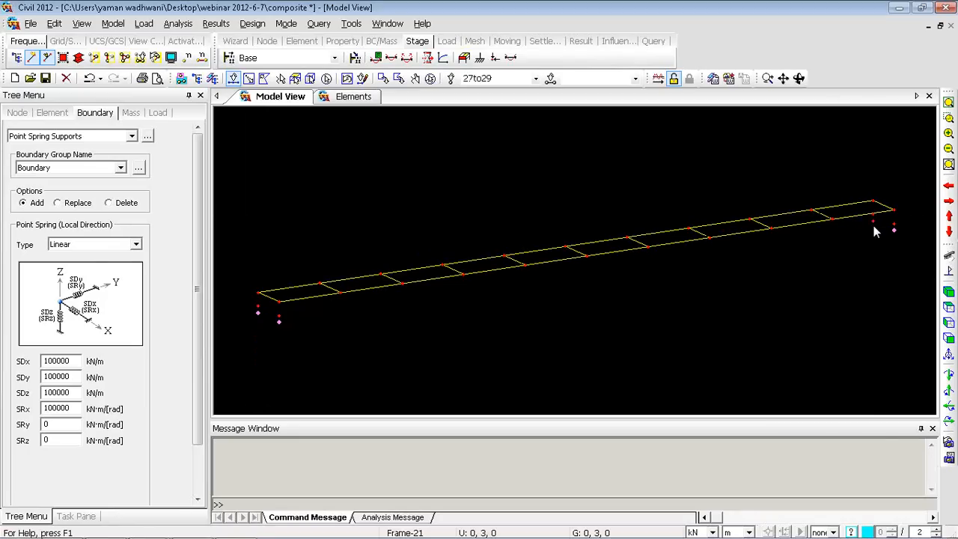
drag(868, 217, 884, 242)
scroll(187, 377, down, 3)
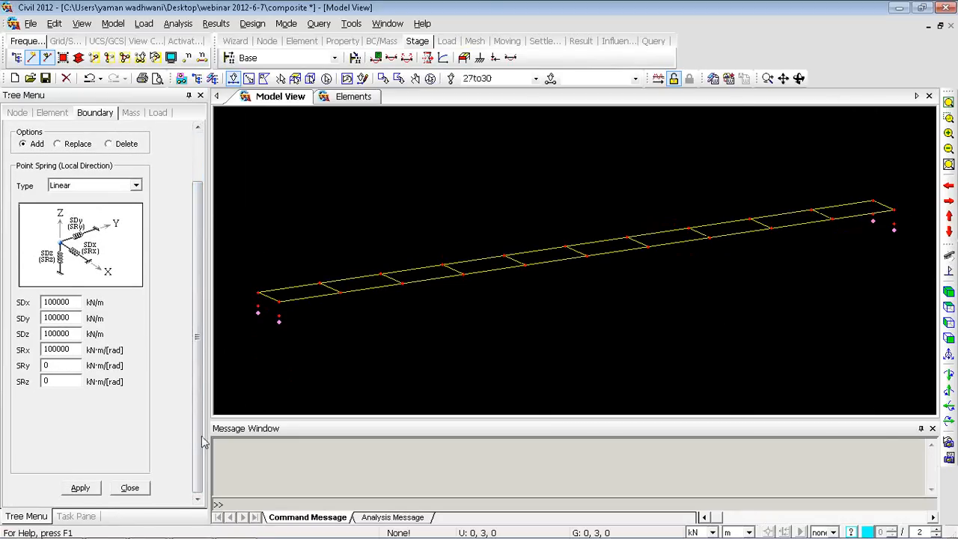
click(79, 487)
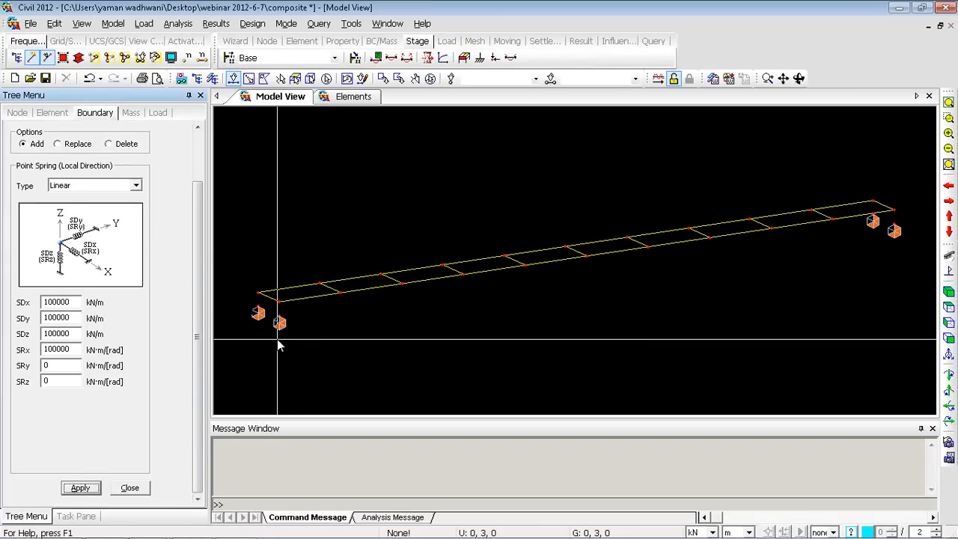
Inspect the point spring supports at the near bridge end up close and close the point spring definition
scroll(272, 331, up, 2)
scroll(274, 326, up, 3)
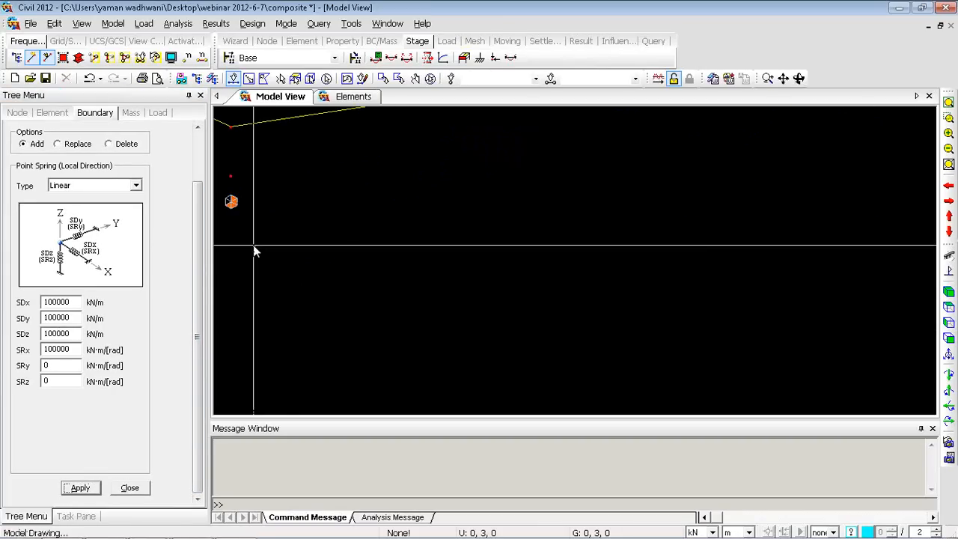
middle_drag(254, 244, 428, 271)
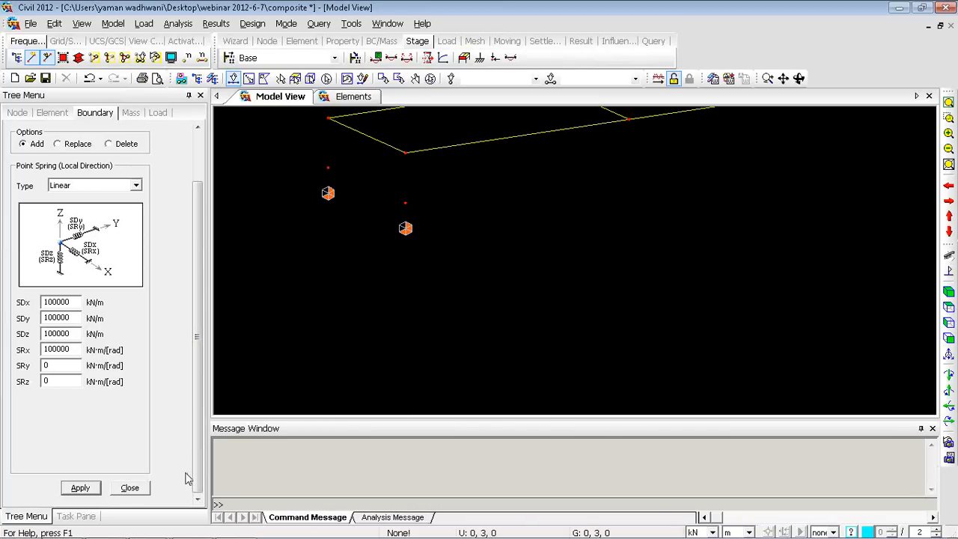
click(141, 491)
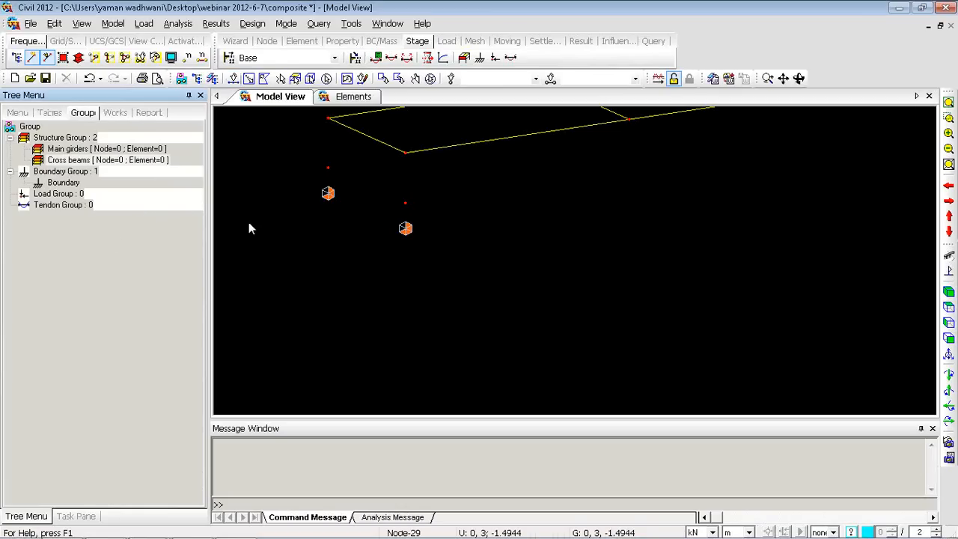
Display all boundary condition types in the model and show the whole bridge in isometric view
right_click(249, 187)
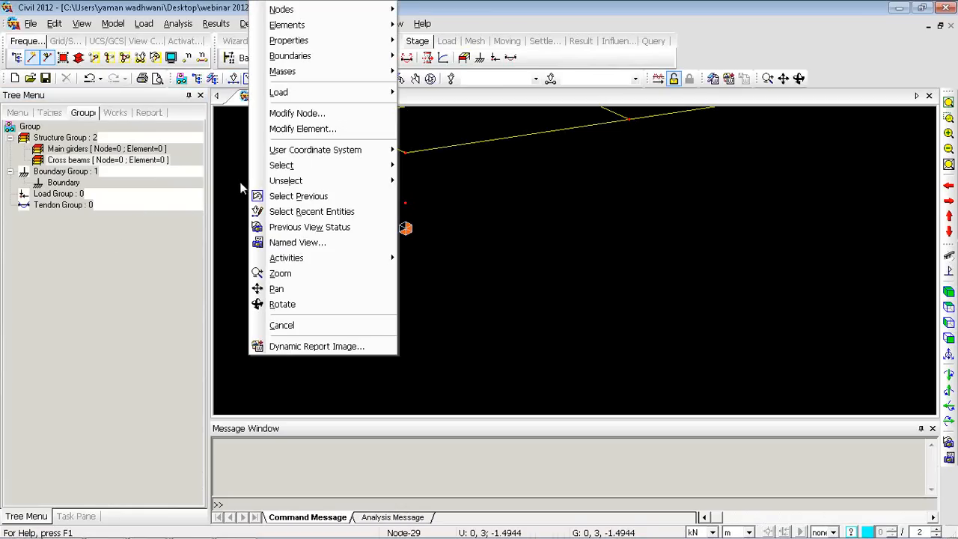
click(228, 128)
click(172, 58)
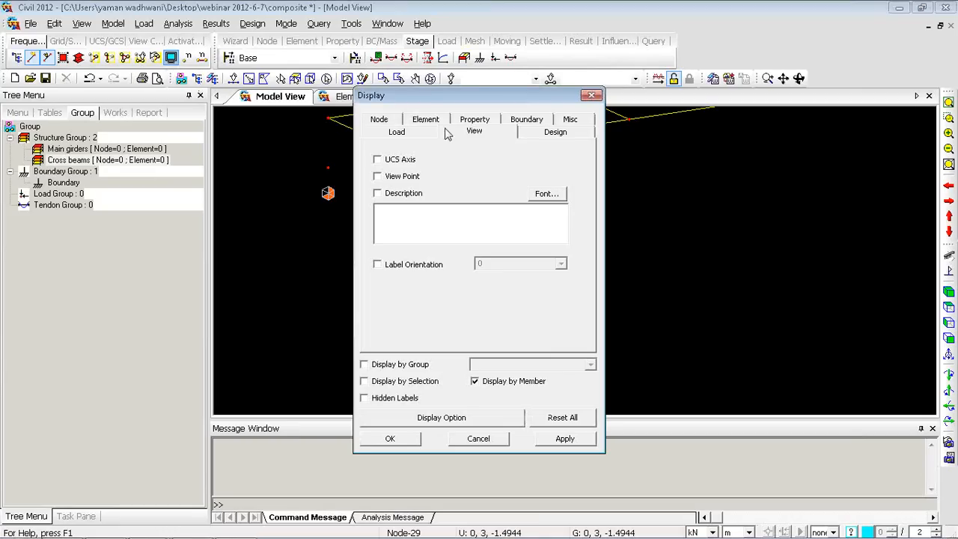
click(522, 122)
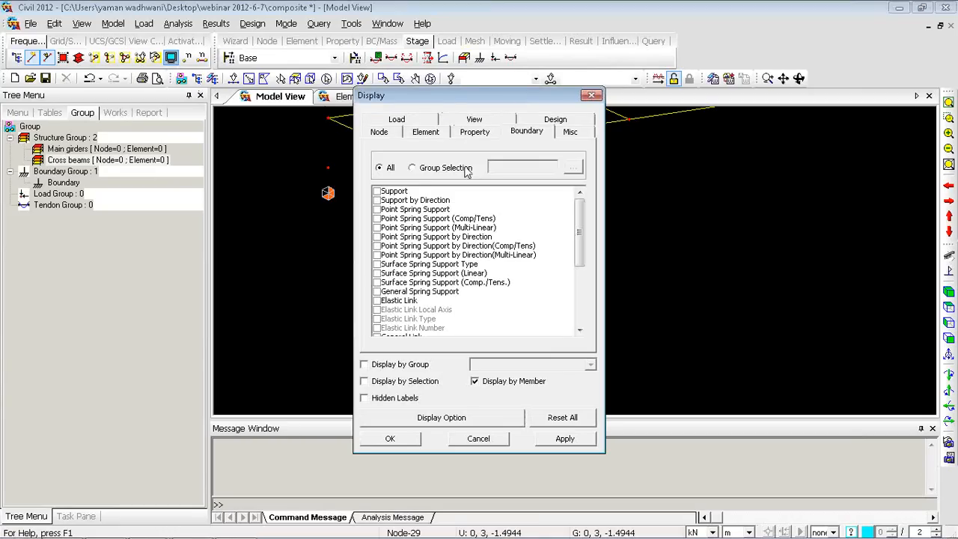
drag(413, 193, 377, 333)
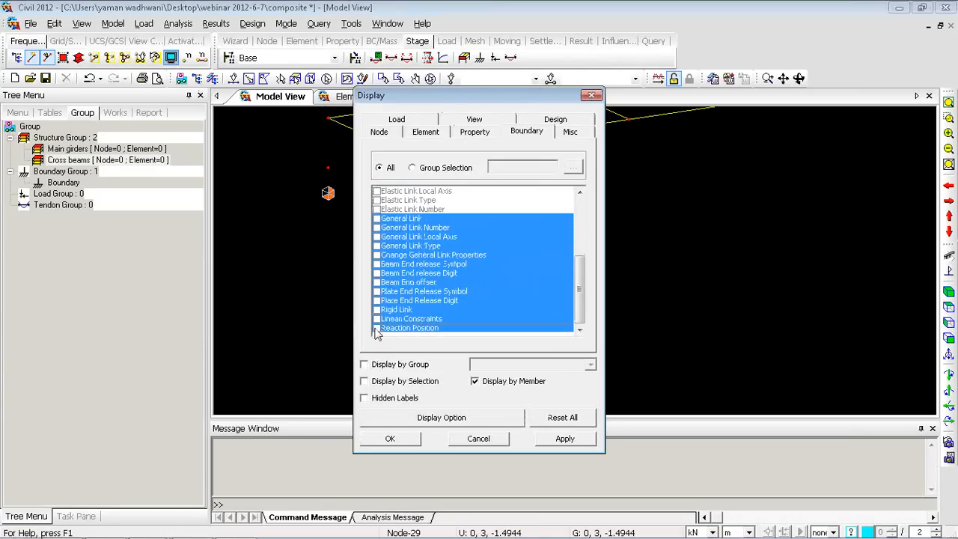
click(390, 437)
click(948, 293)
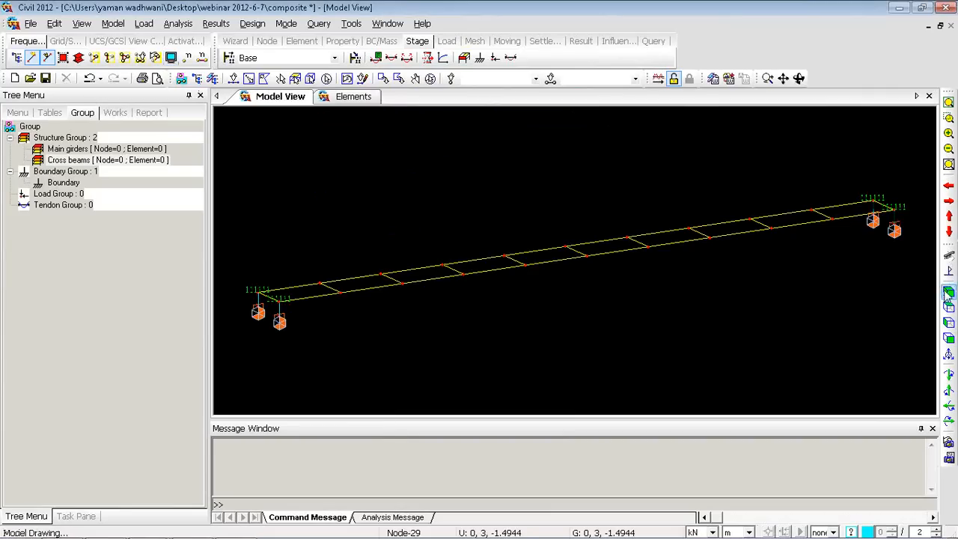
Render the bridge with hidden surfaces and check the end links and spring supports in side view, returning to isometric view
click(78, 58)
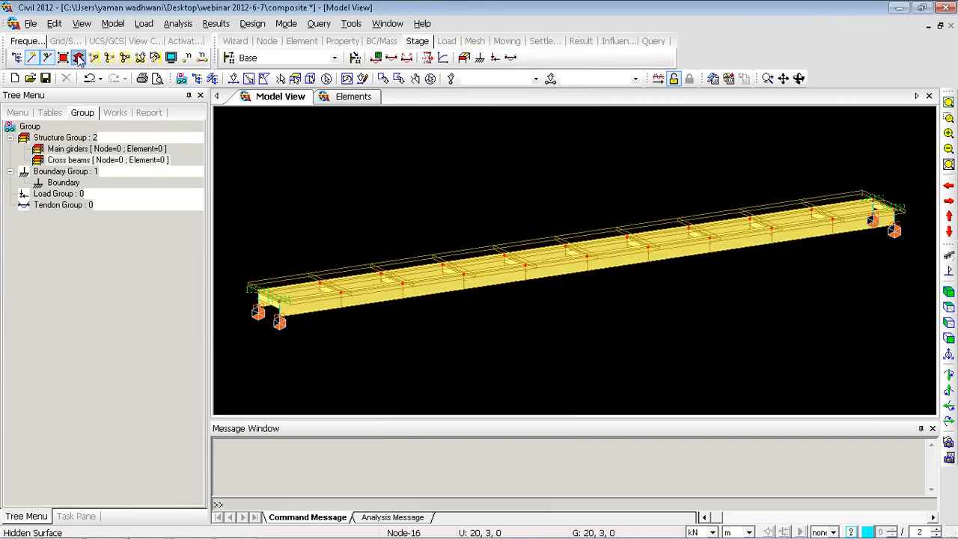
click(948, 322)
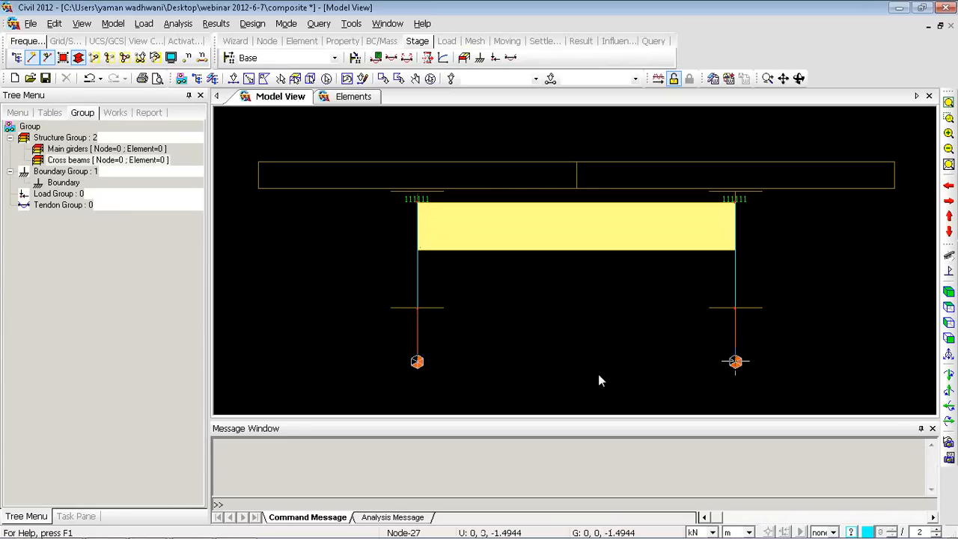
click(947, 292)
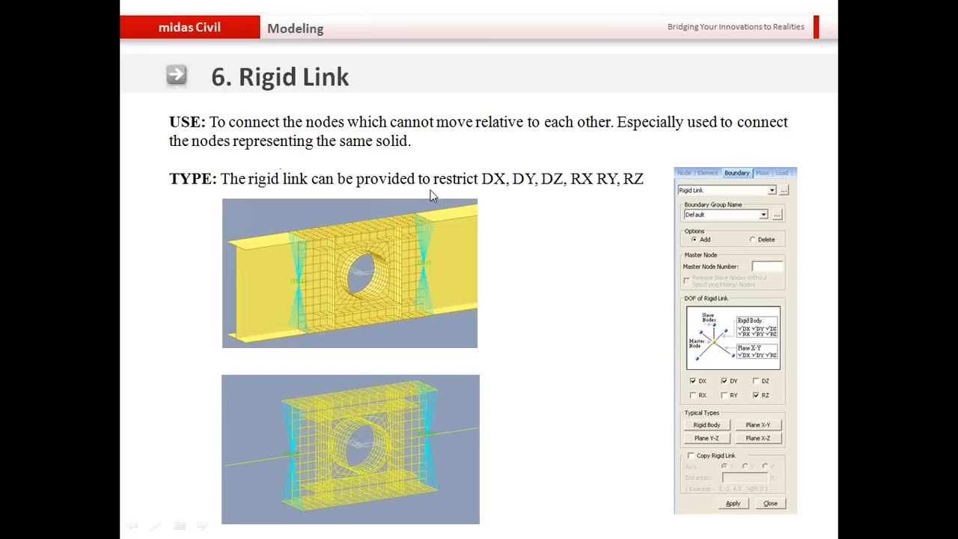
click(491, 208)
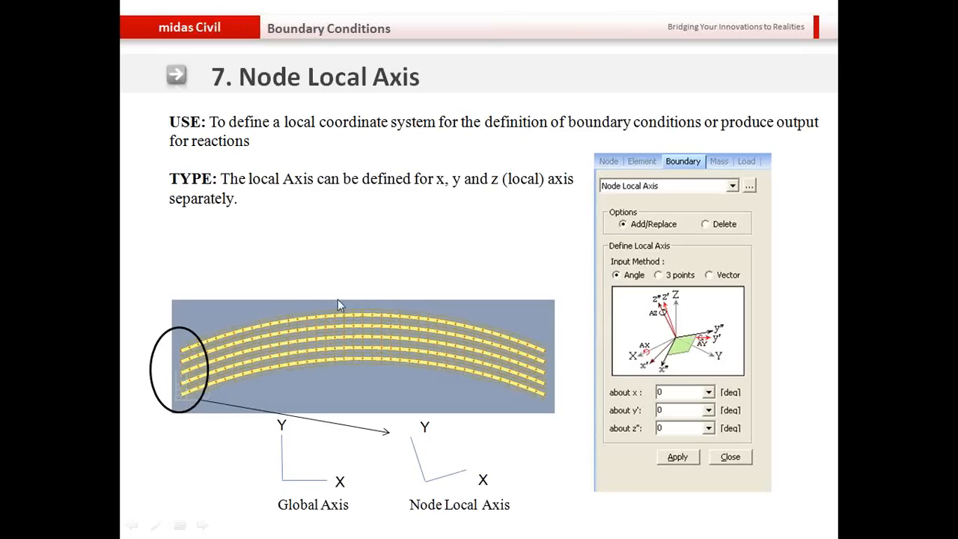
click(381, 252)
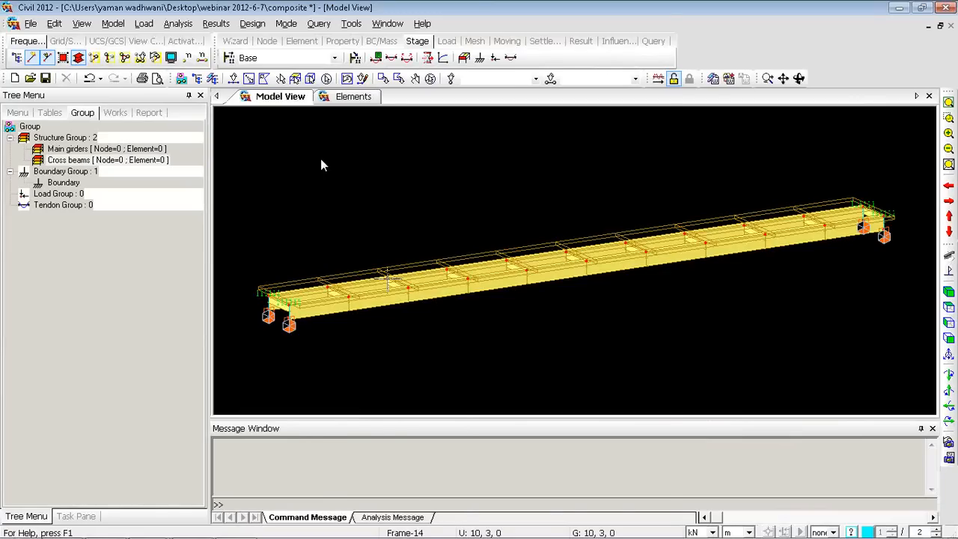
Open the Effective Width Scale Factor definition and review the I-end Iy, z_top and z_bot scale factor entries
right_click(320, 160)
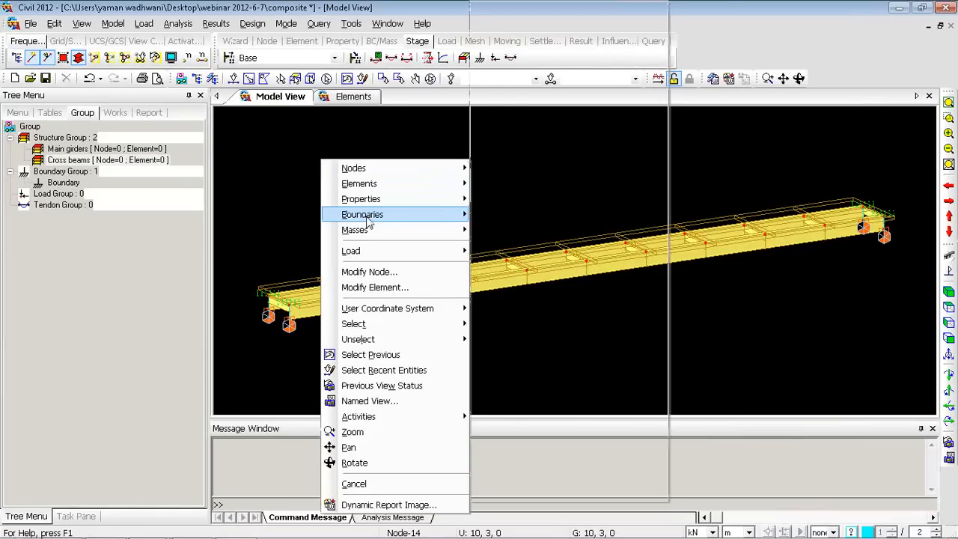
mouse_move(443, 215)
click(551, 272)
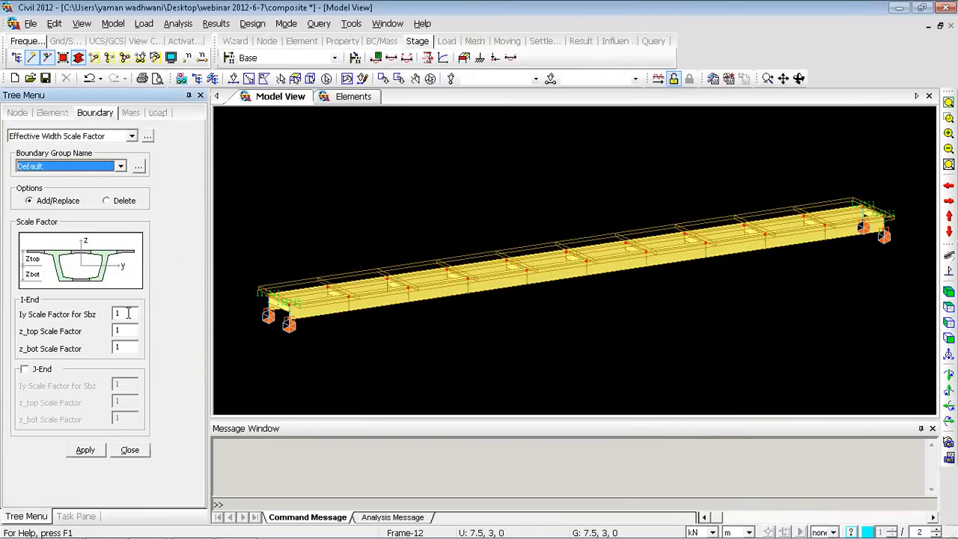
drag(129, 314, 114, 338)
click(117, 333)
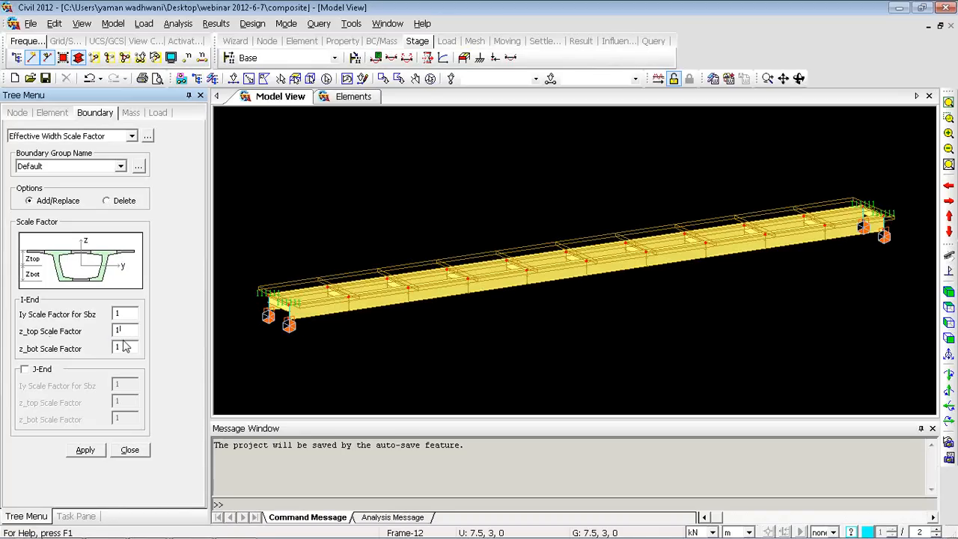
key(alt+Tab)
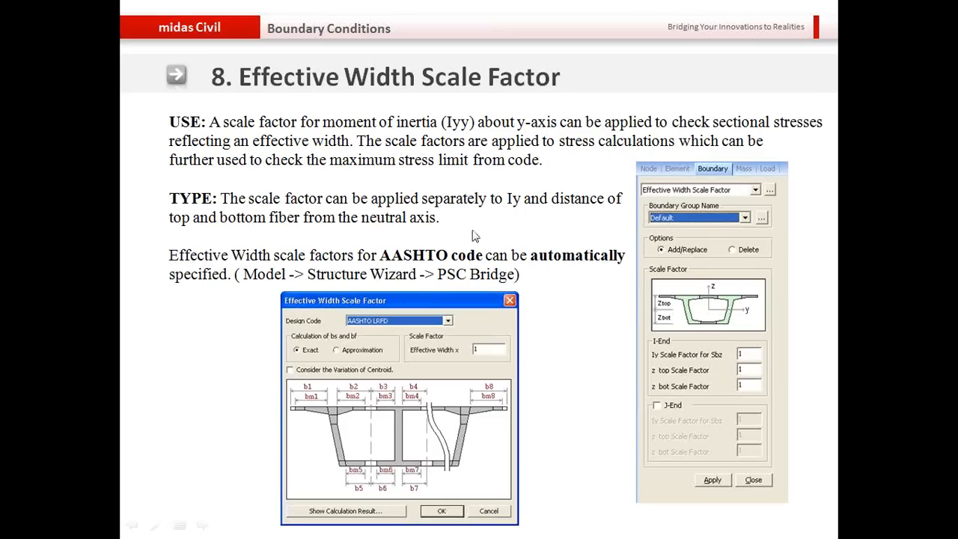
click(471, 231)
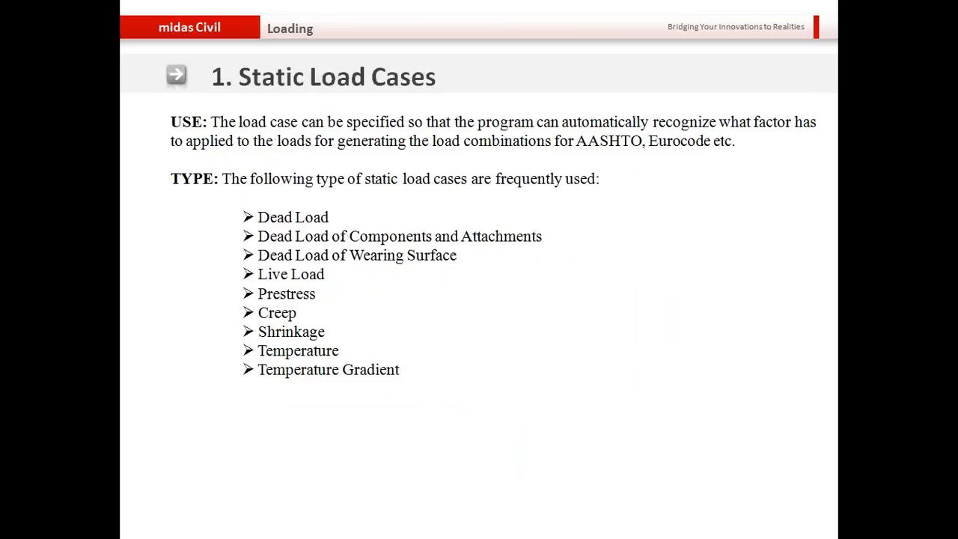
key(alt+Tab)
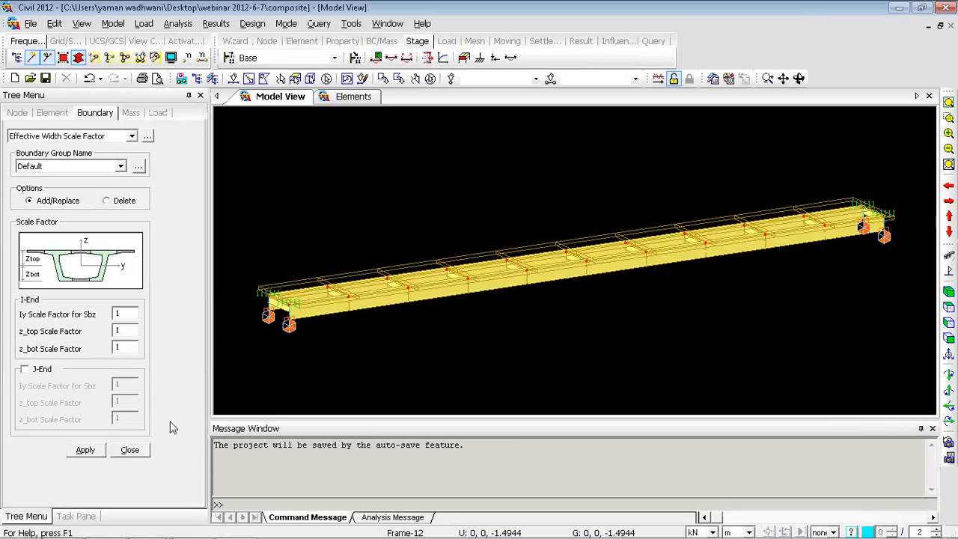
Close the effective width definition and add a static load case named SW of type Dead Load (D)
click(129, 449)
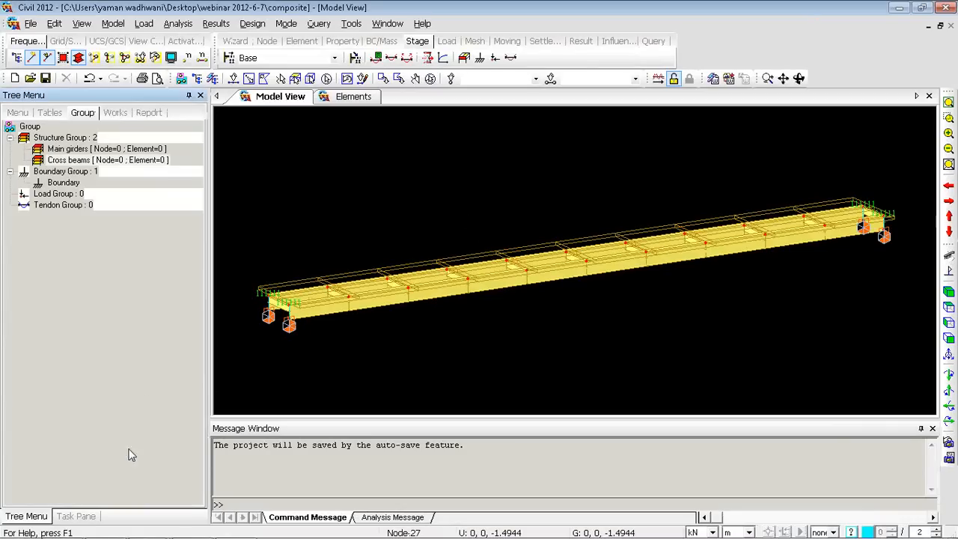
right_click(243, 124)
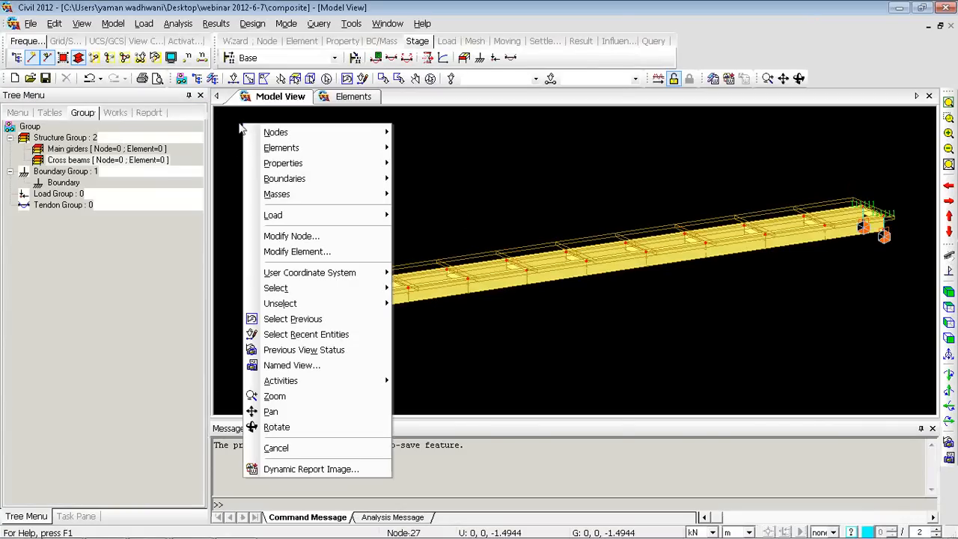
mouse_move(301, 218)
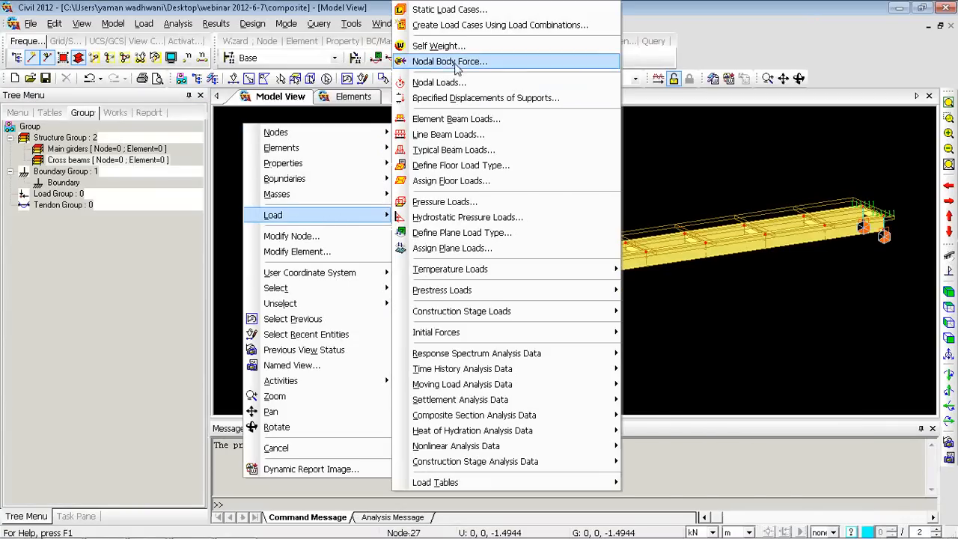
click(449, 10)
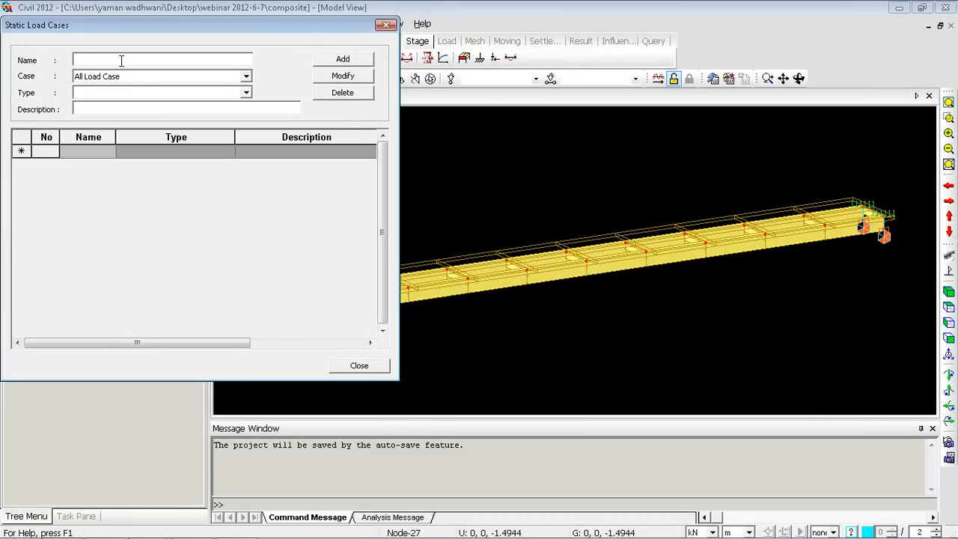
click(179, 75)
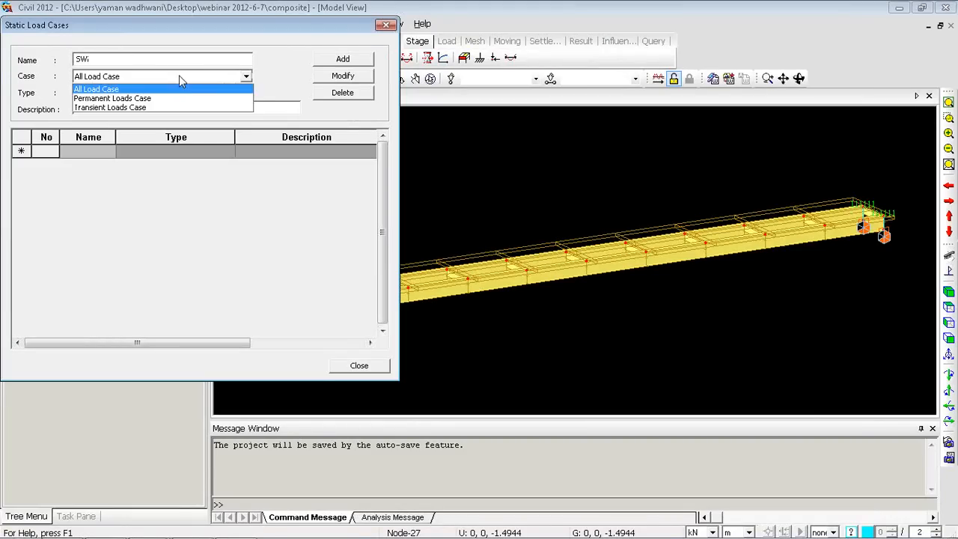
click(173, 84)
click(209, 92)
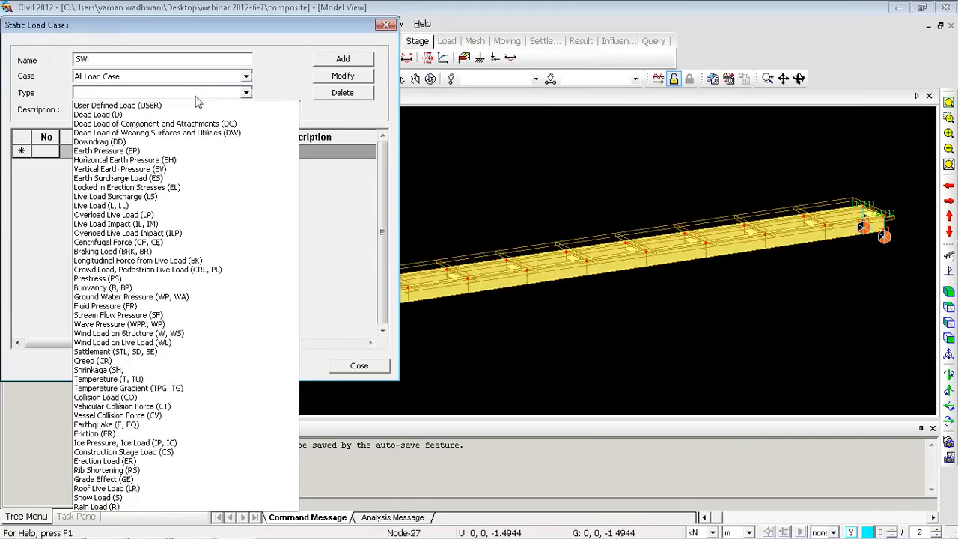
click(122, 114)
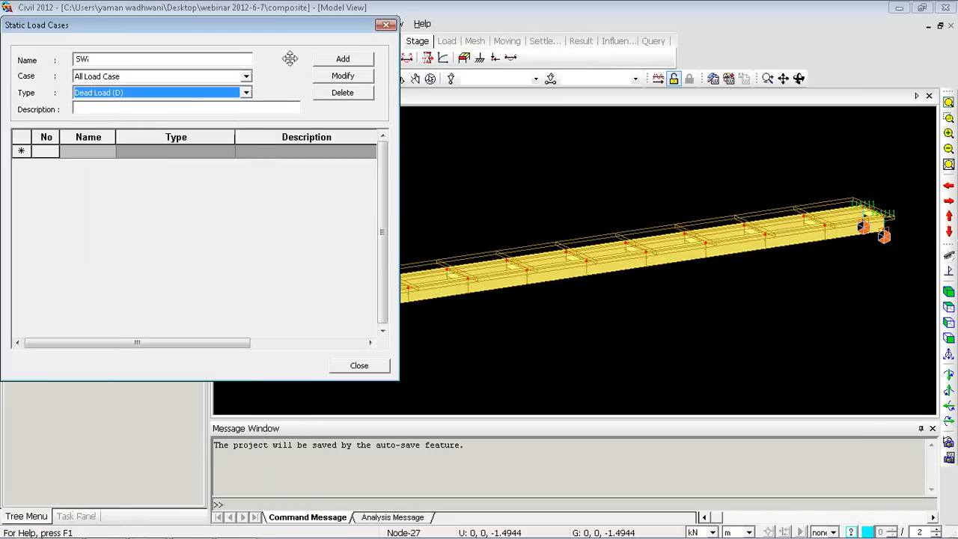
click(340, 59)
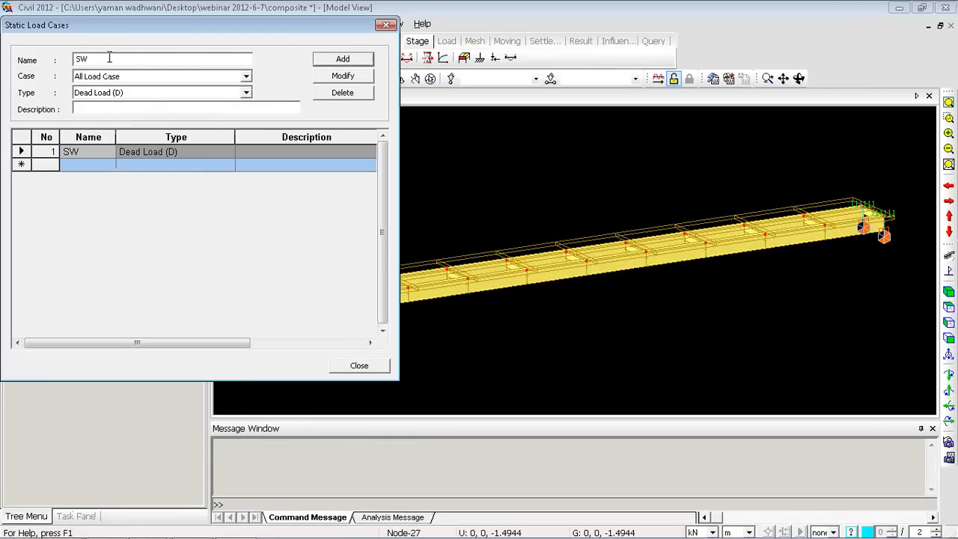
Add a second static load case named UDL of type Dead Load (D) and close the load case definition
drag(109, 58, 66, 57)
click(132, 94)
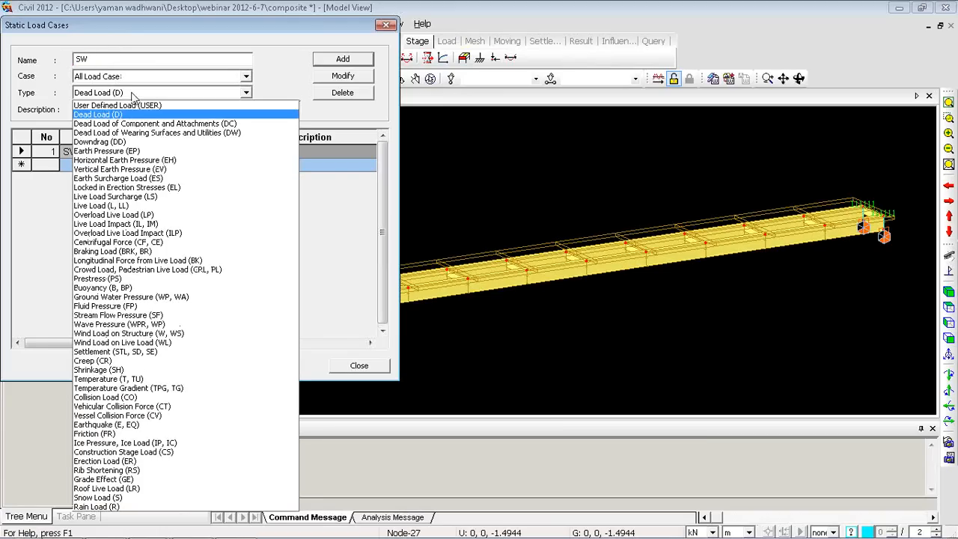
click(132, 94)
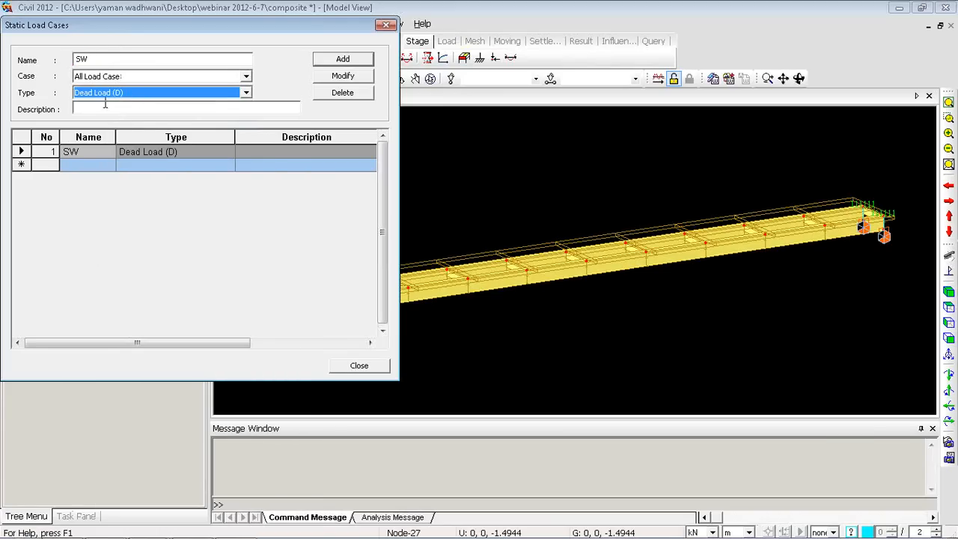
click(95, 59)
double_click(83, 59)
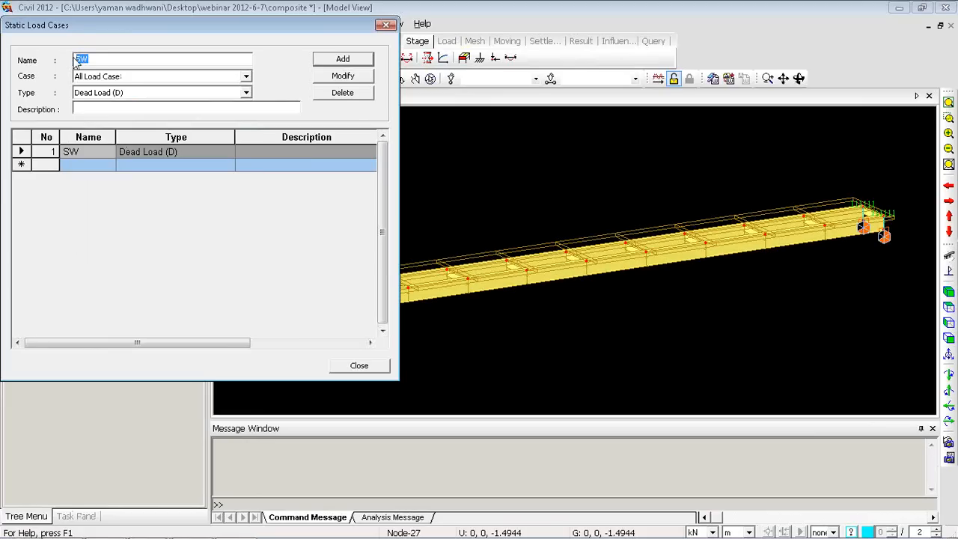
text(UDL)
click(246, 93)
click(246, 93)
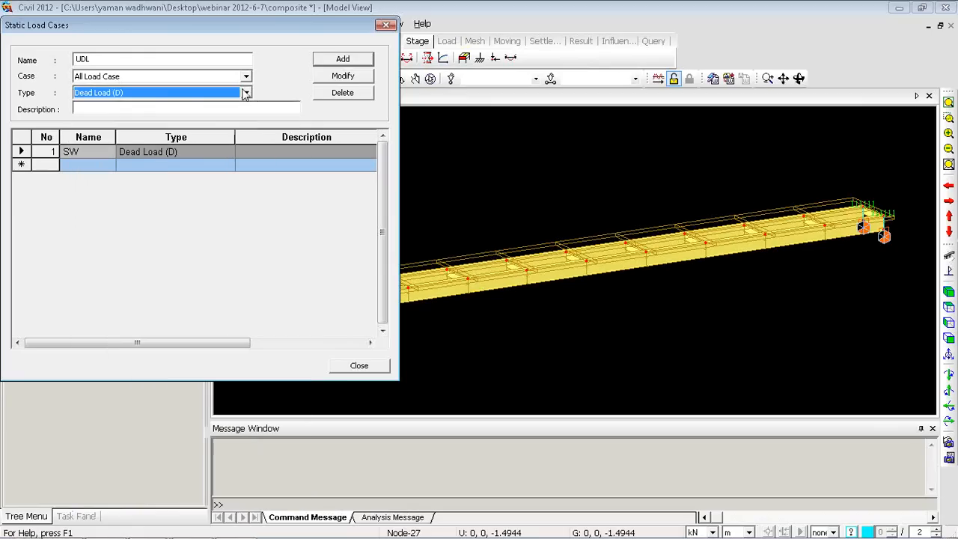
click(340, 59)
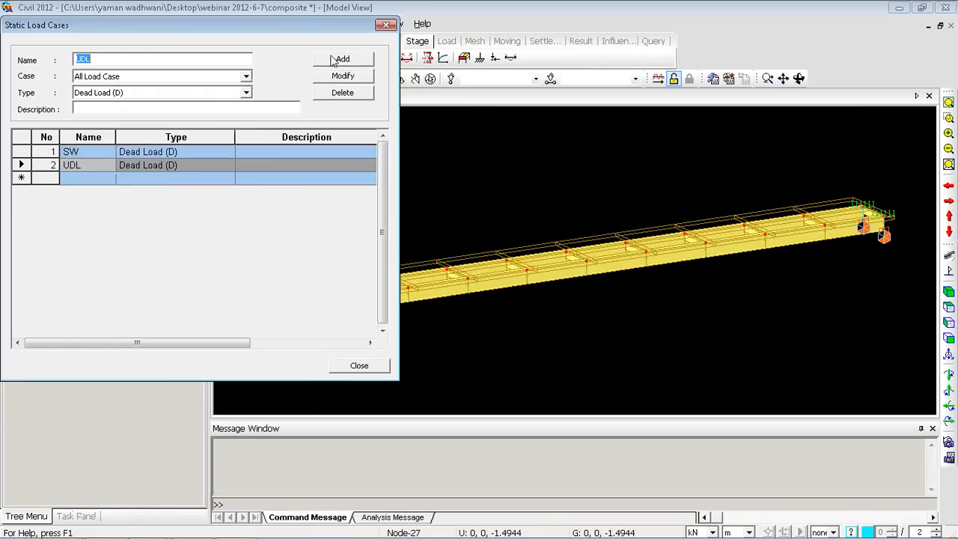
click(386, 25)
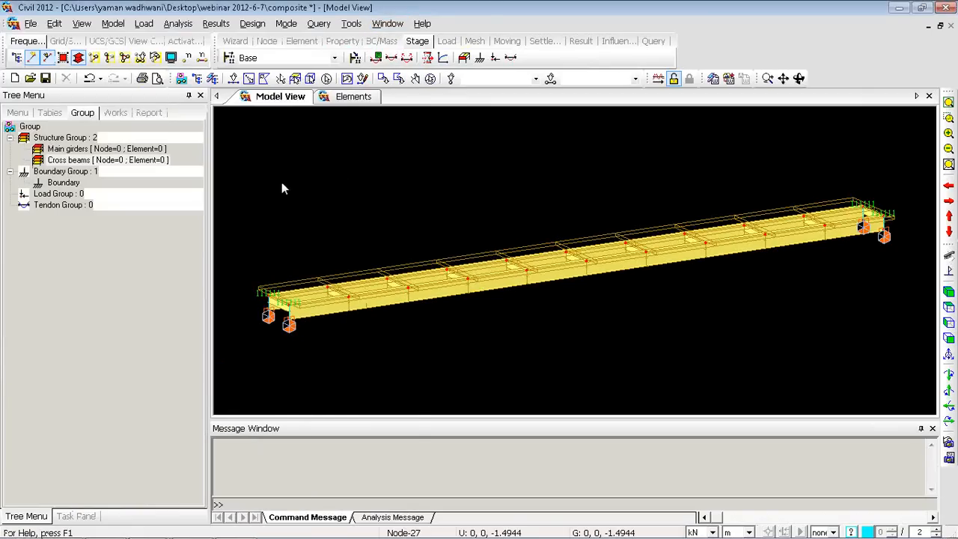
right_click(271, 157)
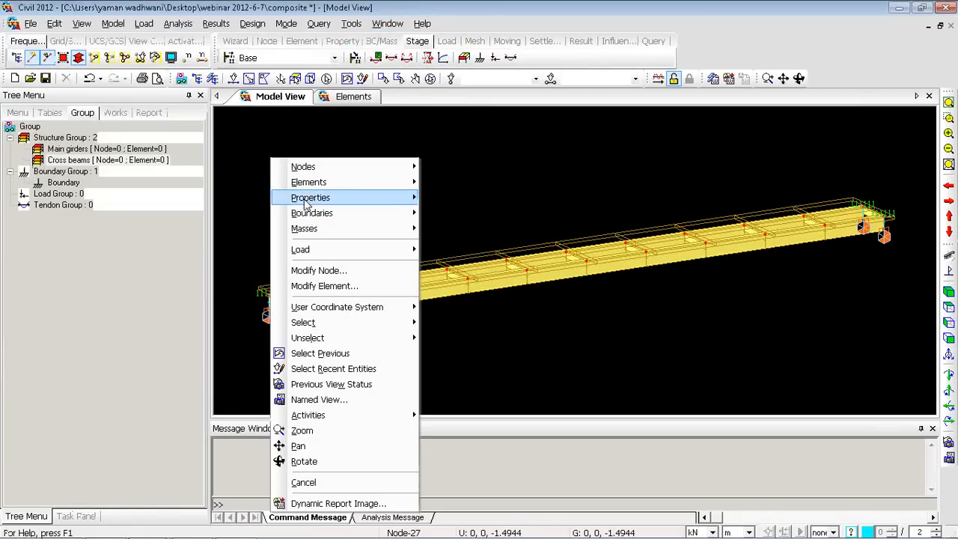
mouse_move(299, 201)
click(247, 172)
right_click(245, 121)
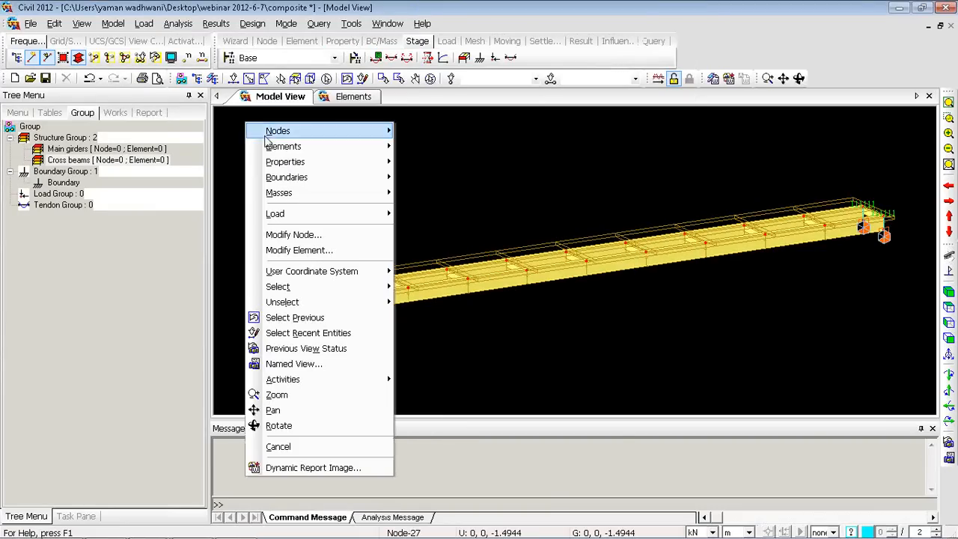
mouse_move(291, 215)
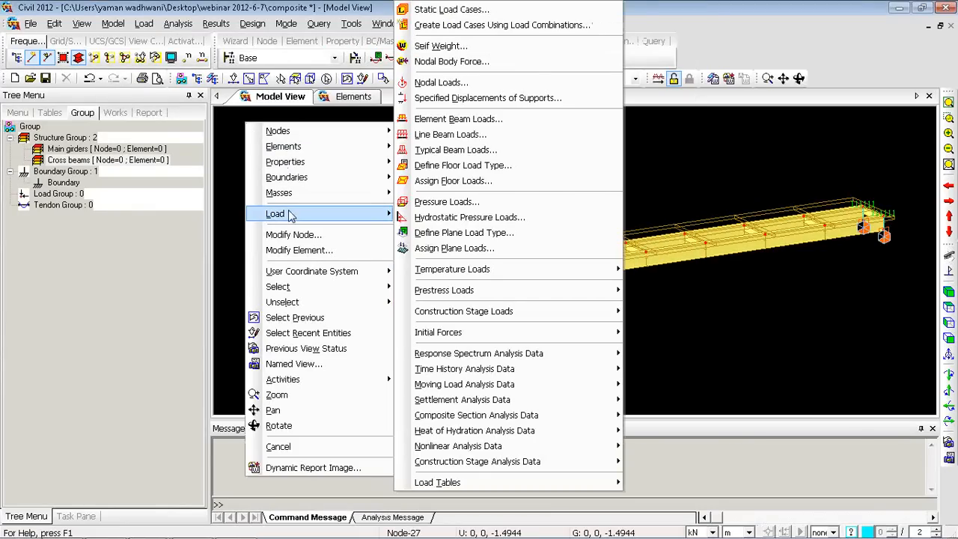
click(235, 210)
Create a new load group named SW
right_click(54, 195)
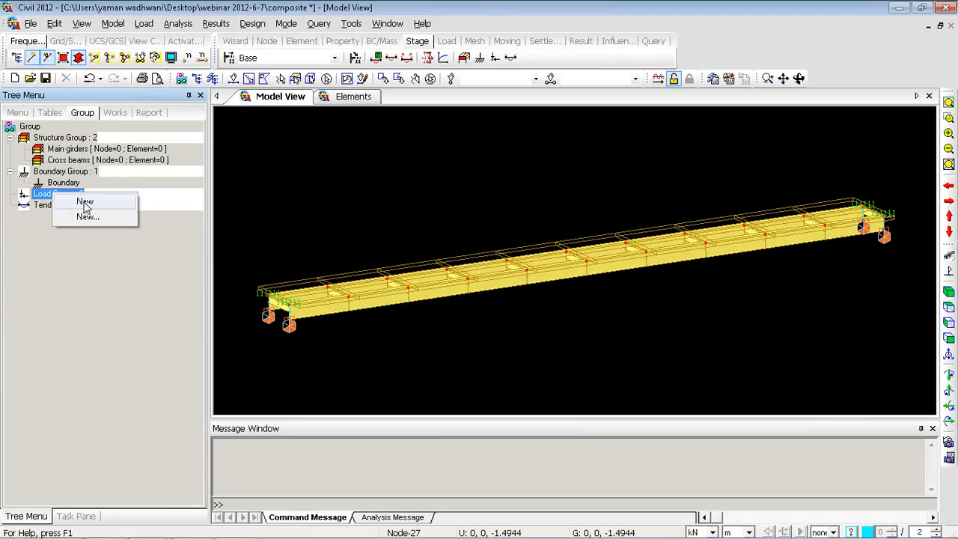
click(84, 202)
text(SW)
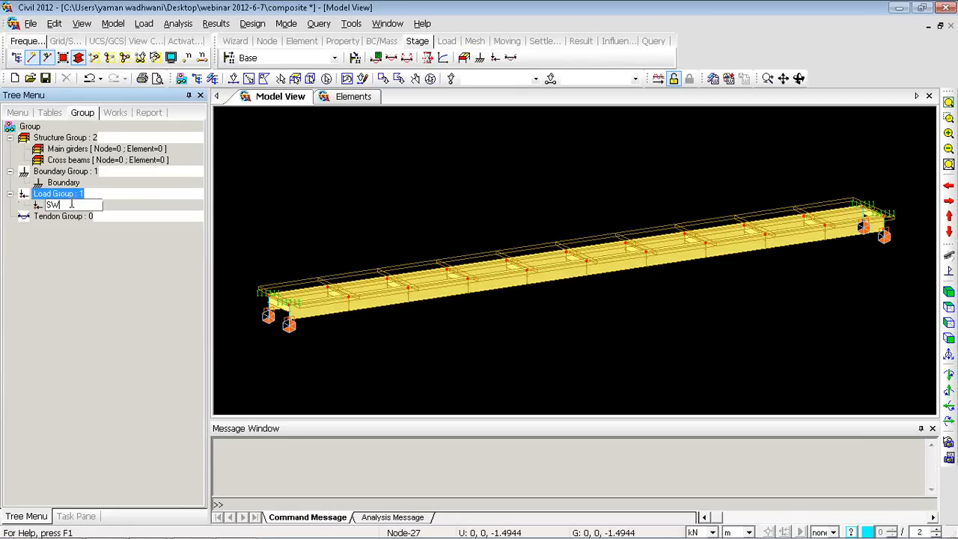
key(Return)
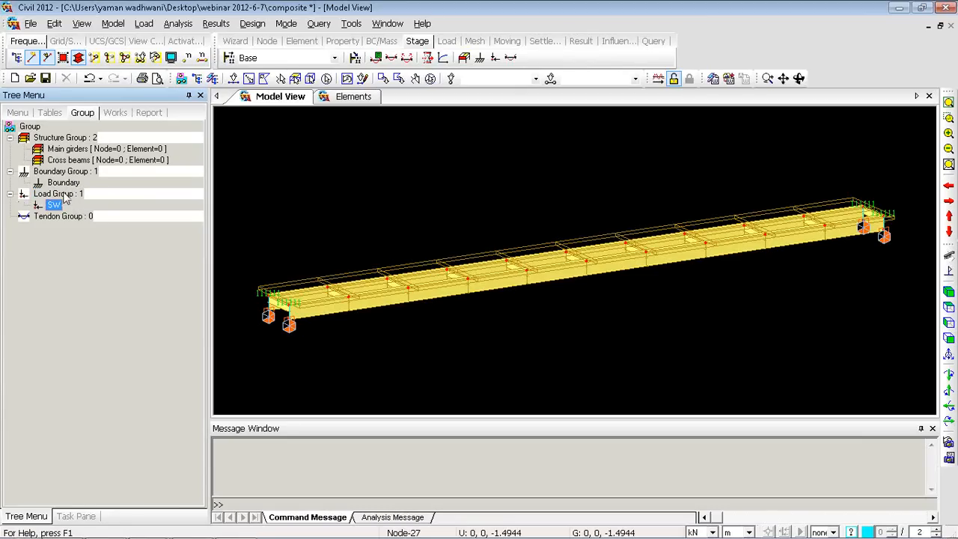
Create a second load group named UDL beneath the SW group
right_click(65, 196)
click(75, 204)
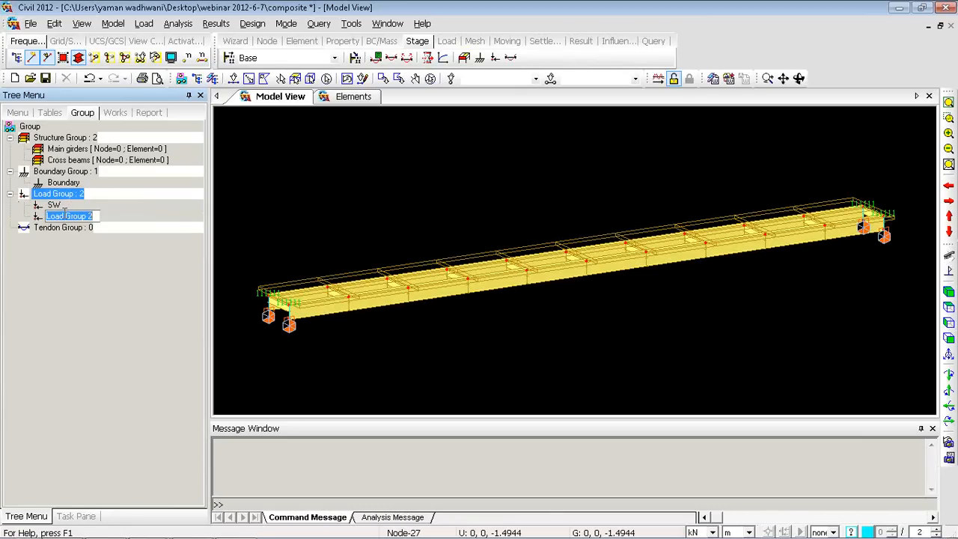
text(U)
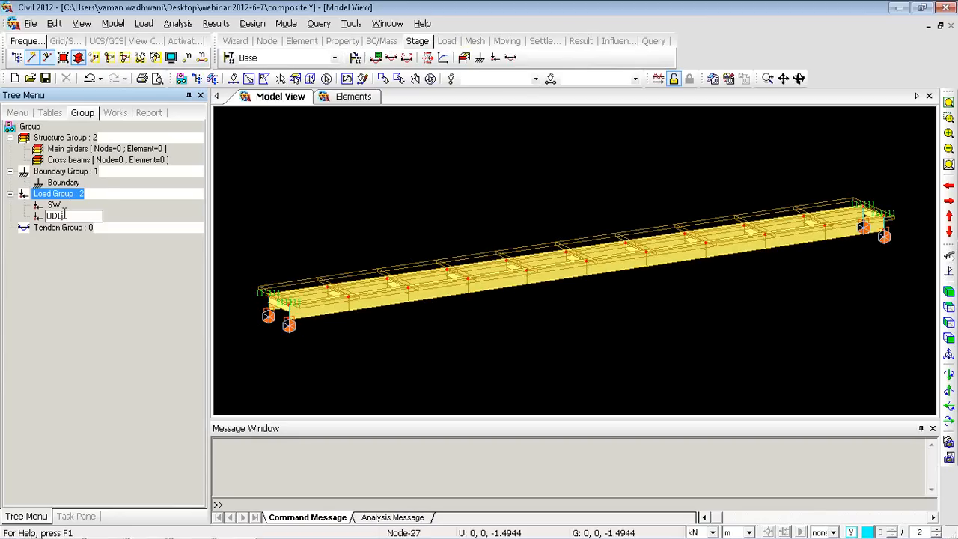
text(DL)
key(Return)
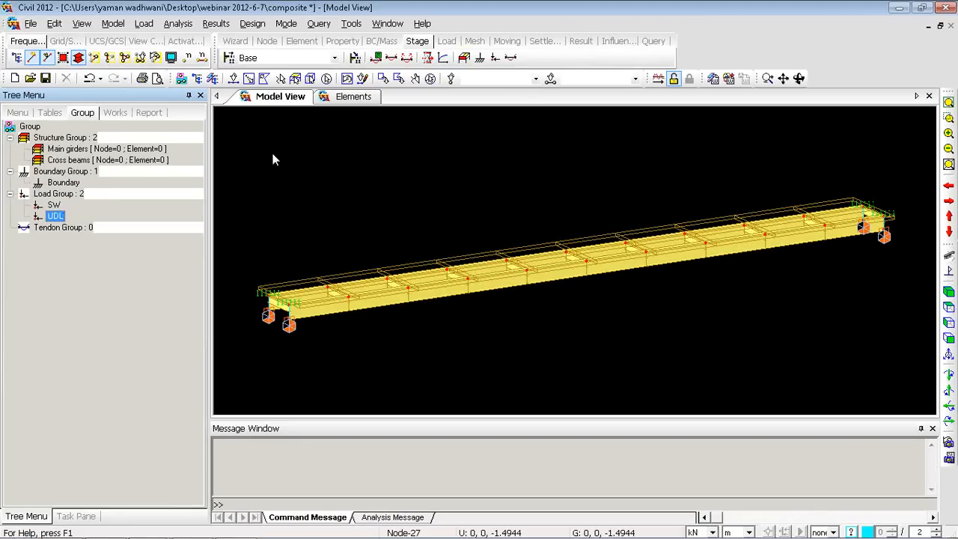
right_click(66, 193)
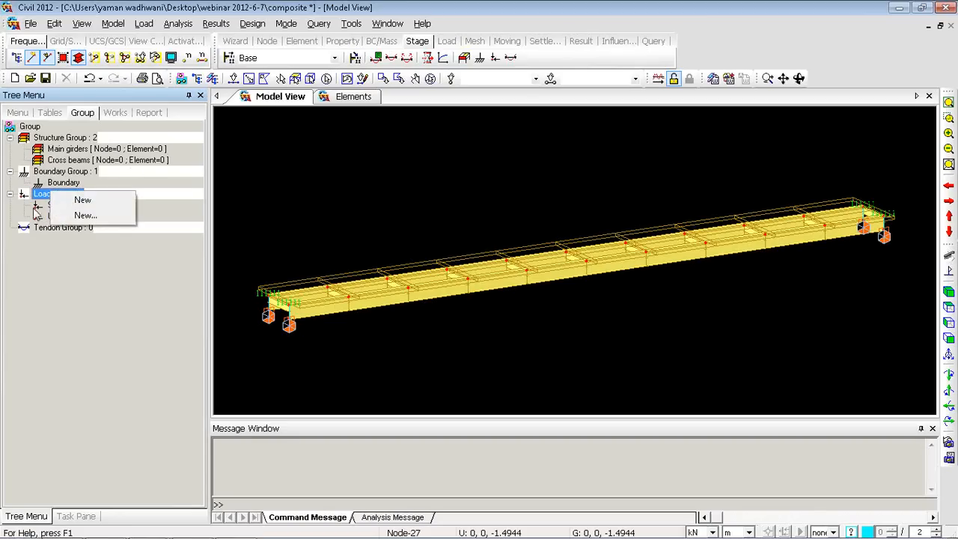
click(23, 241)
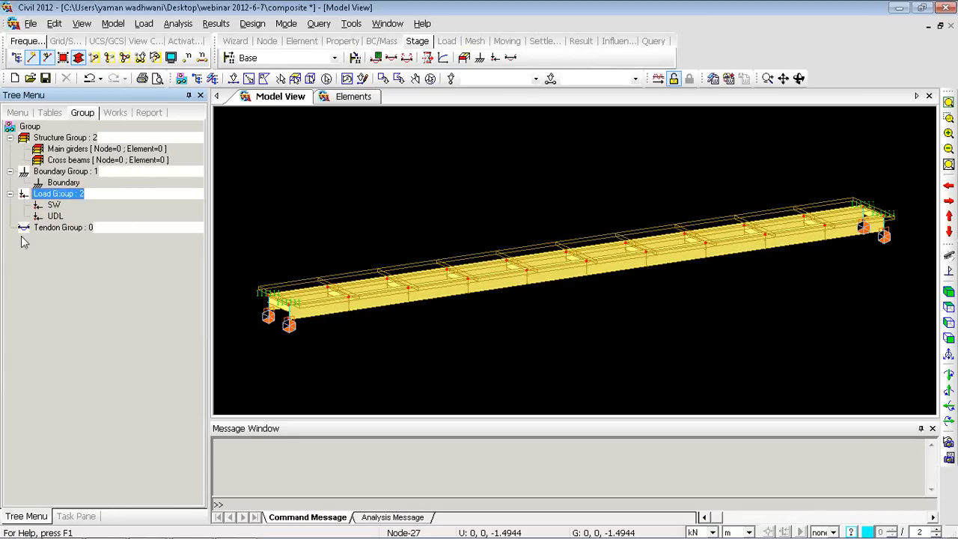
Assign self weight to load case SW and load group SW with a Z factor of -1, and close the self weight definition
click(106, 117)
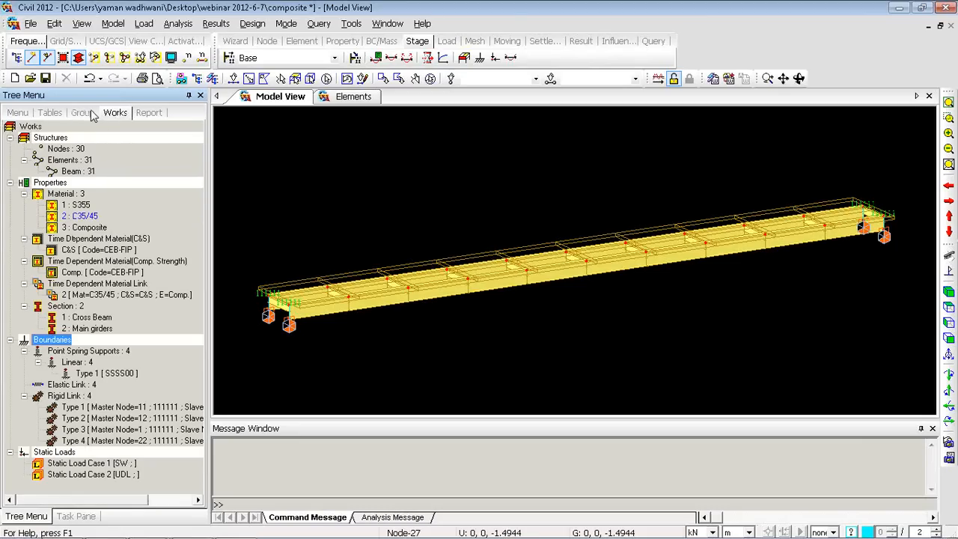
right_click(290, 125)
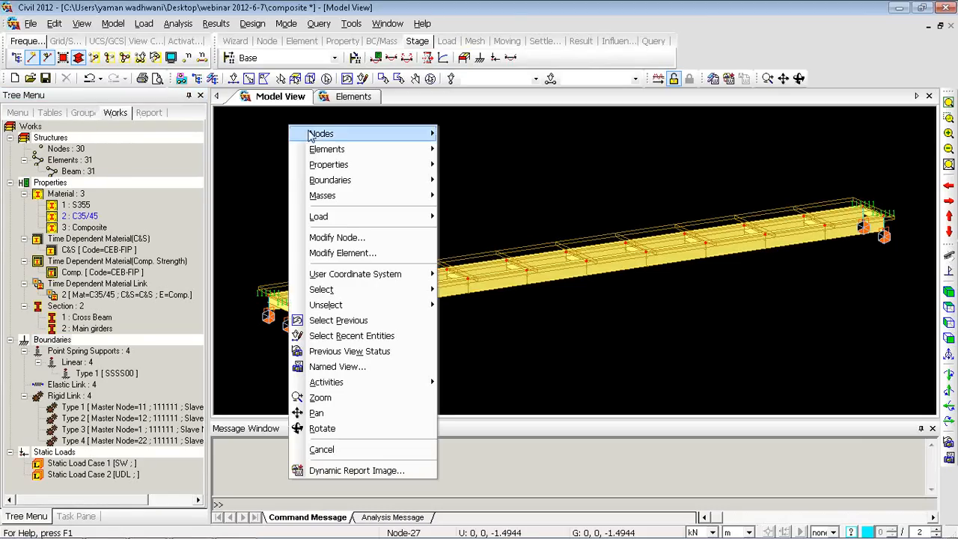
mouse_move(320, 216)
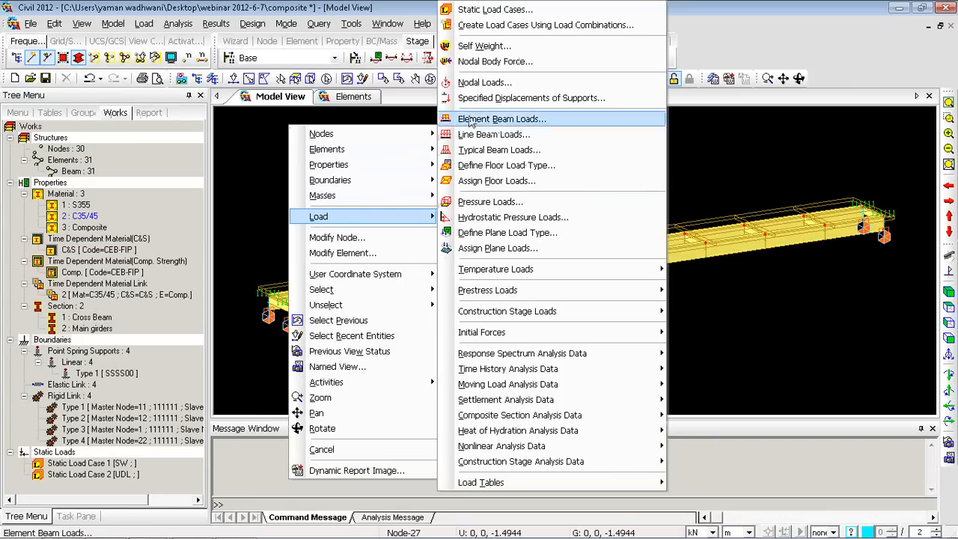
click(484, 46)
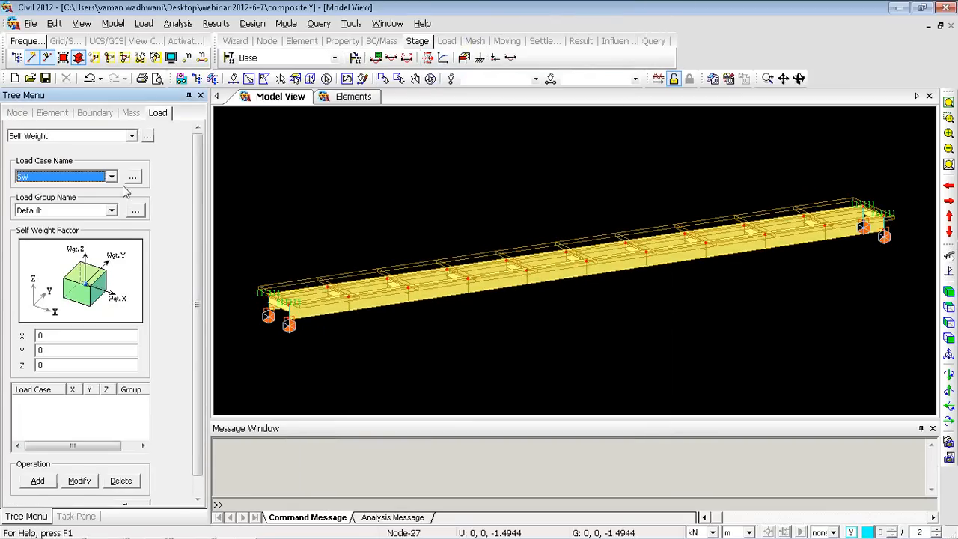
click(93, 211)
click(43, 232)
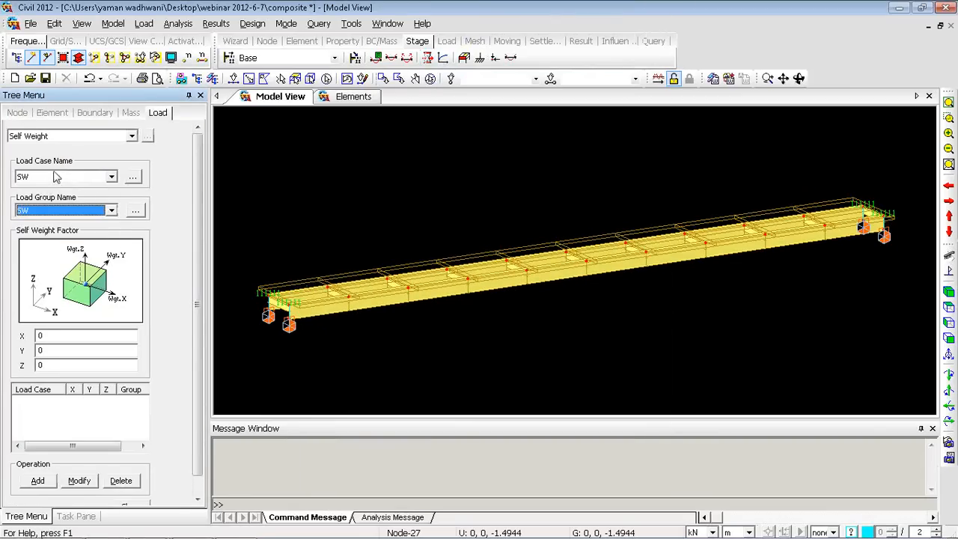
double_click(42, 364)
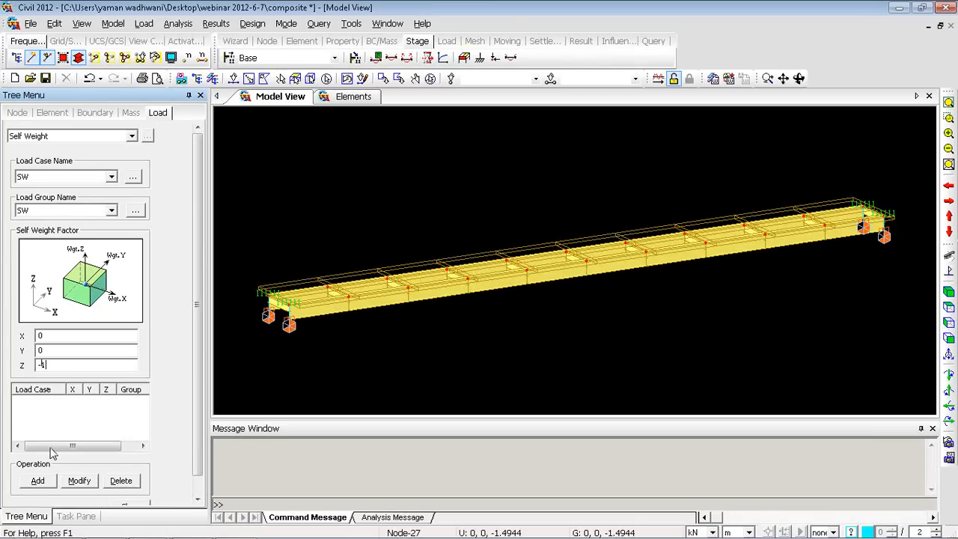
drag(199, 419, 200, 430)
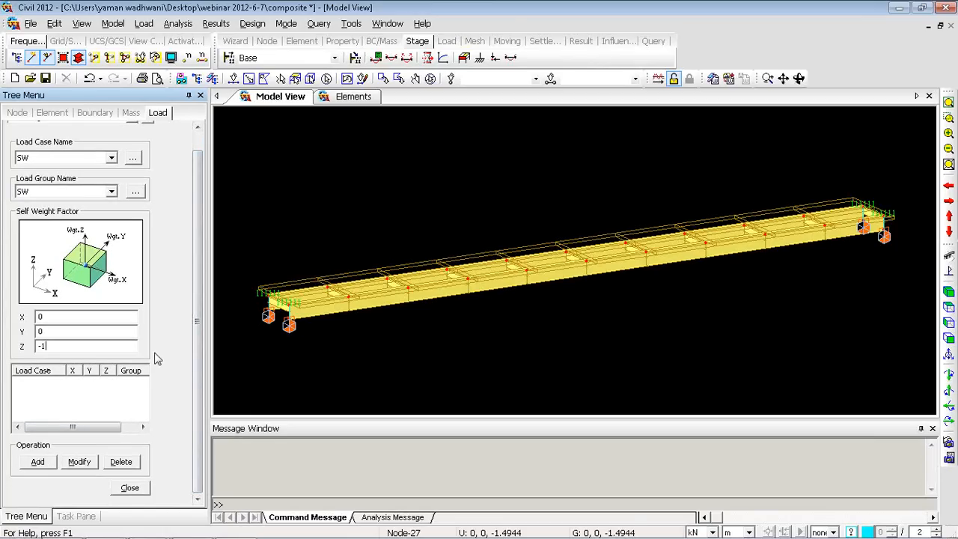
click(38, 462)
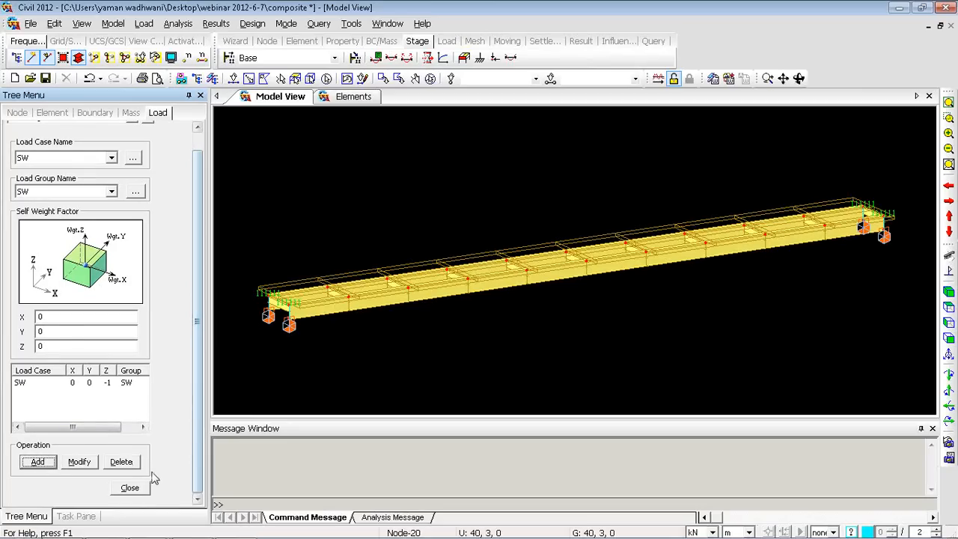
click(130, 487)
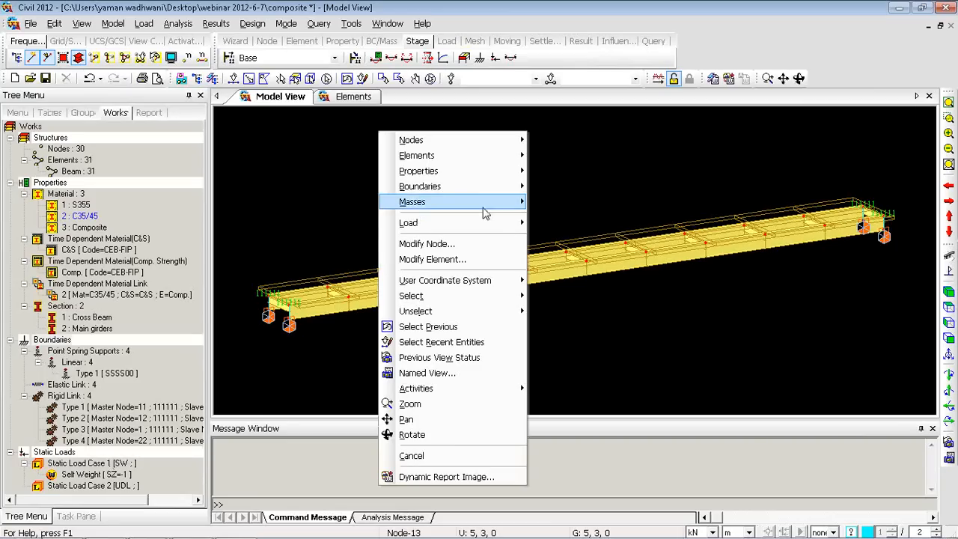
Open the Element Beam Loads definition, preview the Concentrated Forces and Trapezoidal Loads types, and choose Uniform Loads
mouse_move(442, 223)
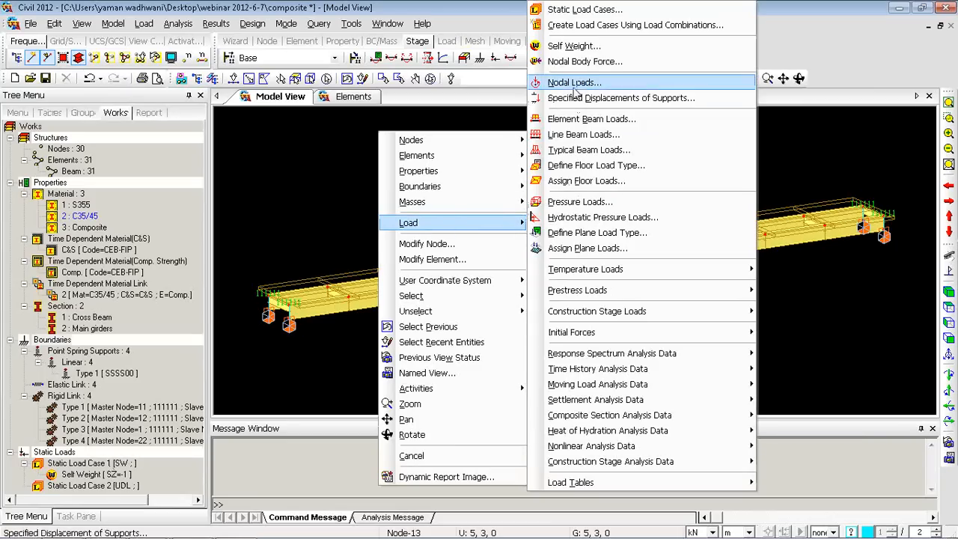
click(578, 120)
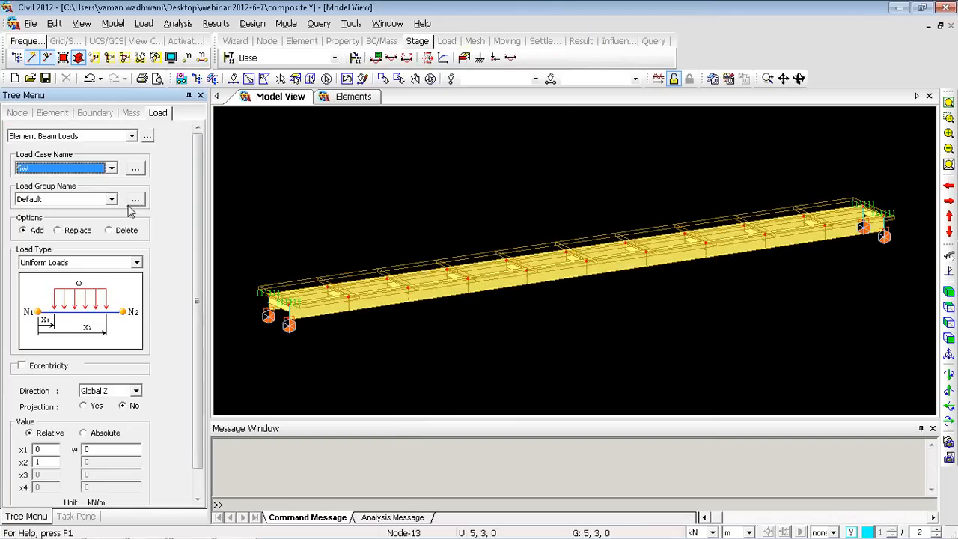
click(128, 269)
click(128, 270)
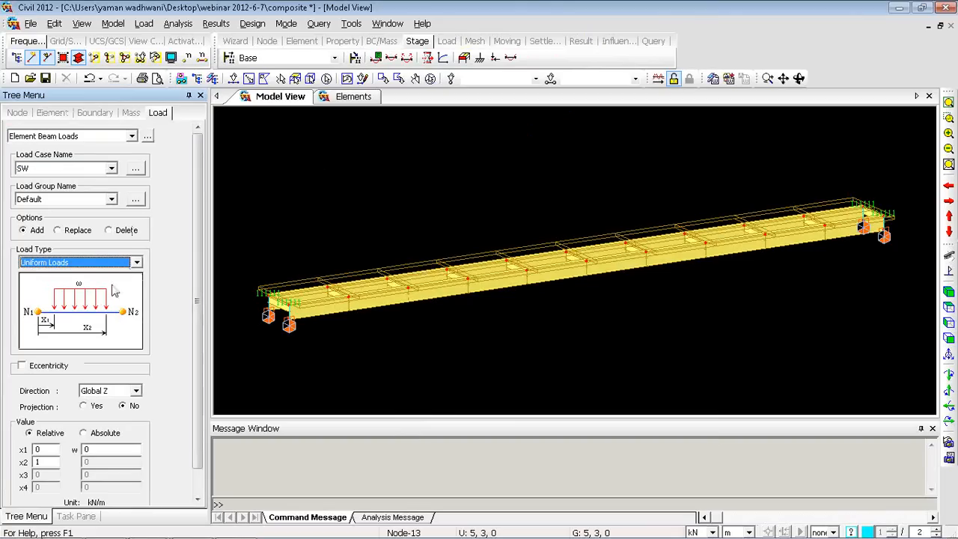
click(89, 263)
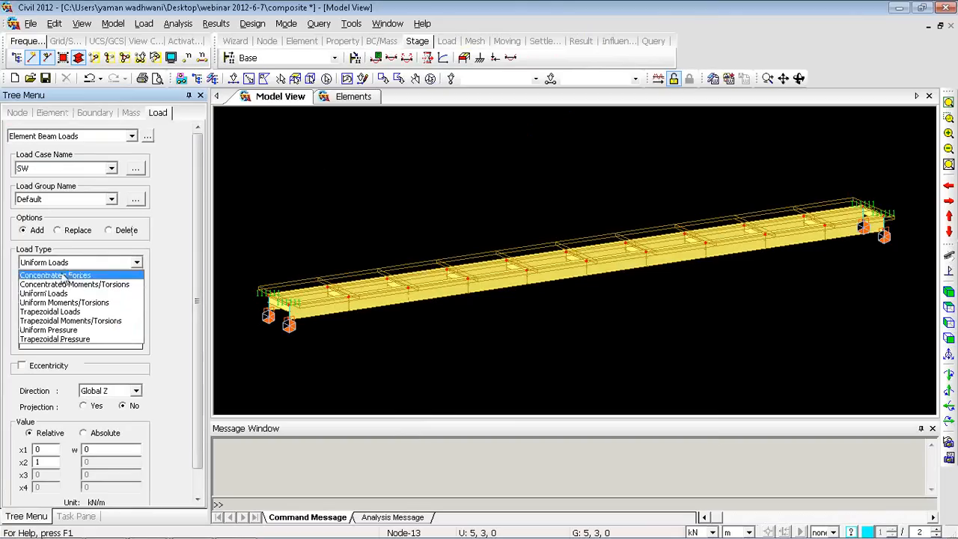
click(66, 275)
click(69, 263)
click(64, 311)
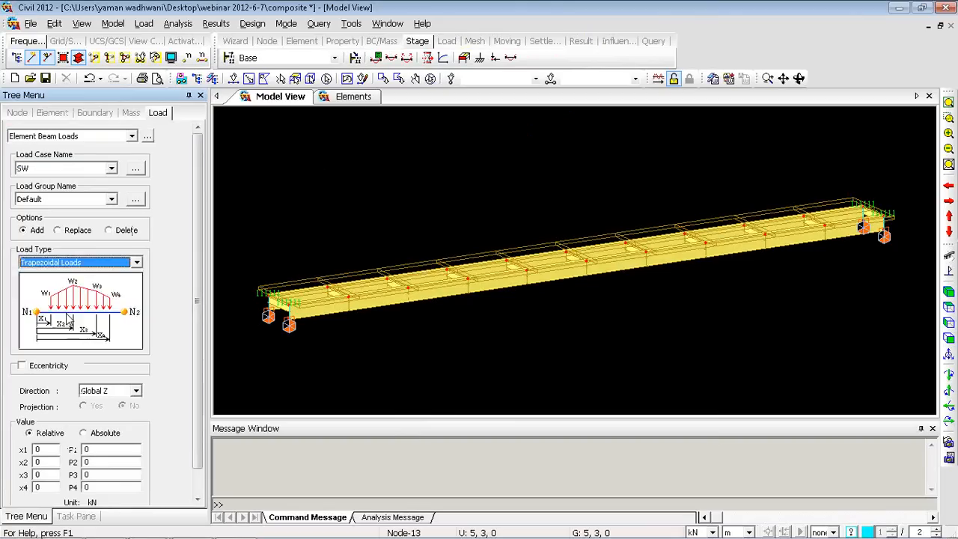
click(134, 260)
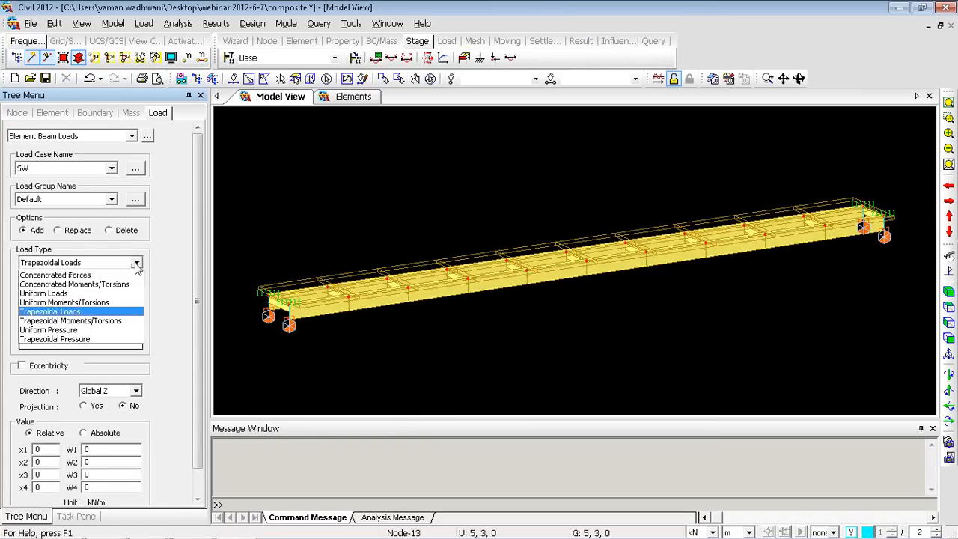
click(60, 294)
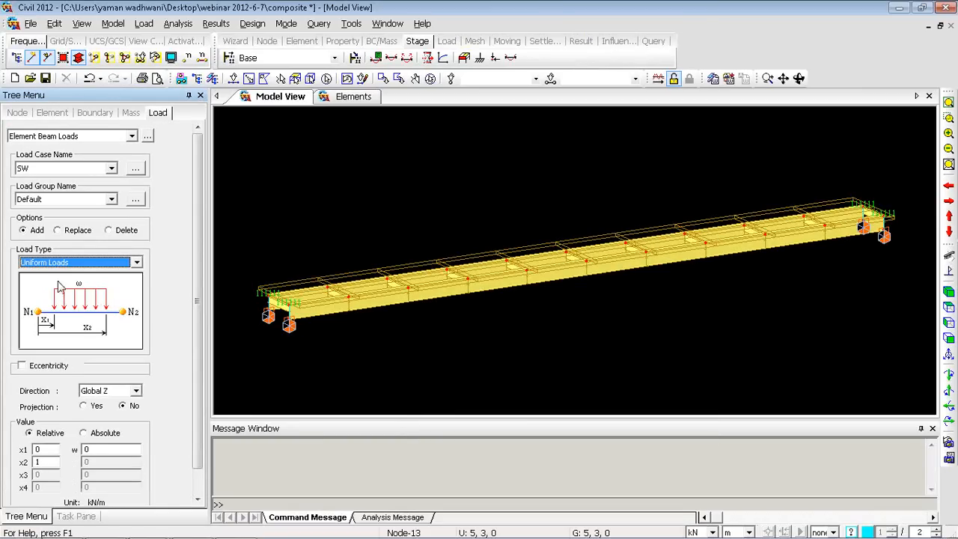
Show the bridge in plan view and set the beam load's case and load group both to UDL
click(948, 308)
click(69, 171)
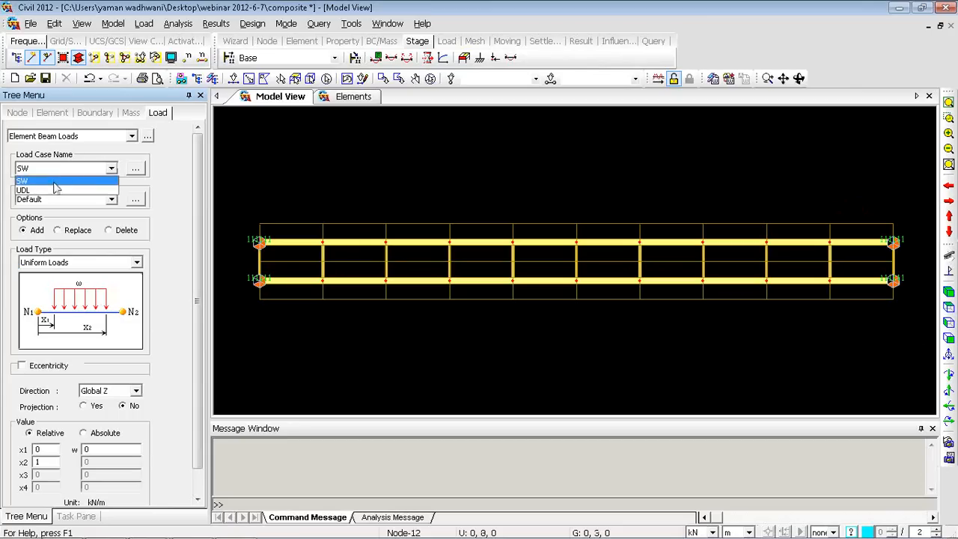
click(56, 187)
click(49, 199)
click(34, 229)
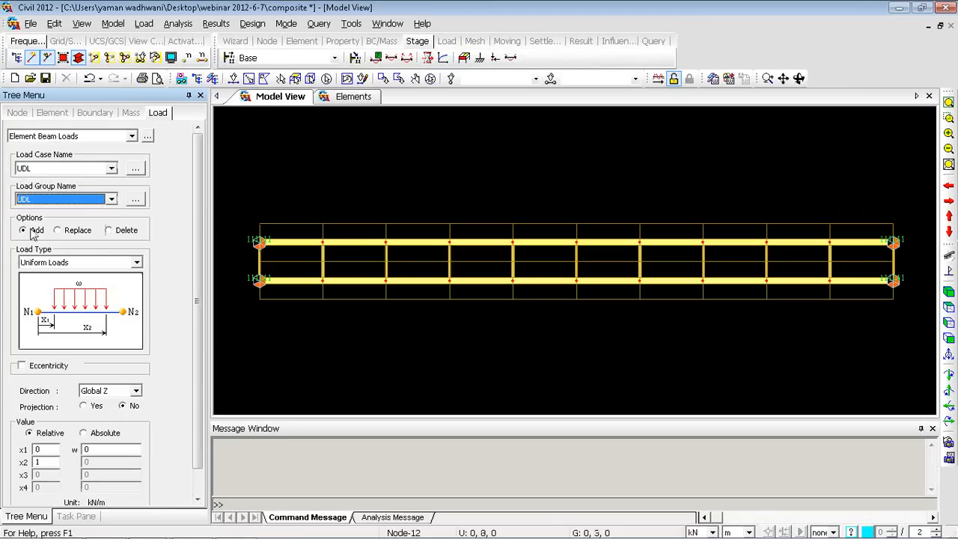
Turn off the hidden-surface display and window-select all elements of the upper main girder in plan
drag(195, 217, 193, 241)
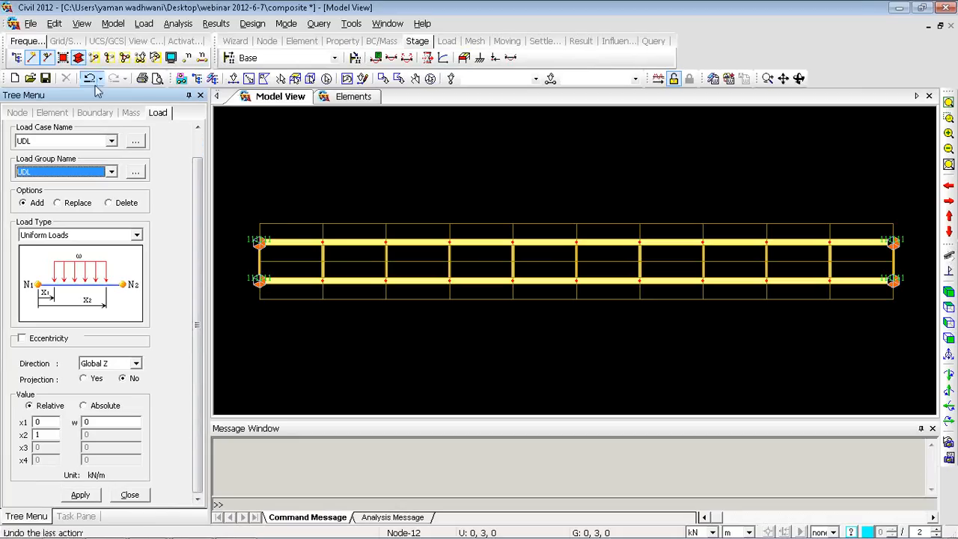
click(79, 59)
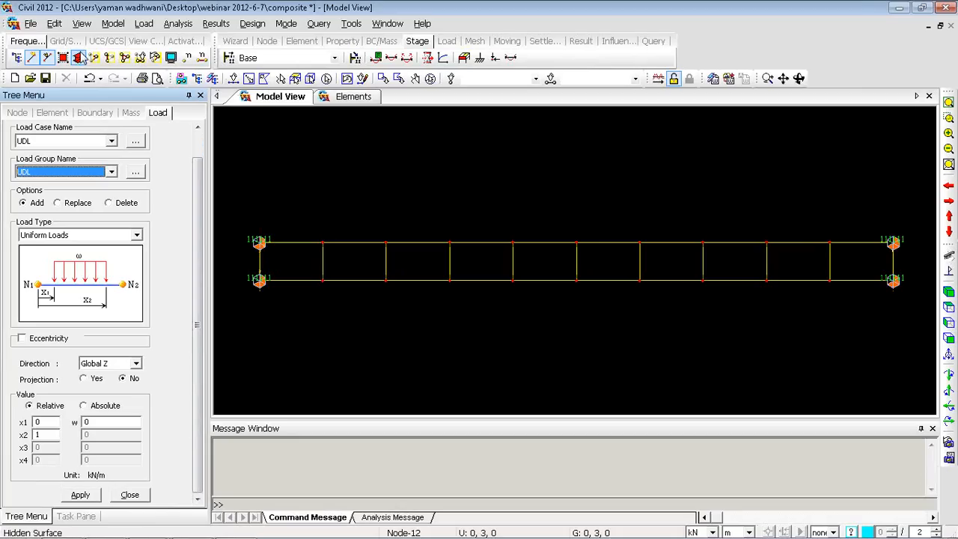
click(234, 78)
drag(237, 225, 915, 262)
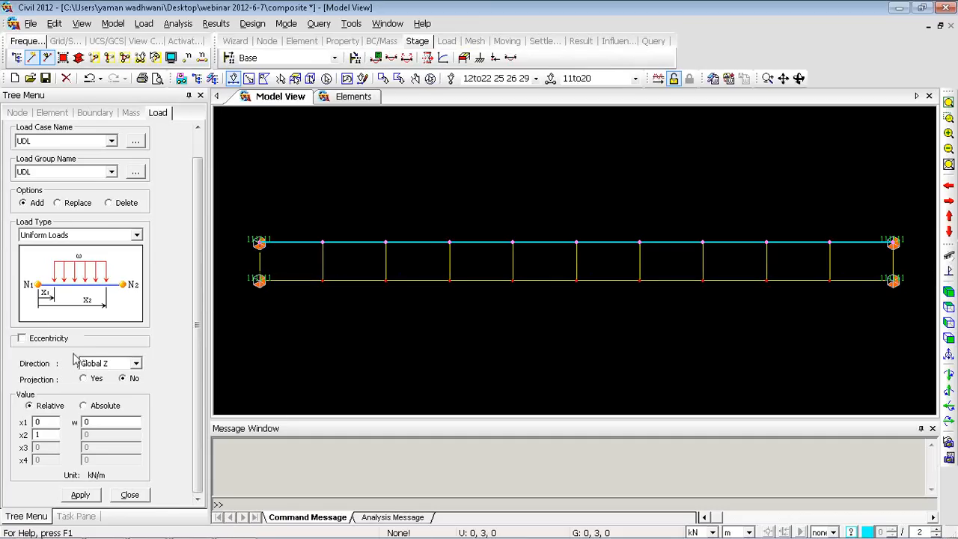
Apply a uniform load of -10 kN/m in Global Z to the selected girder, with a centroid eccentricity of -0.3 m in Global Y
click(22, 338)
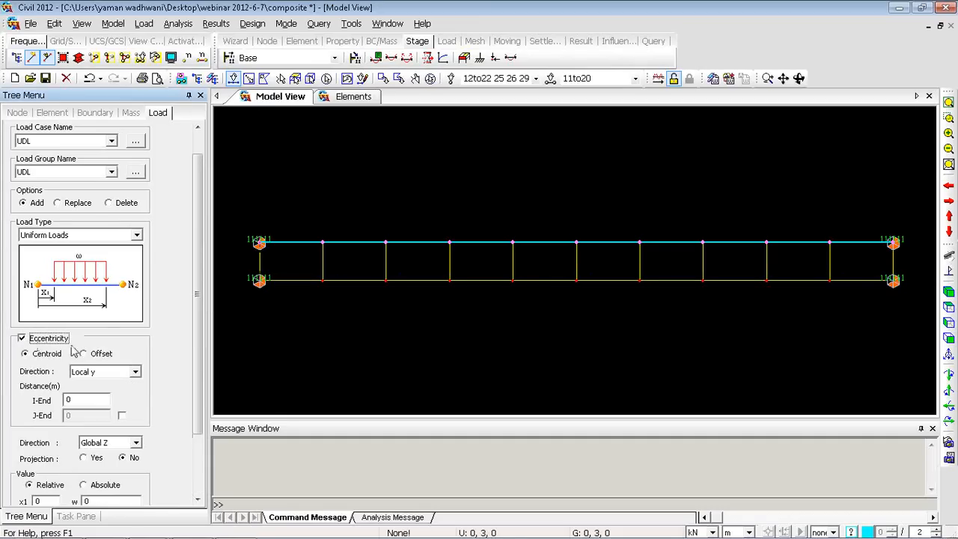
click(119, 372)
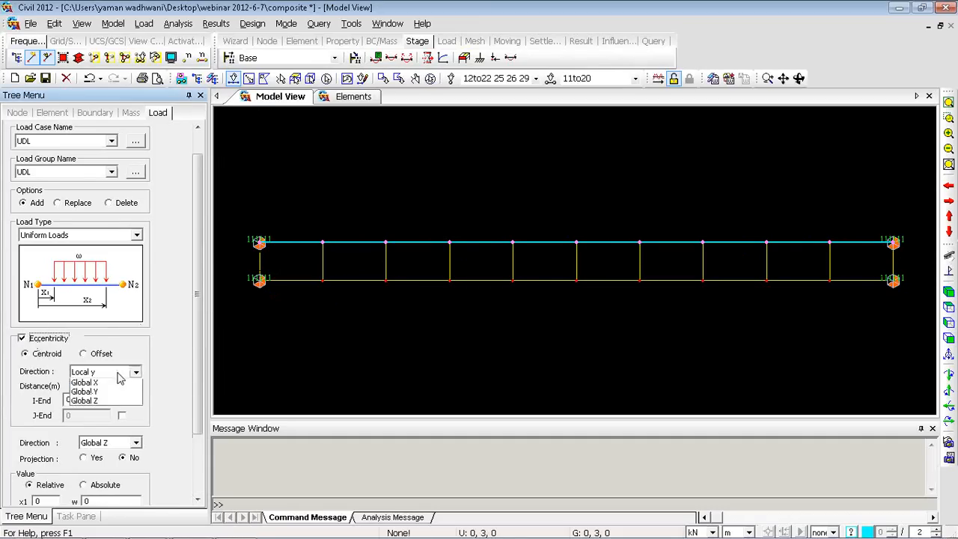
click(95, 412)
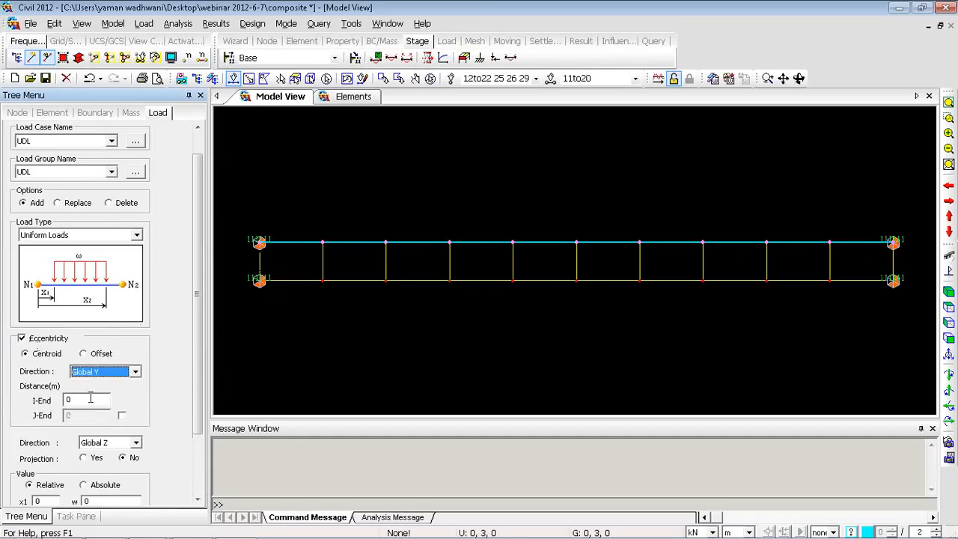
click(83, 399)
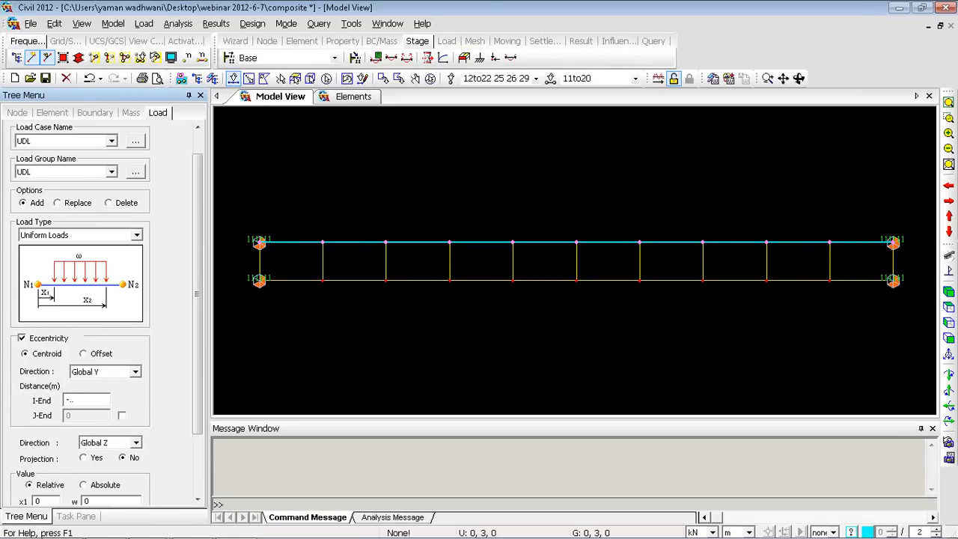
scroll(68, 408, down, 3)
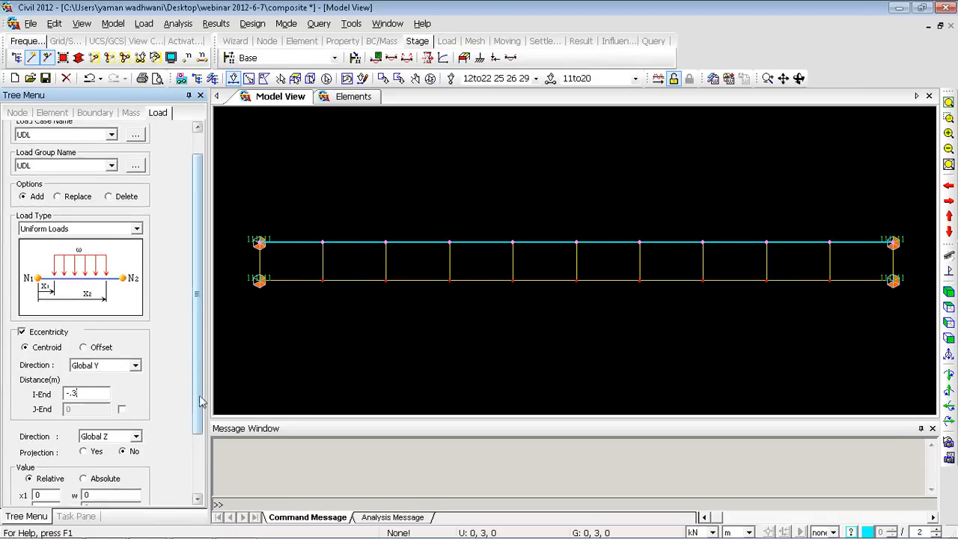
click(96, 422)
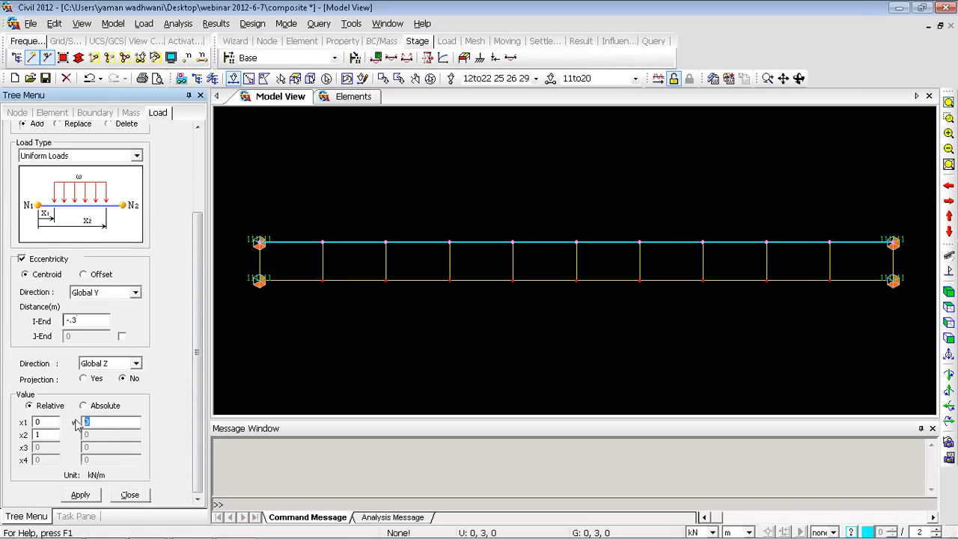
text(-1)
click(87, 498)
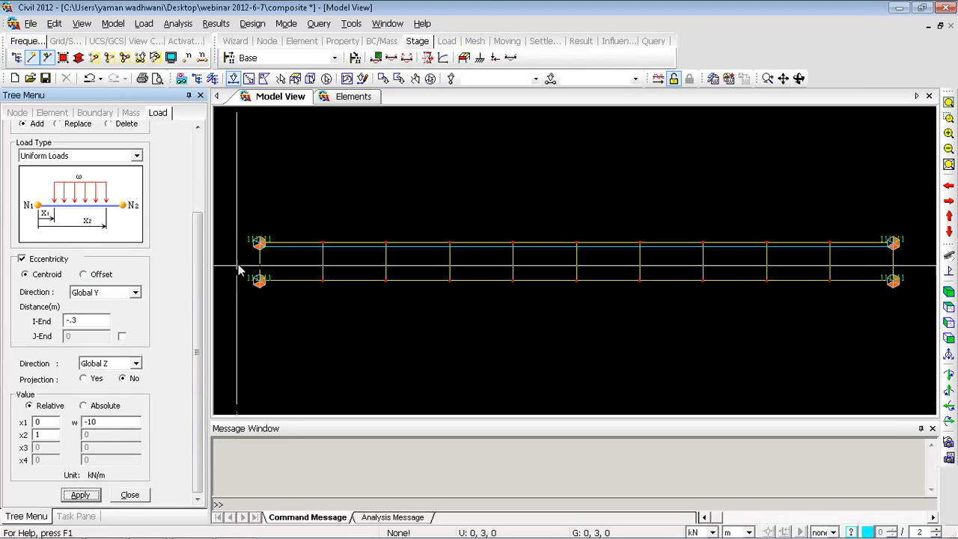
Apply the same -10 kN/m load to the lower girder in plan with 0.3 m eccentricity, close the definition and show the isometric view
drag(240, 274, 900, 322)
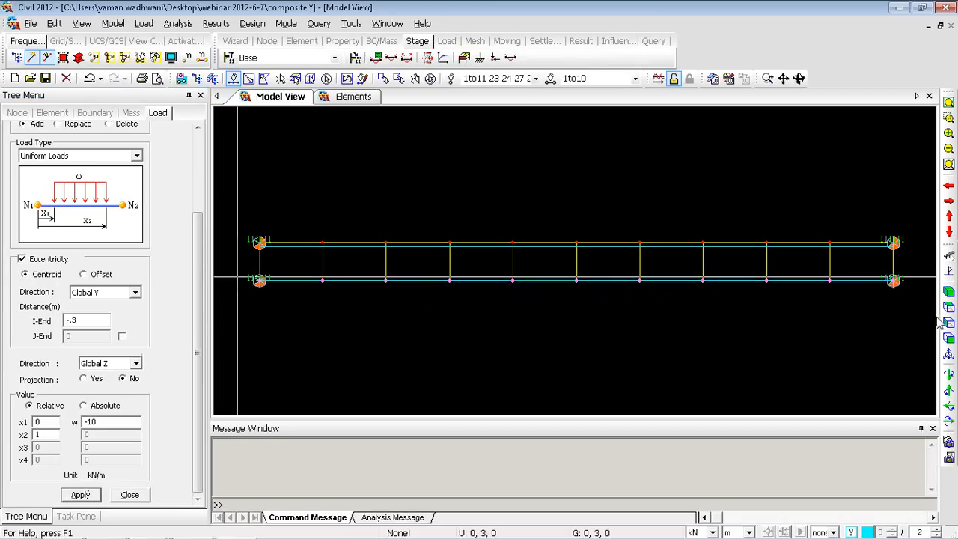
click(69, 320)
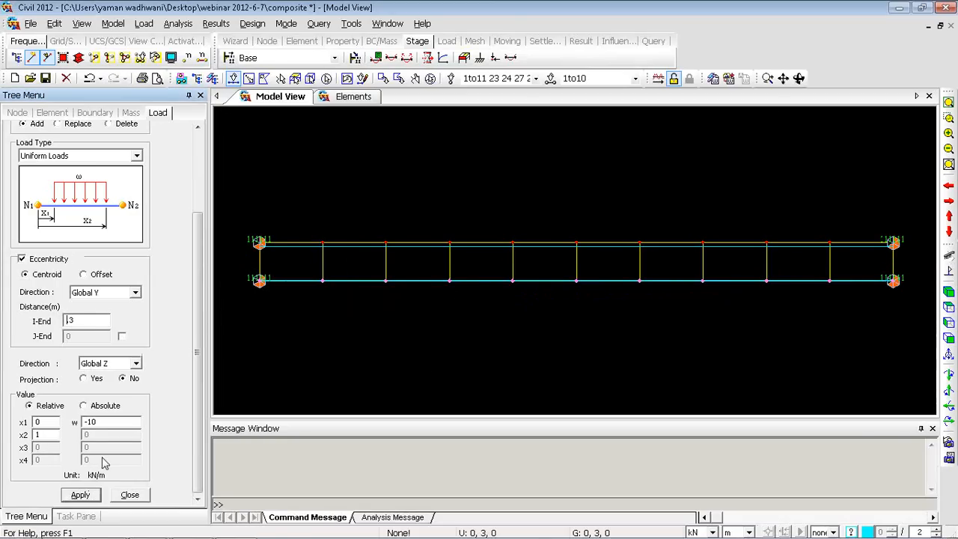
click(81, 495)
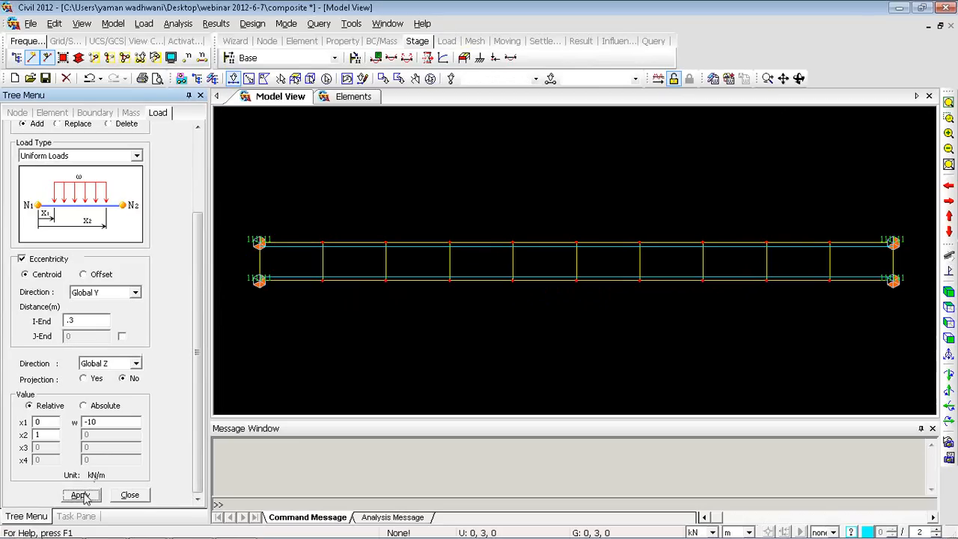
click(141, 497)
click(949, 292)
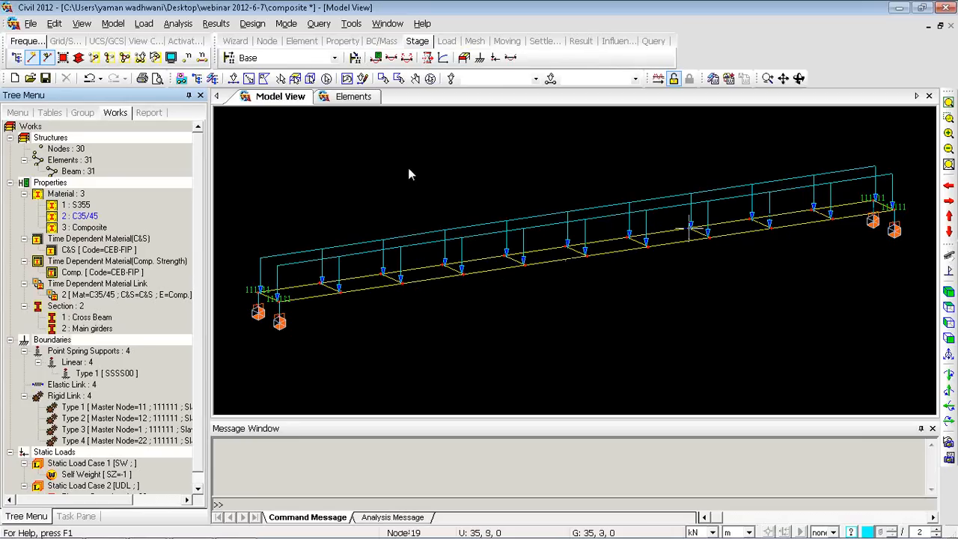
Open the model's group list and go through the Boundary group, the SW and UDL load groups and the Main girders structure group
mouse_move(198, 230)
mouse_down()
mouse_move(186, 259)
mouse_move(196, 219)
mouse_up()
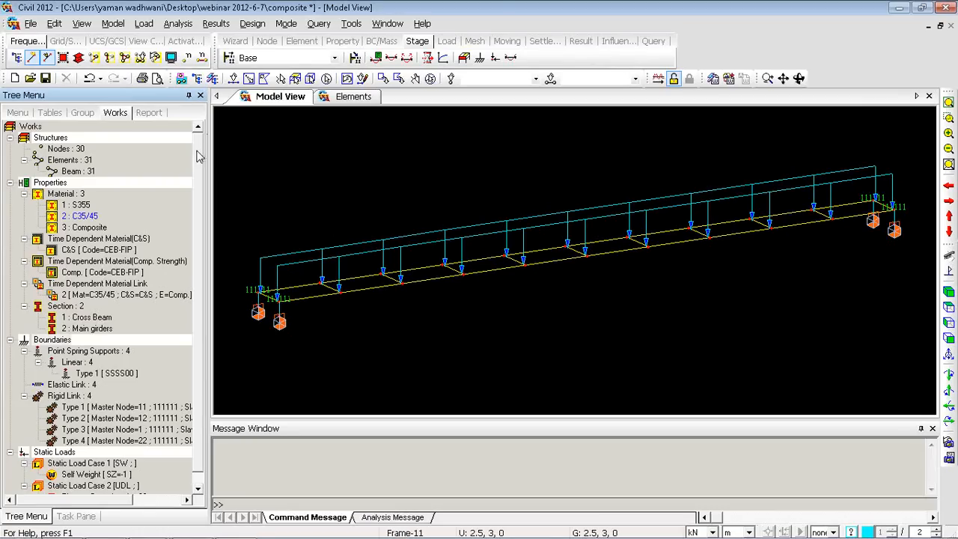
click(82, 112)
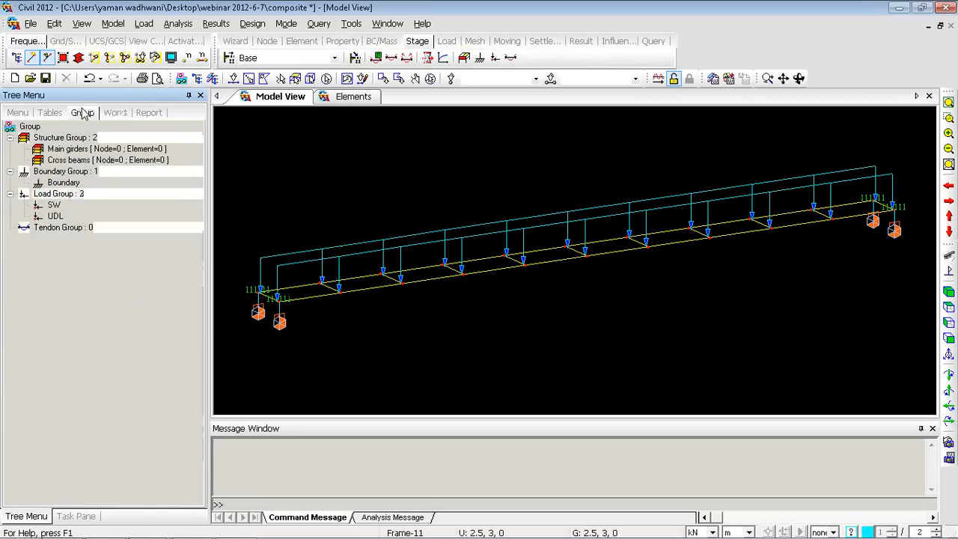
click(51, 184)
click(54, 206)
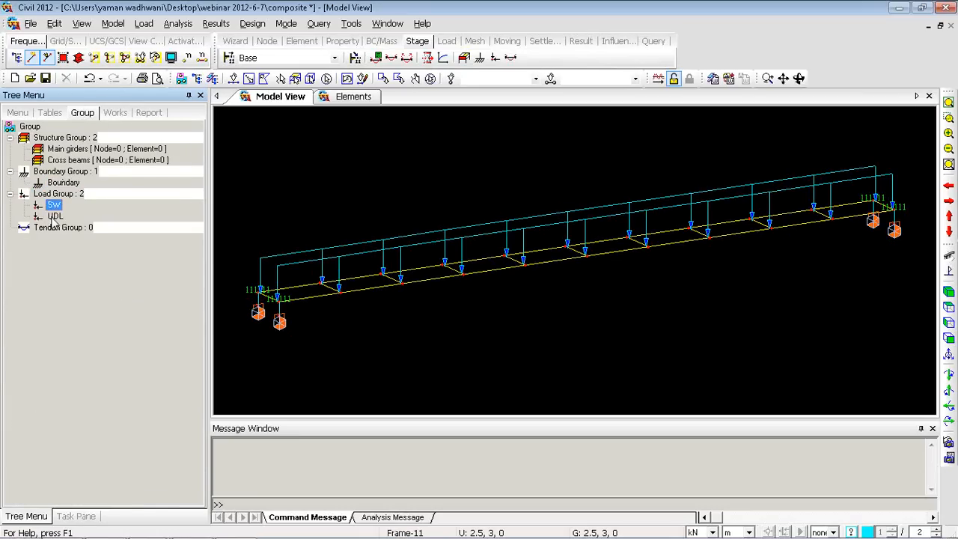
click(55, 215)
click(62, 150)
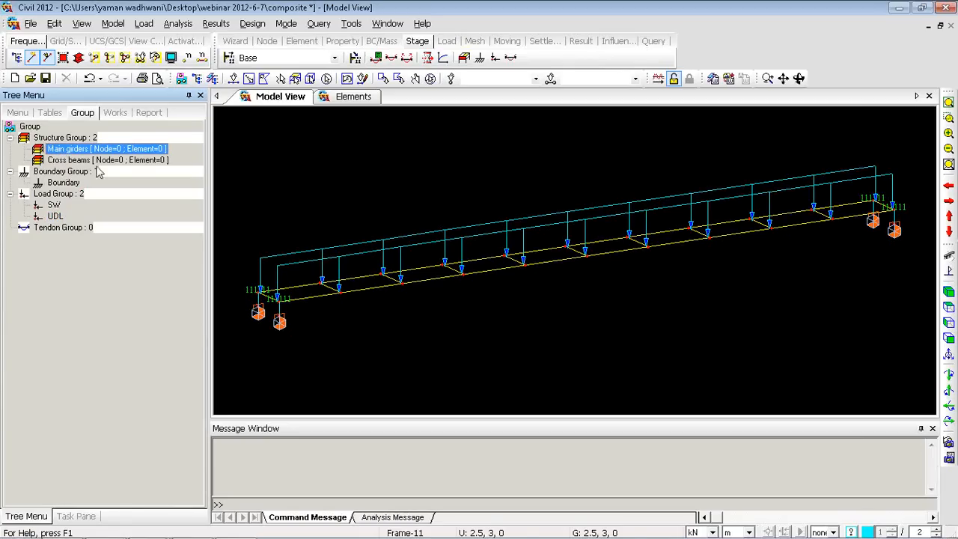
Window-select both main girders in plan, check the selected support nodes in isometric view, and assign the selection to the Main girders structure group
click(950, 307)
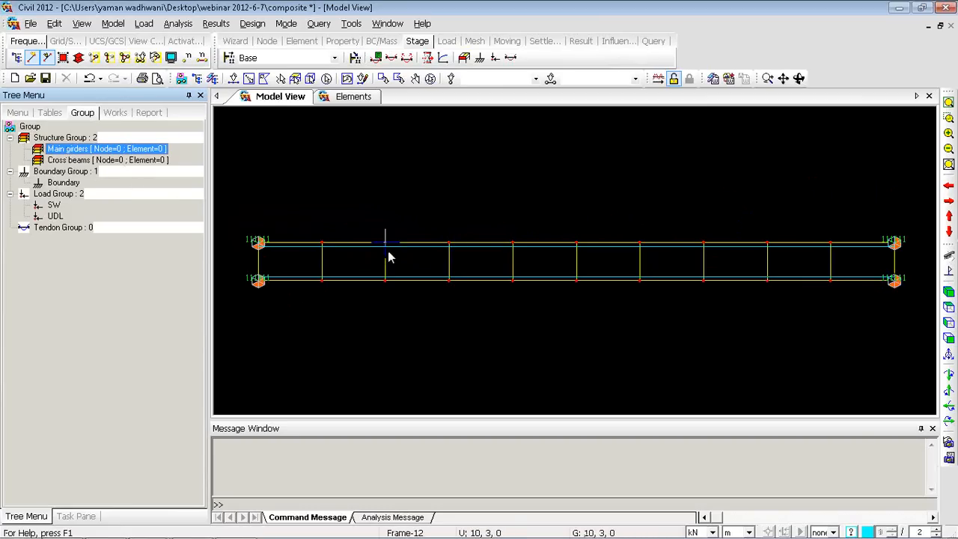
click(233, 78)
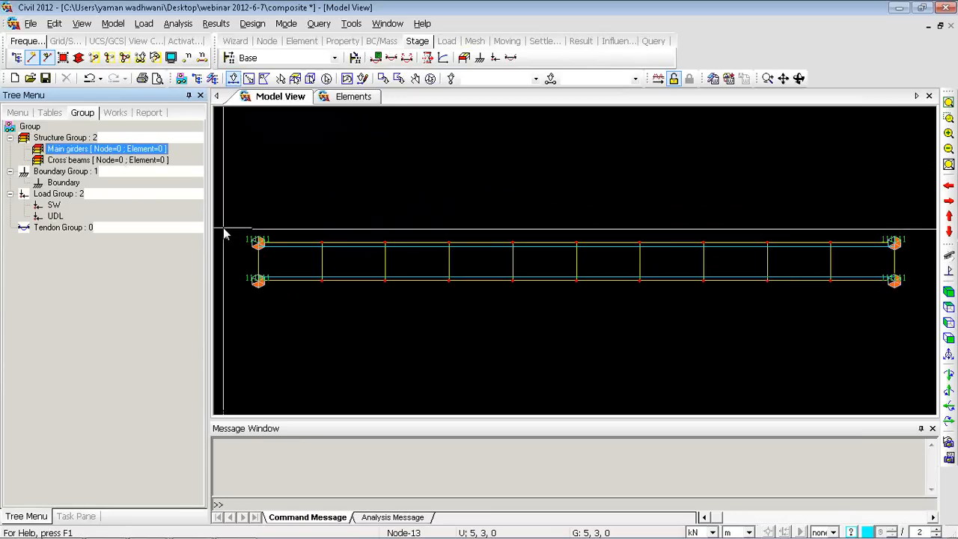
drag(223, 226, 911, 262)
drag(234, 267, 923, 337)
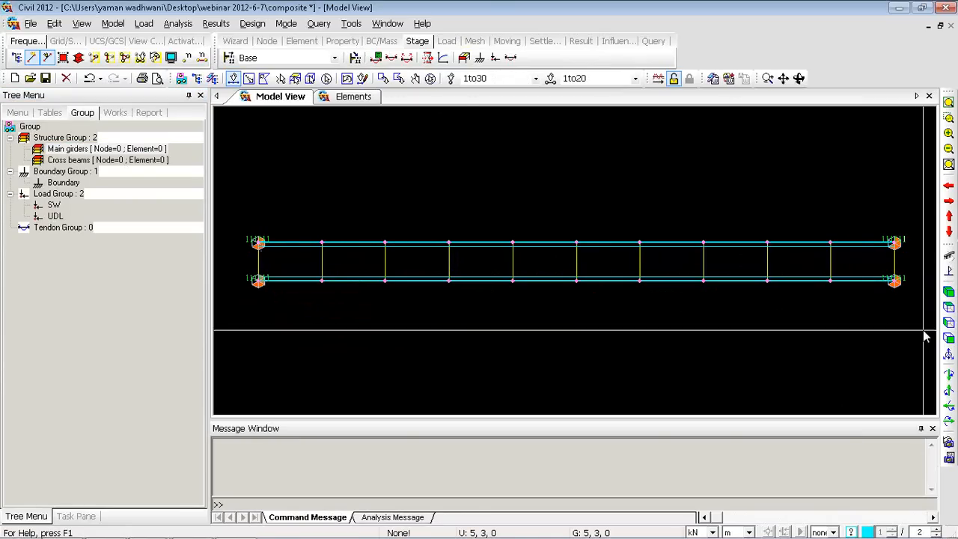
click(948, 292)
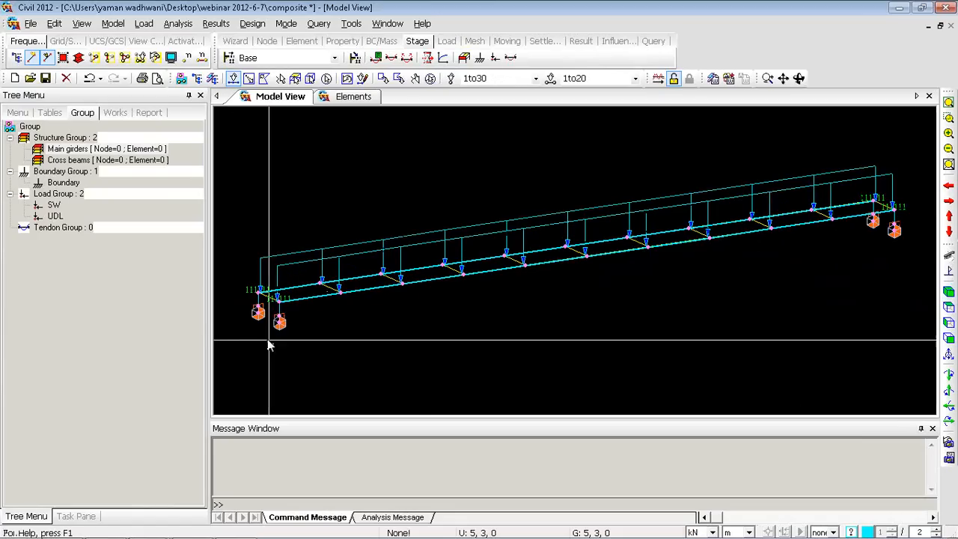
scroll(251, 341, up, 3)
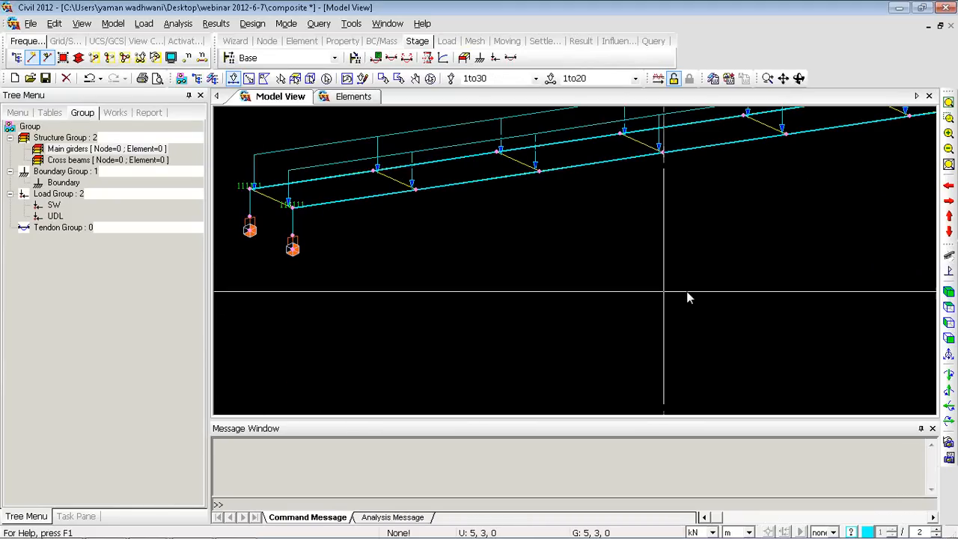
click(947, 292)
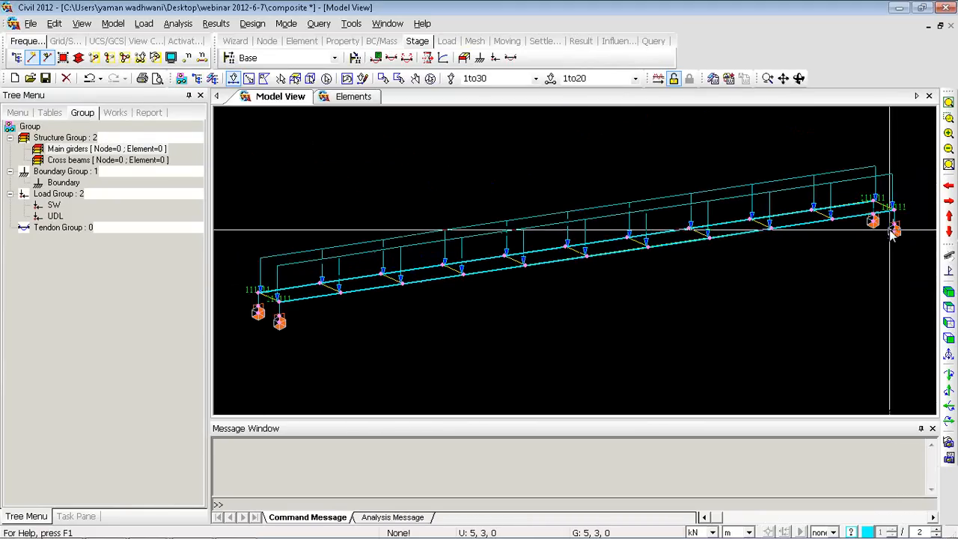
scroll(871, 247, up, 2)
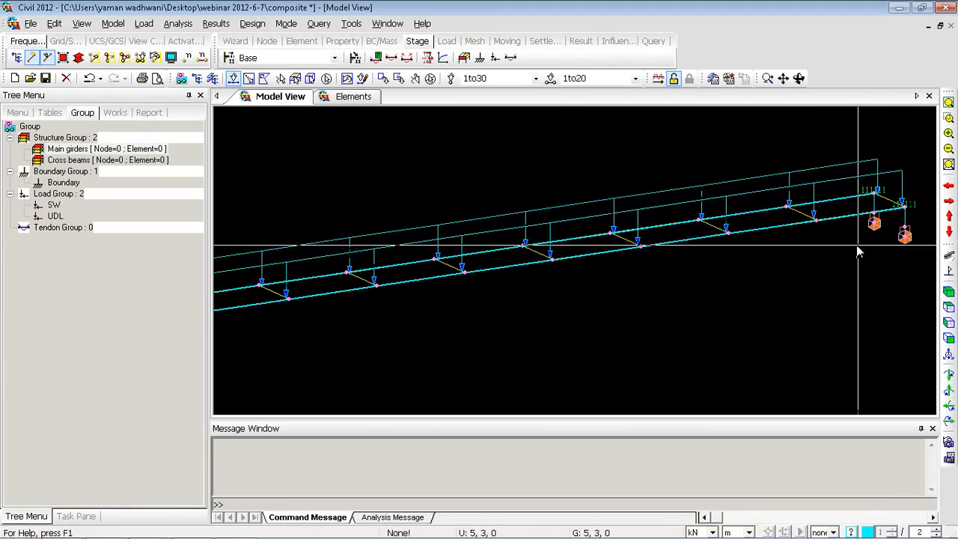
scroll(790, 245, down, 1)
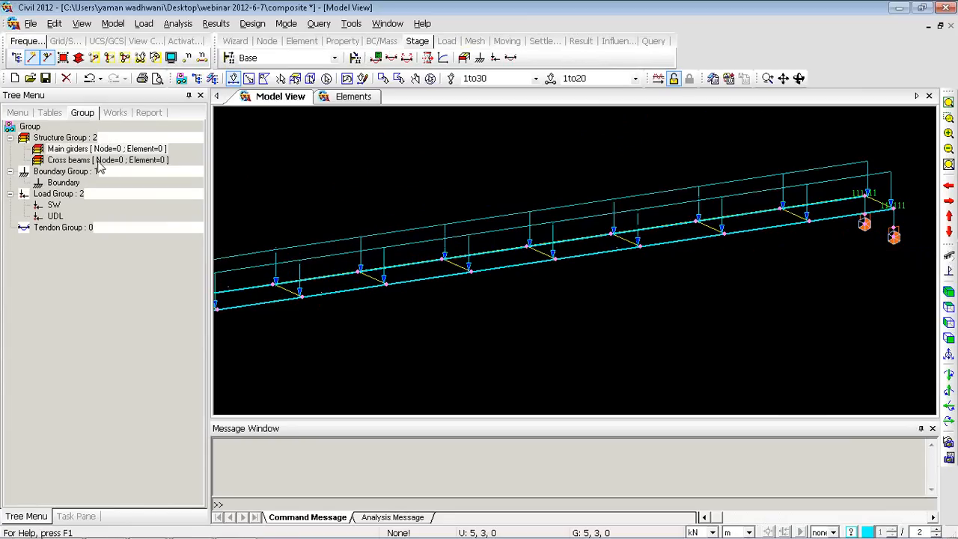
drag(85, 152, 389, 226)
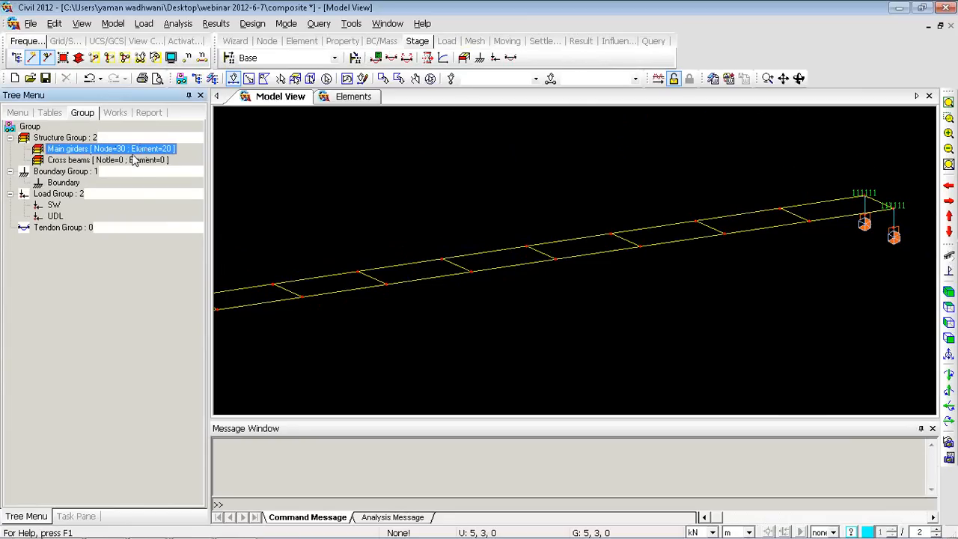
Select all cross beams in plan with an intersecting line, assign them to the Cross beams structure group, and return to the isometric view
click(949, 310)
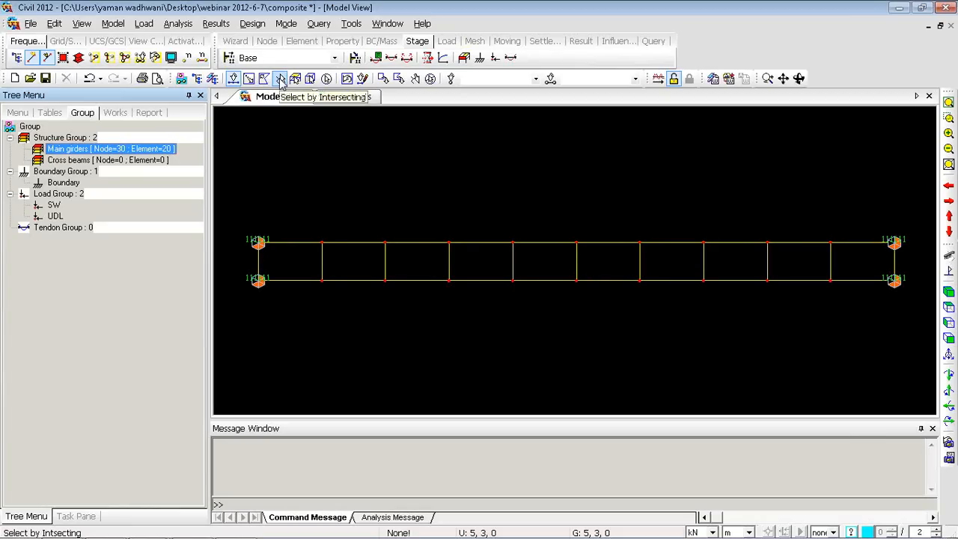
click(281, 80)
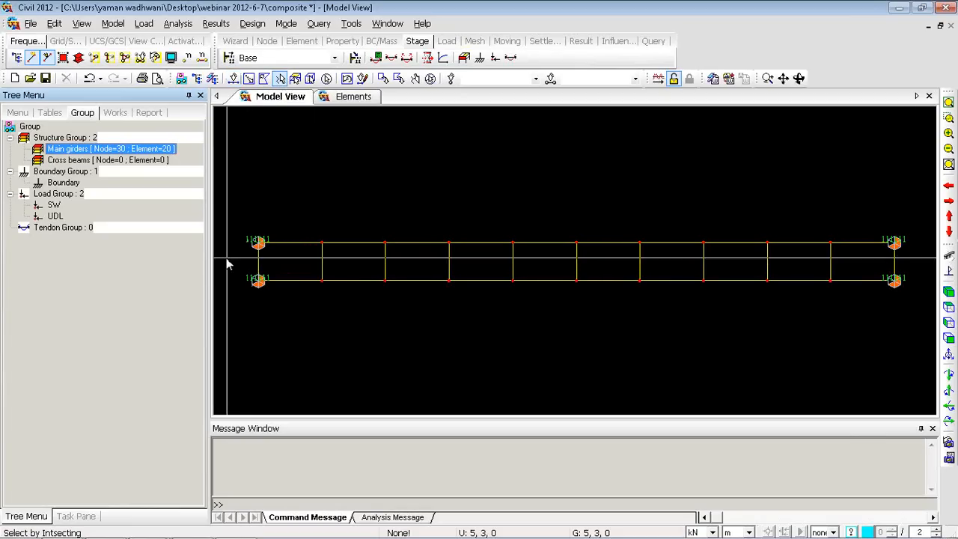
drag(227, 259, 921, 262)
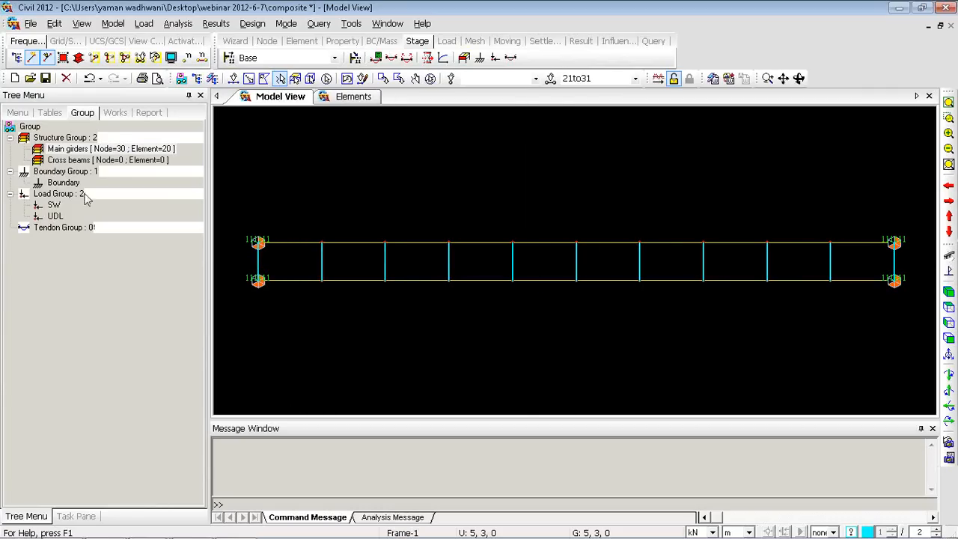
drag(81, 163, 502, 240)
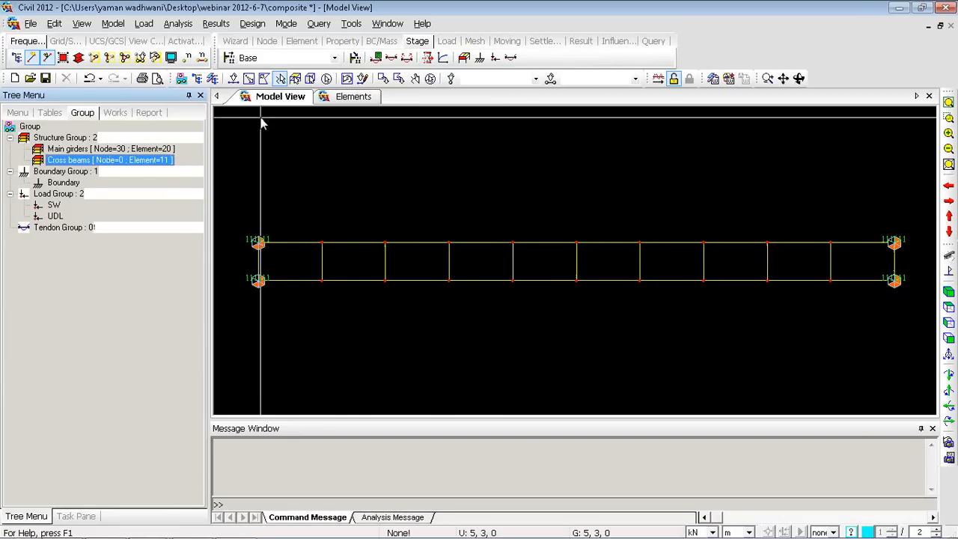
click(948, 292)
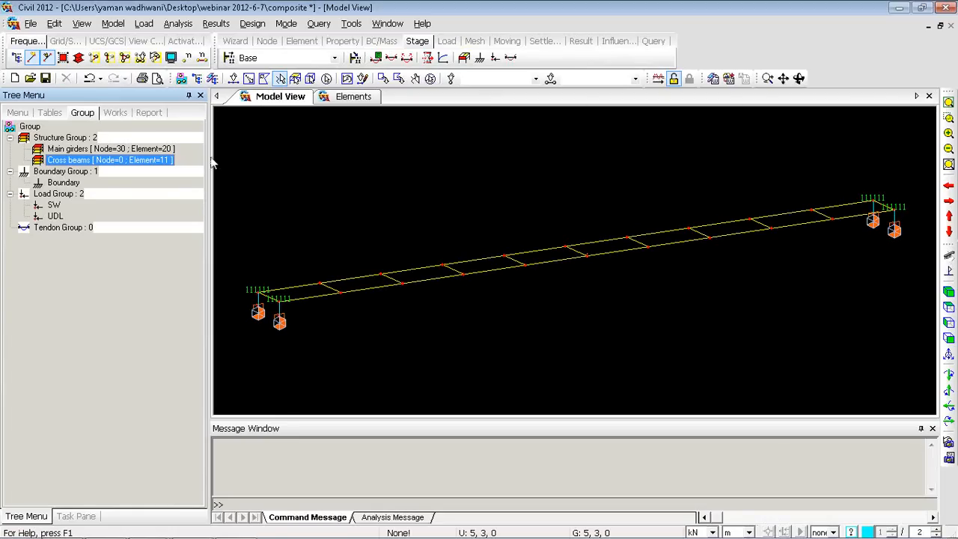
Add a construction stage named CS1 with a duration of 30 days and enable saving results for additional steps
right_click(270, 148)
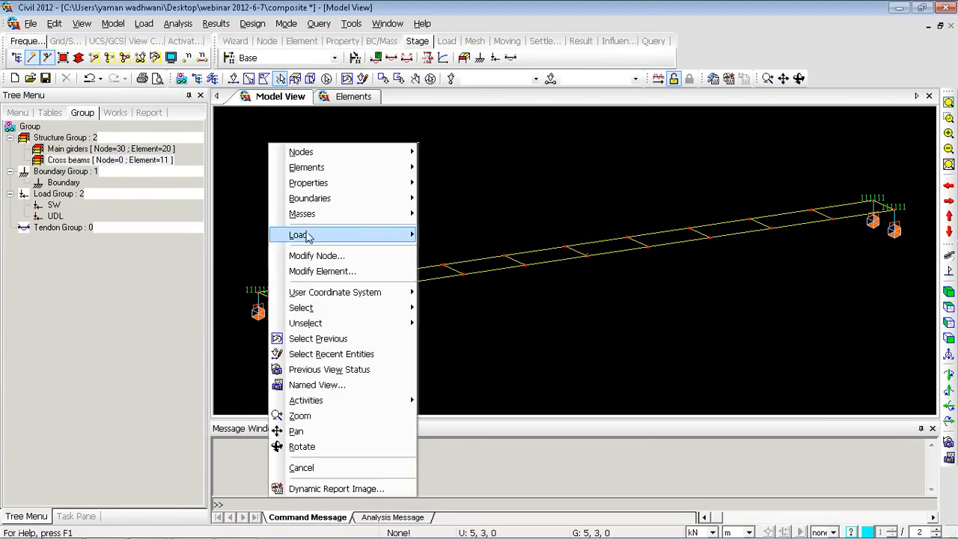
mouse_move(307, 236)
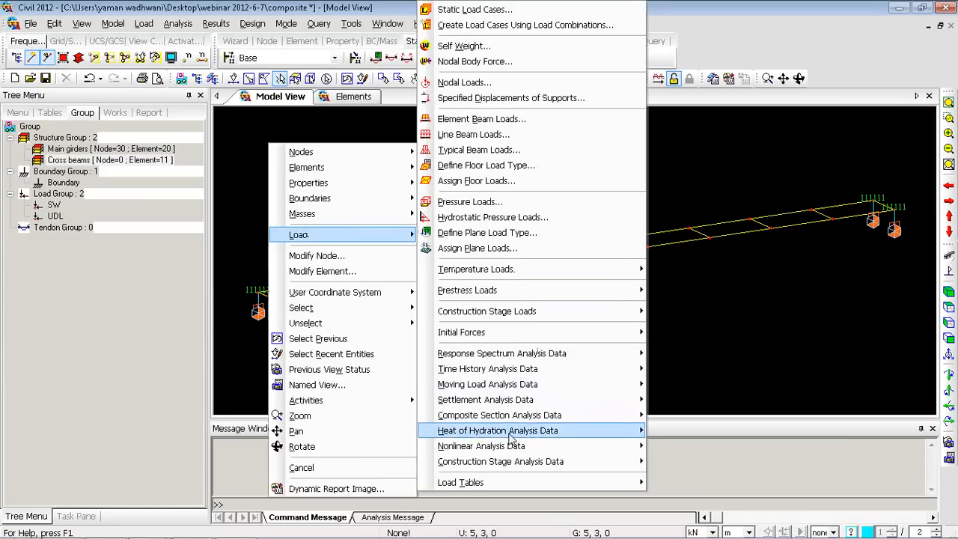
mouse_move(516, 462)
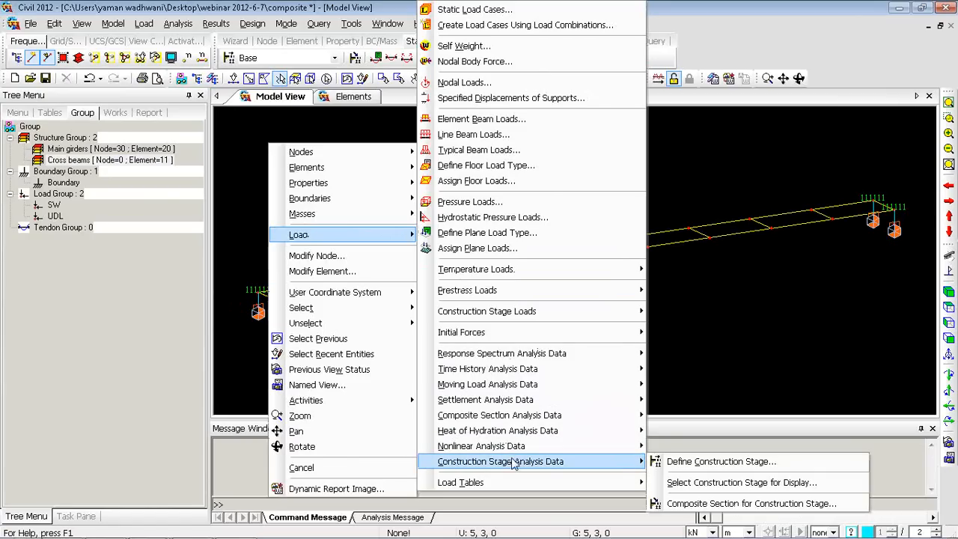
click(668, 463)
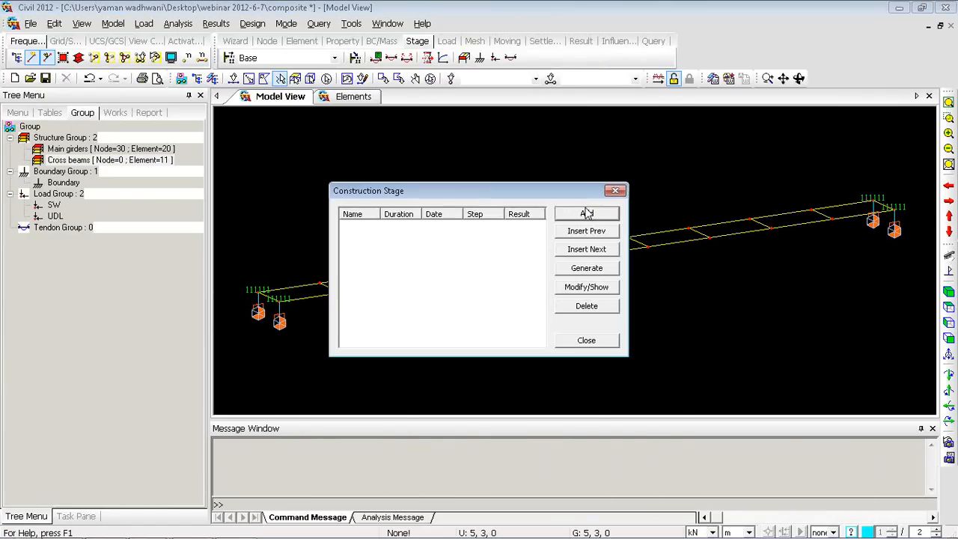
click(587, 214)
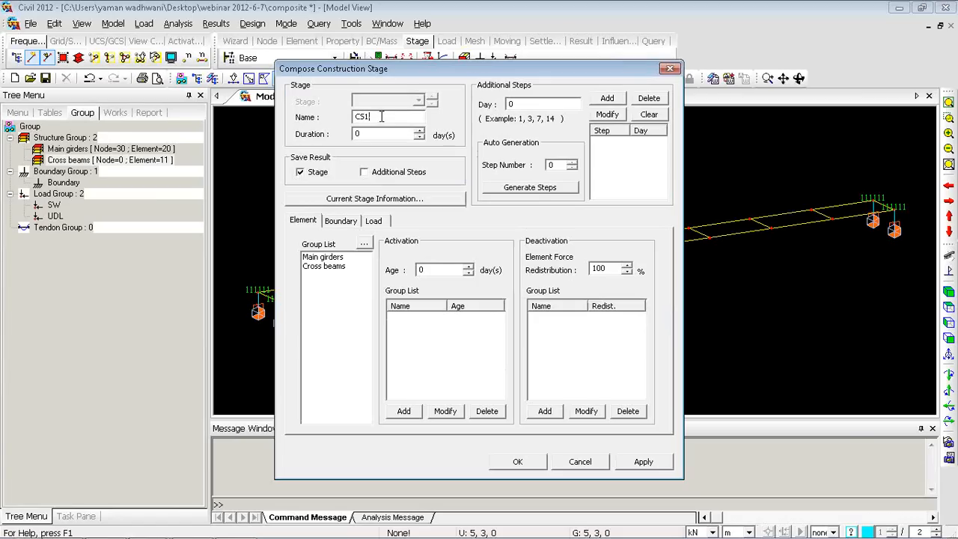
key(Tab)
text(30)
click(365, 172)
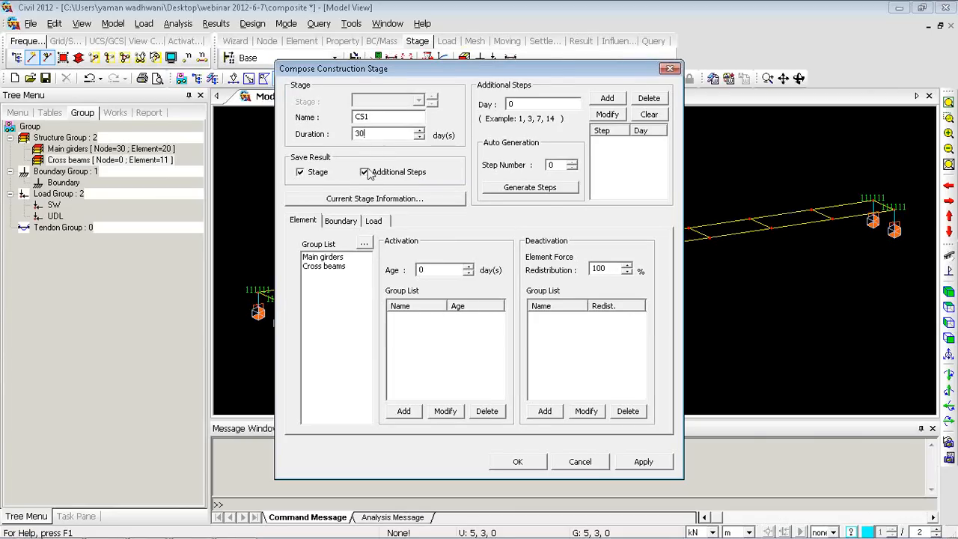
Activate the Main girders and Cross beams groups at age 0 and the Boundary group at the deformed position in stage CS1
click(323, 259)
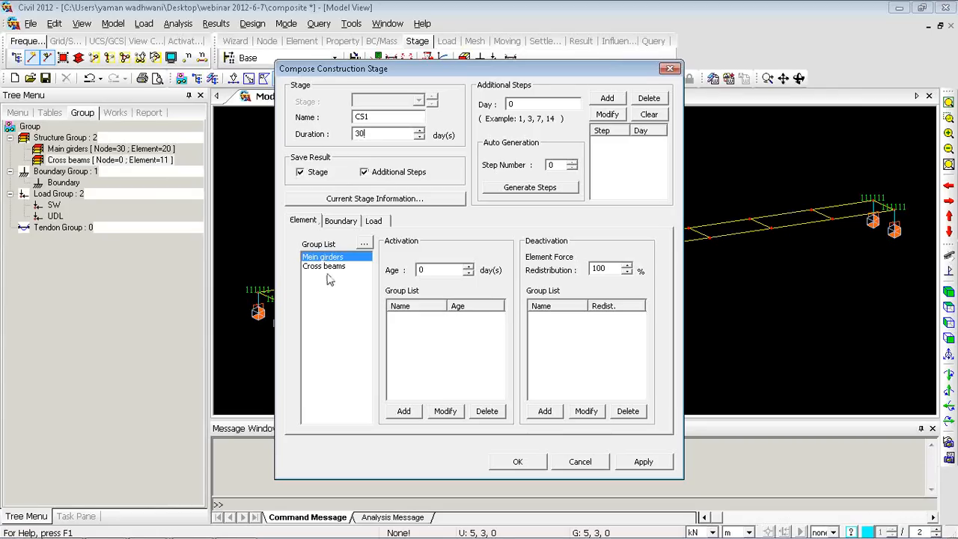
click(352, 267)
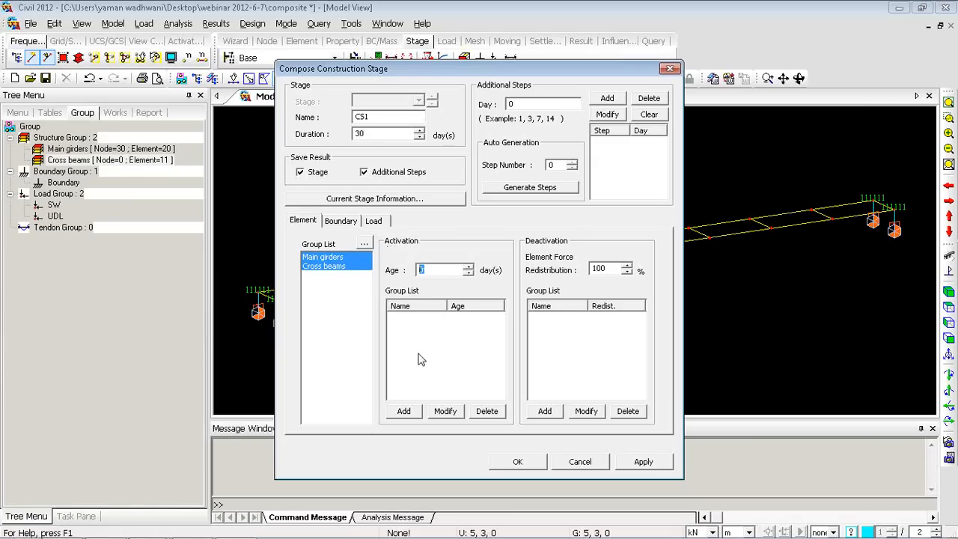
click(405, 412)
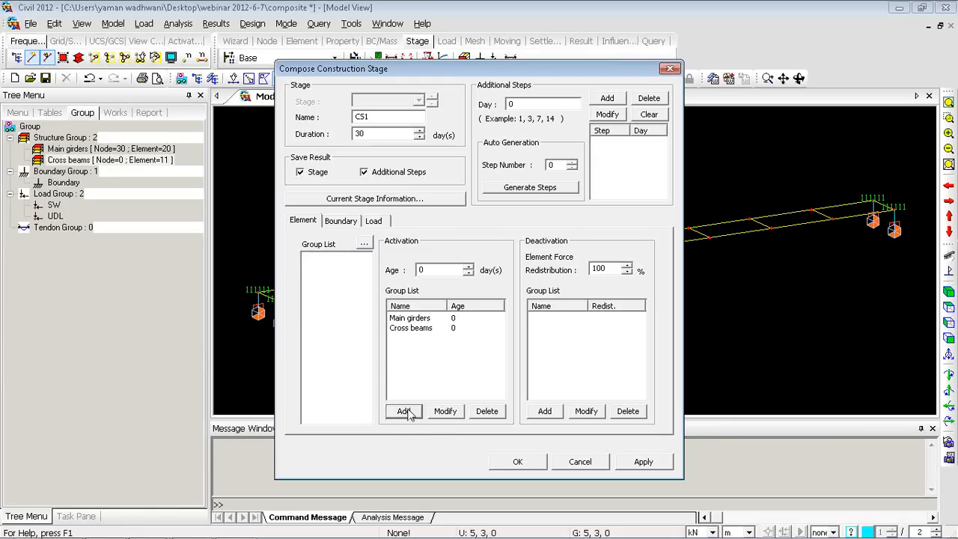
click(338, 221)
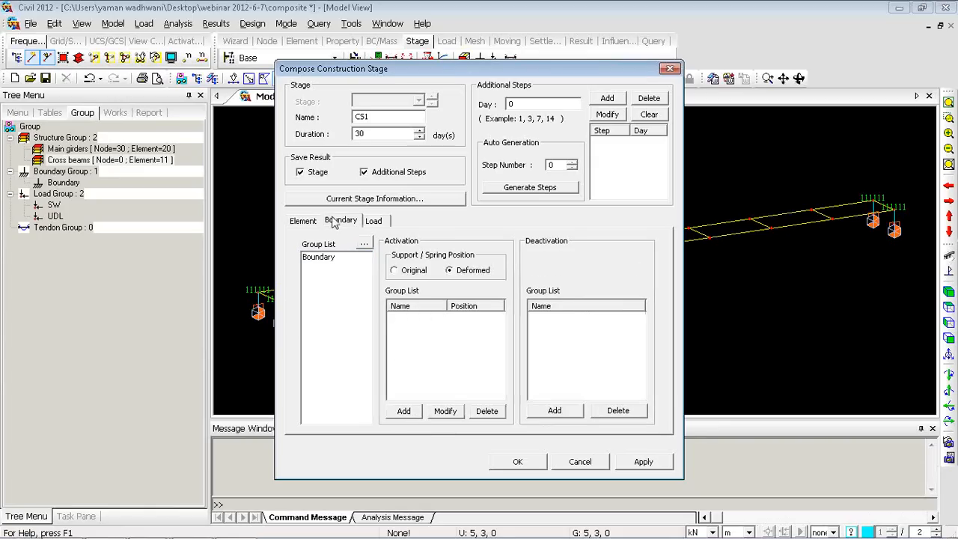
click(318, 257)
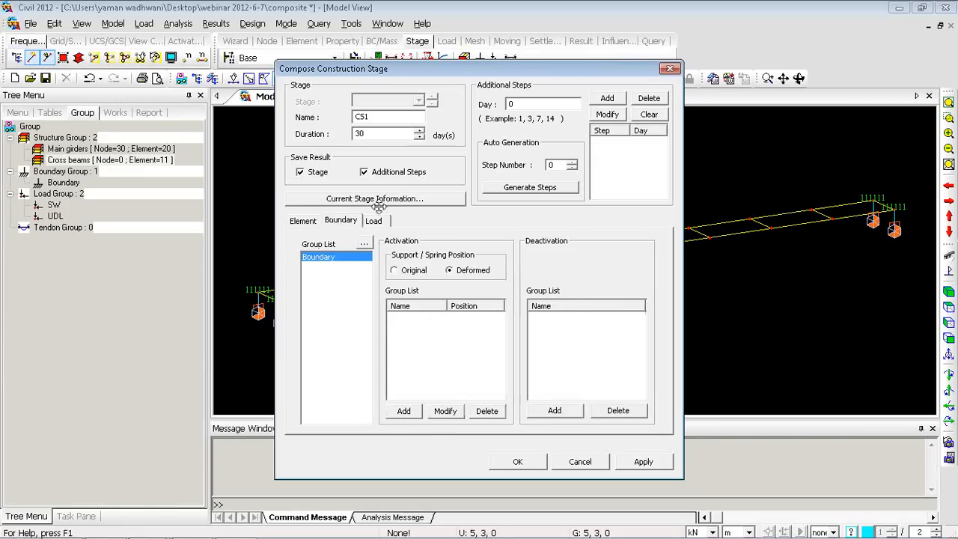
click(403, 411)
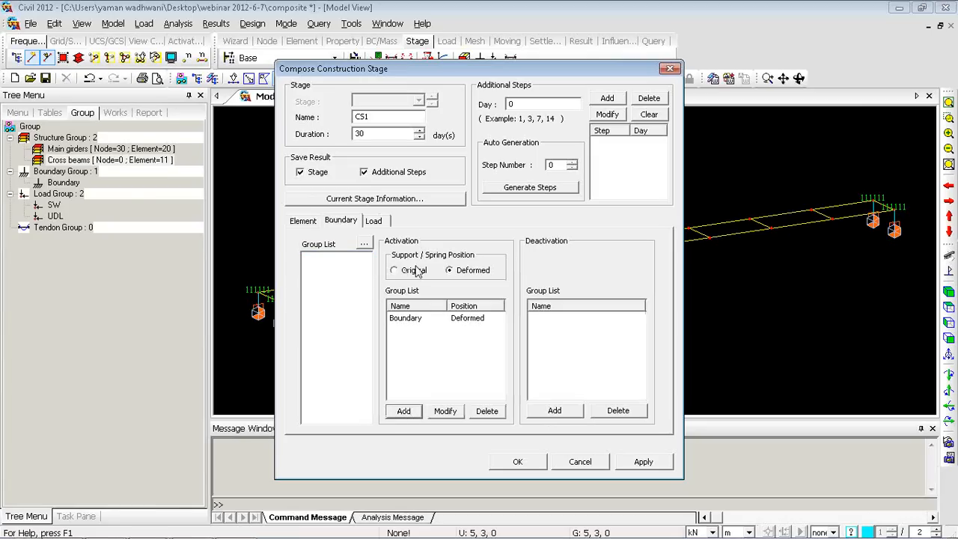
Activate the SW load group on the first day of CS1 and apply the stage definition
click(368, 222)
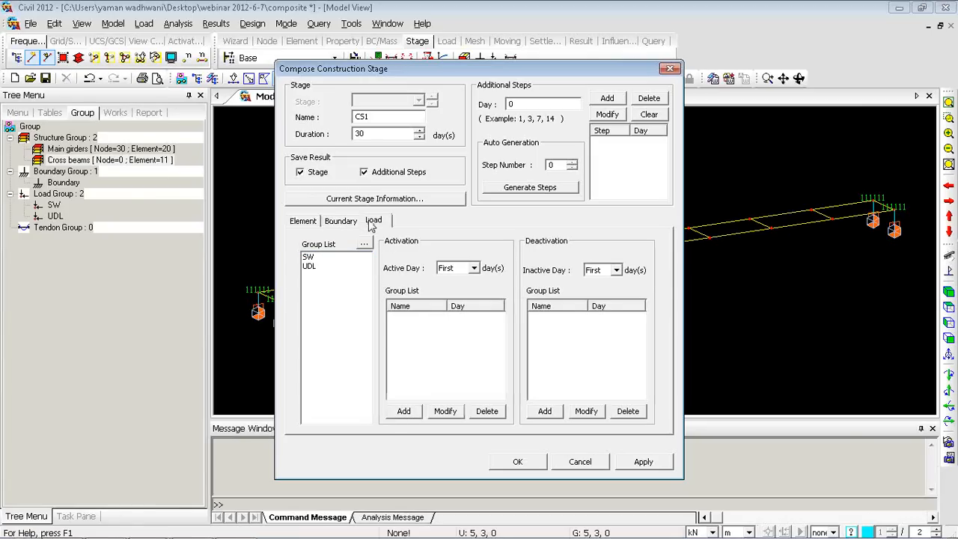
click(308, 258)
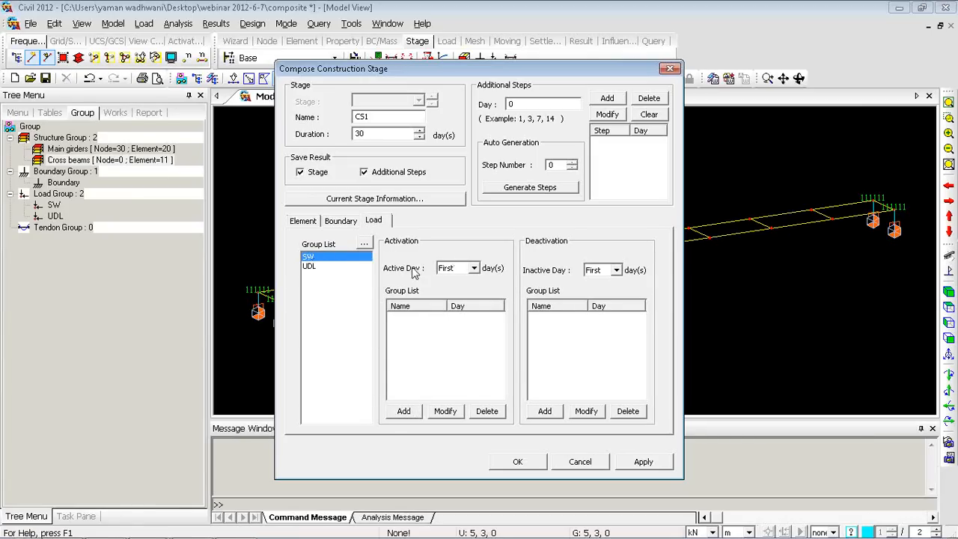
click(404, 413)
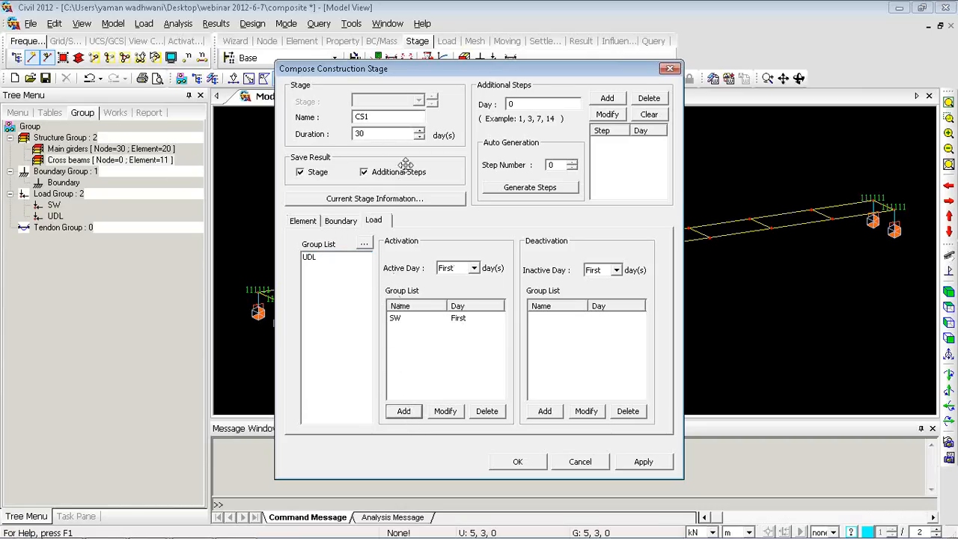
click(642, 462)
Add a second construction stage named CS2 that activates only the UDL load group, on its last day
drag(475, 66, 703, 73)
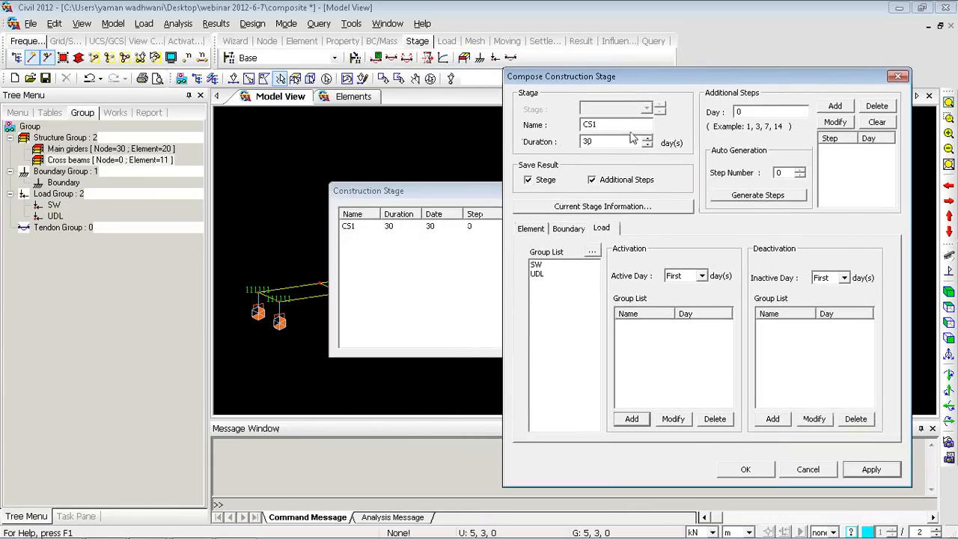
drag(616, 124, 592, 123)
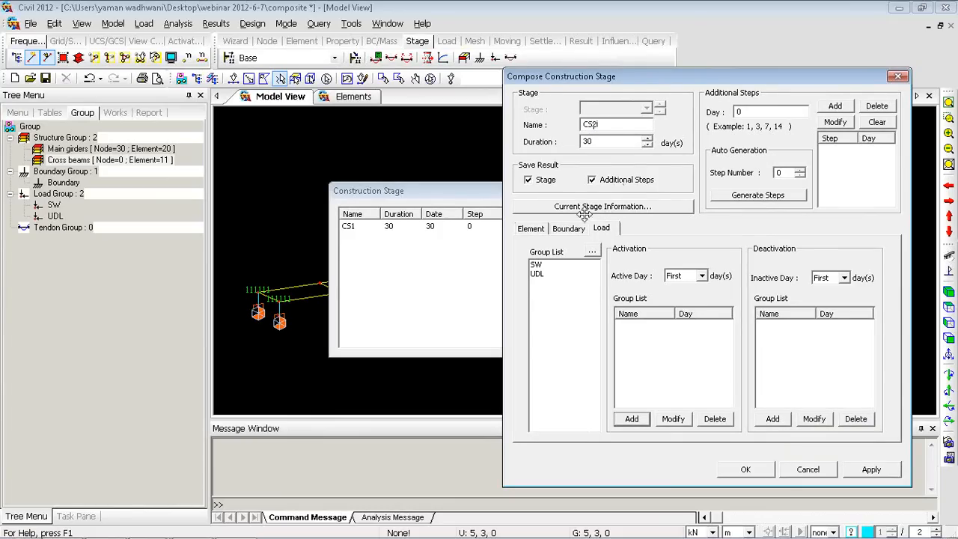
click(538, 229)
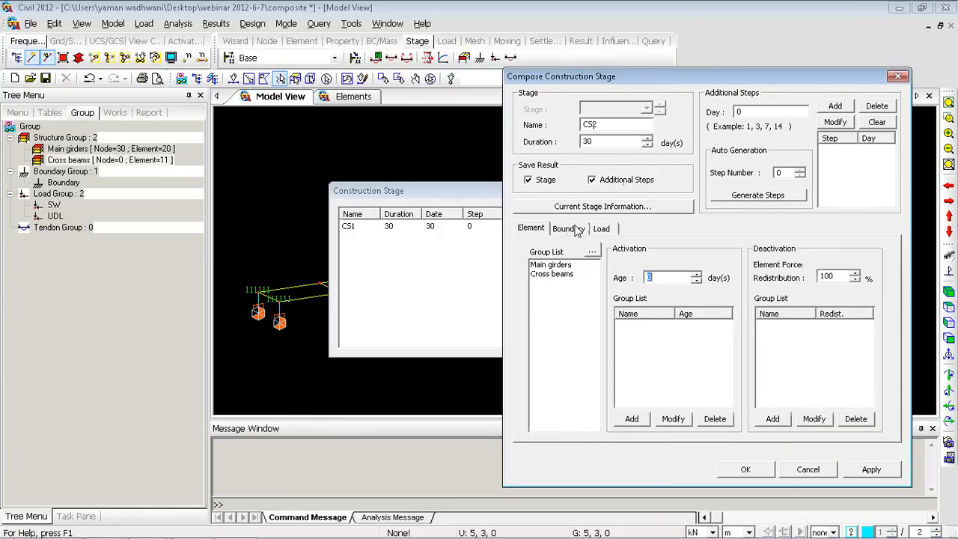
click(570, 229)
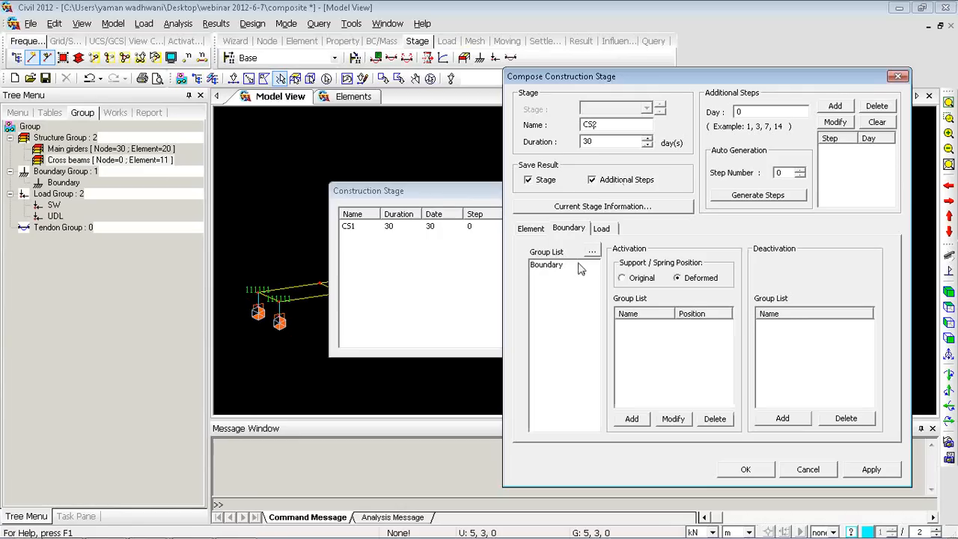
click(602, 230)
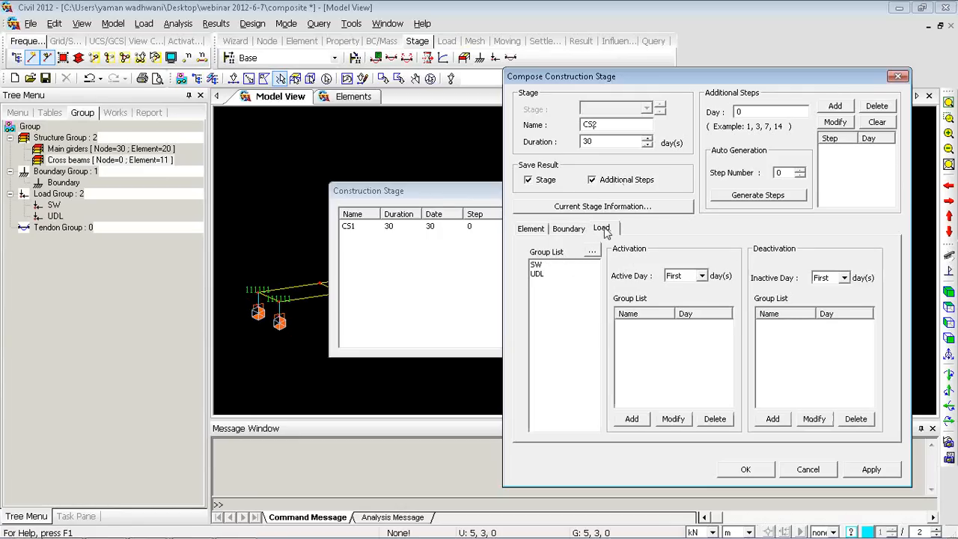
click(539, 274)
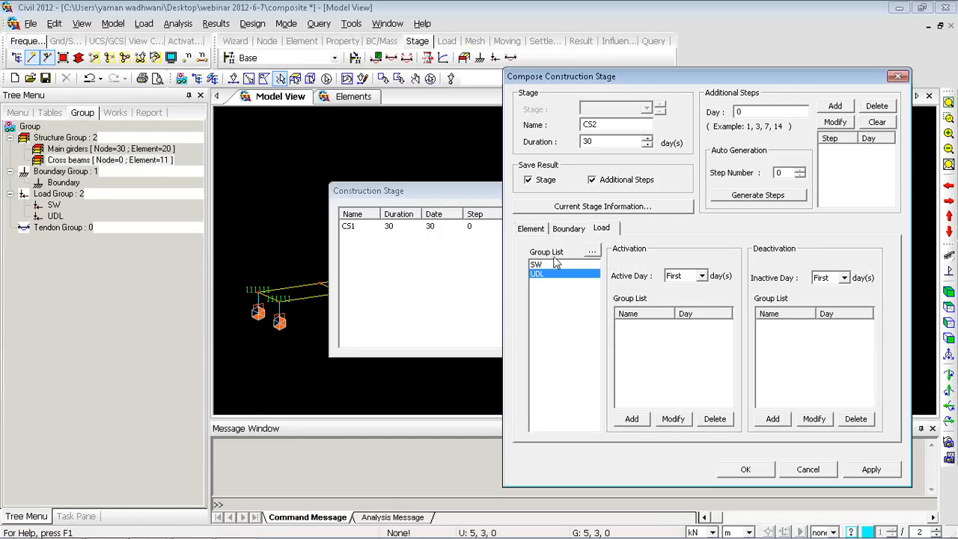
click(701, 277)
click(673, 297)
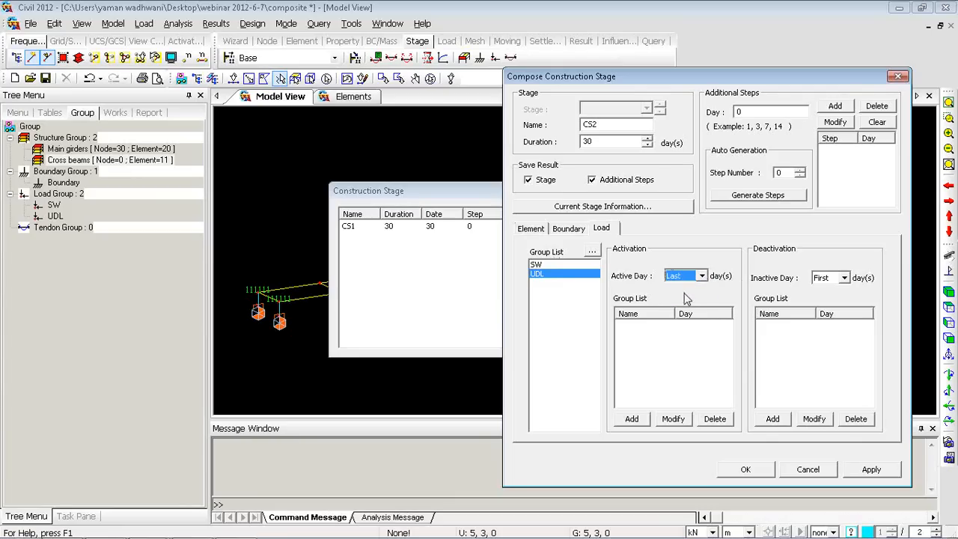
click(633, 420)
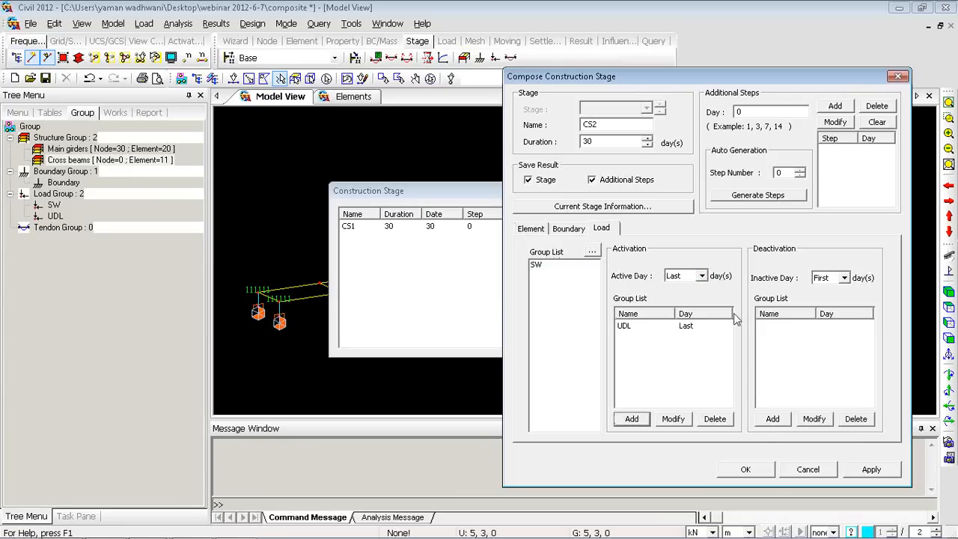
click(745, 469)
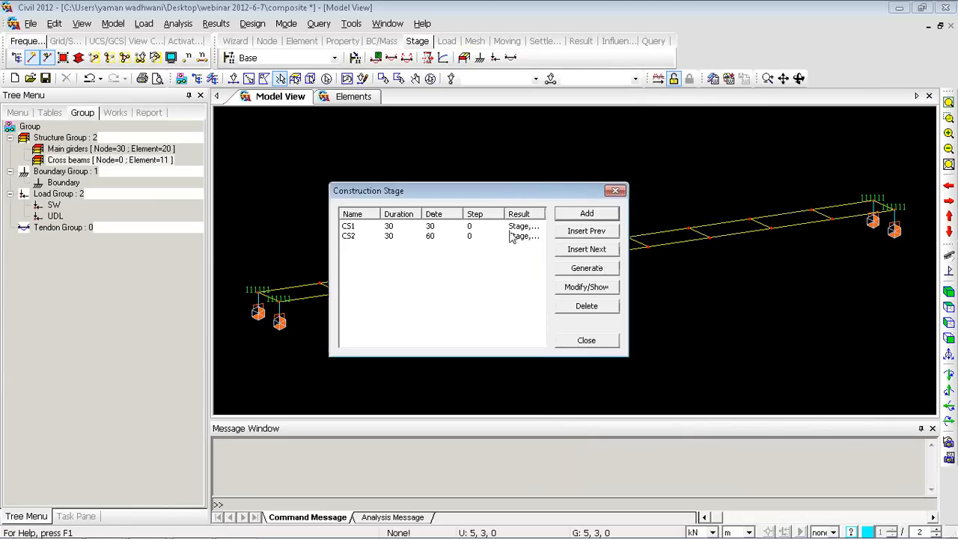
Add a construction stage named CS3 with a duration of 1000 days and finish defining the stages
click(573, 217)
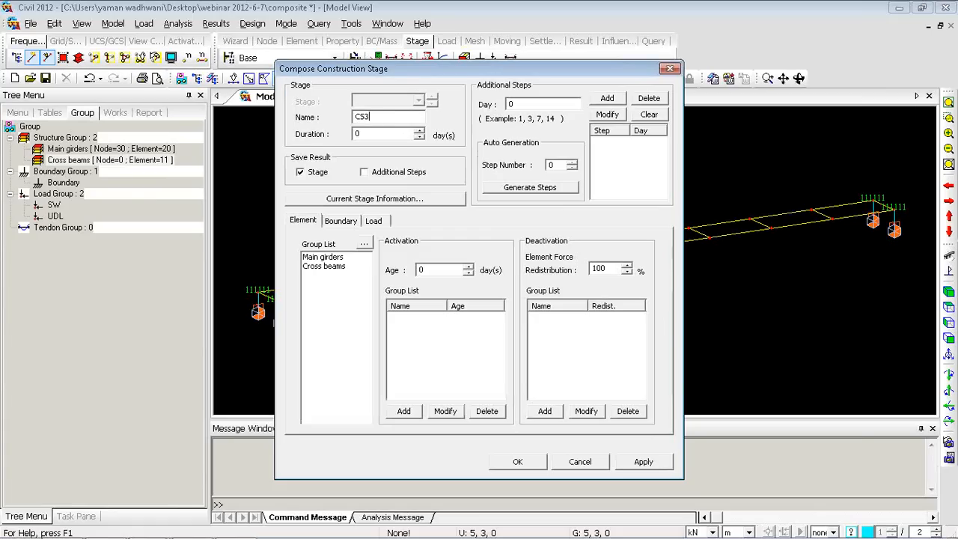
text(1000)
click(517, 461)
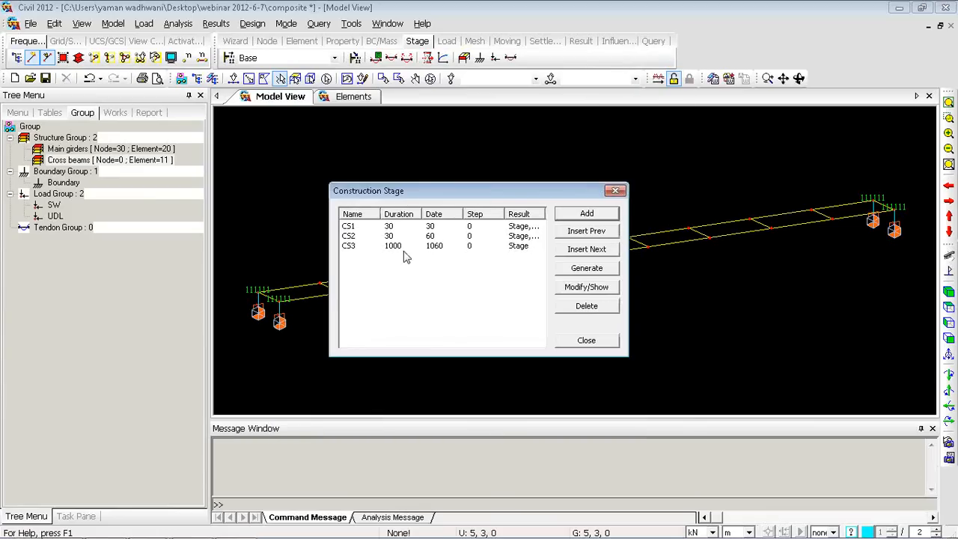
click(586, 341)
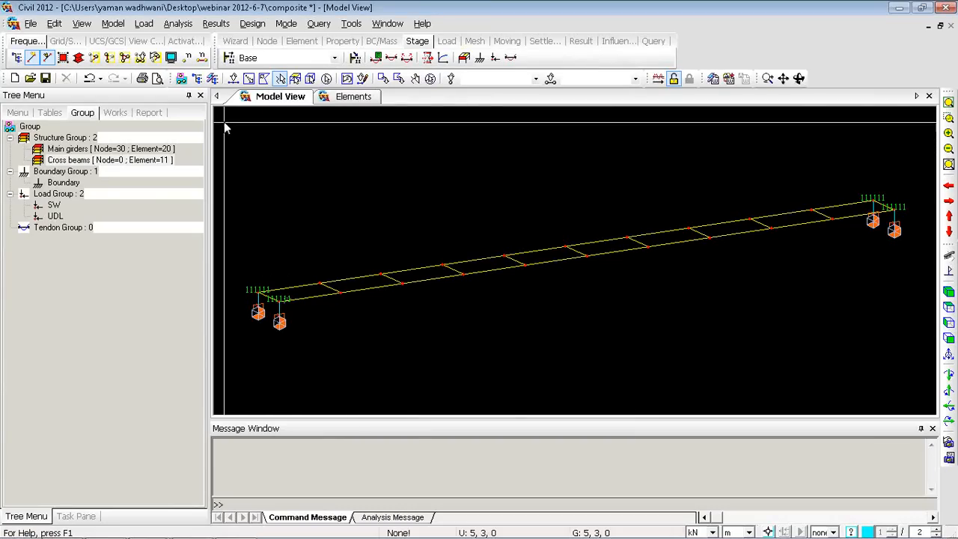
Start a new composite section for construction stage with active stage CS1 and section 2: Main girders
right_click(265, 134)
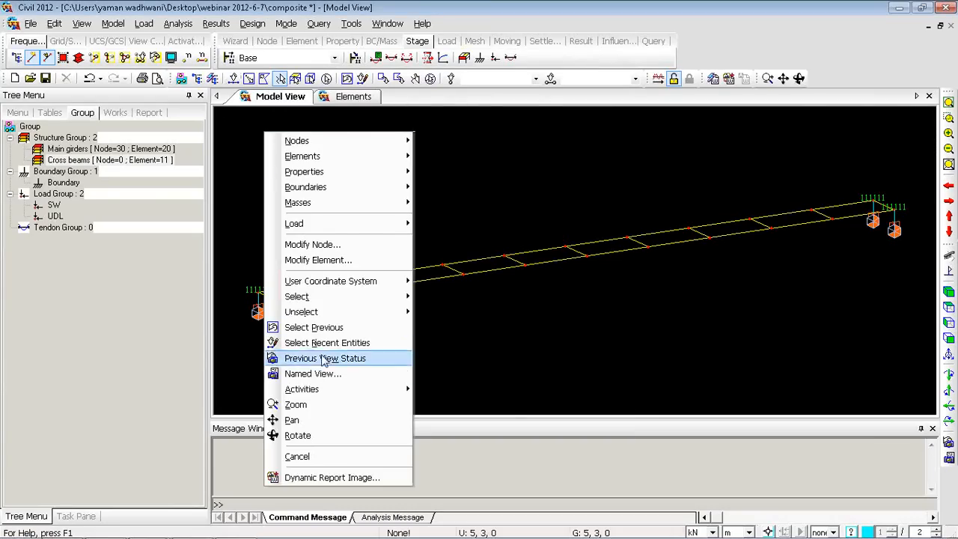
mouse_move(306, 234)
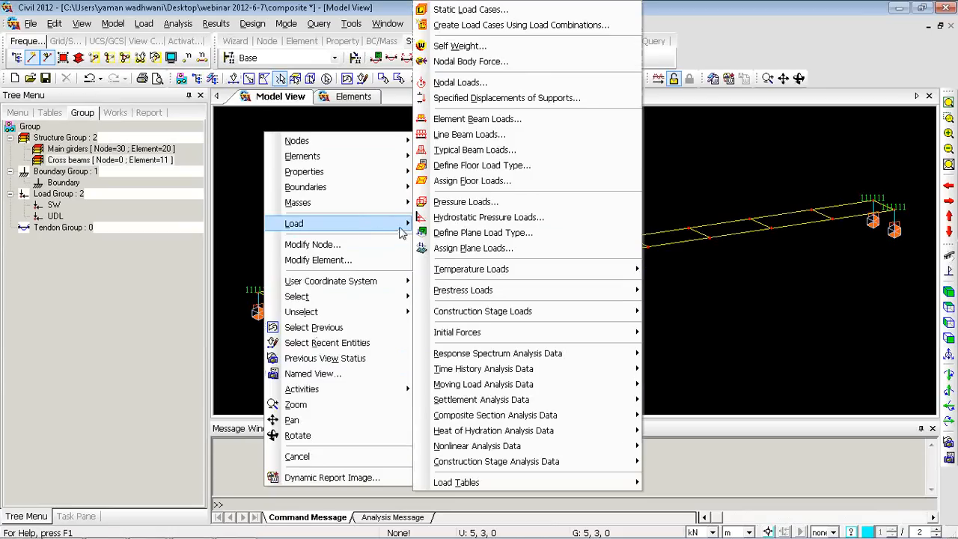
mouse_move(528, 419)
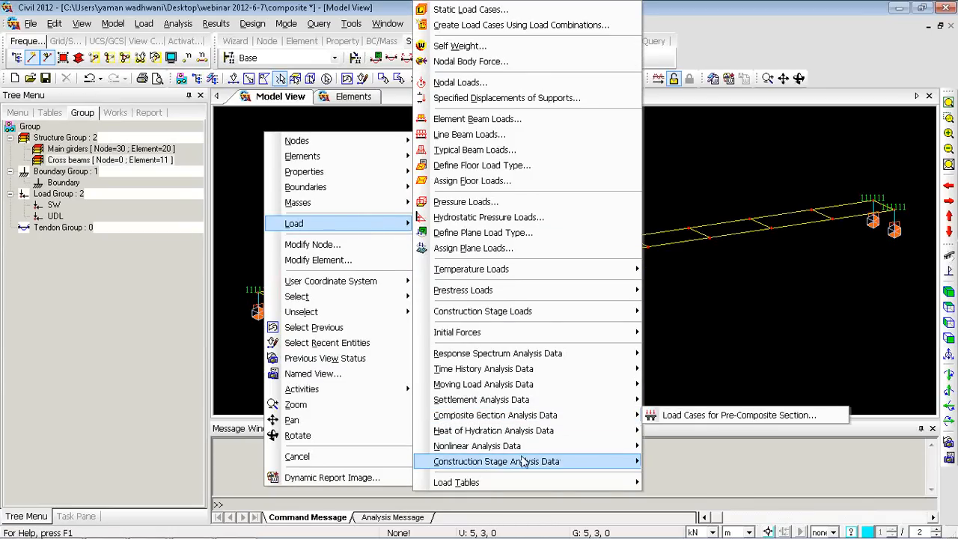
mouse_move(524, 462)
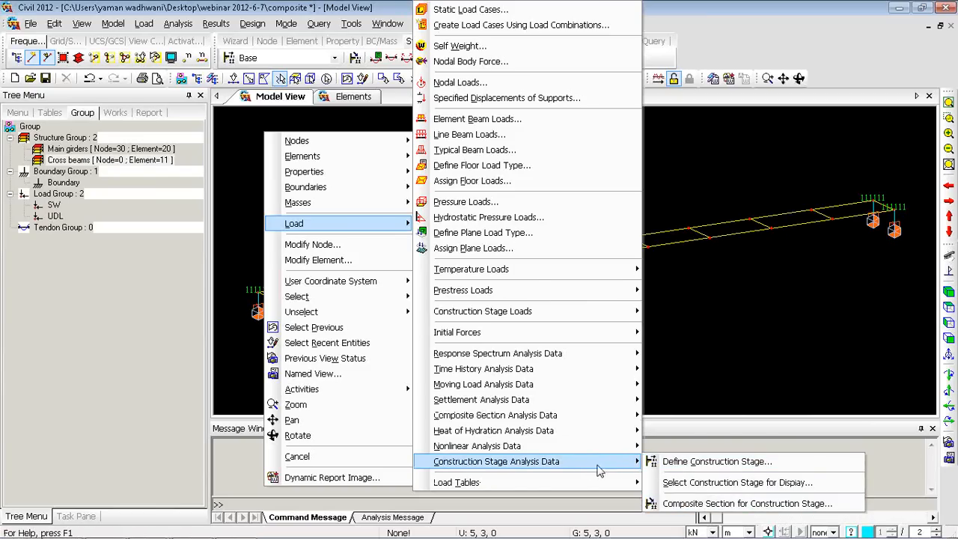
click(698, 504)
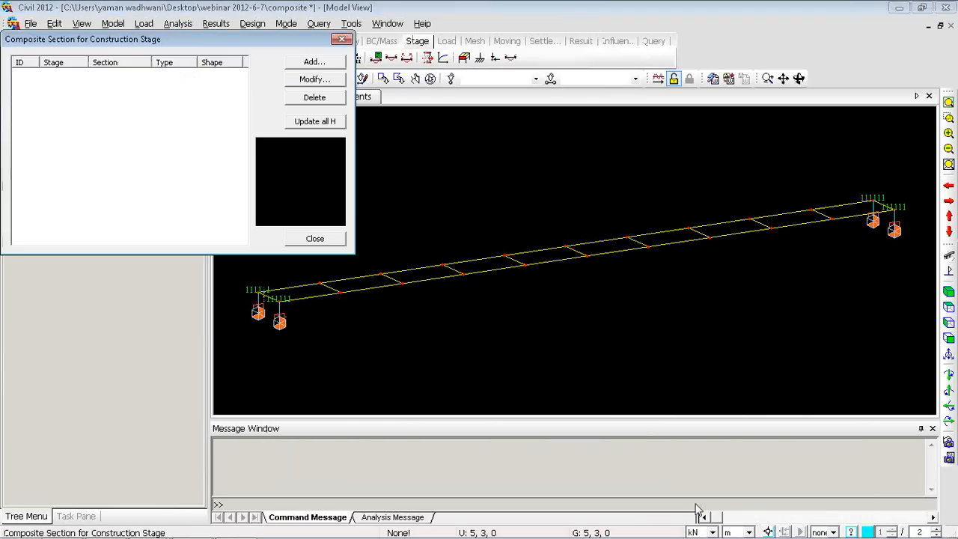
click(307, 66)
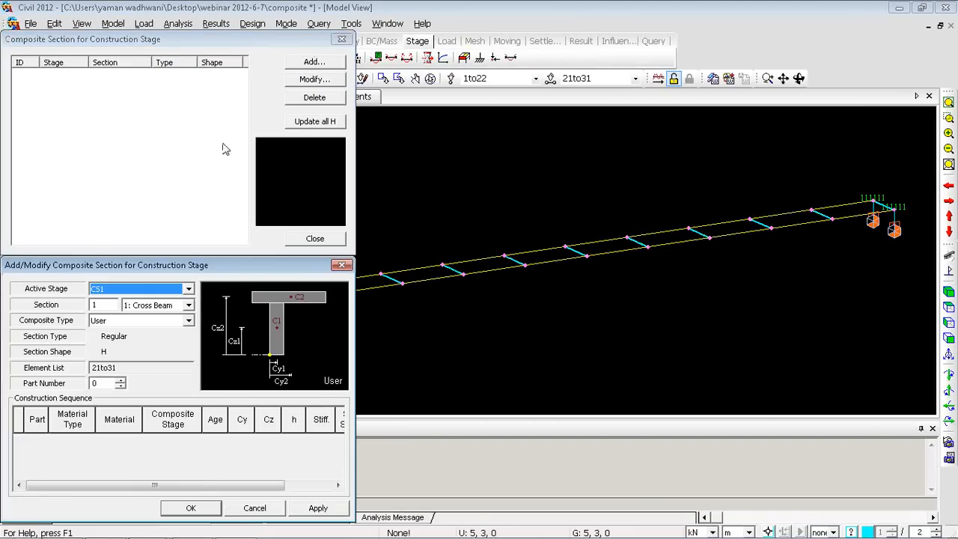
drag(217, 250, 409, 138)
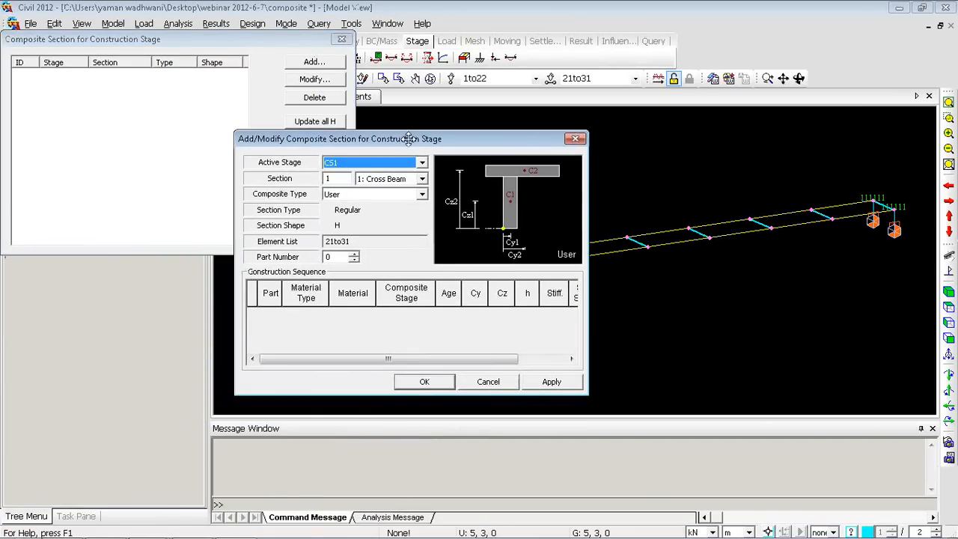
click(398, 181)
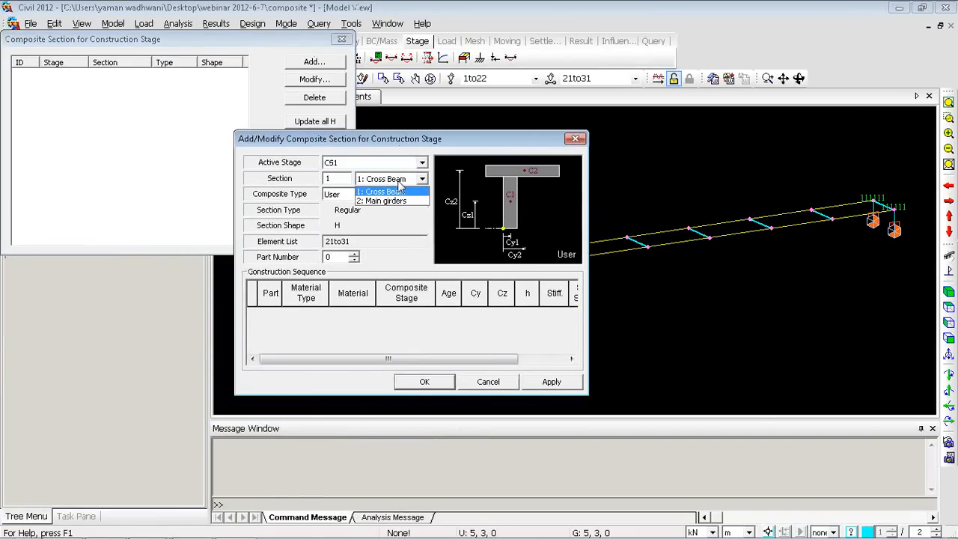
click(398, 201)
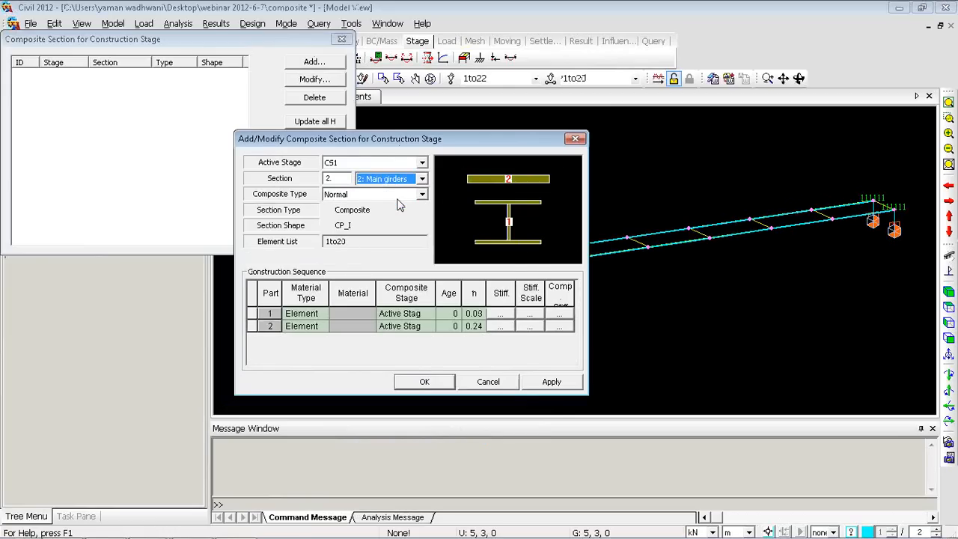
drag(368, 141, 562, 100)
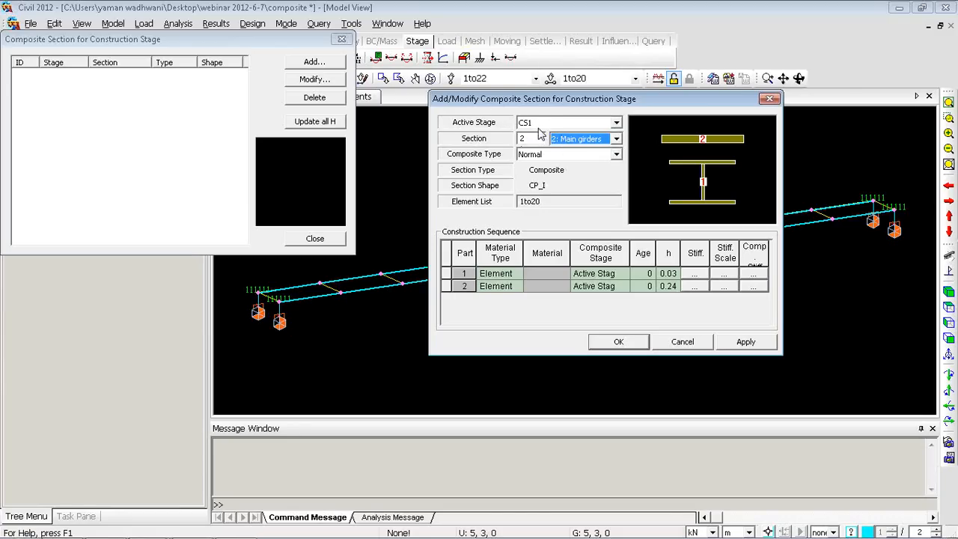
Set the material type of part 2, the slab, to Material and assign it the C35/45 concrete
click(509, 273)
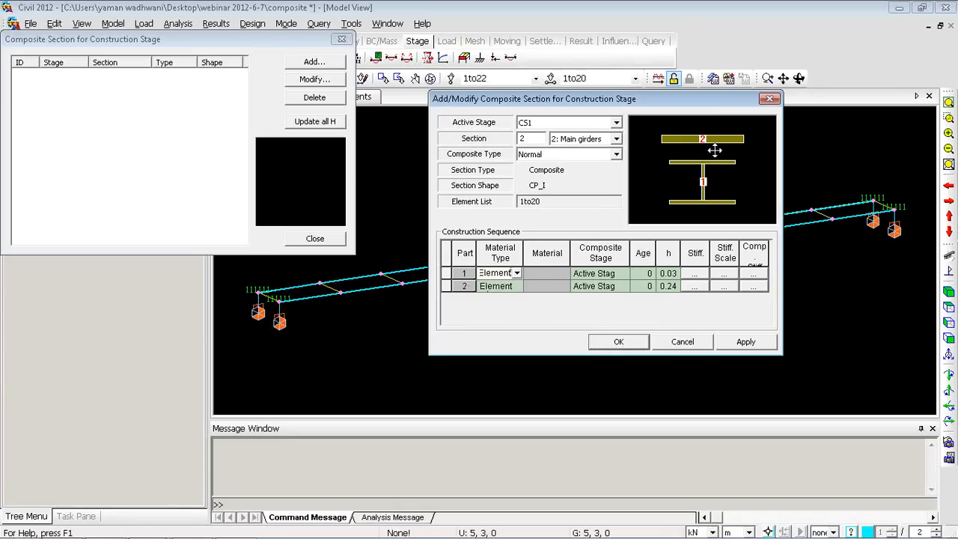
click(513, 286)
click(516, 286)
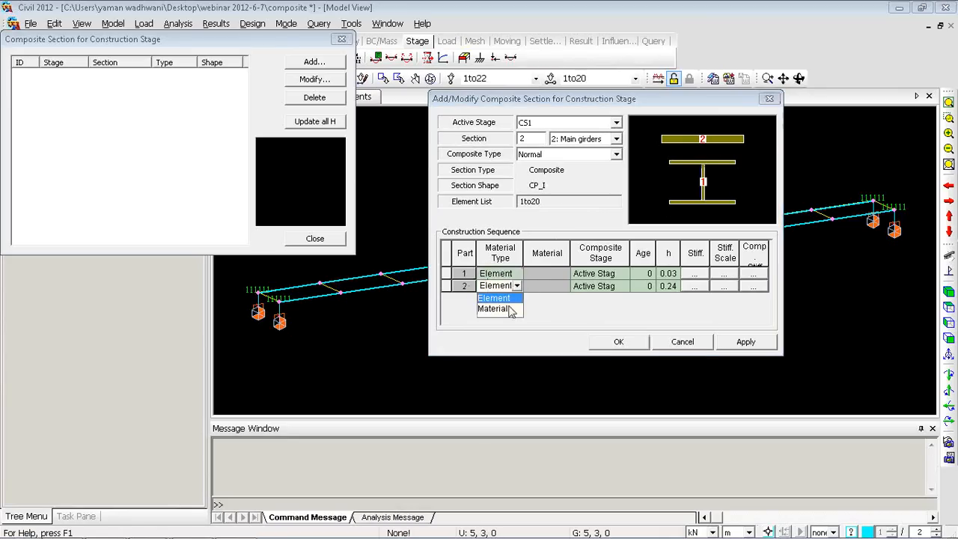
click(512, 312)
click(563, 287)
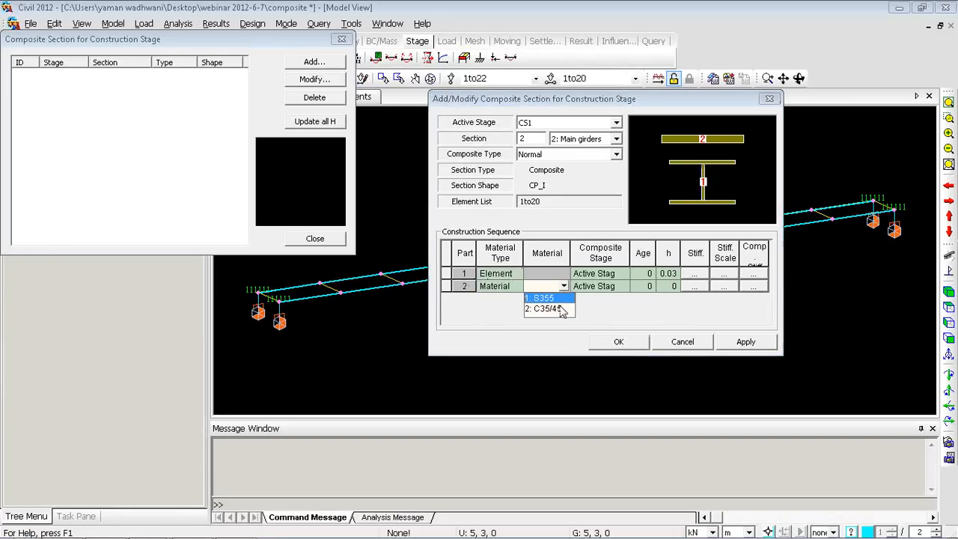
click(563, 310)
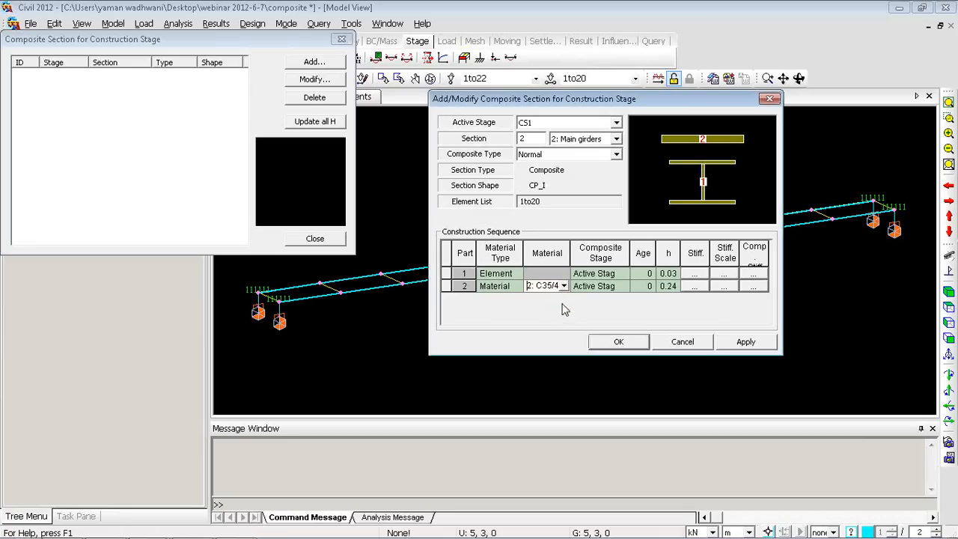
Set the slab, part 2, to become composite in stage CS2 with an age of 7
click(624, 288)
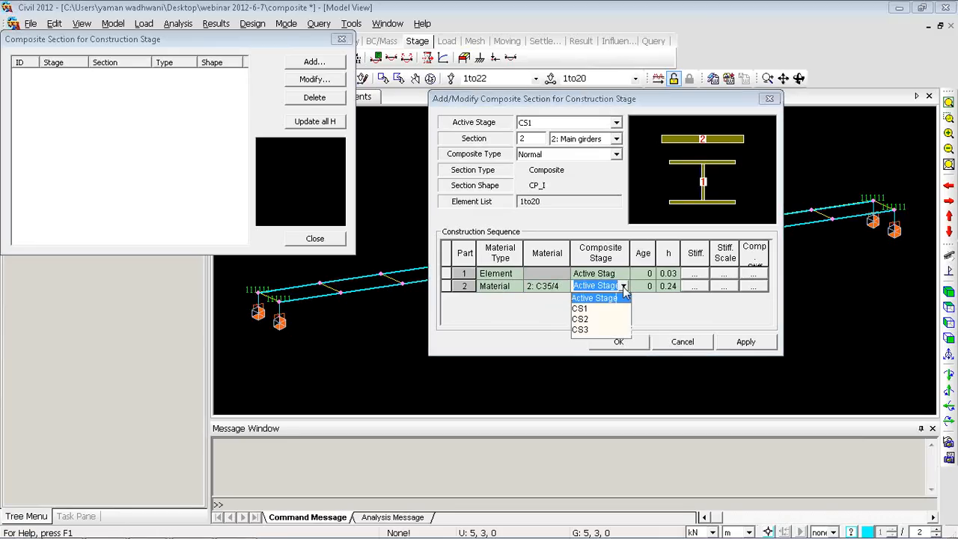
click(580, 319)
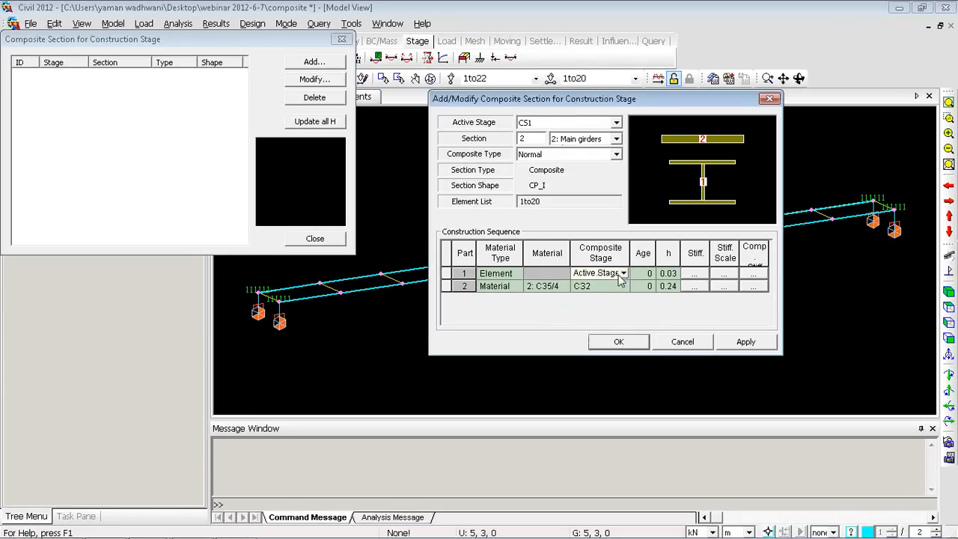
click(646, 286)
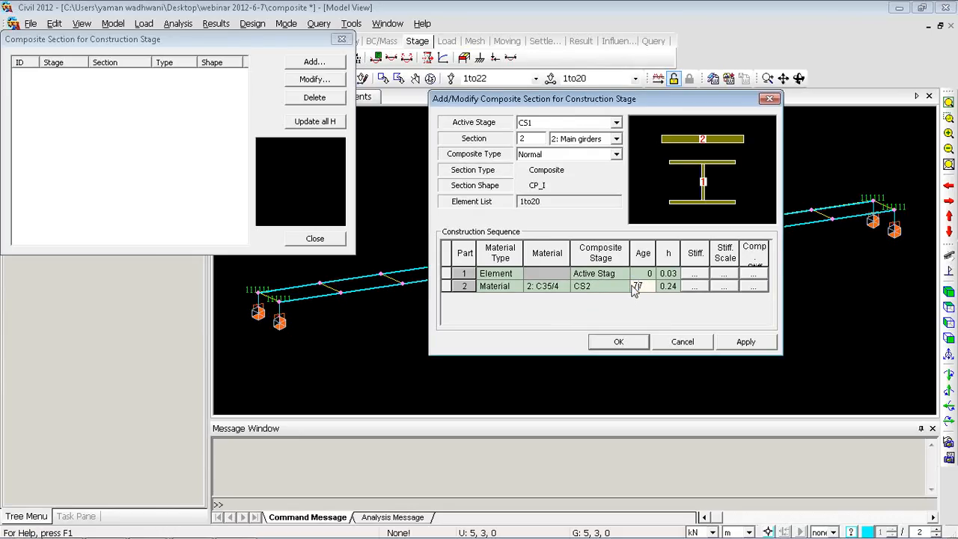
click(667, 287)
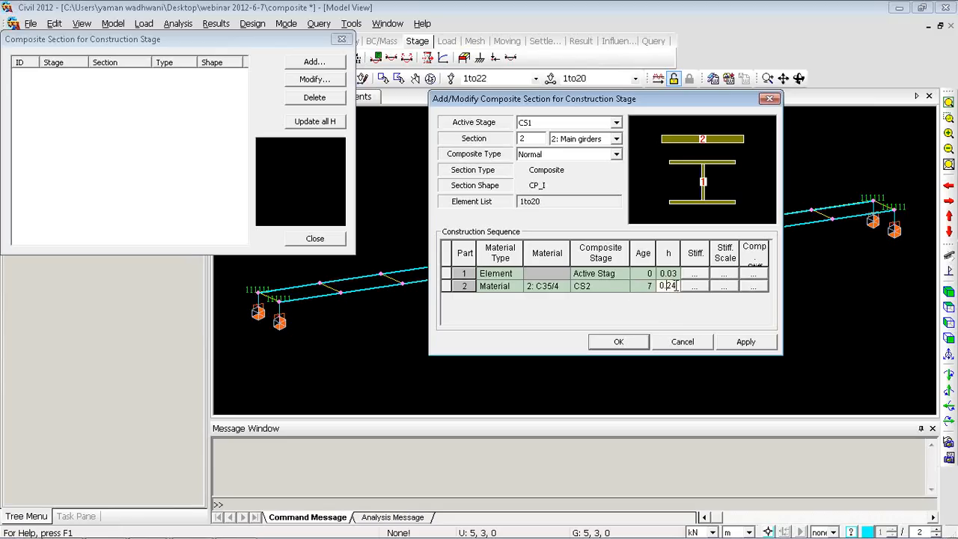
Examine the slab's stiffness scale factors, partial stiffness and composite stiffness without changing them
click(695, 287)
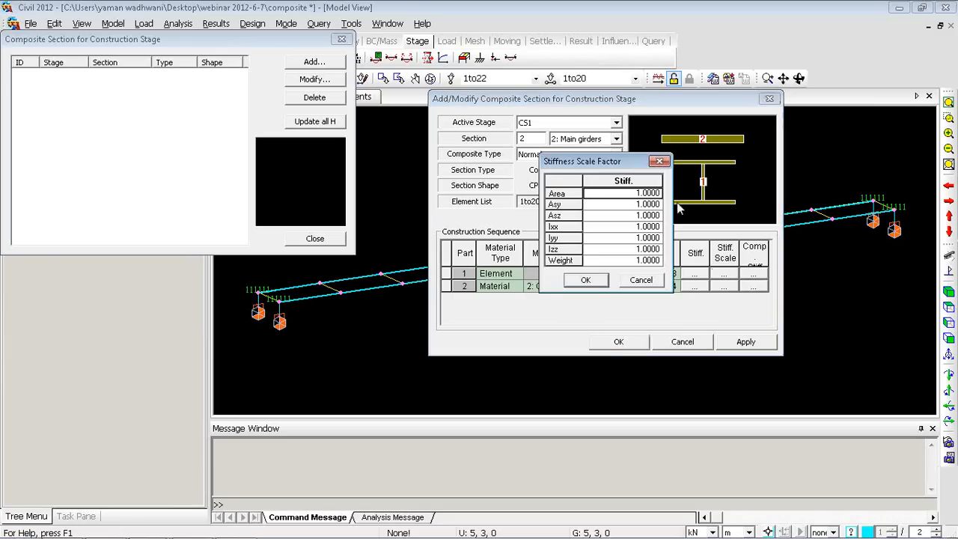
click(660, 163)
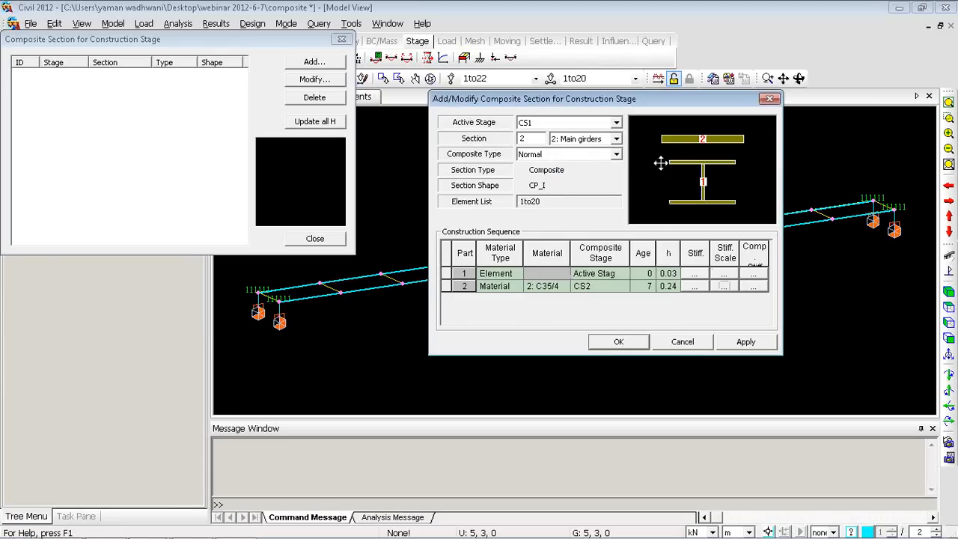
click(707, 286)
click(677, 90)
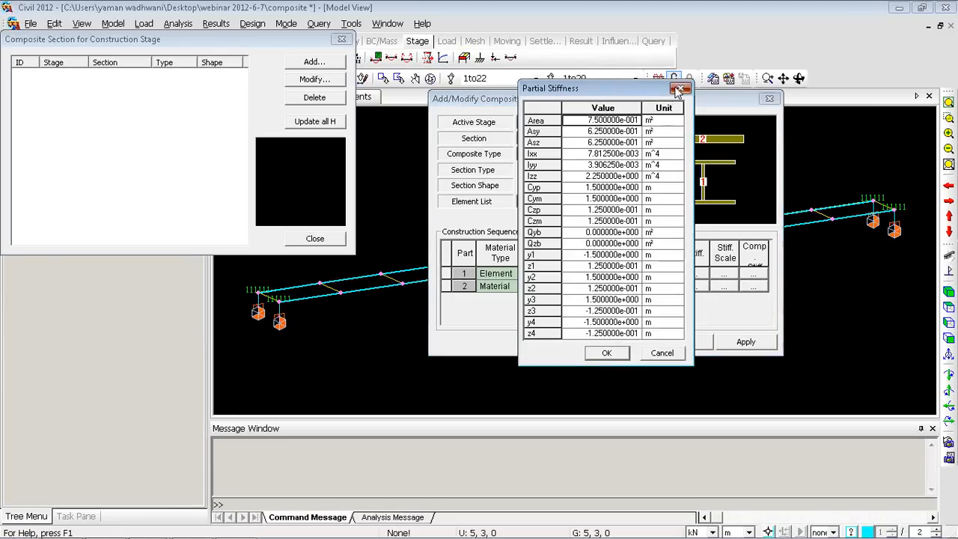
click(753, 287)
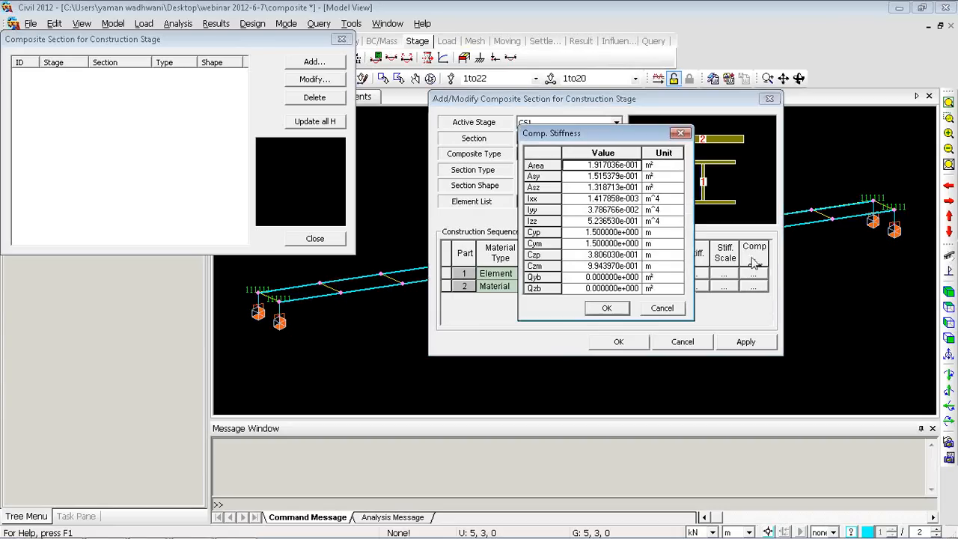
click(679, 134)
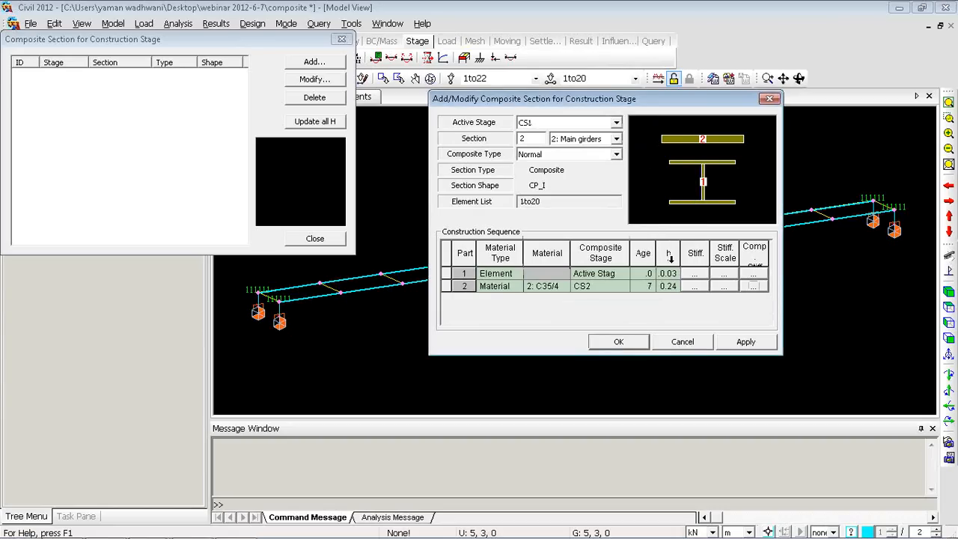
Confirm the main girders' composite section and recalculate h for all construction-stage composite sections
click(617, 342)
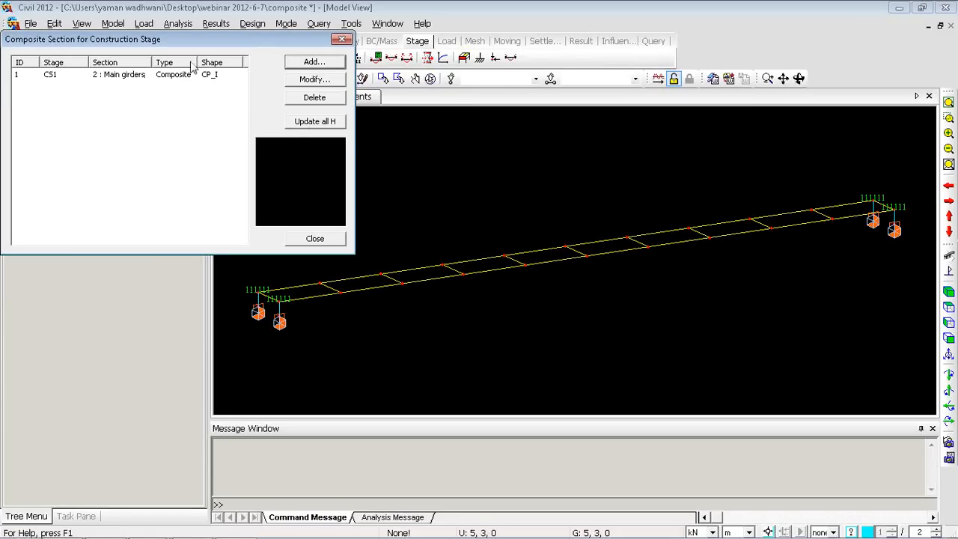
drag(210, 40, 373, 65)
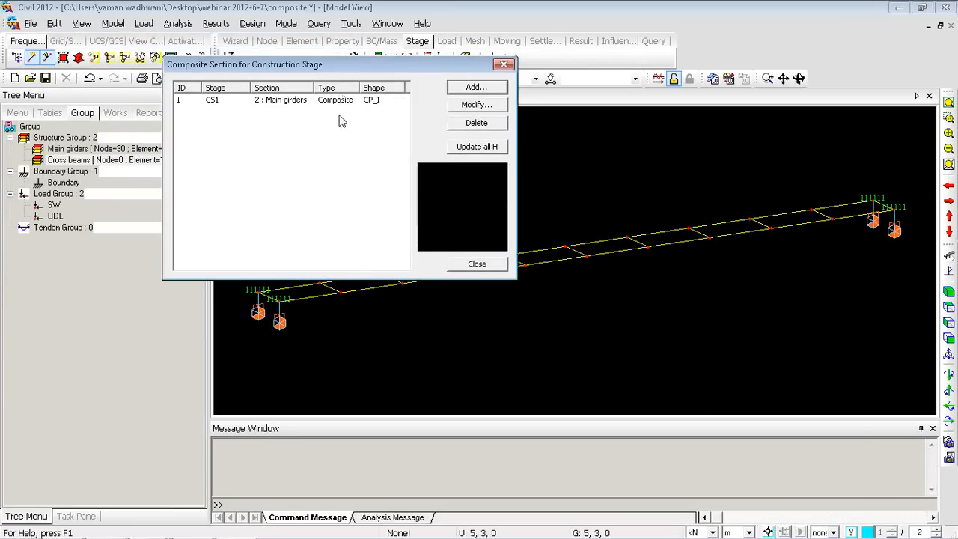
click(471, 148)
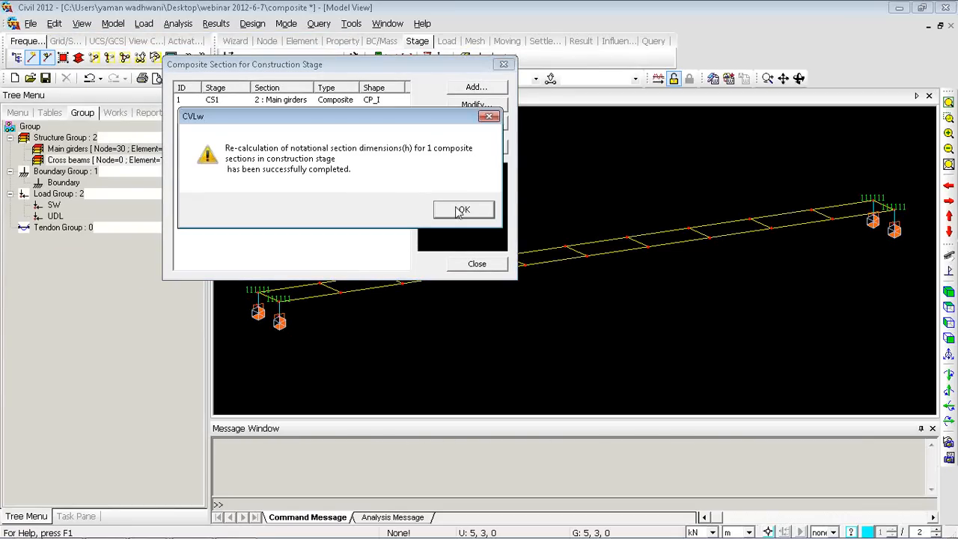
click(460, 210)
click(474, 263)
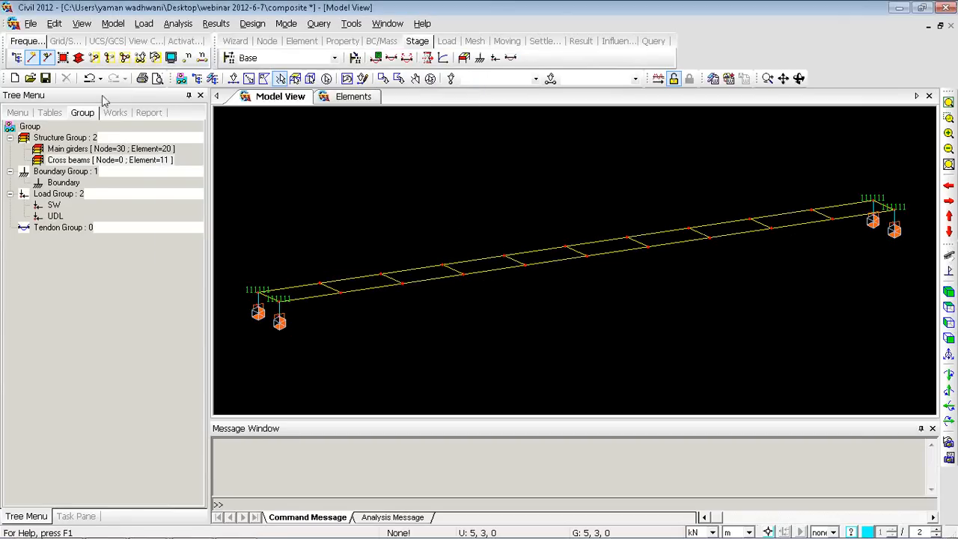
Review the model's loads and construction stages in the works tree, including the main girders' composite section definition
click(115, 113)
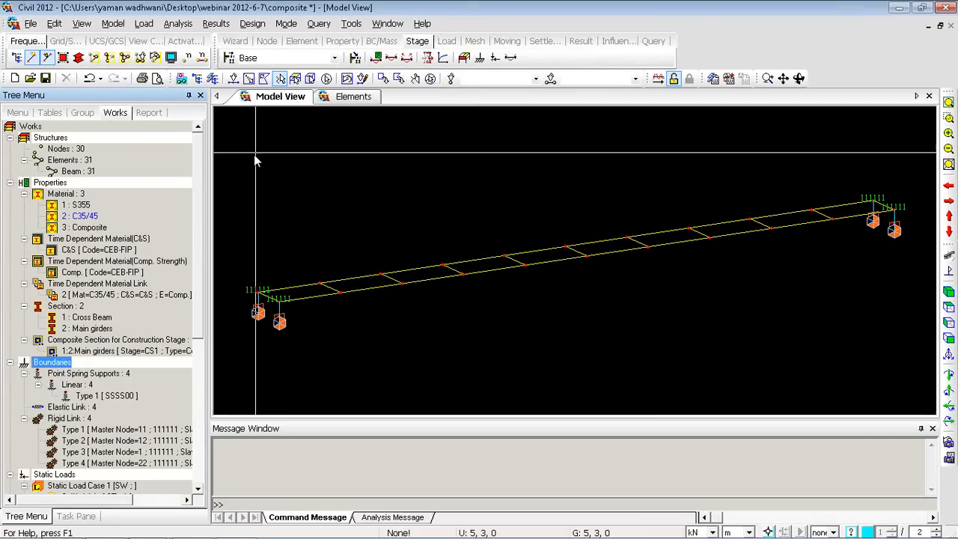
scroll(200, 303, down, 3)
scroll(200, 303, down, 4)
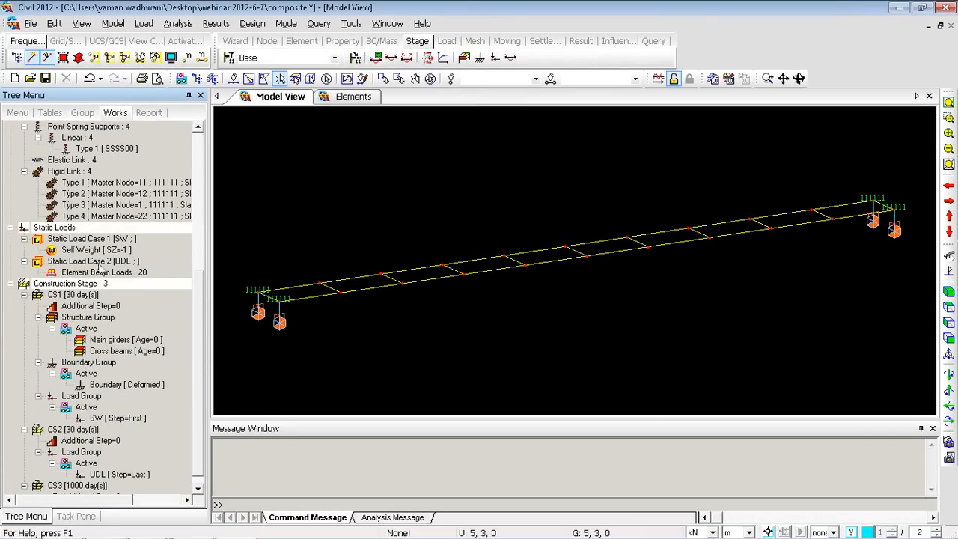
scroll(191, 397, down, 1)
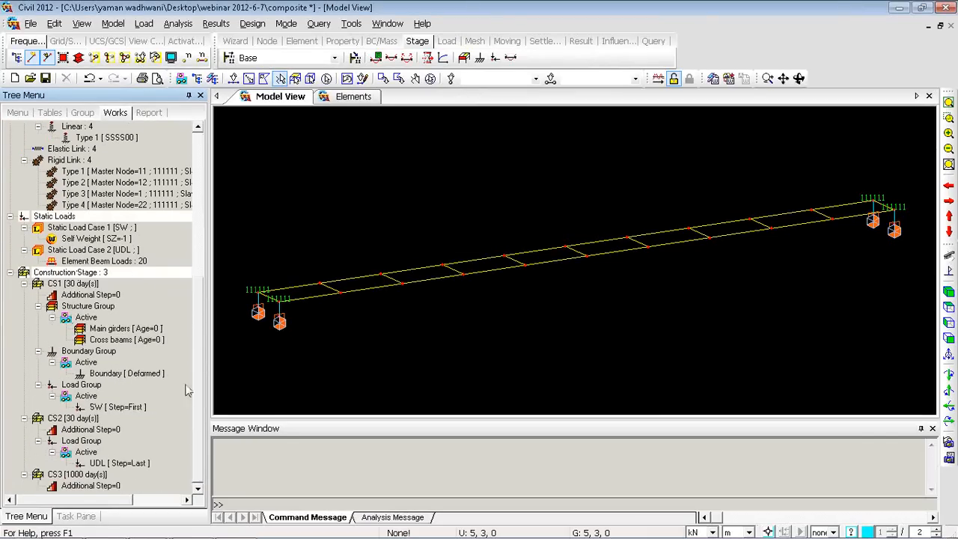
scroll(191, 404, up, 3)
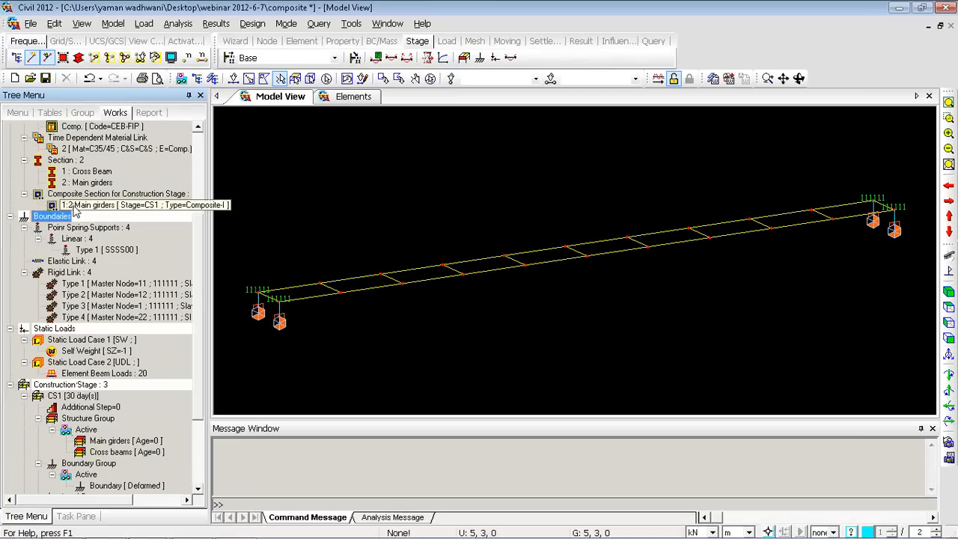
right_click(63, 204)
click(105, 235)
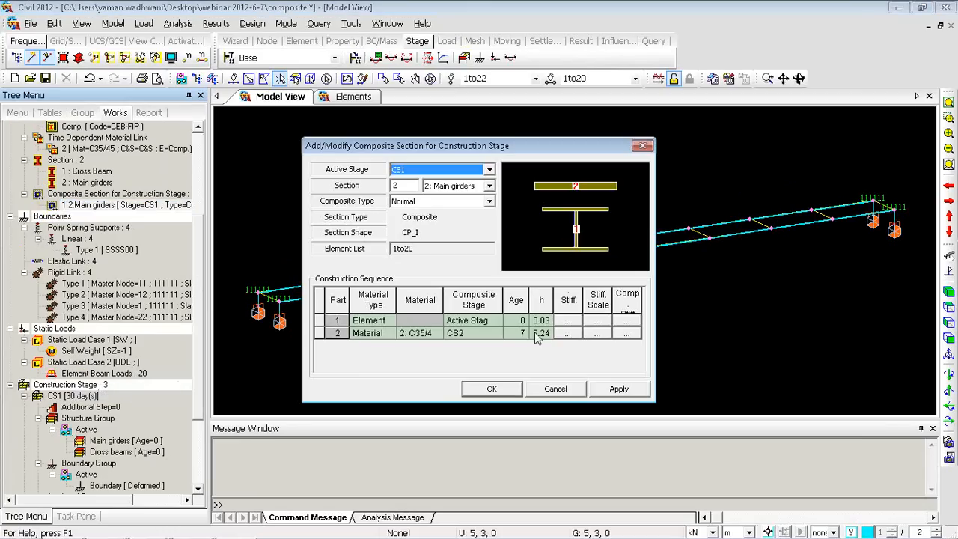
click(555, 389)
right_click(275, 130)
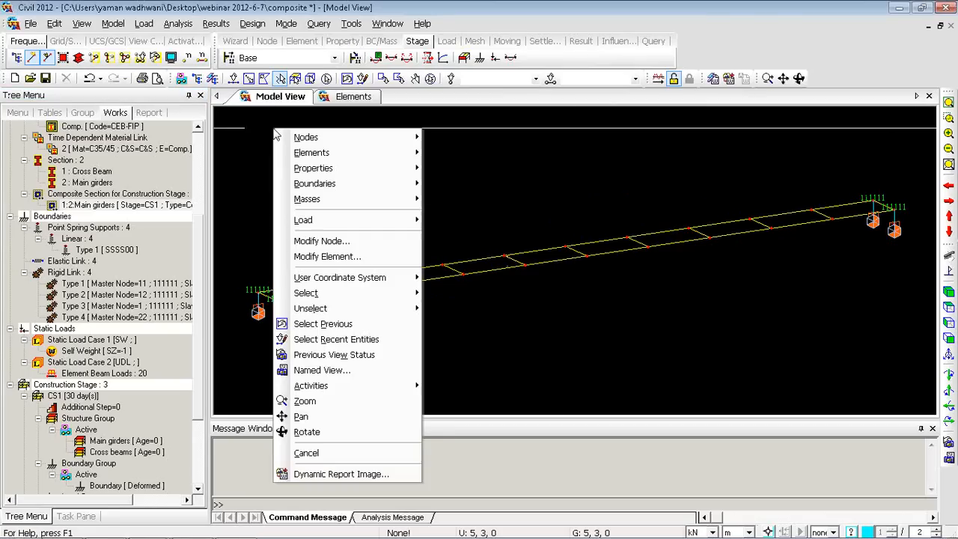
click(265, 134)
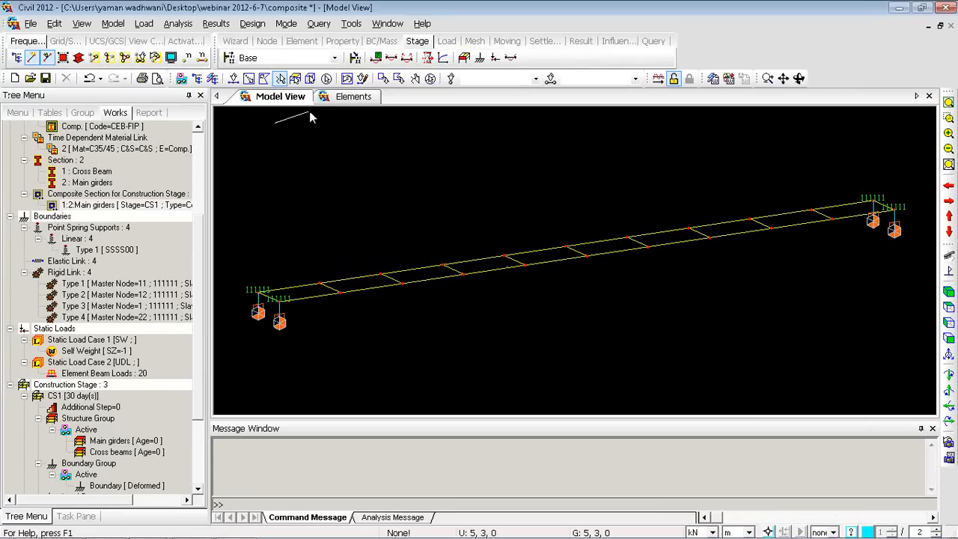
click(233, 78)
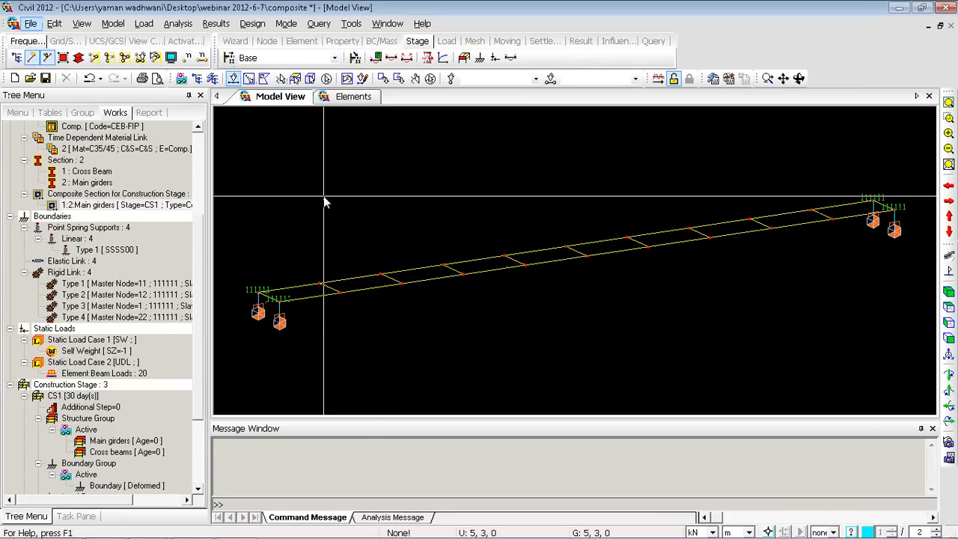
key(alt+Tab)
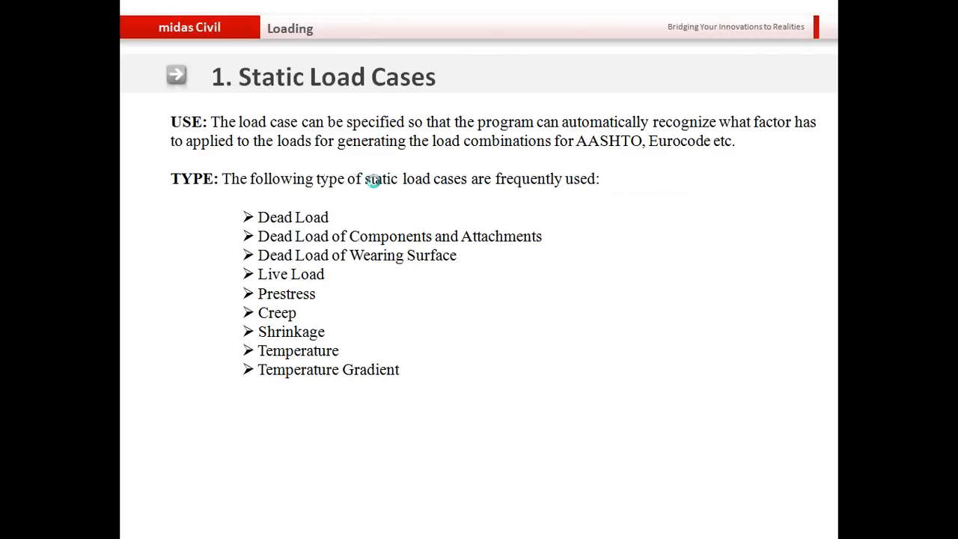
click(376, 187)
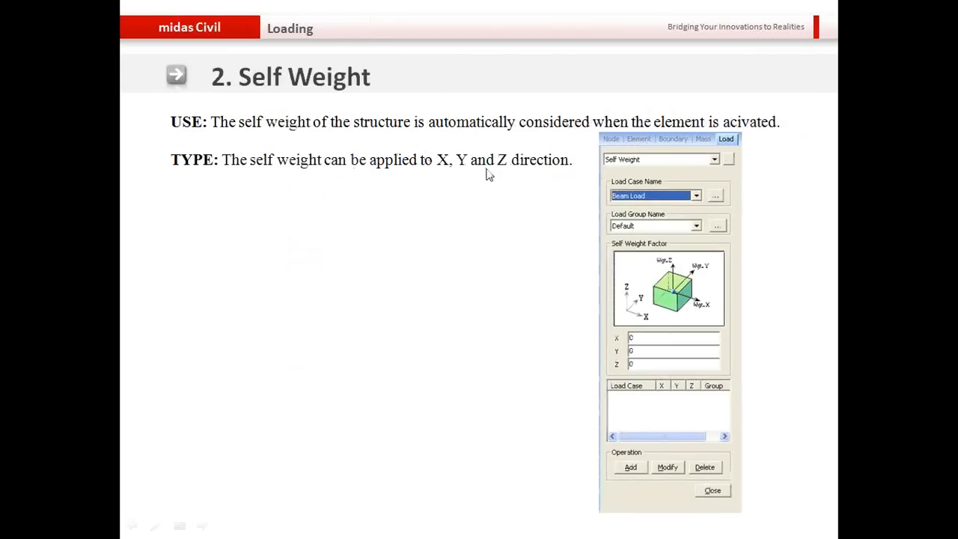
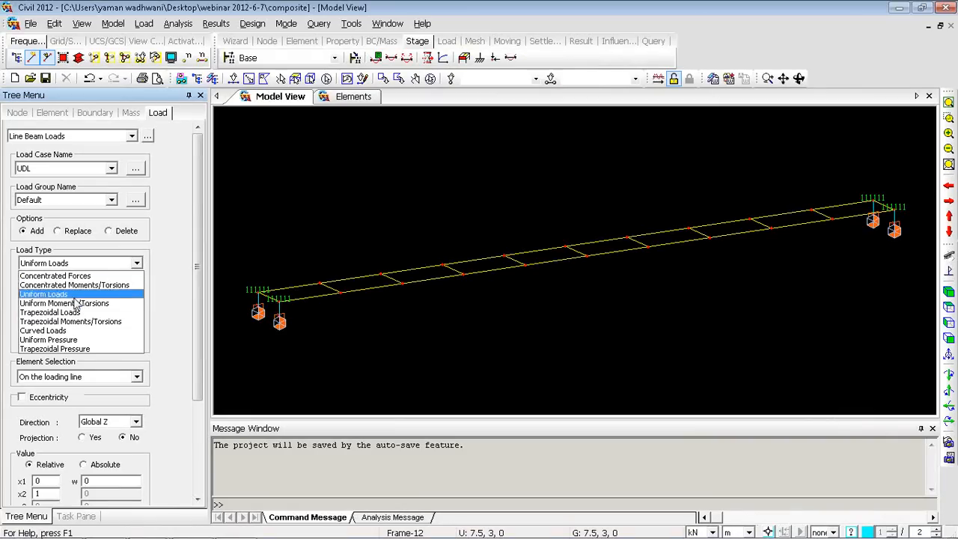
Examine the line beam load settings with the Uniform Loads type, and close them without applying a load
click(291, 181)
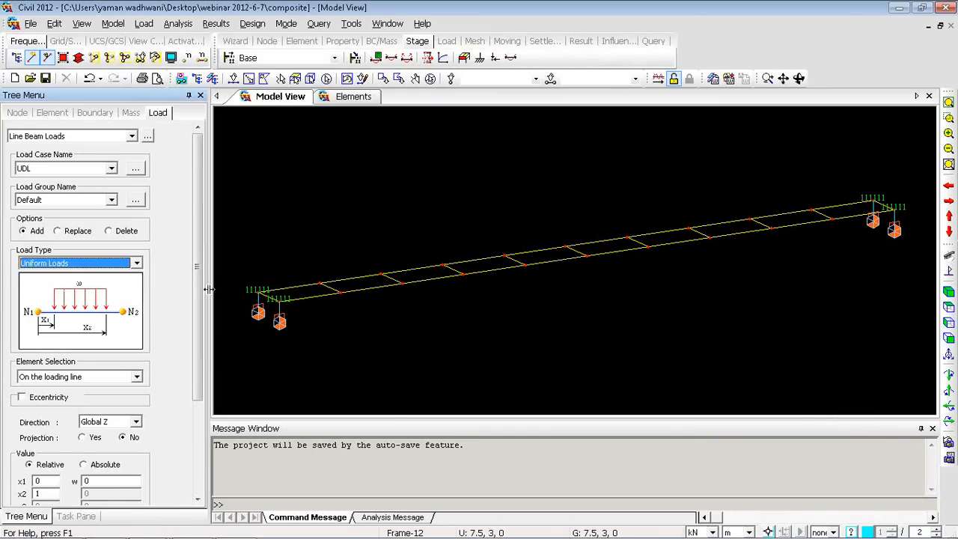
scroll(178, 464, down, 3)
click(131, 495)
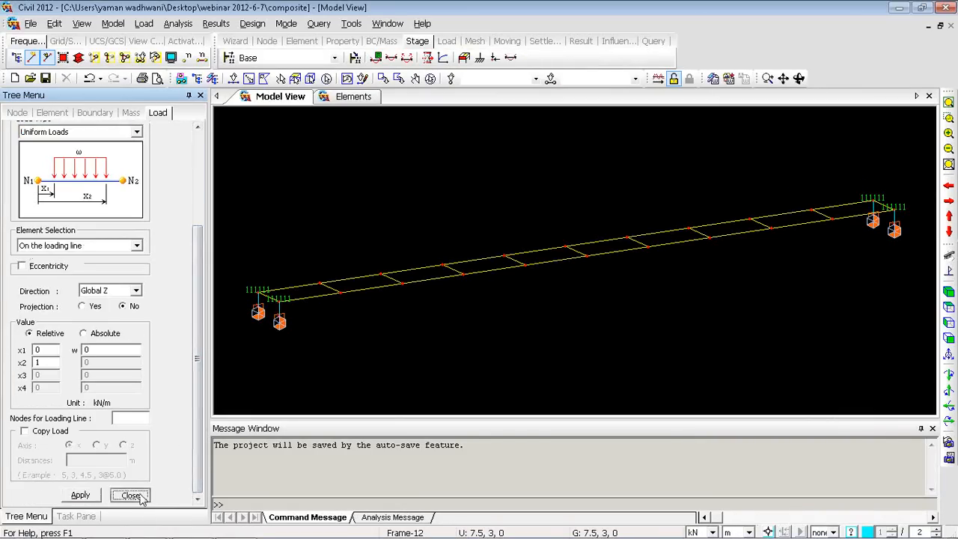
Open the typical beam loads and examine the settings of the triangular load type
key(alt+Tab)
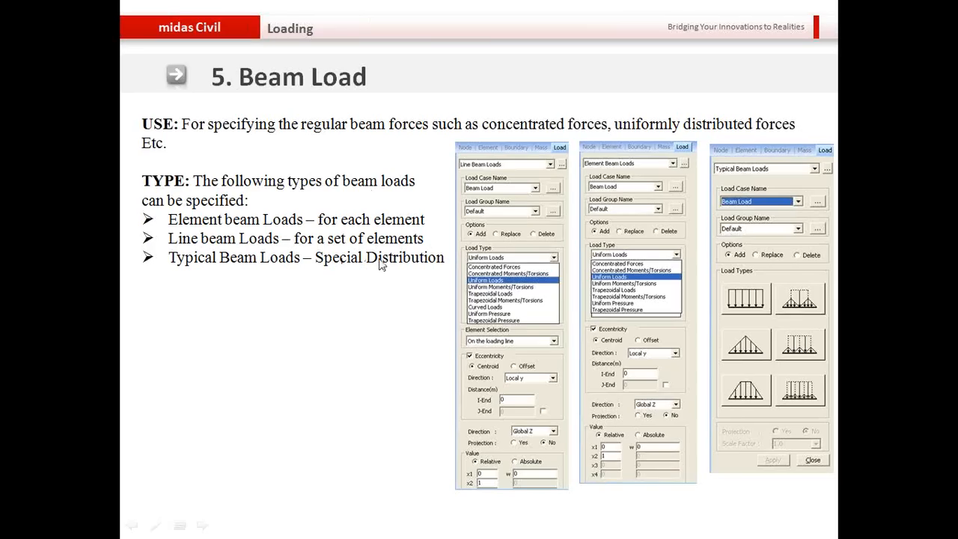
key(alt+Tab)
right_click(322, 125)
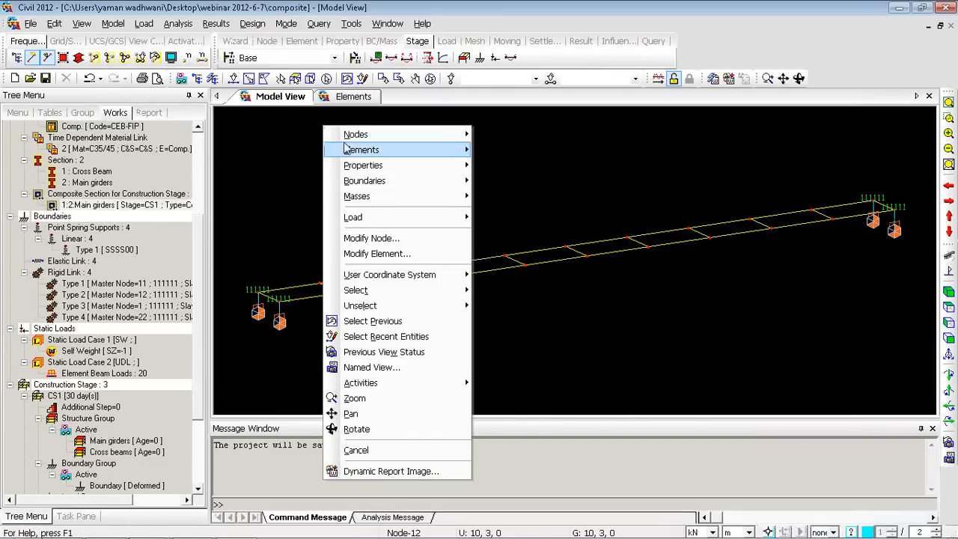
mouse_move(382, 217)
click(520, 150)
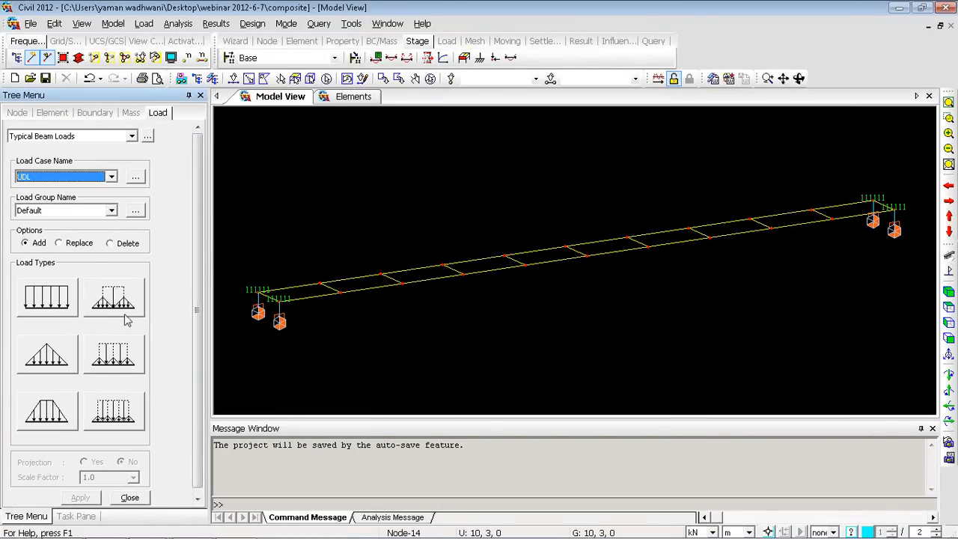
click(64, 357)
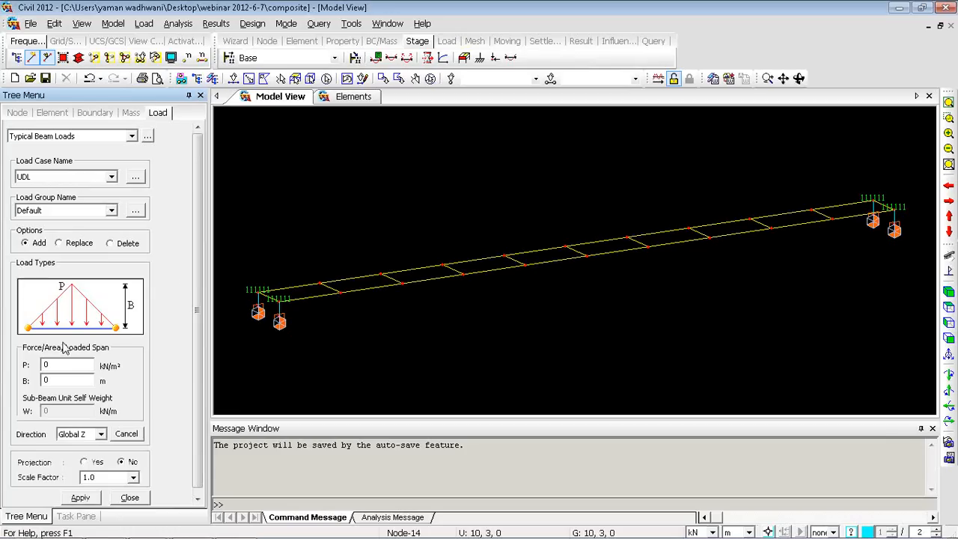
drag(199, 278, 199, 283)
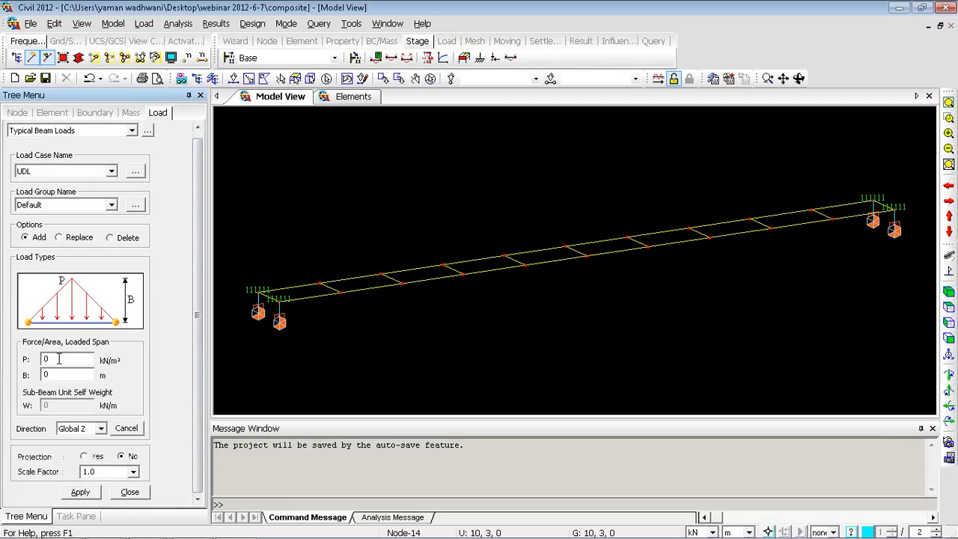
key(alt+Tab)
click(293, 228)
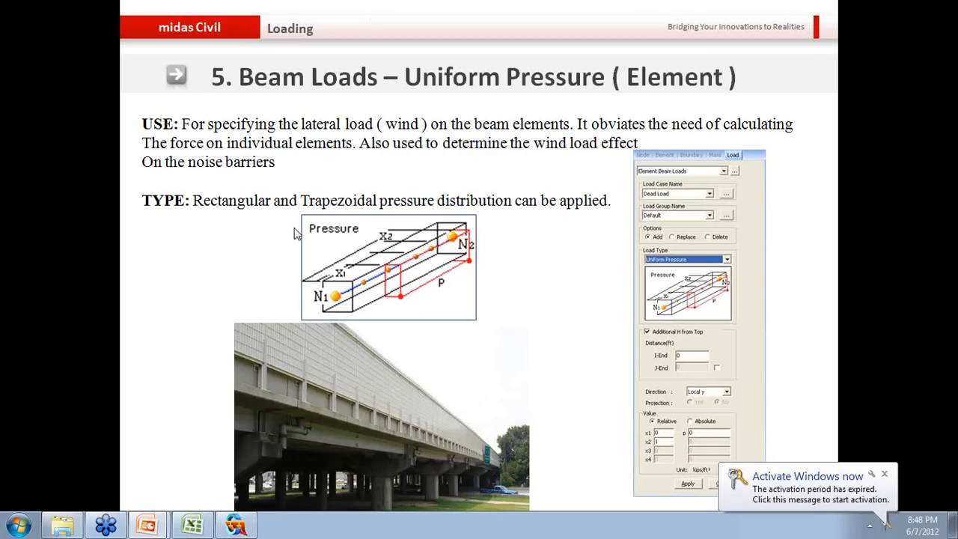
click(884, 474)
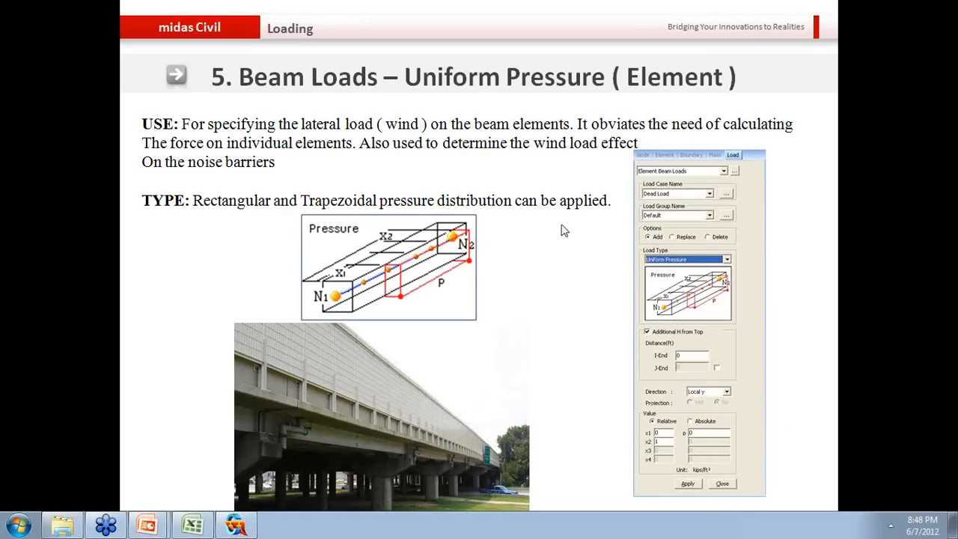
Switch to midas Civil and examine the element beam load settings with the Uniform Pressure load type
key(alt+Tab)
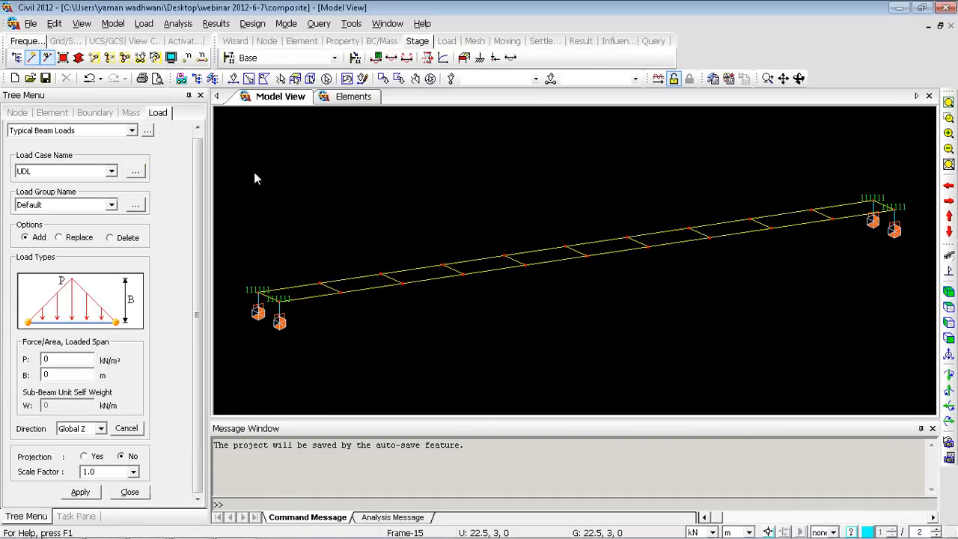
right_click(253, 177)
mouse_move(304, 262)
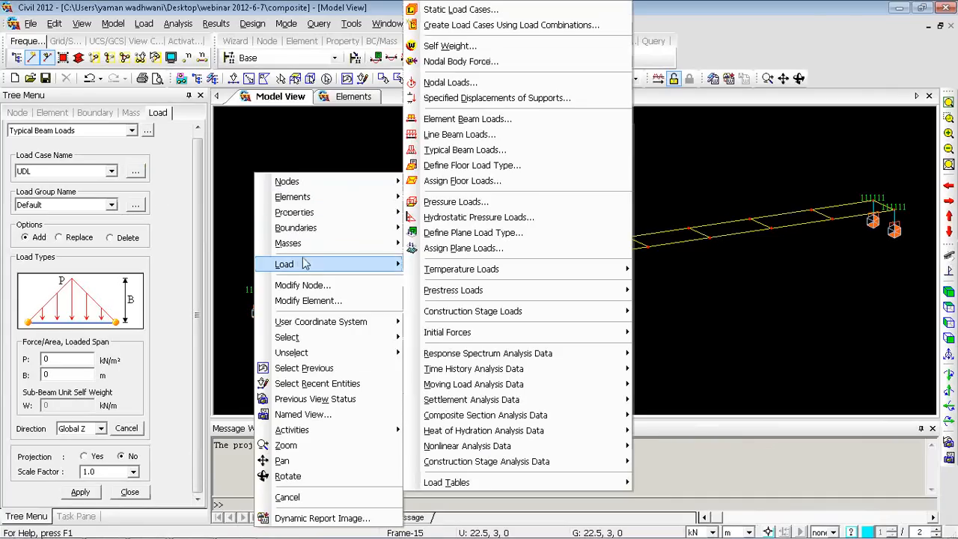
click(491, 120)
click(138, 259)
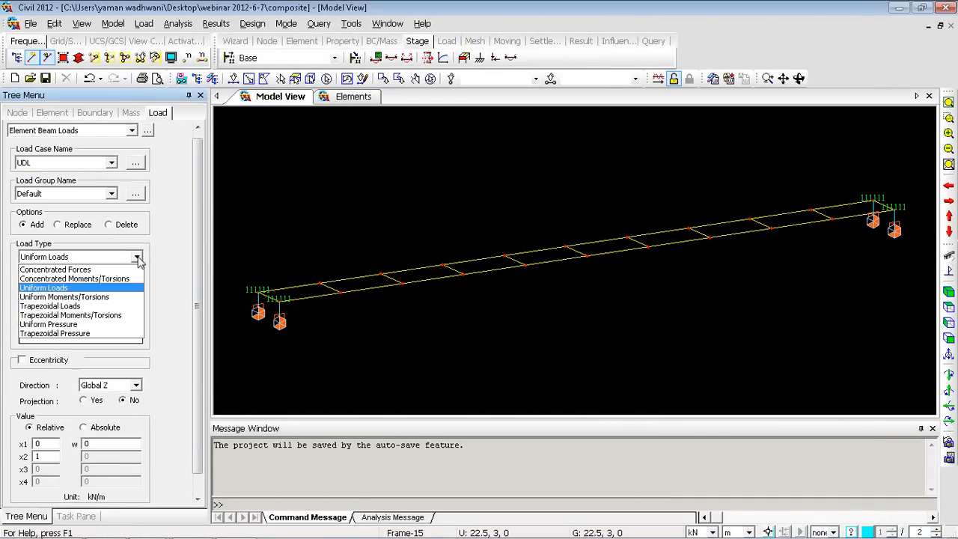
click(84, 324)
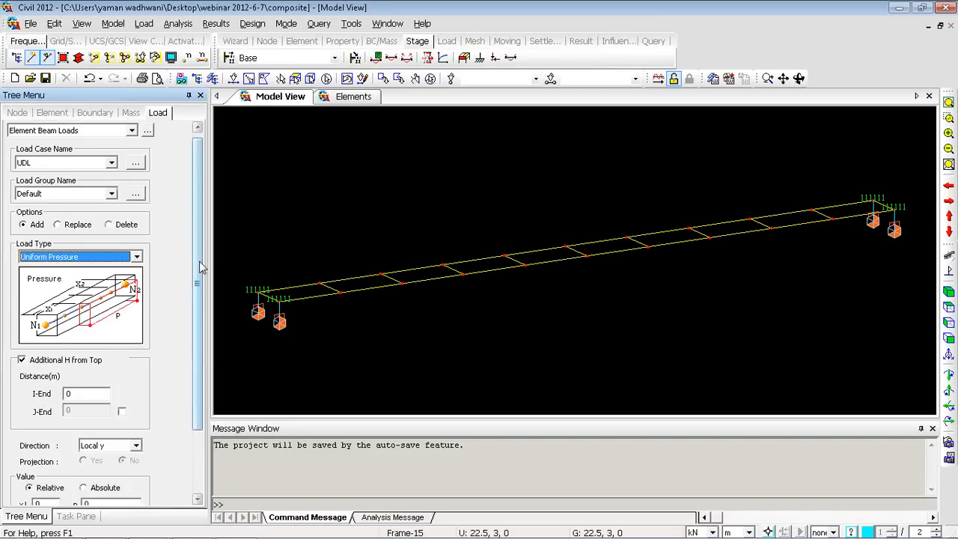
drag(200, 268, 188, 323)
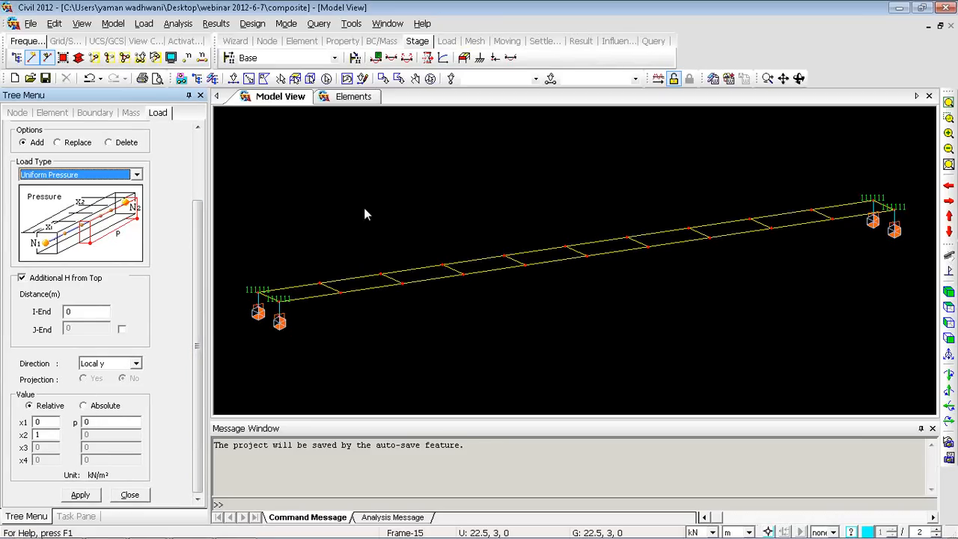
Advance the presentation to the Plane Load slide, and examine the pressure load settings for plate elements in midas Civil
key(alt+Tab)
click(492, 181)
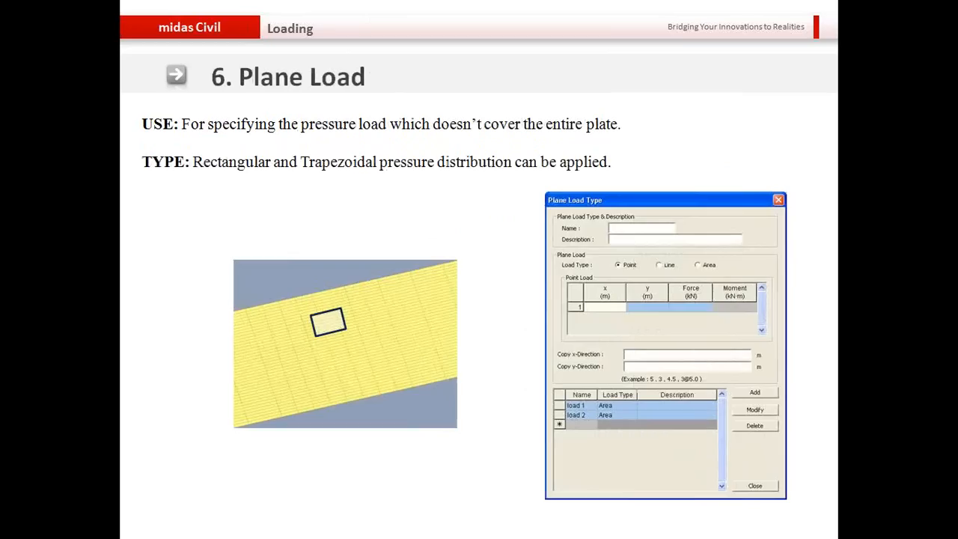
key(alt+Tab)
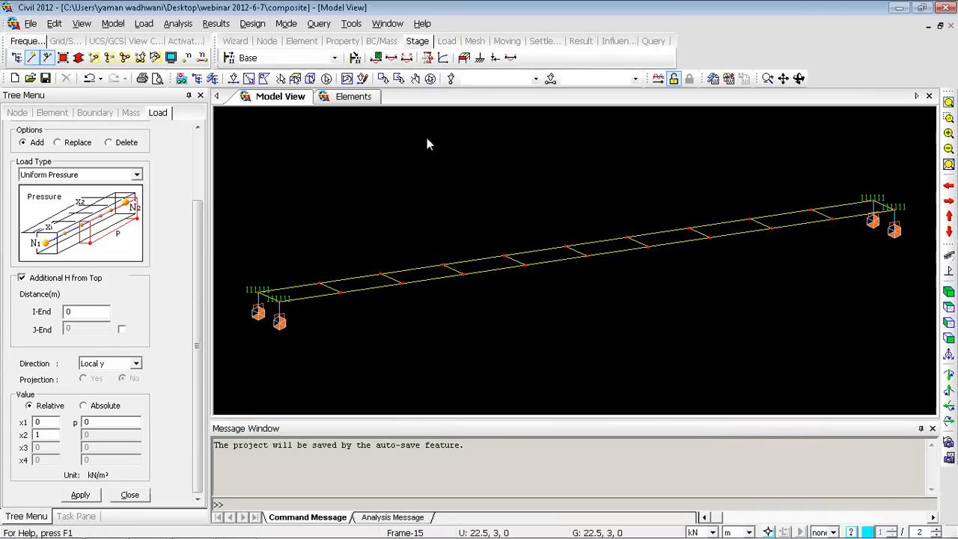
right_click(426, 137)
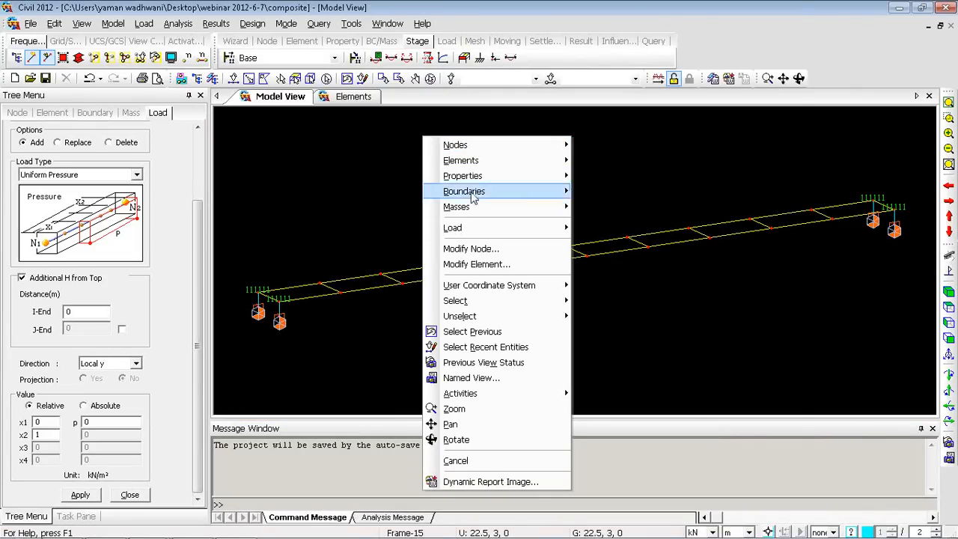
mouse_move(464, 228)
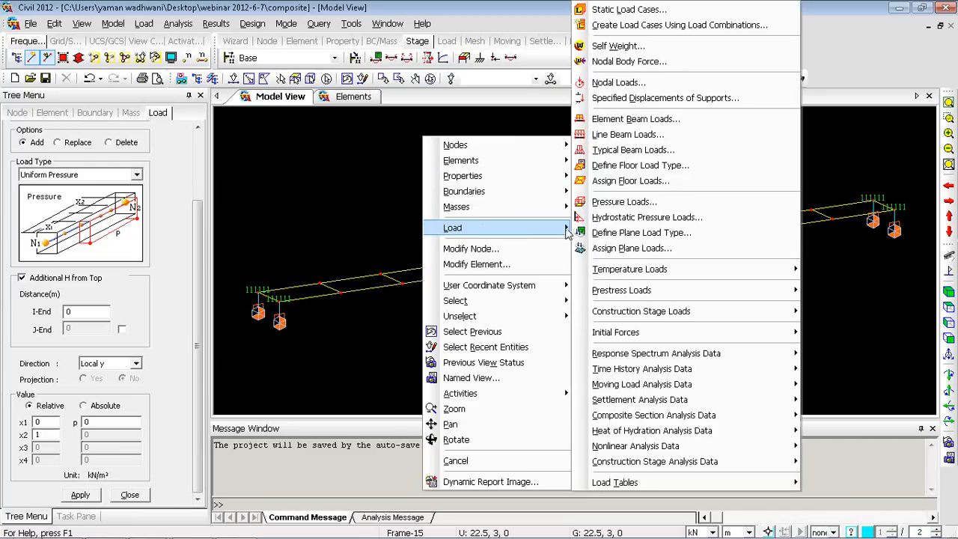
click(625, 203)
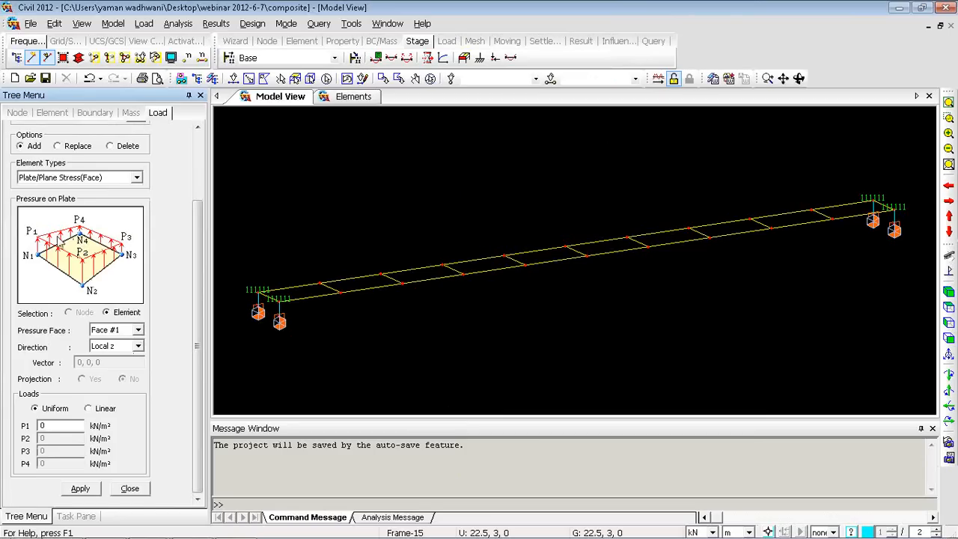
drag(197, 230, 196, 230)
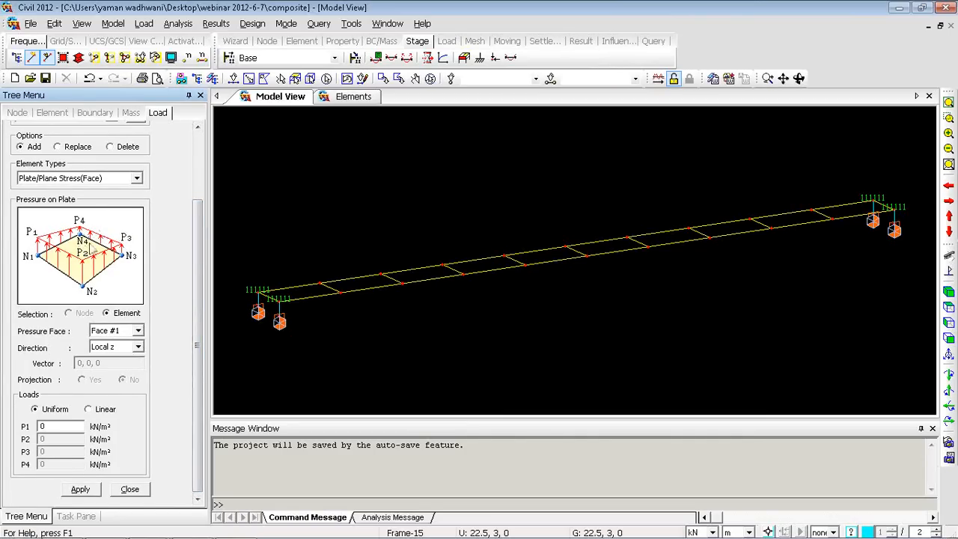
Open the plane load type definition and examine its Line and Area options, including the corner coordinates of a four-point area load
right_click(295, 123)
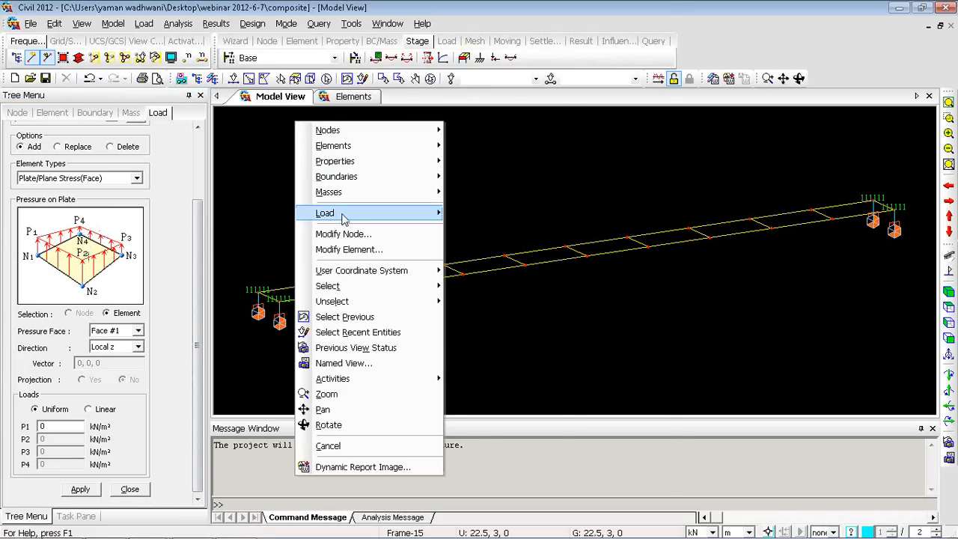
mouse_move(343, 217)
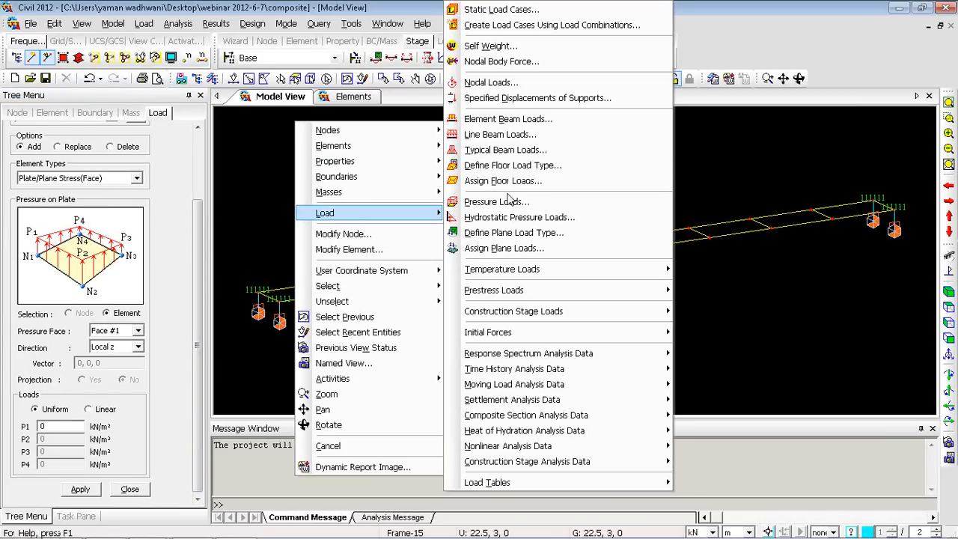
click(505, 236)
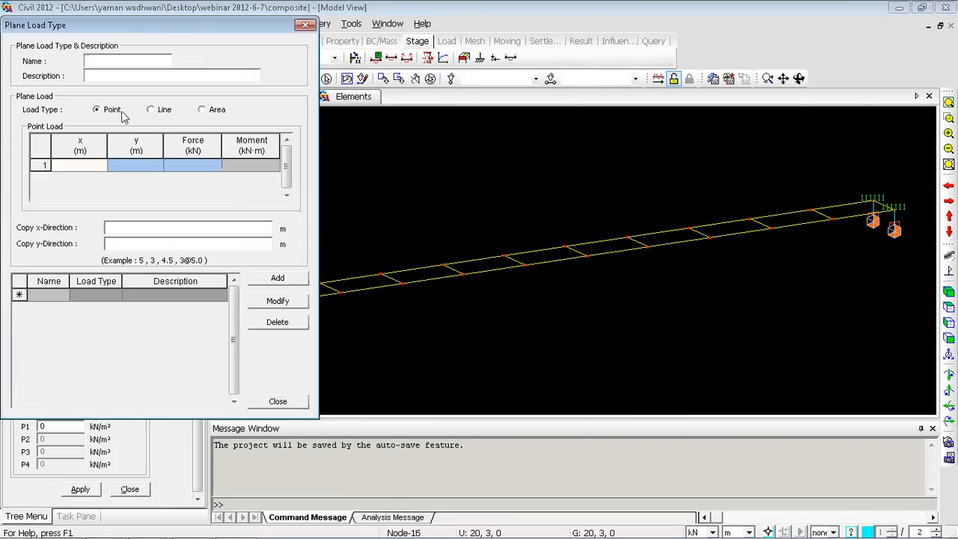
click(153, 110)
click(202, 109)
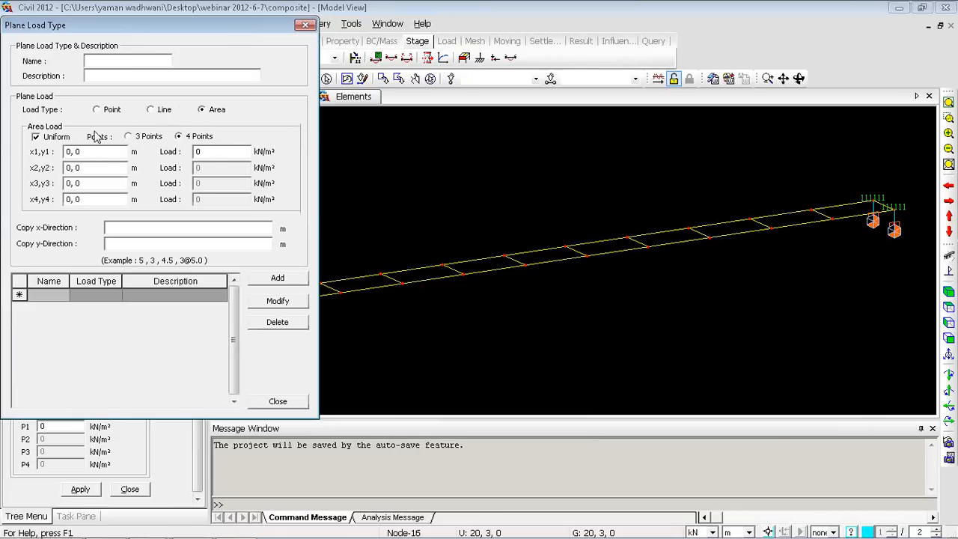
click(85, 152)
click(80, 170)
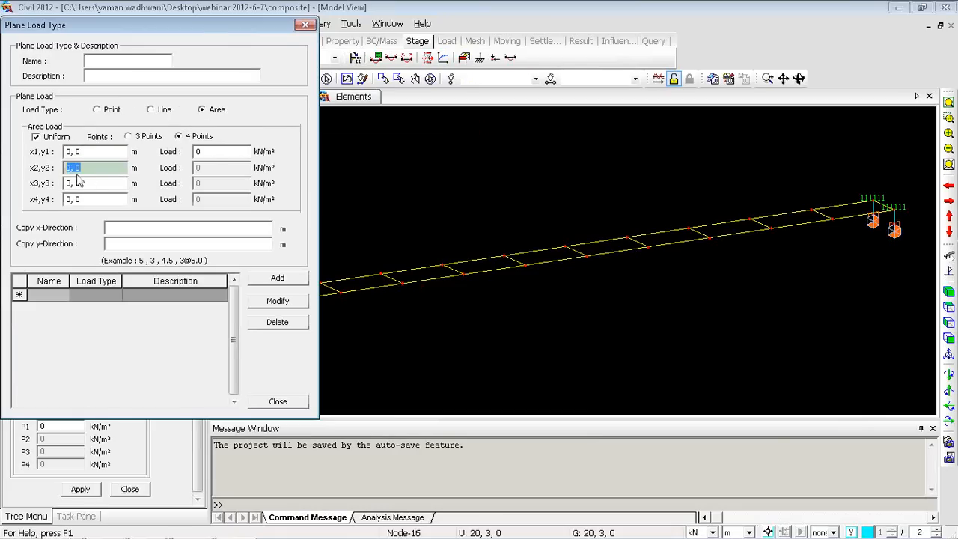
key(Tab)
key(Tab)
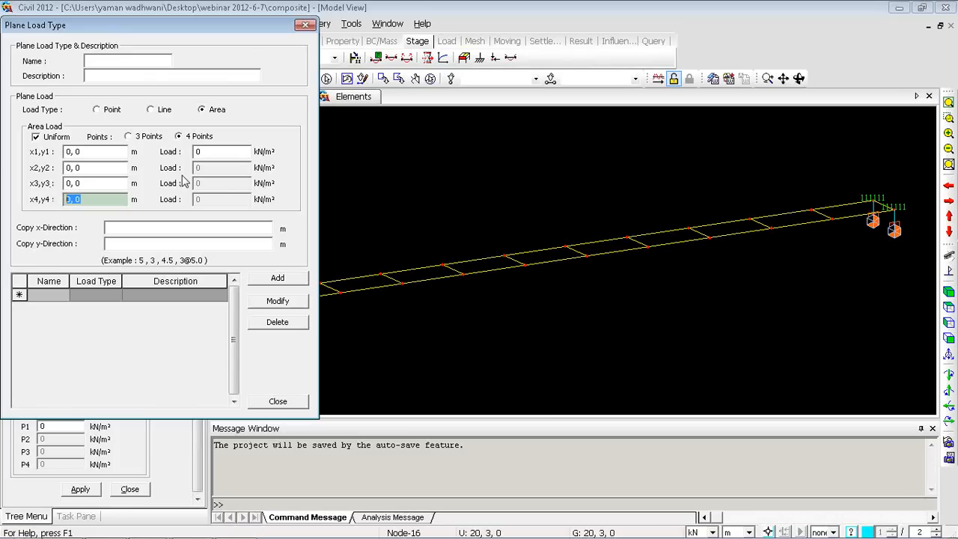
Advance the presentation to the Temperature Load slide, and close the plane load type definition in midas Civil without adding a load
key(alt+Tab)
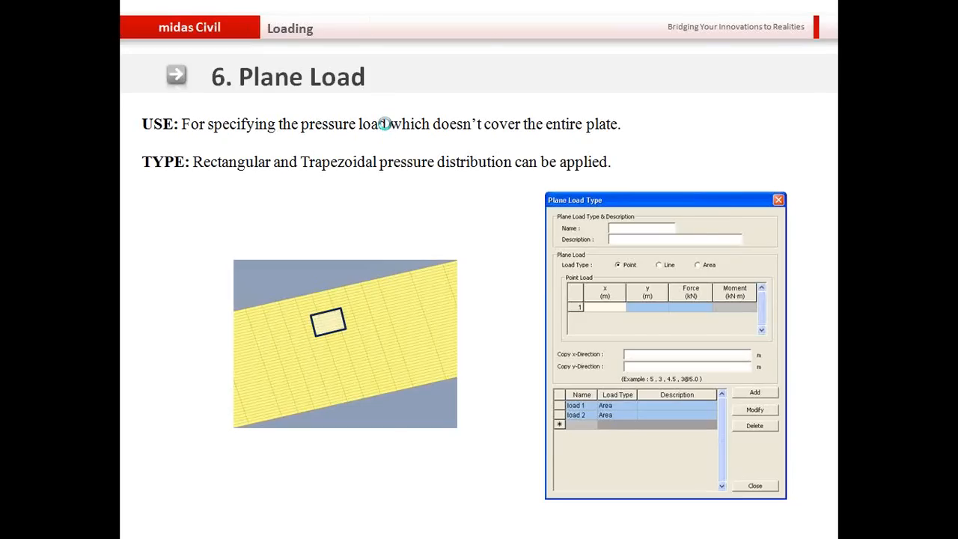
click(384, 124)
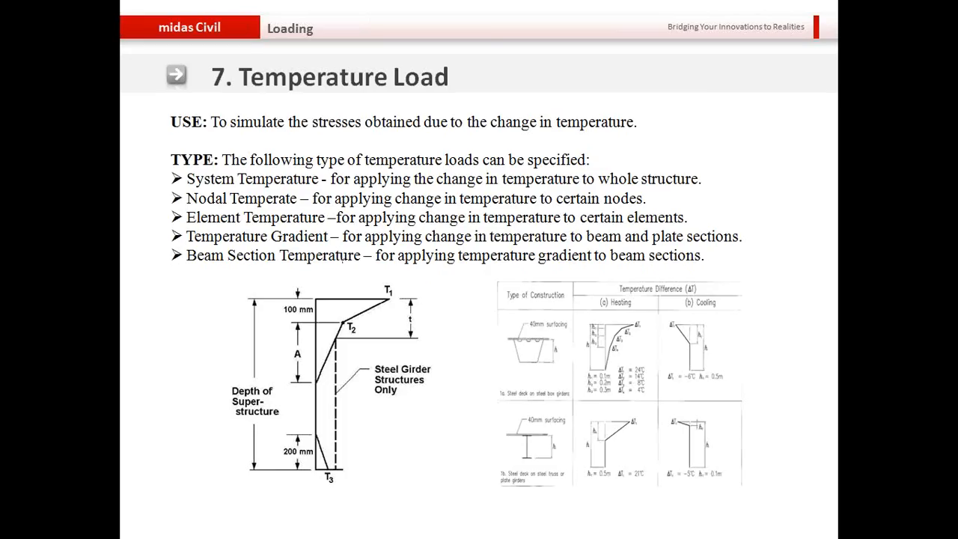
key(alt+Tab)
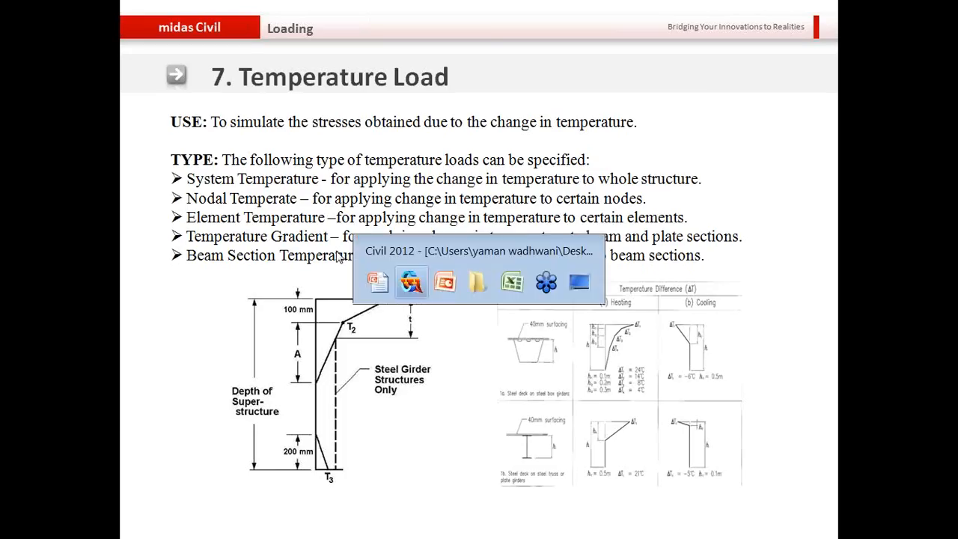
click(305, 27)
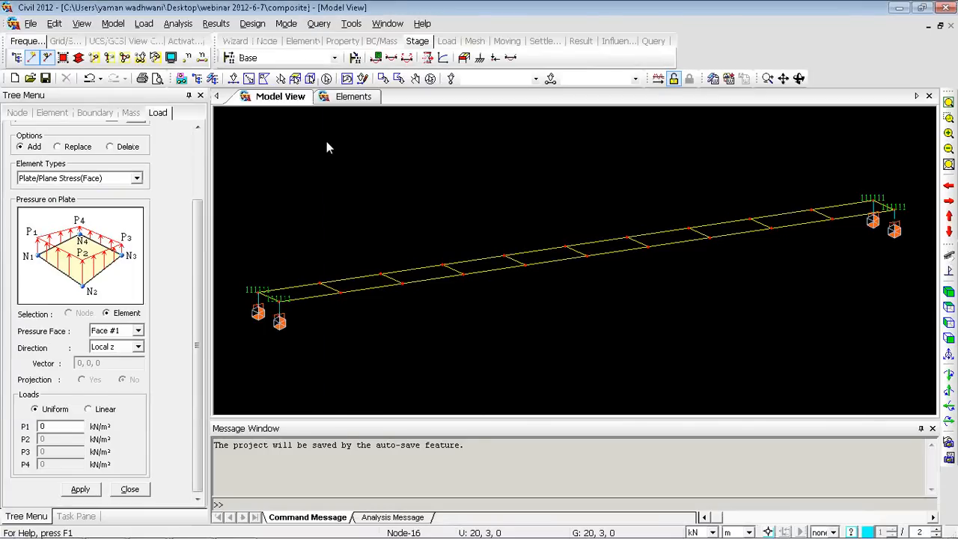
Open the beam section temperature loads, select one main girder element, and choose the PSC/Composite section type after comparing it with General
right_click(327, 143)
mouse_move(381, 233)
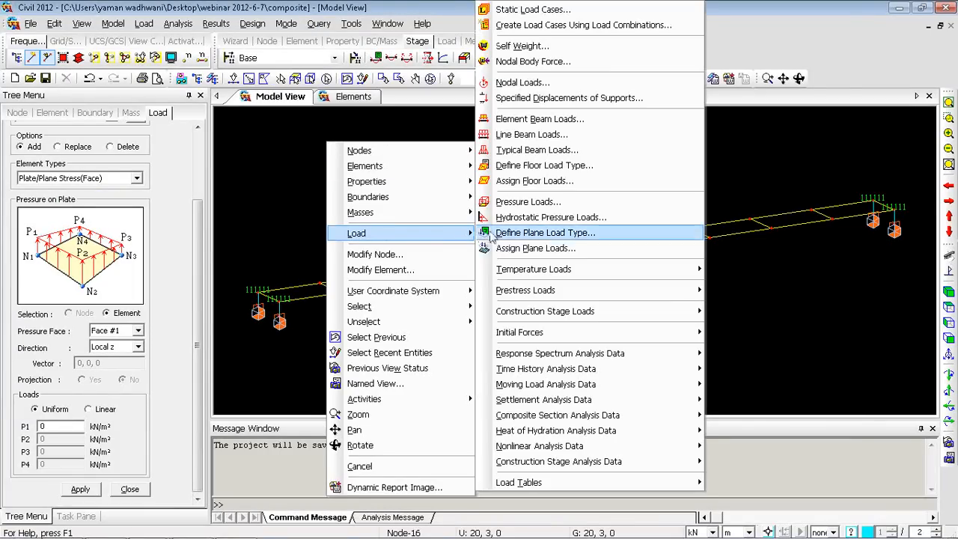
mouse_move(560, 269)
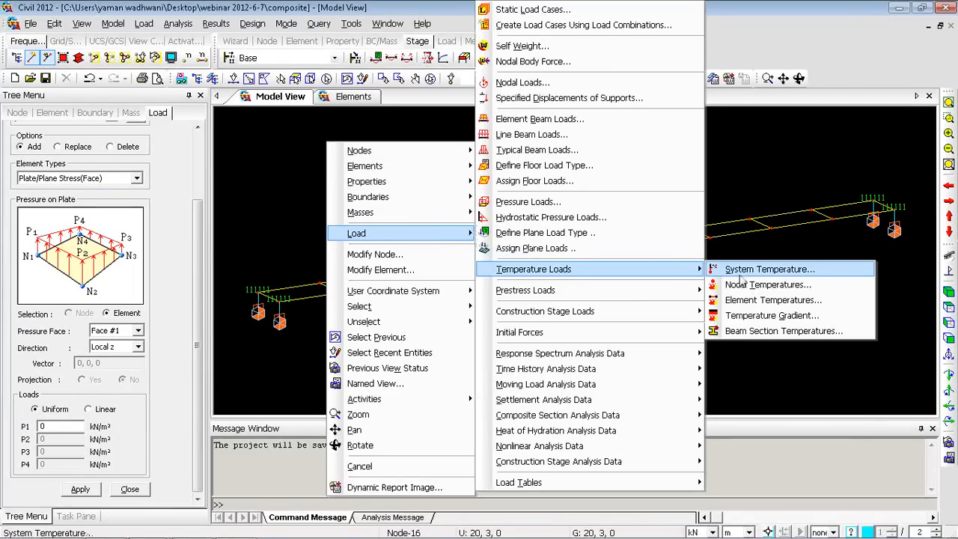
click(758, 335)
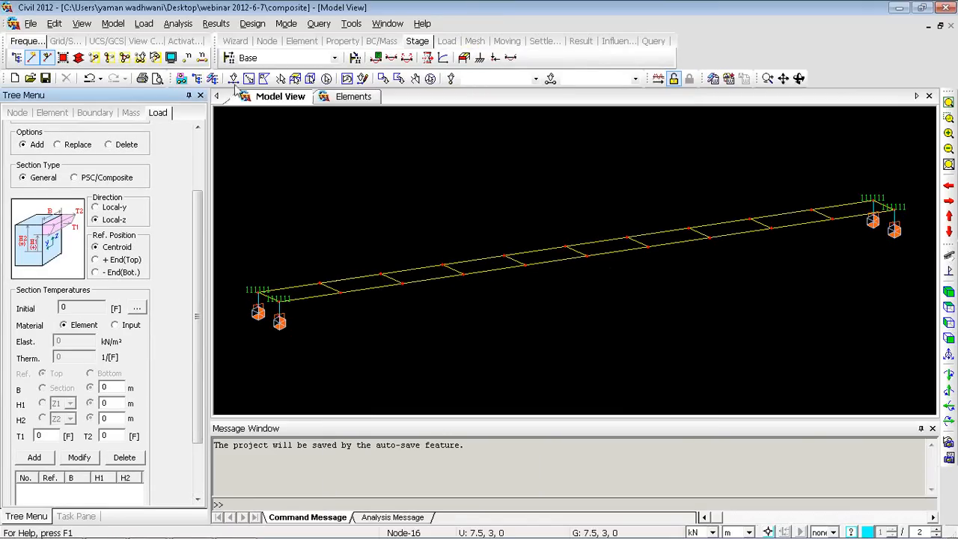
click(354, 278)
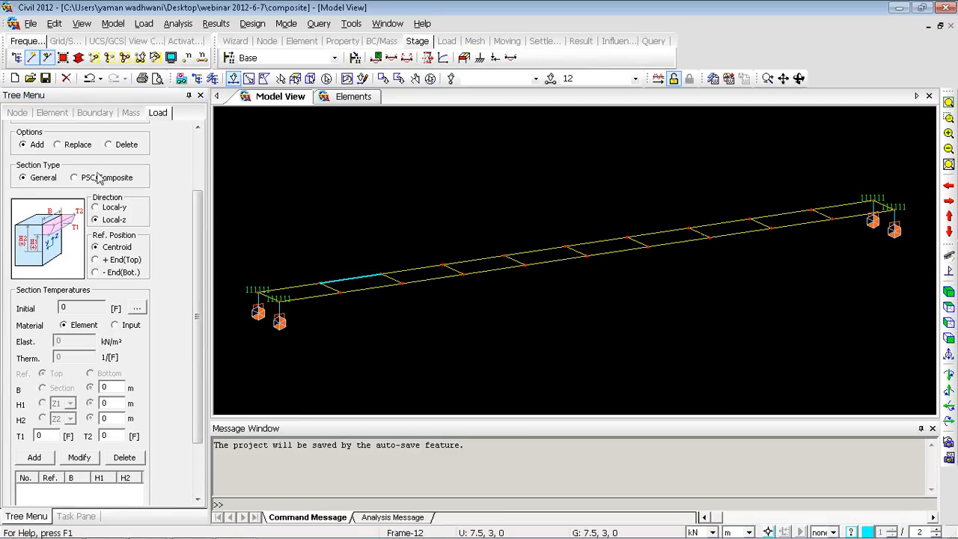
click(80, 178)
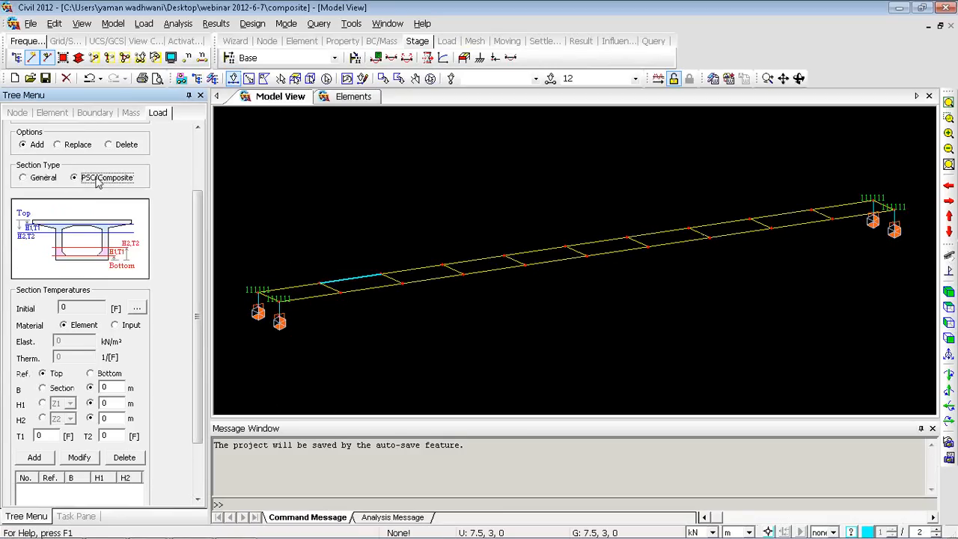
click(27, 179)
click(75, 178)
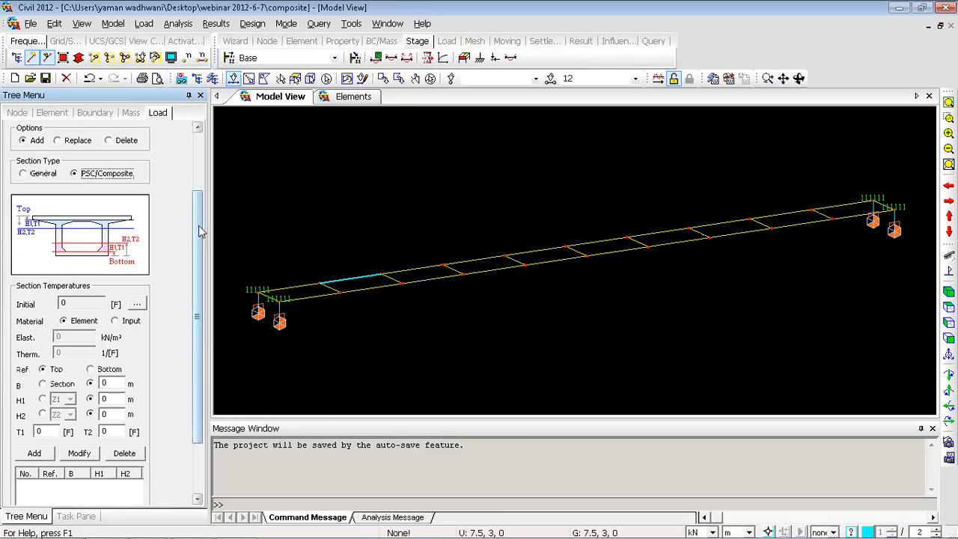
Set H1 to the section point Z1, examine the T1 and T2 temperature fields, and close the settings without applying a load
scroll(187, 225, down, 3)
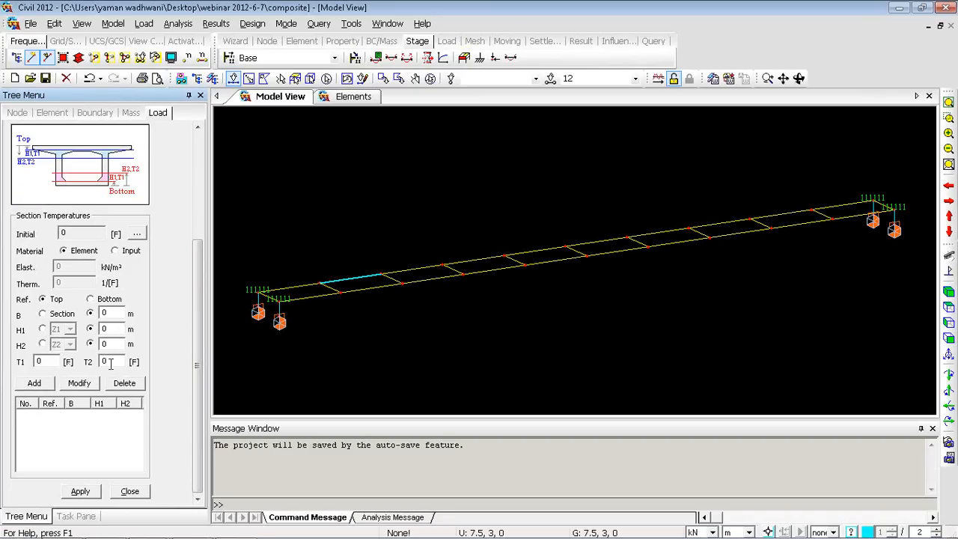
click(43, 329)
drag(53, 357, 3, 361)
drag(118, 361, 82, 361)
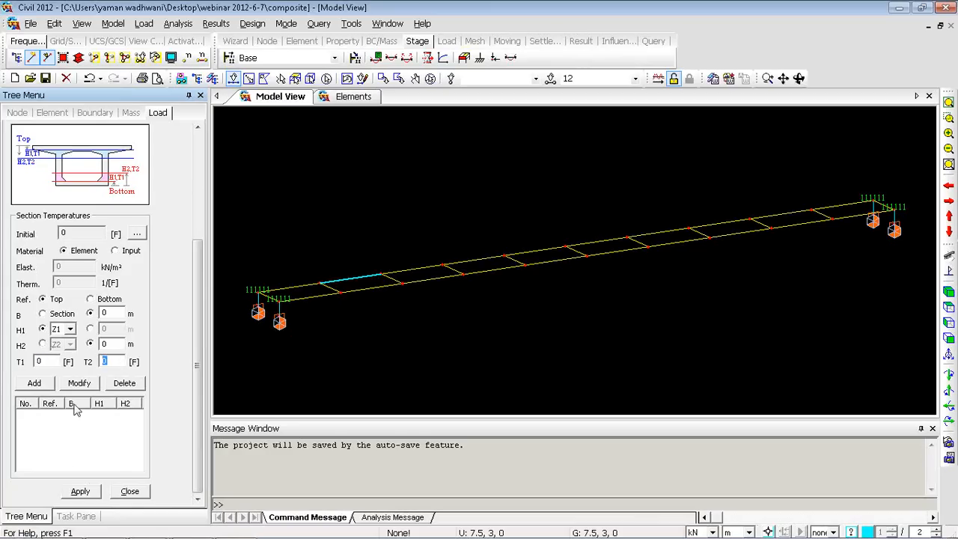
click(131, 491)
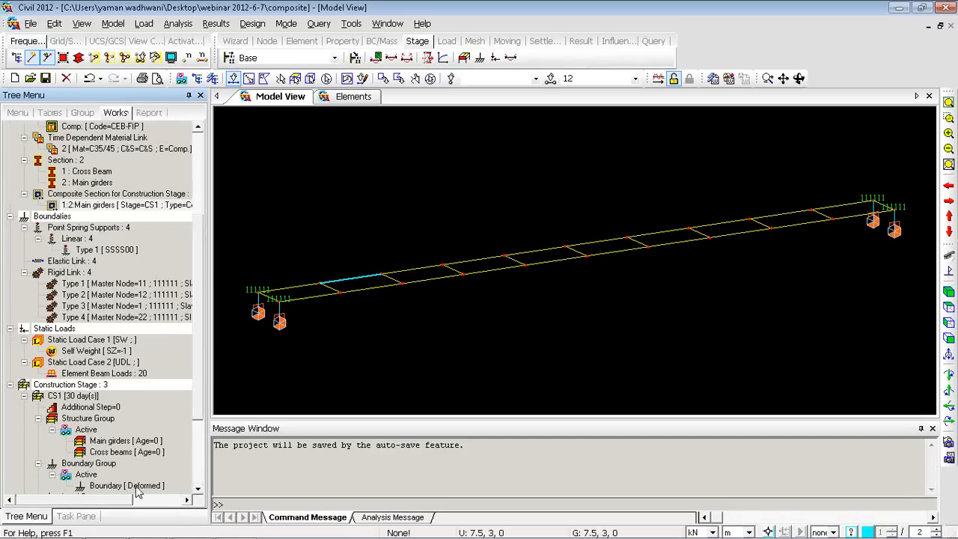
Advance the presentation to the Hydrostatic Load slide, and examine the linear hydrostatic pressure load settings for plate elements in midas Civil
key(alt+Tab)
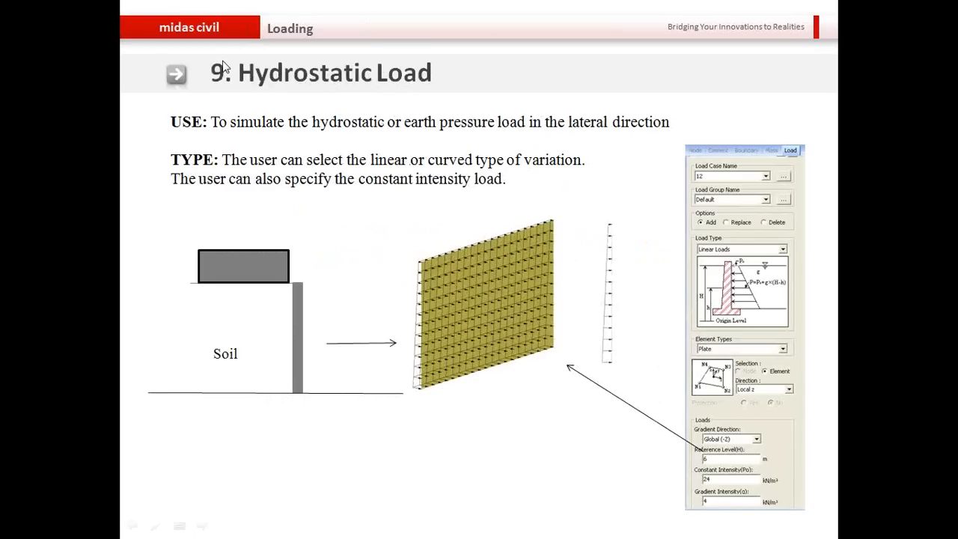
key(alt+Tab)
right_click(327, 185)
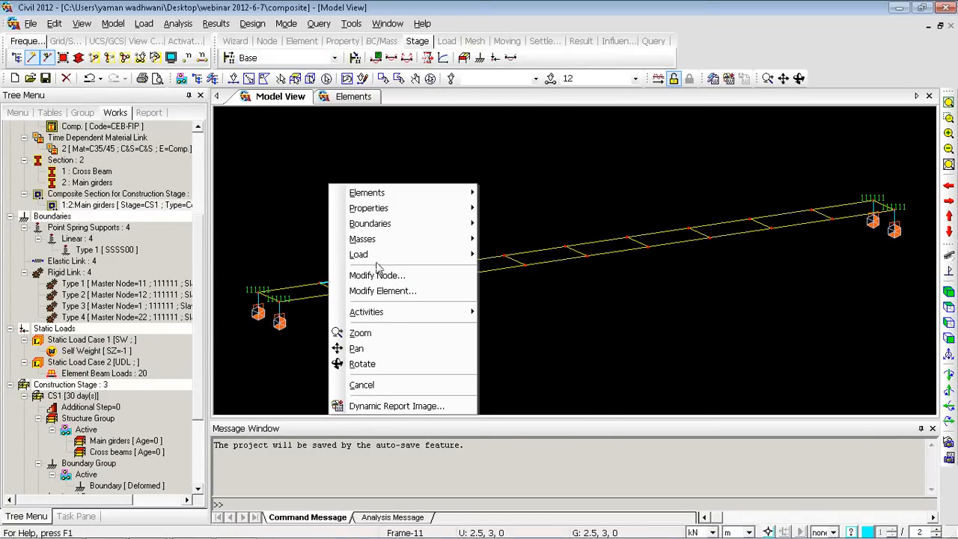
mouse_move(378, 261)
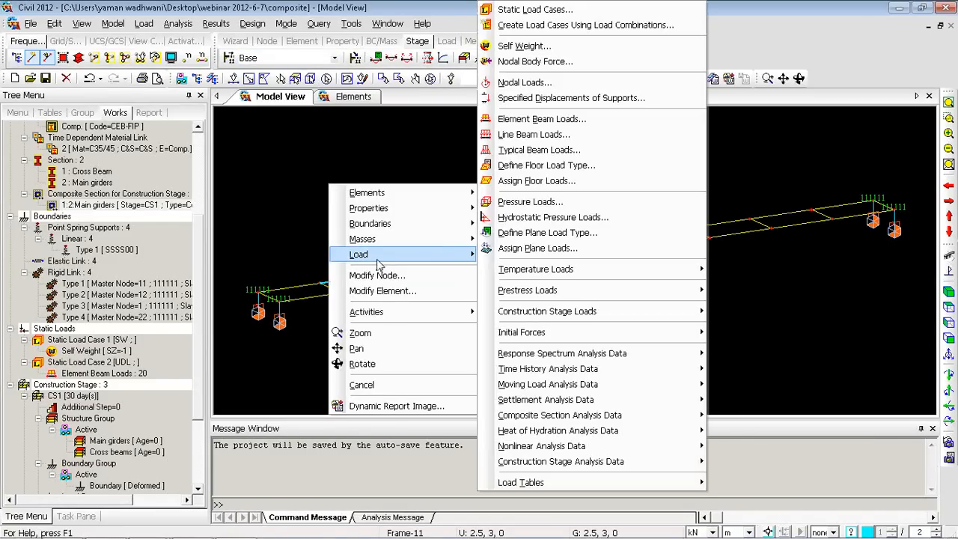
click(533, 217)
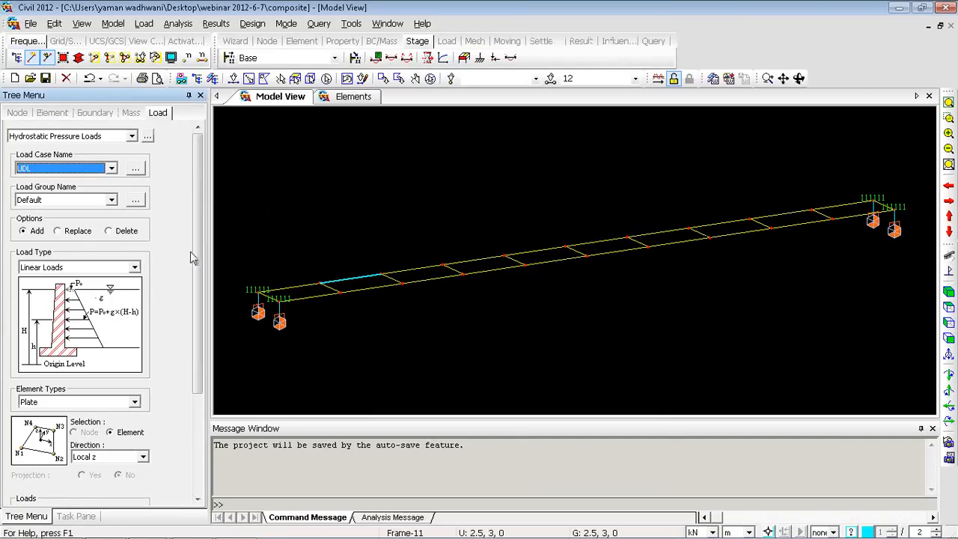
drag(195, 258, 197, 339)
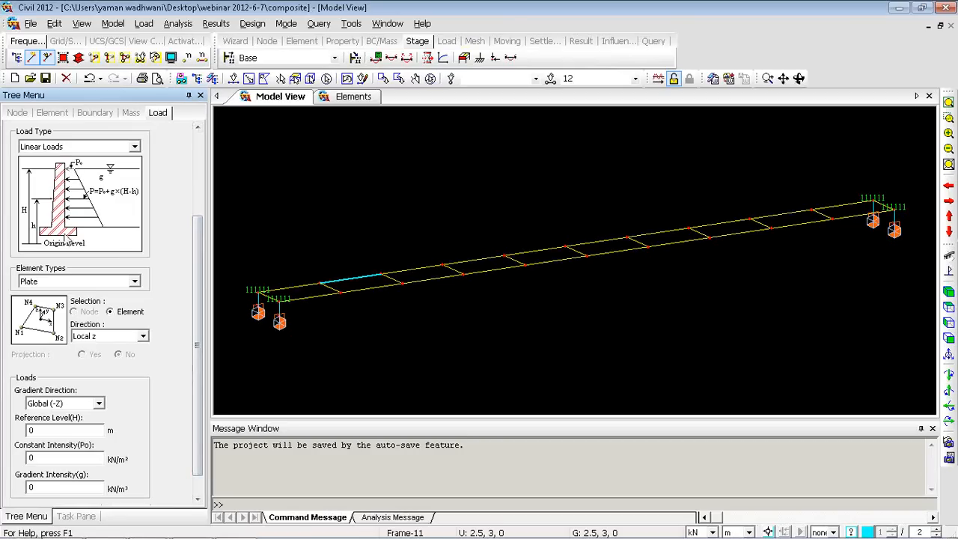
Advance the presentation to the Moving Load slide, and close the hydrostatic pressure load settings in midas Civil without applying a load
drag(193, 322, 184, 364)
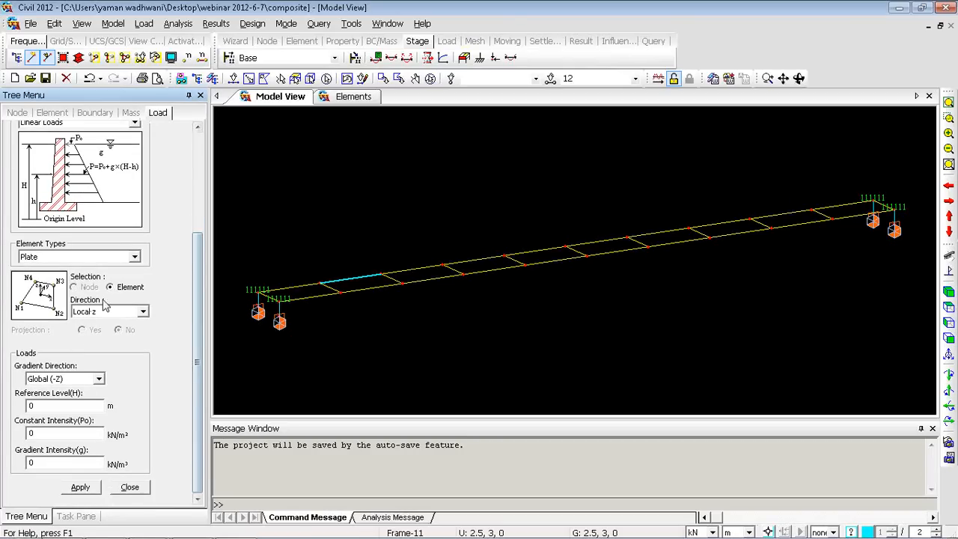
click(84, 262)
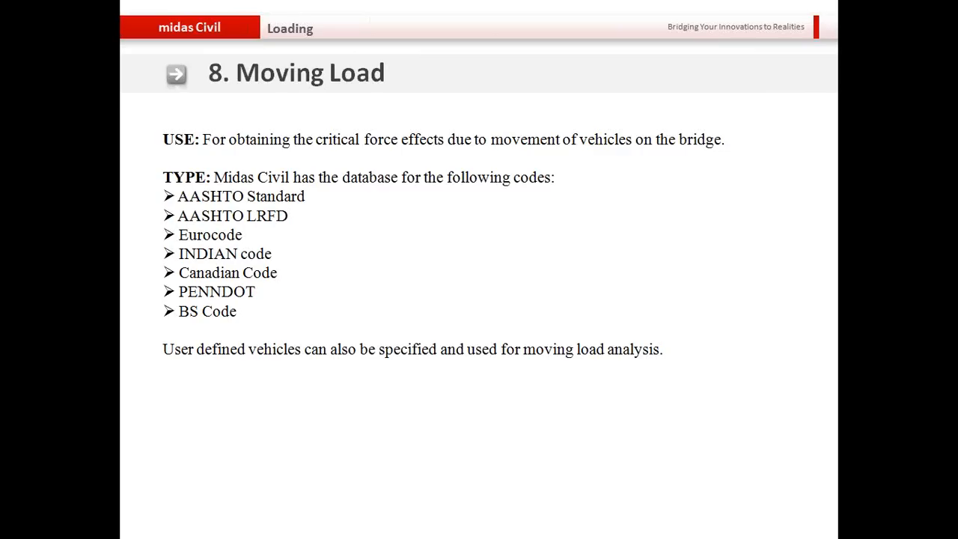
key(alt+Tab)
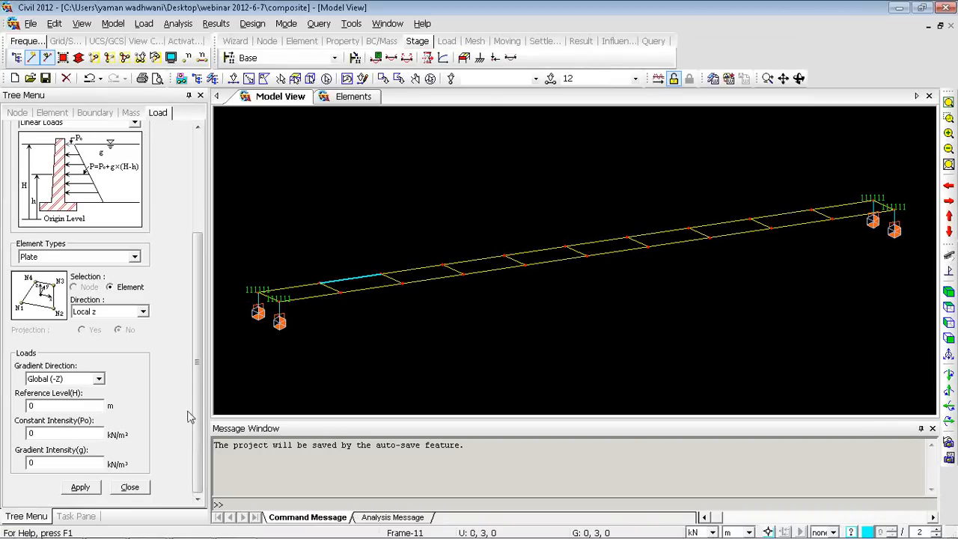
click(132, 488)
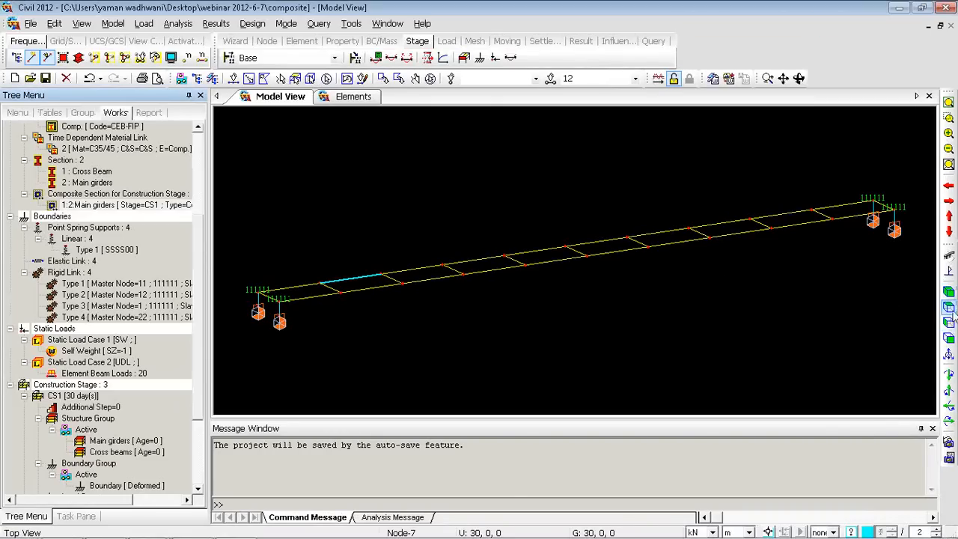
Show the bridge model in top view and set the moving load code to EUROCODE
click(949, 308)
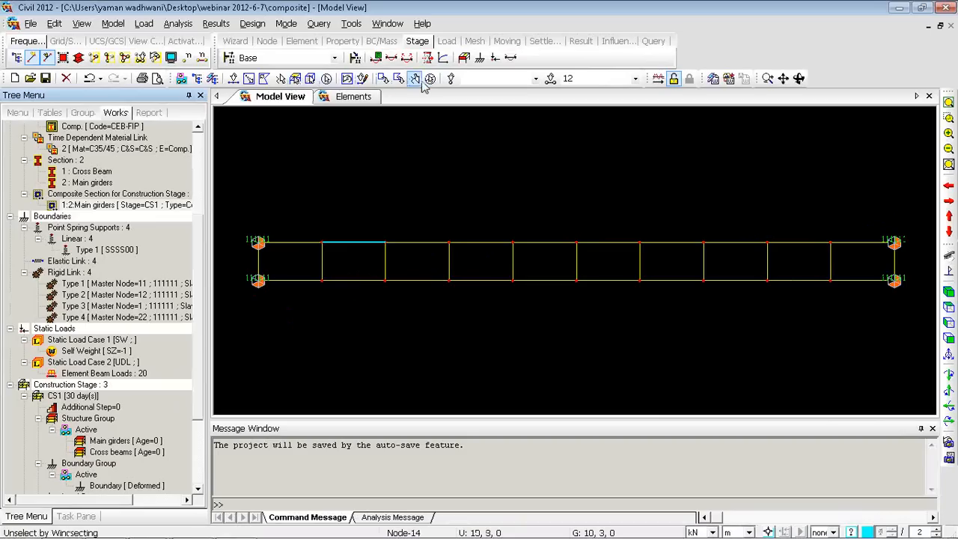
right_click(298, 116)
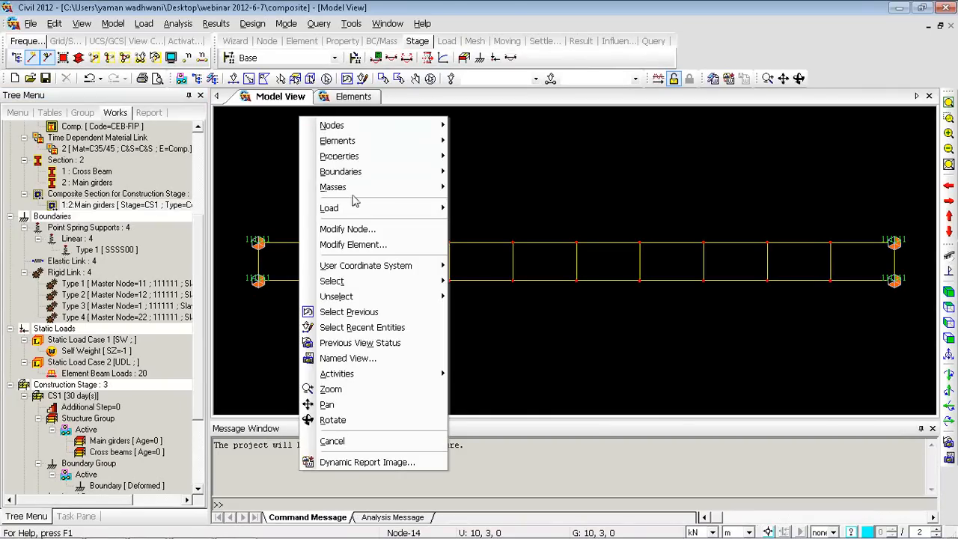
mouse_move(356, 207)
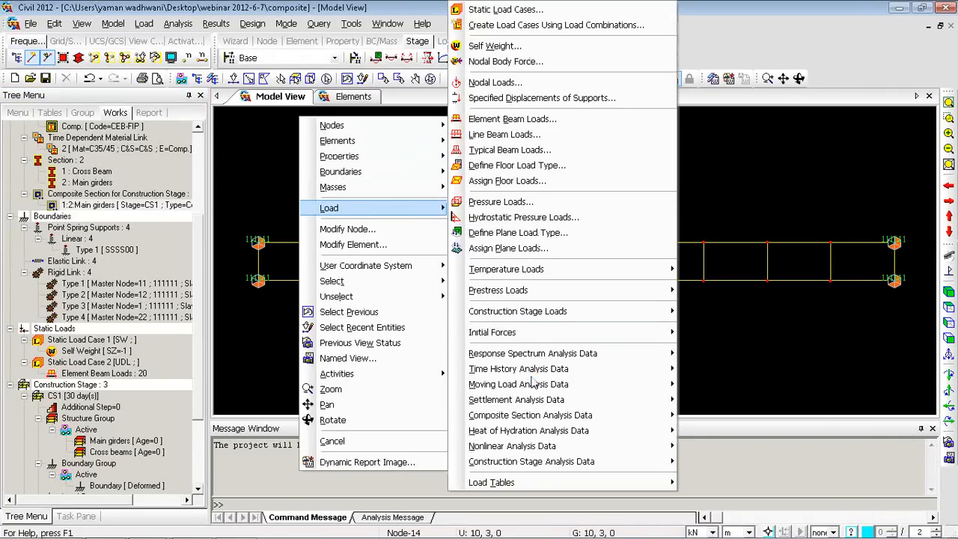
mouse_move(532, 387)
click(701, 387)
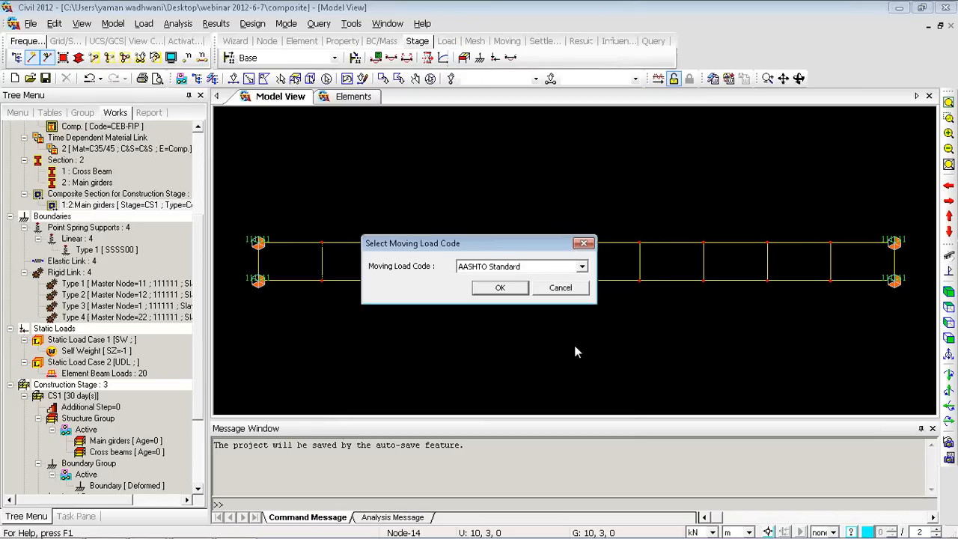
click(533, 268)
click(485, 334)
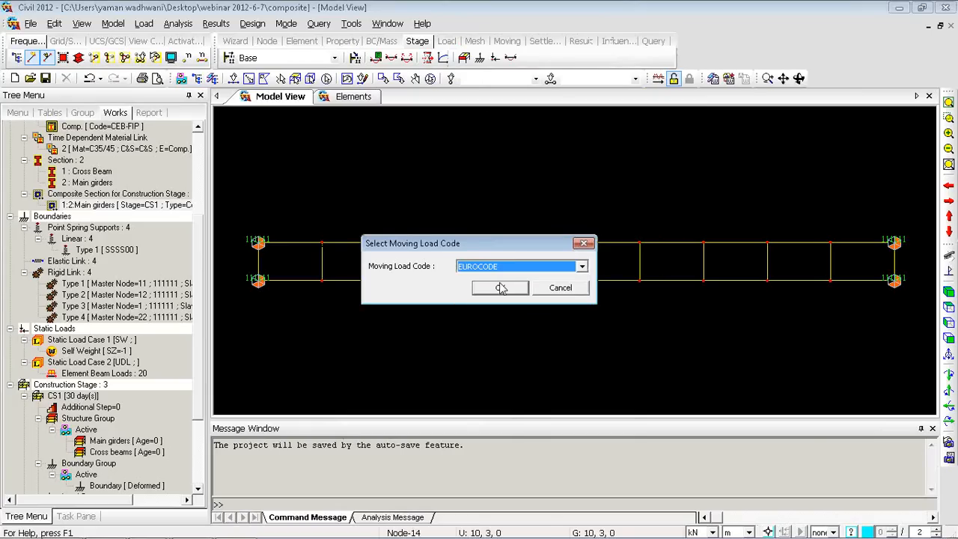
click(499, 285)
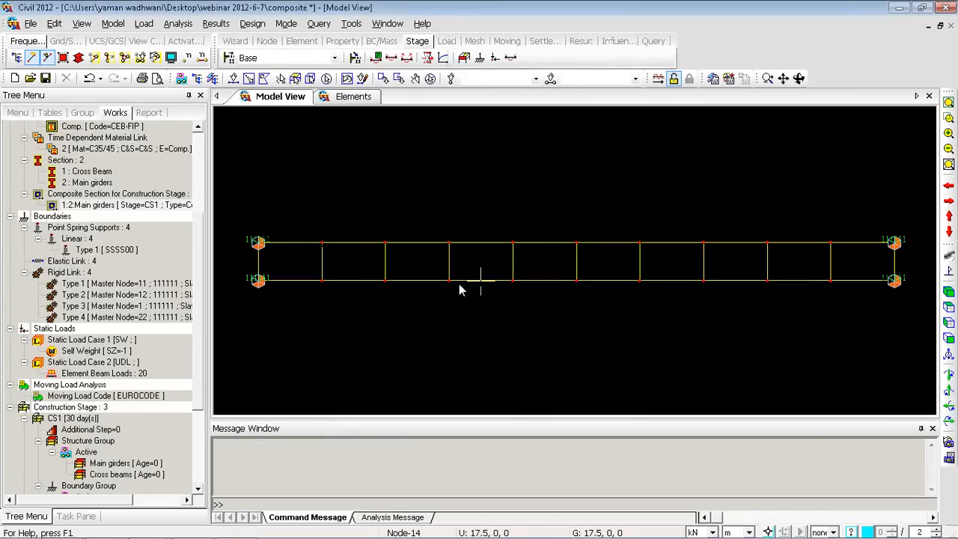
double_click(274, 95)
click(543, 285)
Start a traffic line lane named Lane 1, set its eccentricity to -1.5 m, and review its wheel spacing and lane width
right_click(314, 164)
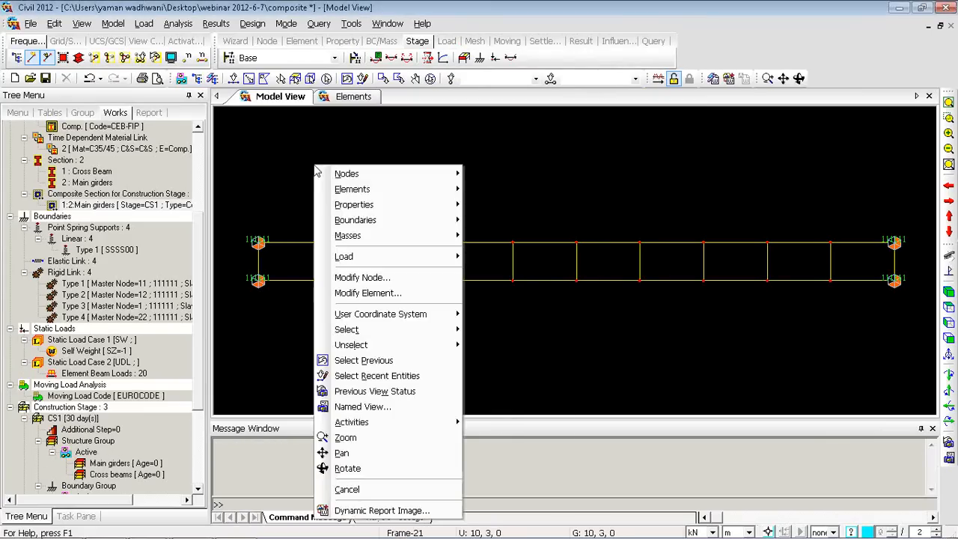
mouse_move(390, 262)
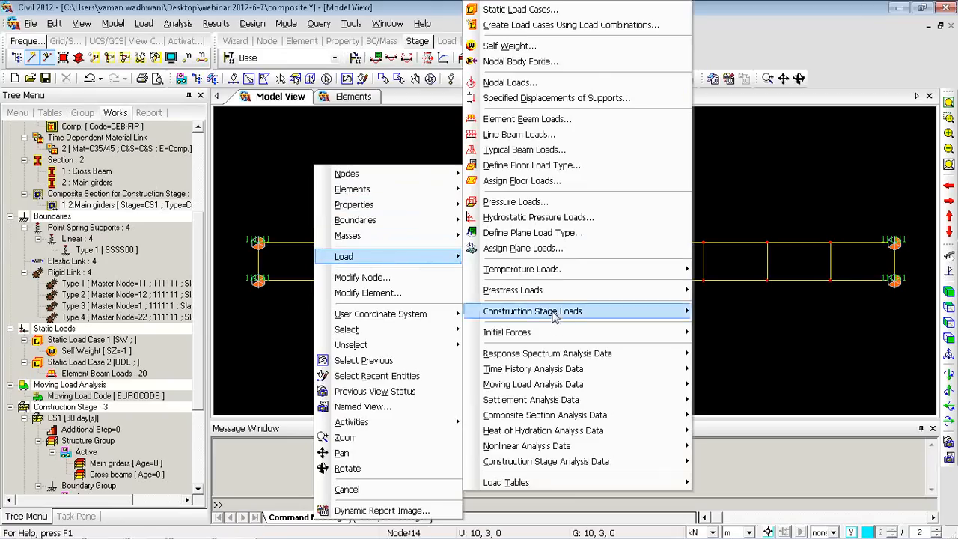
mouse_move(568, 384)
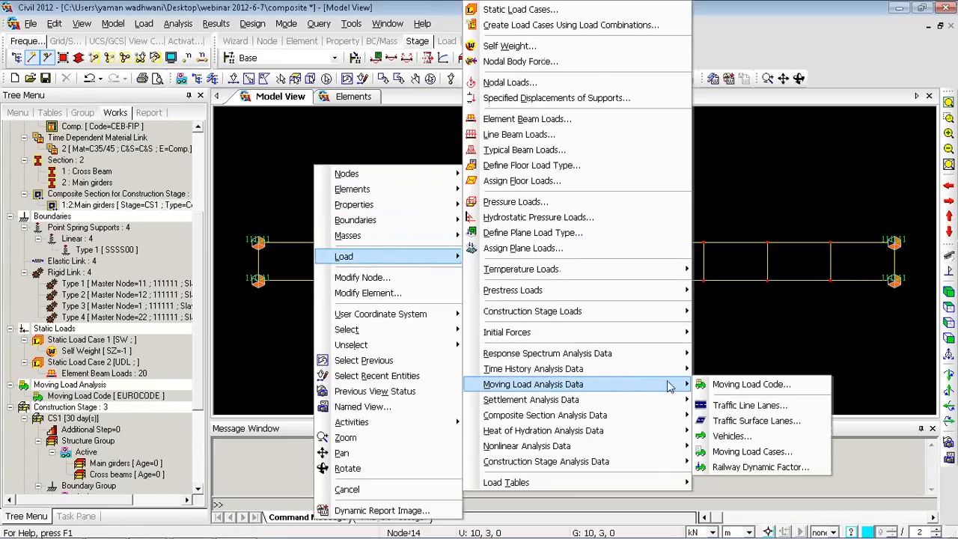
click(724, 405)
click(154, 32)
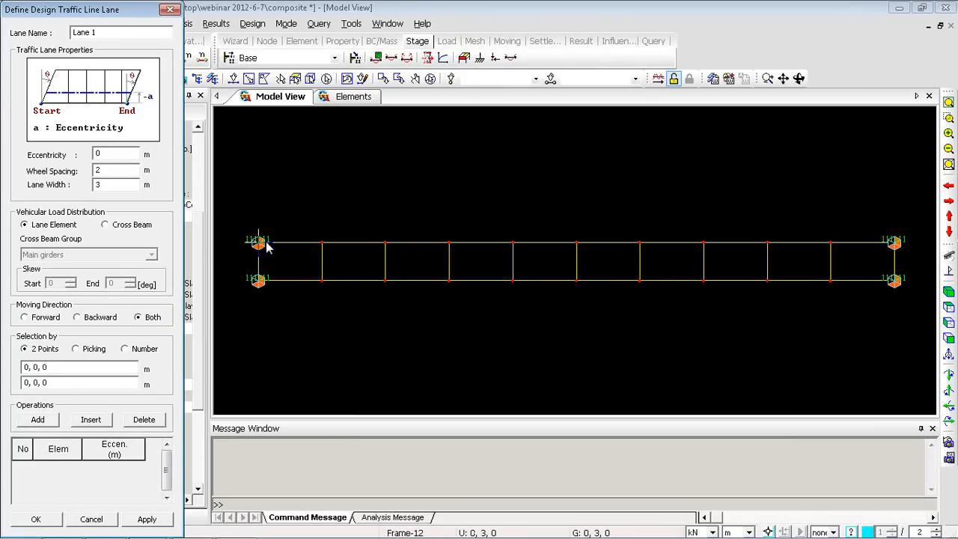
double_click(105, 153)
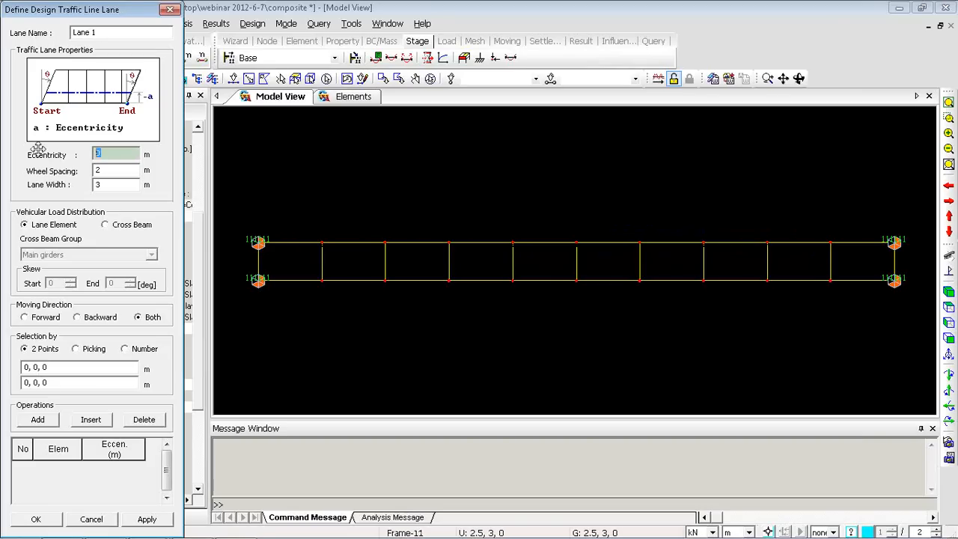
text(-1.5)
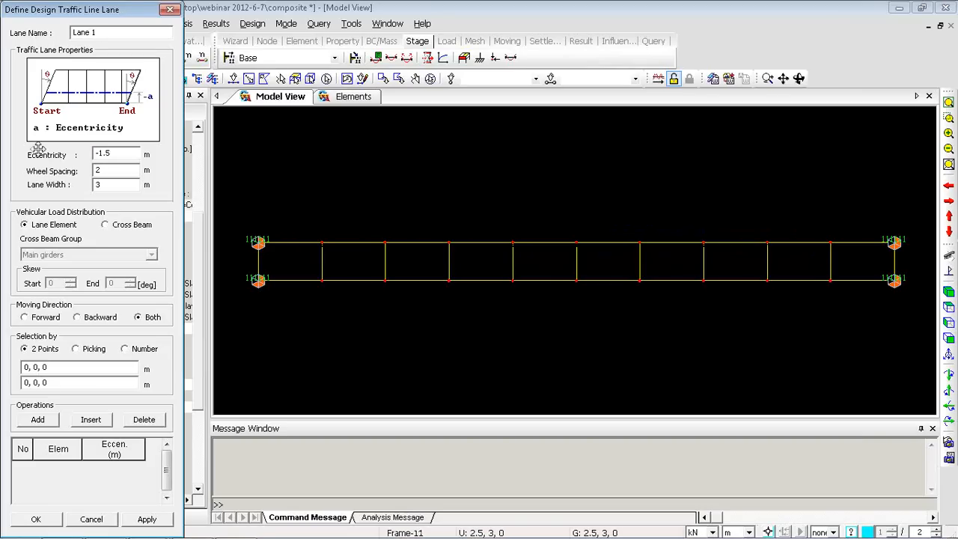
double_click(96, 171)
click(100, 184)
drag(107, 185, 94, 184)
Compare the Lane Element and Cross Beam vehicular load distributions for the lane, and advance the presentation to the slide illustrating both
click(111, 227)
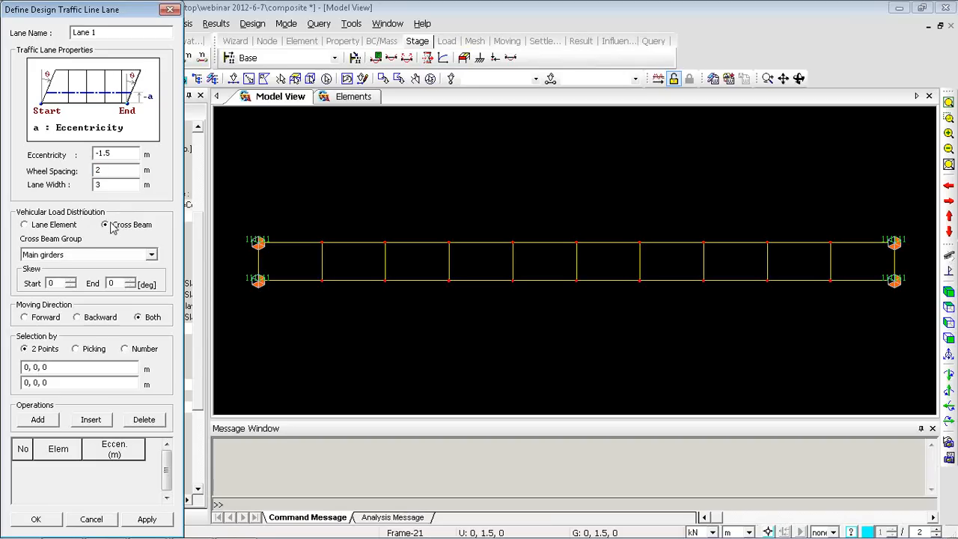
click(39, 228)
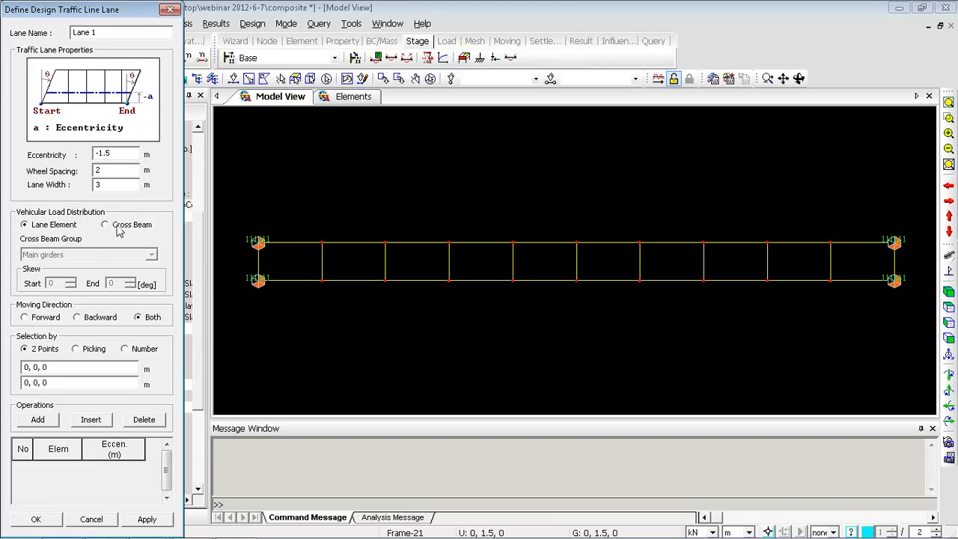
click(117, 229)
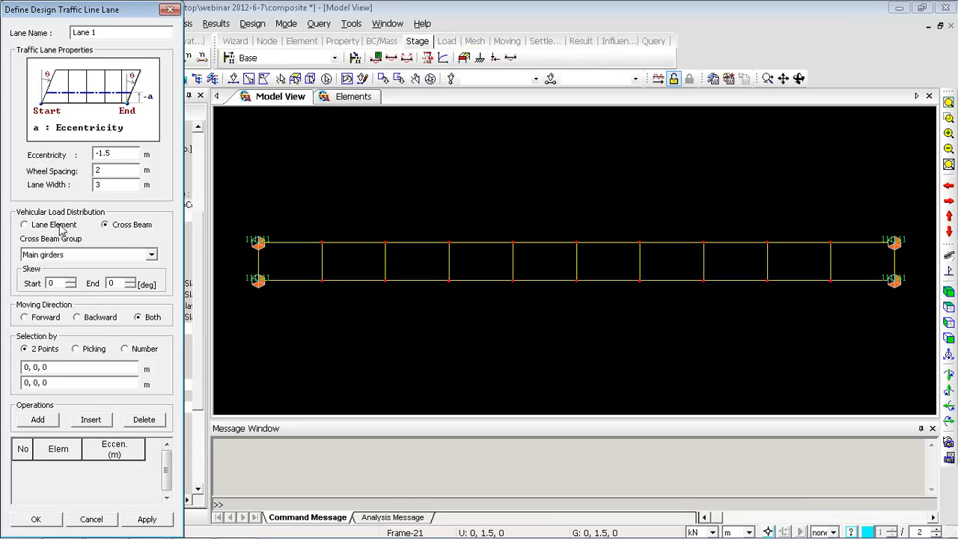
click(63, 226)
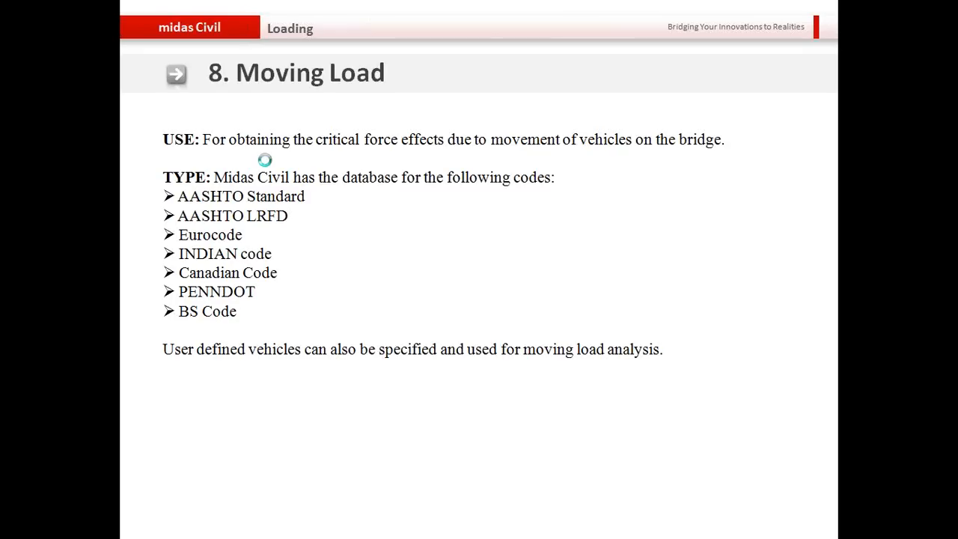
click(260, 166)
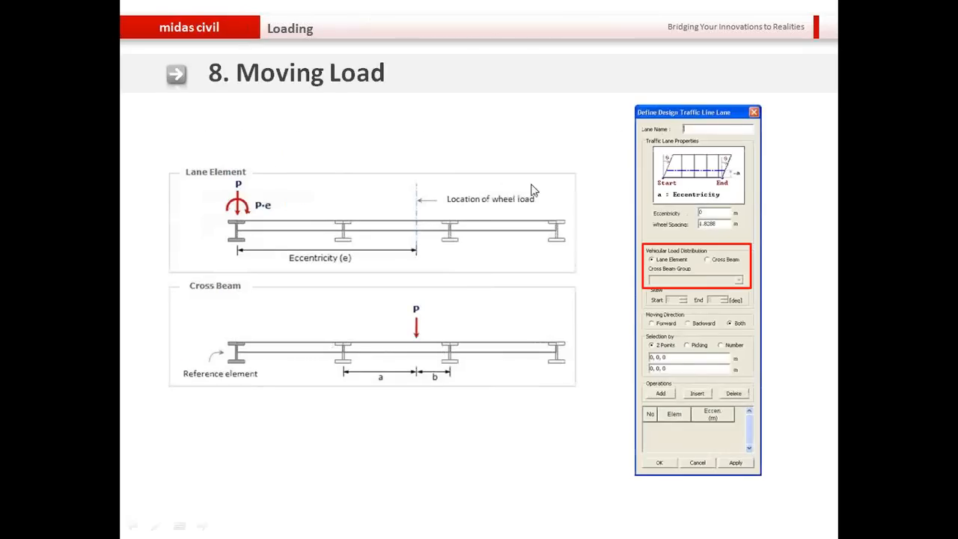
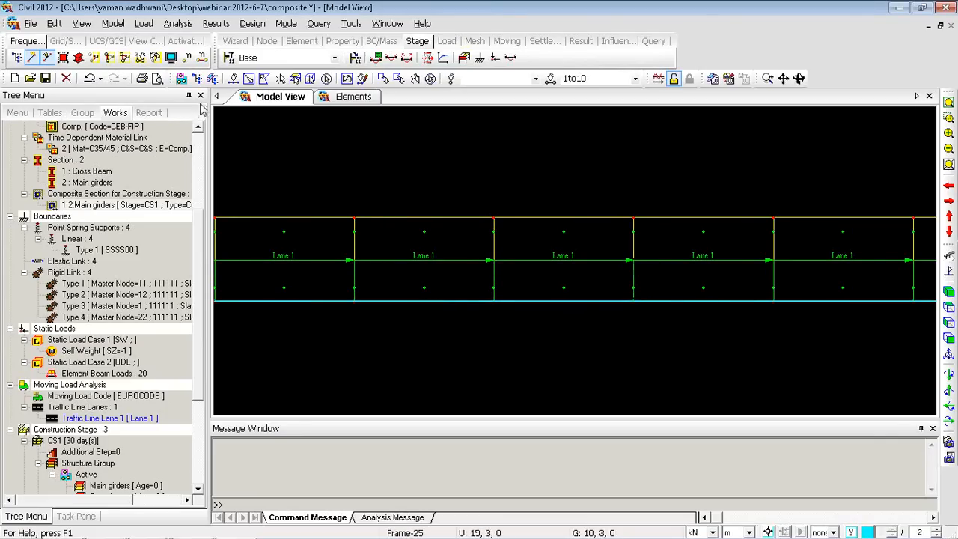
Return the model to the isometric view and add the standard EN 1991-2:2003 - RoadBridge vehicle Load Model 1
click(948, 291)
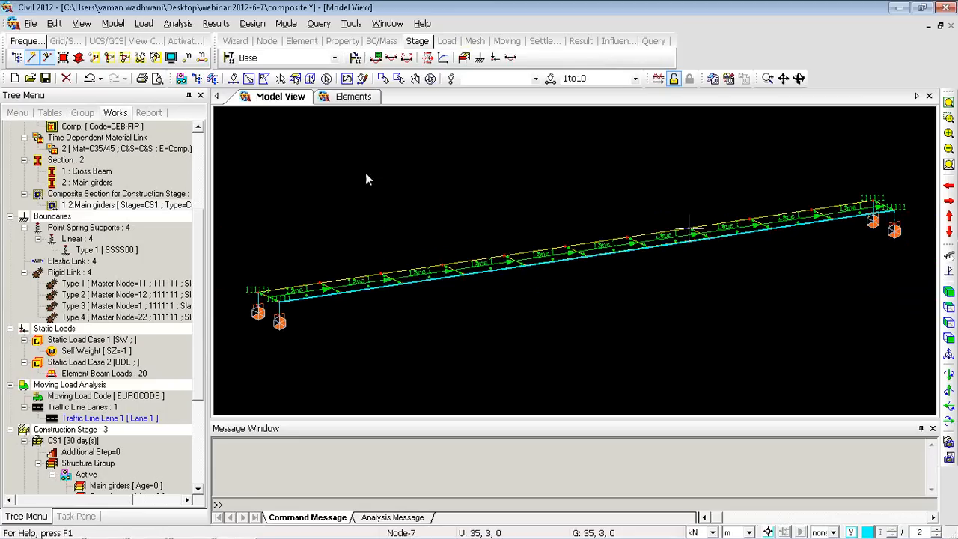
right_click(366, 174)
mouse_move(506, 247)
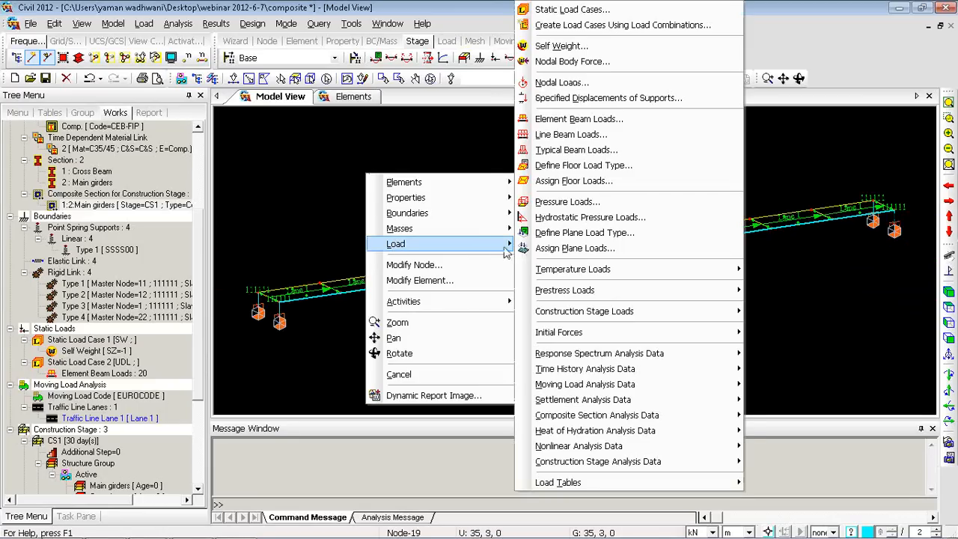
mouse_move(585, 384)
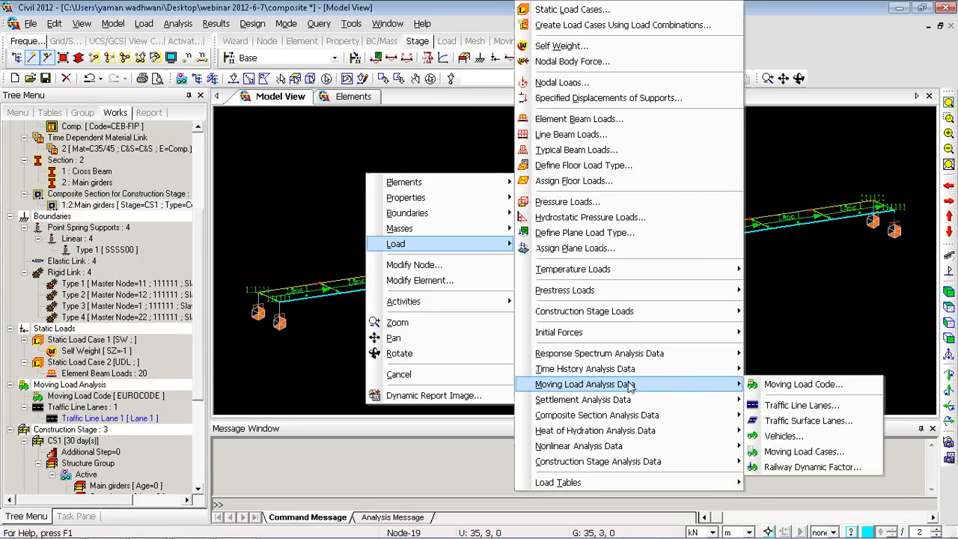
click(765, 445)
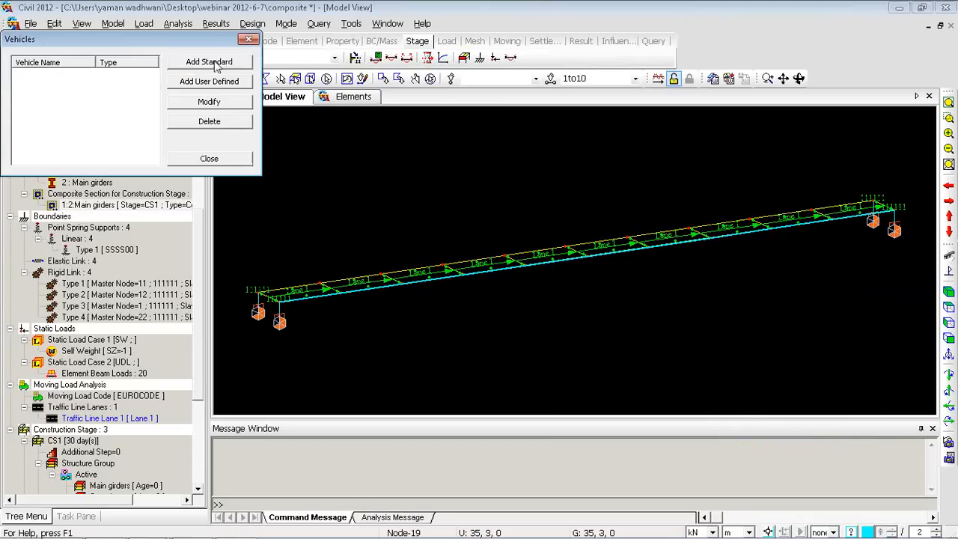
click(214, 62)
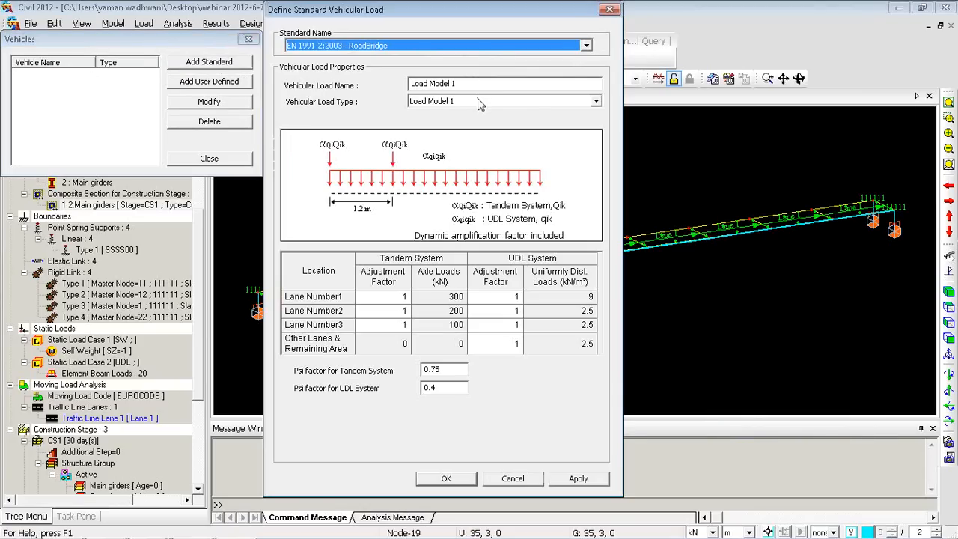
click(445, 479)
click(447, 479)
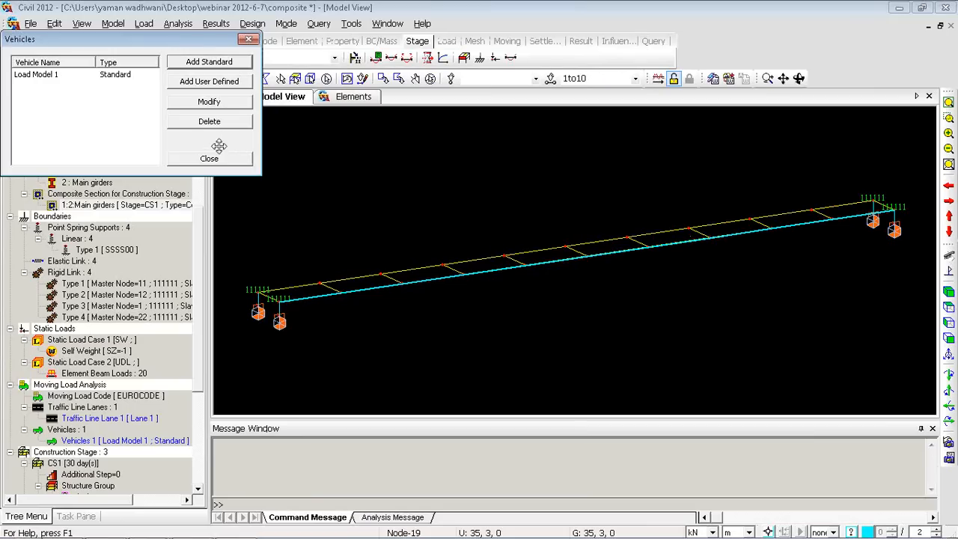
click(209, 160)
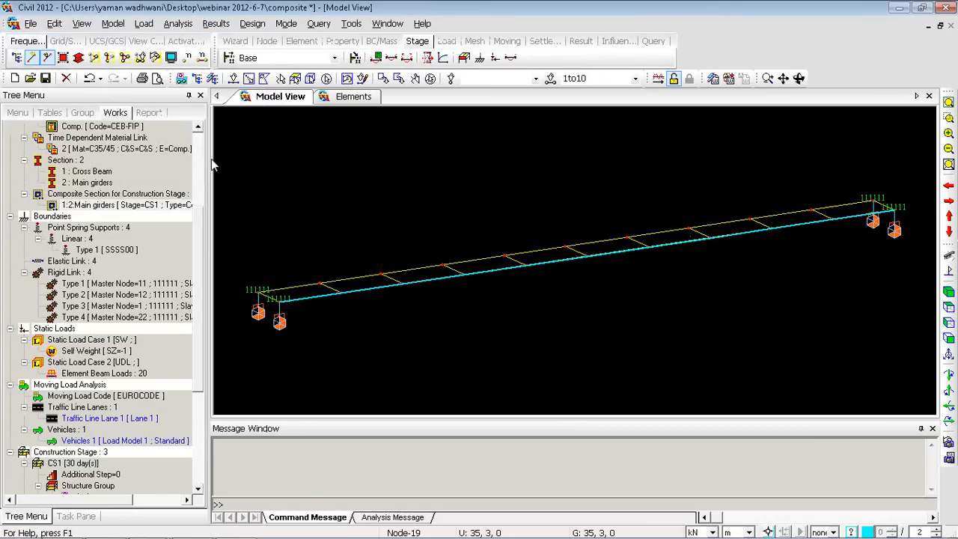
Add a moving load case named MV using load model LM 1, FLM 1 and vehicle Load Model 1, with Lane 1 selected
right_click(322, 151)
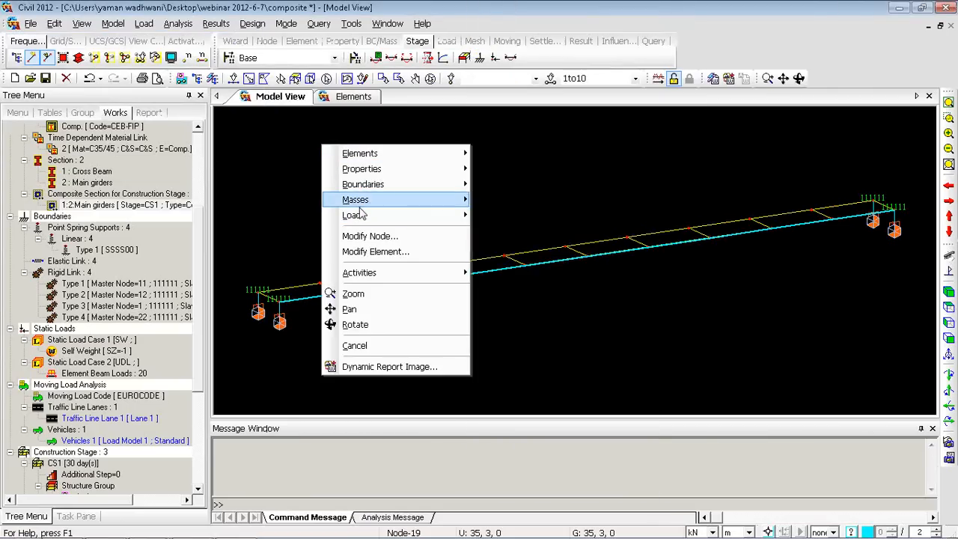
mouse_move(359, 216)
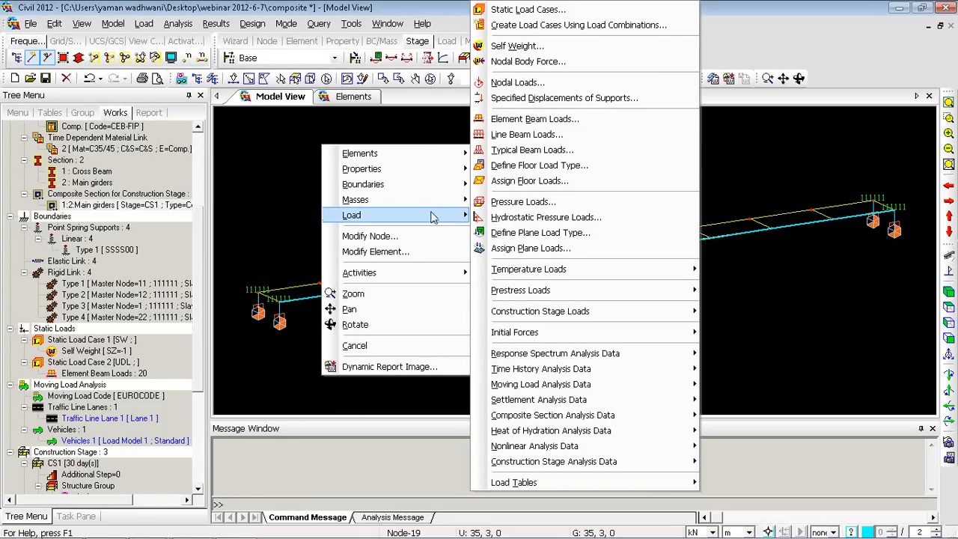
mouse_move(577, 387)
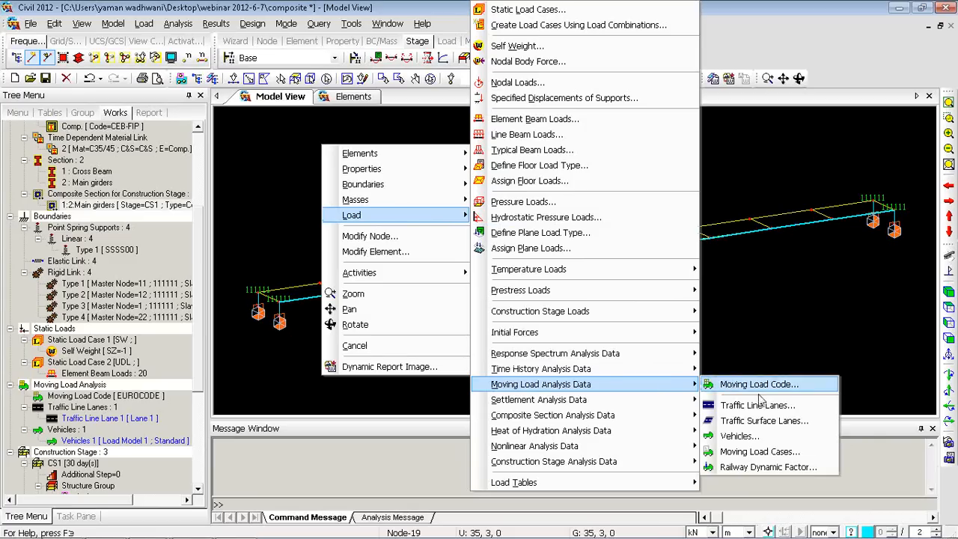
click(760, 452)
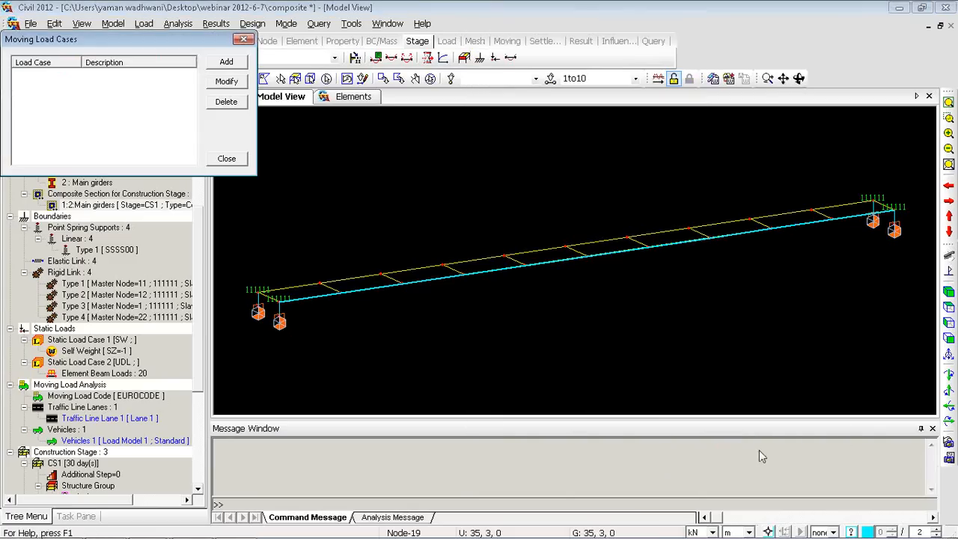
click(223, 66)
drag(163, 146, 196, 51)
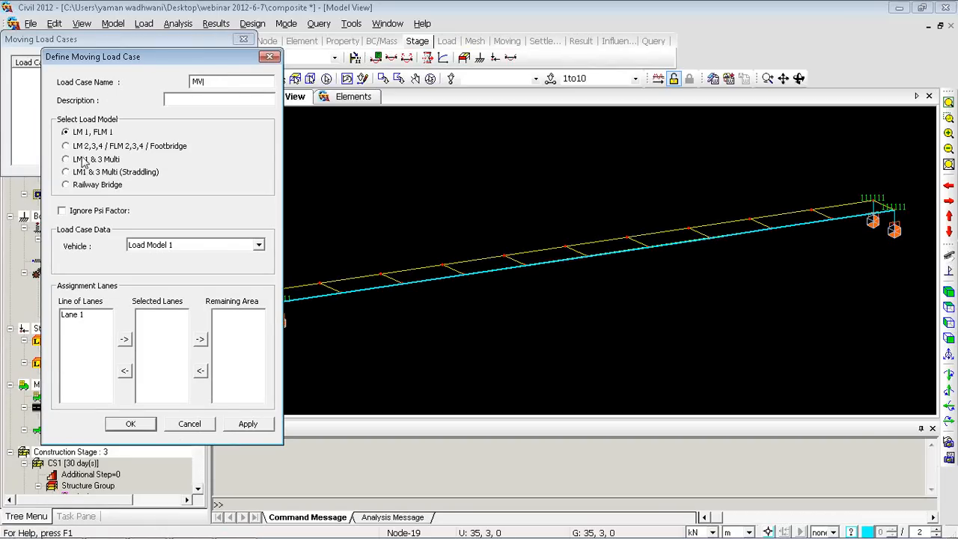
click(74, 315)
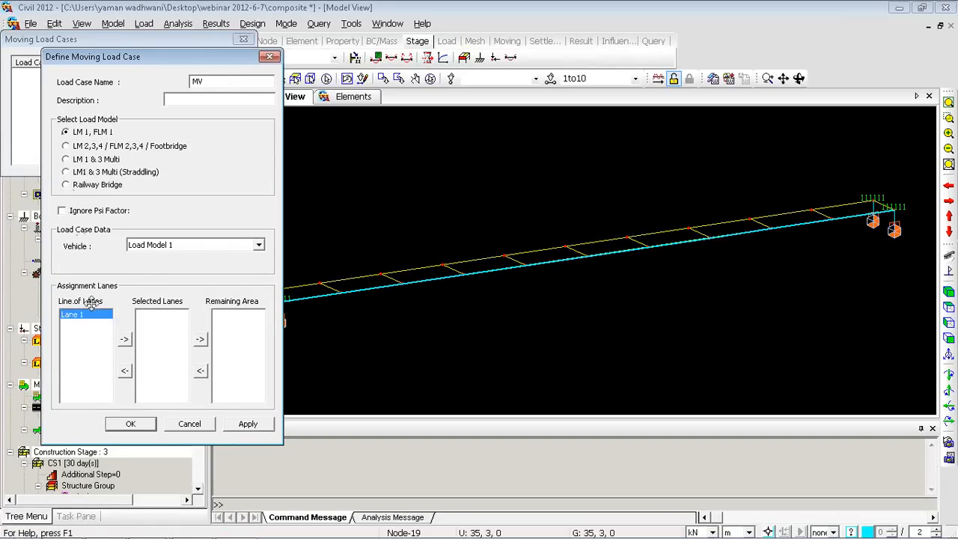
click(124, 339)
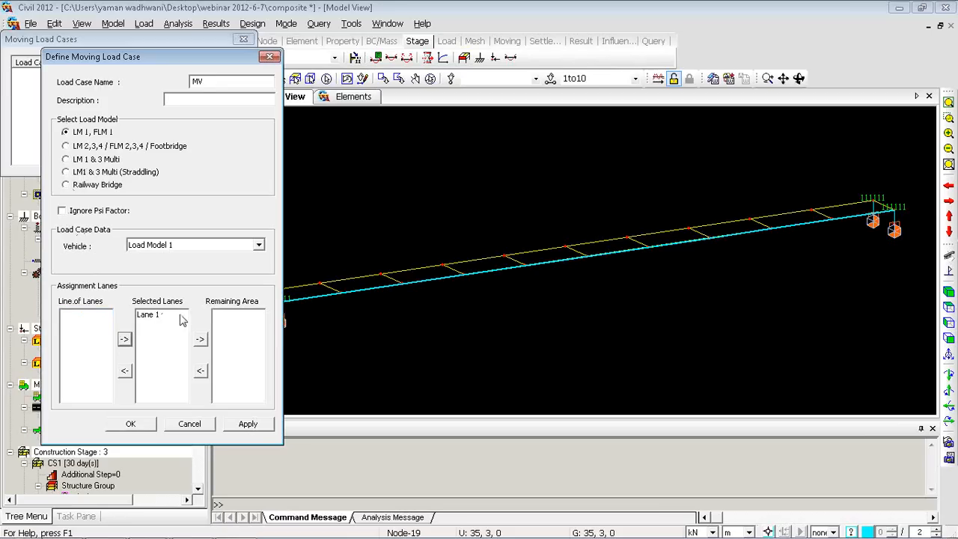
click(149, 424)
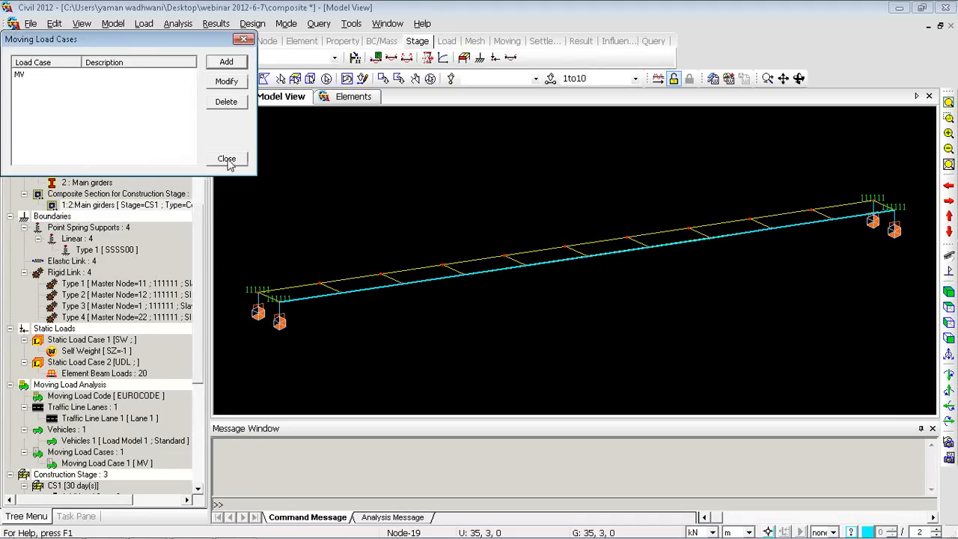
click(227, 158)
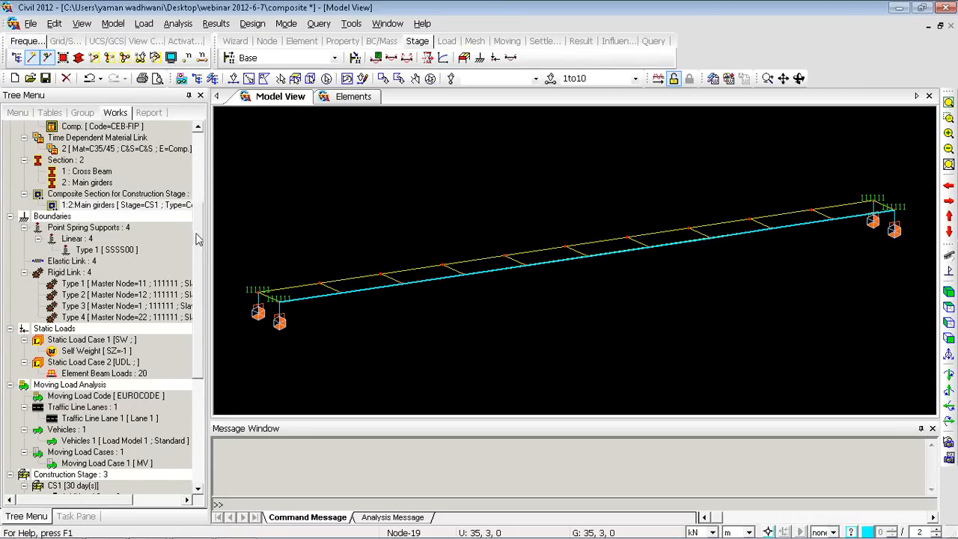
Switch to the presentation, advance to the Moving Load slide on train and vehicle lanes with sub-load cases, and return to the bridge model
drag(199, 249, 207, 142)
key(alt+Tab)
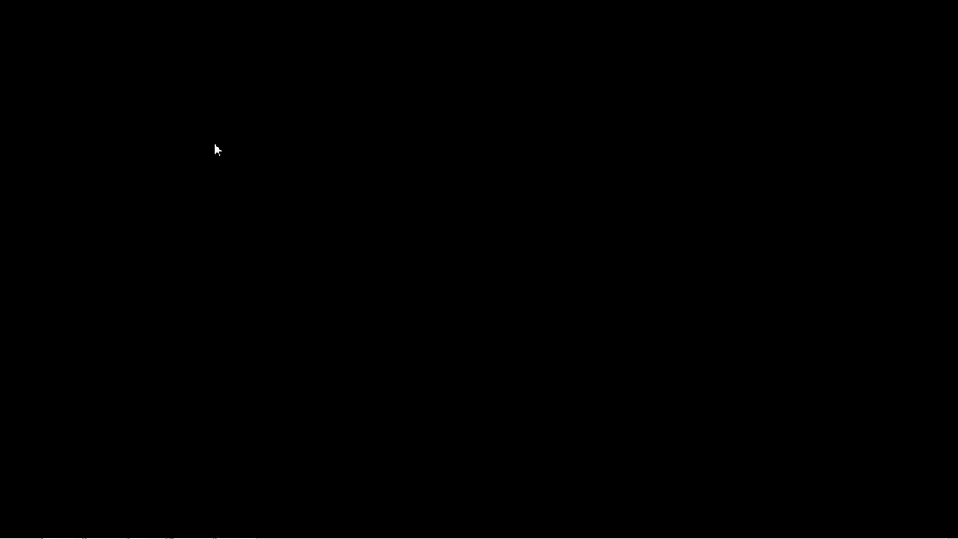
click(372, 192)
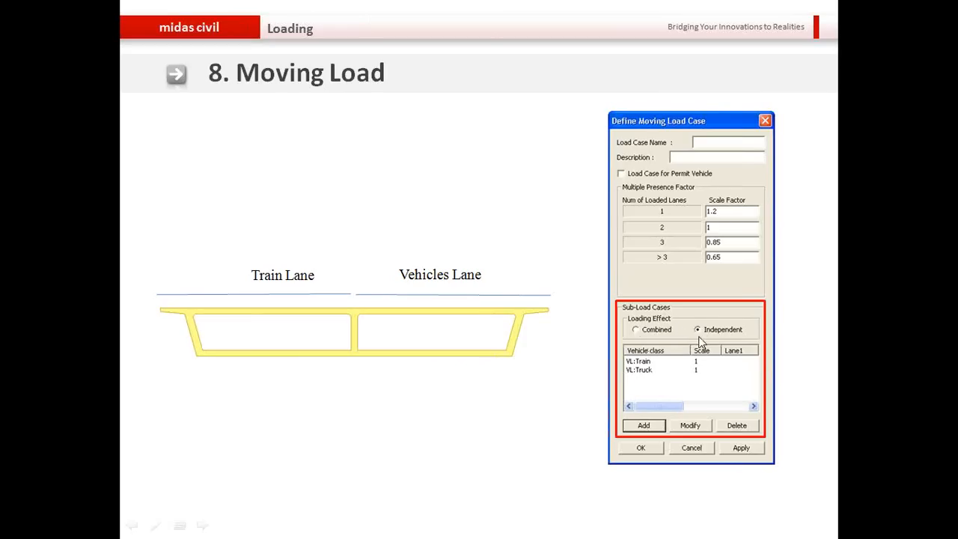
key(alt+Tab)
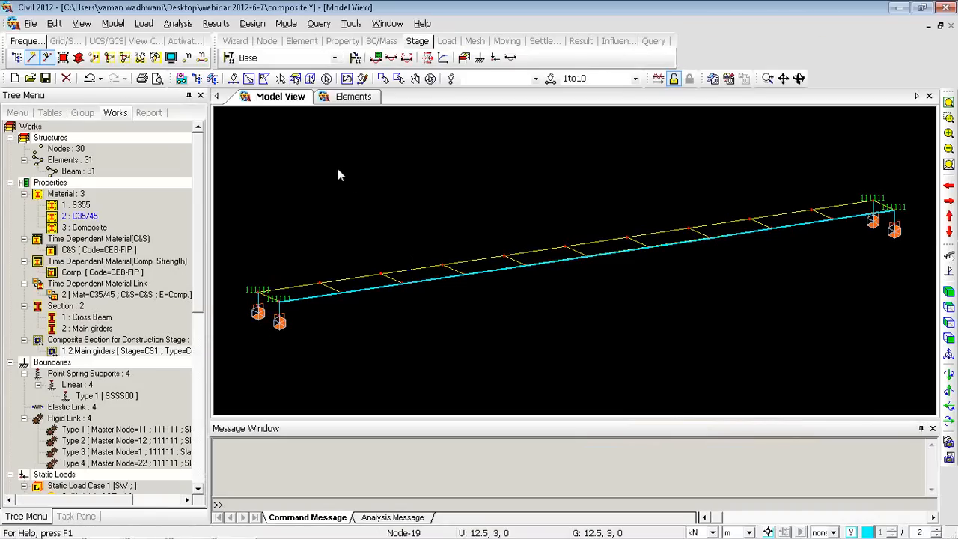
Start another moving load case and examine the settings of the Railway Bridge and LM1 & 3 Multi (Straddling) load models
right_click(337, 169)
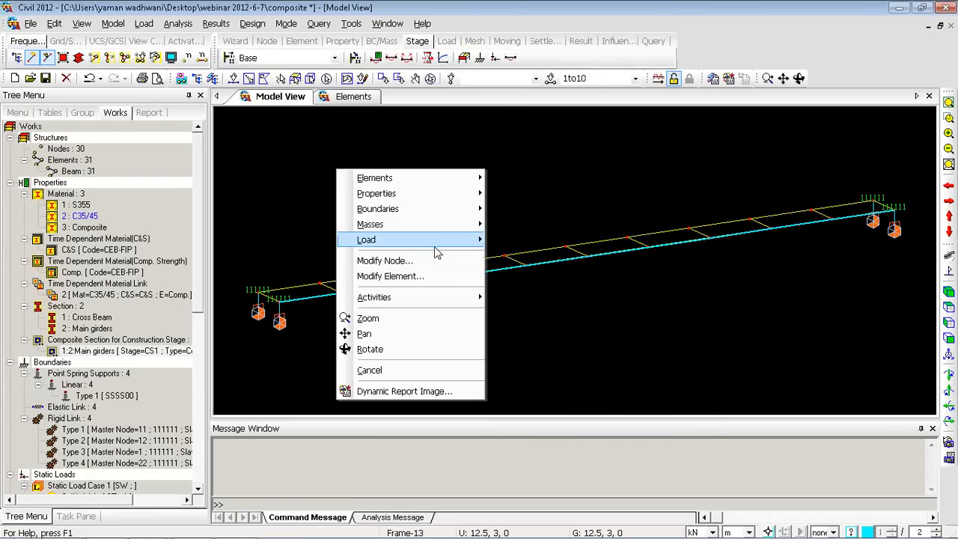
mouse_move(449, 240)
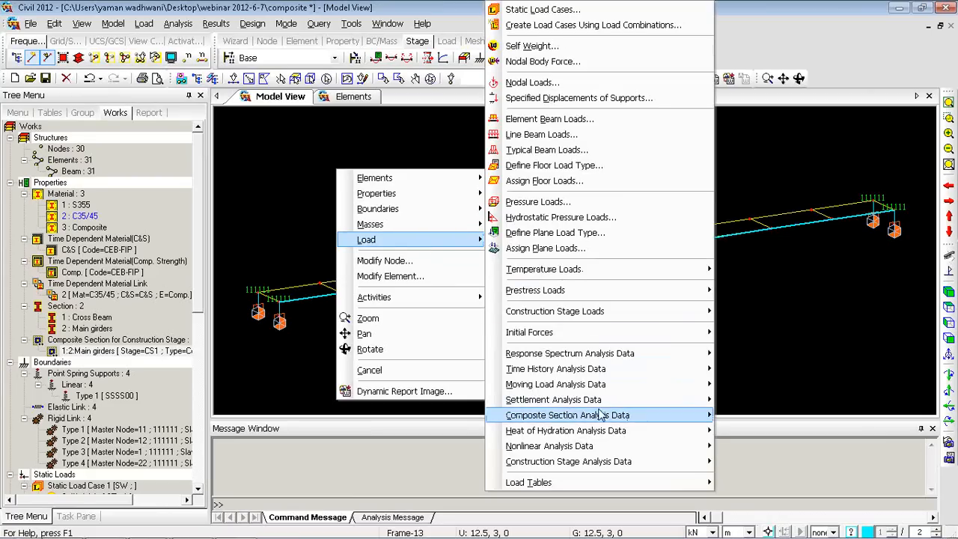
mouse_move(599, 386)
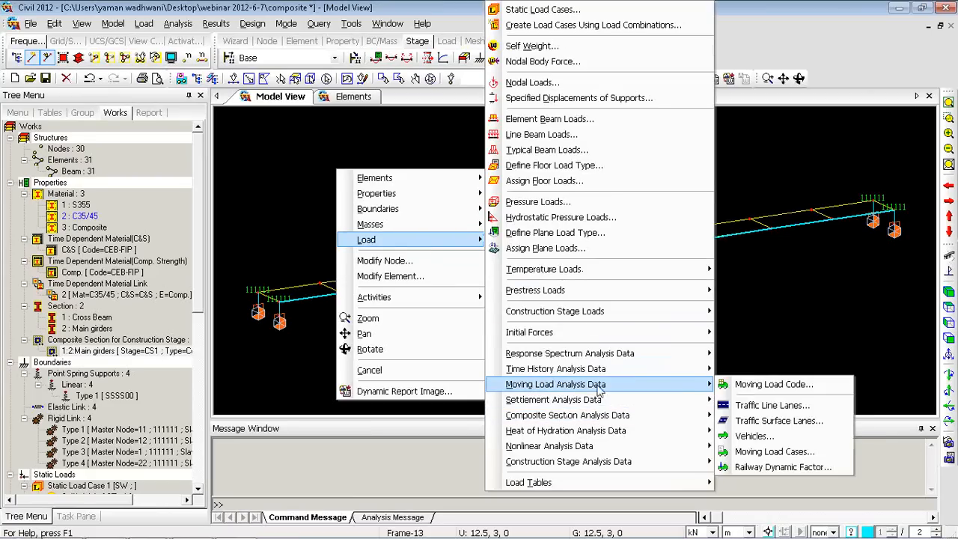
click(753, 452)
click(229, 66)
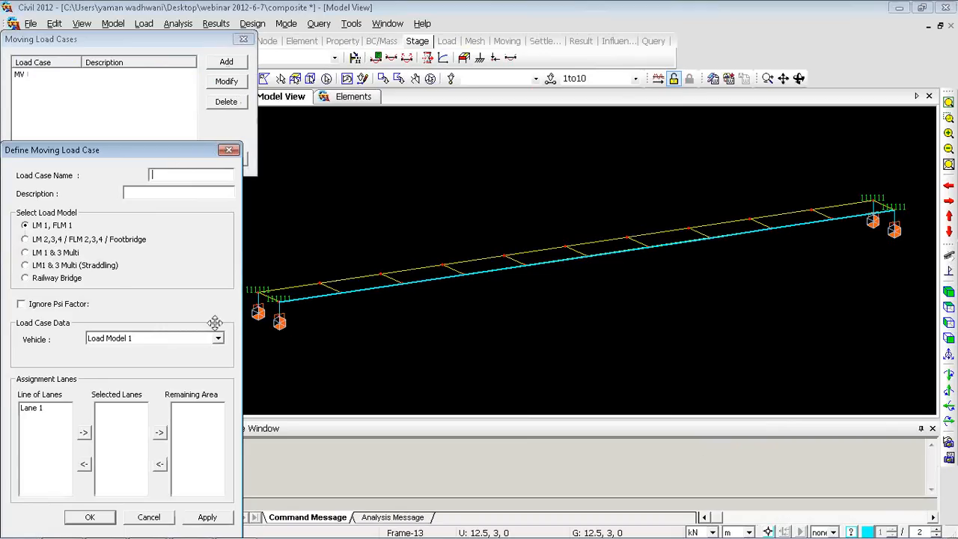
click(46, 280)
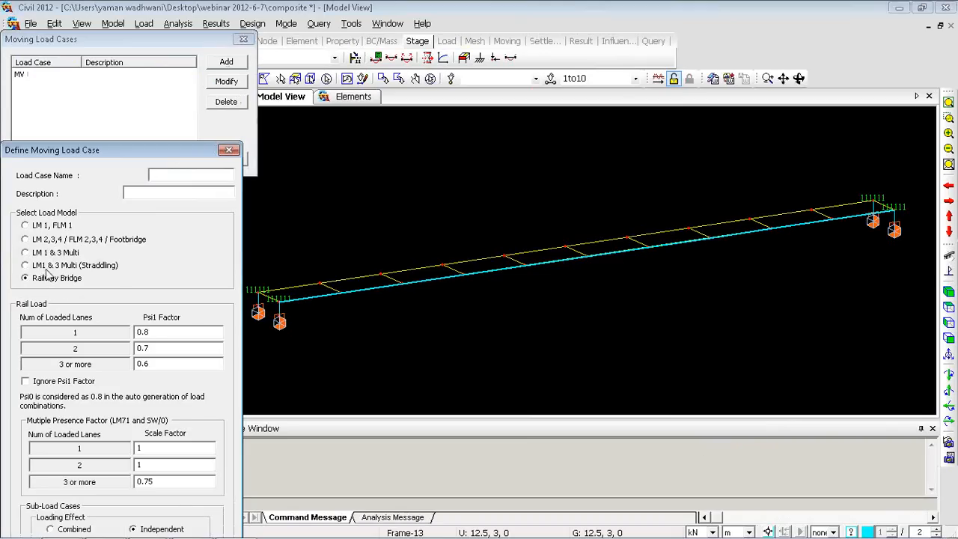
click(45, 267)
drag(105, 150, 242, 99)
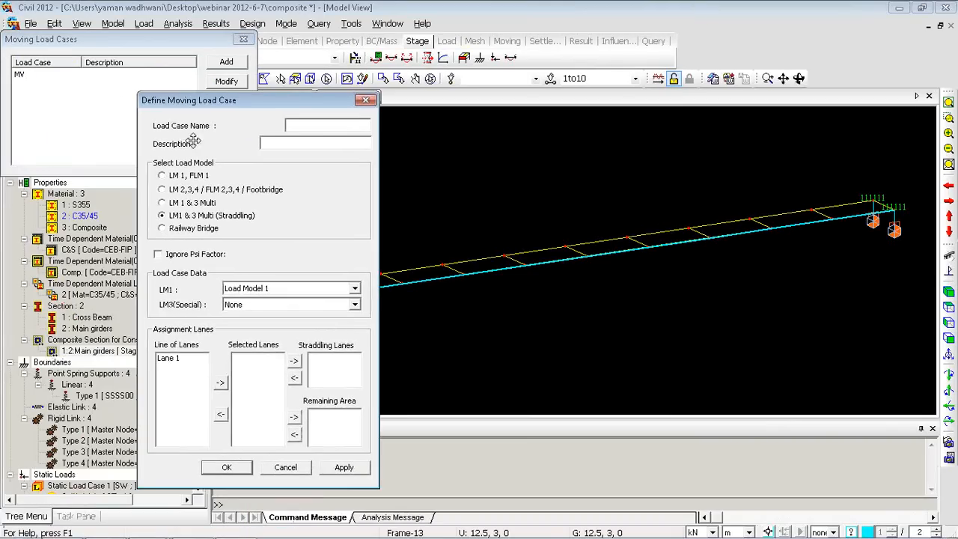
Choose the LM 2,3,4 / FLM 2,3,4 / Footbridge load model and open a new sub-load case to examine its options
click(183, 190)
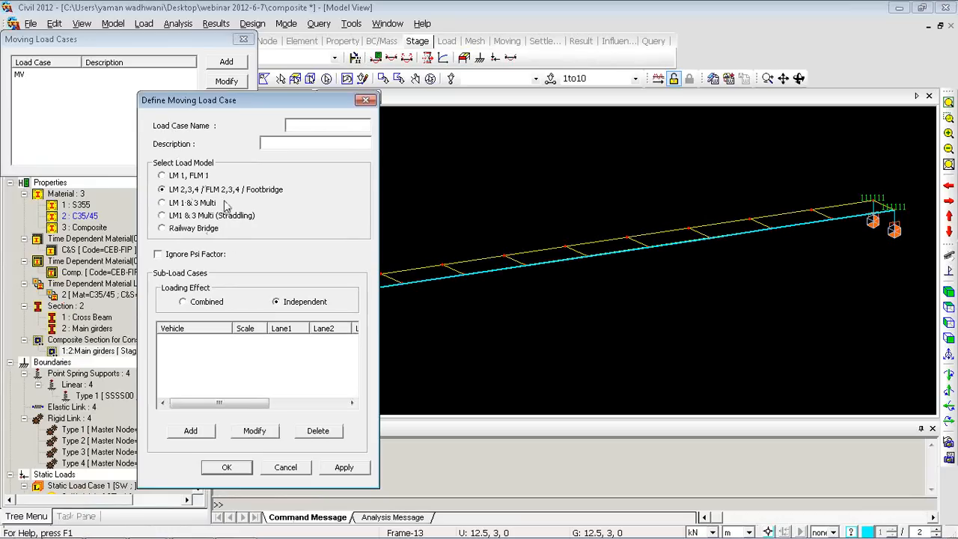
click(191, 433)
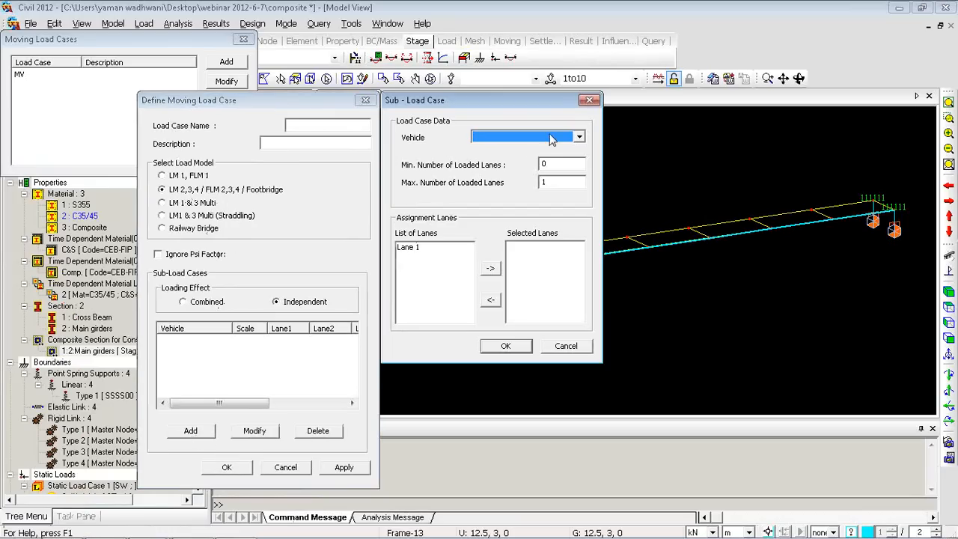
click(590, 99)
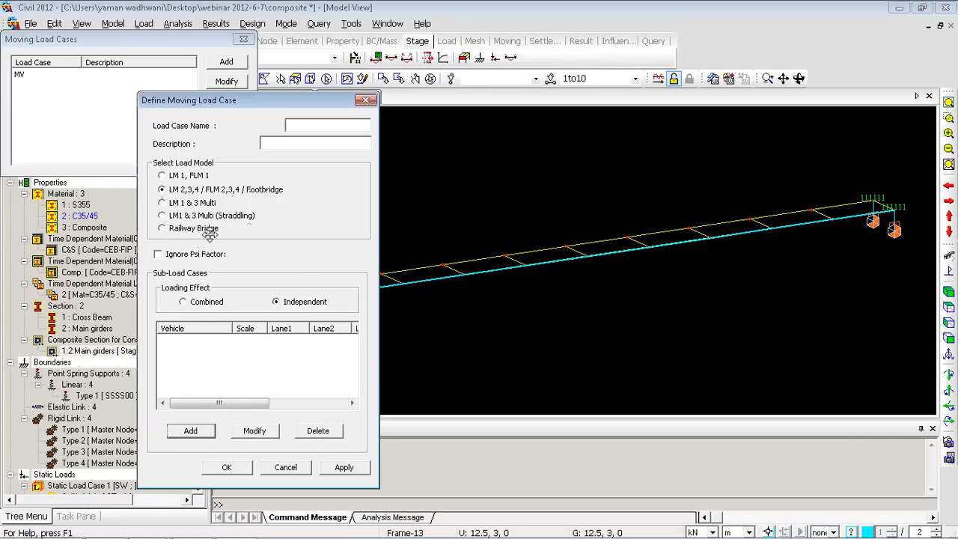
click(199, 304)
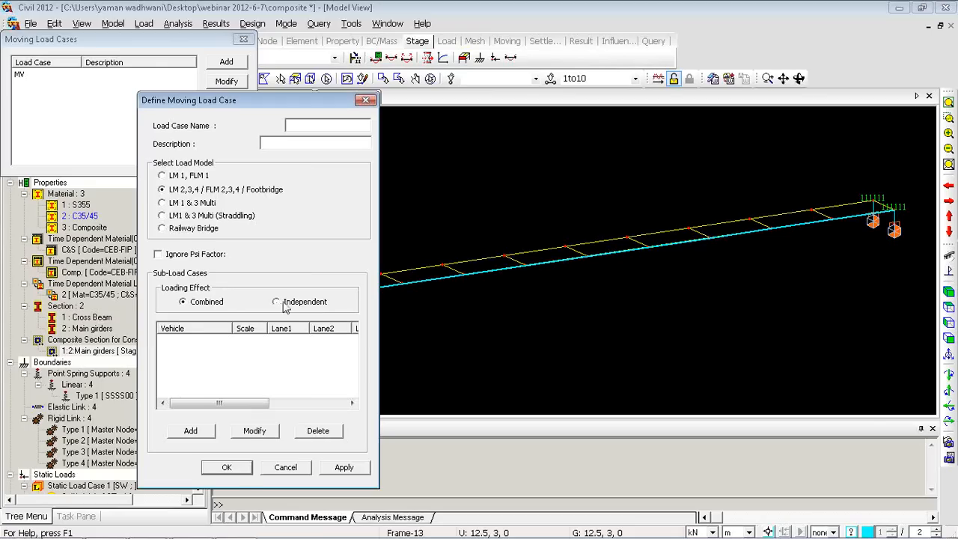
click(277, 471)
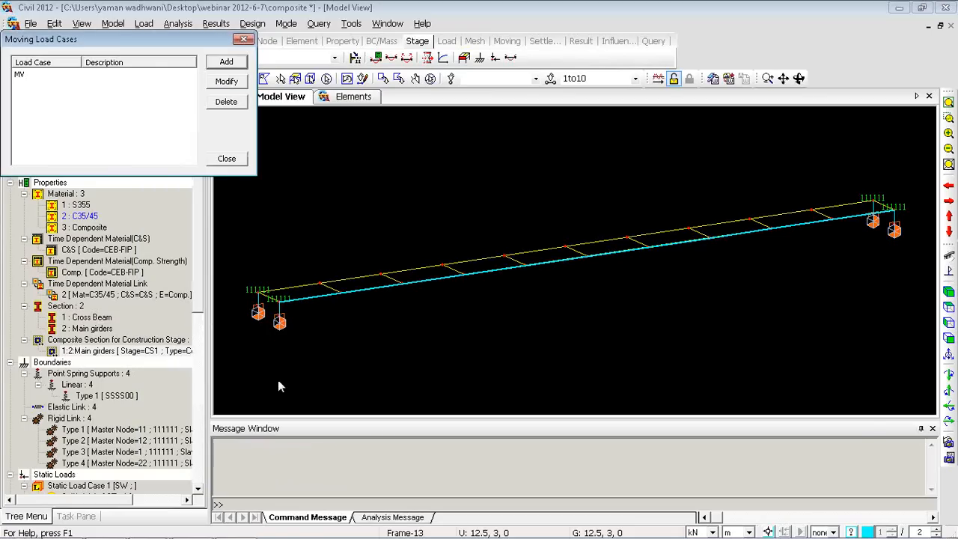
click(227, 159)
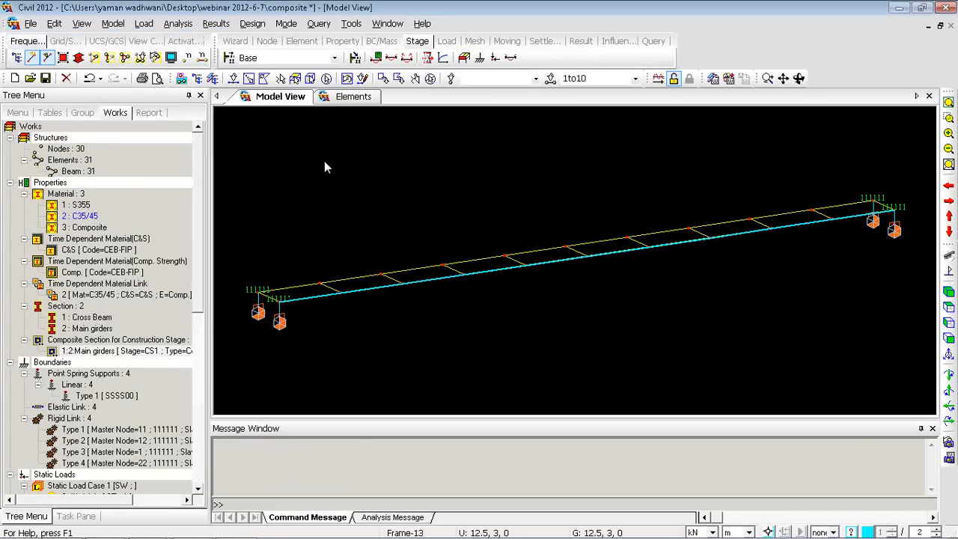
Switch to the PowerPoint slide show to view the Load Combination slide, and return to midas Civil
key(alt+Tab)
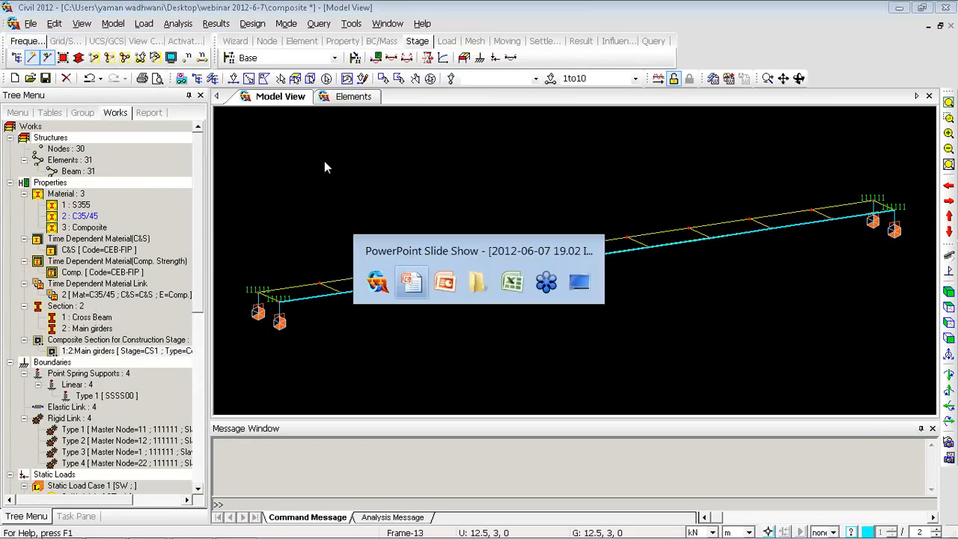
click(323, 161)
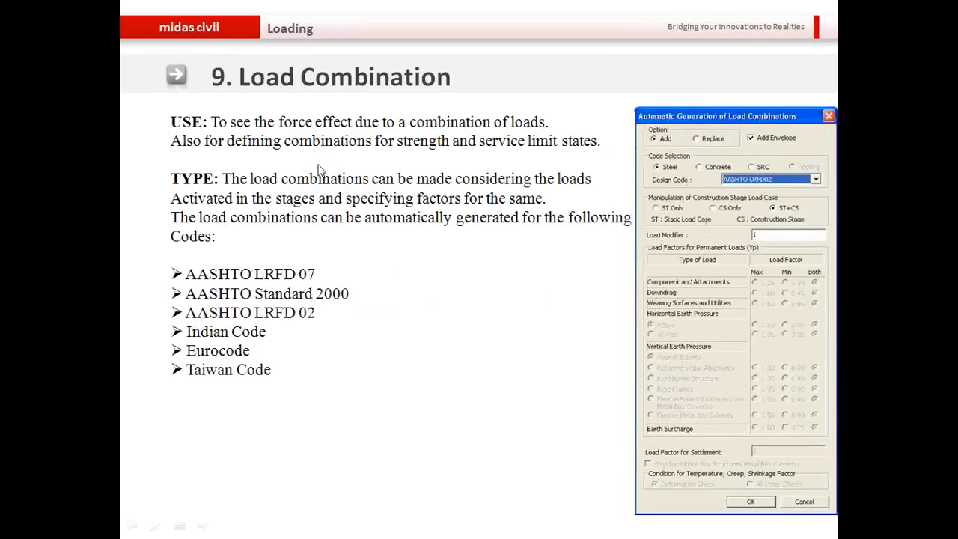
key(alt+Tab)
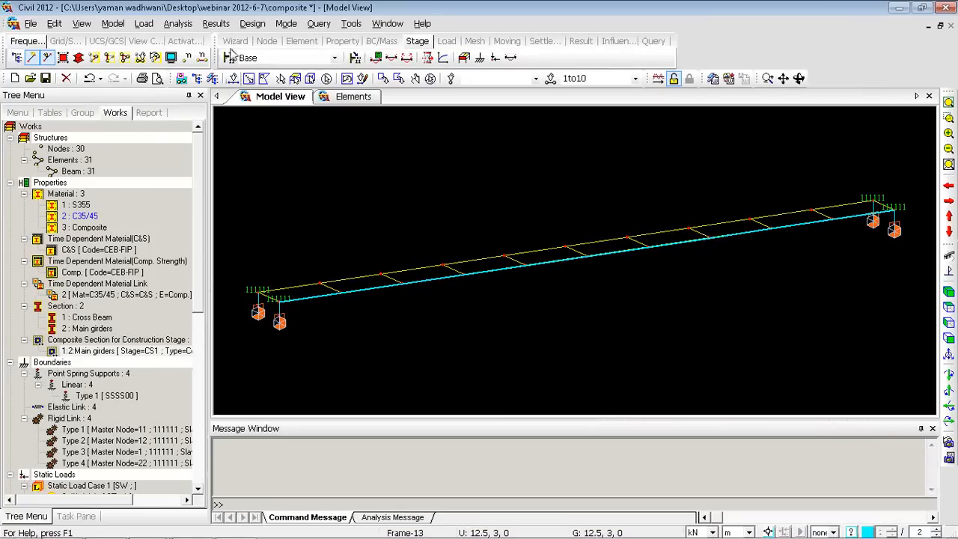
Examine which load cases can be used in a general load combination, and leave the combinations dialog without entering anything
click(182, 26)
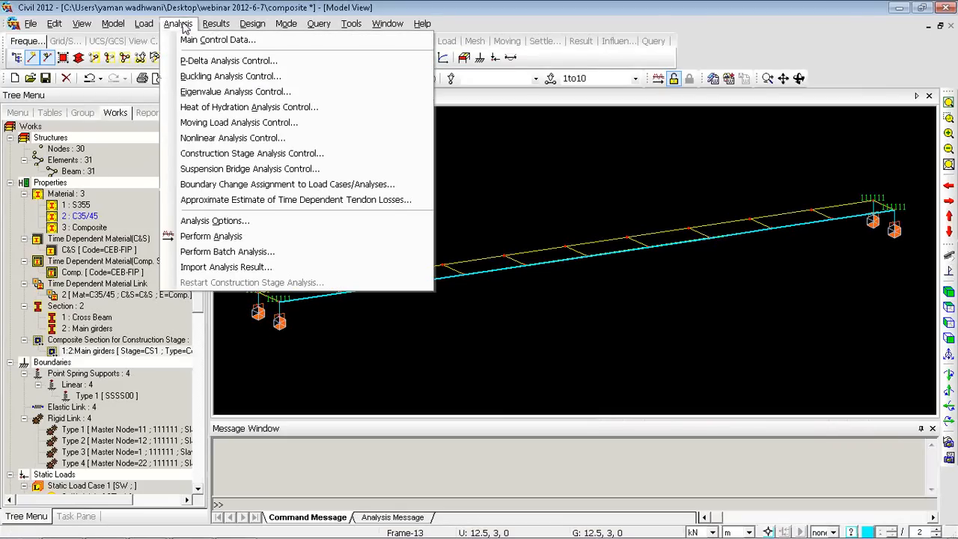
mouse_move(209, 24)
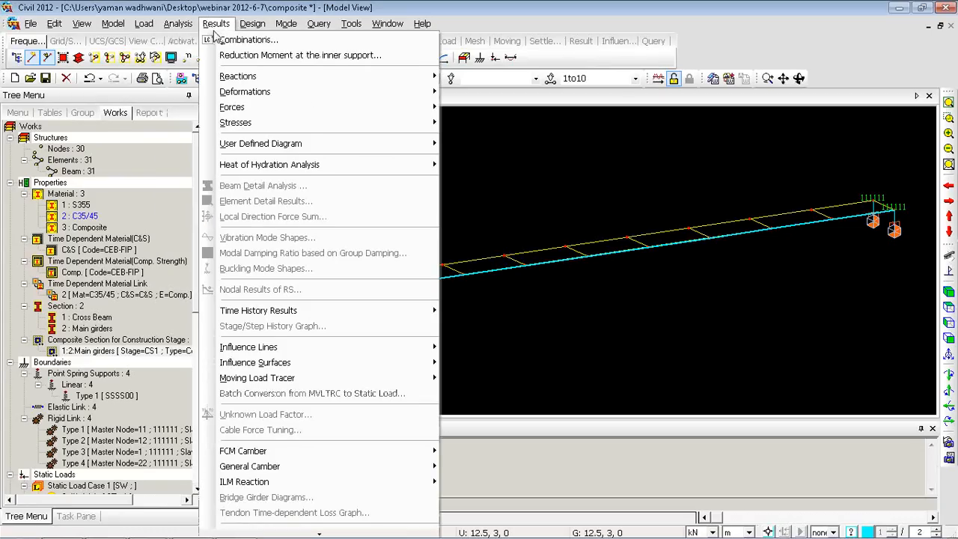
click(240, 39)
click(448, 96)
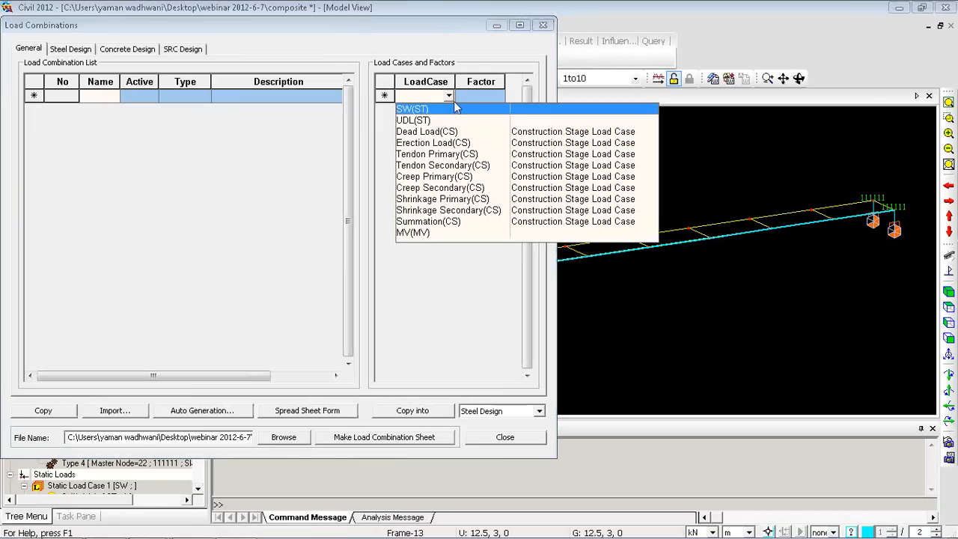
click(451, 100)
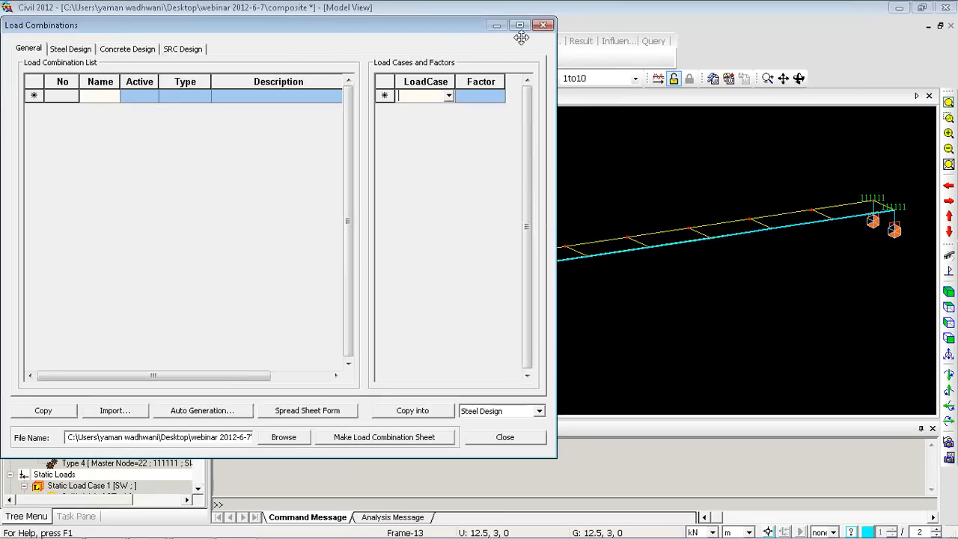
click(544, 25)
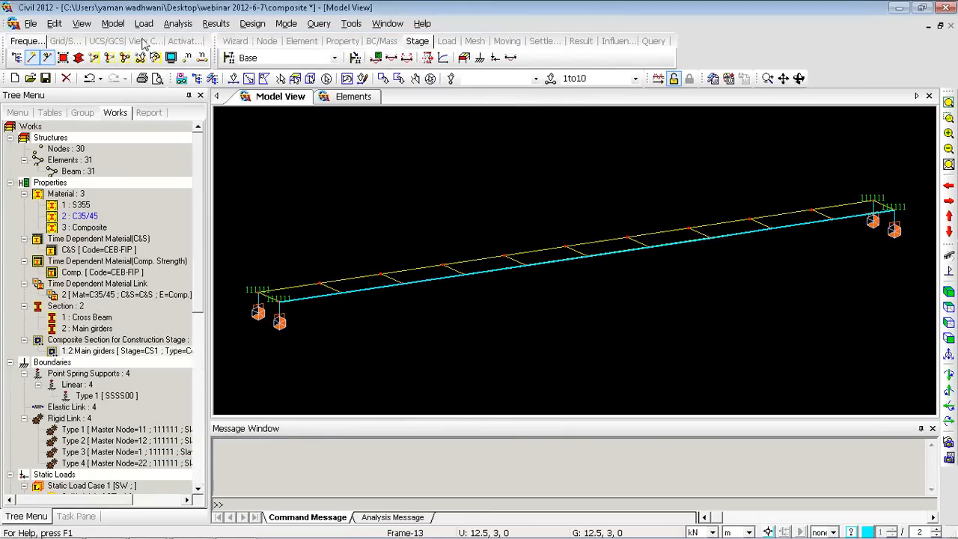
Open the construction stage analysis control data and review its time dependent effect settings without changing them
click(190, 25)
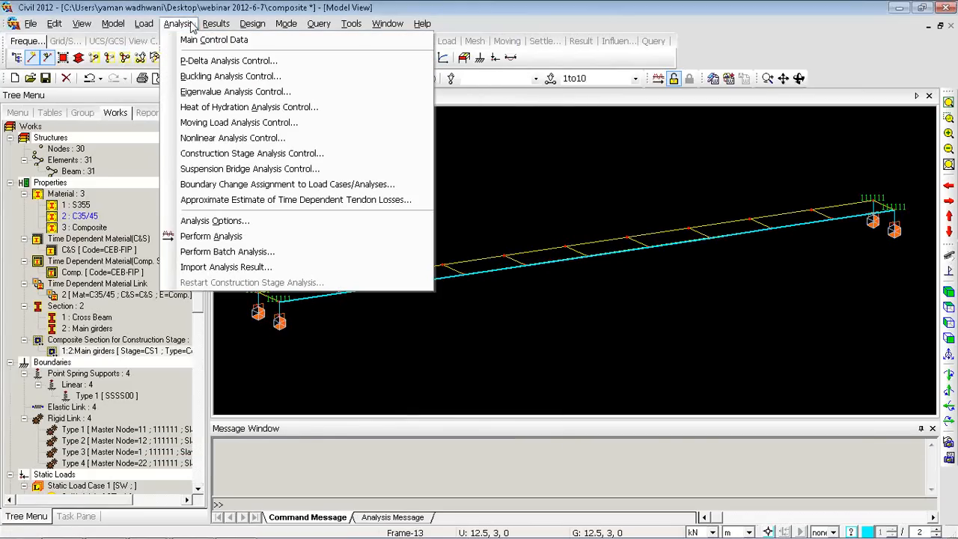
click(225, 154)
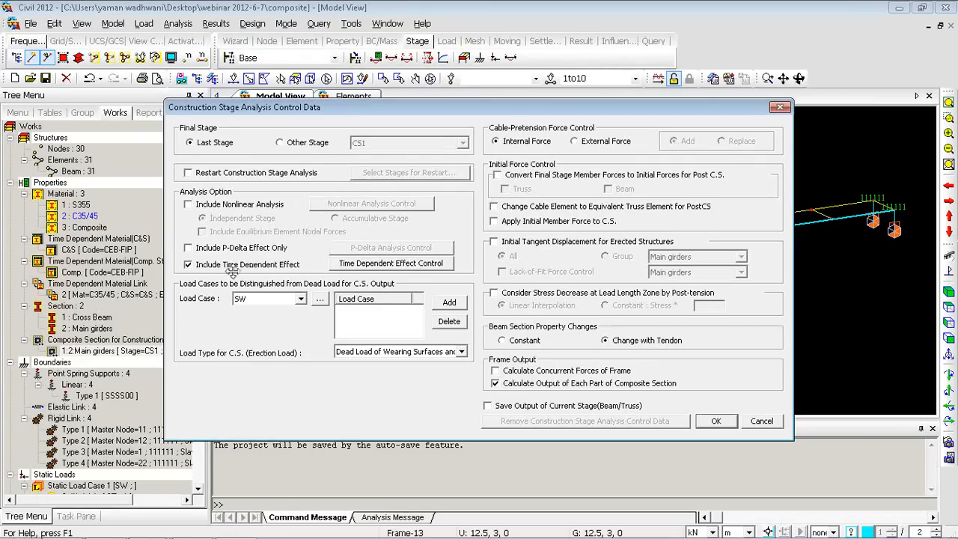
click(366, 265)
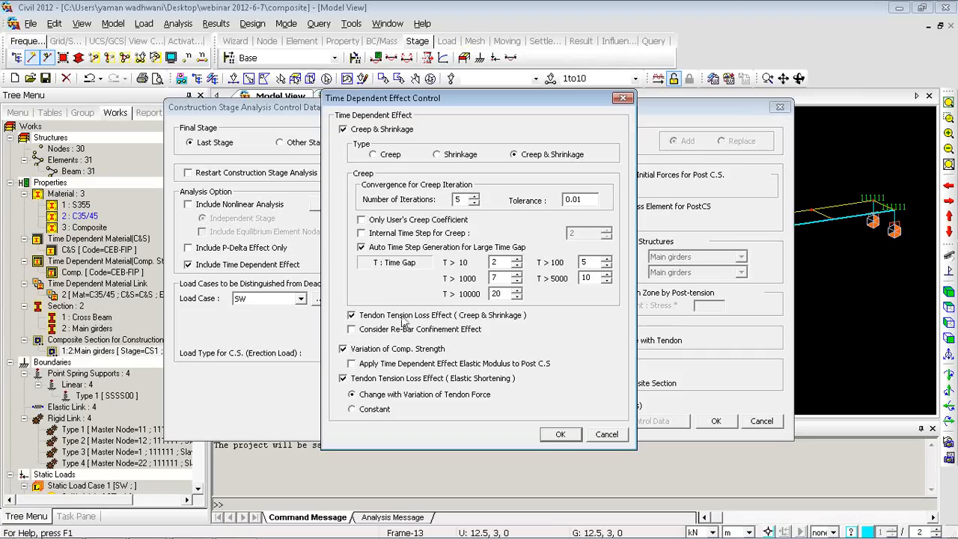
click(604, 436)
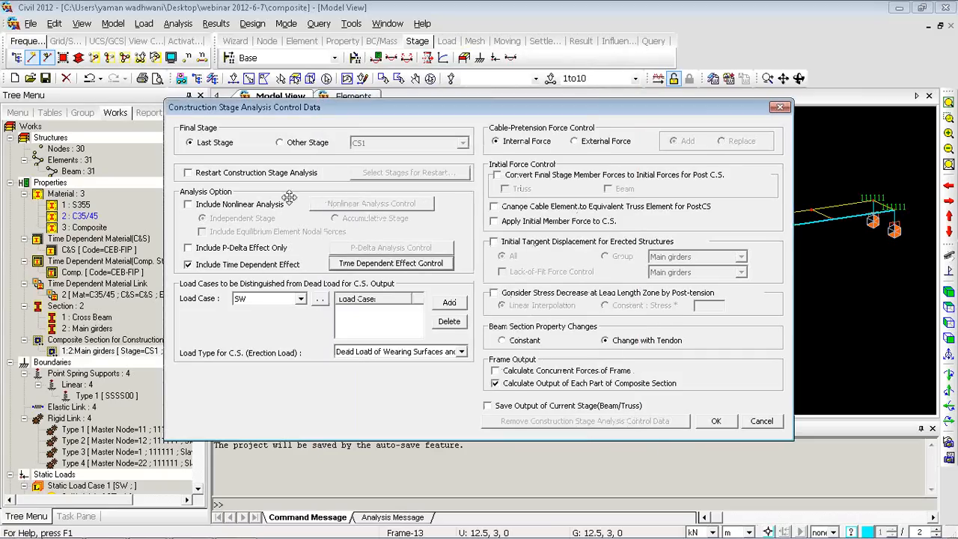
Add UDL to the load cases distinguished from dead load for construction stage output and accept the control data
click(297, 300)
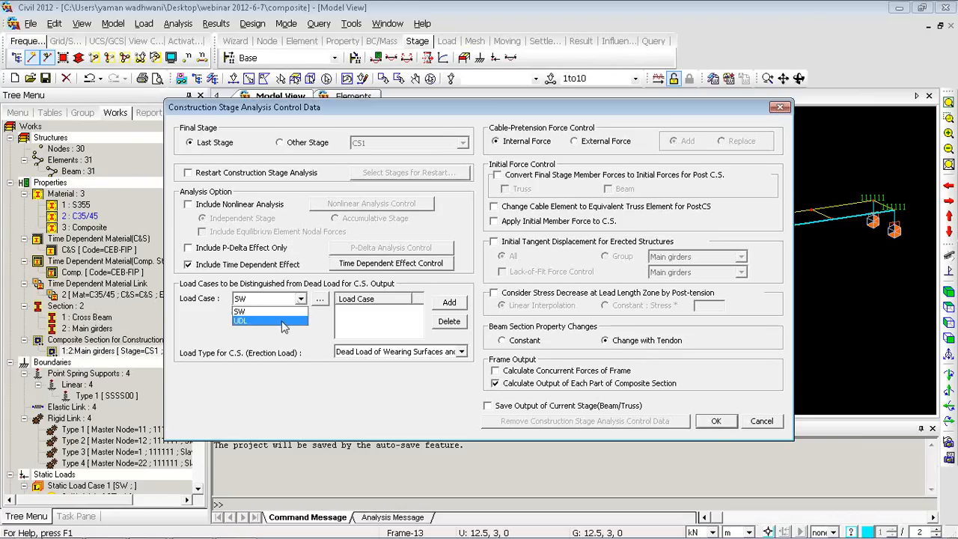
click(282, 321)
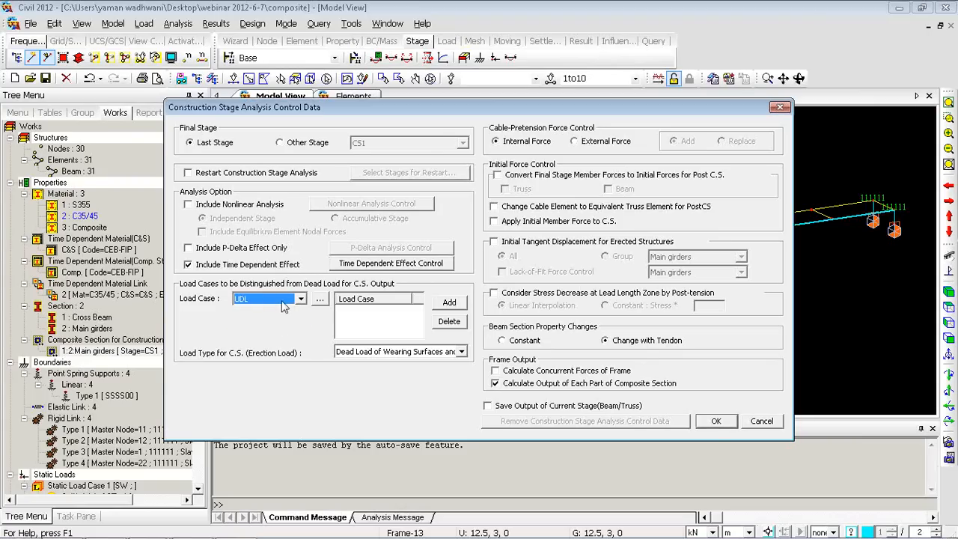
click(447, 304)
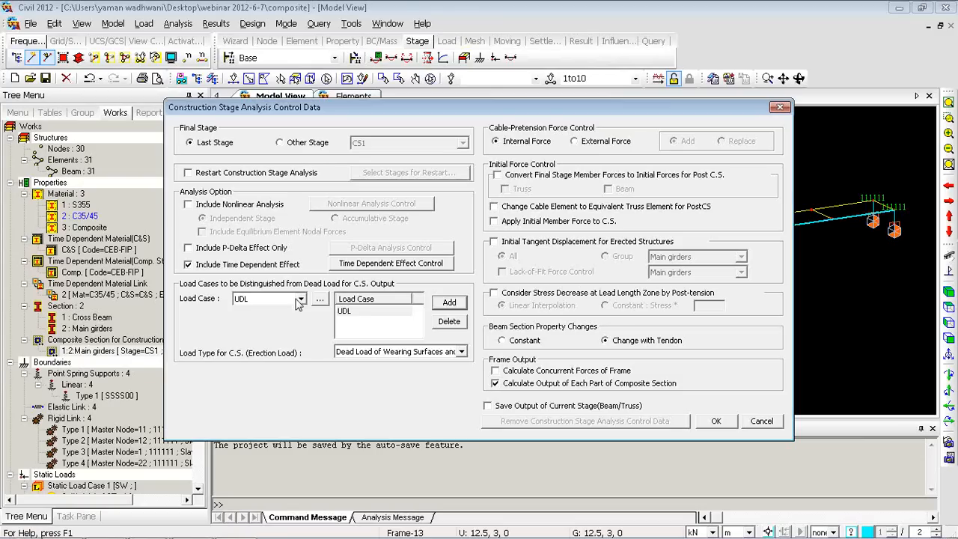
click(357, 319)
click(348, 314)
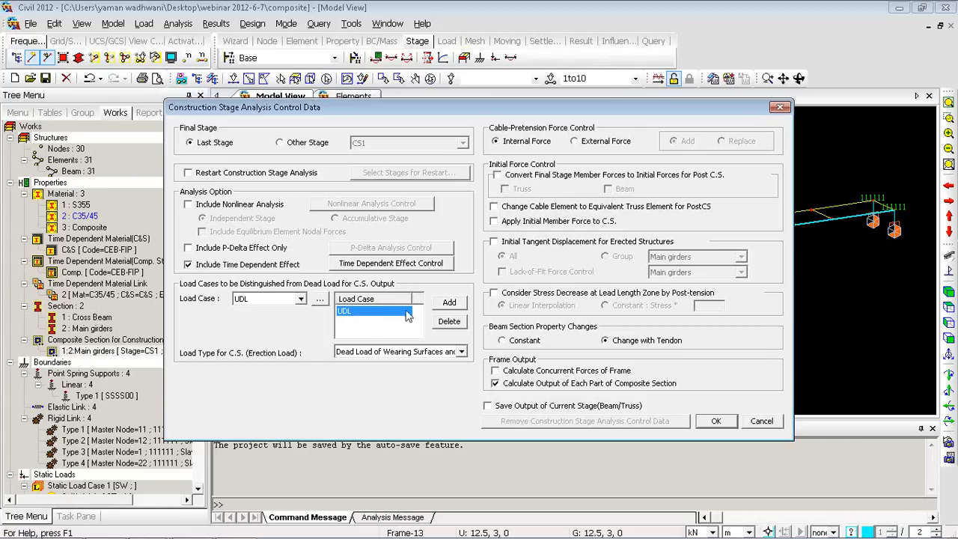
click(724, 423)
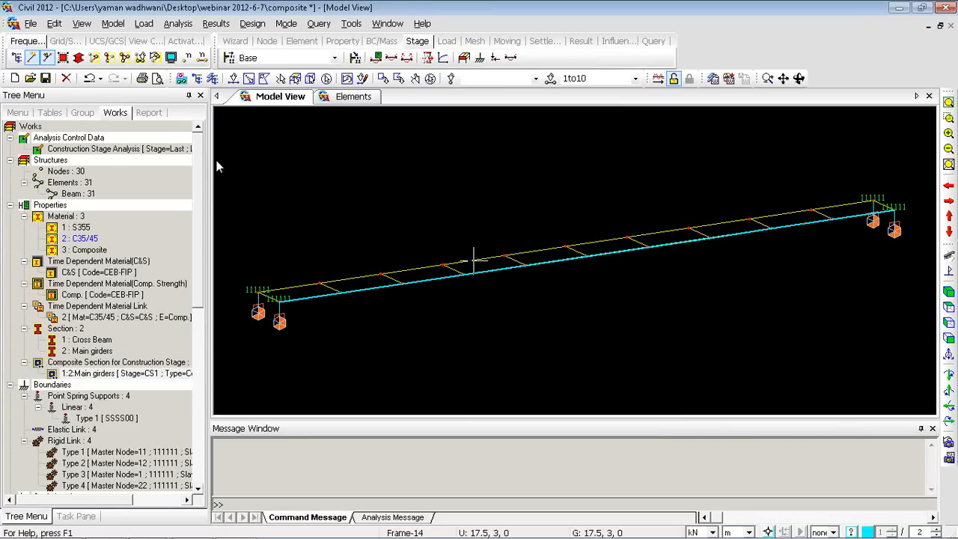
Accept the moving load analysis control data with 3 influence generating points per line element and perform the analysis
right_click(272, 130)
click(178, 23)
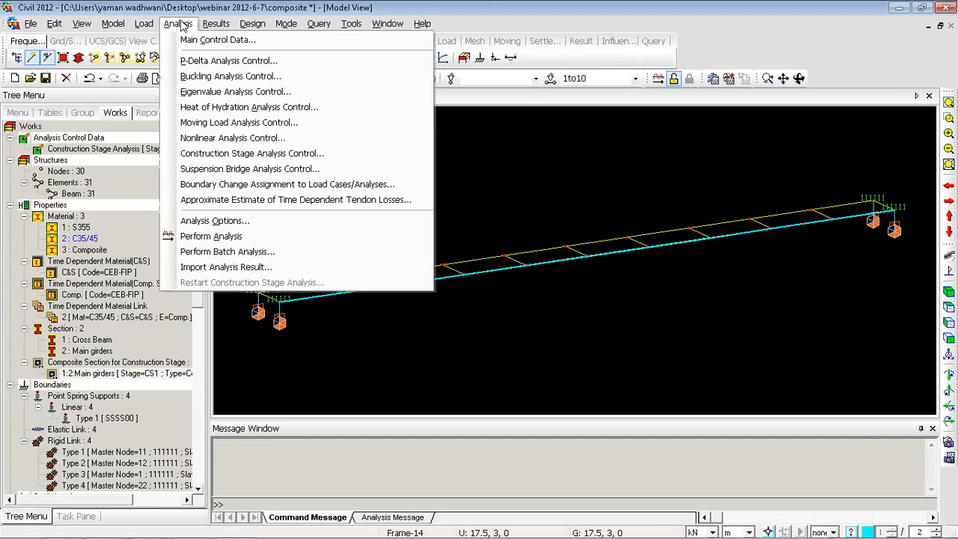
click(193, 123)
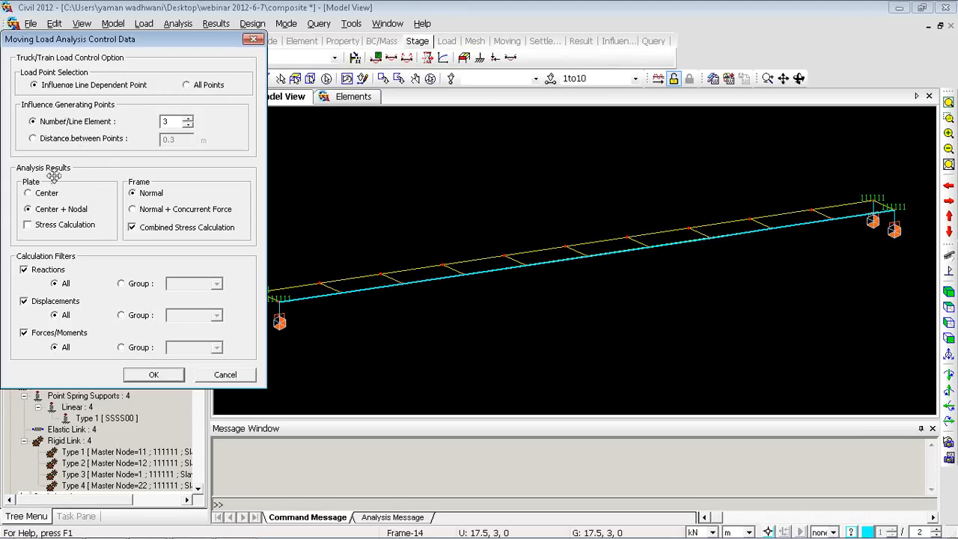
click(153, 375)
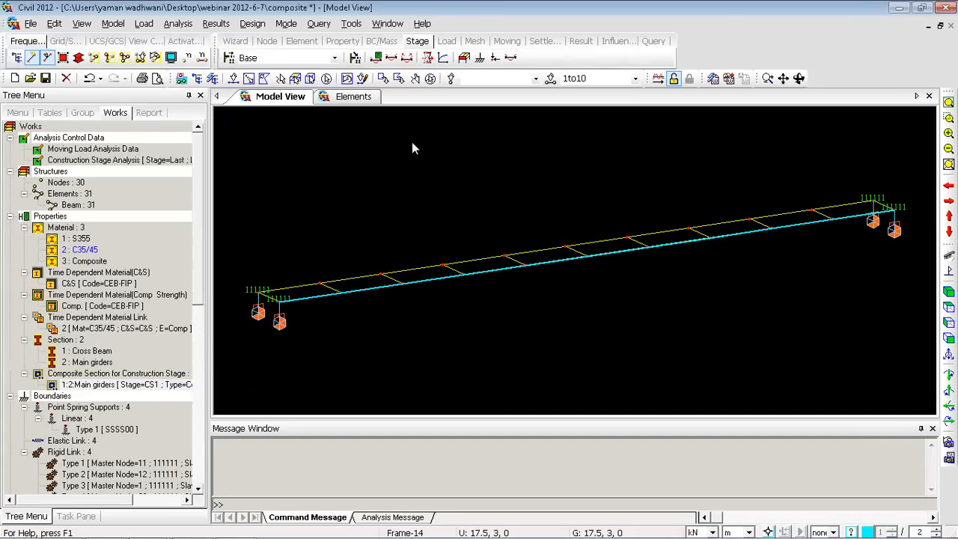
click(658, 79)
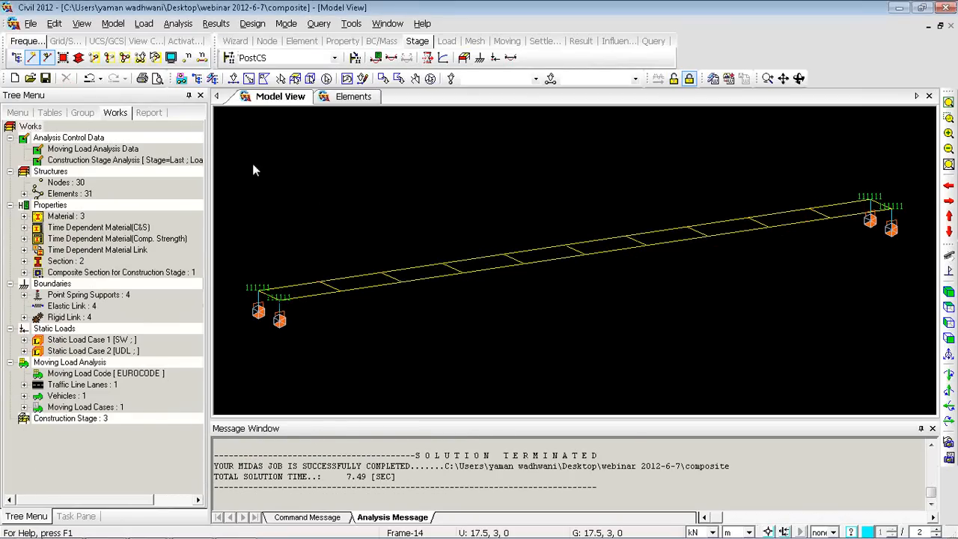
Auto-generate the steel design load combinations to Eurocode 0 with static and construction stage load cases (ST+CS)
click(216, 24)
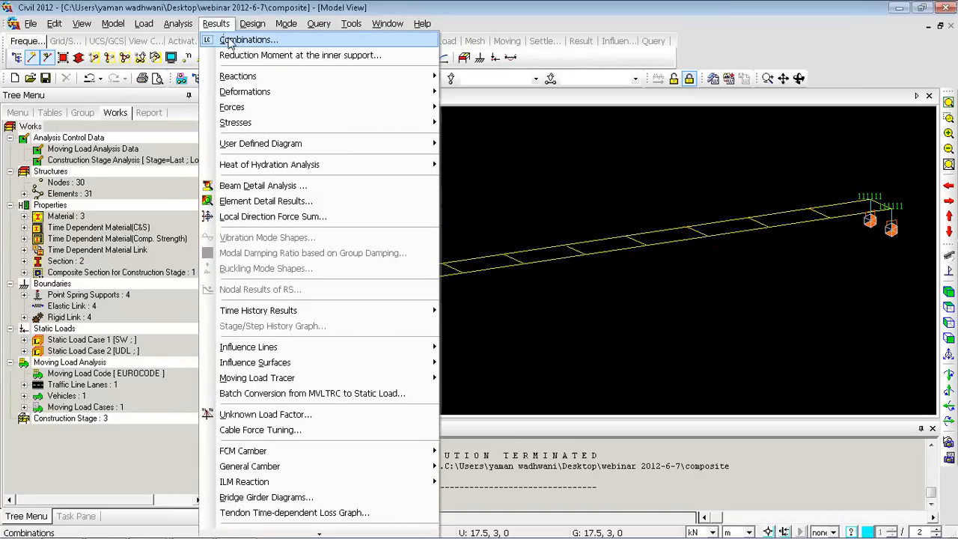
click(247, 40)
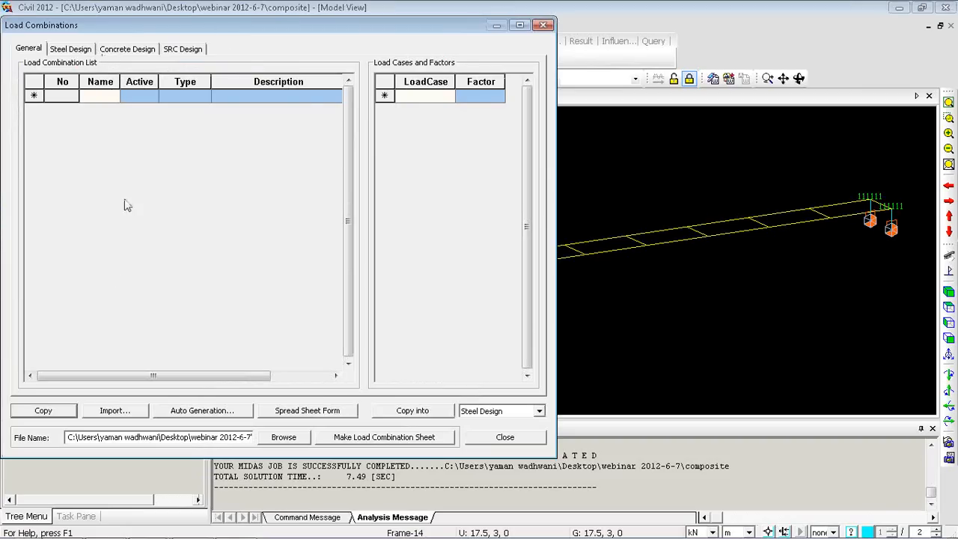
click(63, 49)
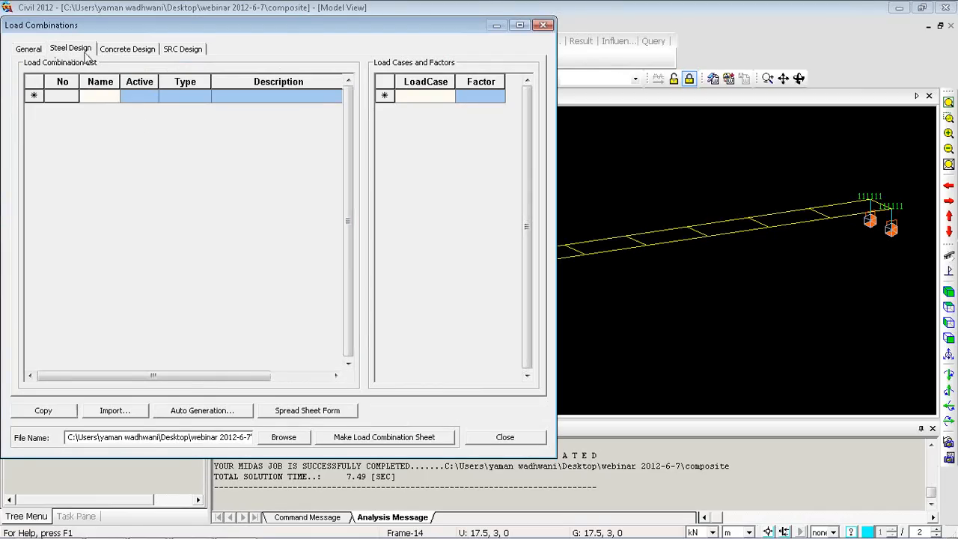
click(180, 413)
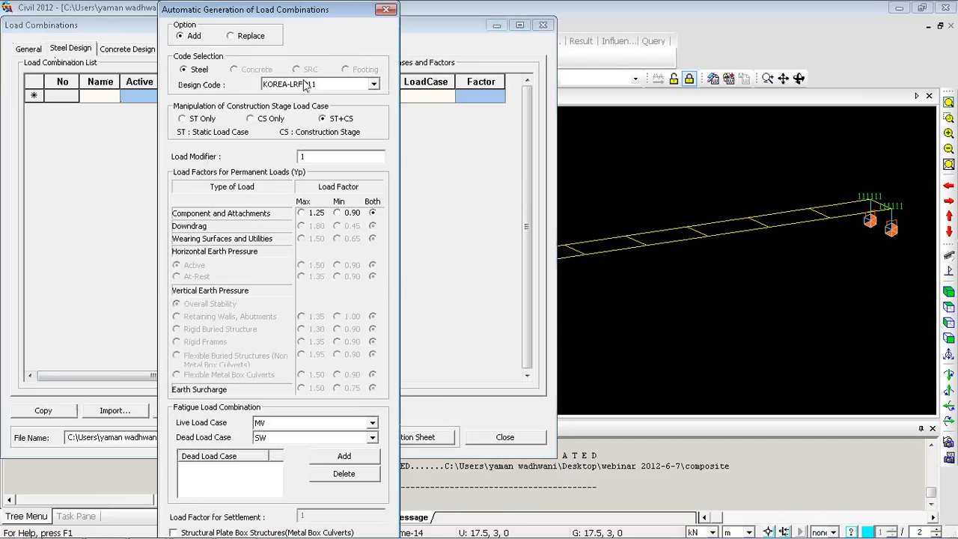
click(304, 85)
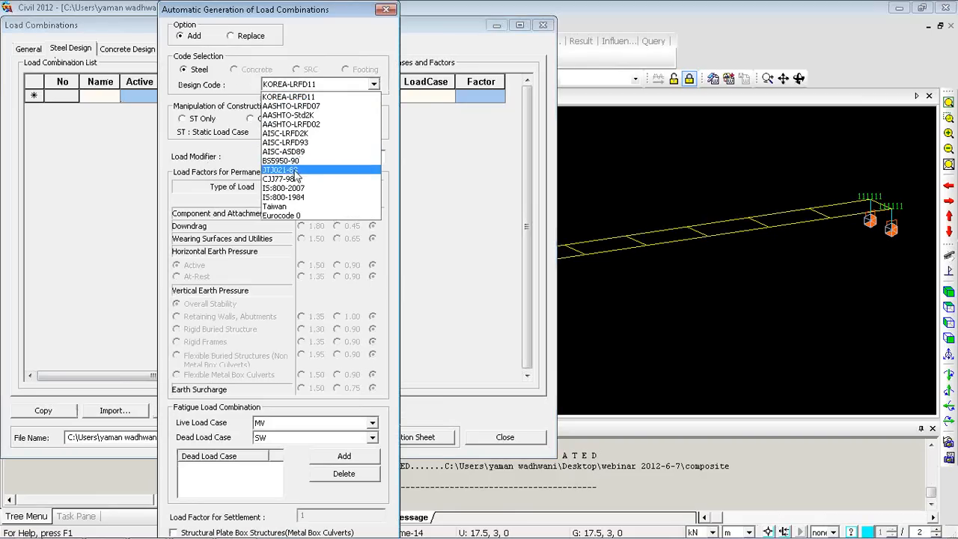
click(282, 214)
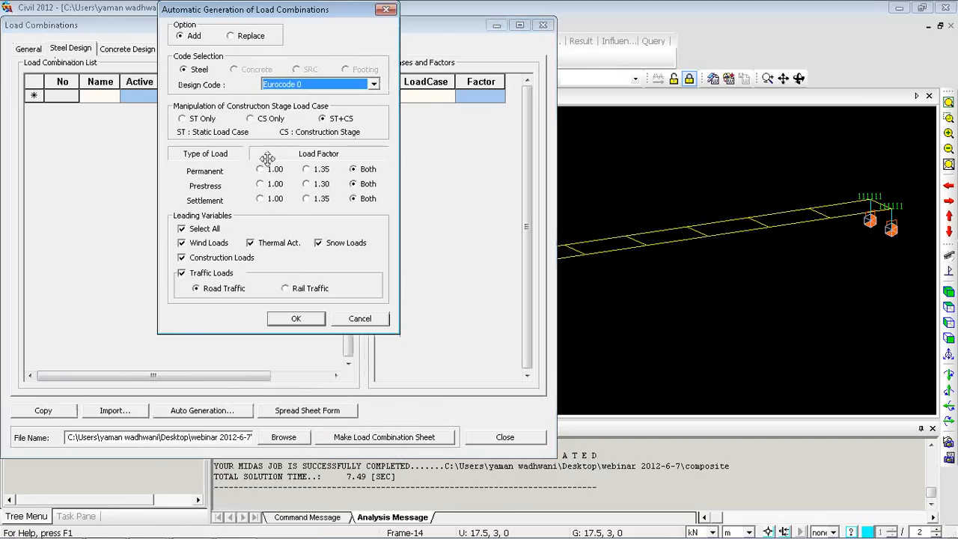
click(297, 319)
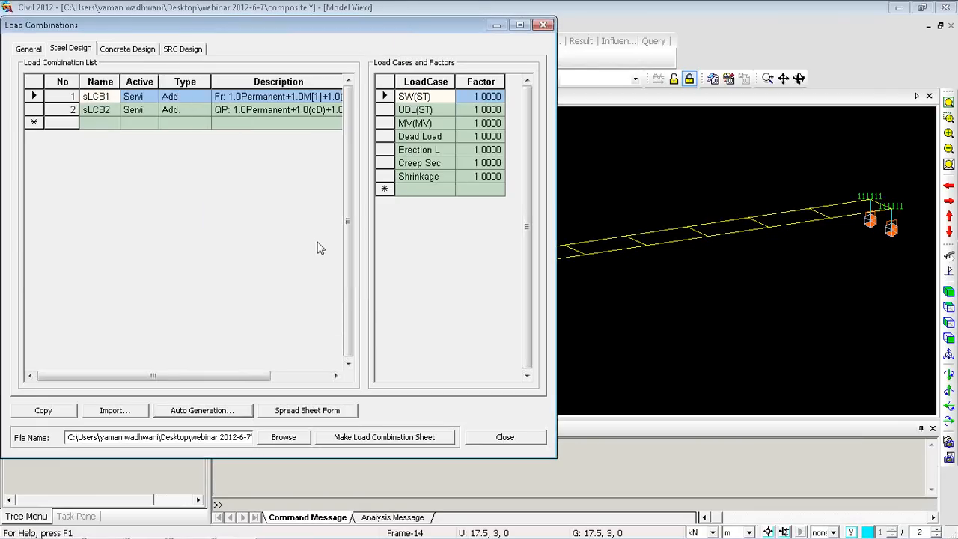
Compare the load cases and factors of the two generated steel design combinations
click(105, 111)
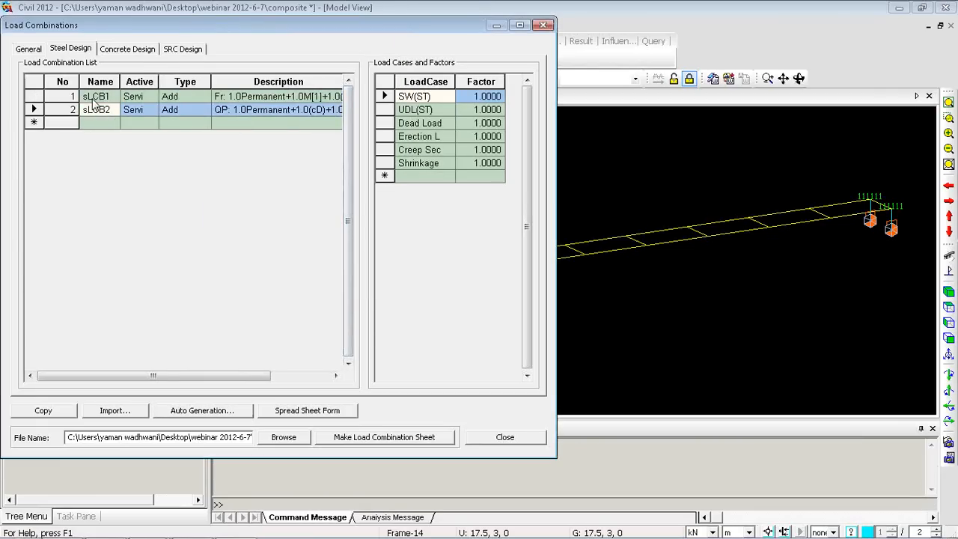
click(93, 100)
click(97, 111)
click(95, 99)
click(98, 111)
click(180, 97)
click(100, 112)
Set the first steel design combination, sLCB1, to Strength/Stress and close the load combinations
click(110, 98)
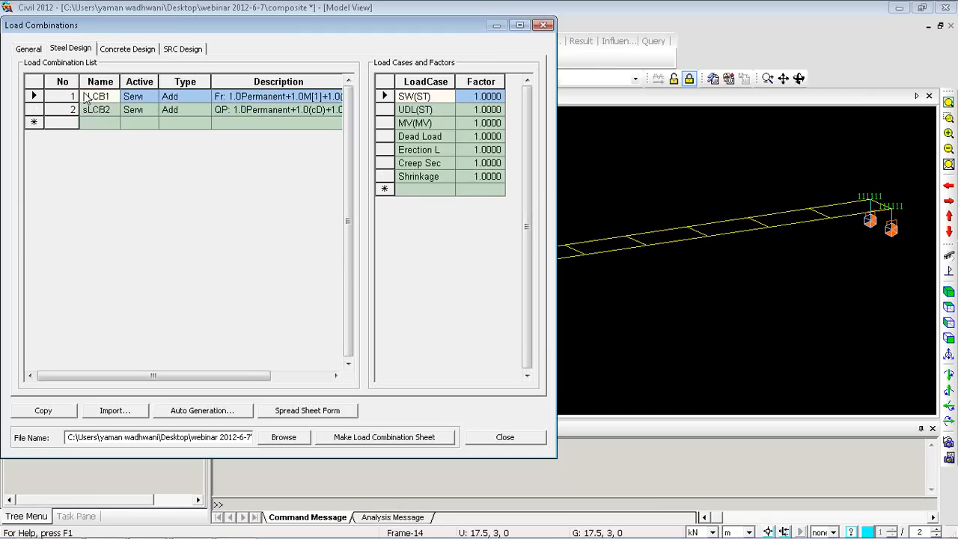
click(153, 98)
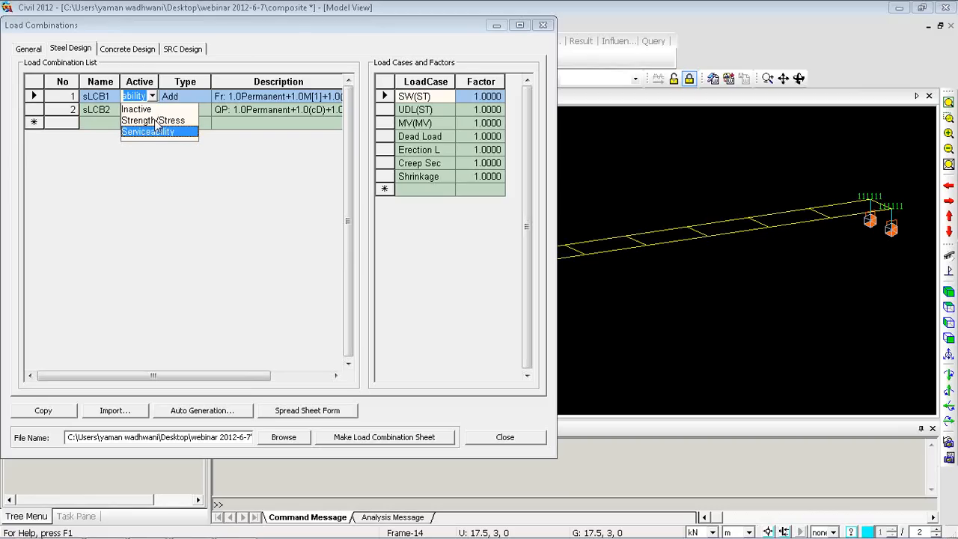
click(154, 121)
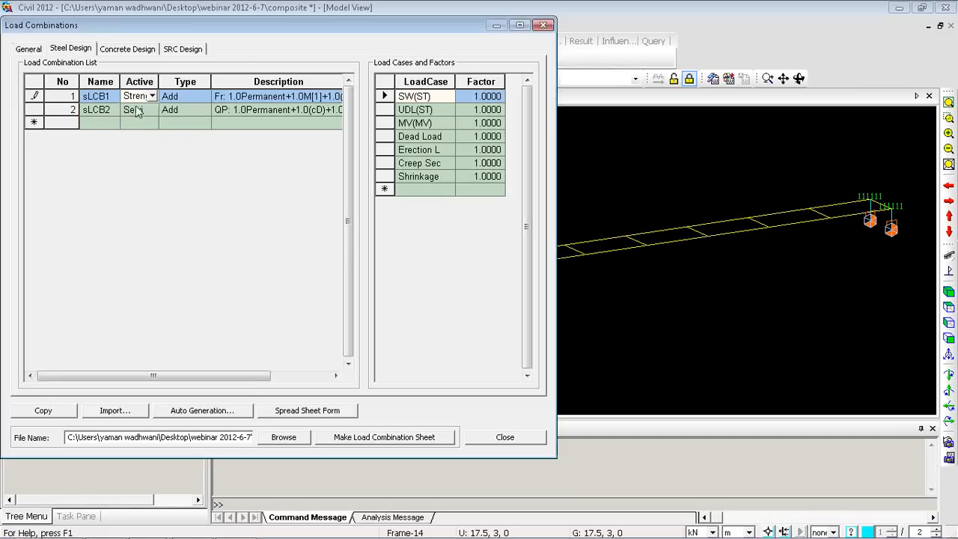
click(141, 123)
click(137, 96)
click(138, 110)
click(136, 126)
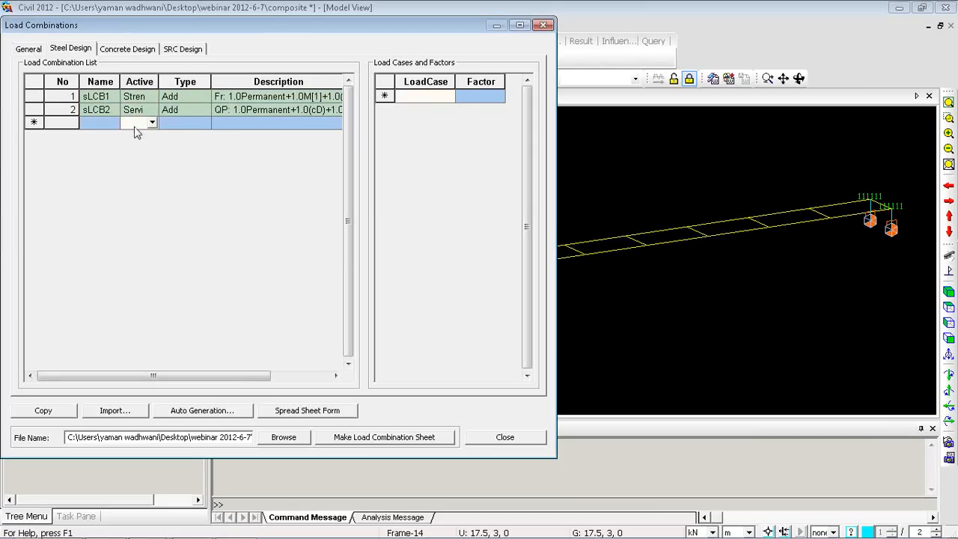
click(506, 439)
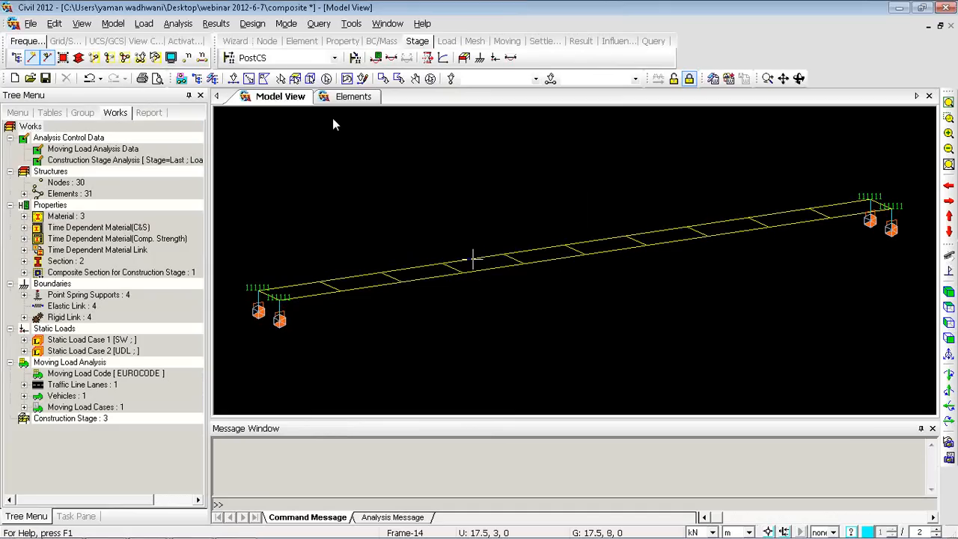
Switch the model to preprocessing mode and back to post-processing mode
right_click(327, 116)
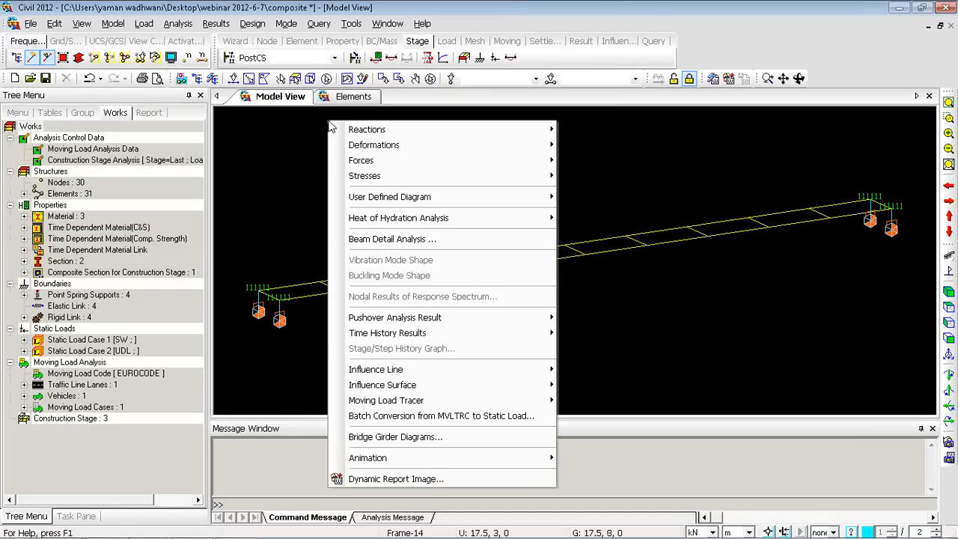
click(298, 117)
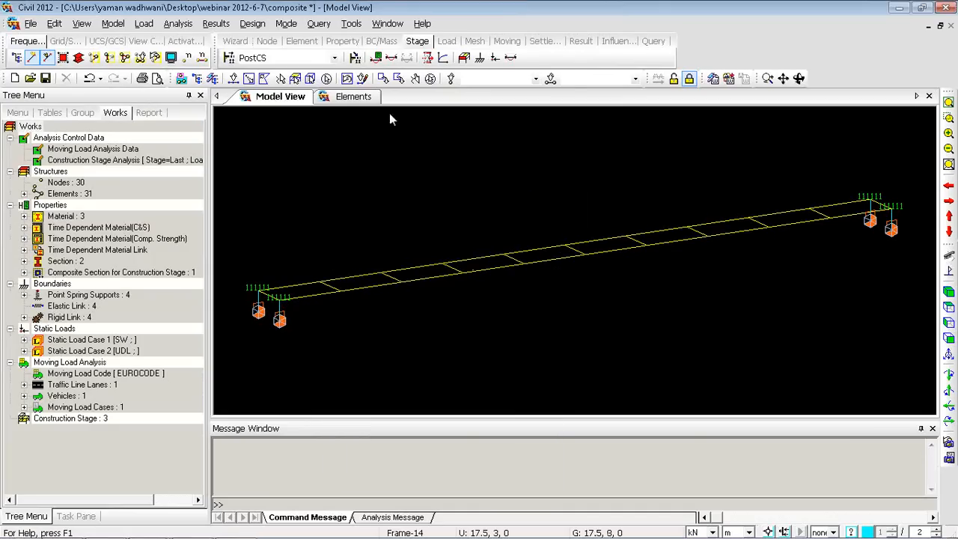
click(673, 79)
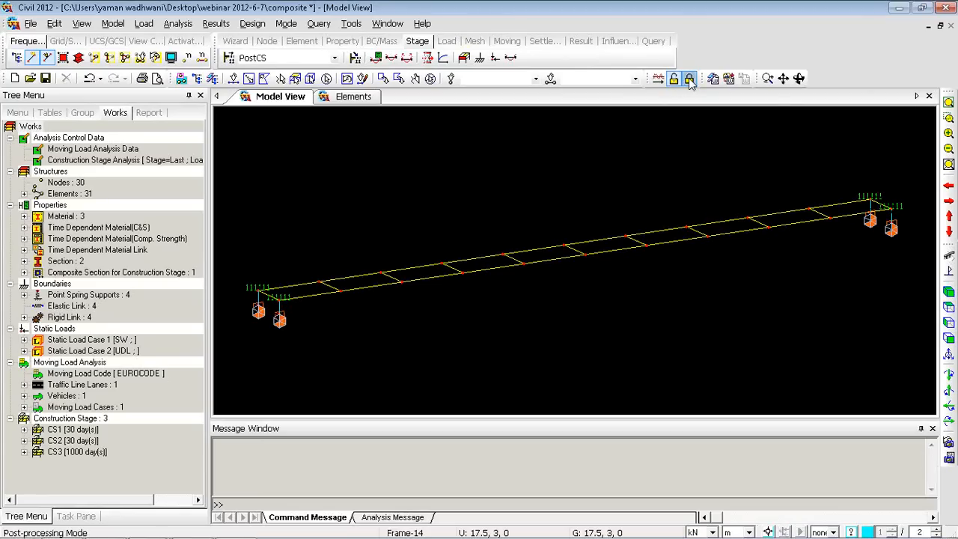
click(690, 80)
Display the FXYZ reaction forces with values for the self-weight case ST: SW and view the bridge from the front
click(215, 23)
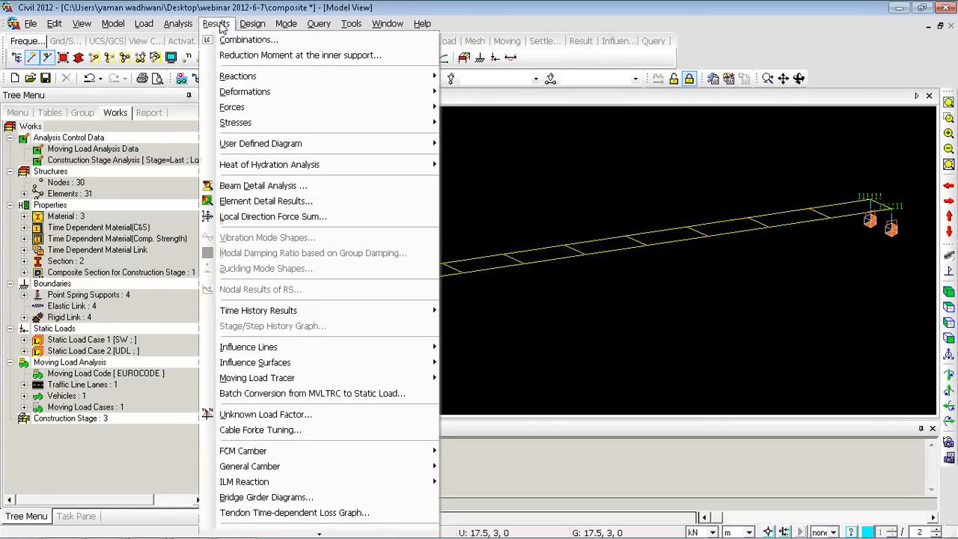
mouse_move(318, 79)
click(514, 75)
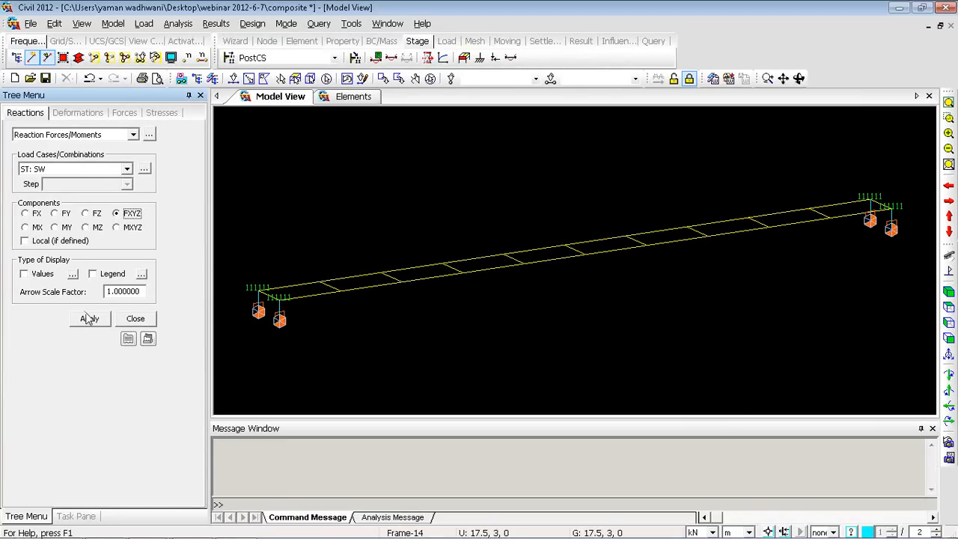
click(24, 274)
click(89, 318)
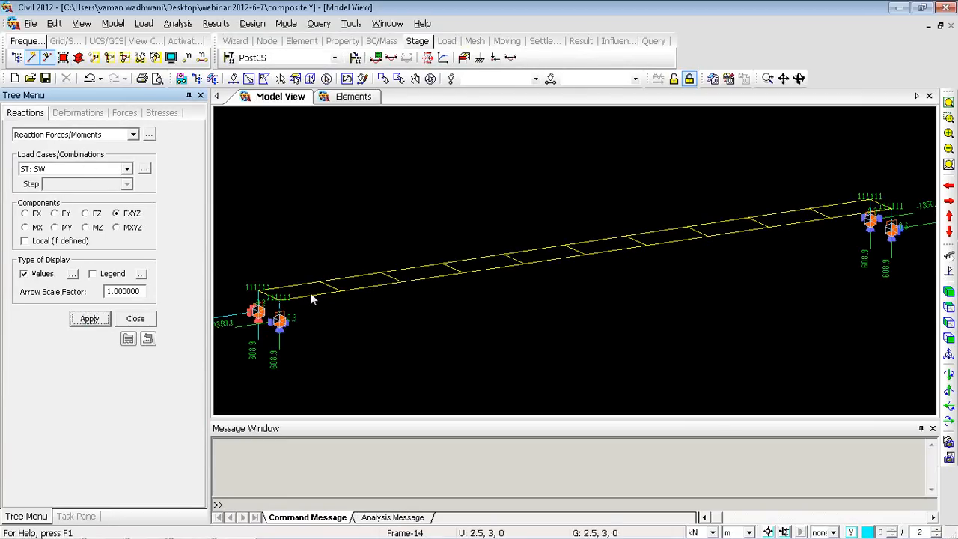
click(949, 338)
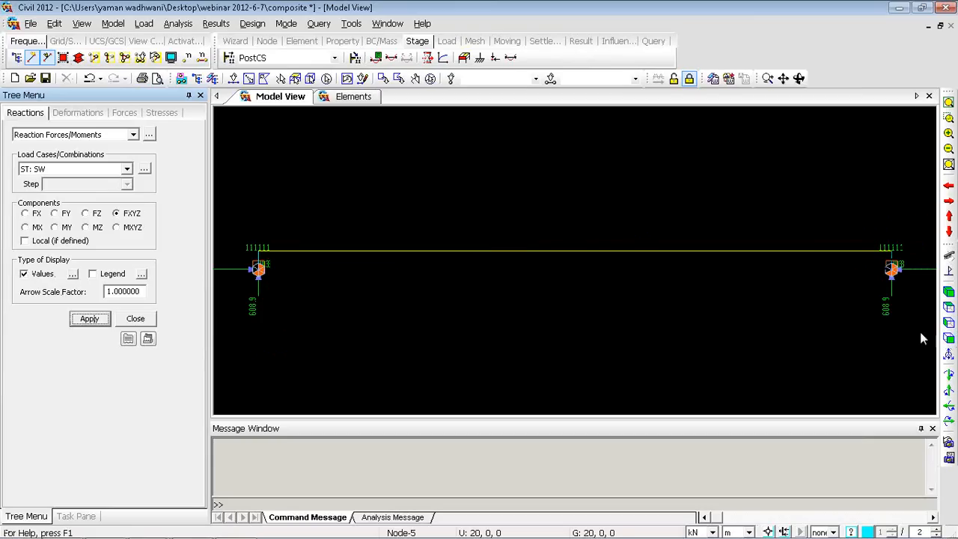
click(480, 298)
scroll(479, 297, down, 1)
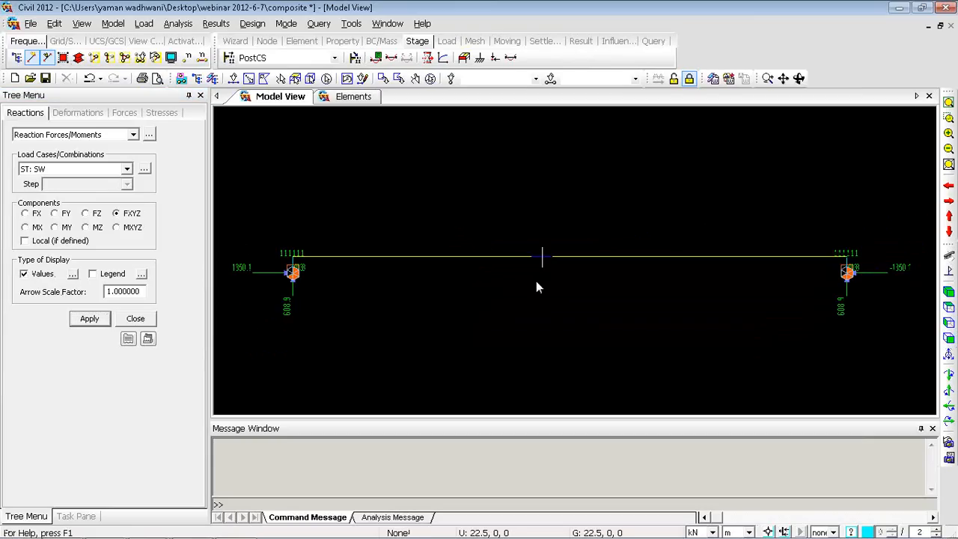
Display the DXYZ deformed shape with values and legend for ST: SW, and show it for construction stage CS1
click(91, 117)
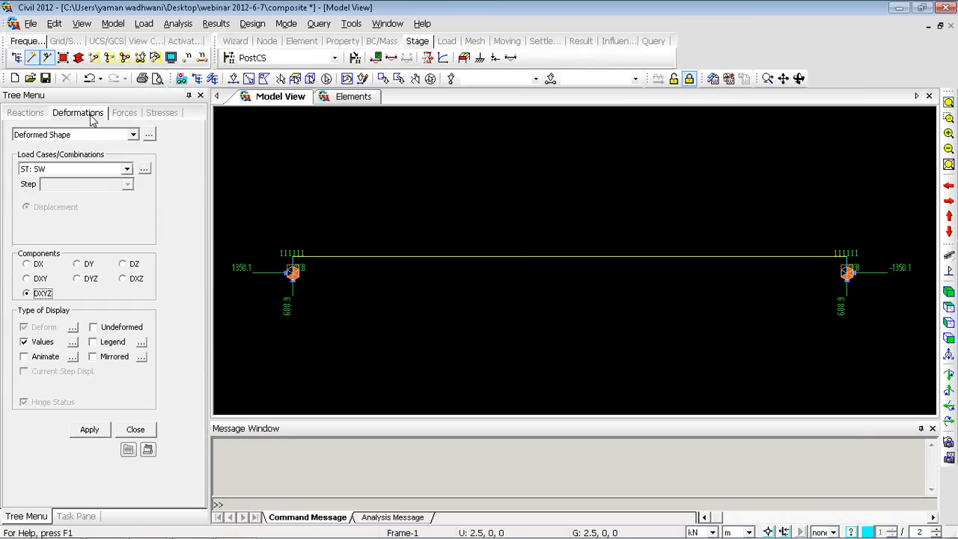
click(93, 429)
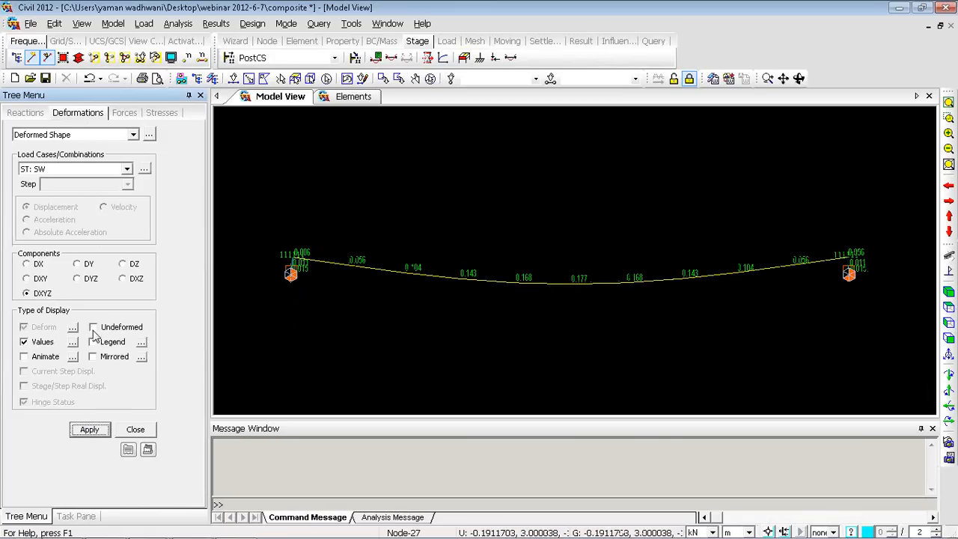
click(92, 341)
click(91, 429)
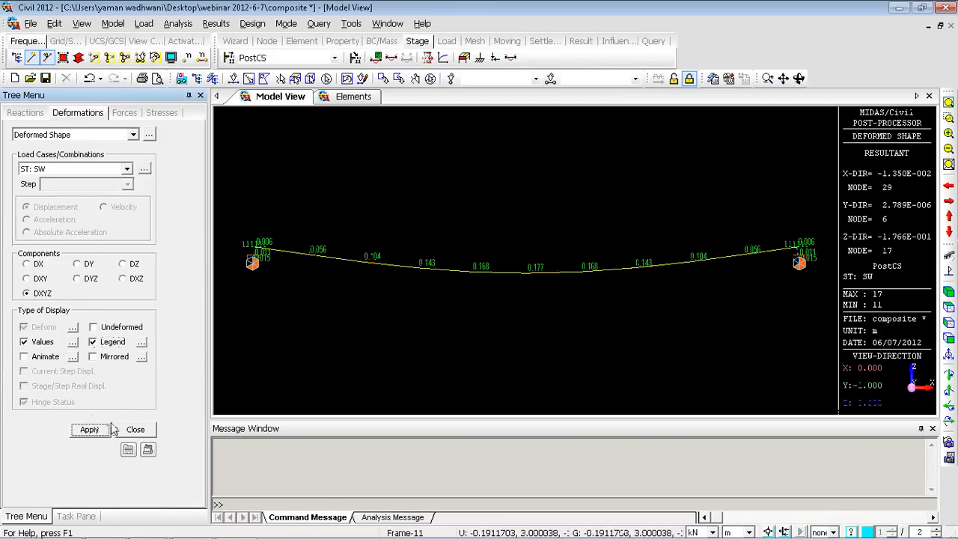
click(274, 59)
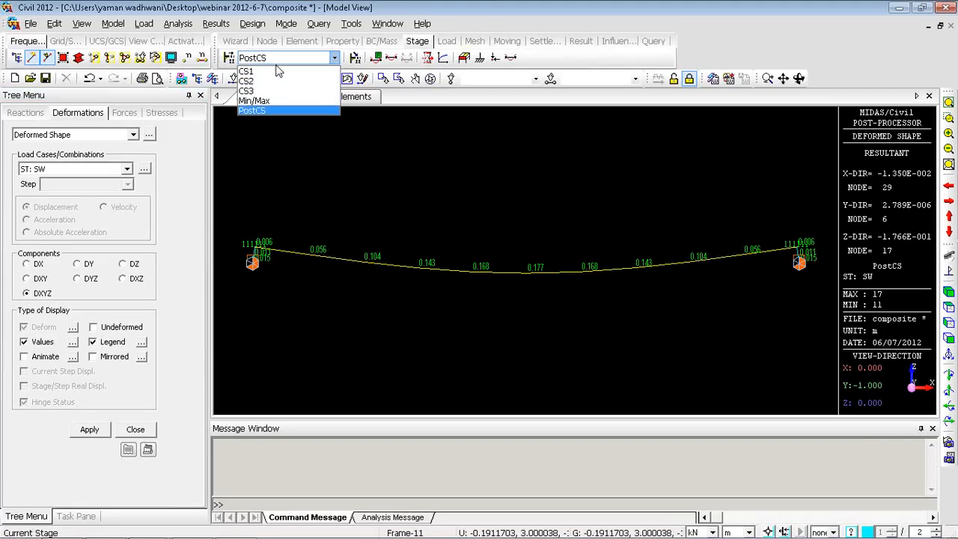
click(267, 71)
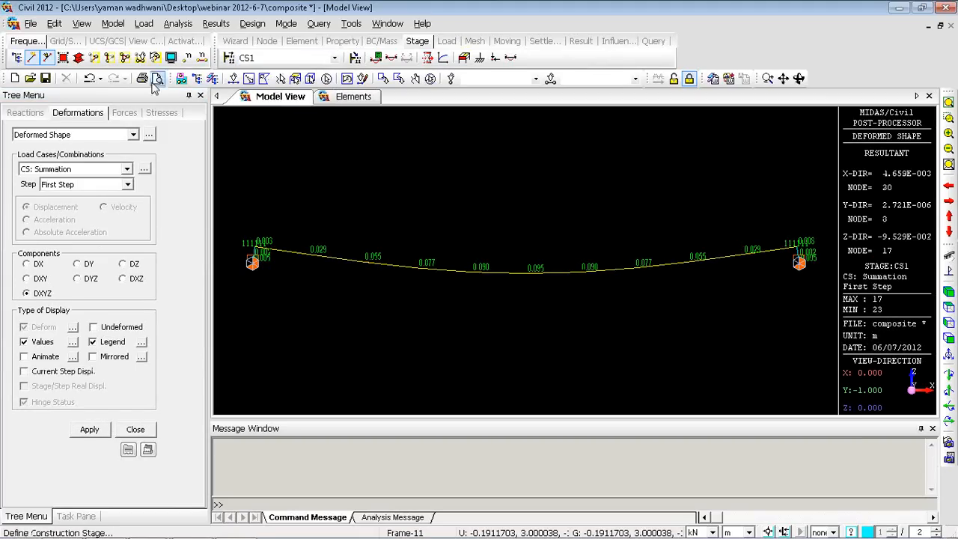
Choose beam diagrams as the force result and select the CS: Dead Load case for stage CS1
click(128, 112)
click(117, 135)
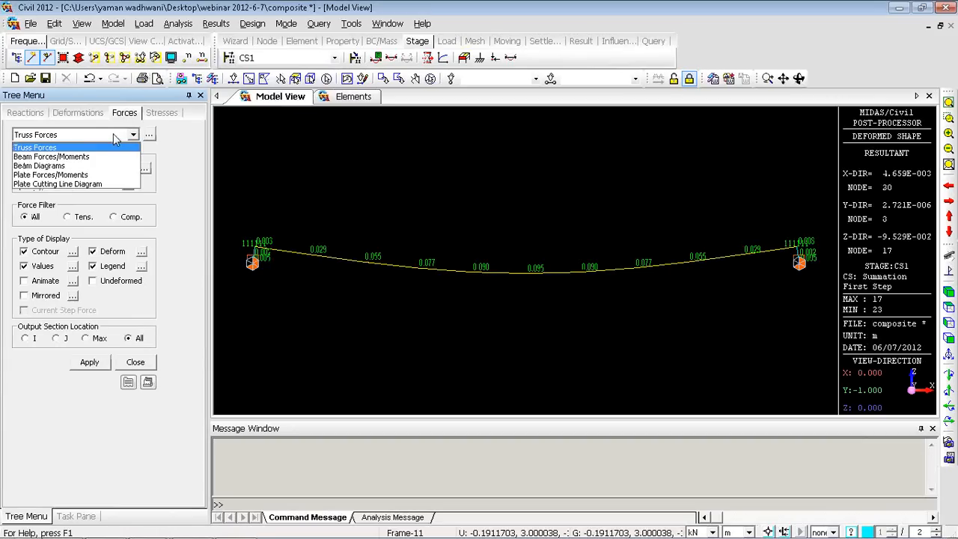
click(79, 164)
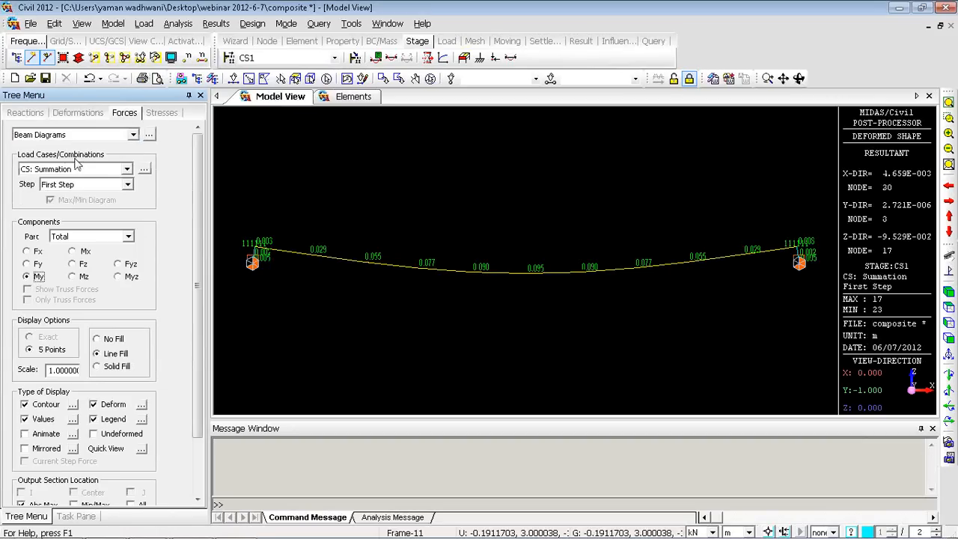
click(127, 169)
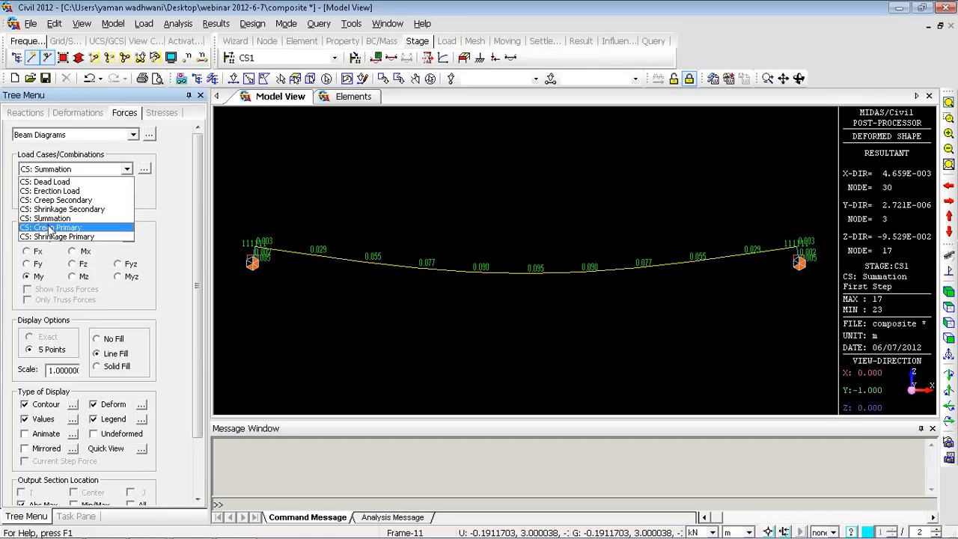
click(47, 218)
click(54, 170)
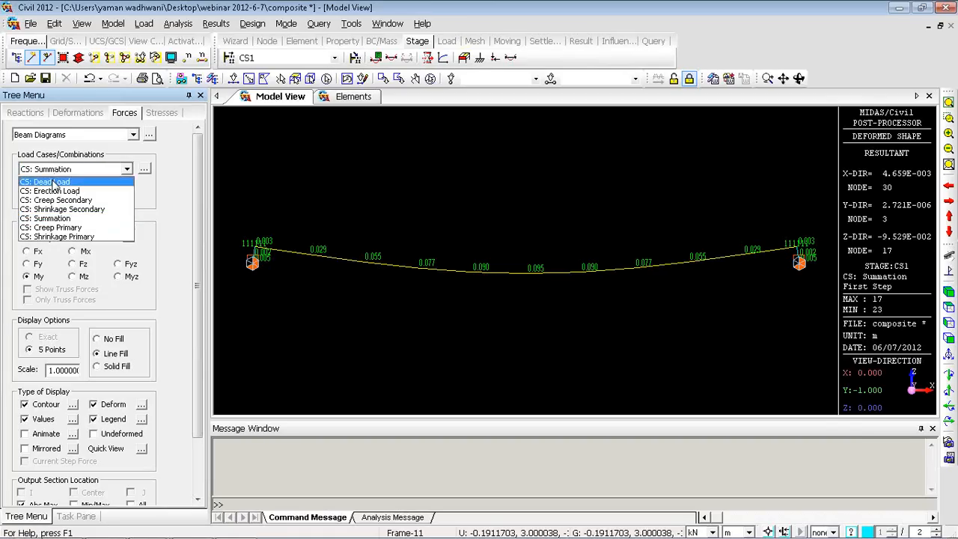
click(52, 220)
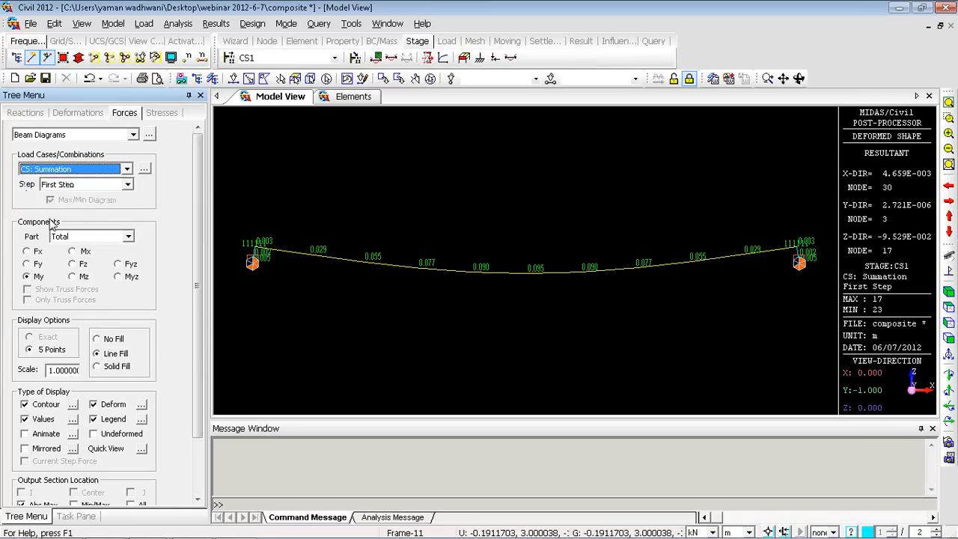
click(57, 171)
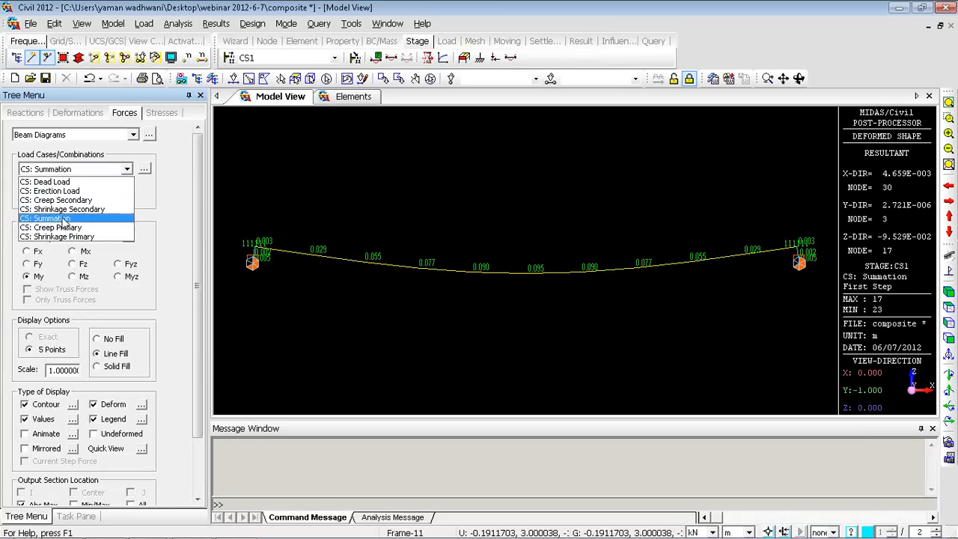
click(56, 182)
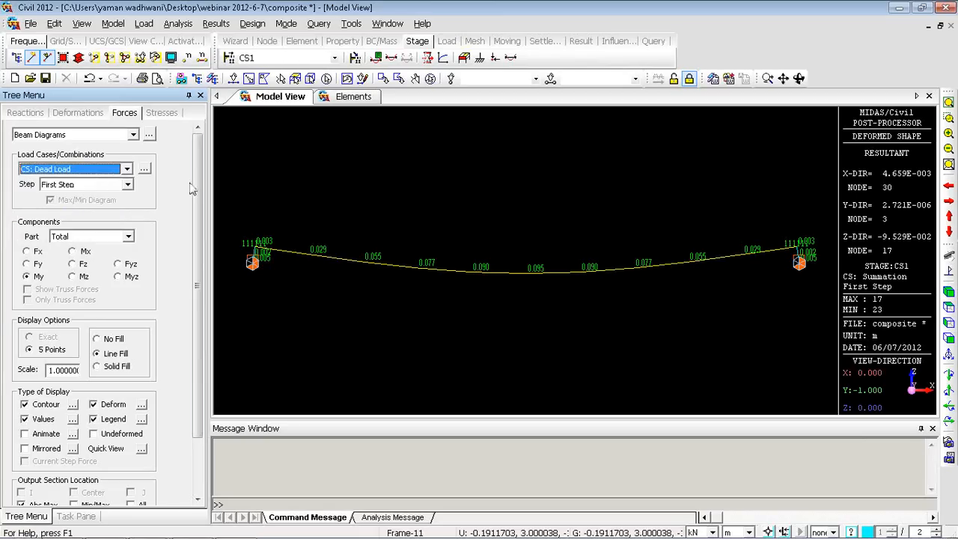
Plot the My beam diagram of section Part 1 under the construction stage dead load
click(122, 237)
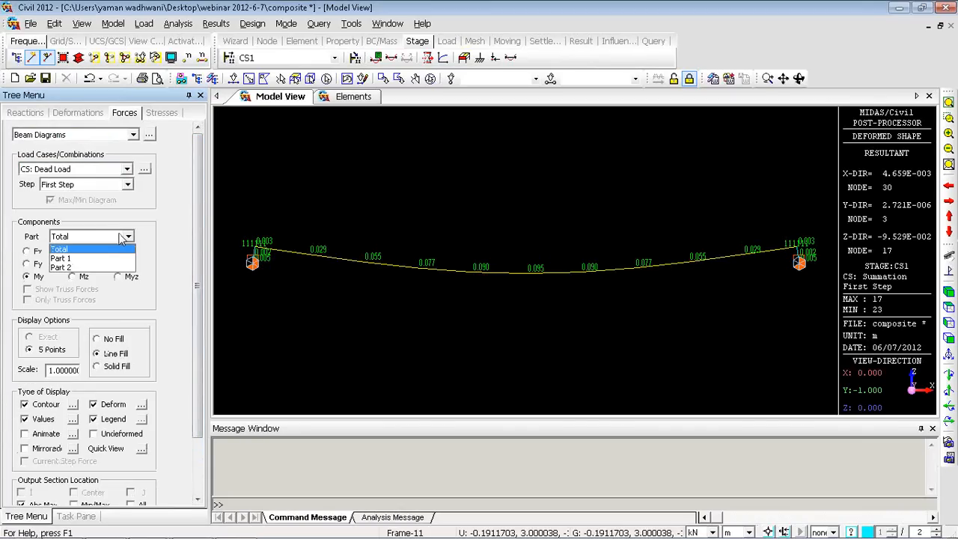
click(78, 250)
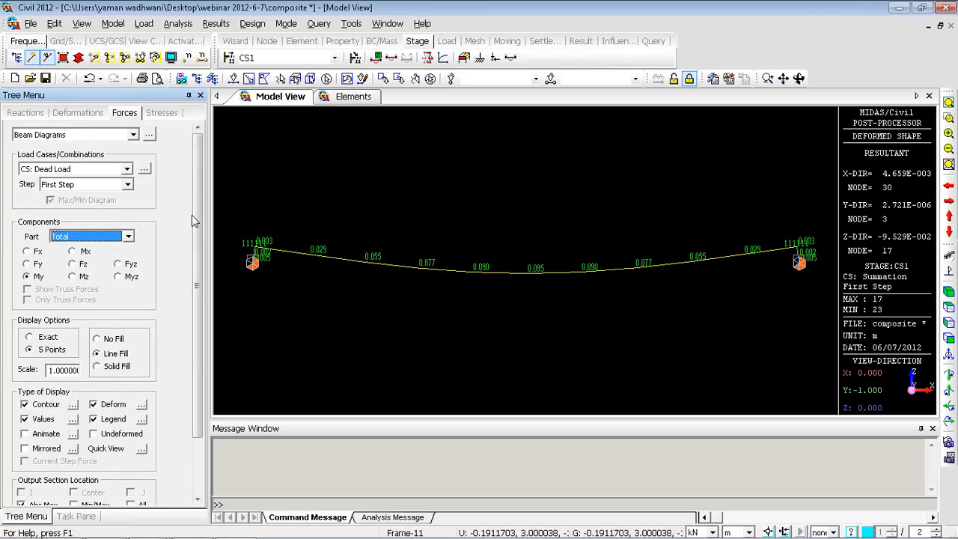
drag(197, 217, 172, 212)
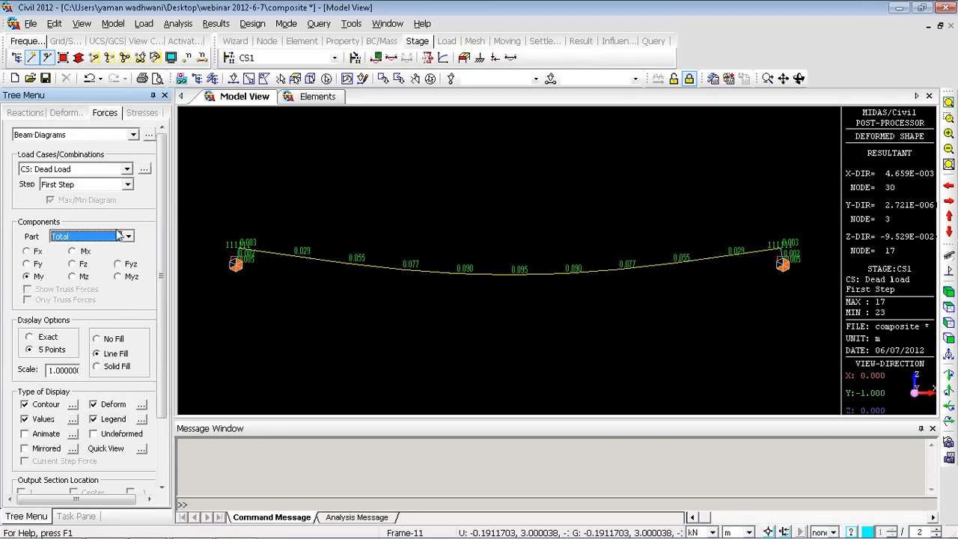
click(114, 237)
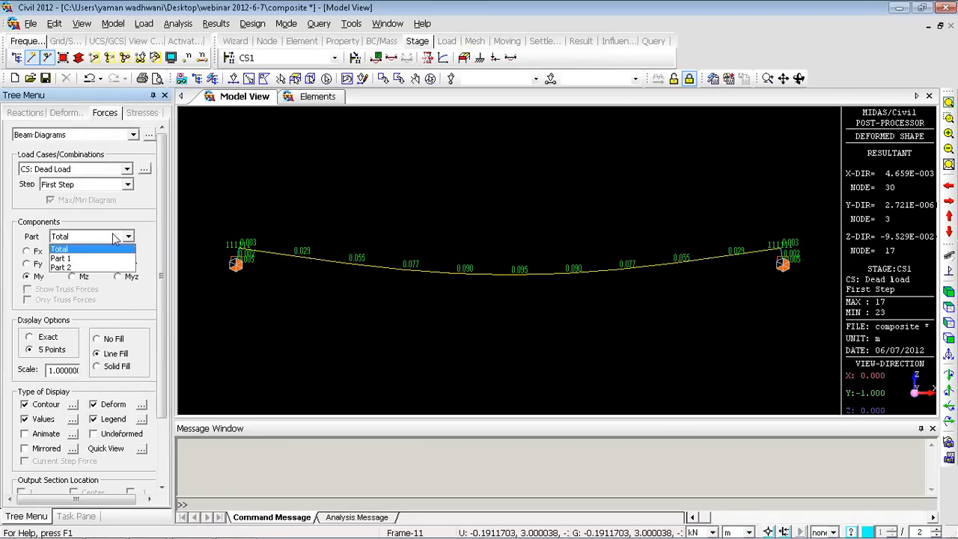
click(72, 258)
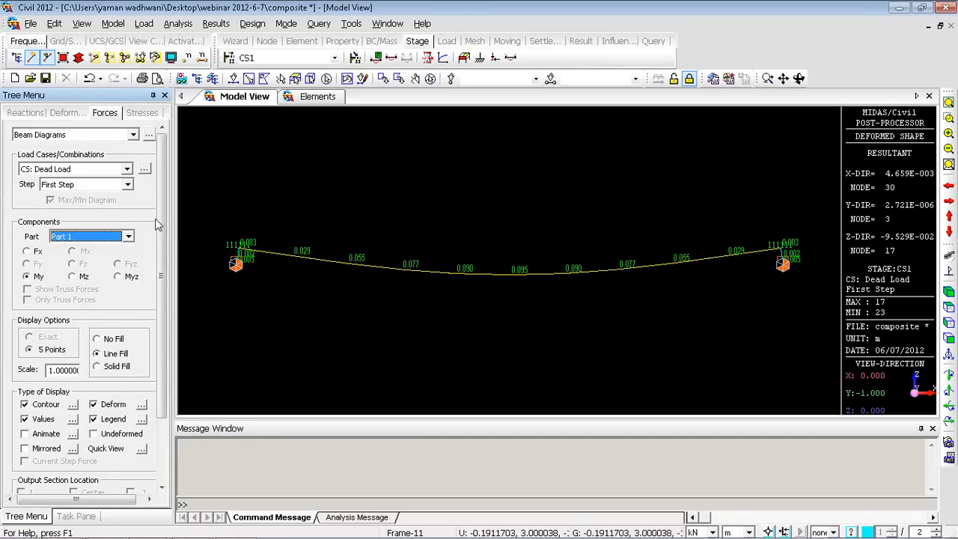
drag(160, 225, 151, 336)
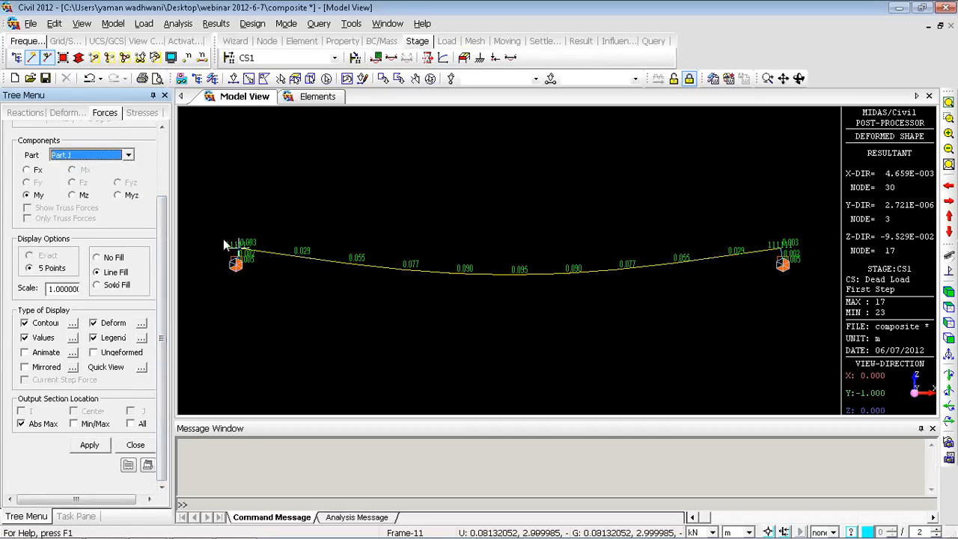
click(91, 445)
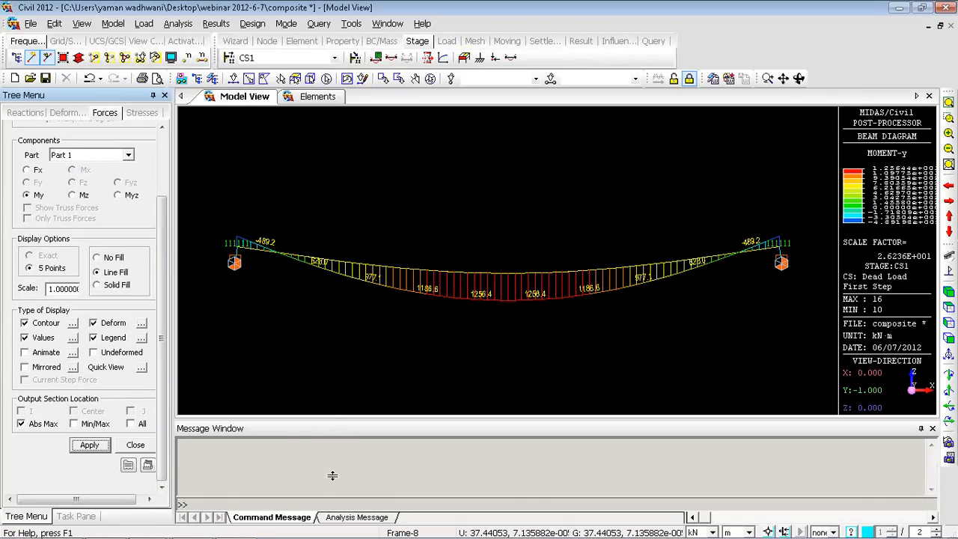
Shrink the message window and switch the Part 1 moment diagram to construction stages CS2 and CS3
drag(333, 475, 332, 477)
click(265, 58)
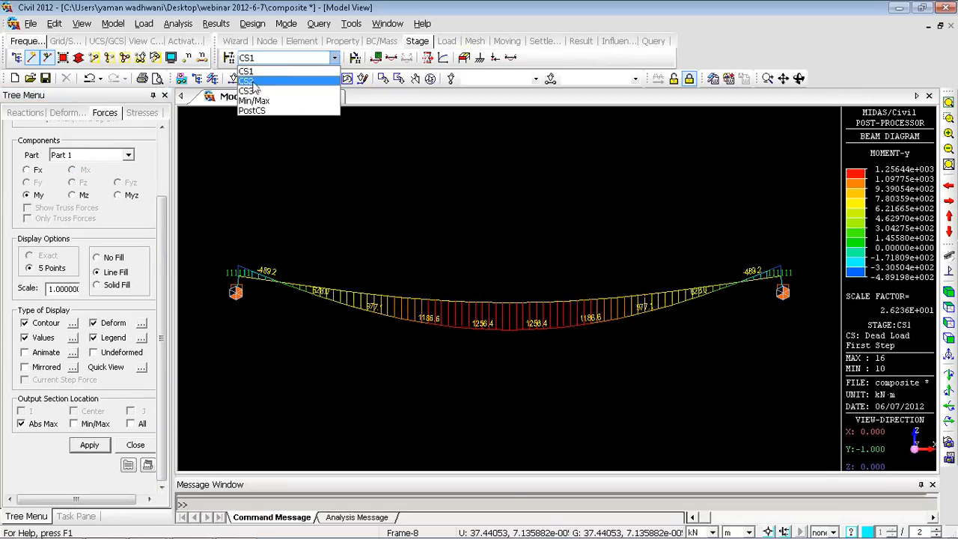
click(252, 80)
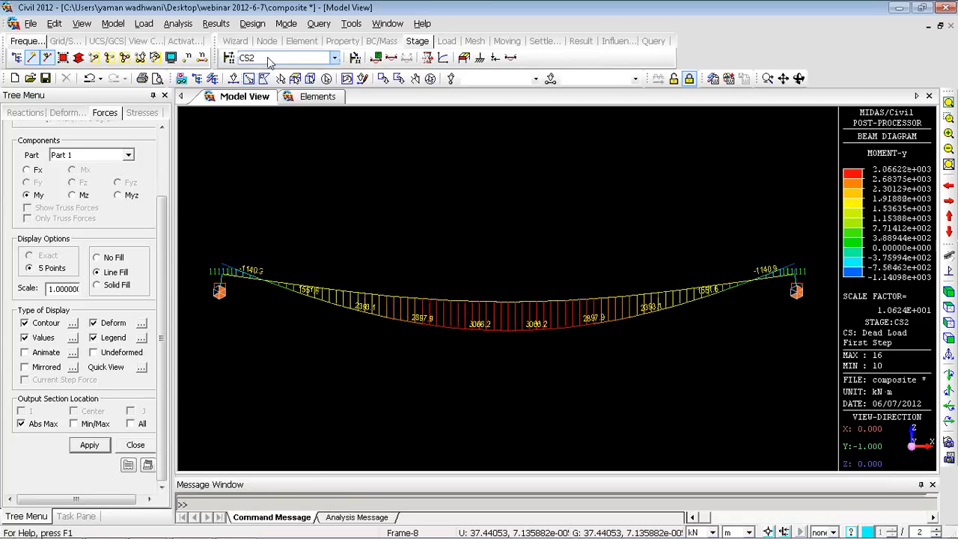
click(268, 57)
click(262, 89)
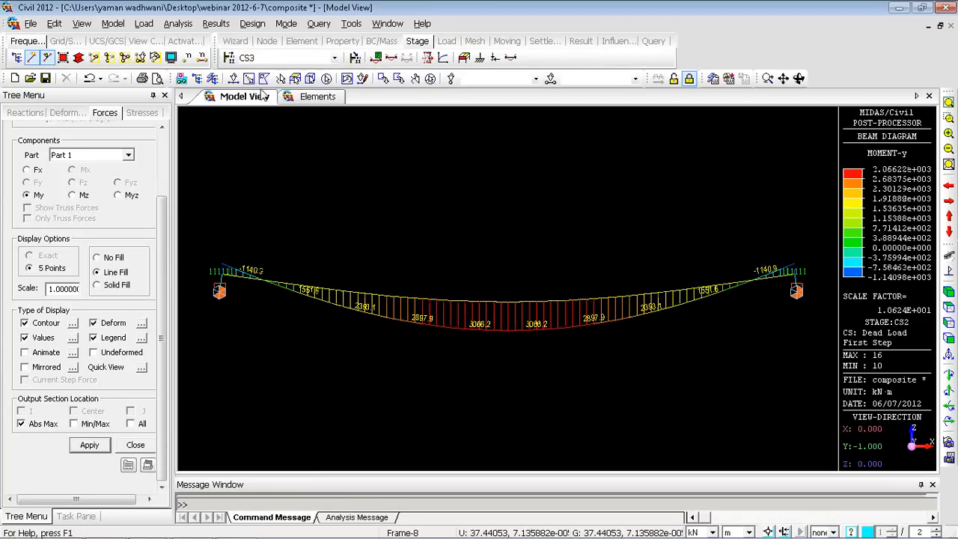
Compare the Part 1 dead load moment diagram between construction stages CS2 and CS1, ending on CS2
click(266, 58)
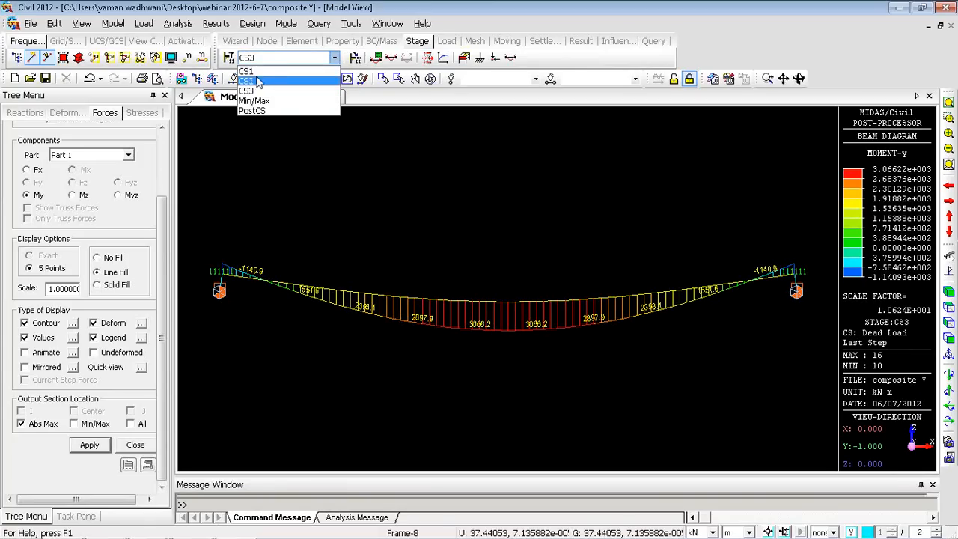
click(257, 81)
click(266, 57)
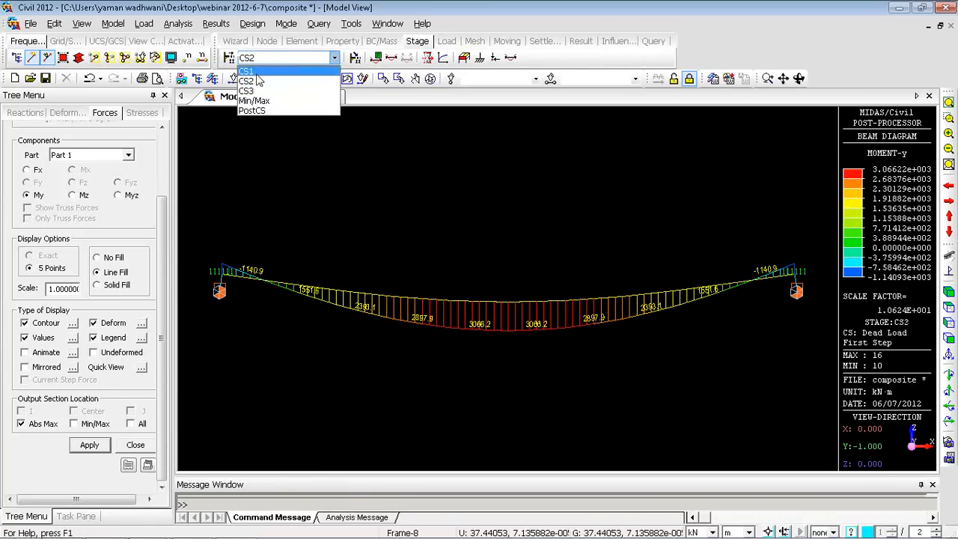
click(255, 71)
click(270, 59)
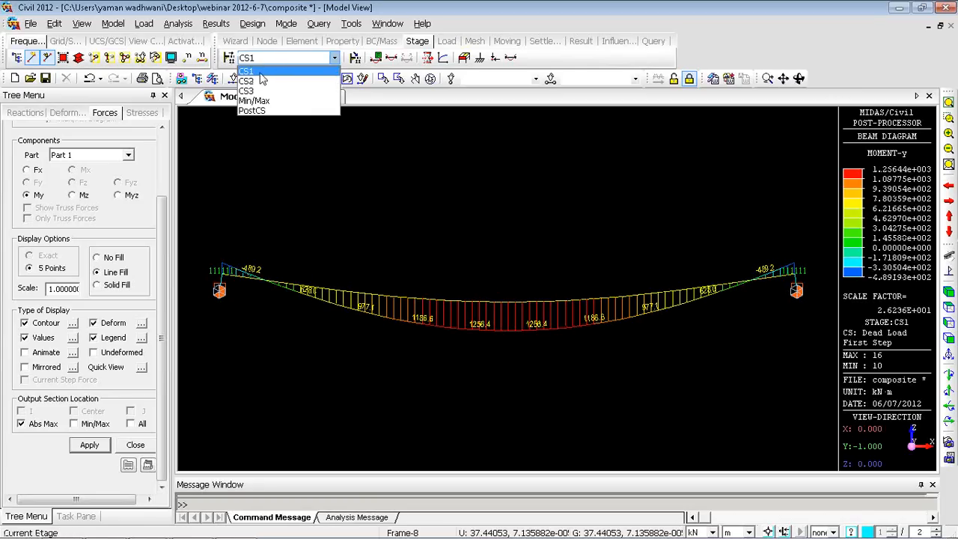
click(257, 82)
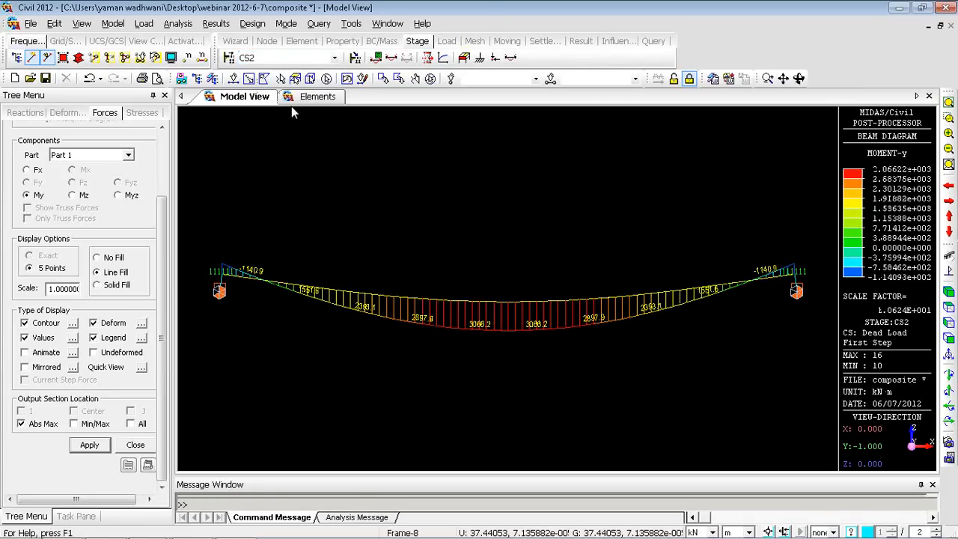
Select the CS: Erection Load case and show its Part 1 My diagram for stages CS1 and CS2
scroll(118, 163, up, 3)
click(121, 169)
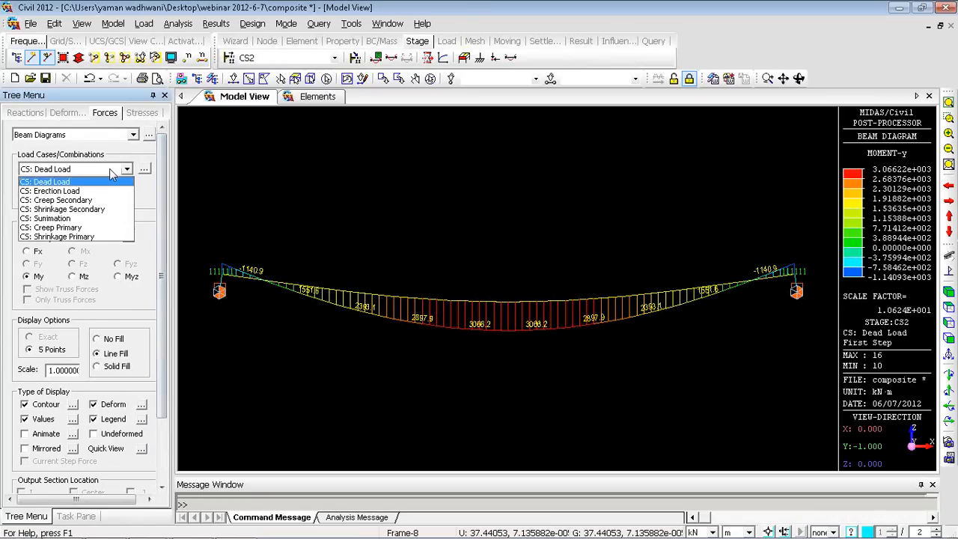
click(86, 189)
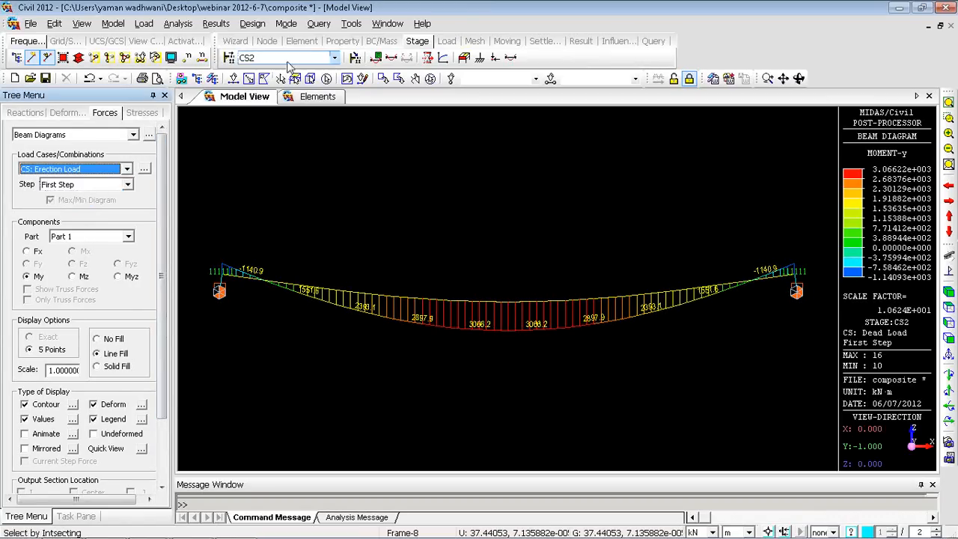
click(285, 57)
click(258, 71)
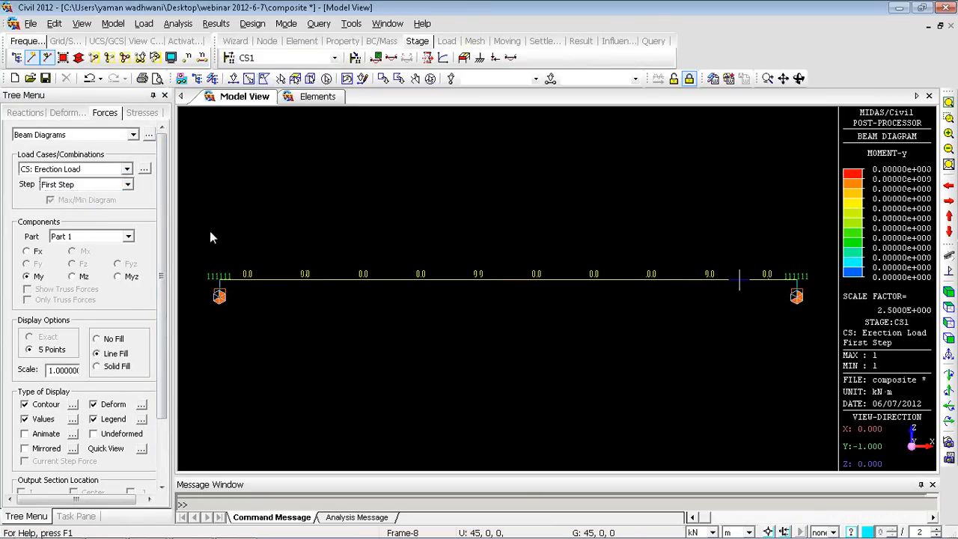
click(278, 57)
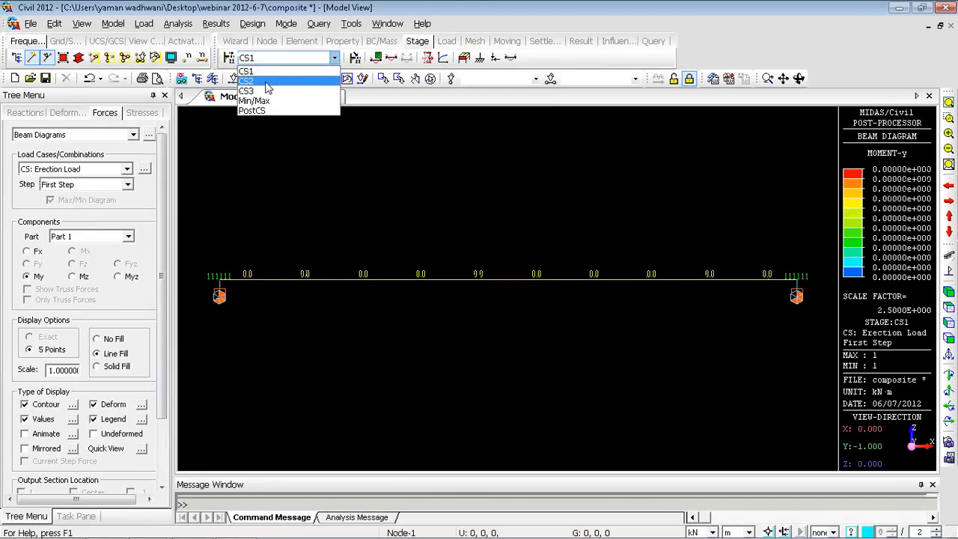
click(266, 82)
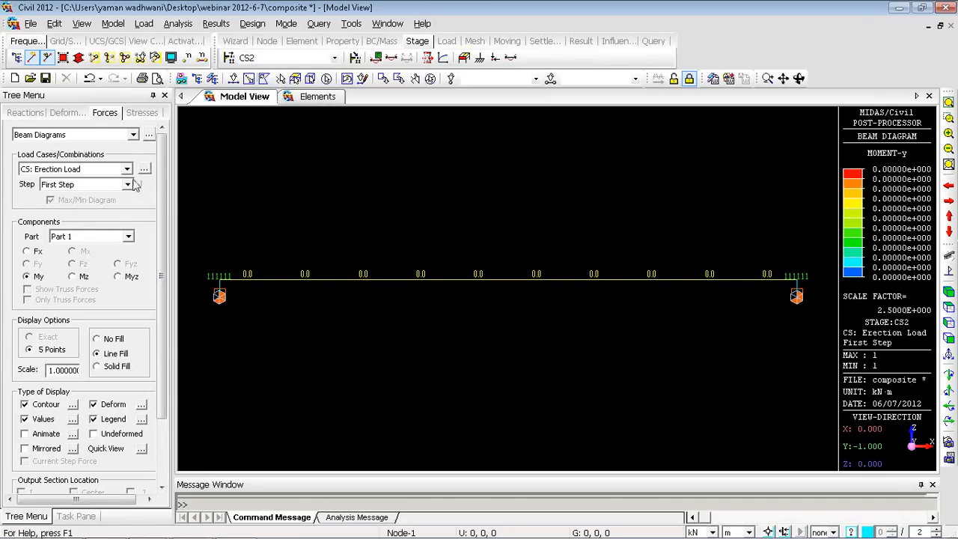
Show the erection load My diagram for the Total section at the Last Step of stage CS2
click(128, 236)
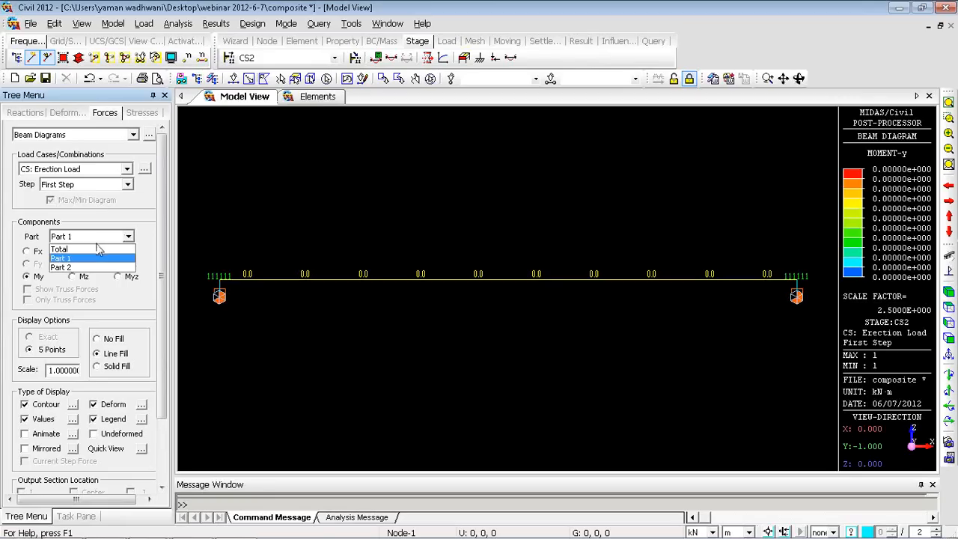
click(63, 248)
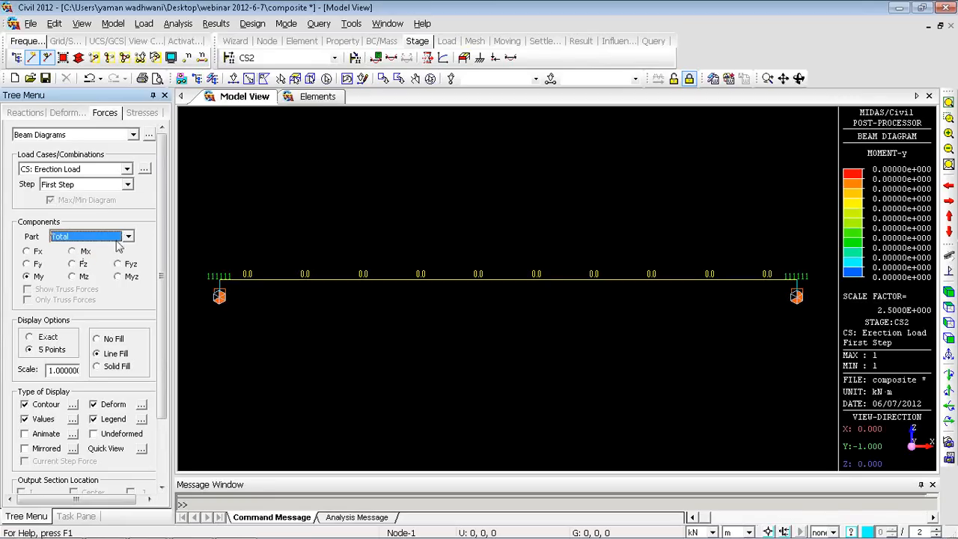
scroll(88, 374, down, 2)
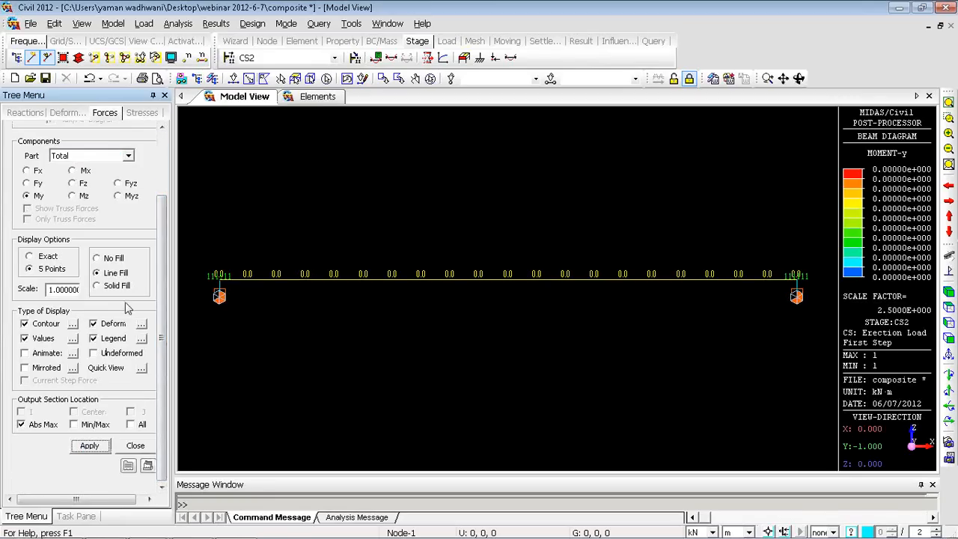
scroll(162, 286, up, 2)
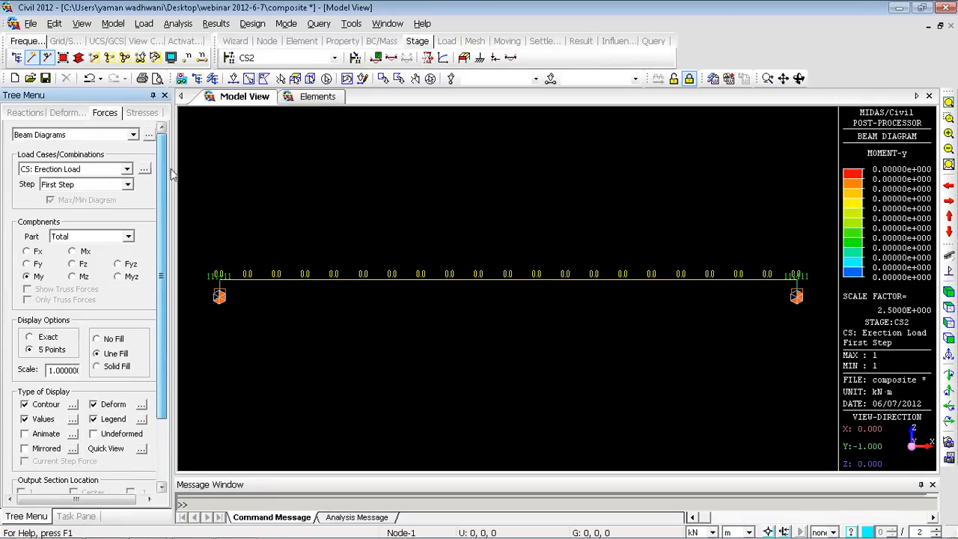
click(127, 184)
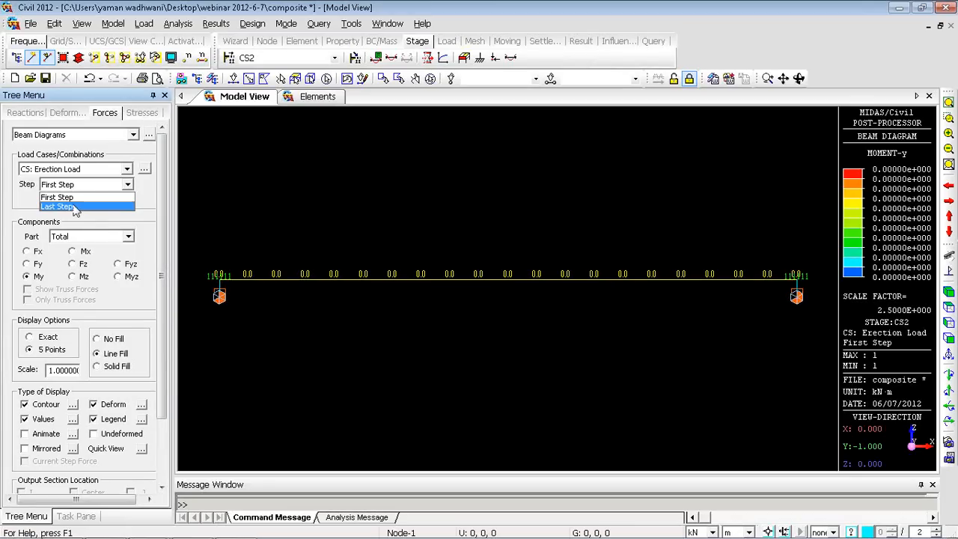
click(75, 207)
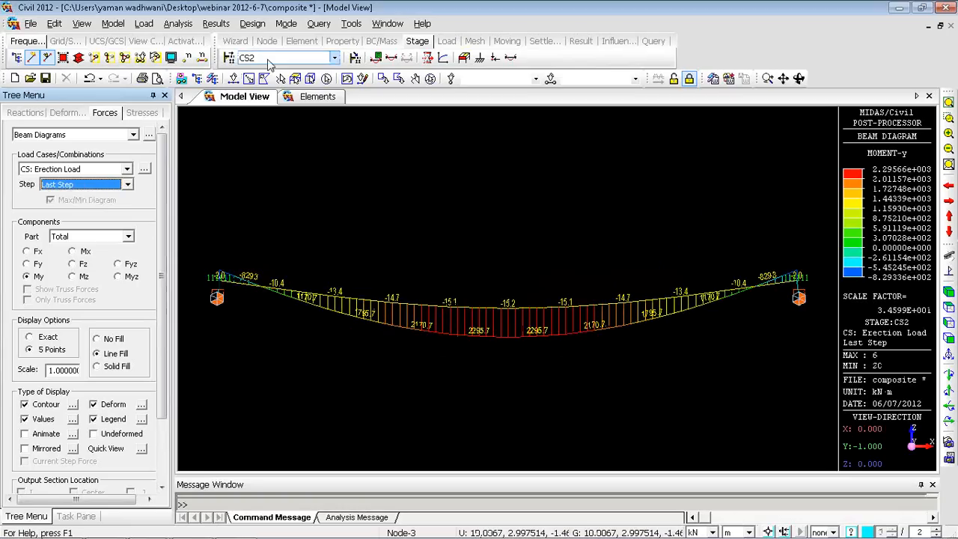
Display the DXYZ deformed shape for CS: Creep Primary at stage CS3, Last Step, with the undeformed shape overlaid
drag(163, 182, 160, 152)
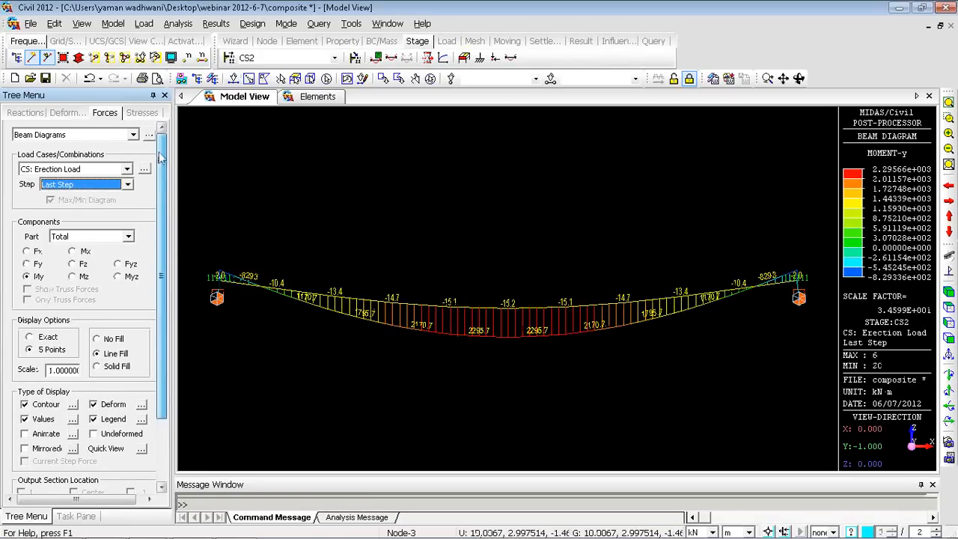
click(104, 171)
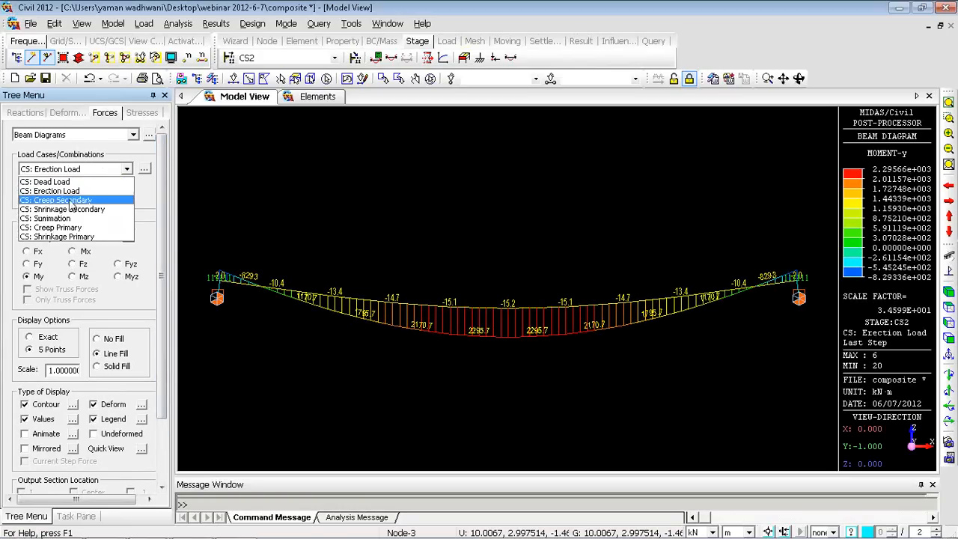
click(54, 227)
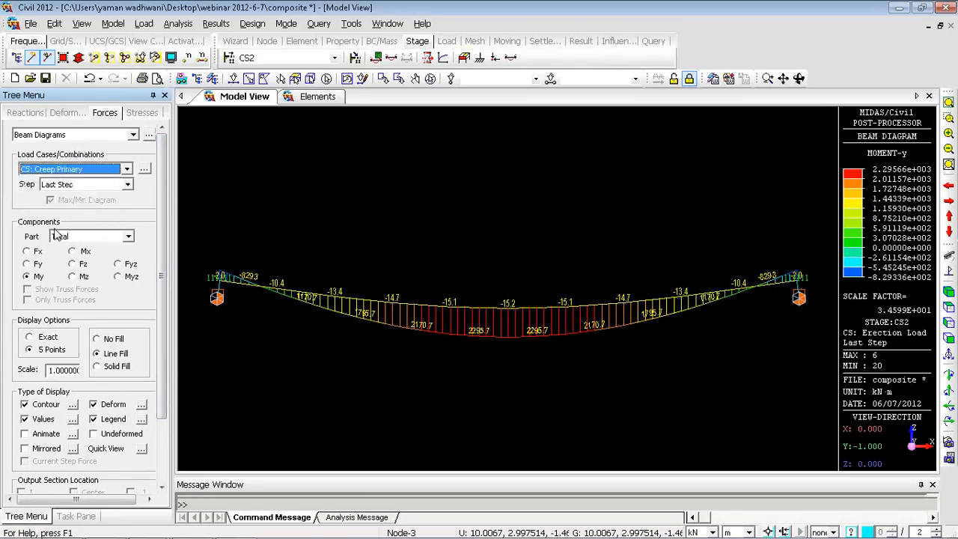
click(67, 113)
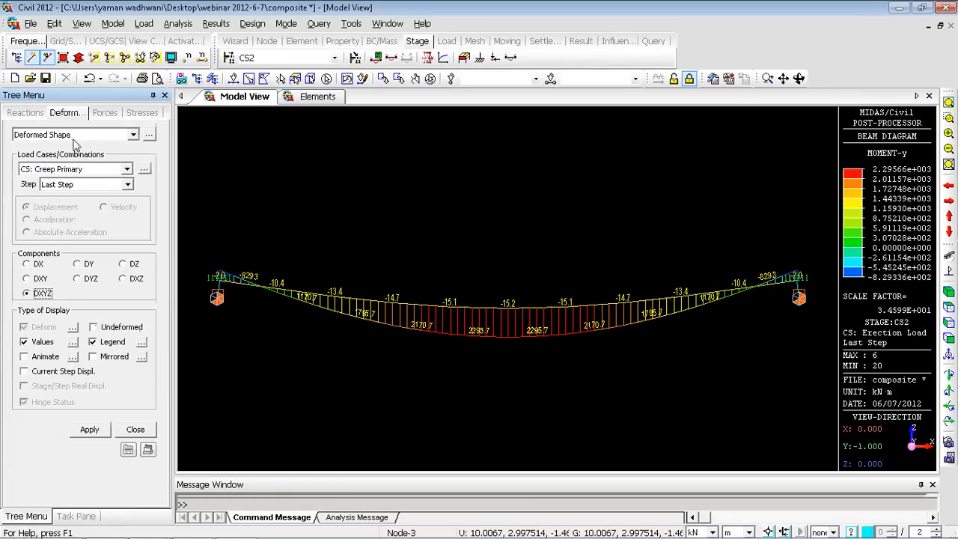
click(321, 58)
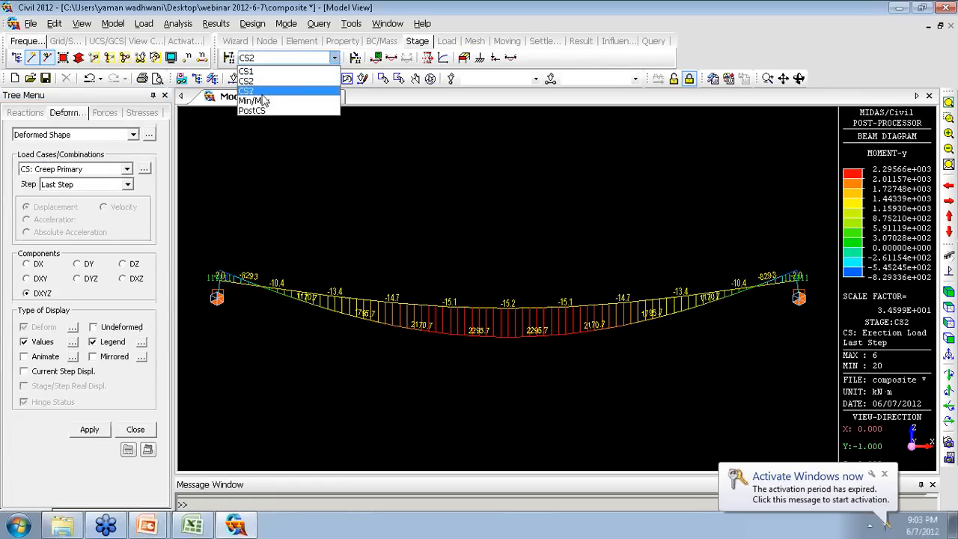
click(277, 90)
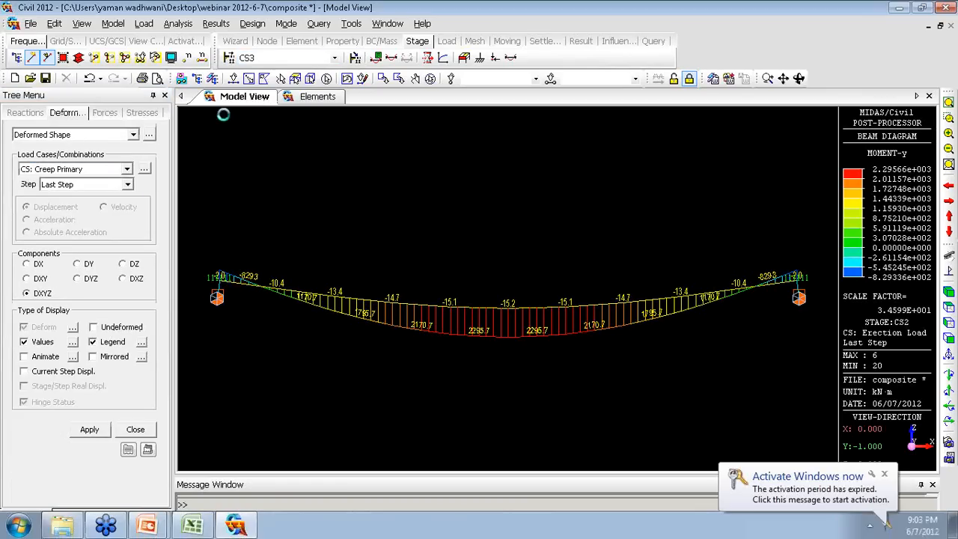
click(88, 429)
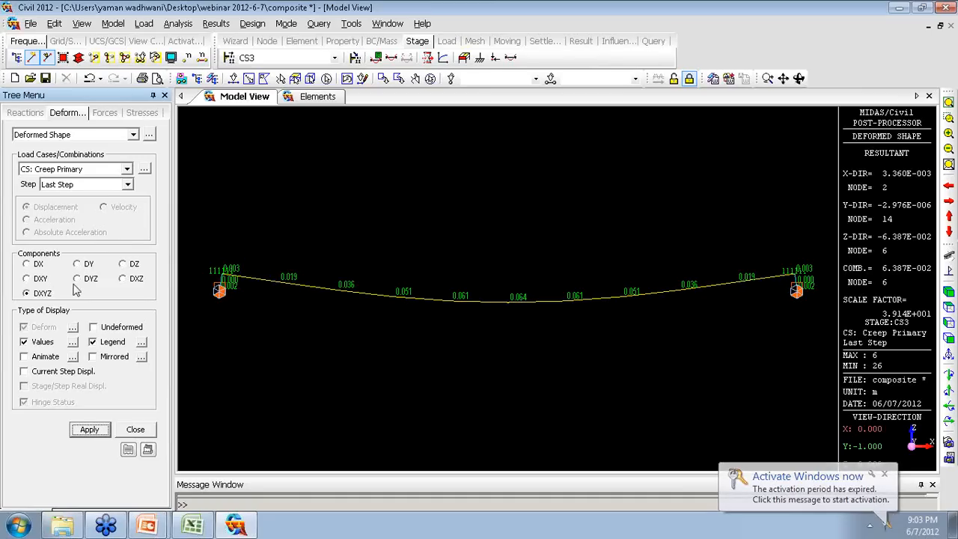
click(92, 327)
click(91, 430)
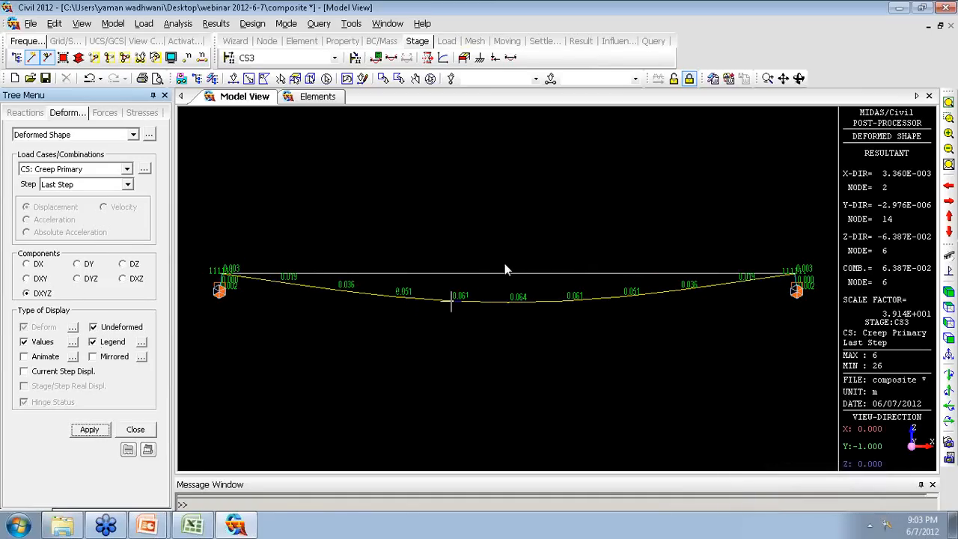
Show the CS3 deformed shape under CS: Dead Load, followed by CS: Creep Primary for comparison
click(125, 170)
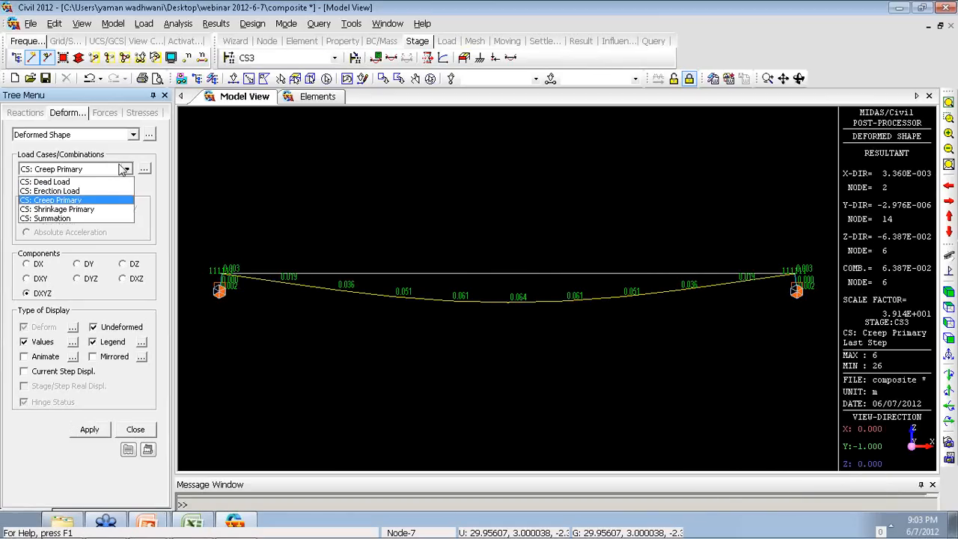
click(80, 184)
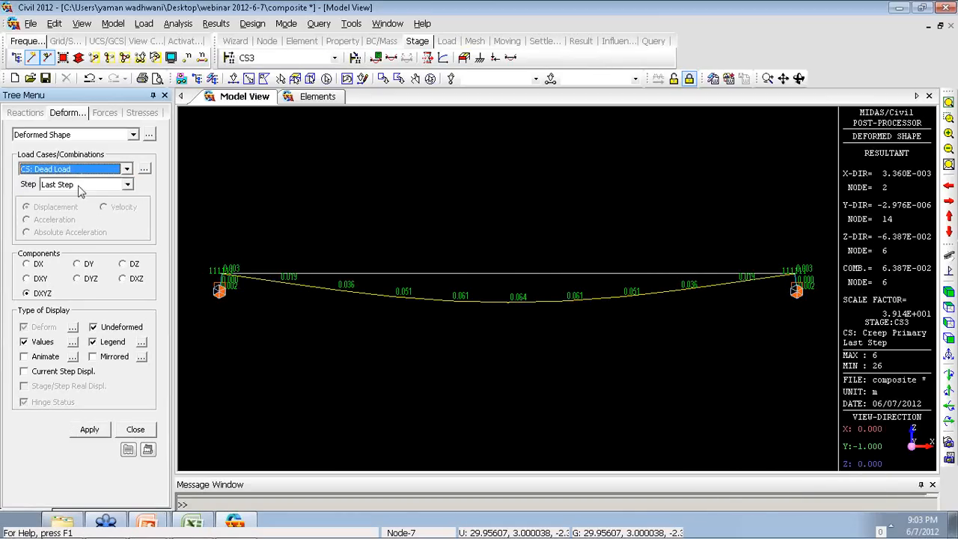
click(89, 431)
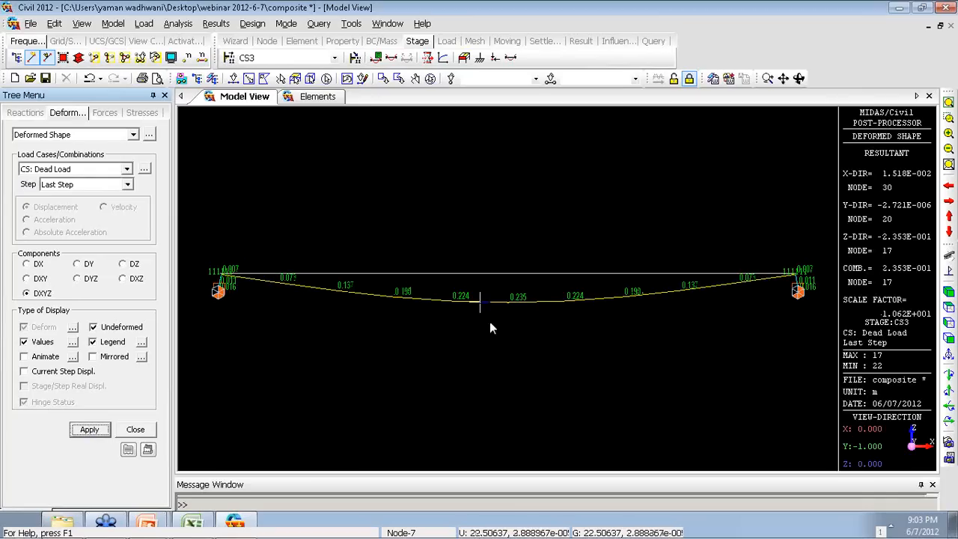
click(124, 169)
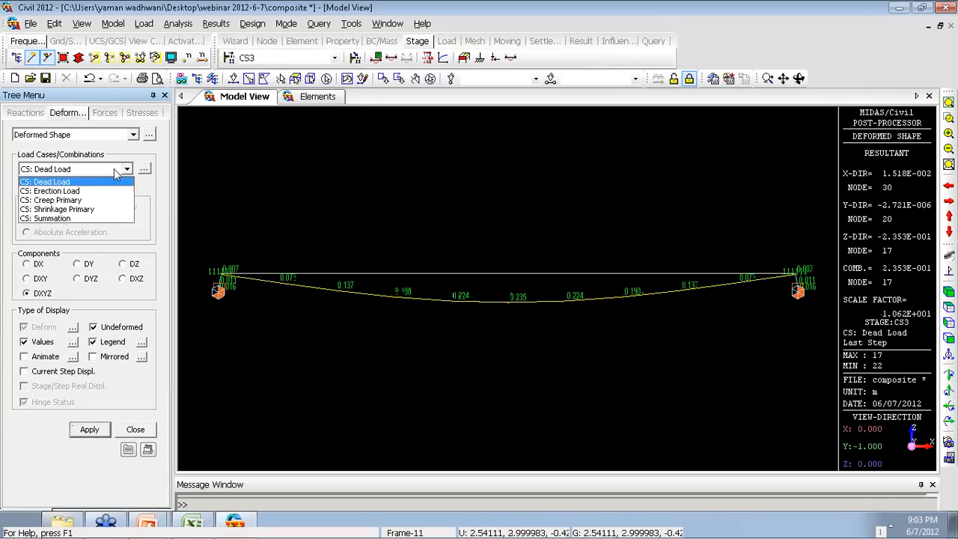
click(79, 197)
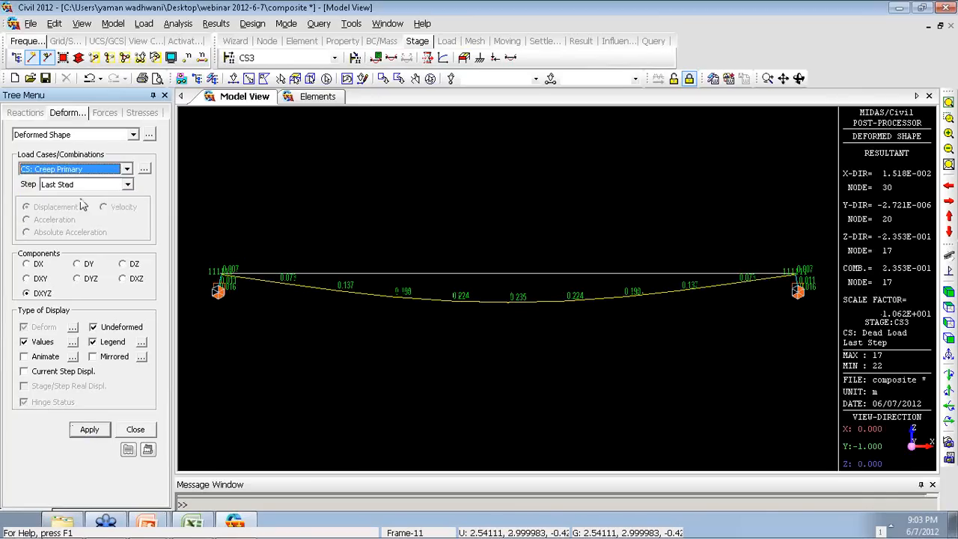
click(89, 429)
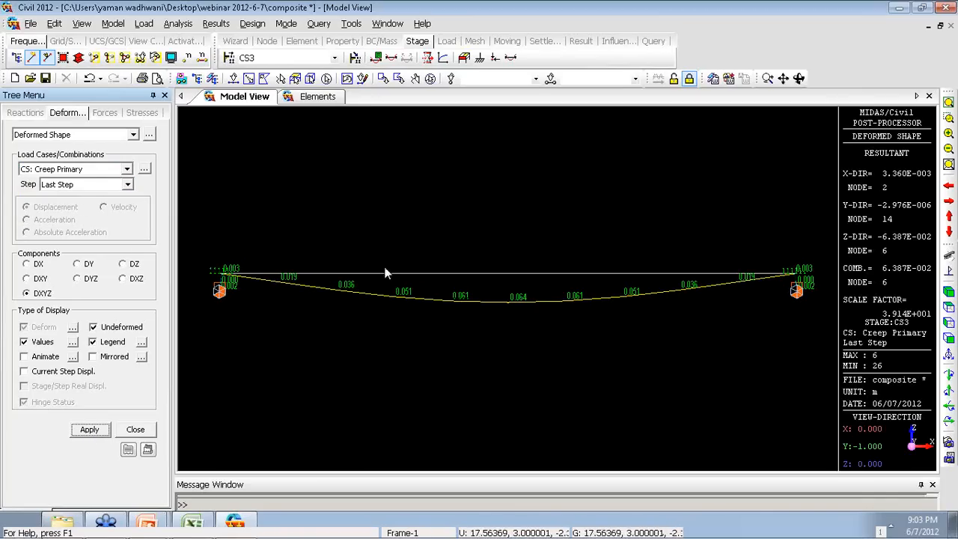
Display the CS3 deformed shape for the CS: Shrinkage Primary case
click(52, 169)
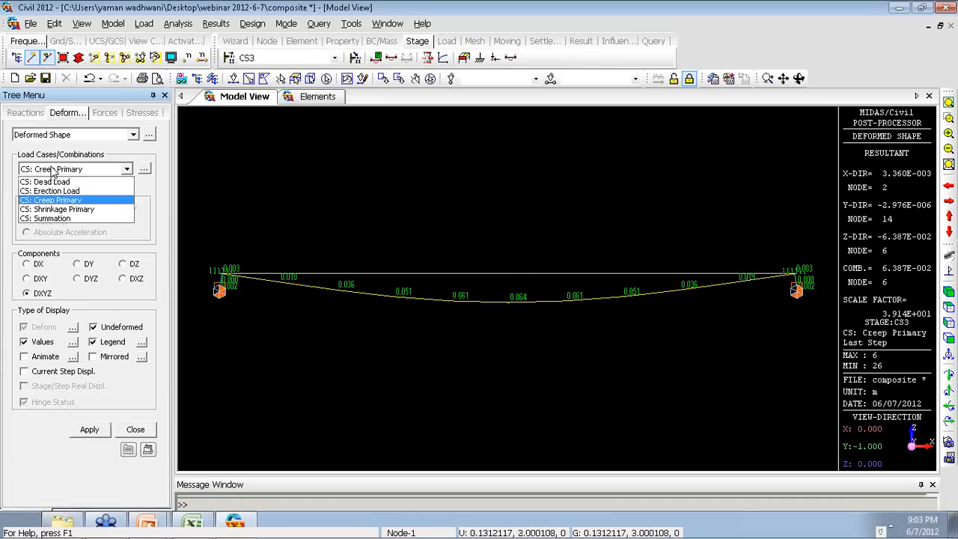
click(54, 209)
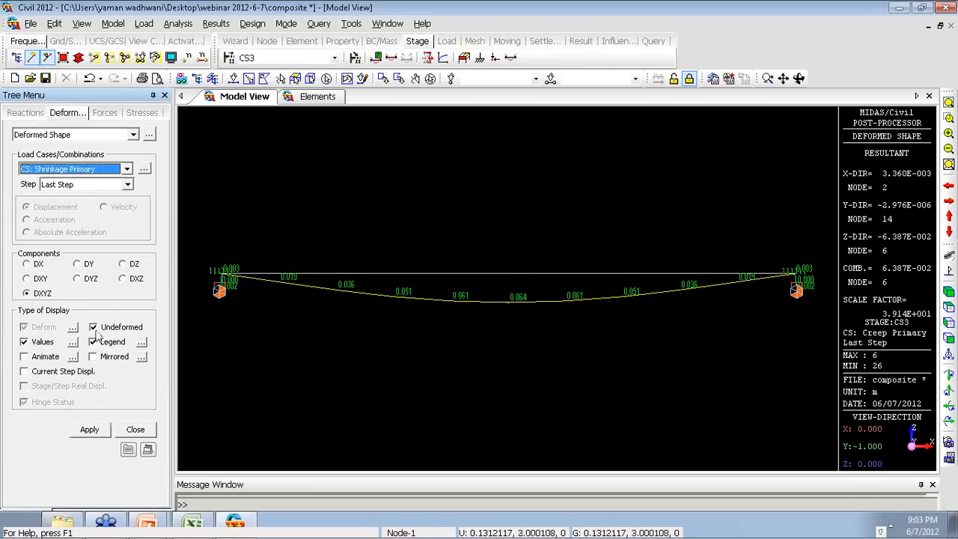
click(94, 432)
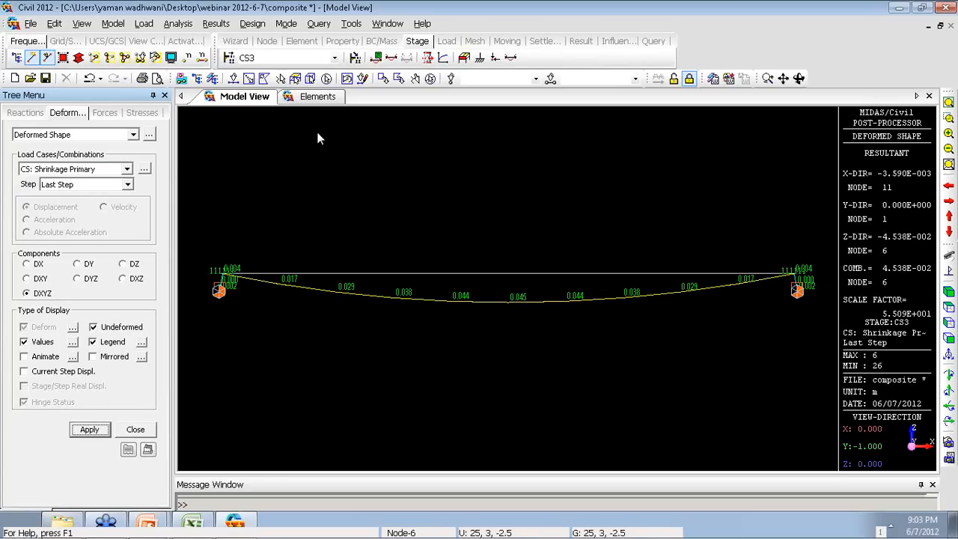
Close the deformed shape results and open the Beam Stresses Diagram settings
click(130, 431)
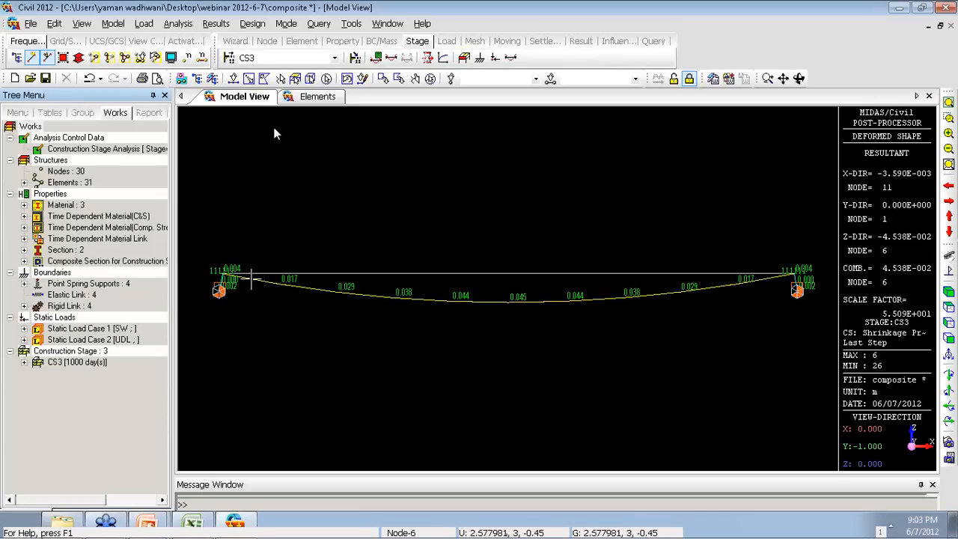
right_click(275, 132)
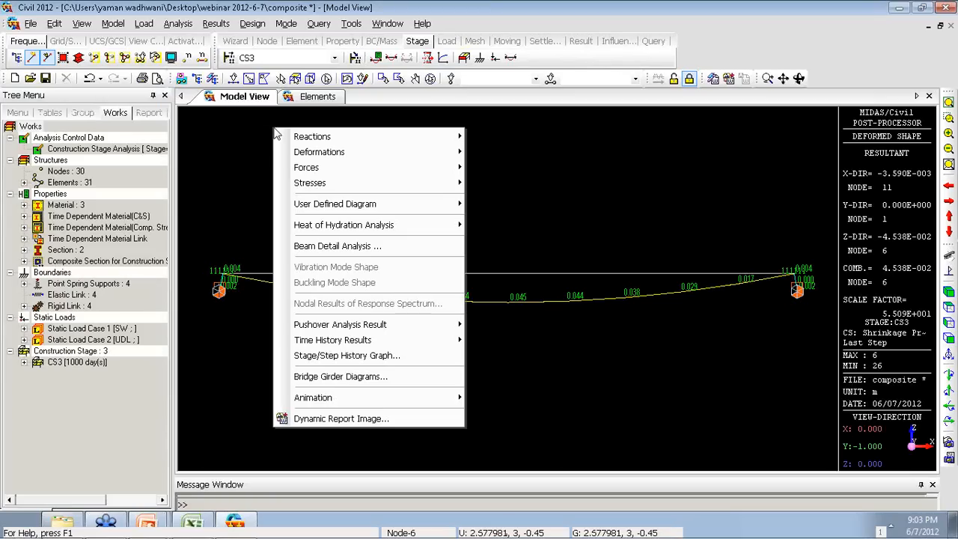
click(218, 24)
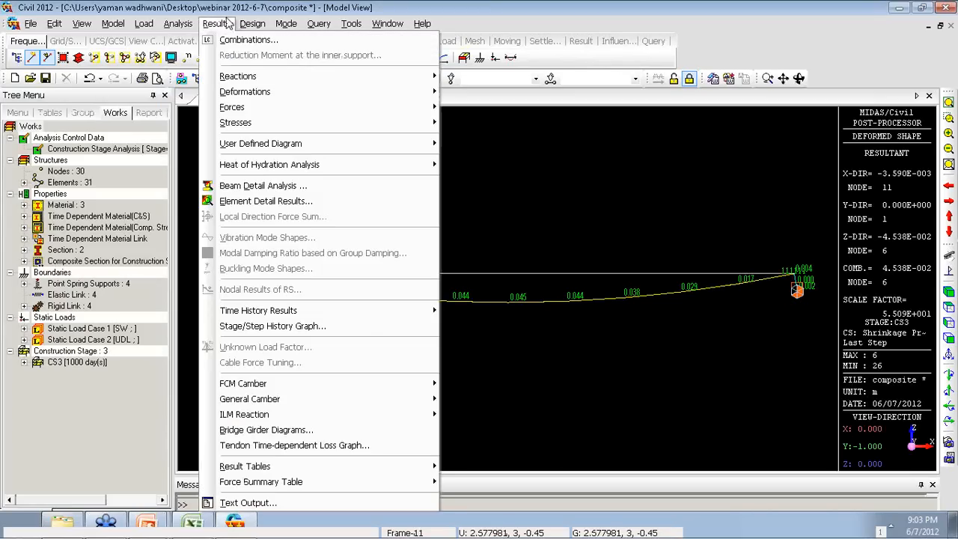
mouse_move(238, 122)
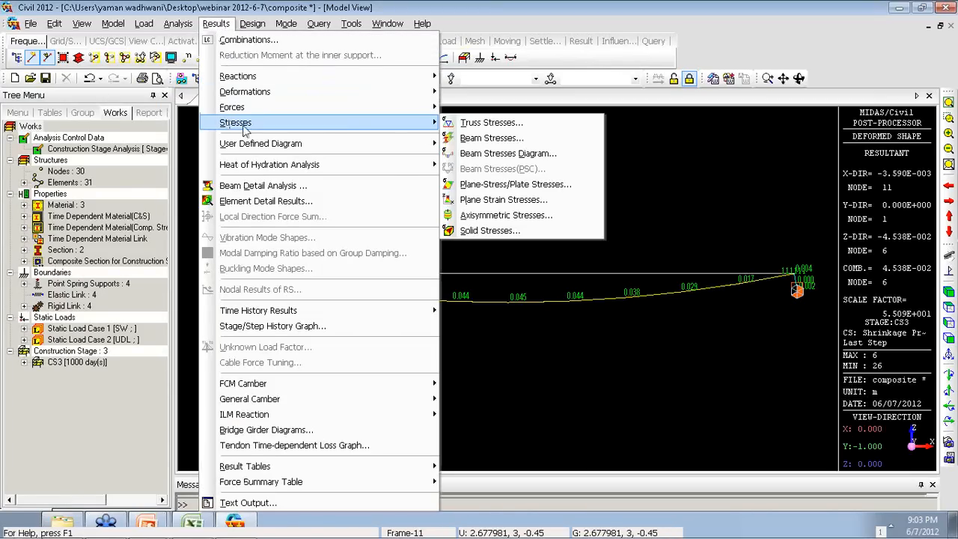
click(485, 153)
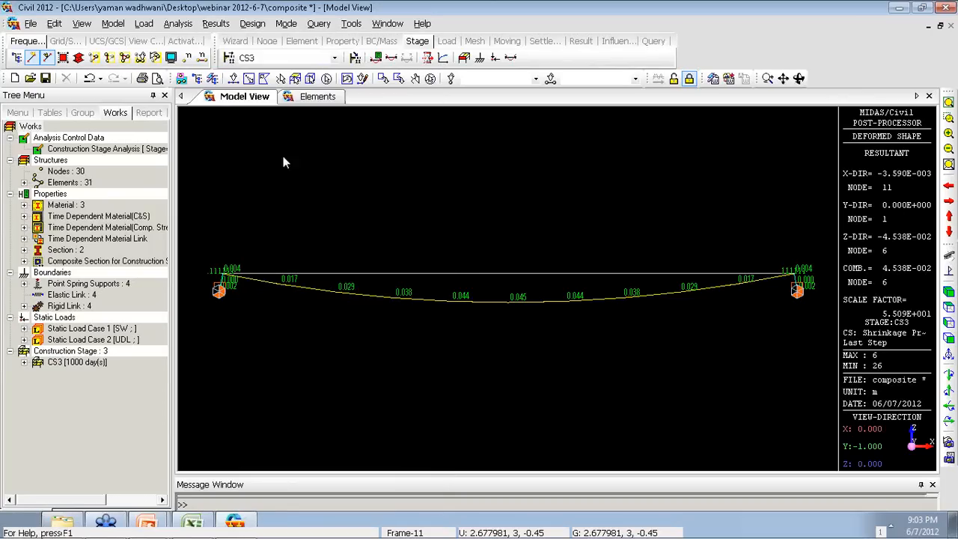
Display the CS: Dead Load combined stress diagram for Part 2 at section point 1 (-y,+z), Last Step of CS3
click(116, 170)
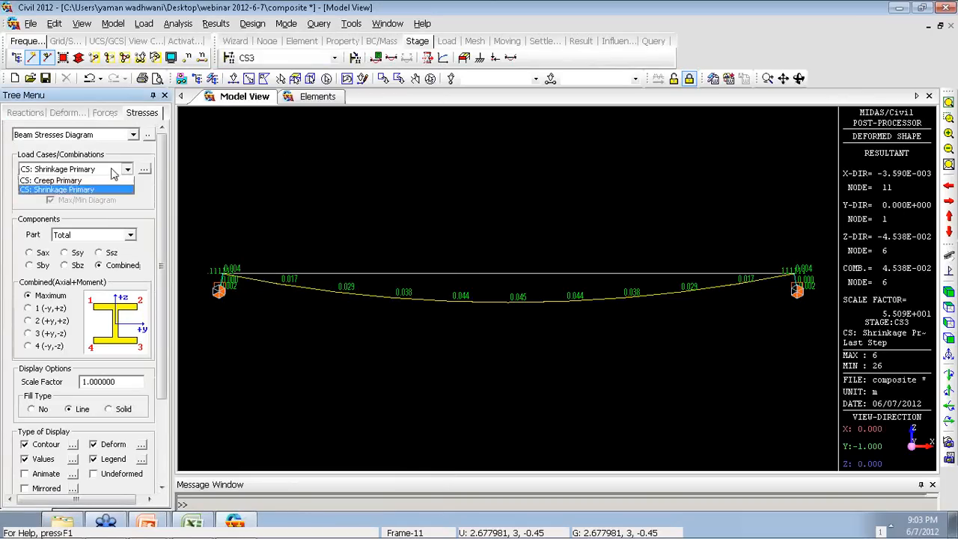
click(58, 182)
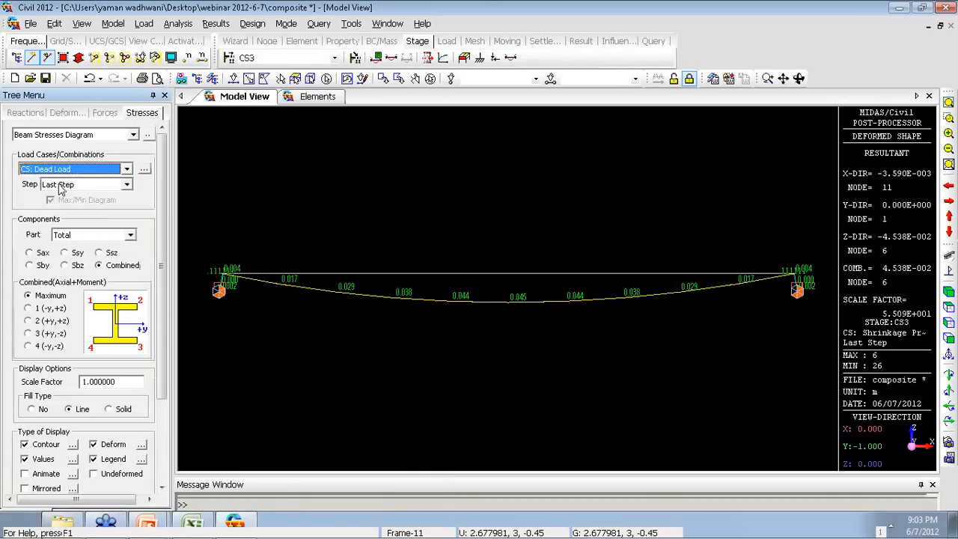
click(29, 346)
scroll(162, 314, down, 3)
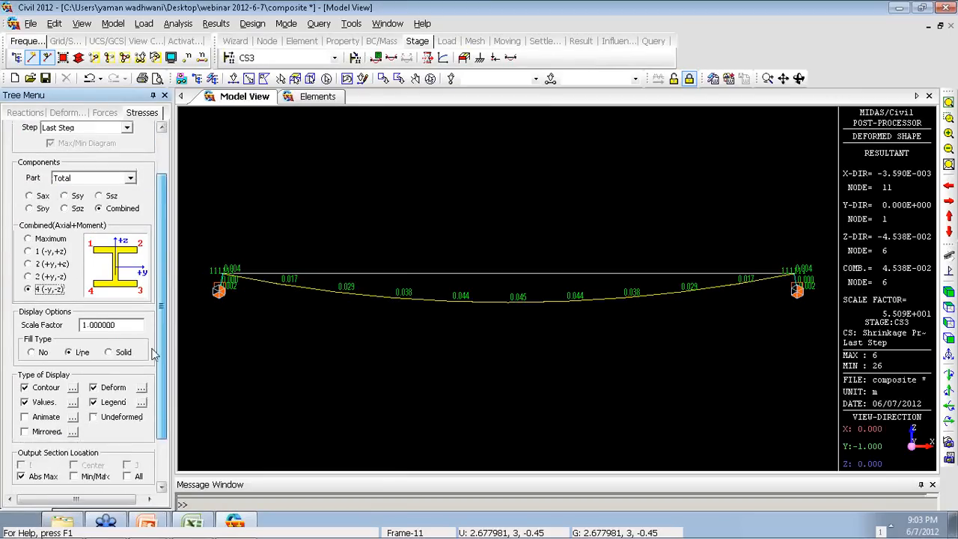
scroll(161, 315, up, 3)
click(126, 223)
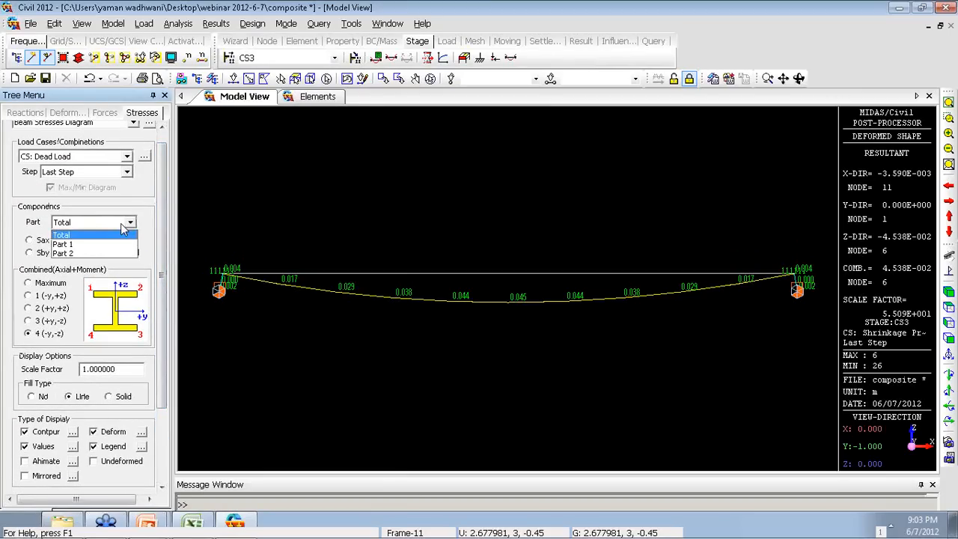
click(96, 253)
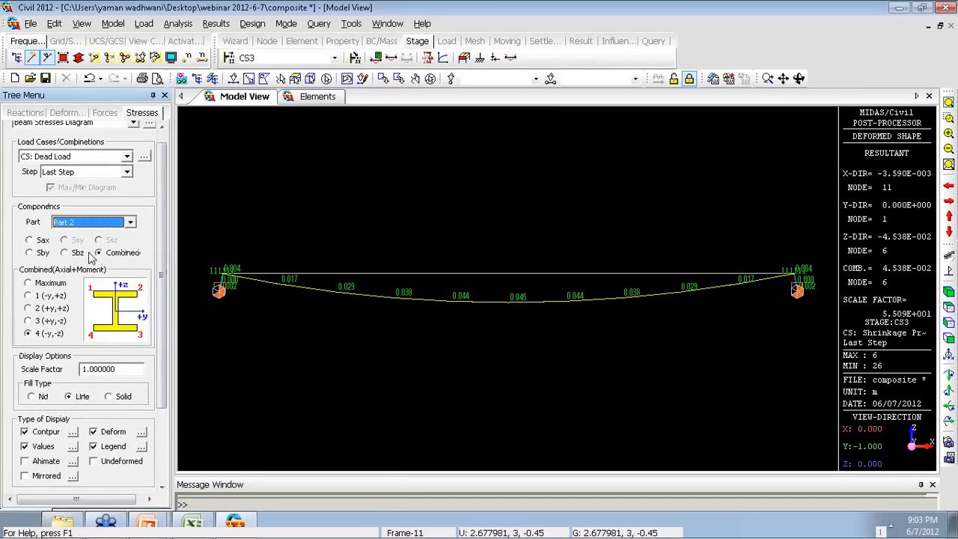
drag(157, 241, 157, 308)
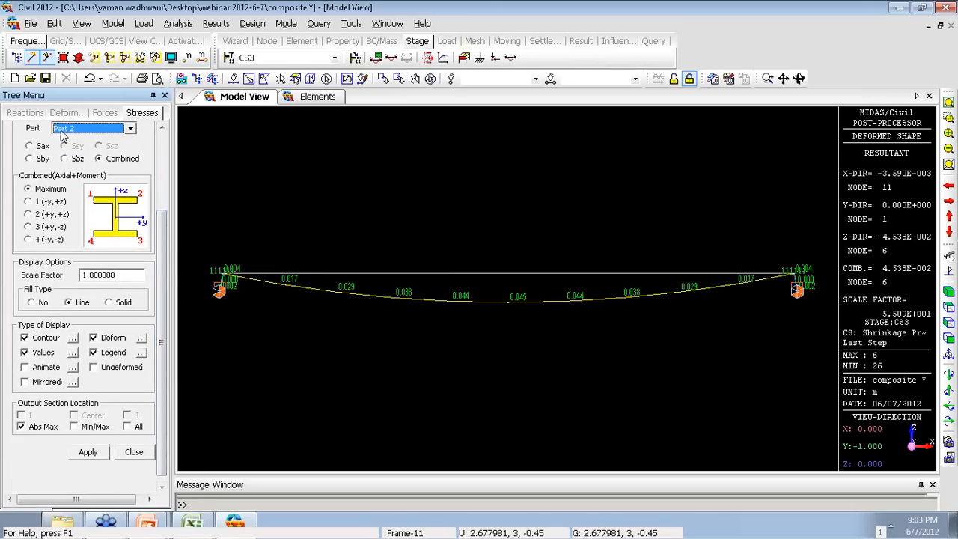
drag(165, 234, 162, 154)
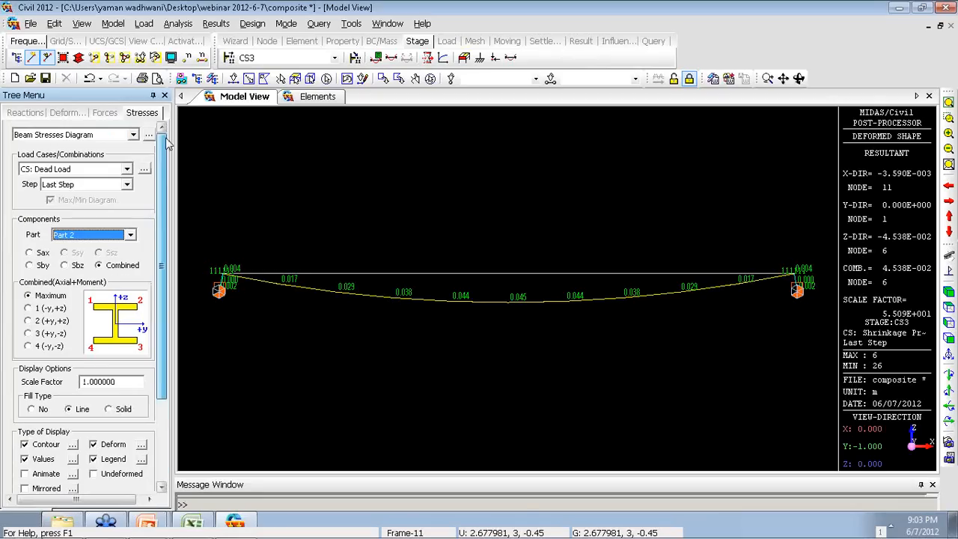
click(37, 307)
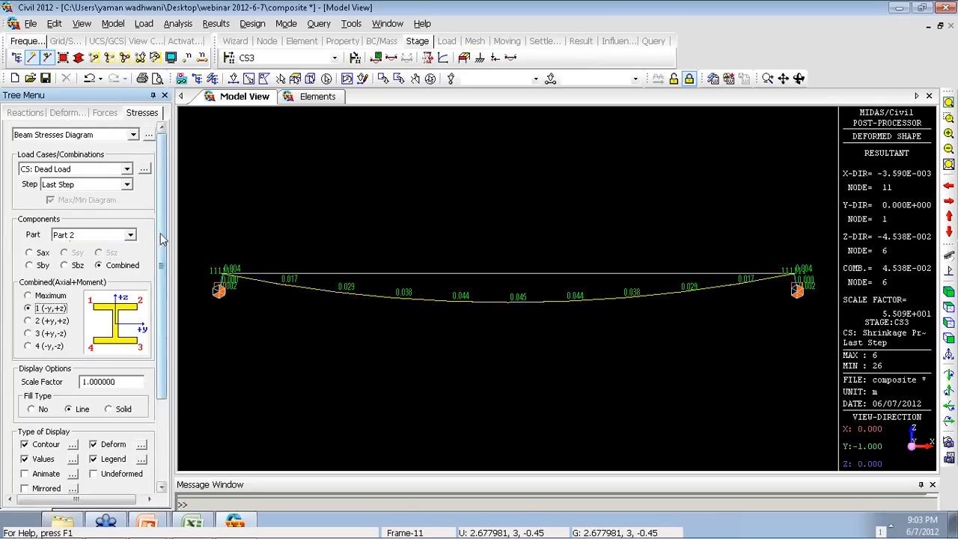
drag(164, 239, 163, 333)
click(100, 446)
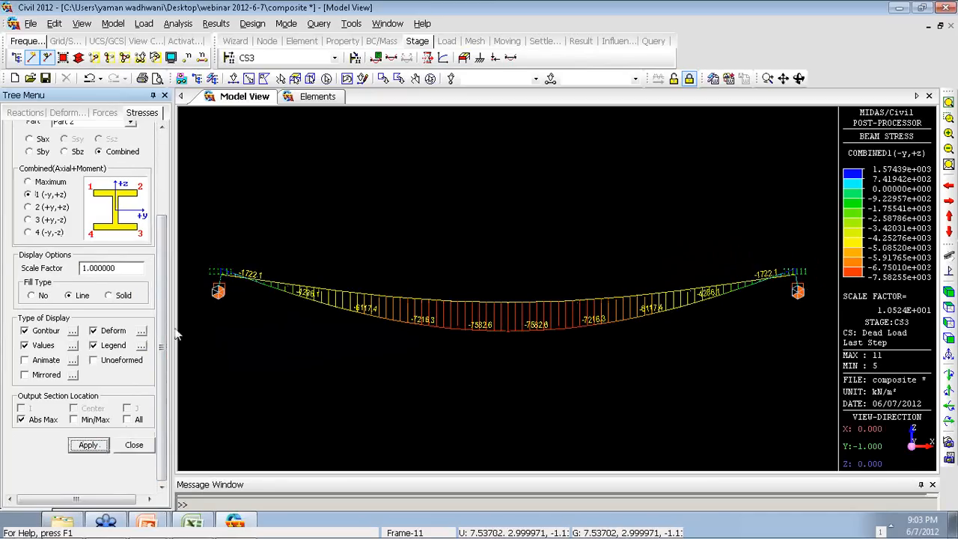
Display the same dead load combined stress diagram for Part 1 of the composite section
drag(163, 330, 165, 262)
click(105, 236)
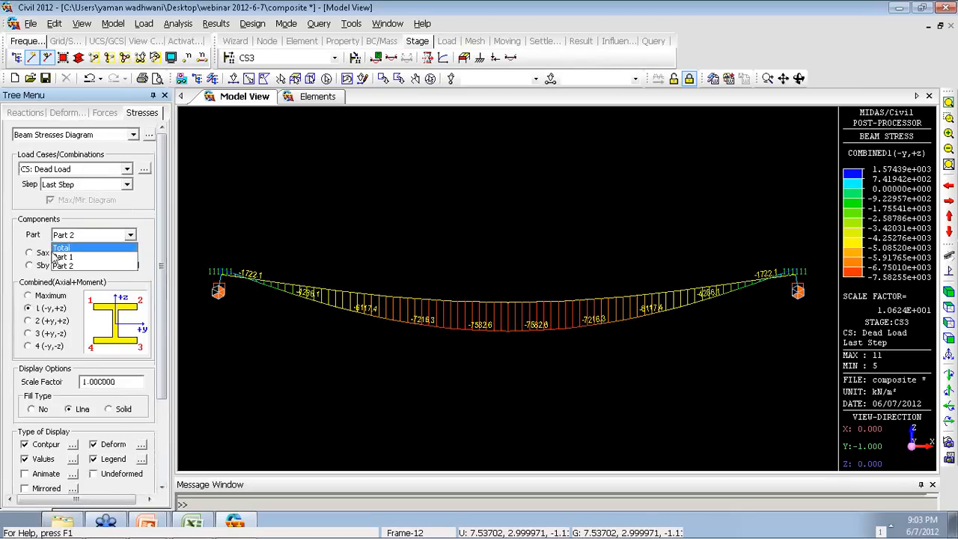
click(66, 265)
click(75, 235)
click(66, 257)
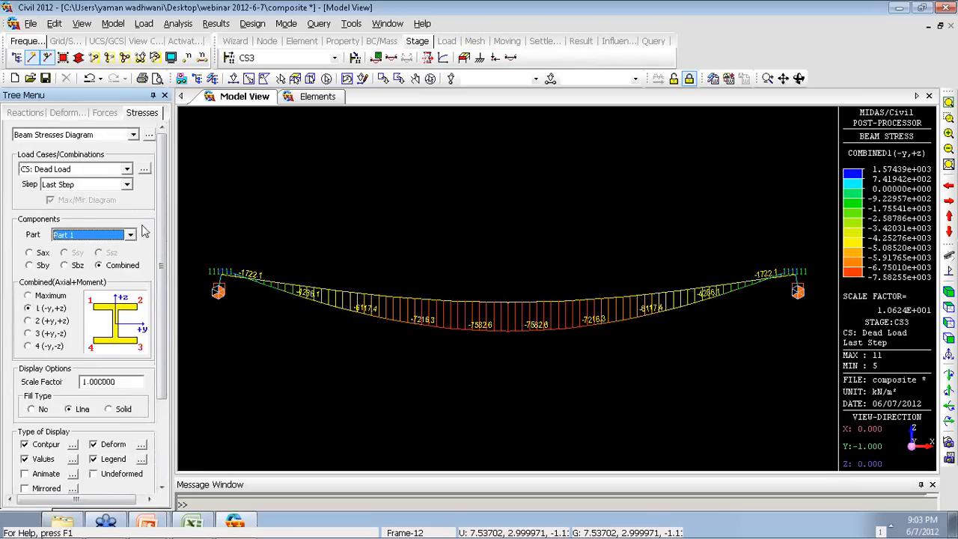
scroll(149, 299, down, 3)
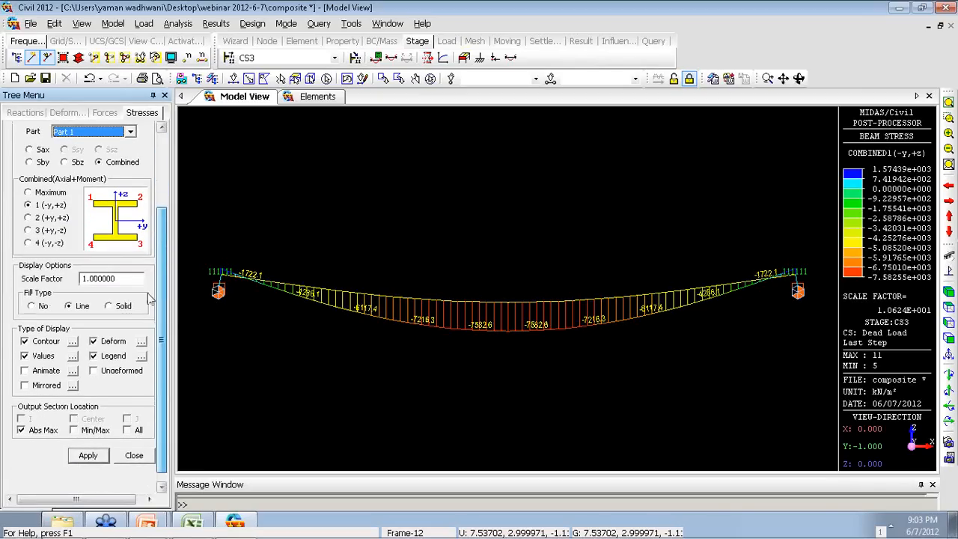
click(93, 455)
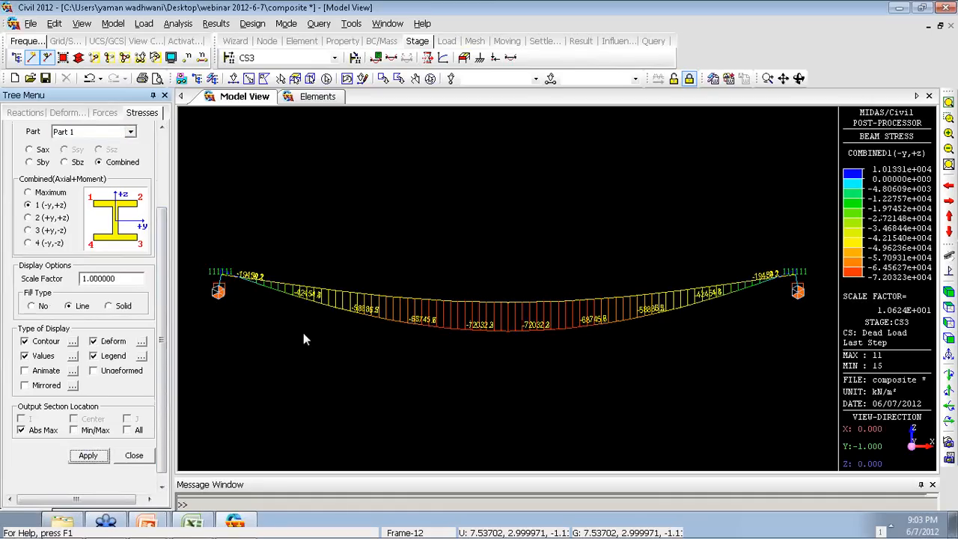
Redraw the Part 1 stress diagram on the undeflected girder by turning off the Deform display
click(93, 340)
click(88, 455)
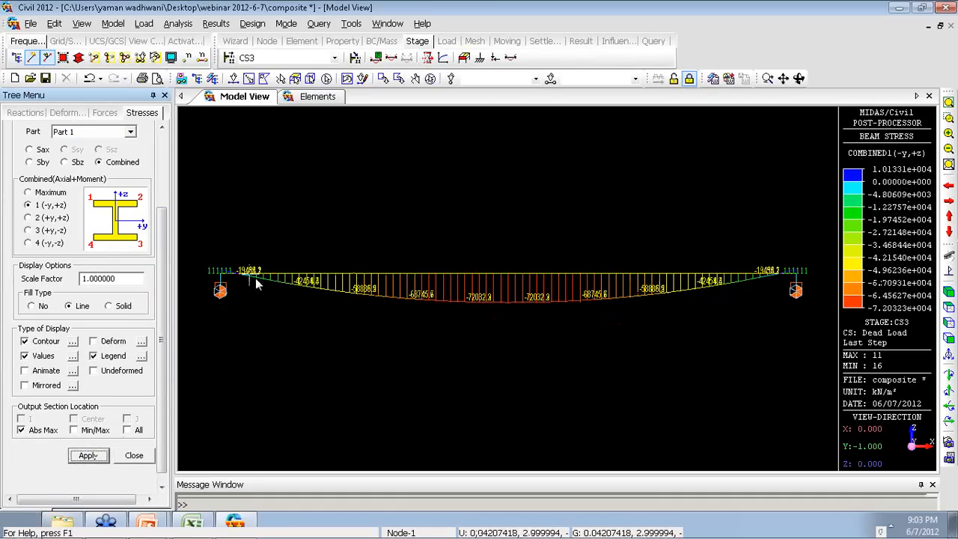
scroll(155, 166, up, 3)
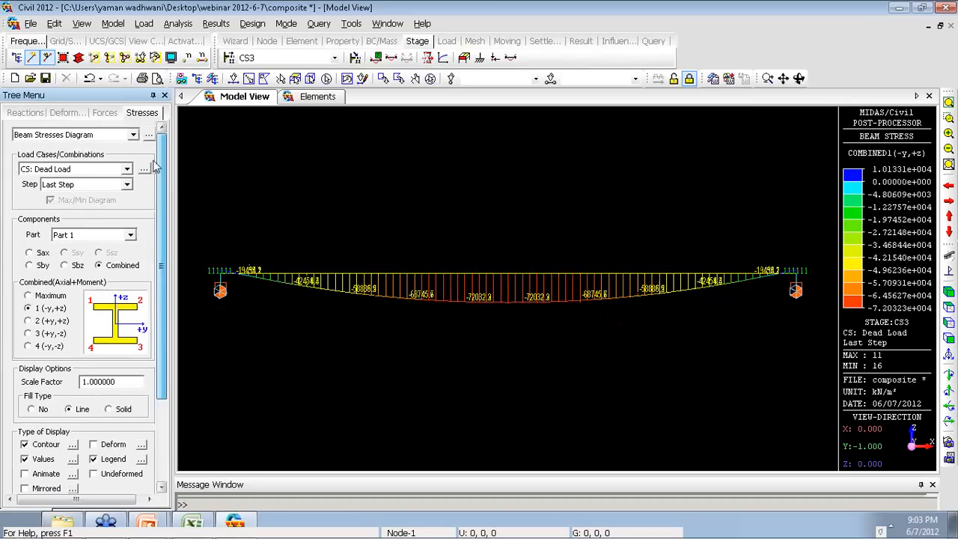
Generate the Beam Force & Stress result table for elements 1to31 under Dead Load(CS) at CS3:002(last), parts i and j
click(215, 24)
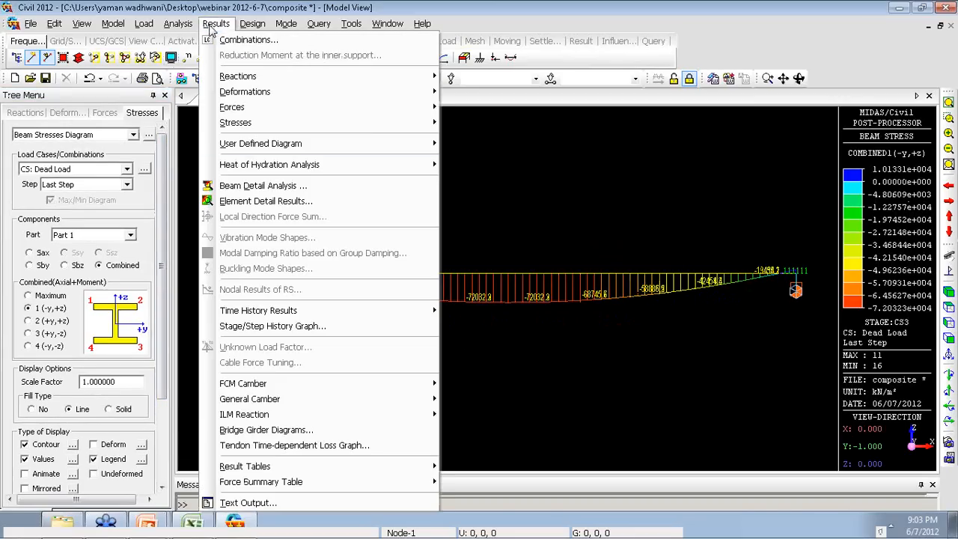
mouse_move(303, 467)
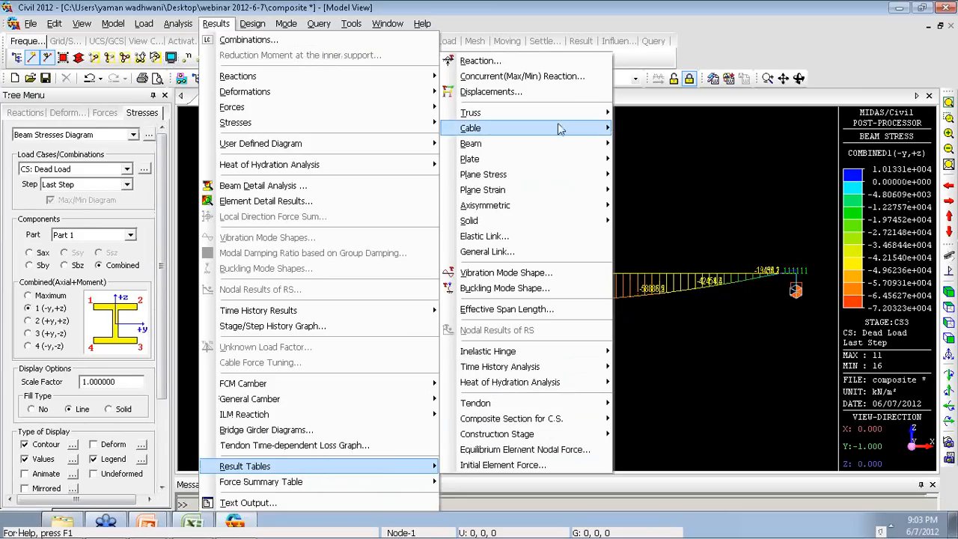
mouse_move(558, 141)
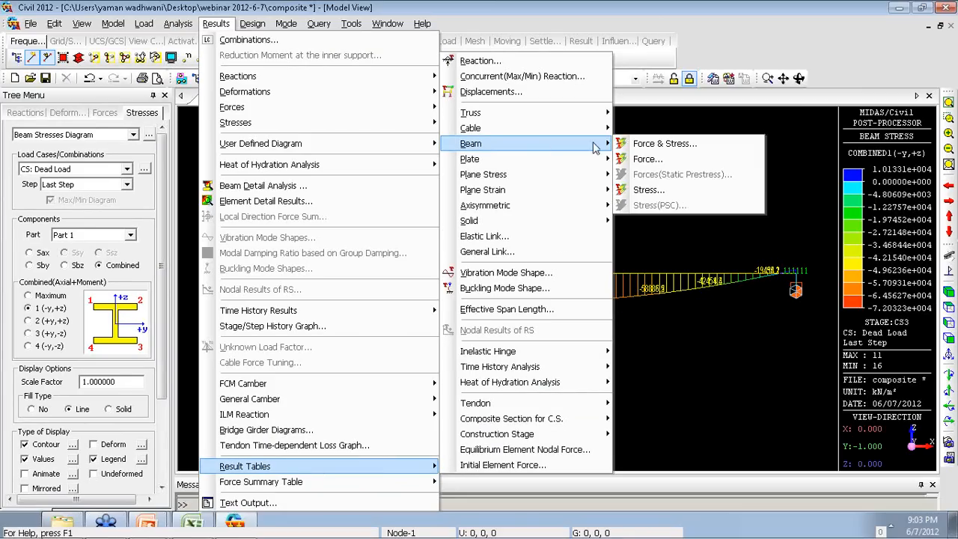
click(648, 143)
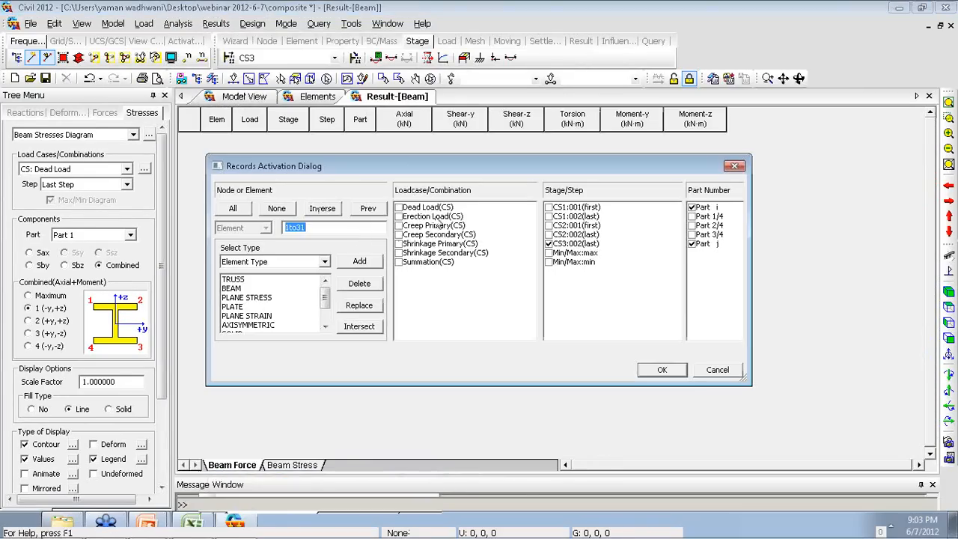
click(399, 208)
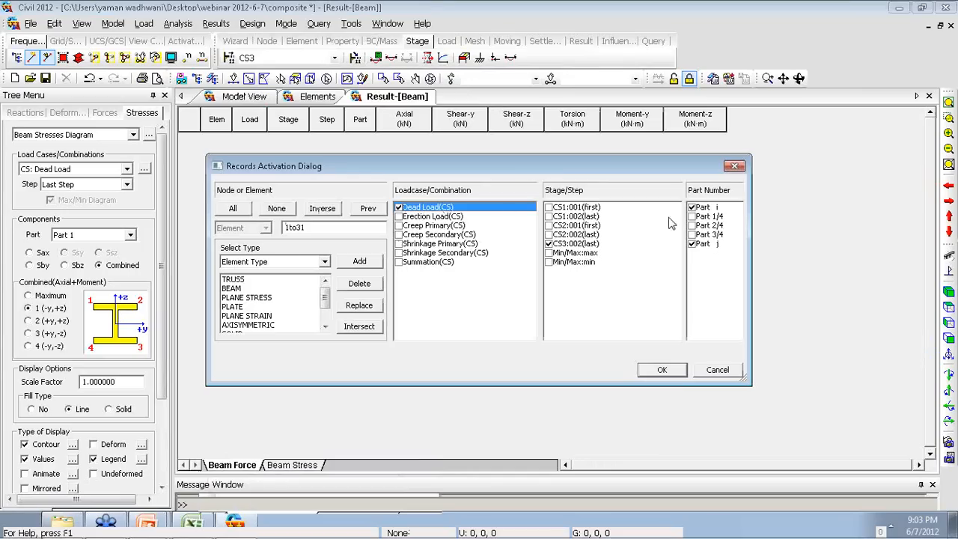
click(662, 370)
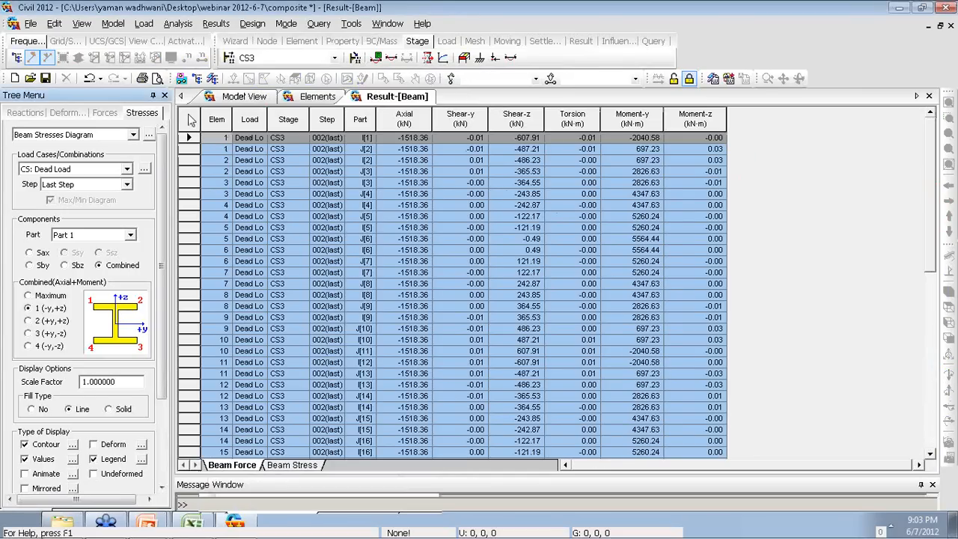
Return to the model view and close the beam stress diagram settings
click(244, 97)
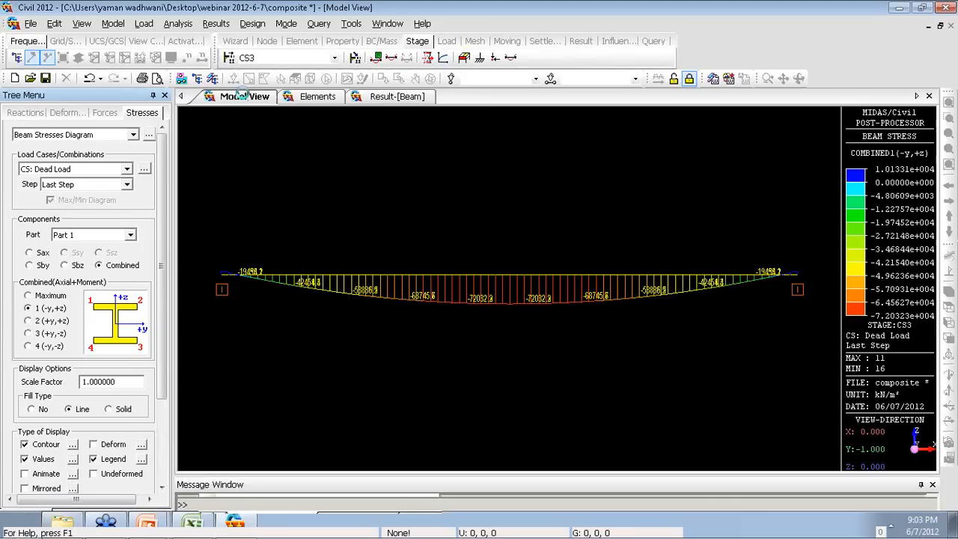
drag(160, 368, 160, 474)
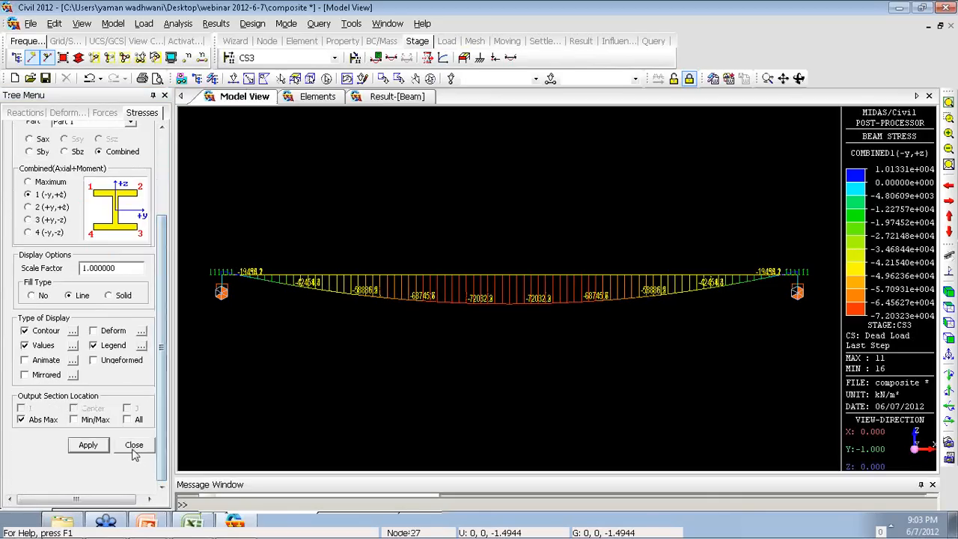
click(134, 449)
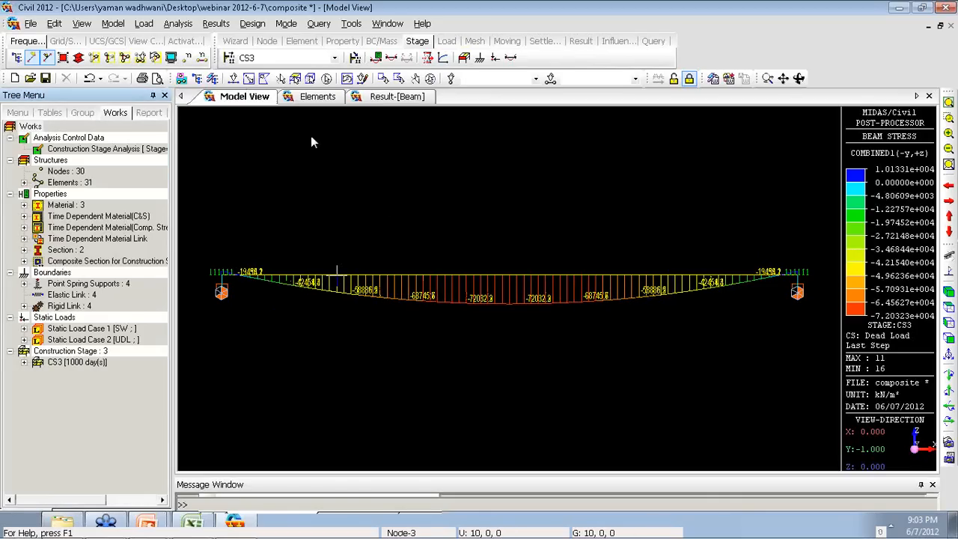
Generate the composite section Beam Force & Stress table for elements 1to20 under Dead Load(CS) and Erection Load(CS) at CS3:002(last), parts i and j
click(216, 24)
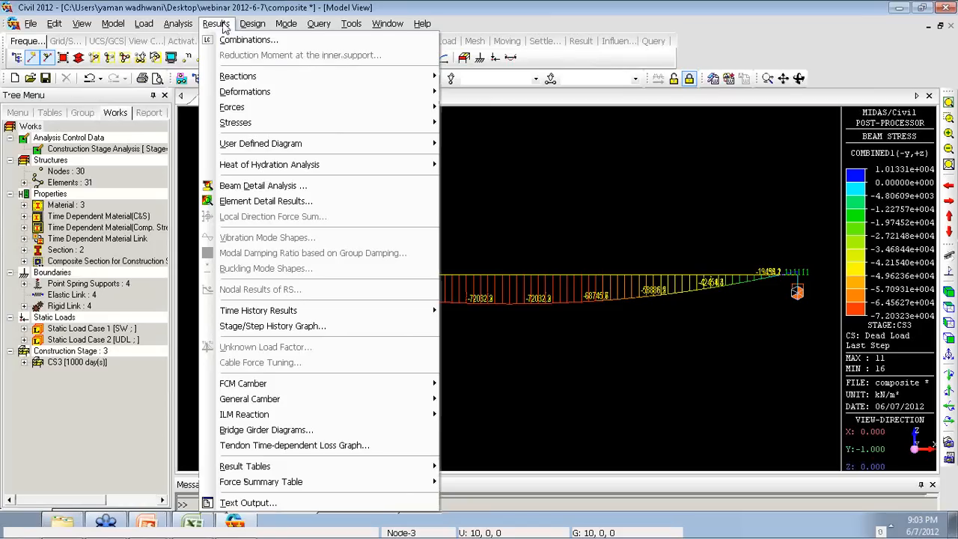
mouse_move(322, 466)
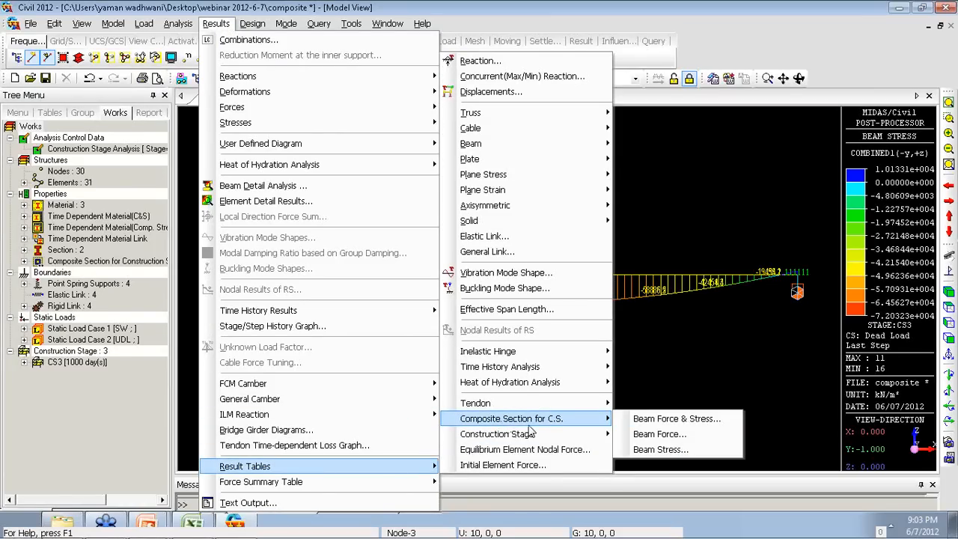
mouse_move(588, 435)
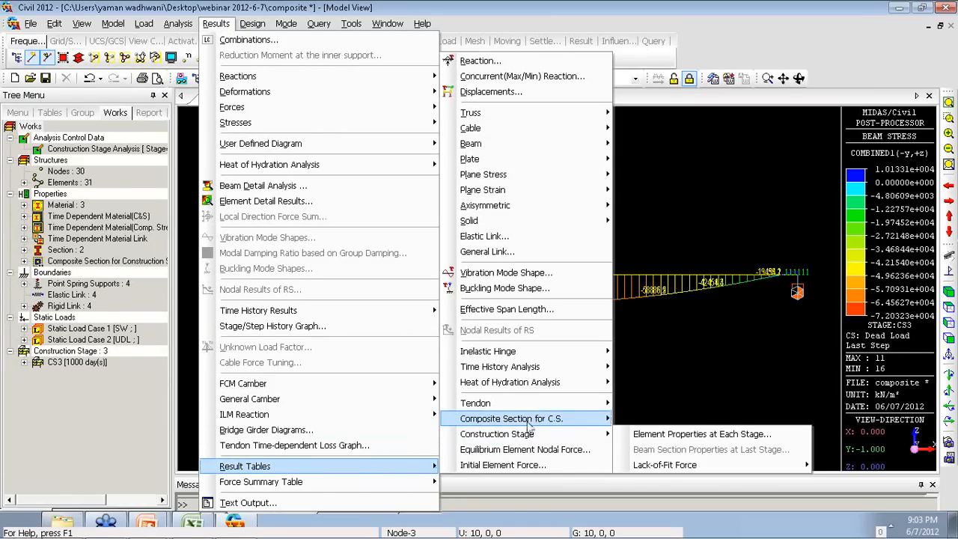
mouse_move(544, 425)
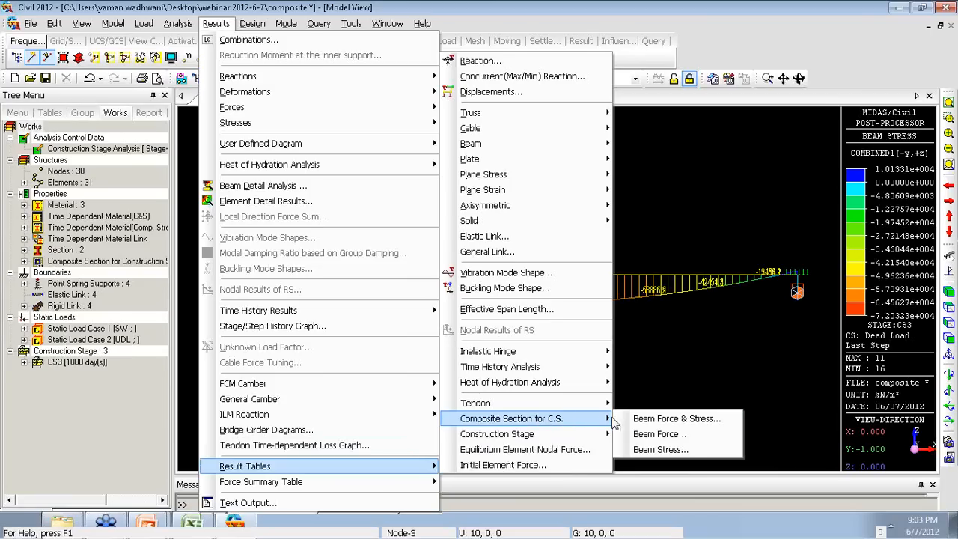
click(672, 424)
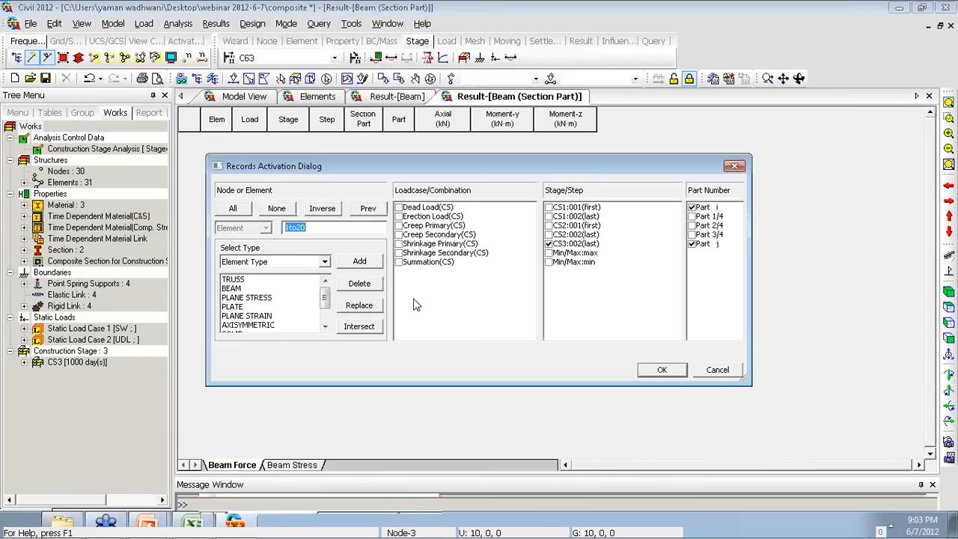
click(399, 207)
click(399, 216)
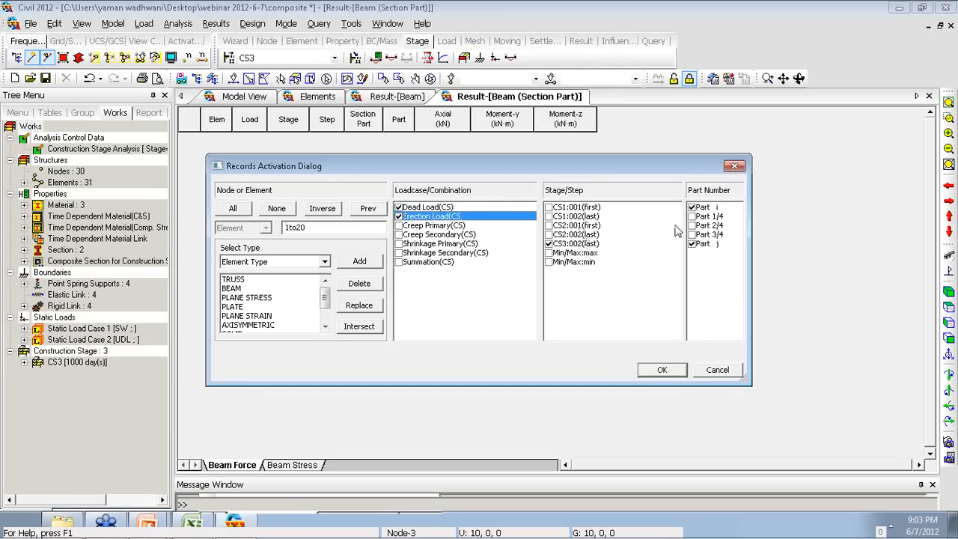
click(663, 369)
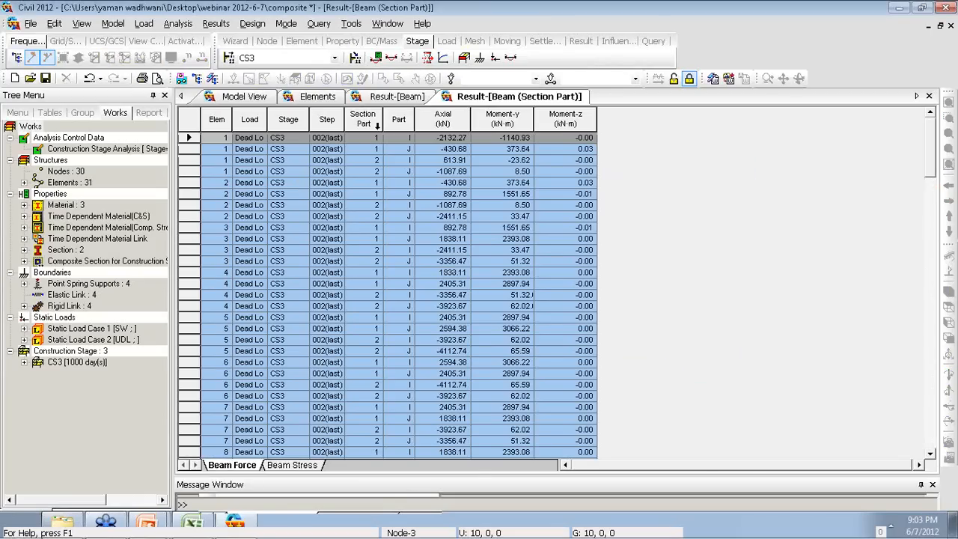
Examine the axial forces and moments of section parts 1 and 2 for element 1 in the Beam Force table
click(370, 150)
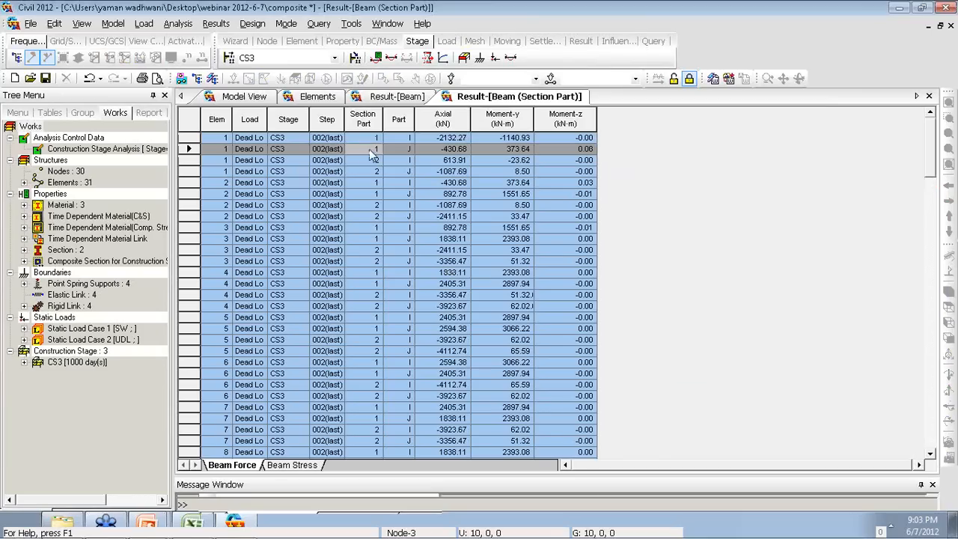
click(372, 160)
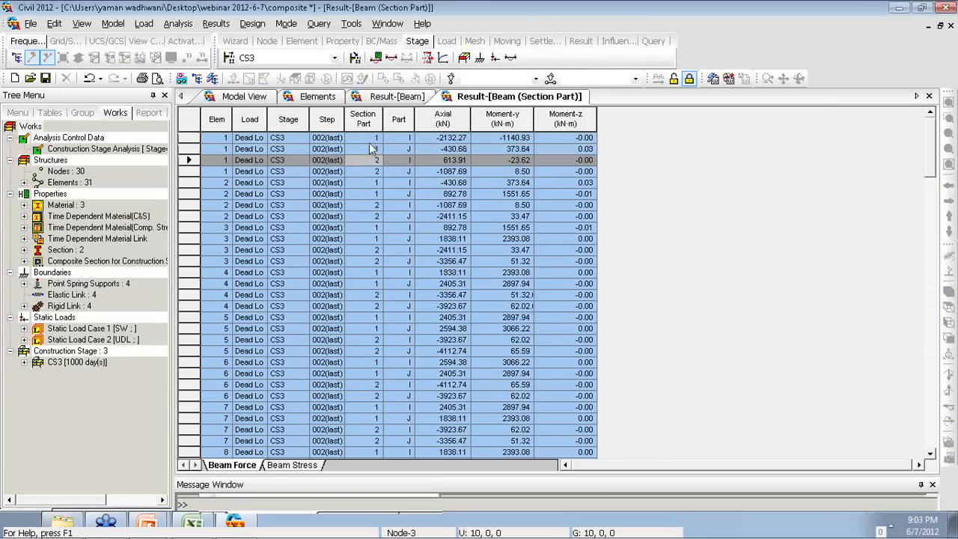
click(369, 141)
click(374, 150)
click(374, 160)
click(375, 172)
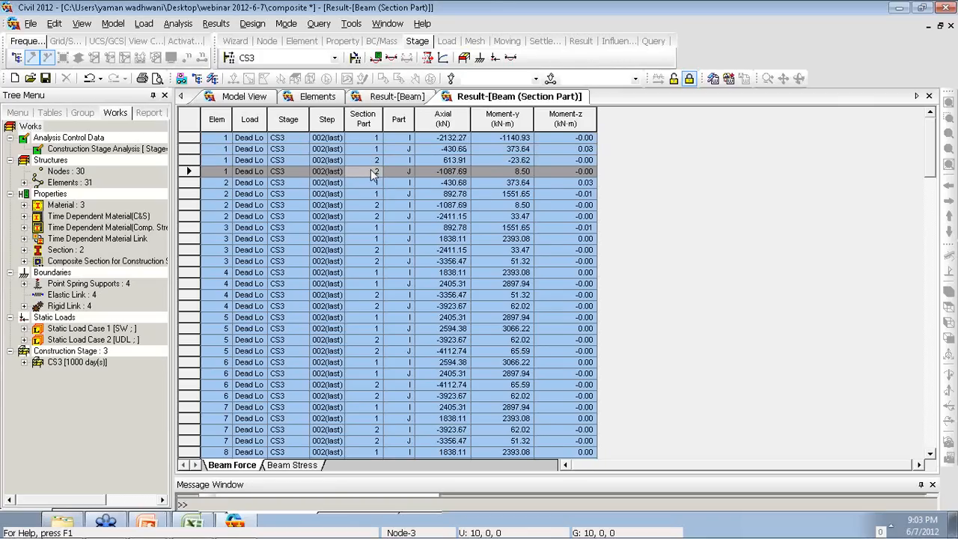
click(445, 142)
click(509, 149)
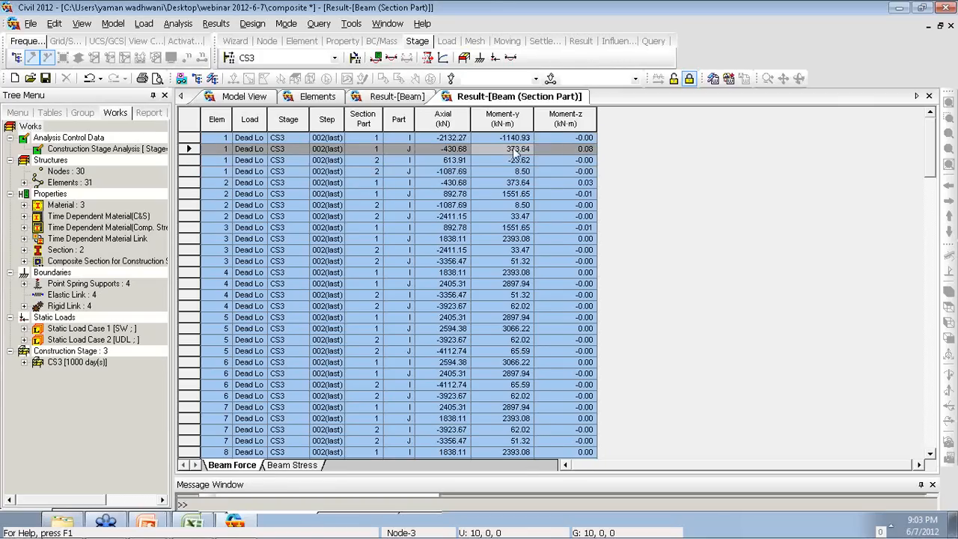
click(559, 139)
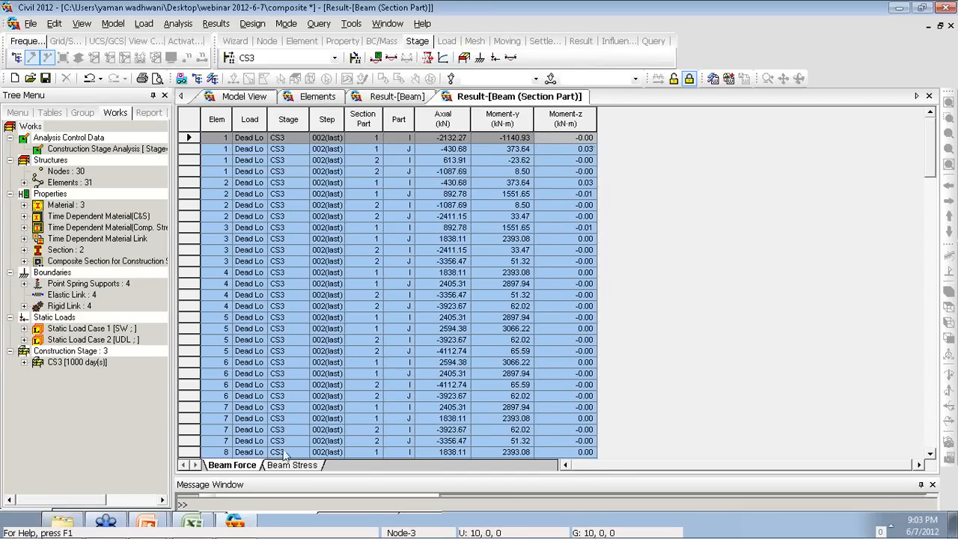
Review the Beam Stress table by section part, including its further stress columns, and return to the model view
click(290, 465)
click(567, 139)
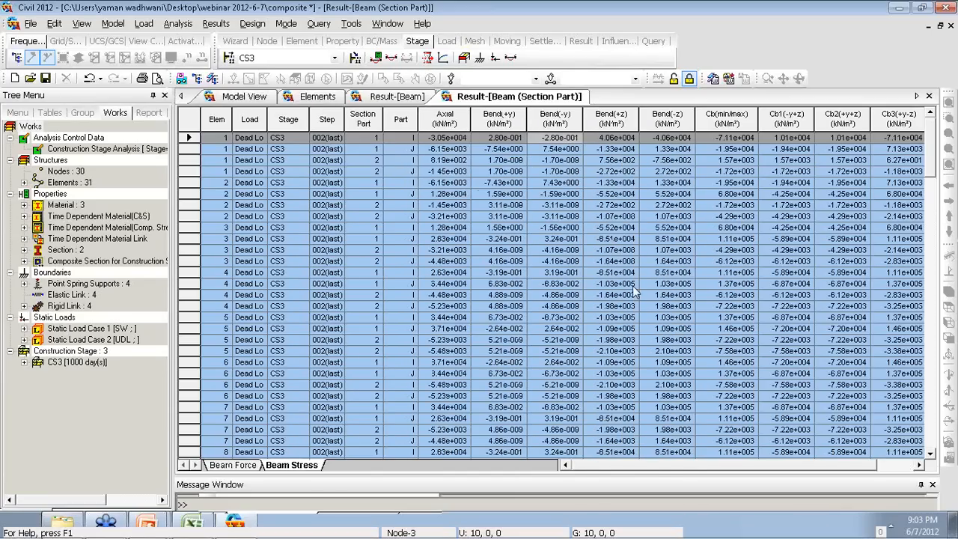
drag(651, 463, 610, 477)
click(252, 97)
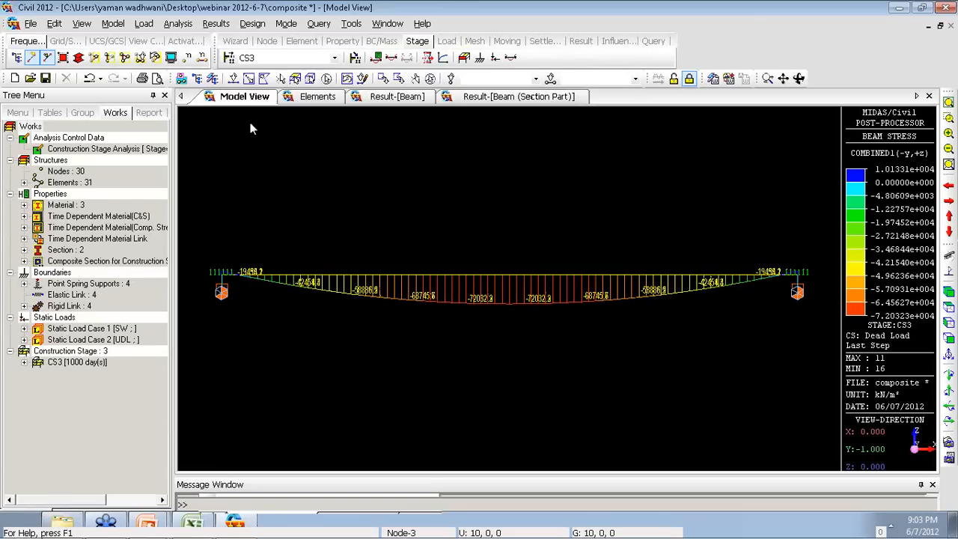
click(217, 23)
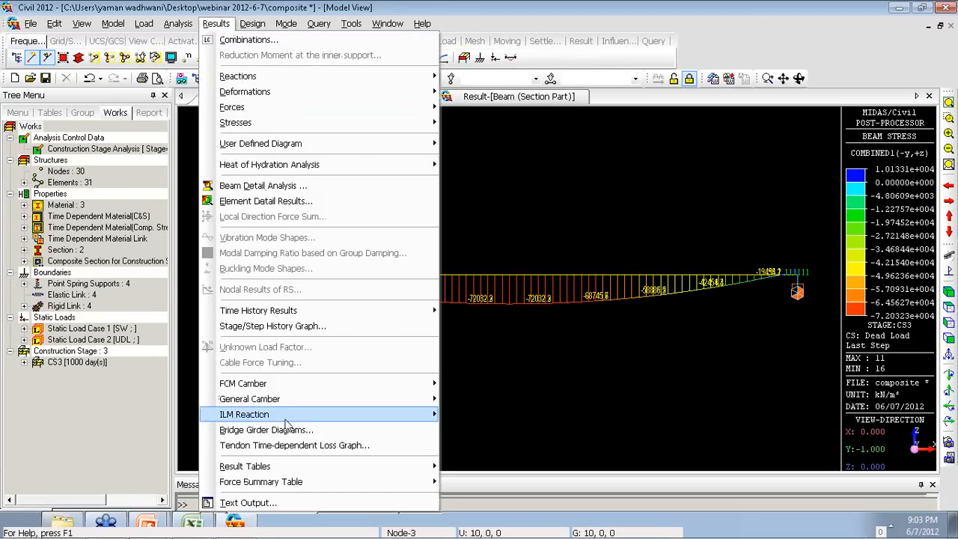
mouse_move(294, 416)
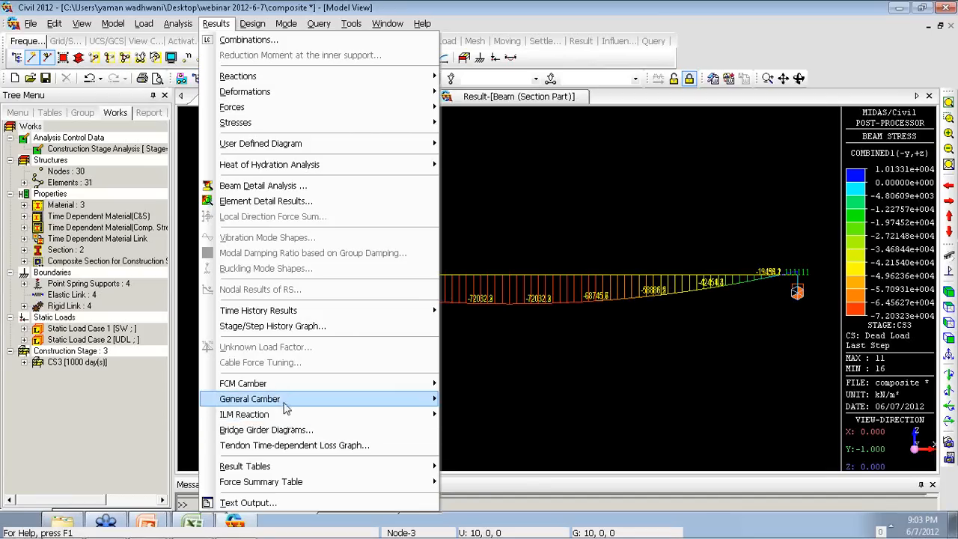
mouse_move(283, 472)
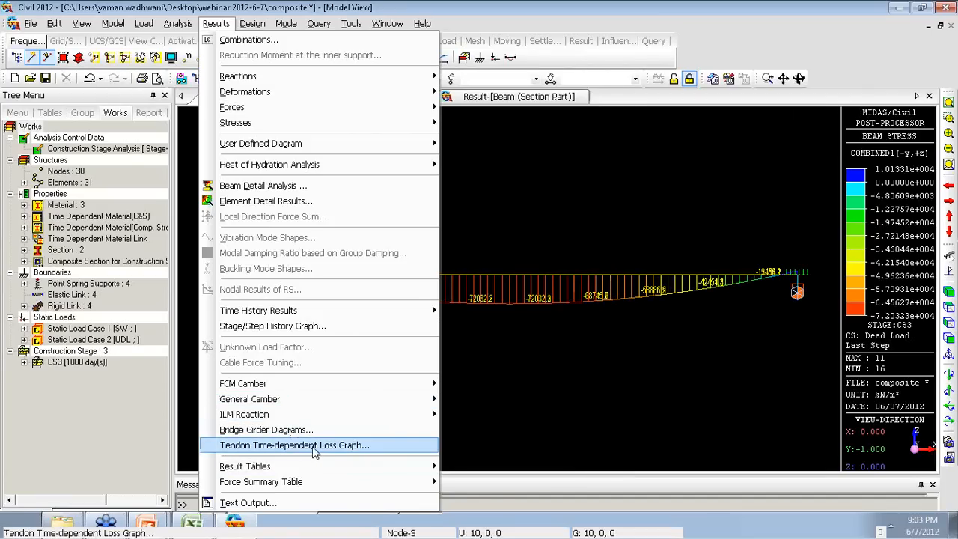
click(494, 383)
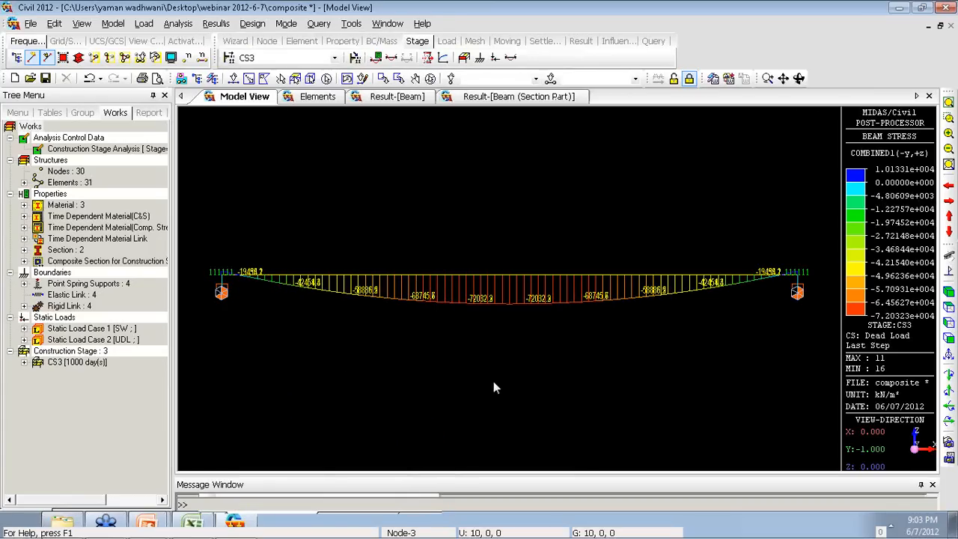
Close the composite model, open FCM for Design from the webinar models folder, and switch it to construction stage CS5
click(14, 79)
click(440, 309)
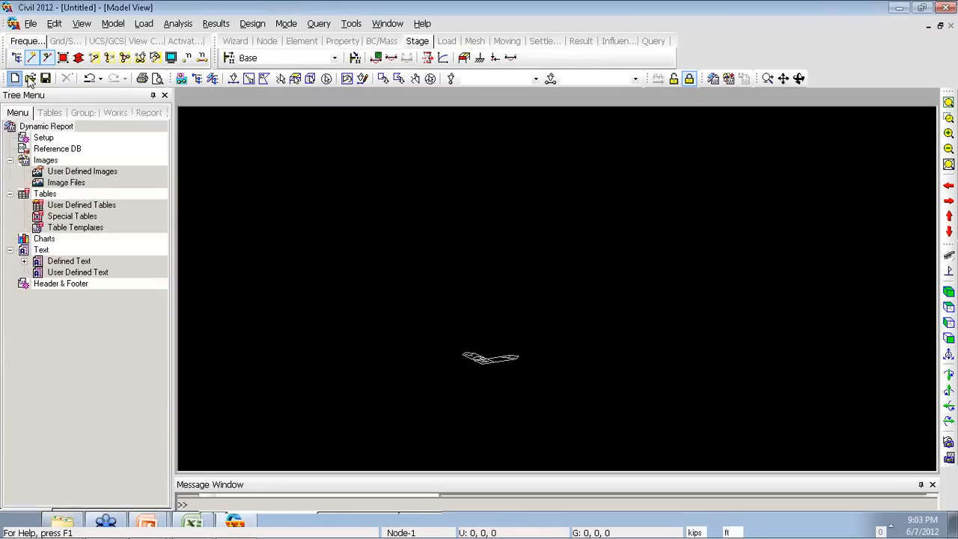
click(29, 78)
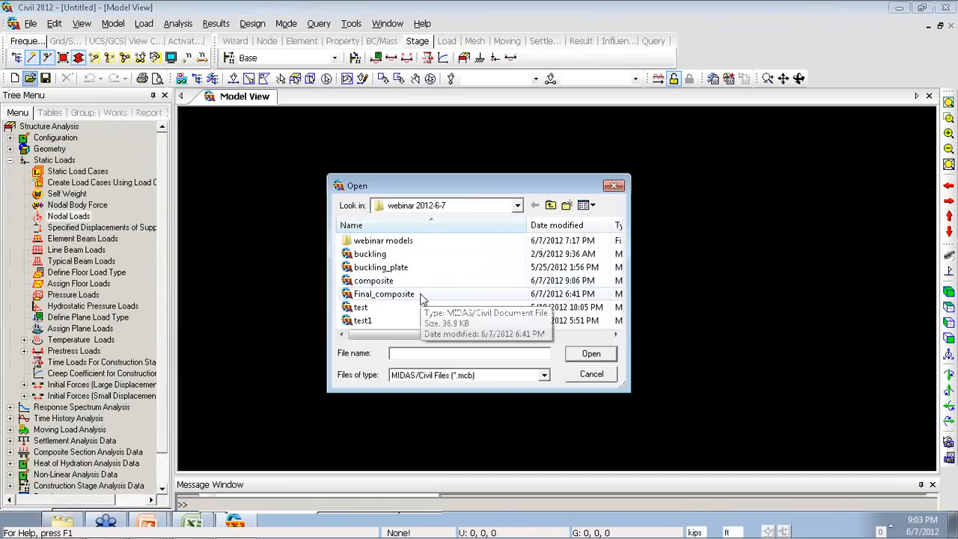
double_click(393, 240)
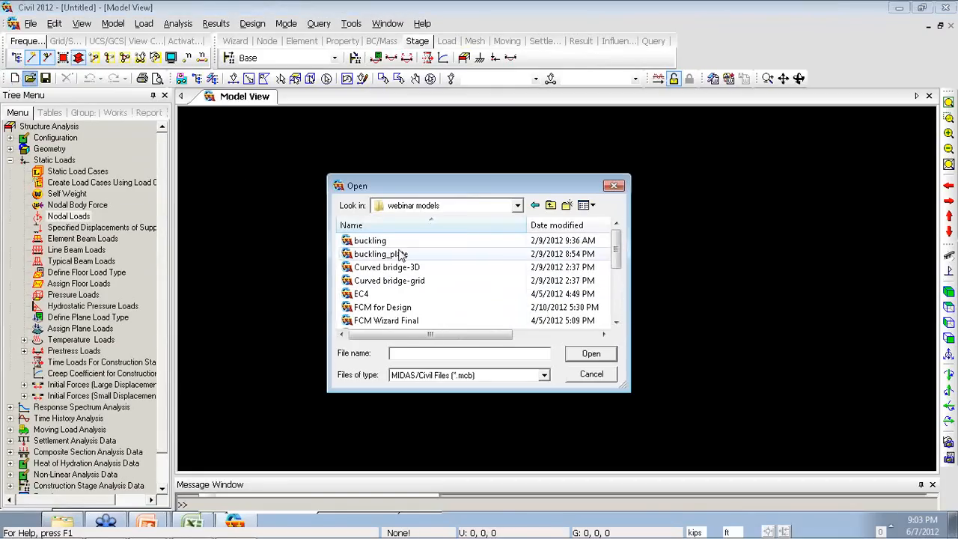
double_click(384, 308)
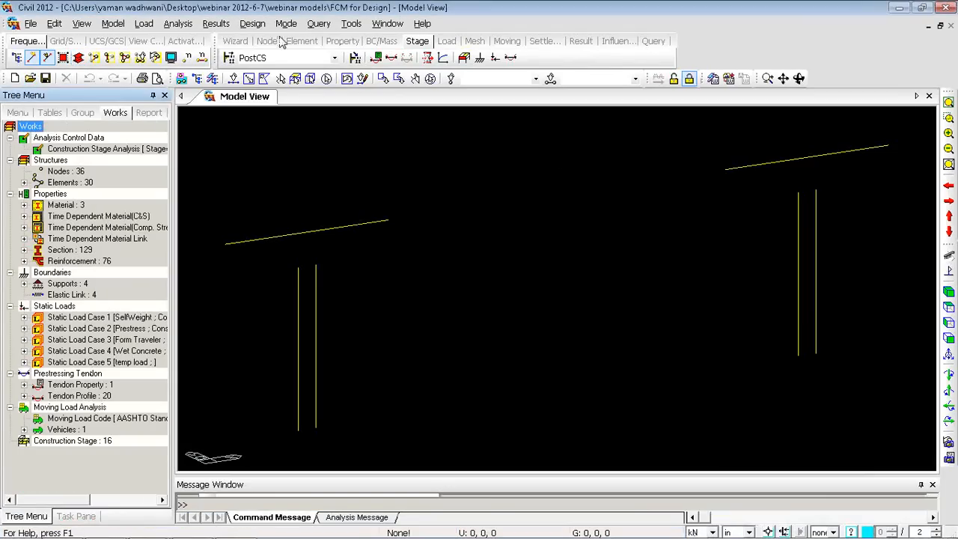
click(284, 58)
click(254, 108)
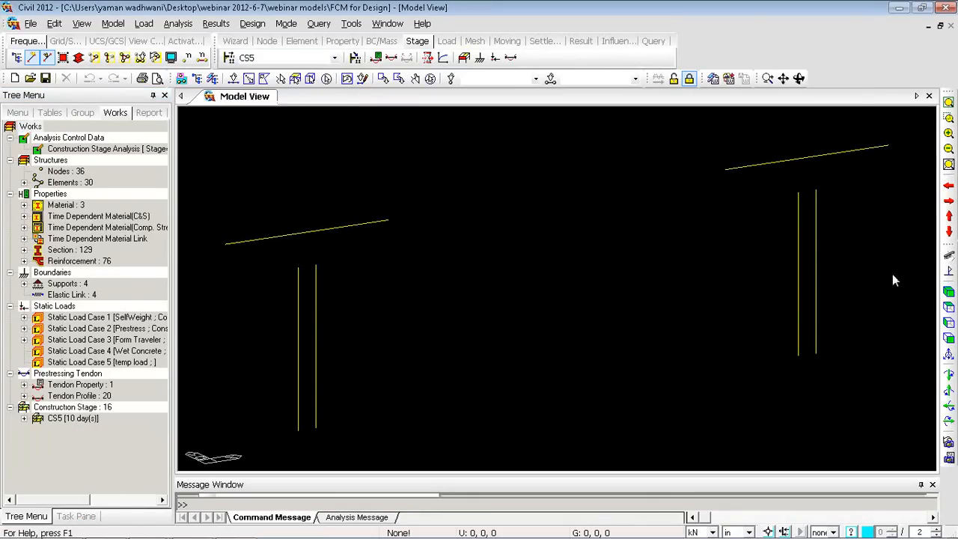
Open the FCM Wizard Final model from the webinar models folder
click(31, 24)
click(46, 54)
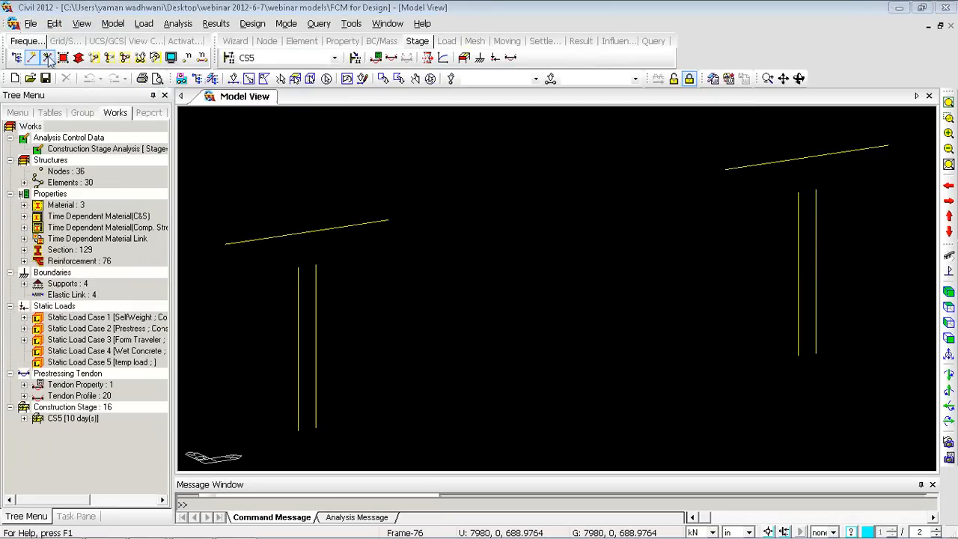
click(472, 281)
scroll(473, 281, down, 1)
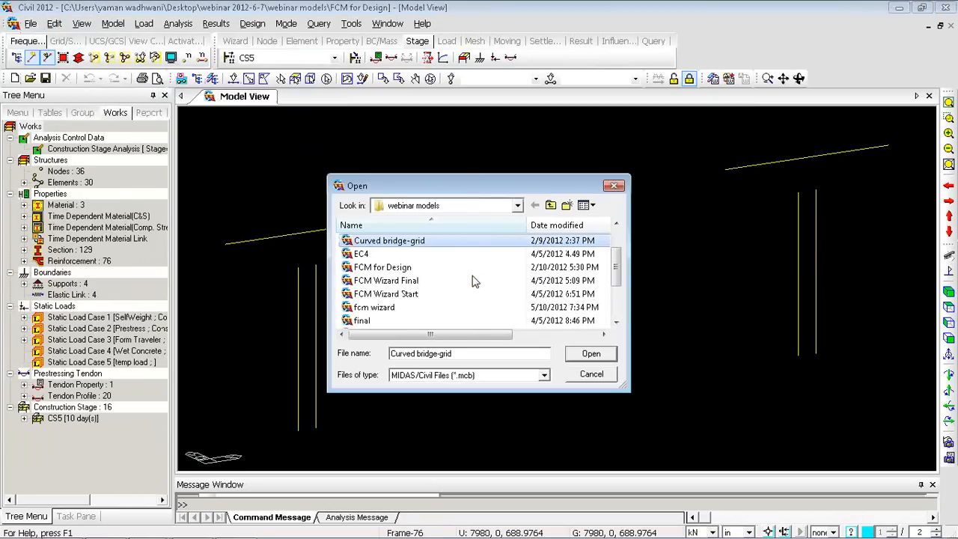
double_click(400, 281)
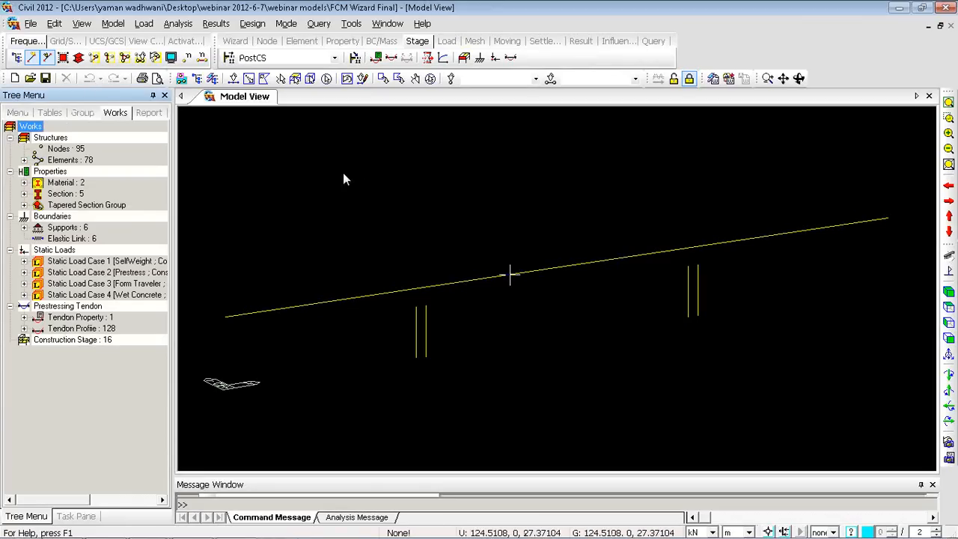
Show the bridge as a solid with hidden lines removed and switch the active construction stage to CS16
click(79, 57)
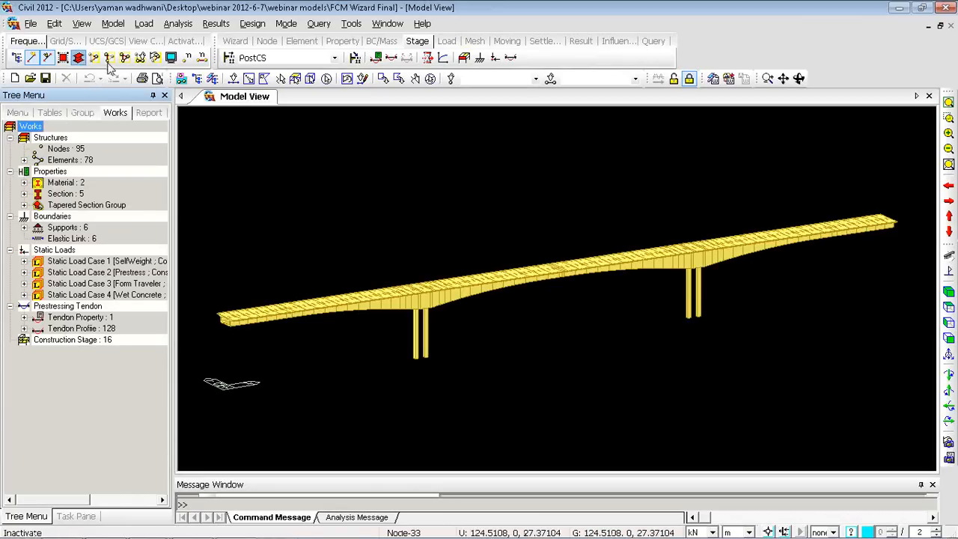
right_click(267, 124)
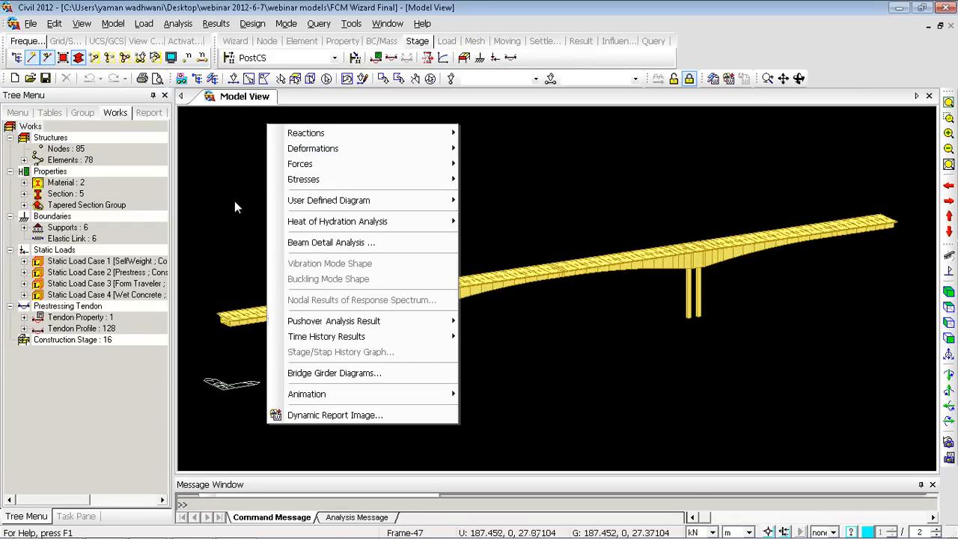
click(243, 159)
click(323, 59)
click(266, 129)
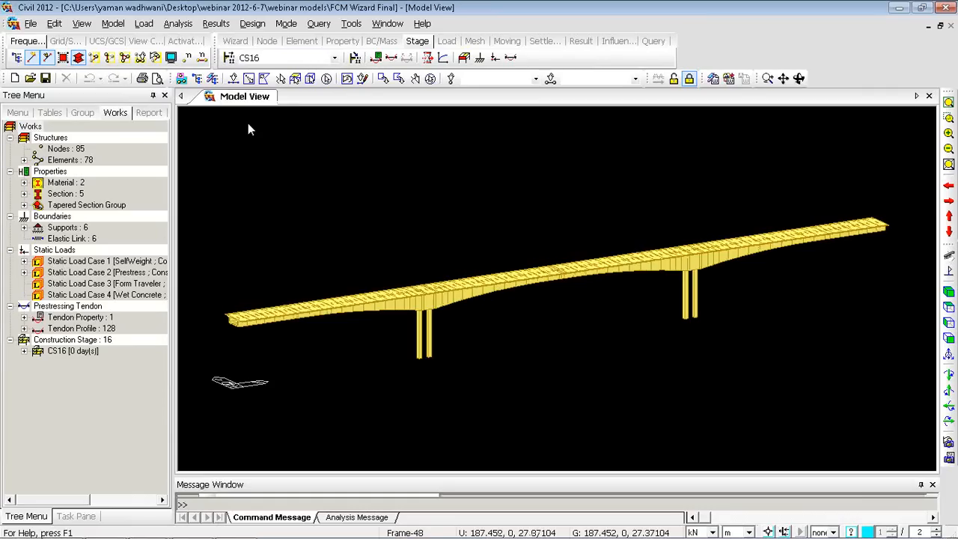
Open the Tendon Time-dependent Loss Graph and display tendon Bot01-01 at construction stage CS6
right_click(248, 125)
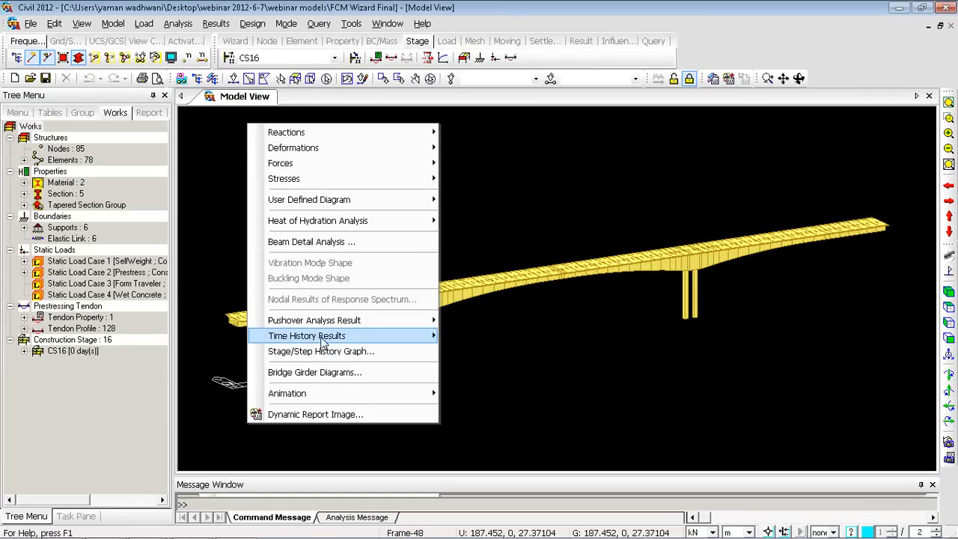
click(216, 23)
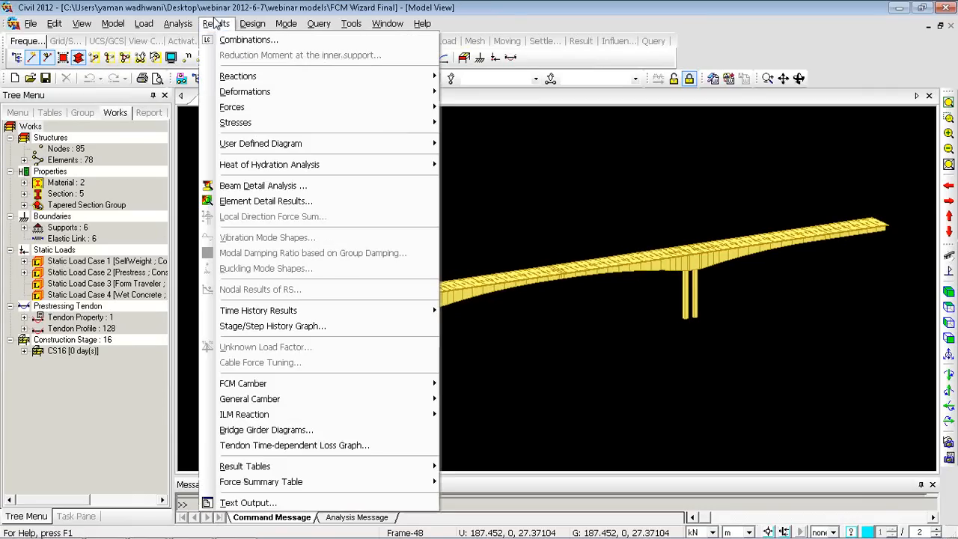
click(279, 448)
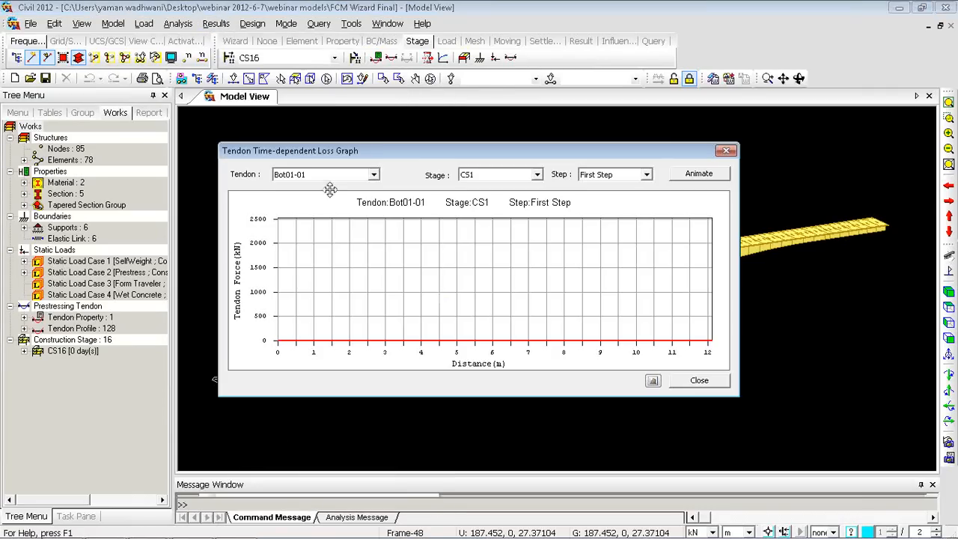
click(350, 175)
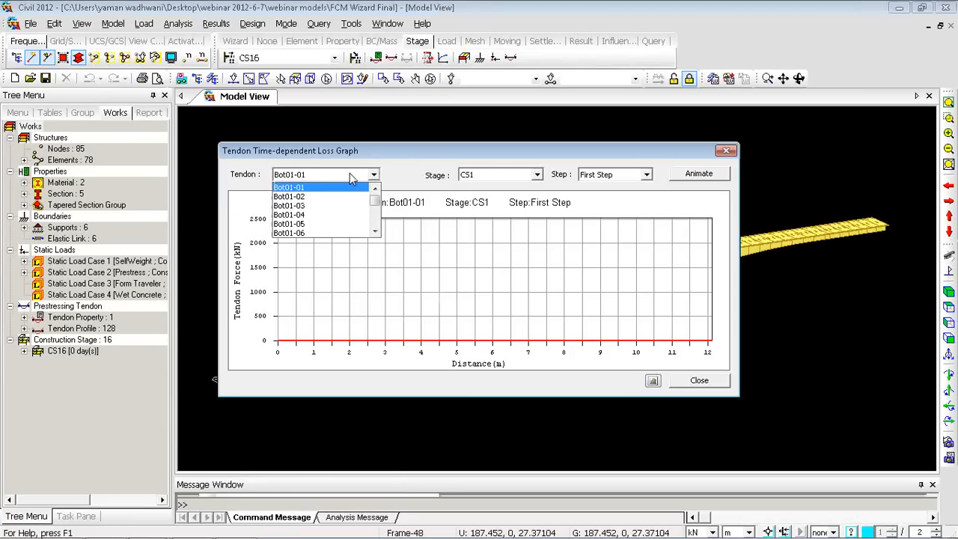
click(503, 176)
click(496, 234)
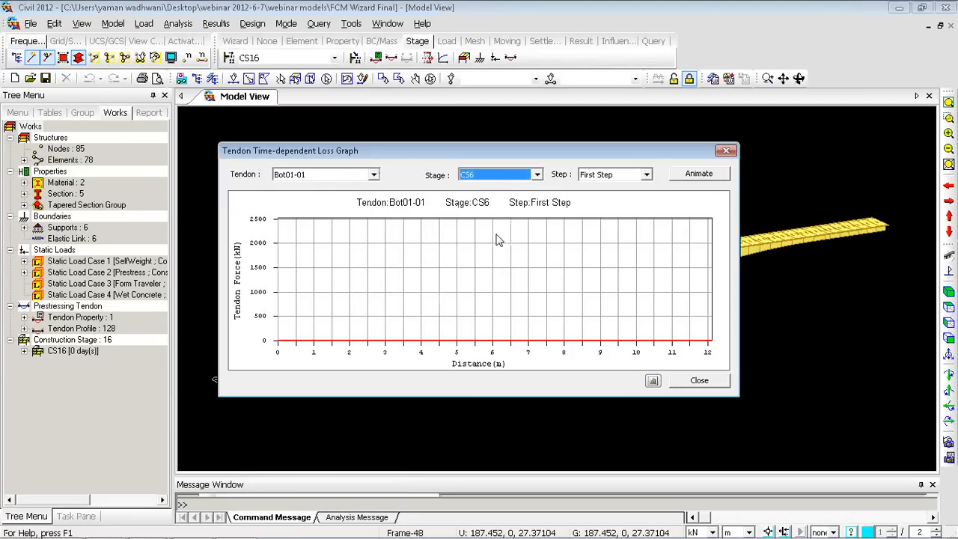
Plot the loss graph for tendon Top02-38, step through the construction stages up to CS15, and close the graph
click(498, 177)
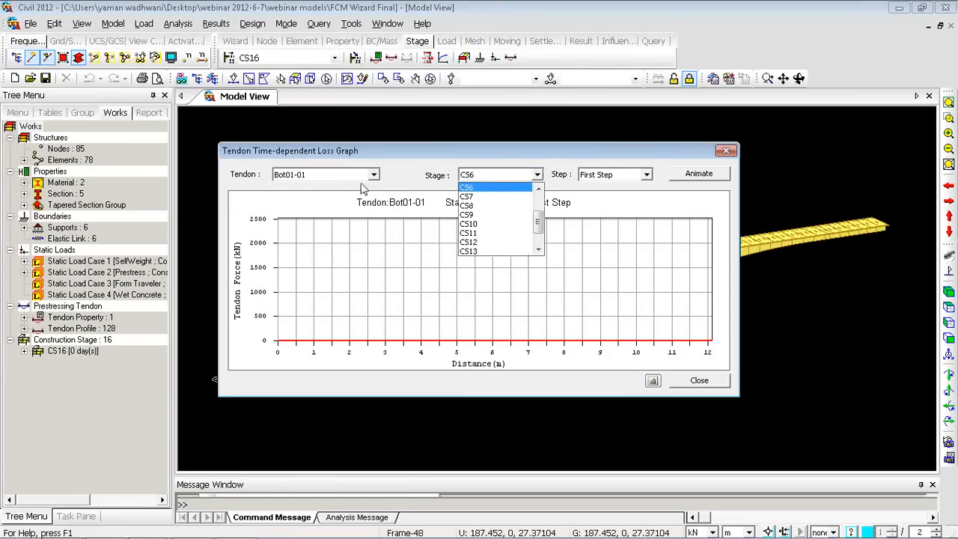
click(364, 186)
click(367, 175)
drag(374, 193, 376, 228)
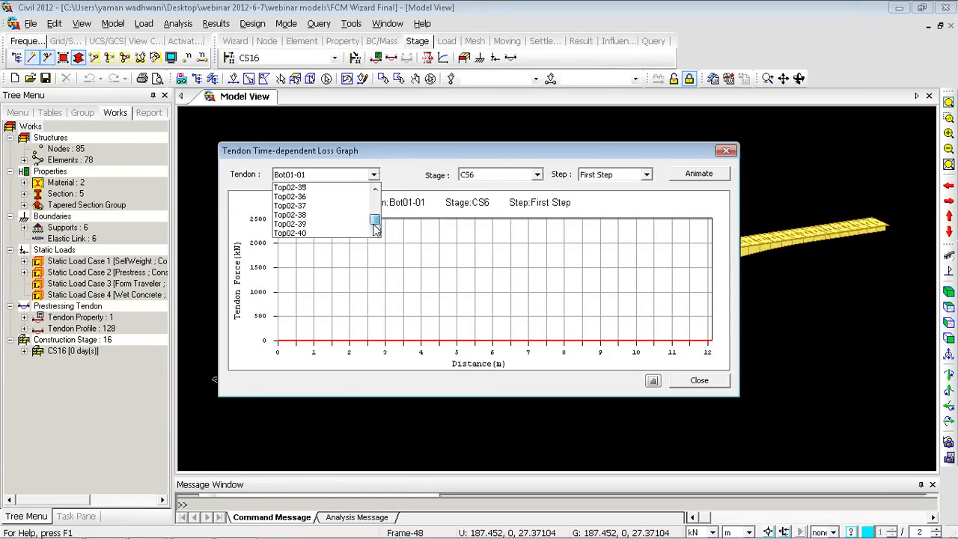
click(307, 215)
click(455, 174)
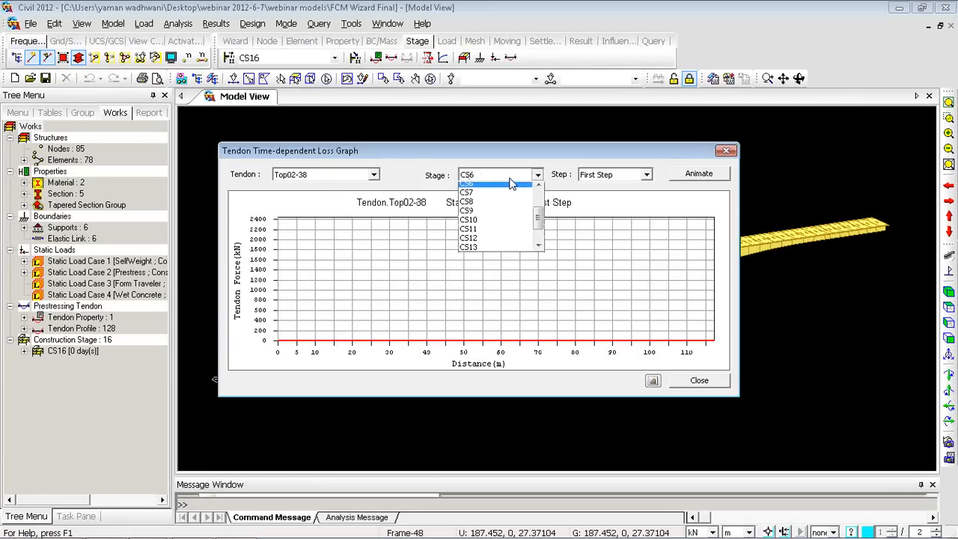
scroll(498, 217, up, 3)
click(503, 190)
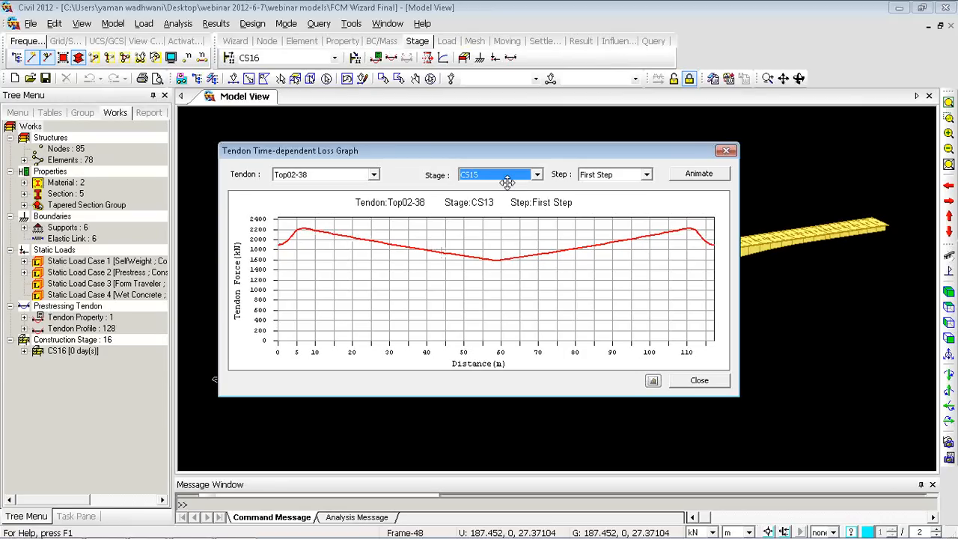
click(726, 151)
Open the Tendon Loss result table and show the losses of tendon group Top-P 1-1 at stage CS14
click(215, 24)
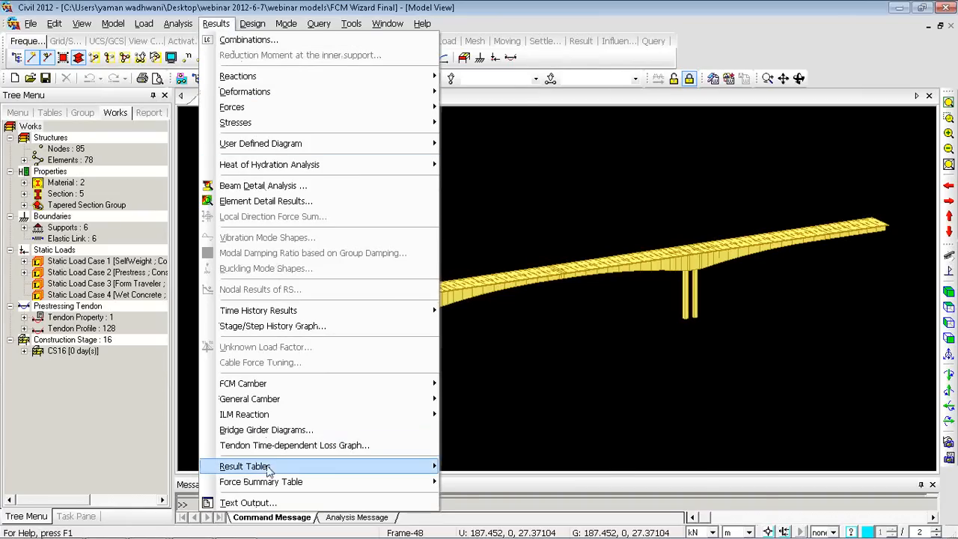
mouse_move(270, 469)
mouse_move(519, 406)
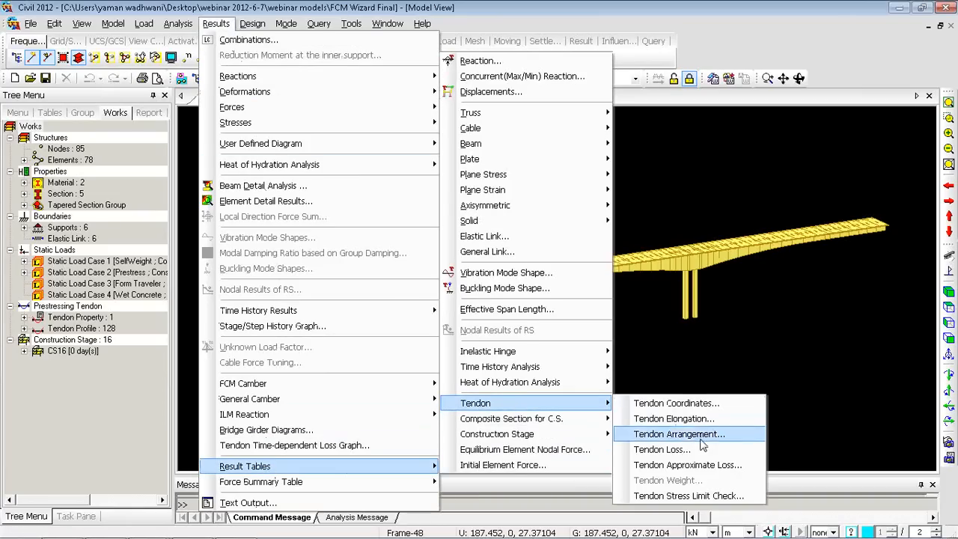
click(661, 449)
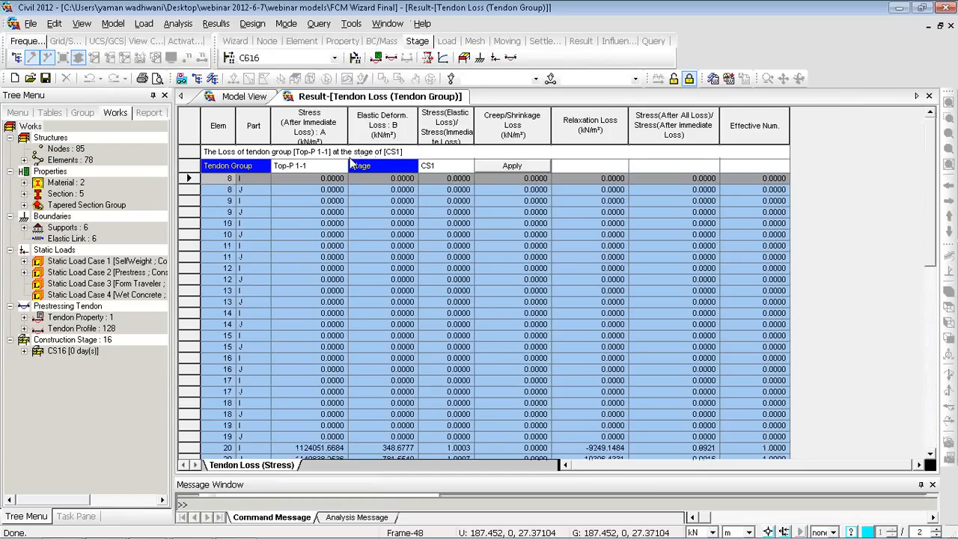
click(468, 166)
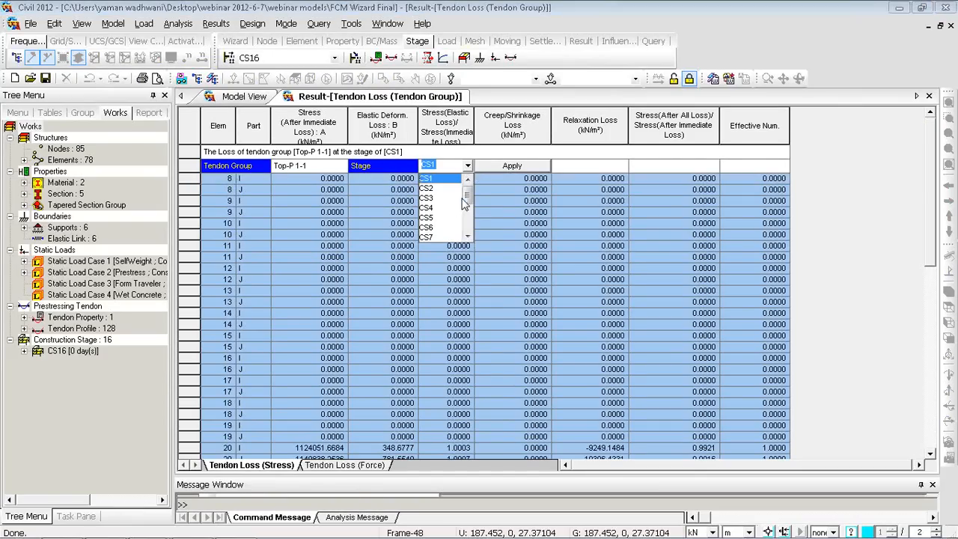
drag(466, 197, 469, 225)
click(432, 219)
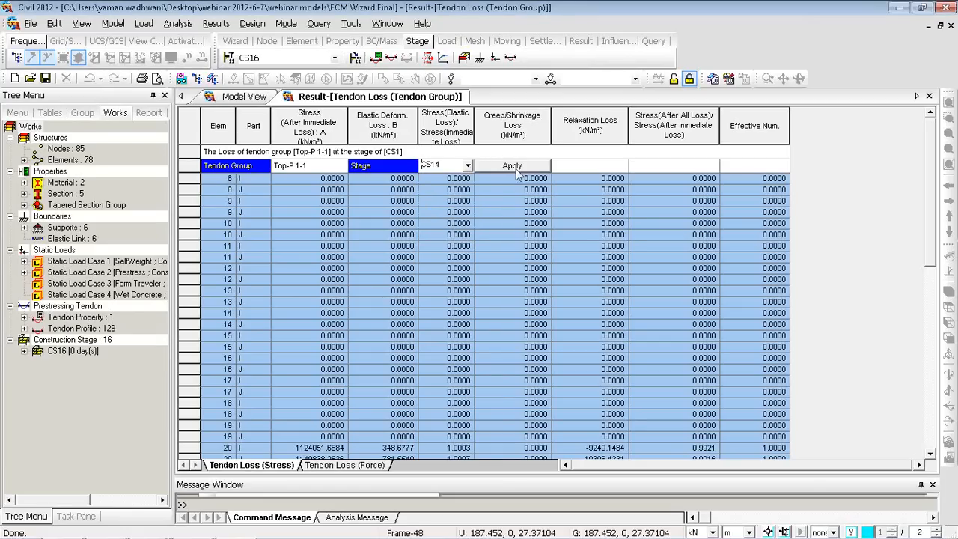
click(513, 165)
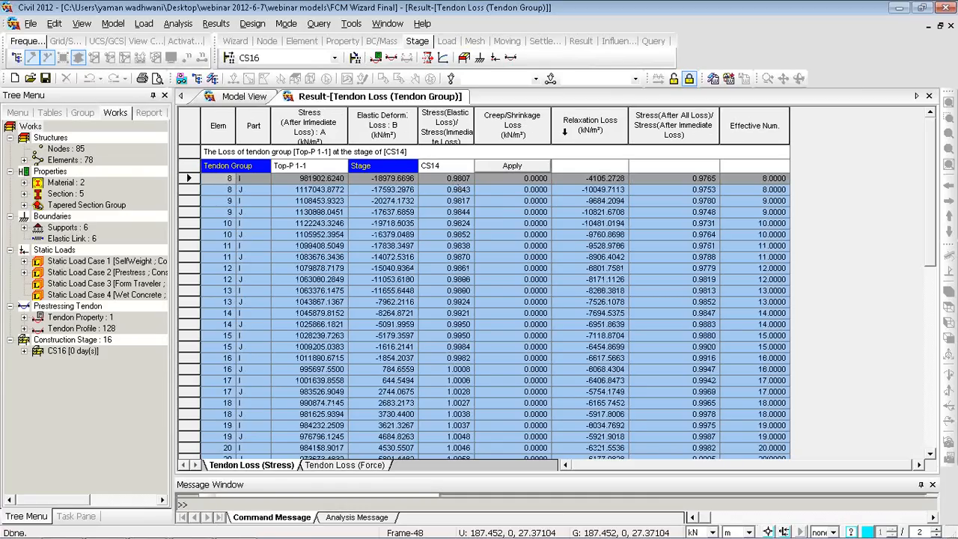
From the model view, open the Bridge Girder Diagrams settings and choose Last Step with load case CS: Summation
click(255, 98)
click(216, 24)
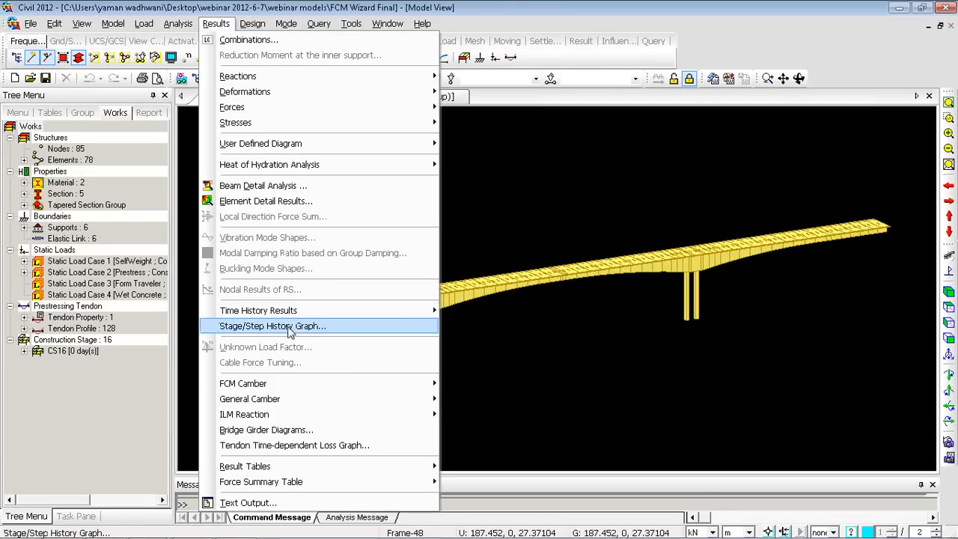
click(289, 432)
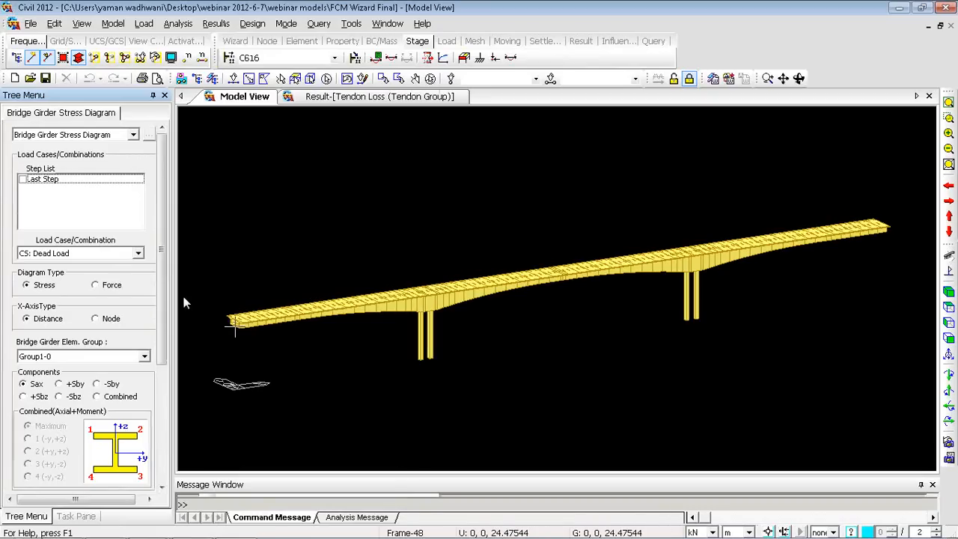
mouse_move(164, 270)
mouse_down()
mouse_move(158, 335)
mouse_move(162, 260)
mouse_up()
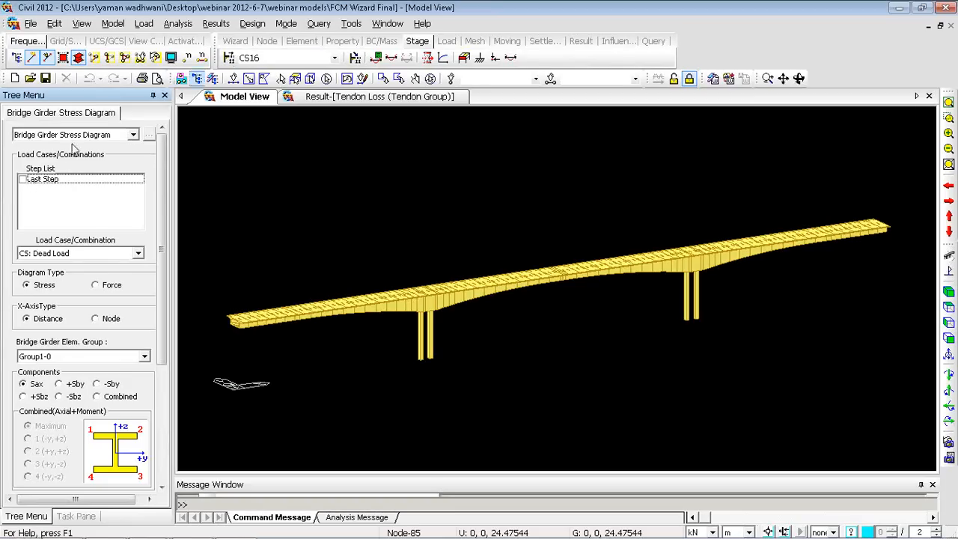
click(22, 180)
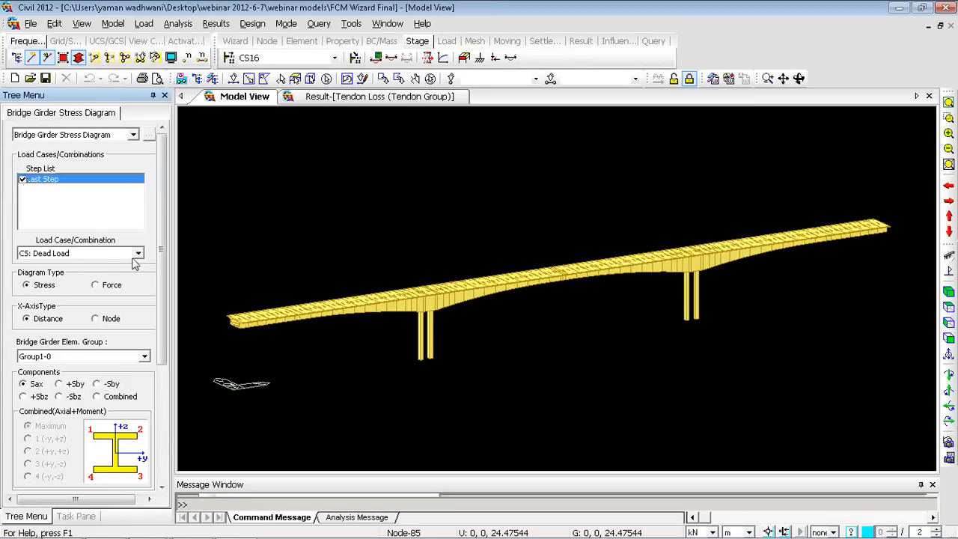
click(137, 255)
click(85, 339)
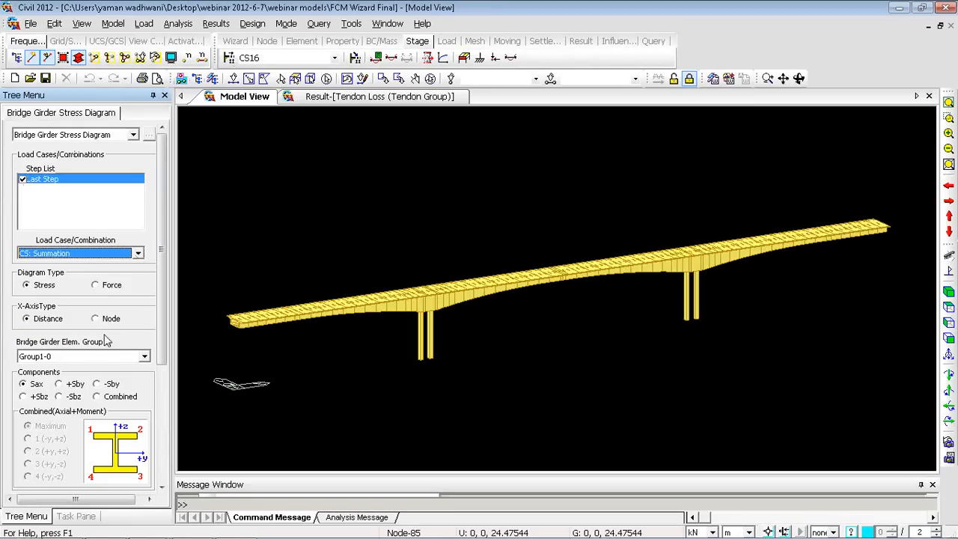
Set the stress diagram's element group to BridgeGirder and its component to Combined
click(131, 355)
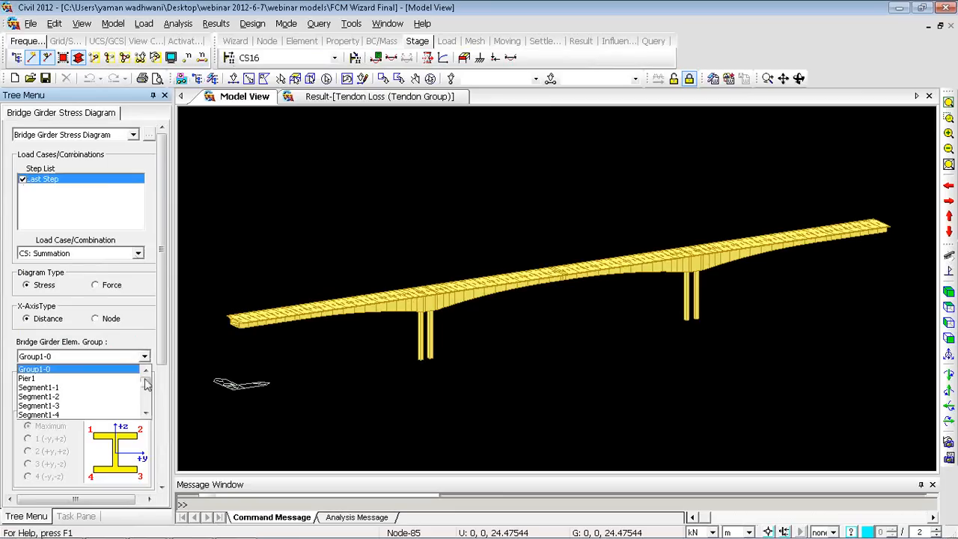
drag(144, 378, 145, 405)
click(82, 411)
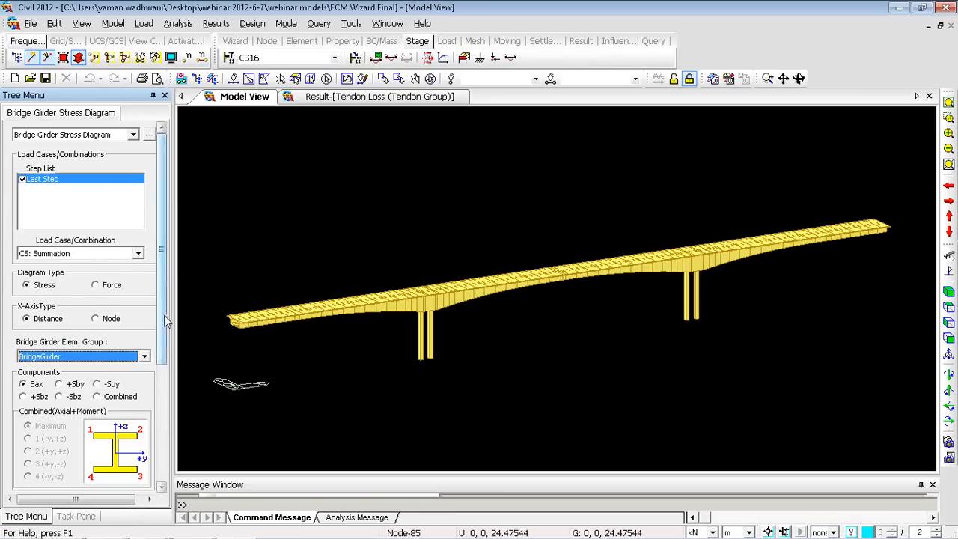
scroll(108, 333, down, 5)
click(99, 218)
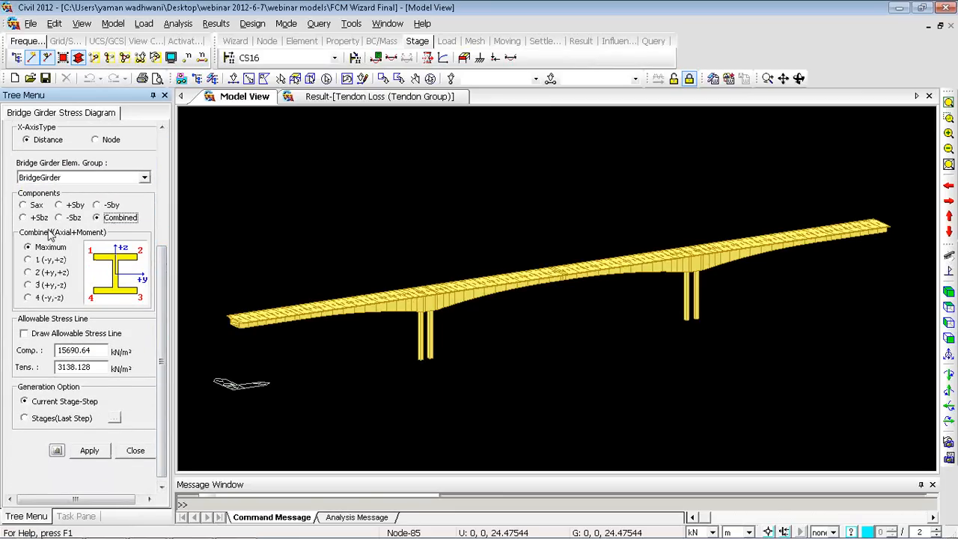
Enable the allowable stress line, generate the girder stress diagram, and maximize its window
click(48, 337)
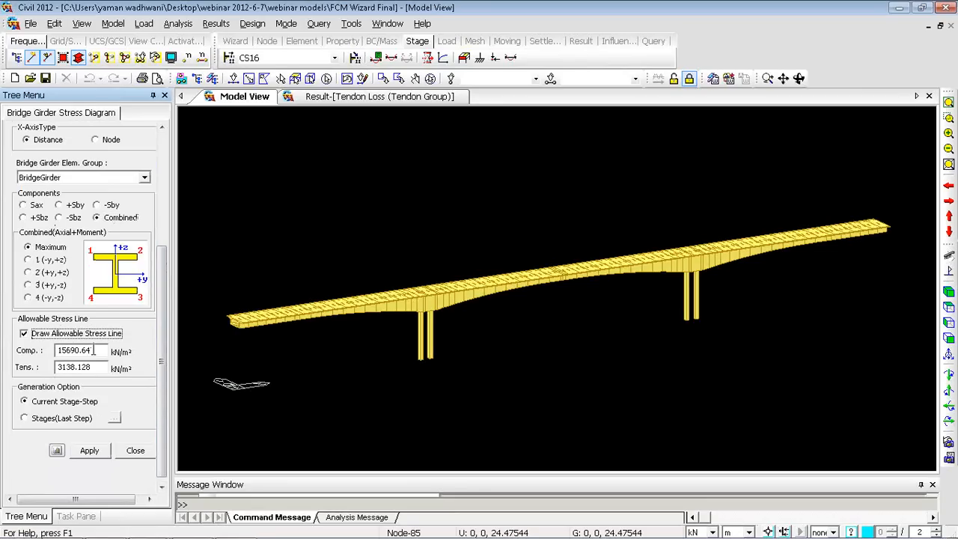
click(90, 452)
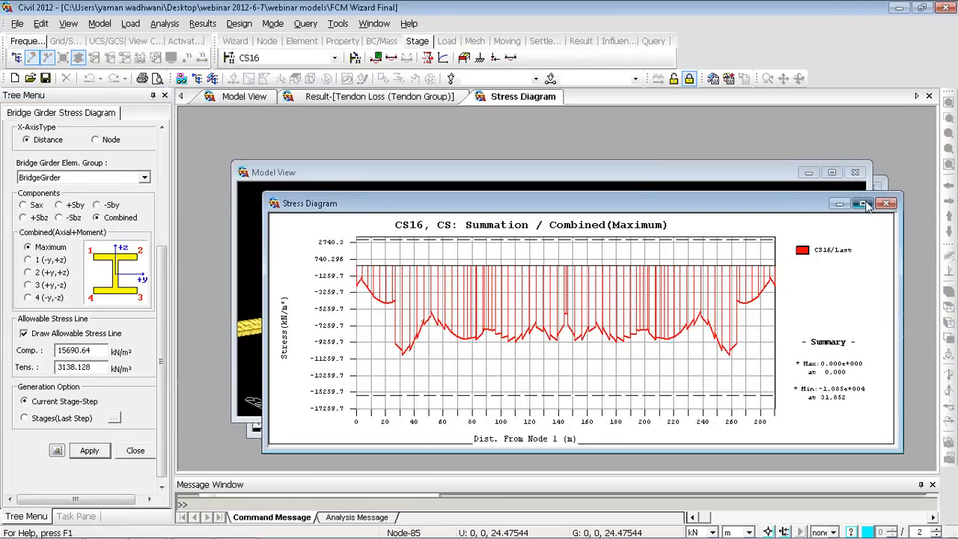
click(862, 202)
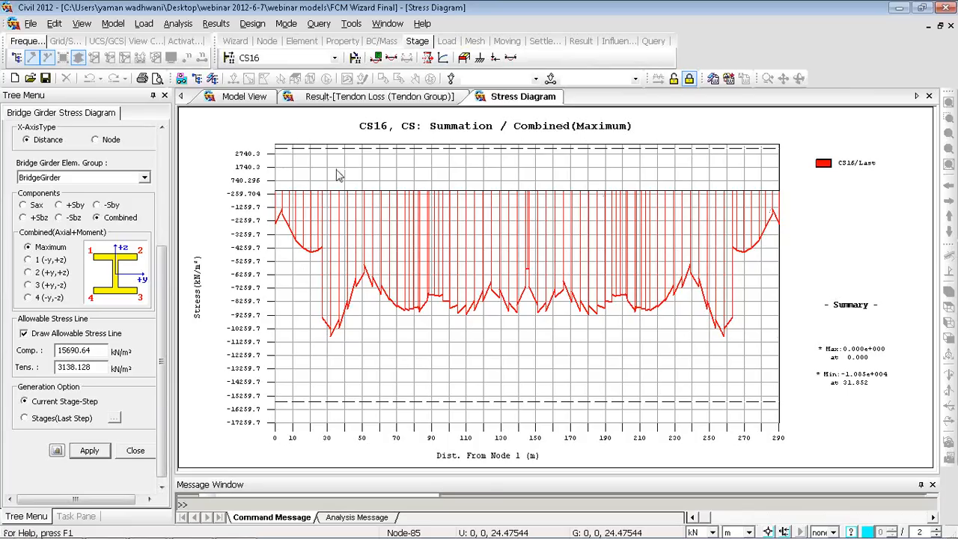
Return to the model view and open the Elastic Link result table
click(243, 98)
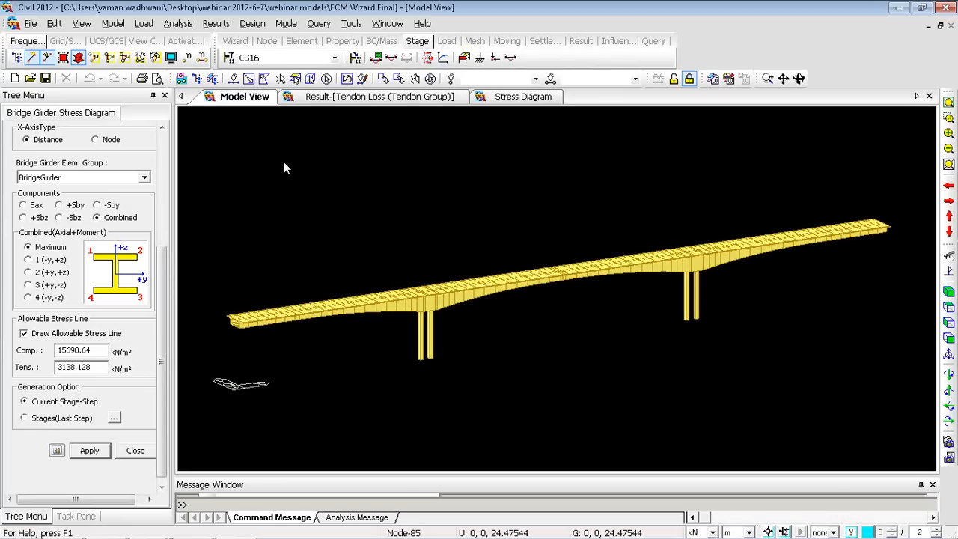
click(217, 23)
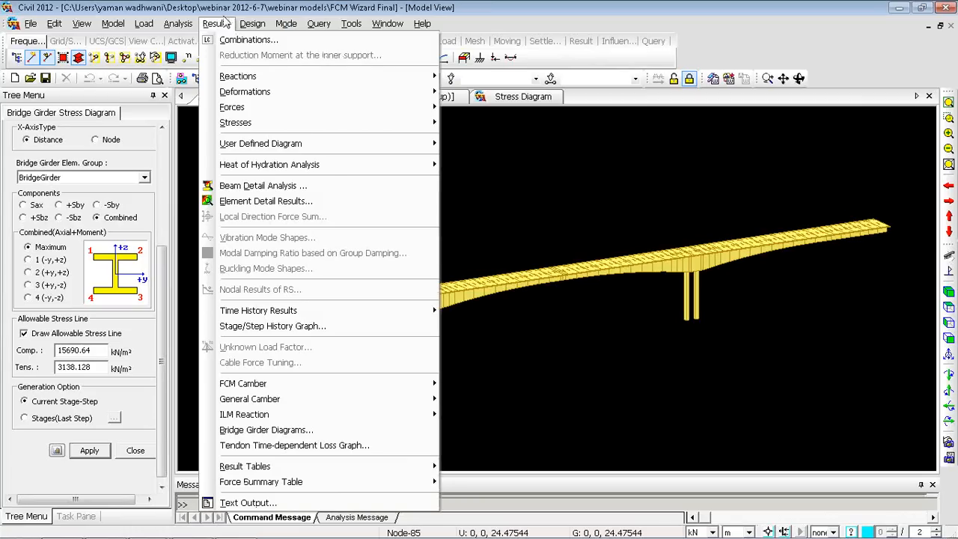
click(252, 27)
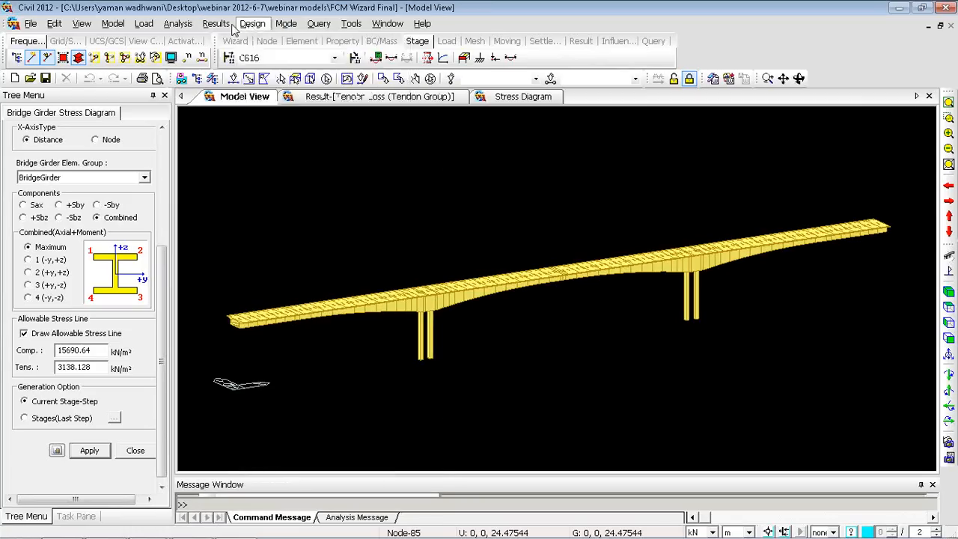
click(229, 24)
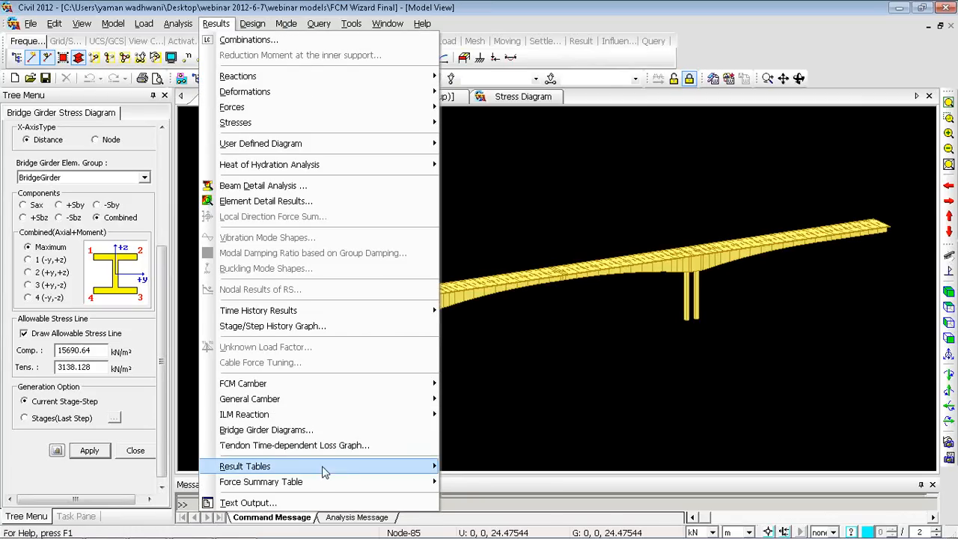
mouse_move(346, 471)
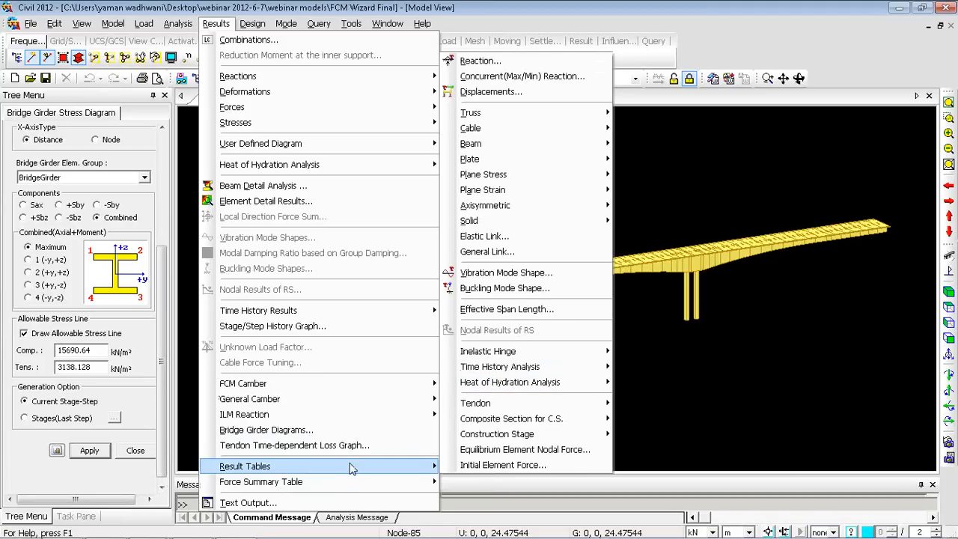
click(516, 236)
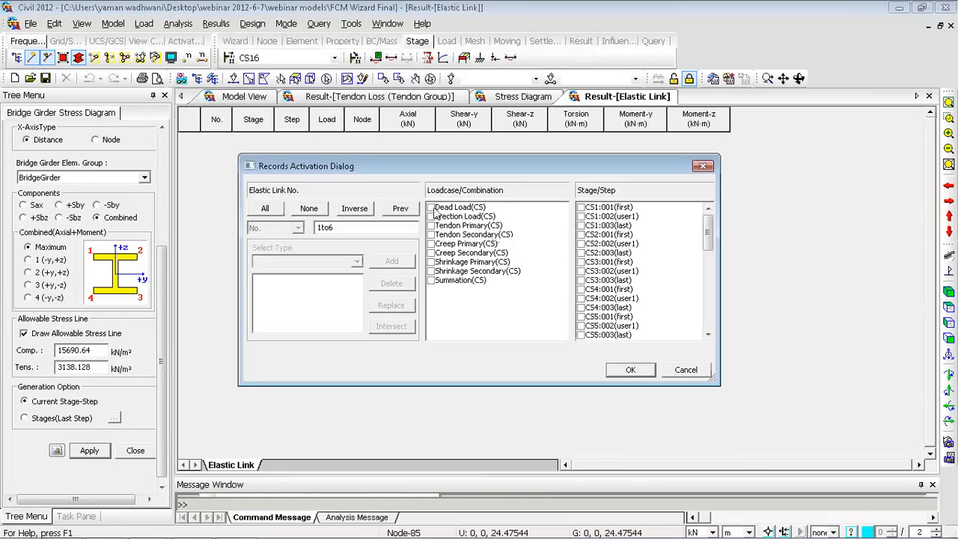
List elastic link results for Dead Load(CS) and Erection Load(CS), adding stage steps CS1:001(first) and CS1:002(user1)
click(431, 208)
click(431, 216)
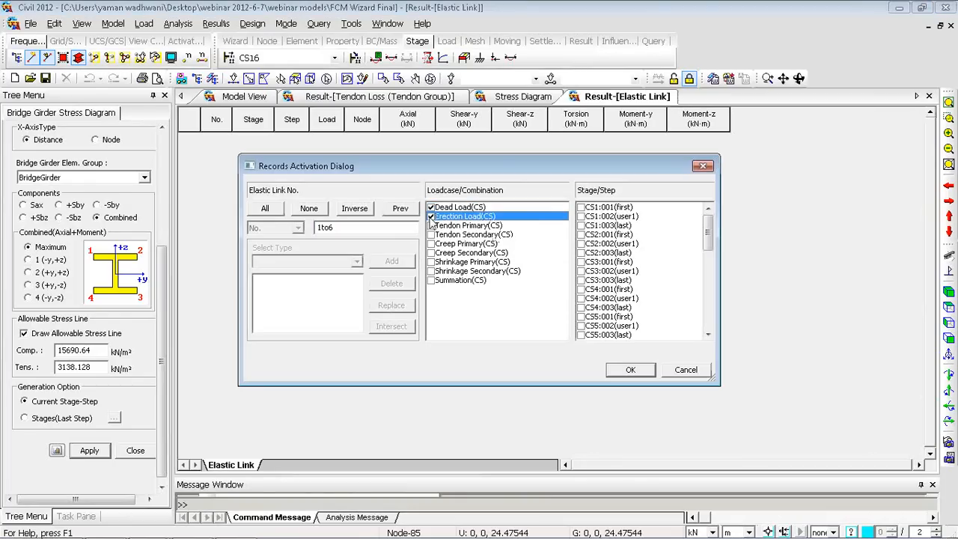
click(580, 207)
click(581, 216)
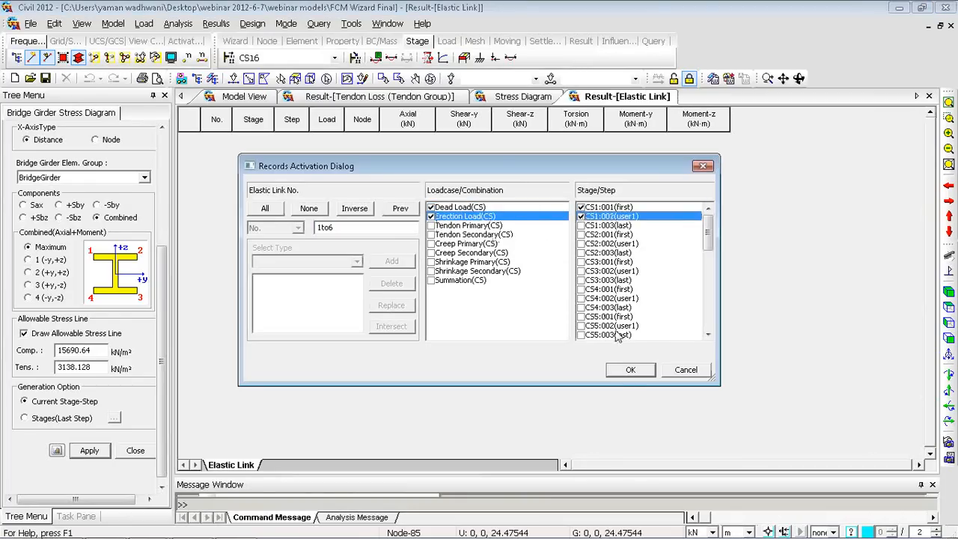
click(630, 370)
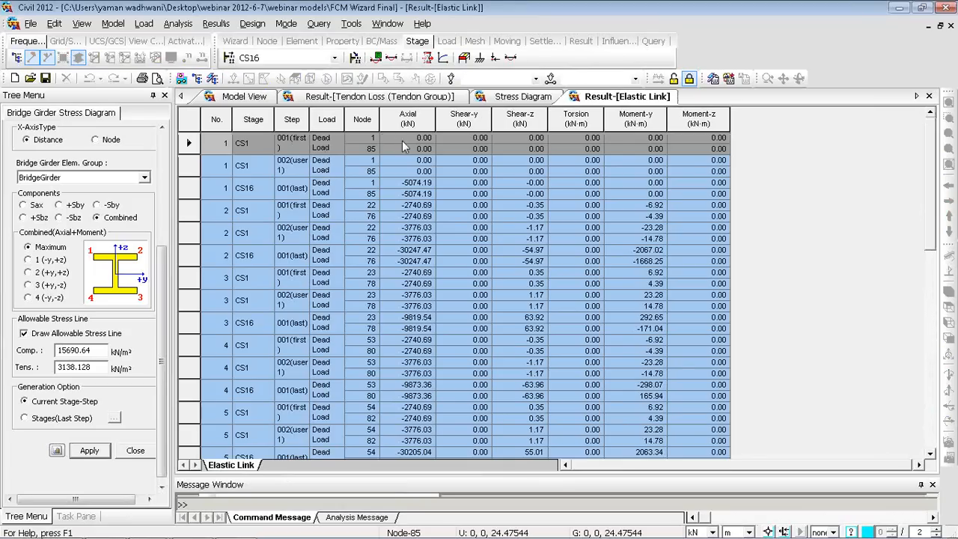
Check link 2's CS1 elastic link results, return to the model view, and close the Bridge Girder Stress Diagram settings
click(402, 212)
click(417, 238)
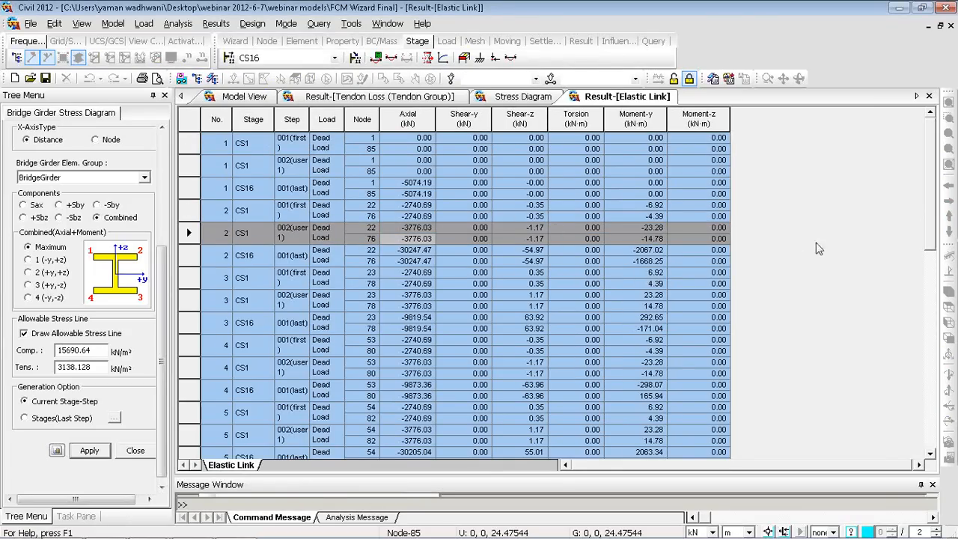
click(239, 98)
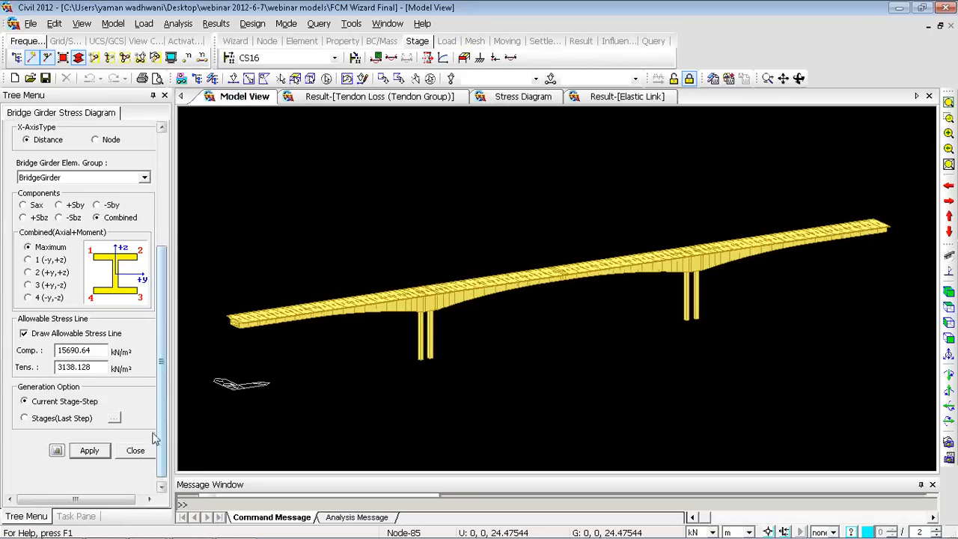
click(135, 449)
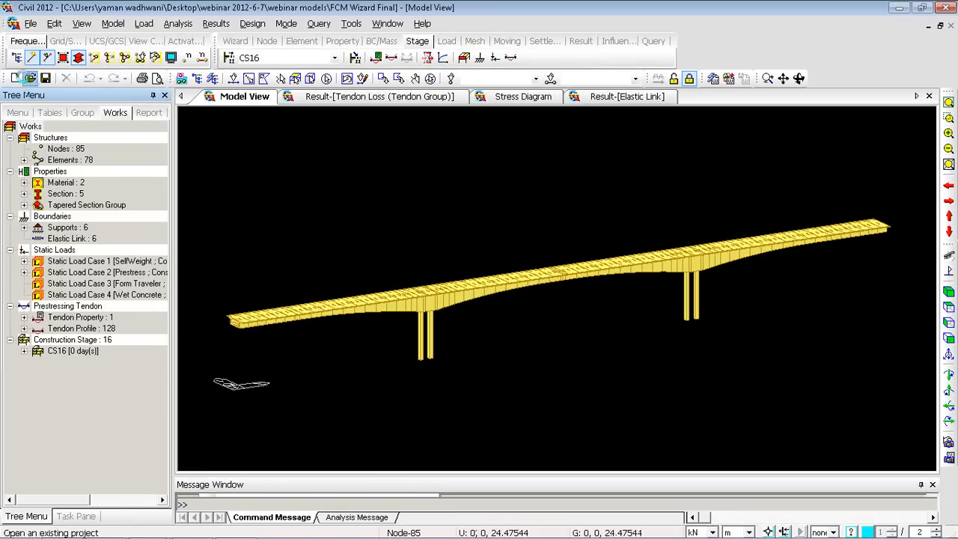
Open the EC4 model from the webinar models folder and display its elements with their section shapes
click(30, 78)
scroll(614, 254, down, 1)
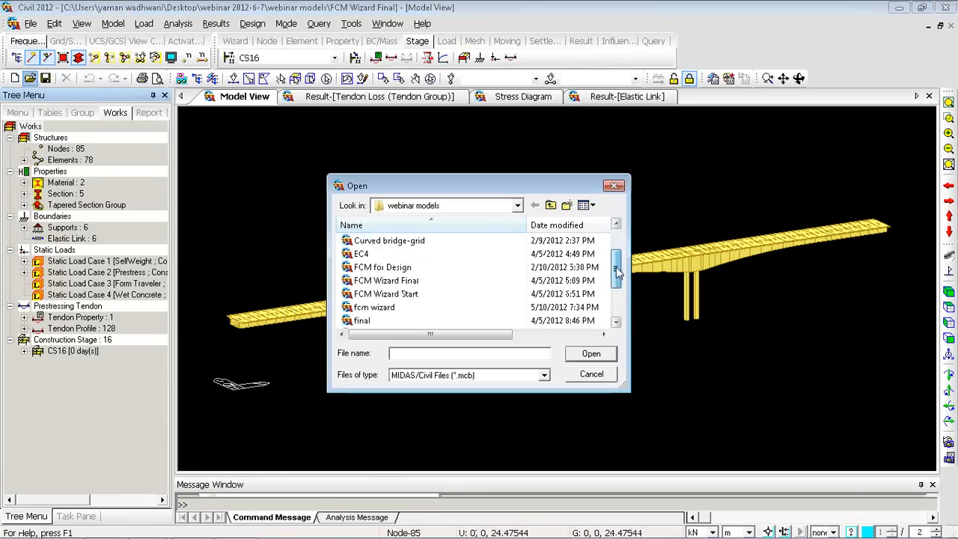
scroll(613, 254, up, 1)
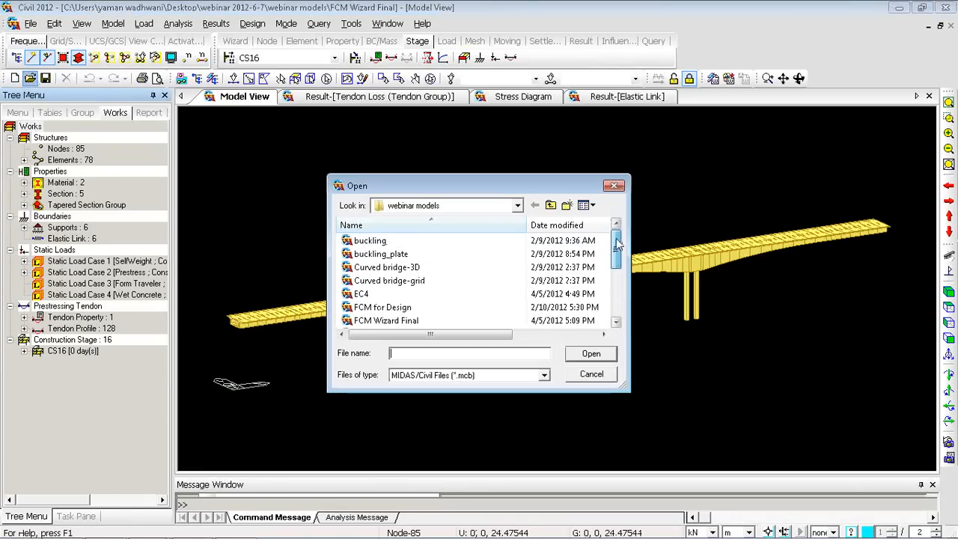
double_click(380, 295)
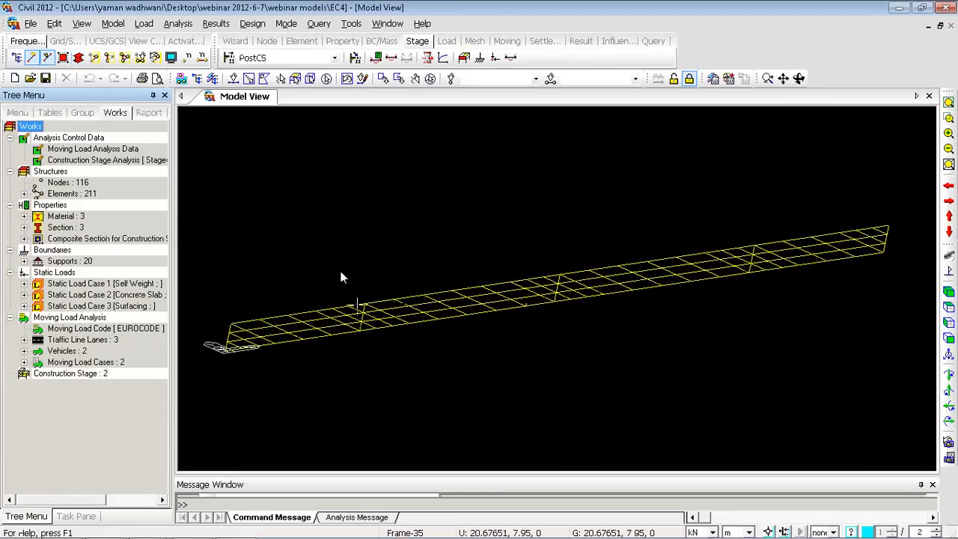
click(80, 58)
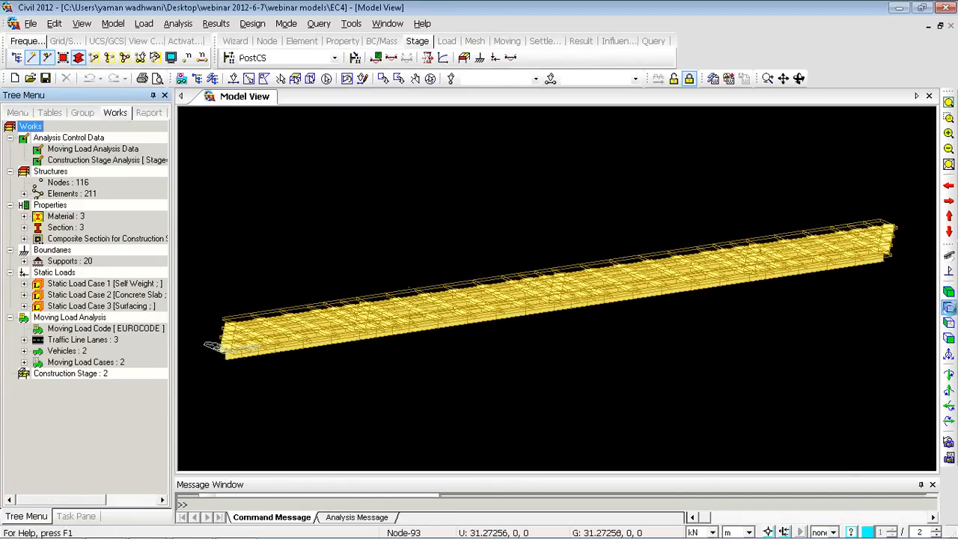
click(949, 310)
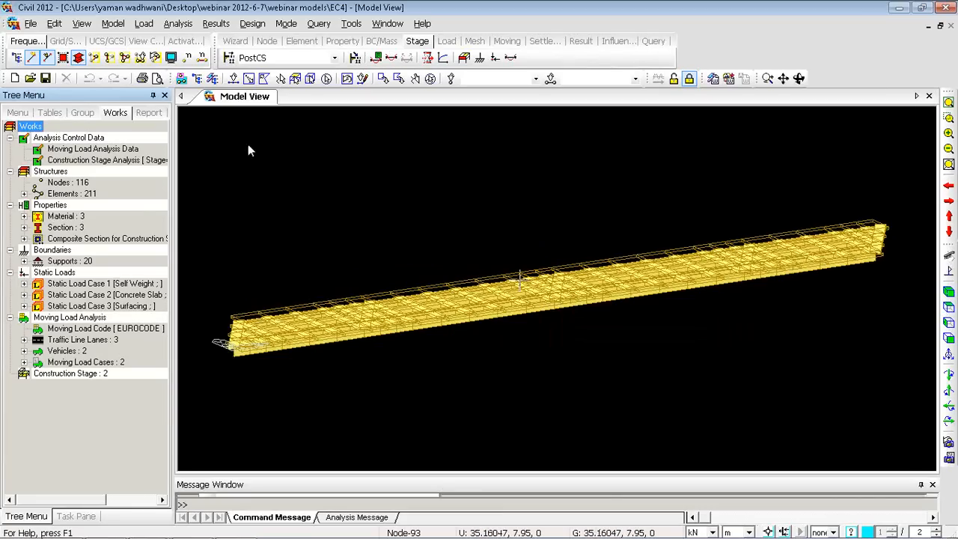
Review the Inner Beam's composite section properties for construction stage and point out the construction stage and moving load analysis data
drag(172, 217, 281, 217)
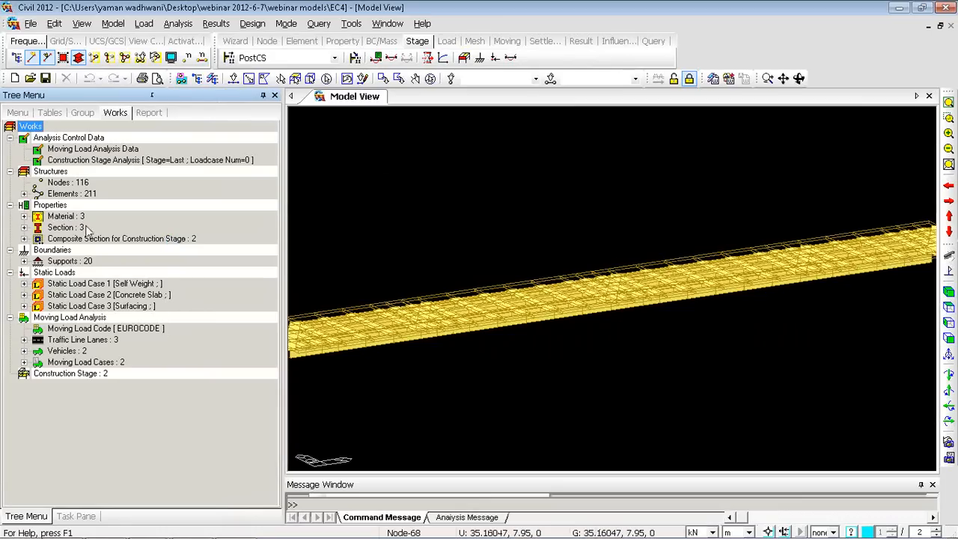
click(24, 239)
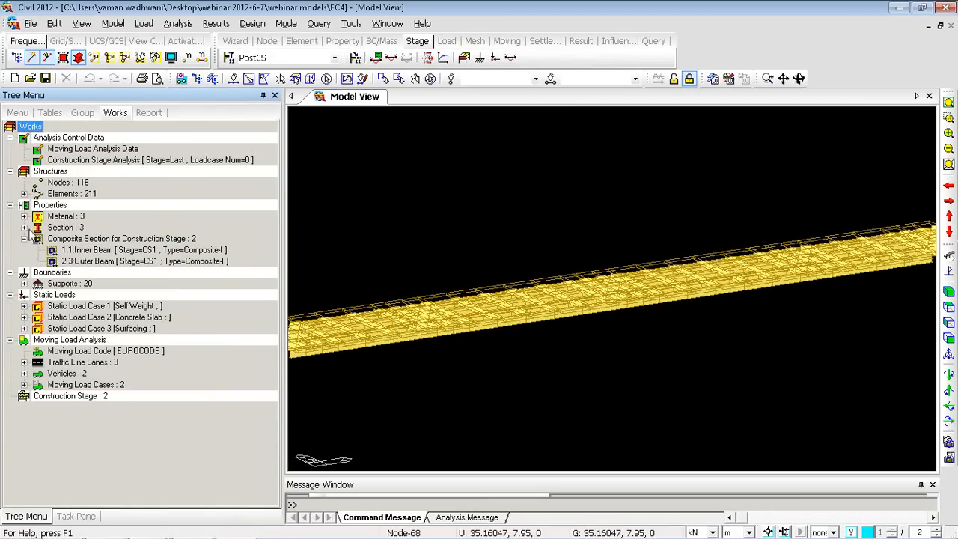
right_click(85, 253)
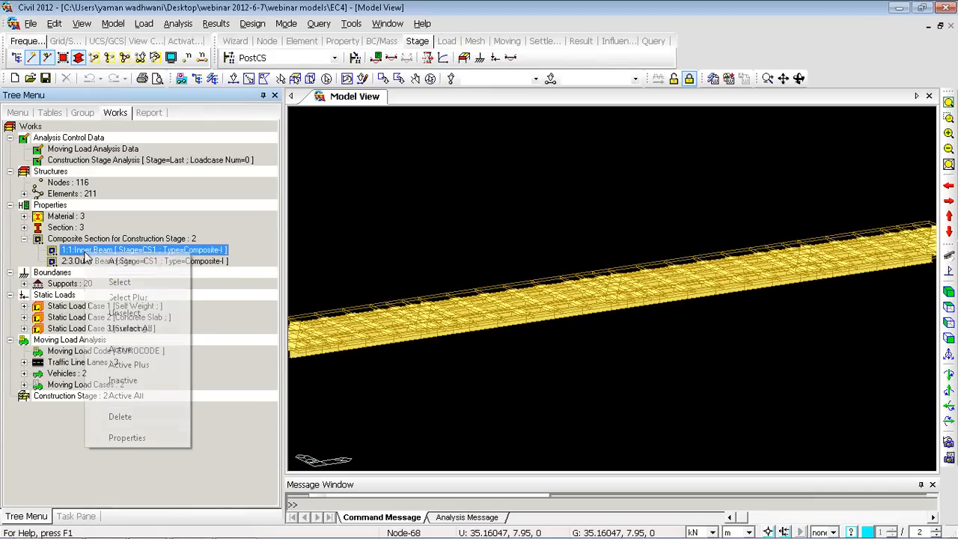
click(149, 436)
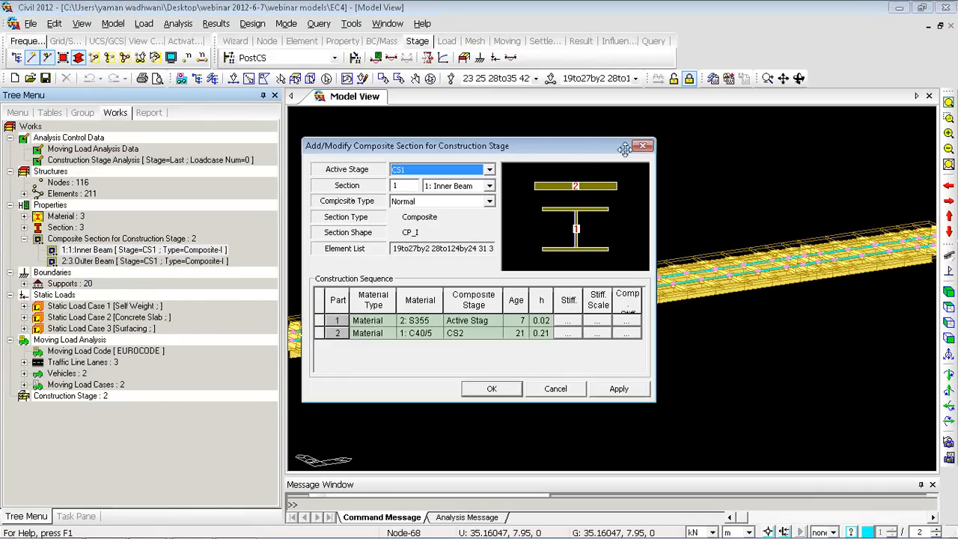
click(643, 147)
click(102, 161)
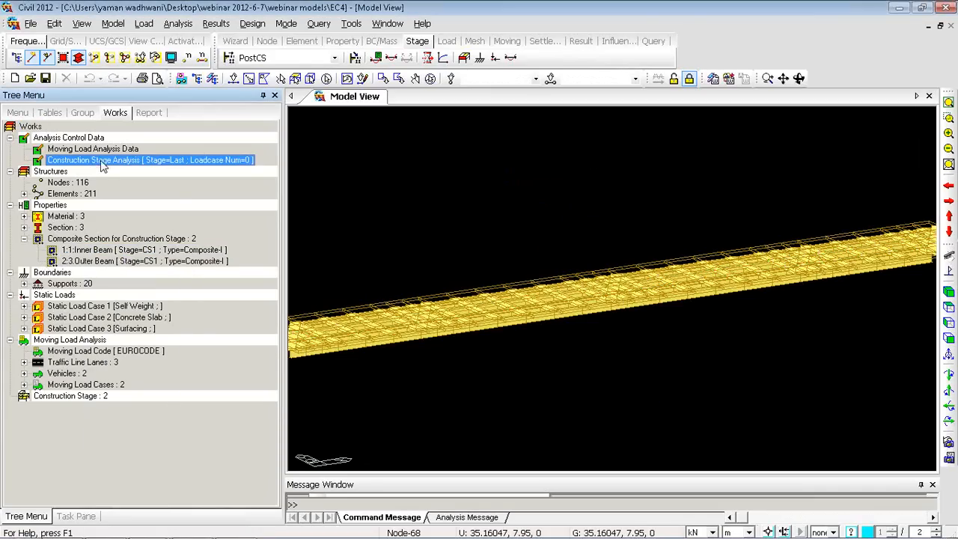
click(85, 149)
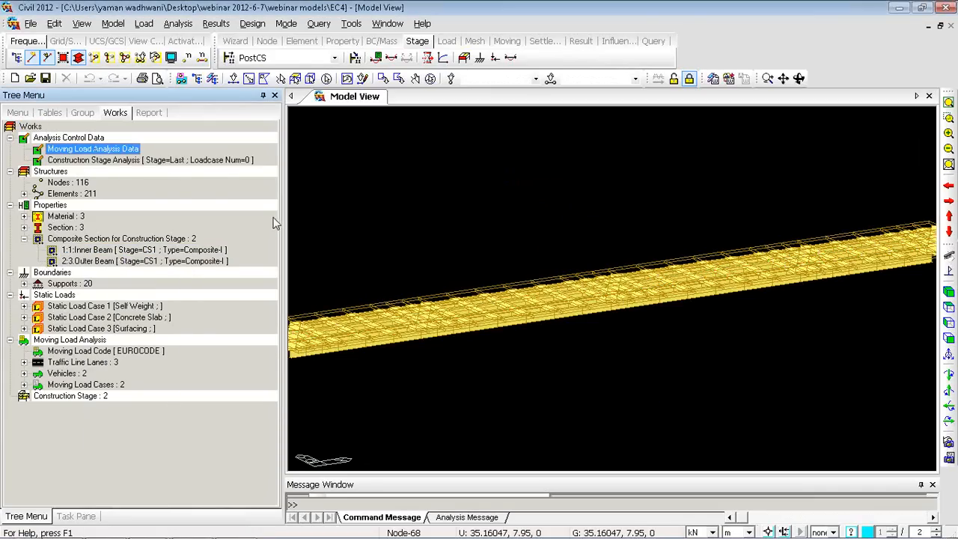
drag(284, 216, 169, 222)
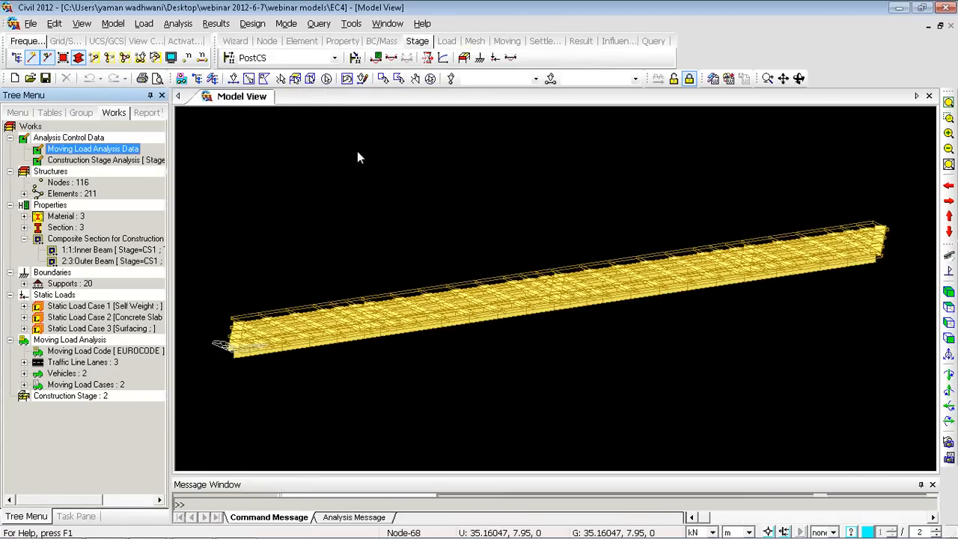
Review the Steel Design load combinations and close the load combination list
click(216, 23)
click(280, 37)
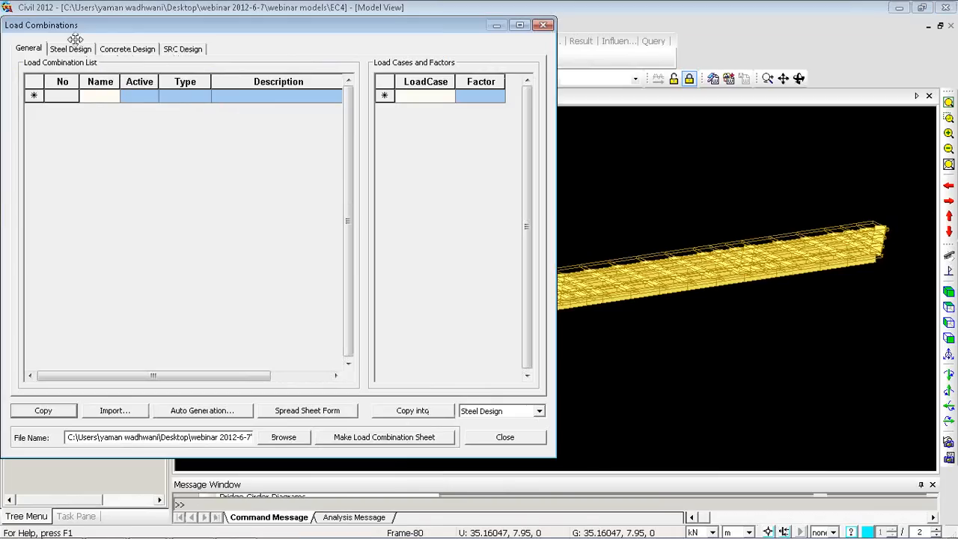
click(71, 48)
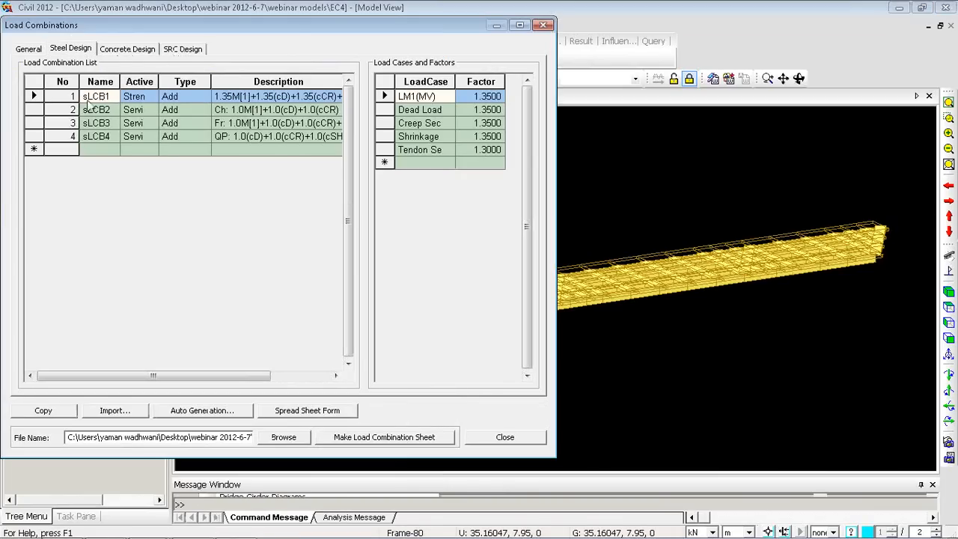
click(505, 437)
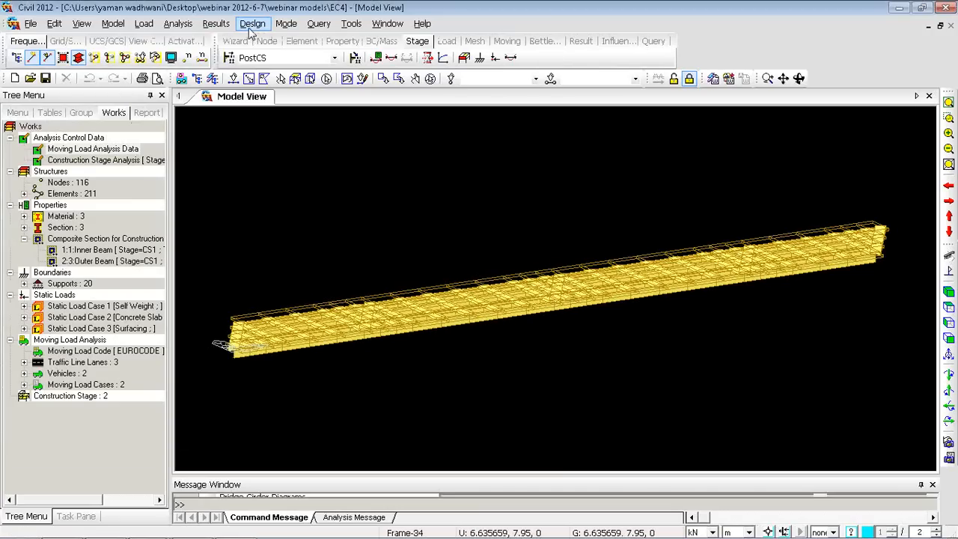
Review the composite steel girder design parameters for EN 1994-2 and leave them without changes
click(251, 24)
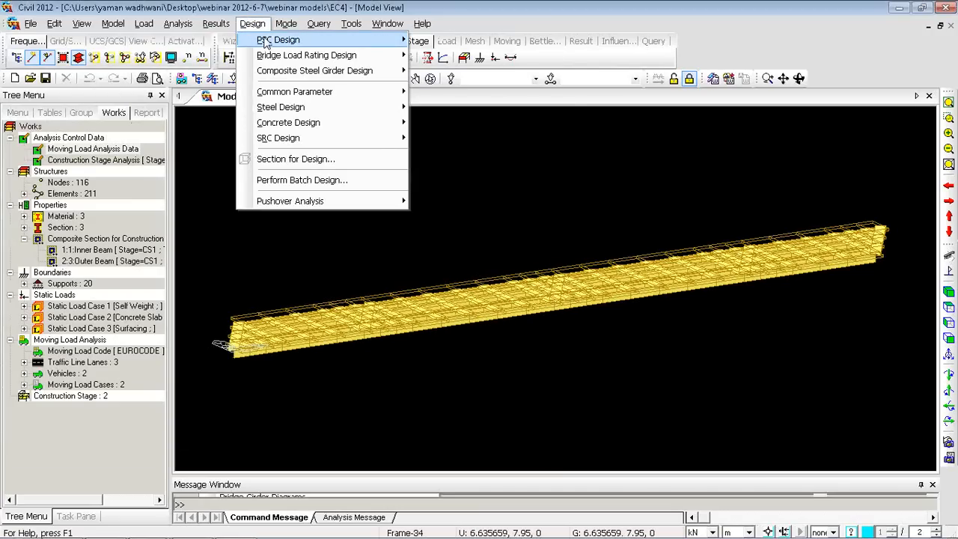
mouse_move(279, 58)
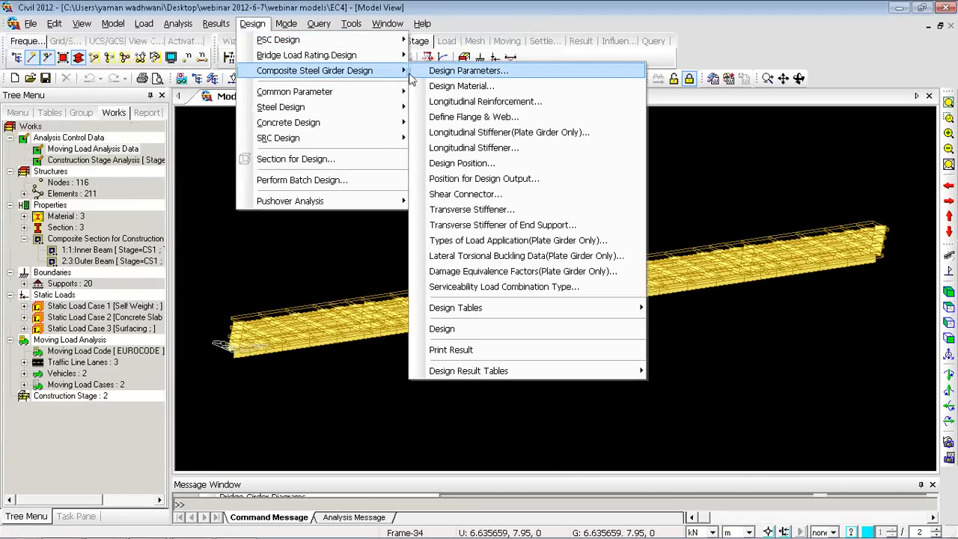
click(435, 75)
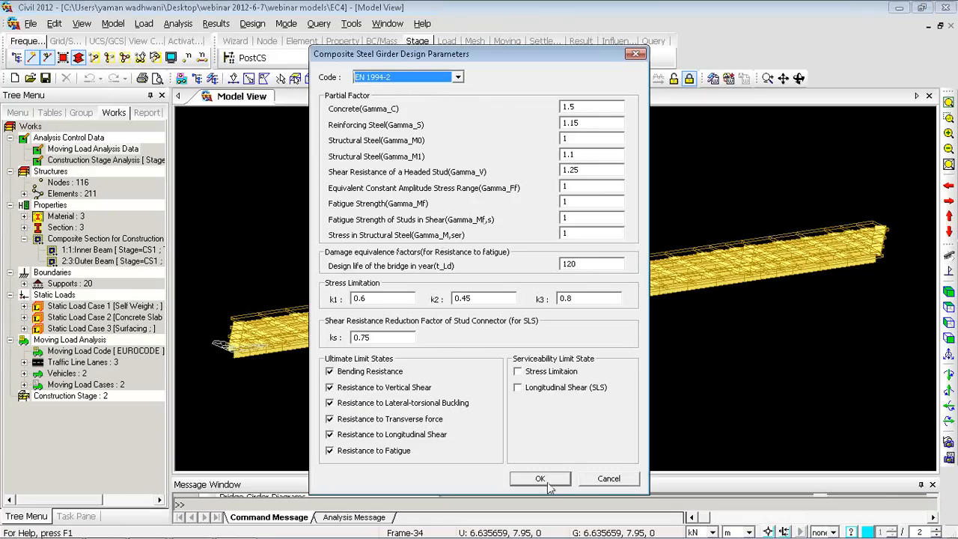
click(608, 477)
Review the steel, concrete and reinforcement settings of the SRC design material for the composite steel girder
click(252, 23)
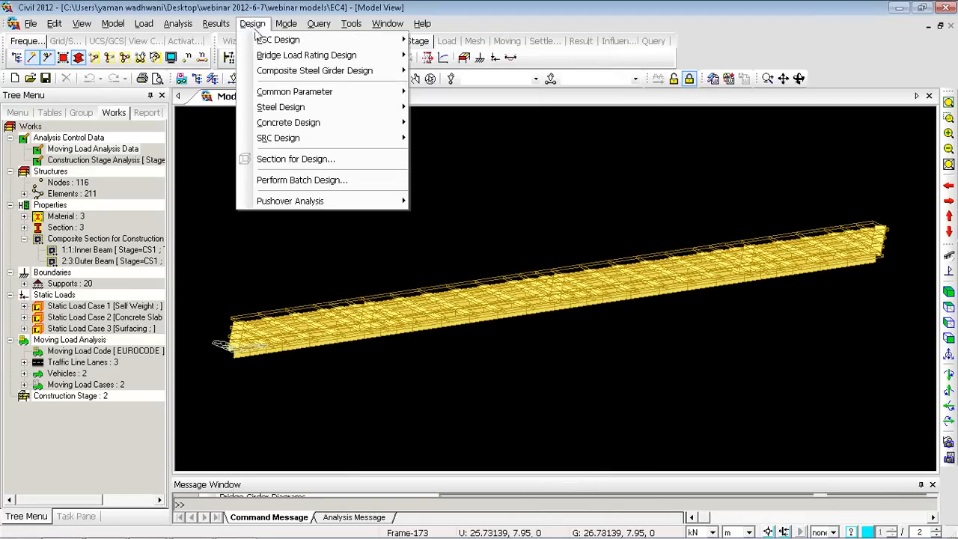
mouse_move(275, 72)
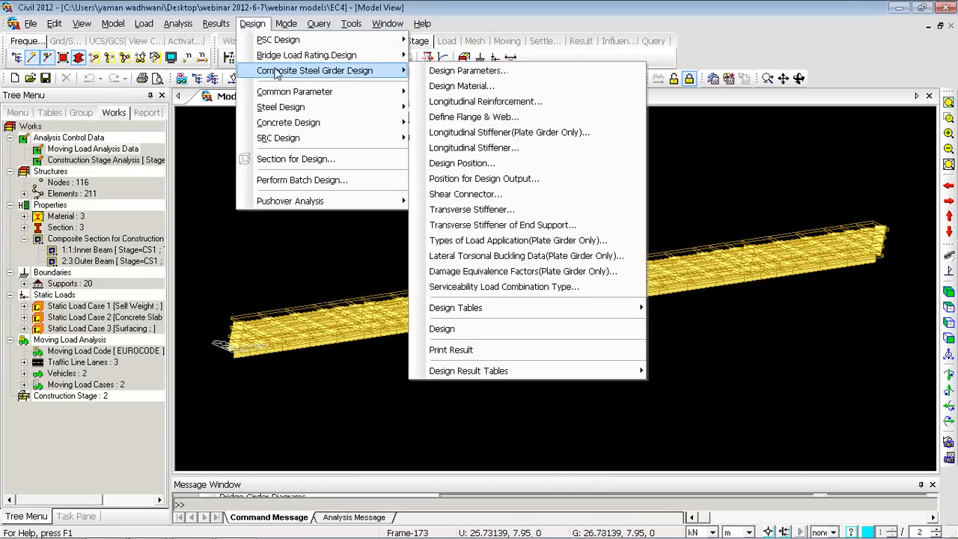
click(451, 85)
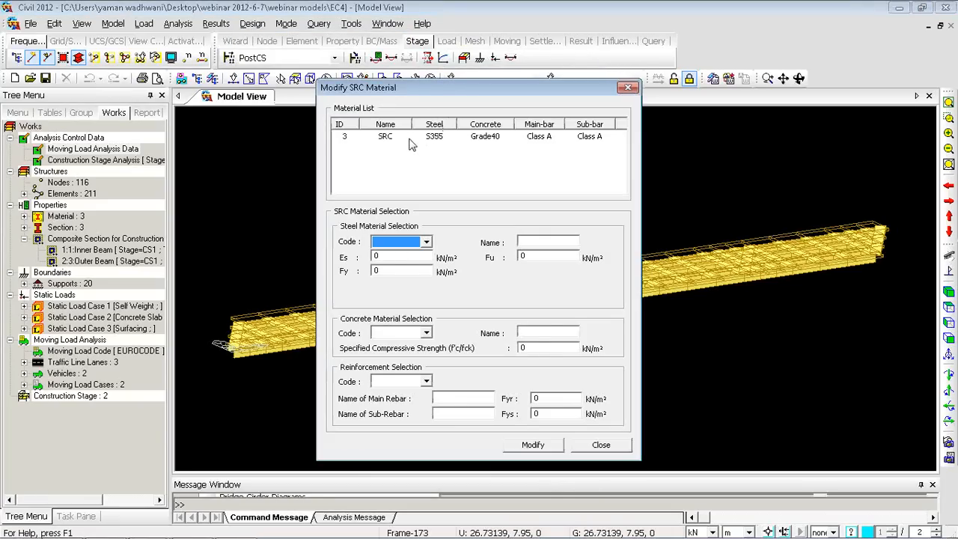
click(391, 139)
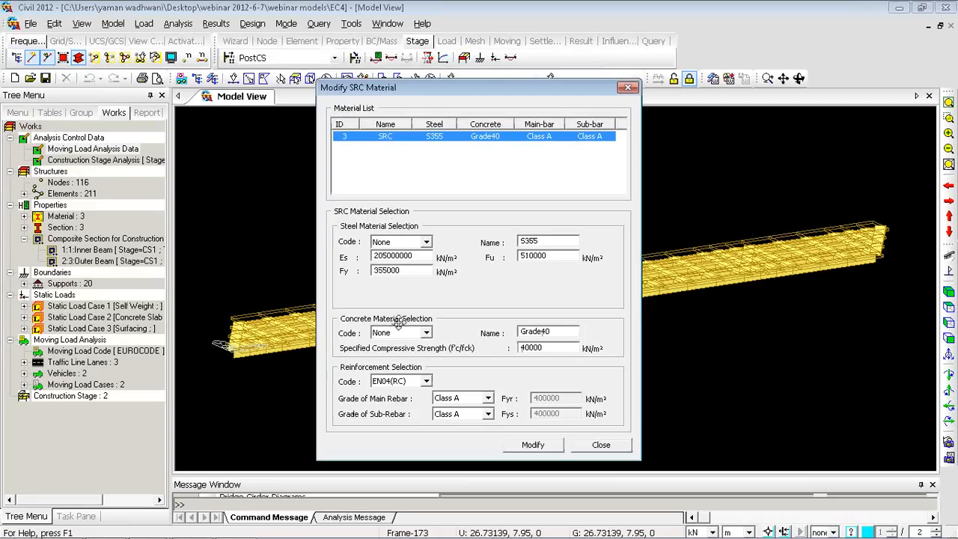
click(588, 447)
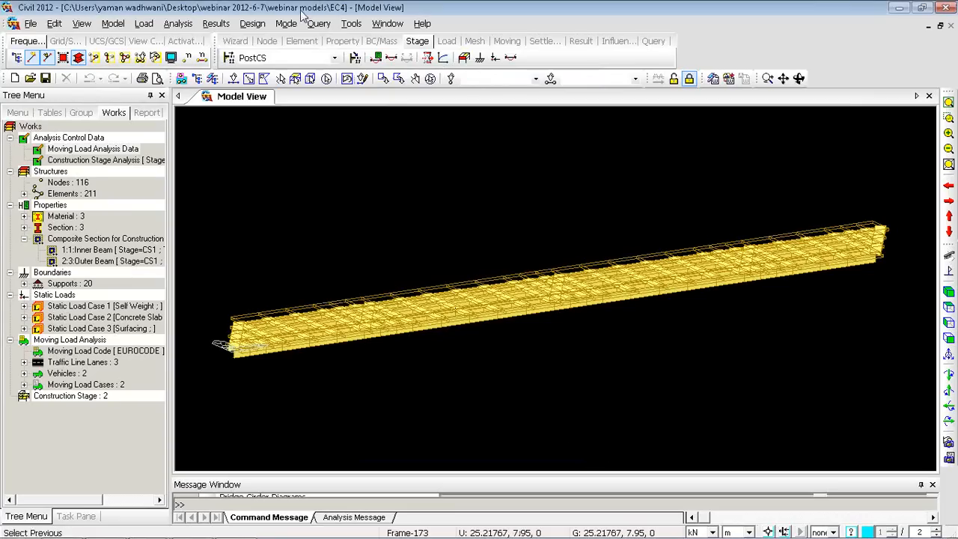
Open the composite girder's longitudinal reinforcement definition and view the reinforcement of the Inner Beam section
click(252, 23)
mouse_move(277, 70)
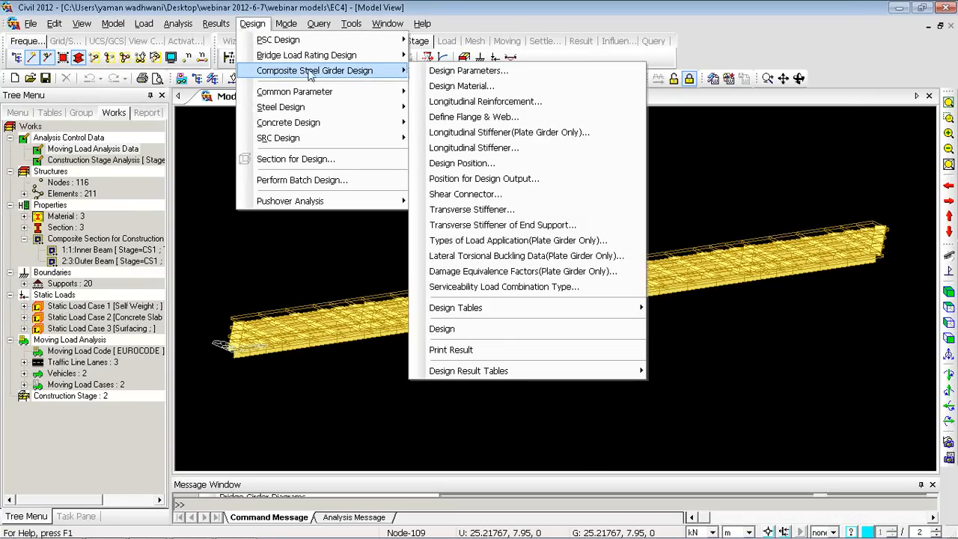
click(479, 102)
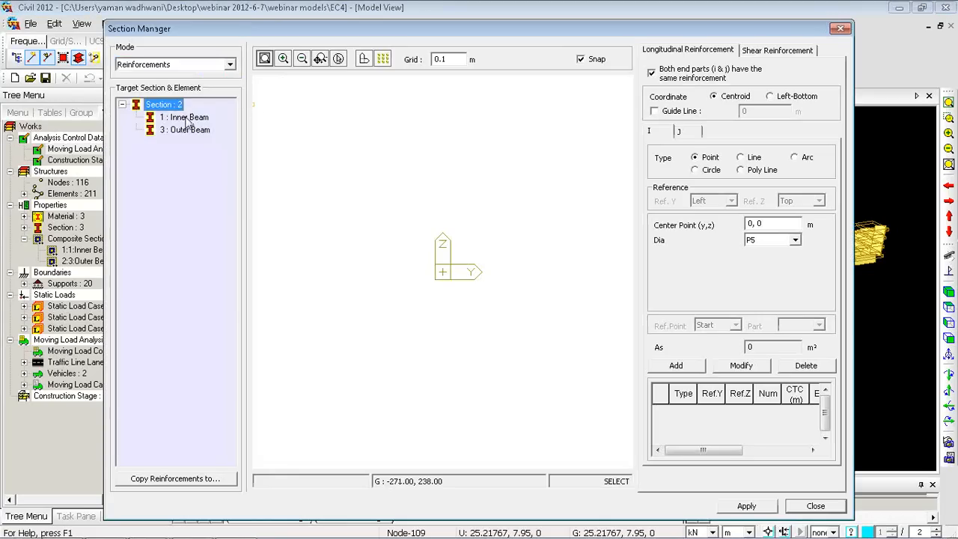
click(187, 118)
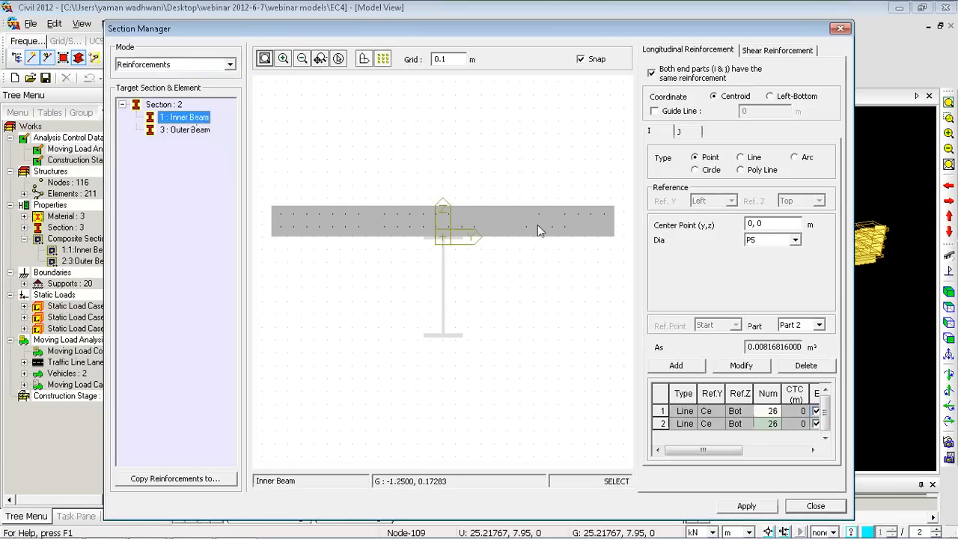
Try out a line of P11 edge-to-edge bars across the Inner Beam slab at 0.25 m CTC, and close without adding it
click(741, 158)
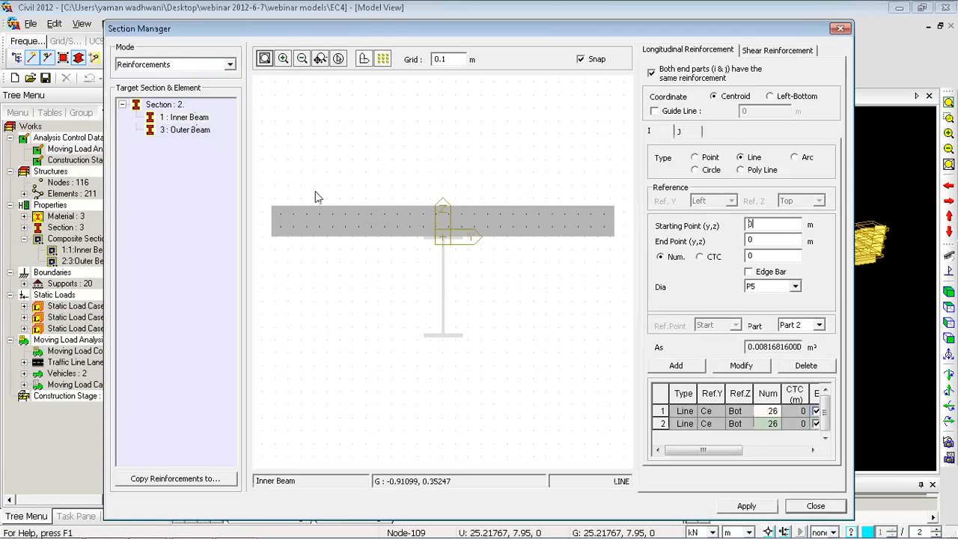
click(276, 226)
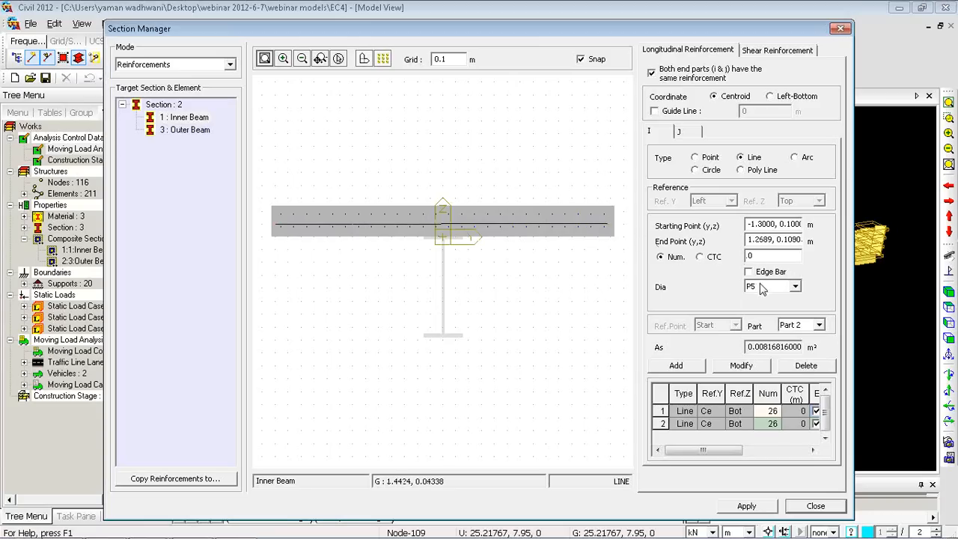
click(762, 290)
click(759, 341)
double_click(759, 256)
scroll(502, 264, up, 2)
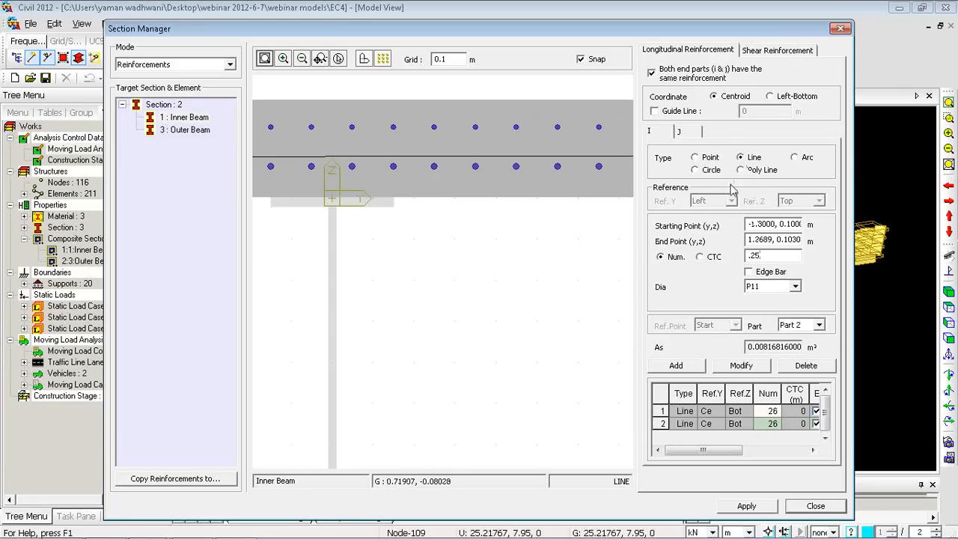
click(708, 257)
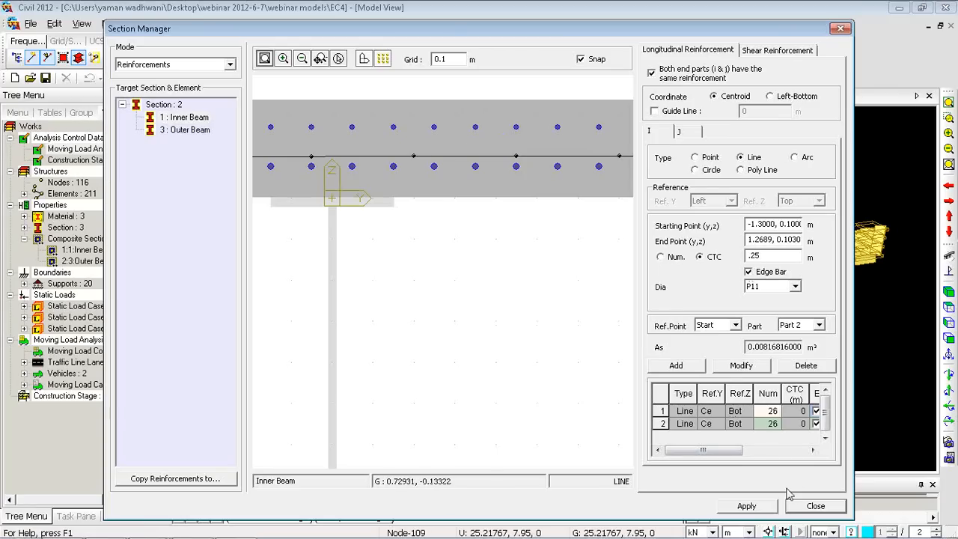
click(814, 506)
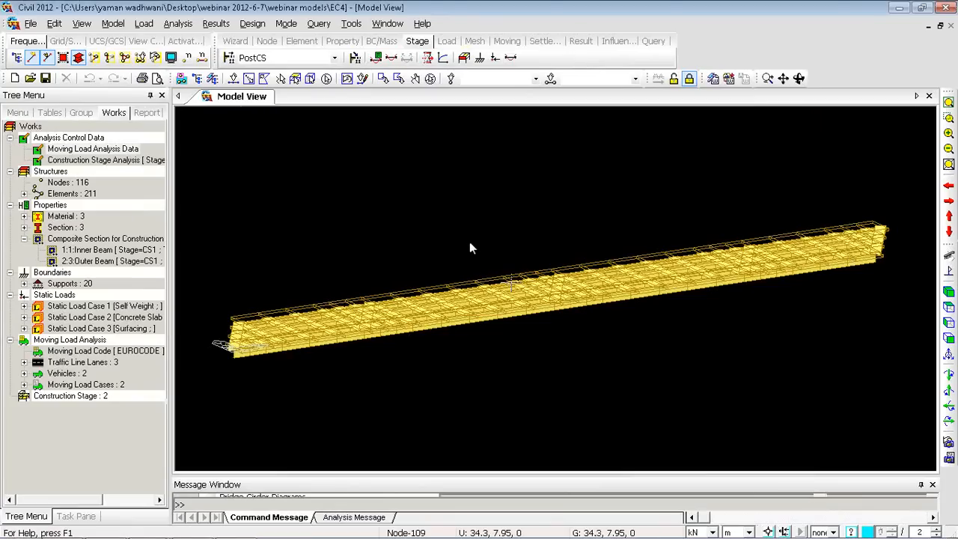
Review the lateral torsional buckling data and the transverse stiffener settings of the composite steel girder without applying them
click(242, 24)
mouse_move(339, 78)
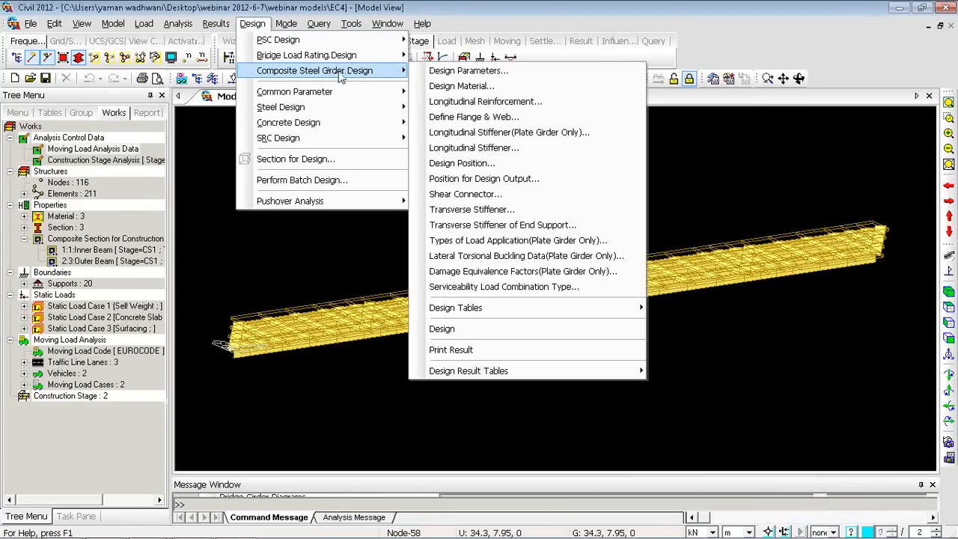
click(485, 257)
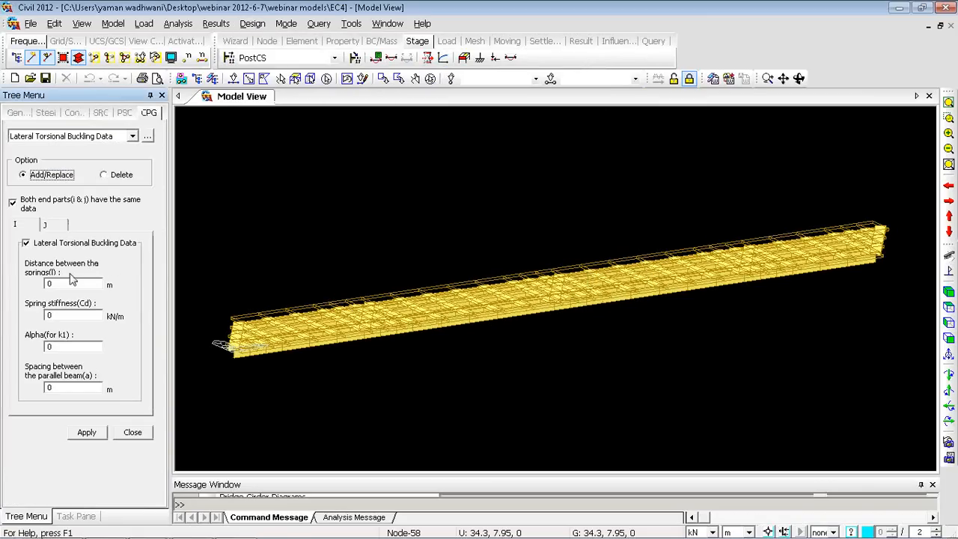
click(103, 137)
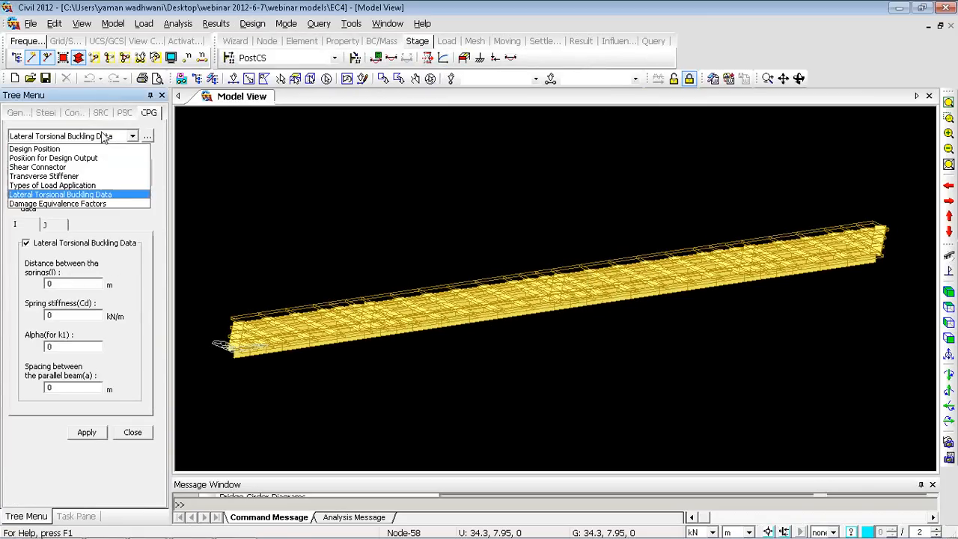
click(60, 175)
click(68, 294)
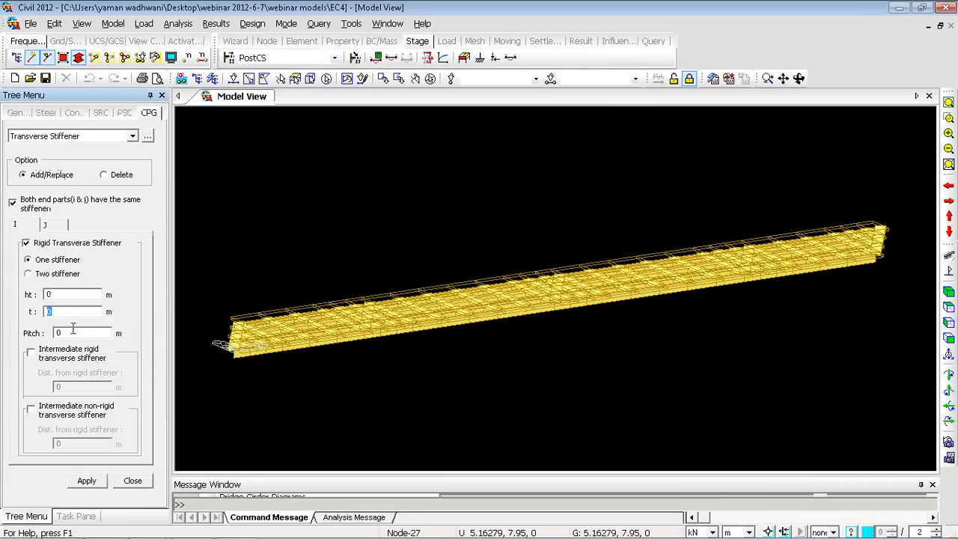
Review the design position options of the composite steel girder and close them without applying
click(252, 23)
mouse_move(281, 78)
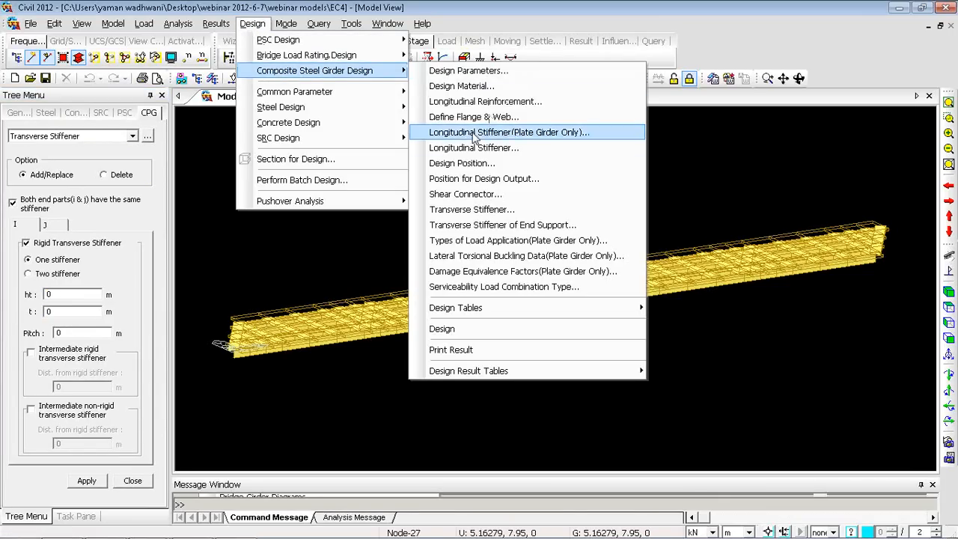
click(425, 161)
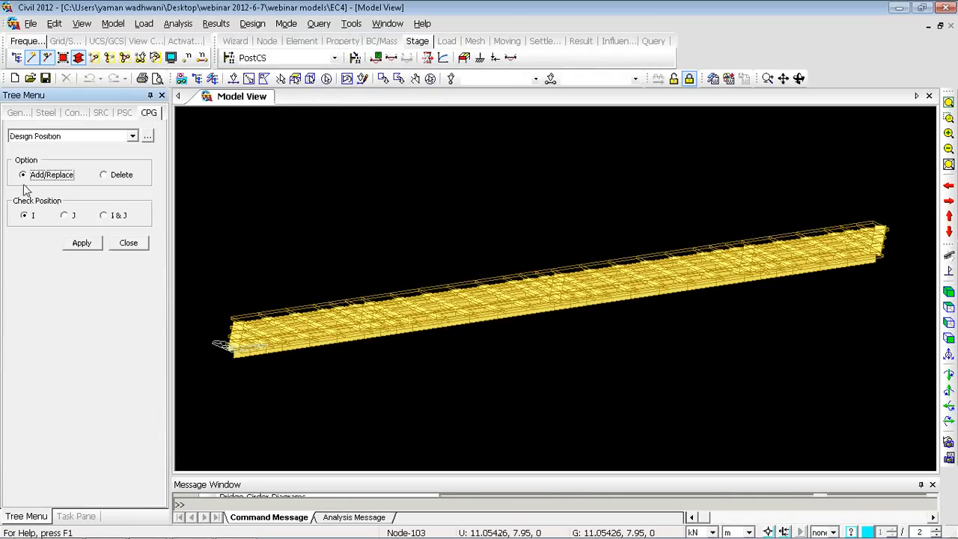
click(128, 243)
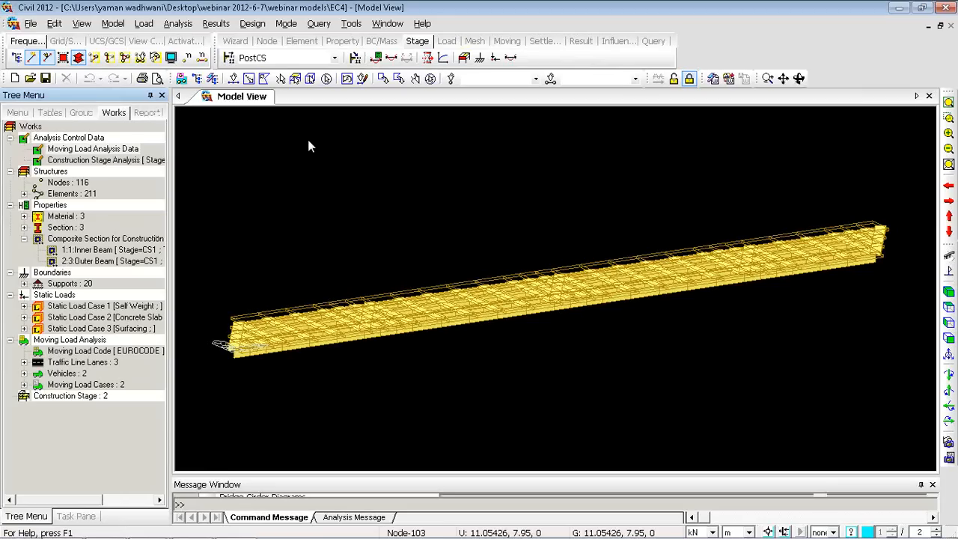
Run the composite steel girder design for the model
click(252, 24)
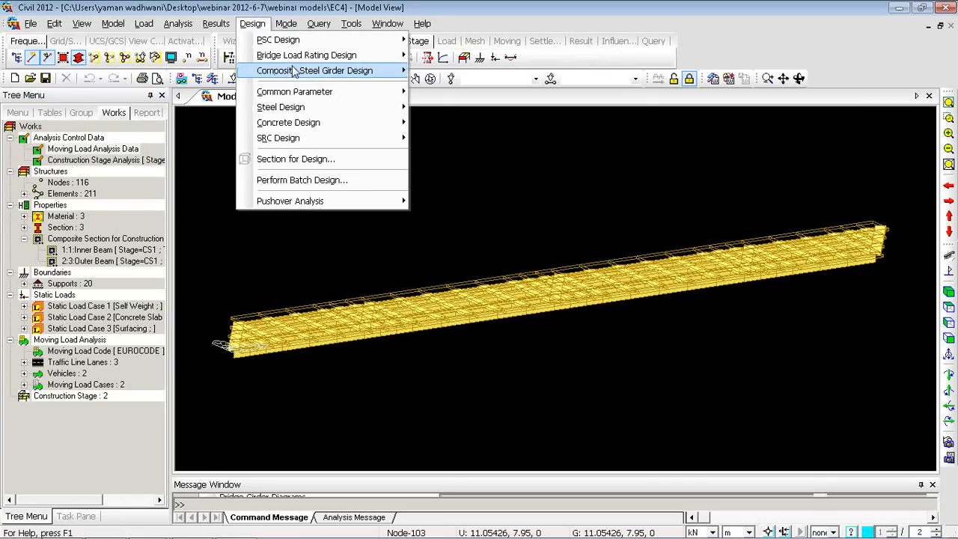
mouse_move(294, 70)
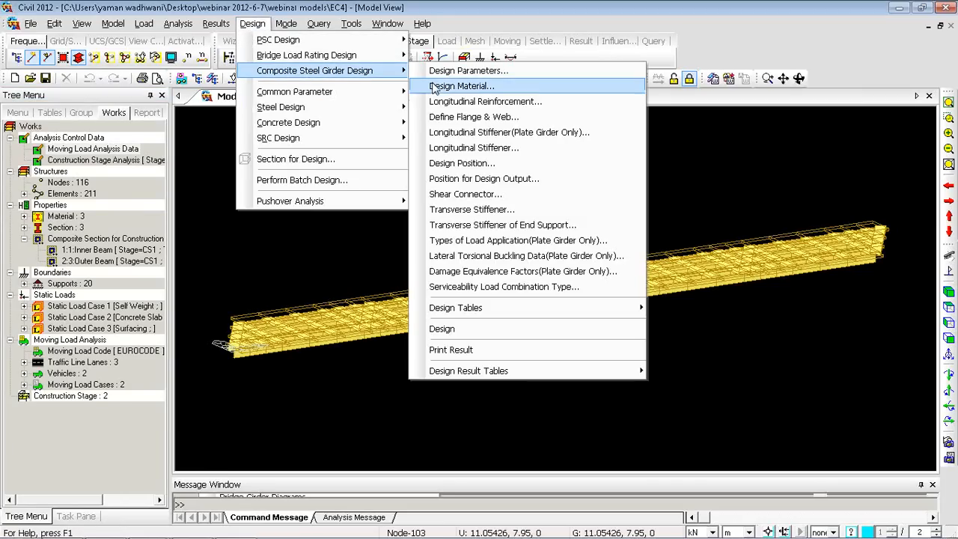
click(470, 331)
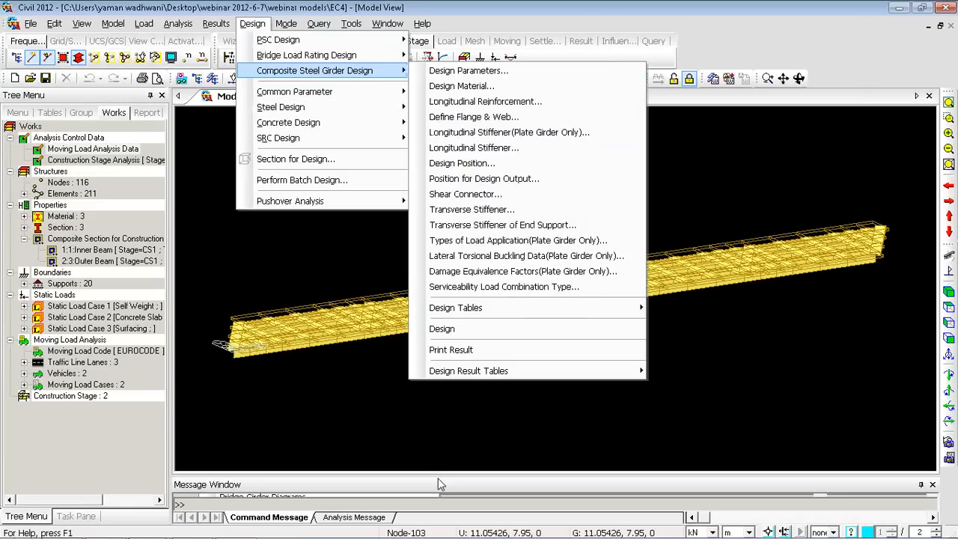
Switch to the Class1_class3 Verification workbook in Excel and review the partial factors, materials and sectional information for element 1
click(254, 24)
mouse_move(329, 70)
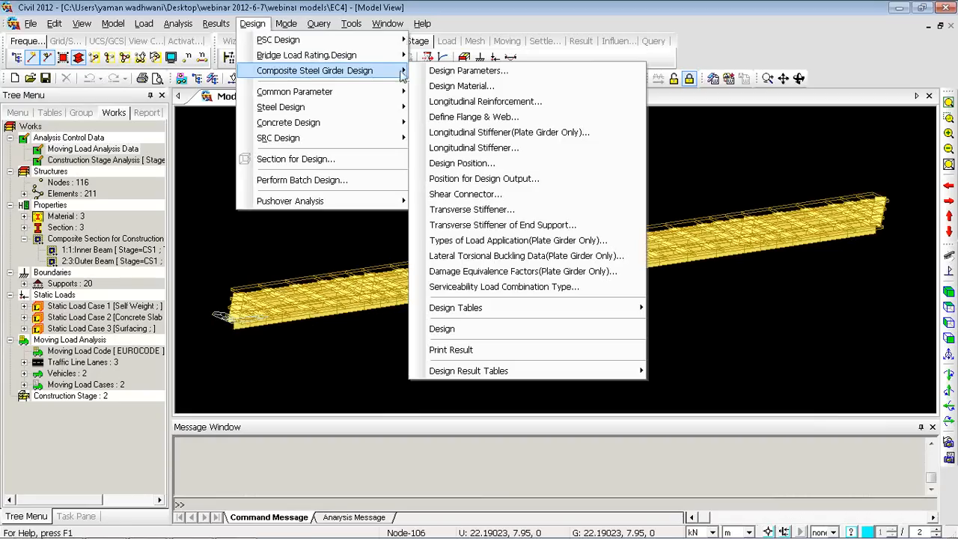
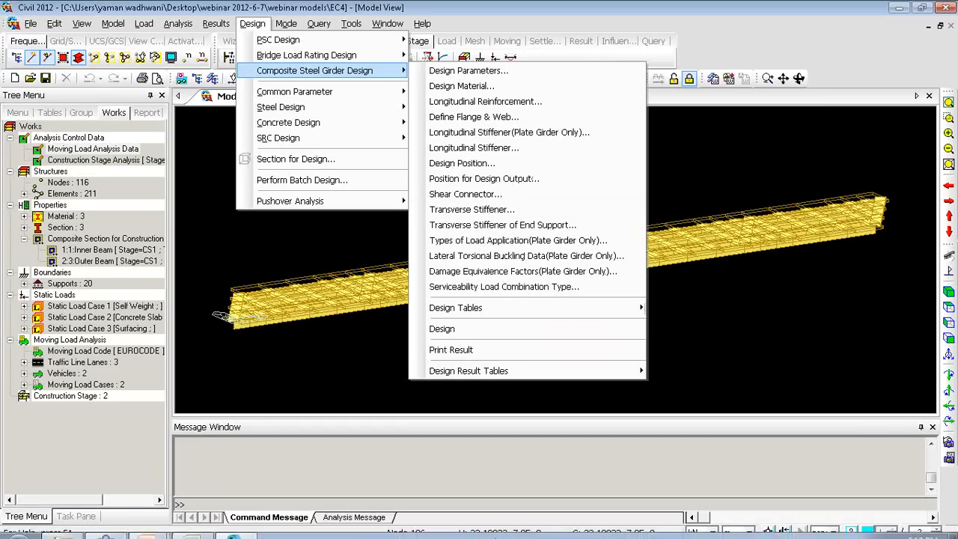
click(193, 525)
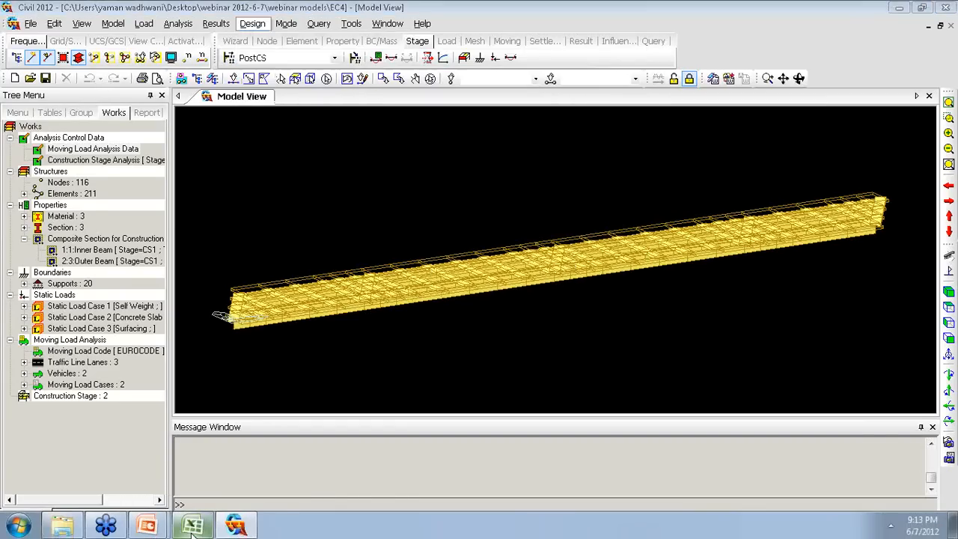
scroll(225, 259, up, 1)
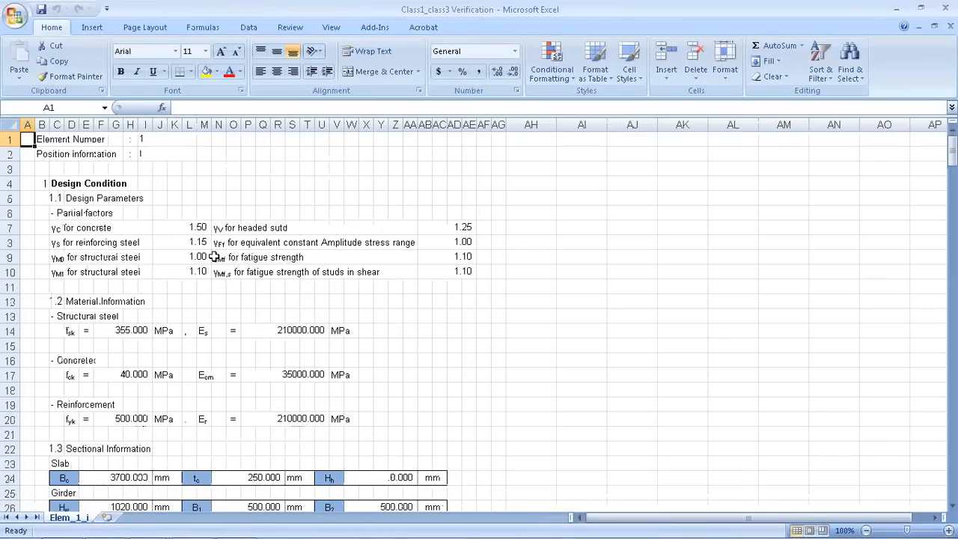
click(63, 226)
click(175, 231)
scroll(177, 231, down, 7)
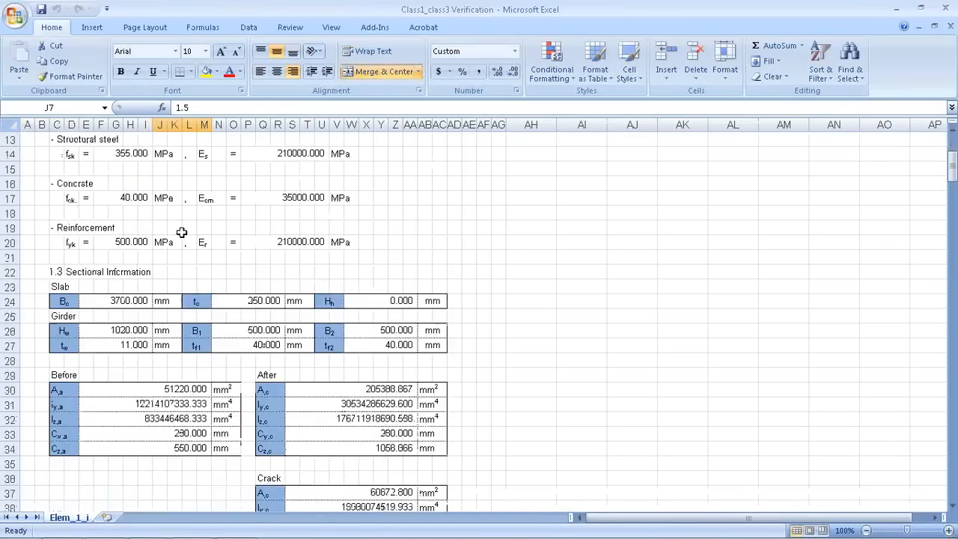
scroll(160, 216, up, 2)
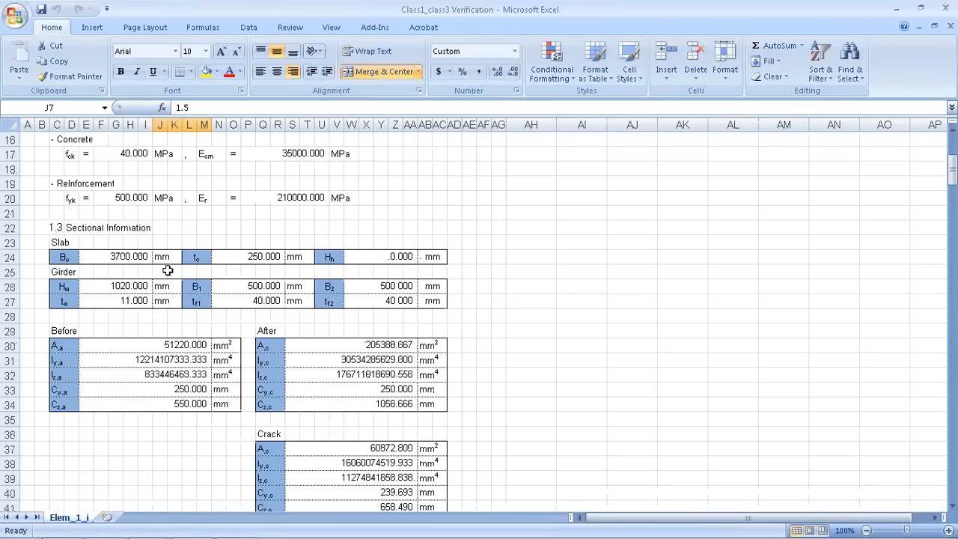
scroll(210, 284, down, 6)
scroll(188, 277, up, 3)
Examine the report's bending resistance, section classification, vertical shear and lateral torsional buckling checks, and return to Civil 2012
scroll(327, 248, down, 18)
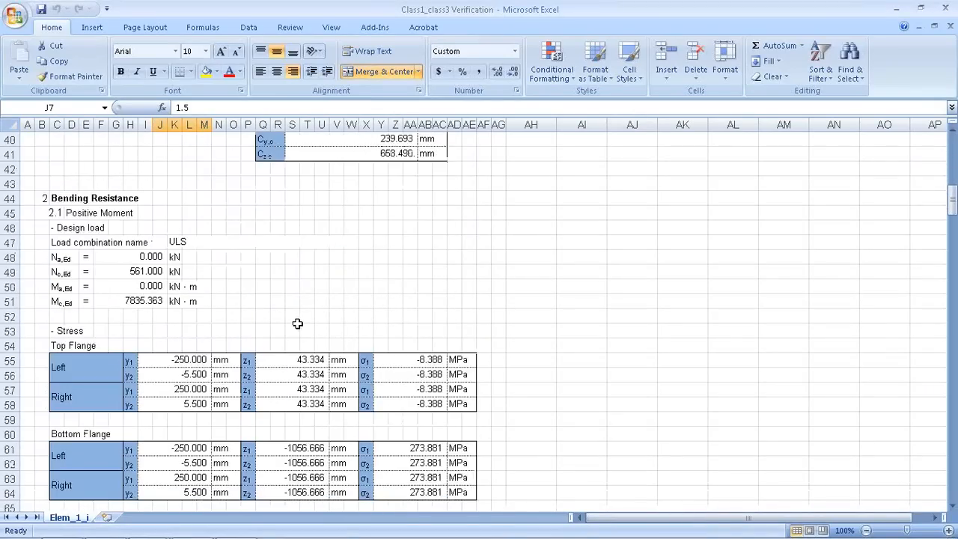
scroll(157, 333, down, 17)
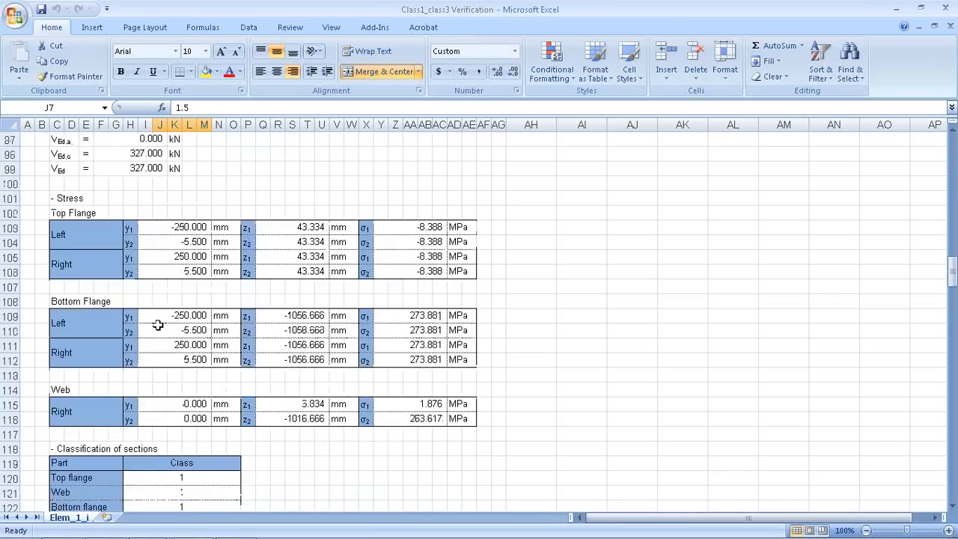
scroll(157, 312, up, 11)
scroll(157, 311, up, 20)
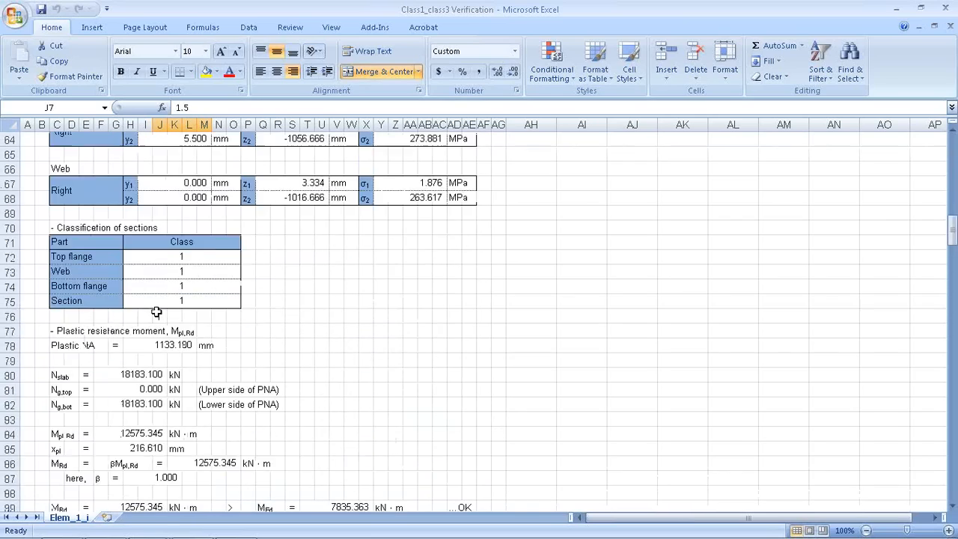
scroll(154, 308, down, 11)
scroll(165, 337, down, 20)
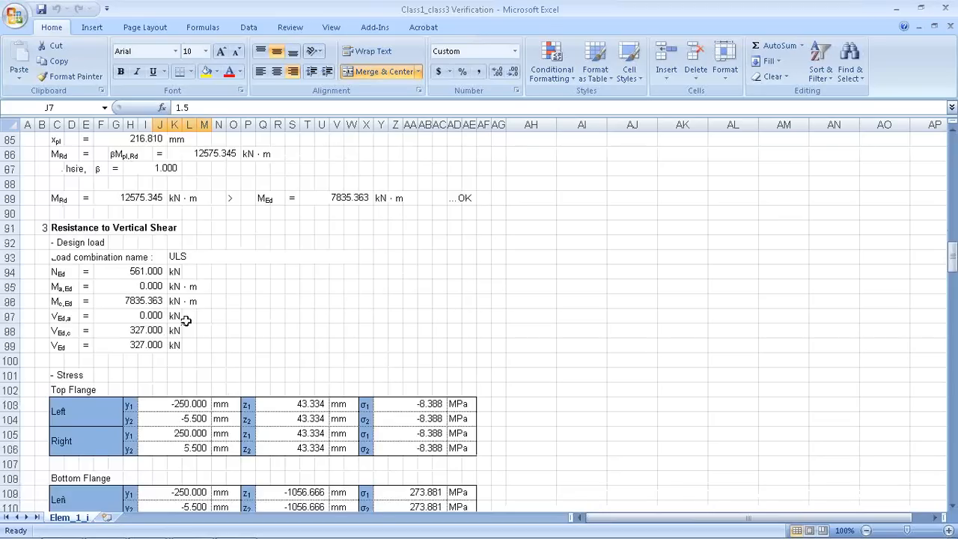
scroll(216, 369, down, 2)
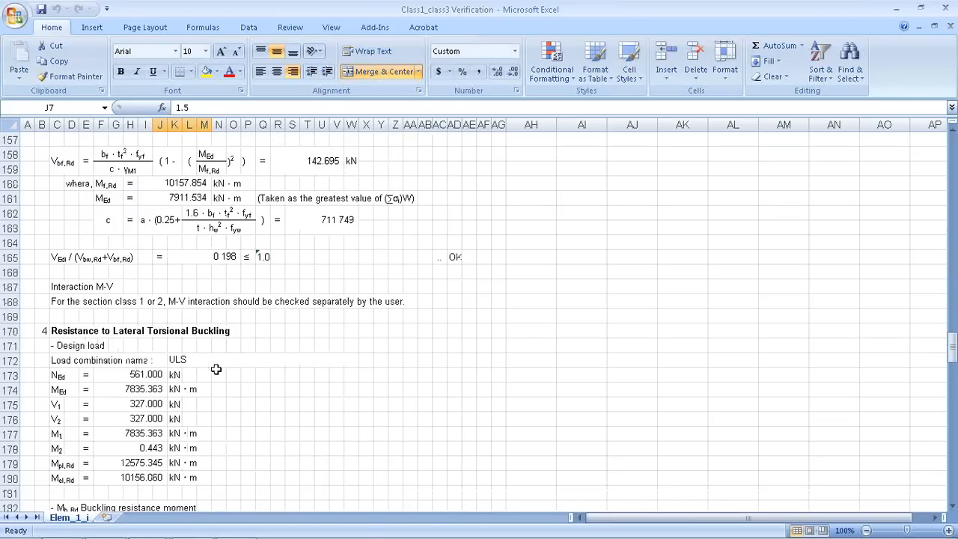
click(896, 9)
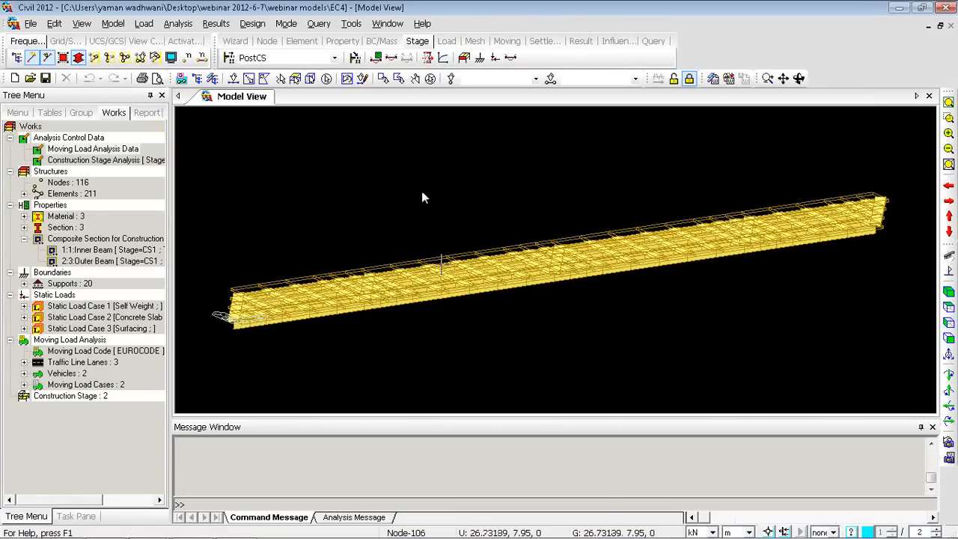
right_click(380, 153)
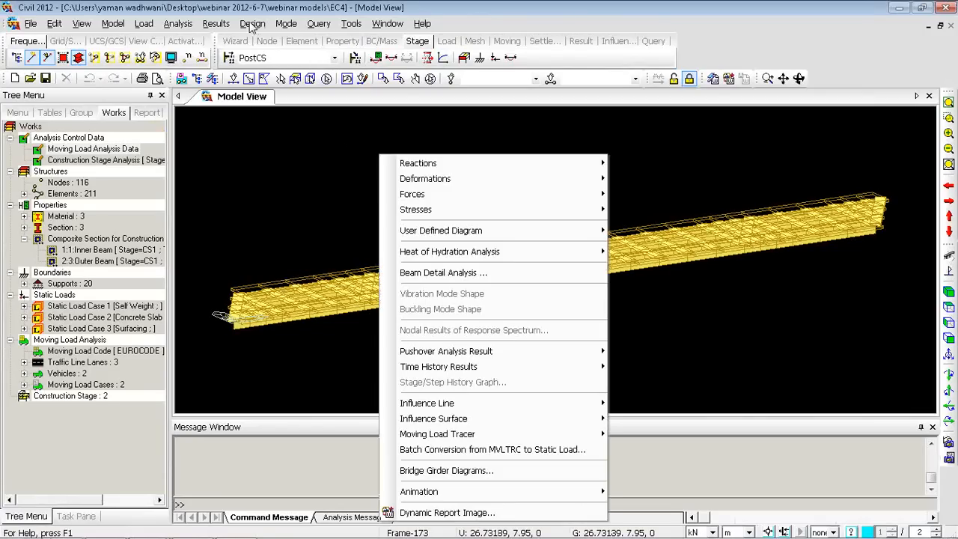
click(217, 24)
click(217, 24)
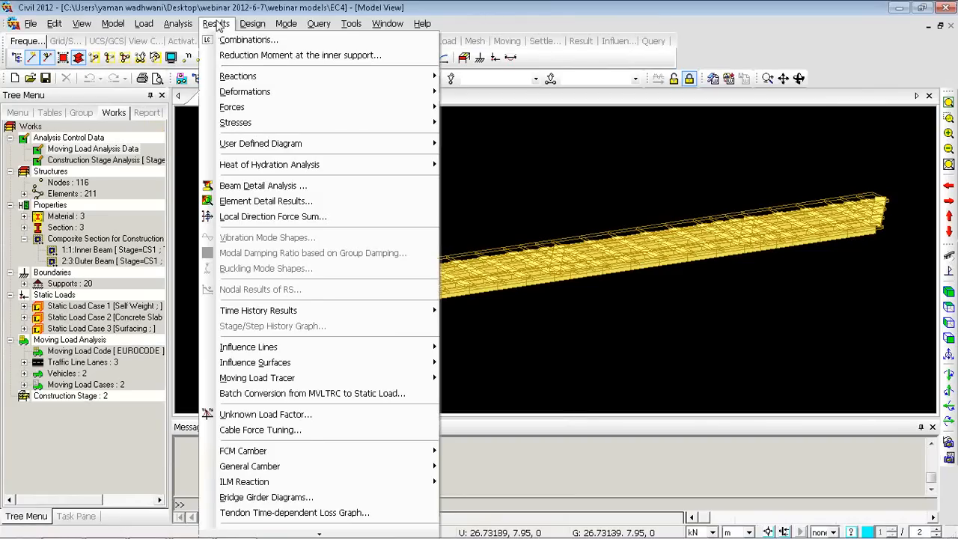
mouse_move(240, 110)
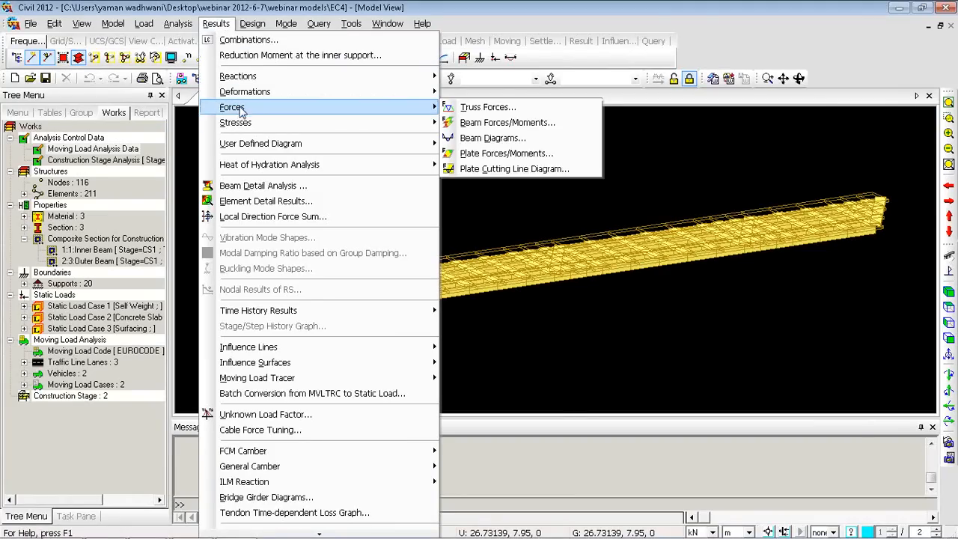
Open the composite girder's Bending Resistance result table for parts i and j with both positive and negative moments
mouse_move(253, 24)
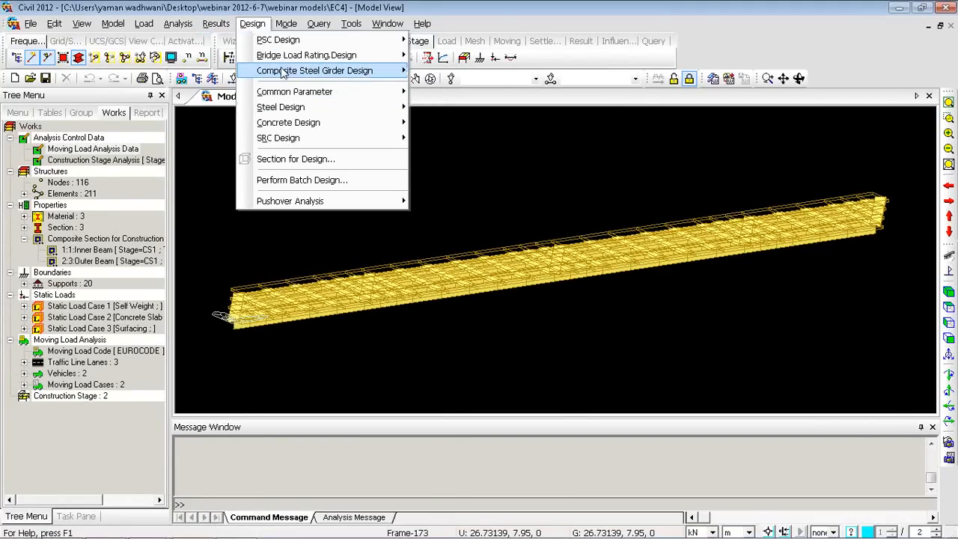
mouse_move(283, 72)
mouse_move(545, 380)
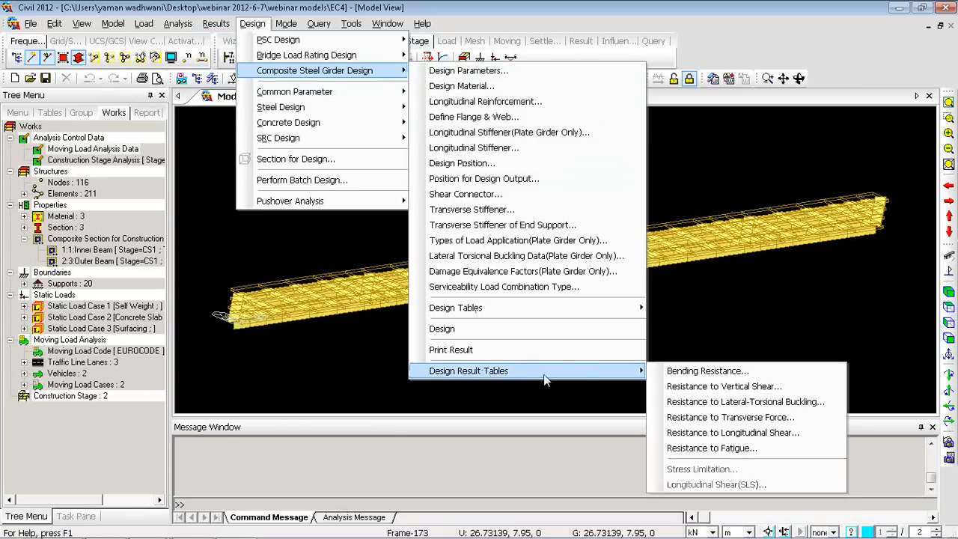
click(670, 372)
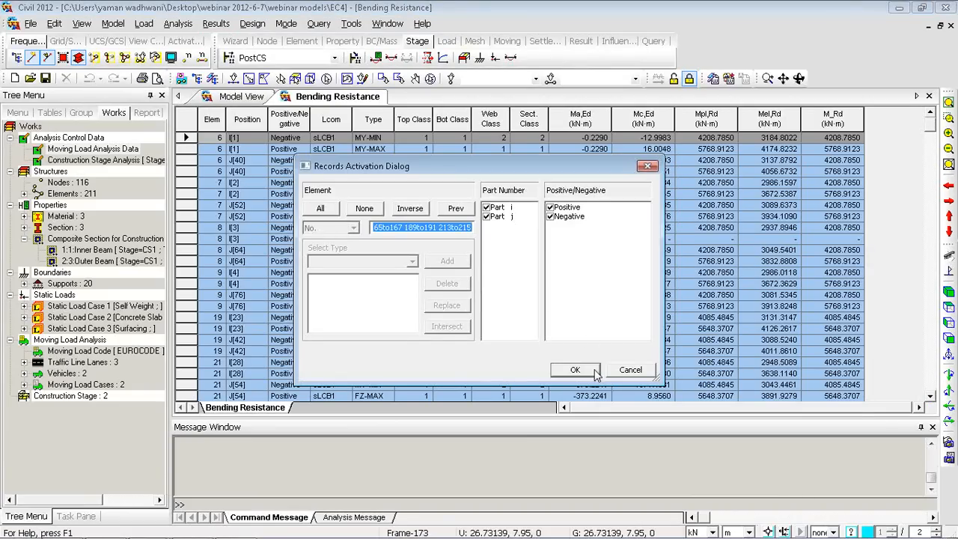
click(574, 369)
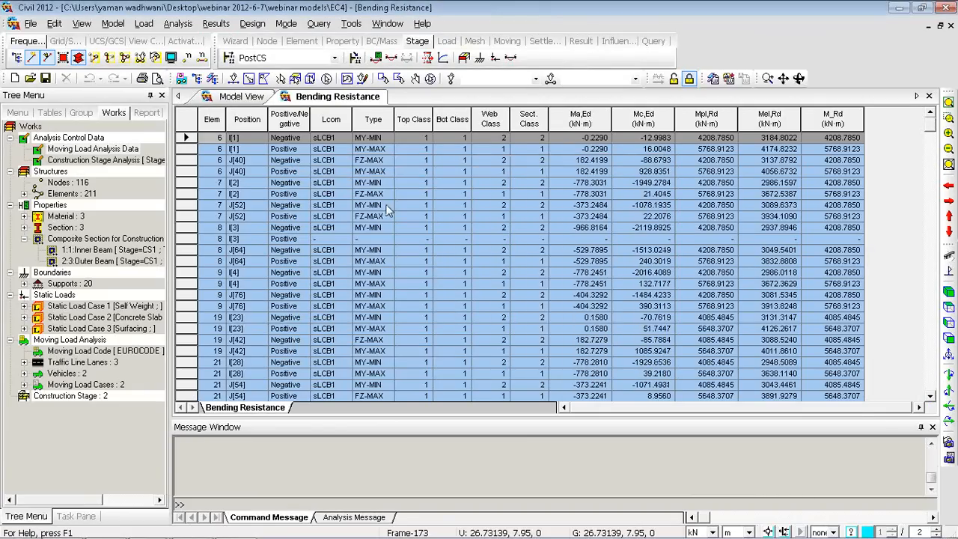
Examine the section classes, design moments and moment resistances of the elements throughout the Bending Resistance table
click(587, 149)
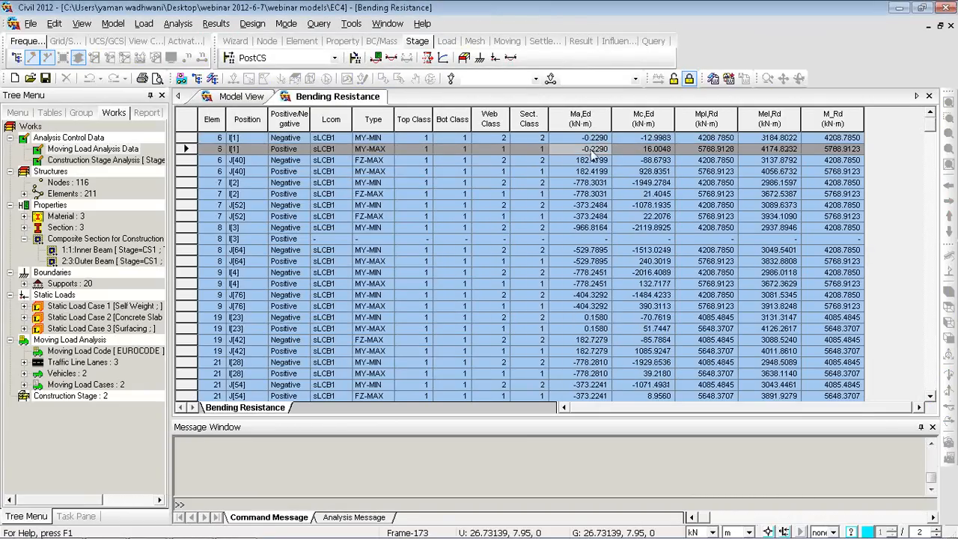
scroll(788, 196, down, 6)
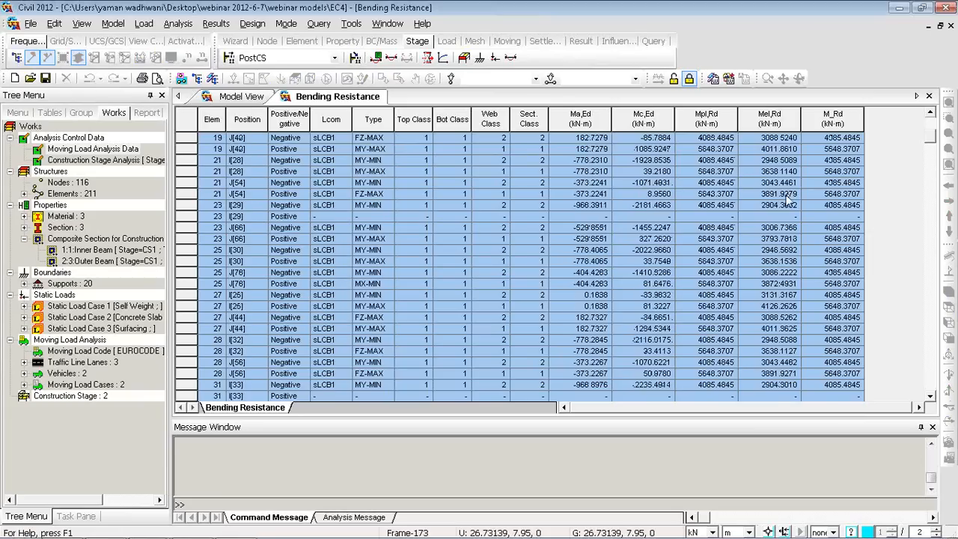
scroll(788, 196, down, 20)
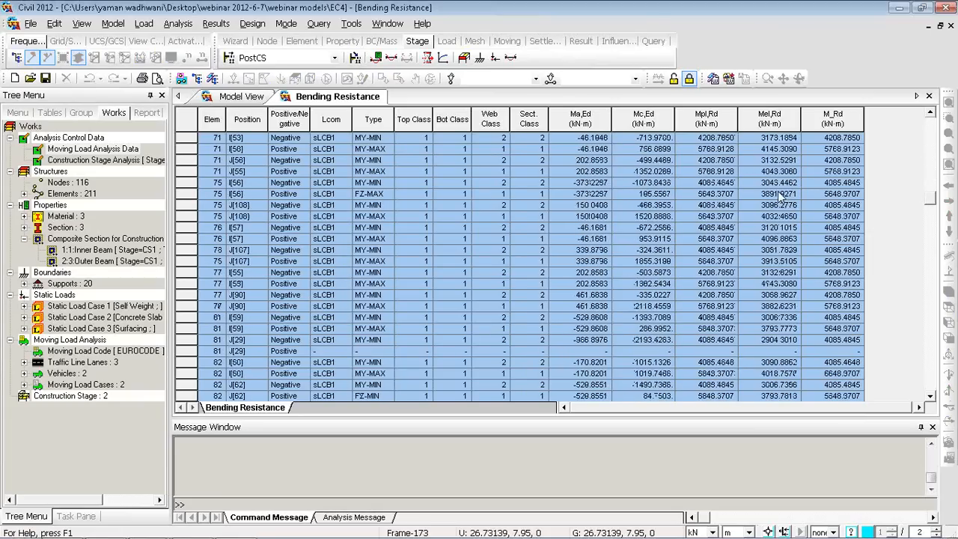
scroll(779, 196, down, 20)
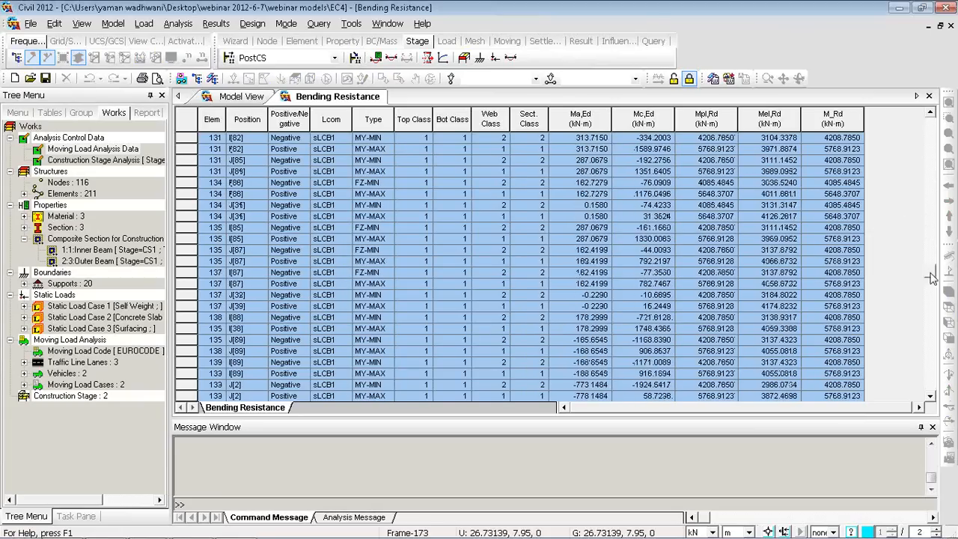
drag(933, 278, 944, 114)
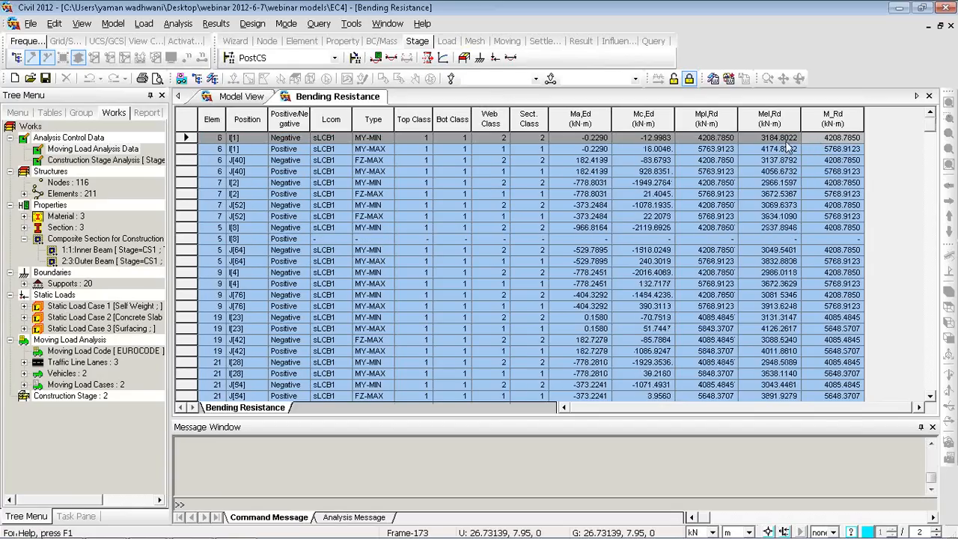
Open the composite steel girder's Resistance to Vertical Shear result table
click(255, 25)
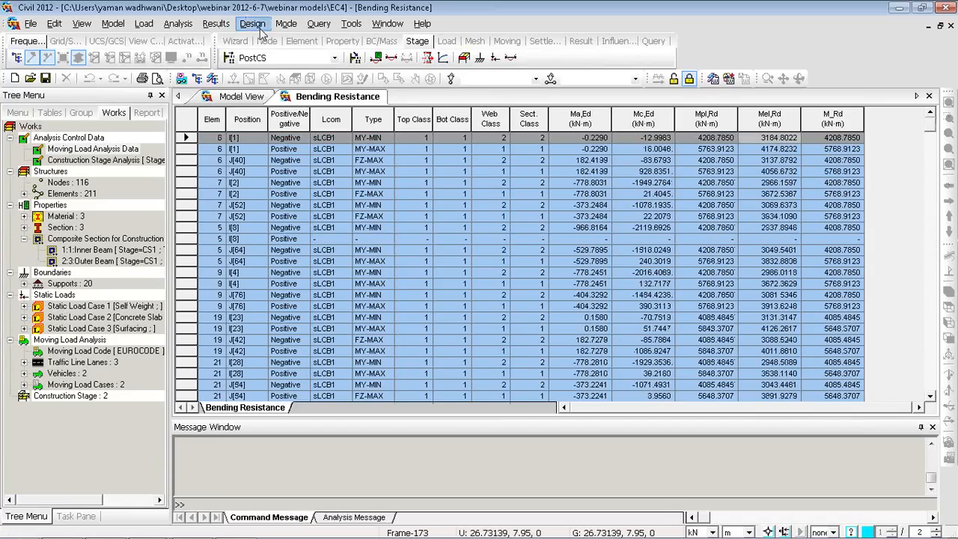
mouse_move(314, 70)
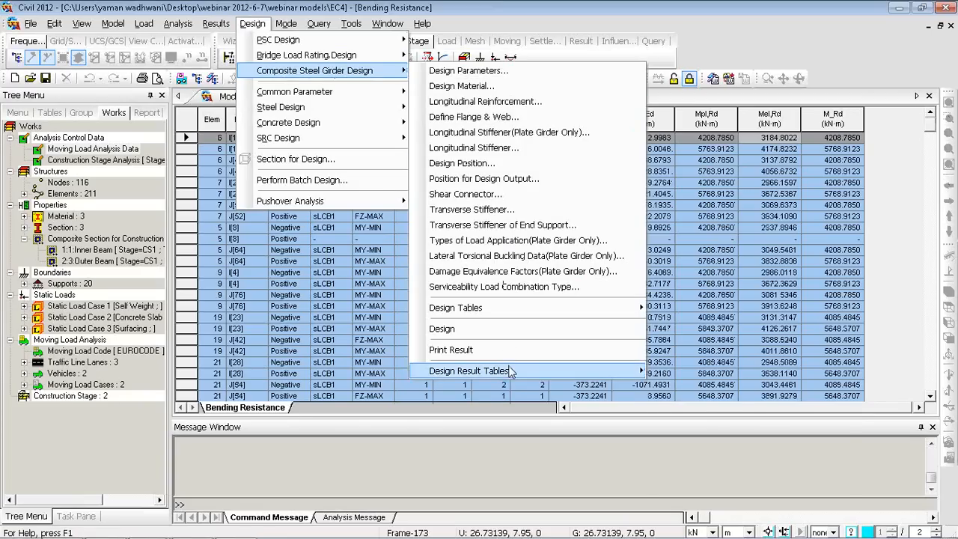
mouse_move(479, 371)
click(682, 387)
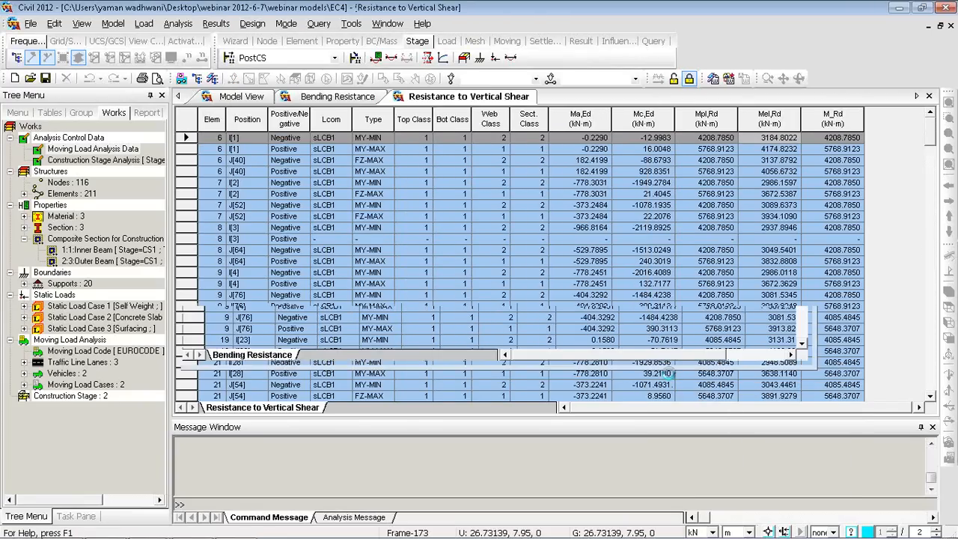
click(528, 372)
click(688, 275)
Examine the design shear forces and shear resistances down the Resistance to Vertical Shear table, and close both result tables
scroll(687, 277, down, 20)
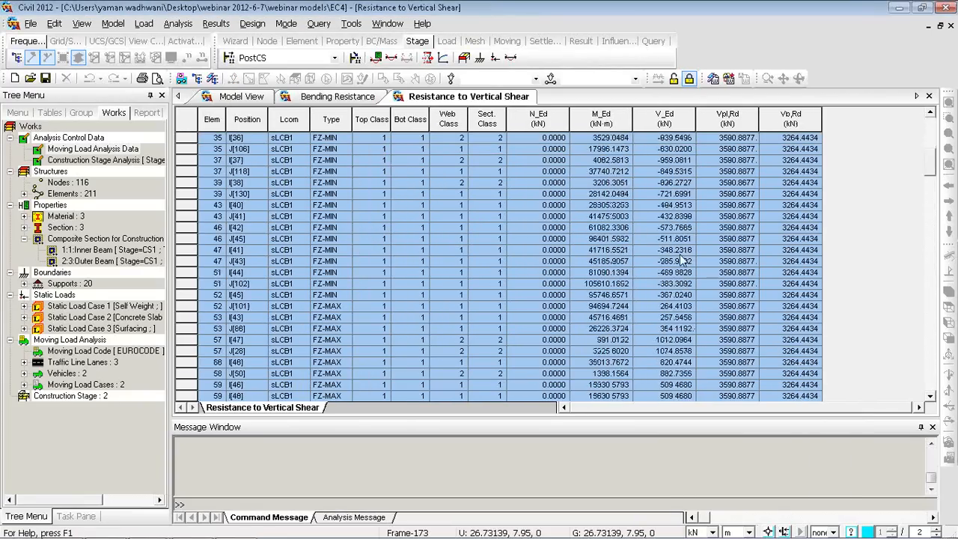
scroll(669, 250, down, 15)
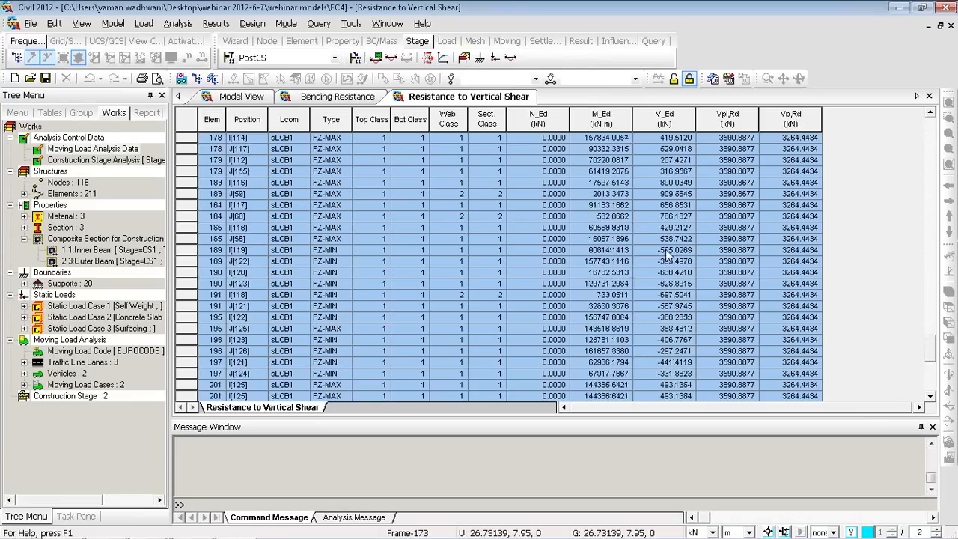
click(929, 96)
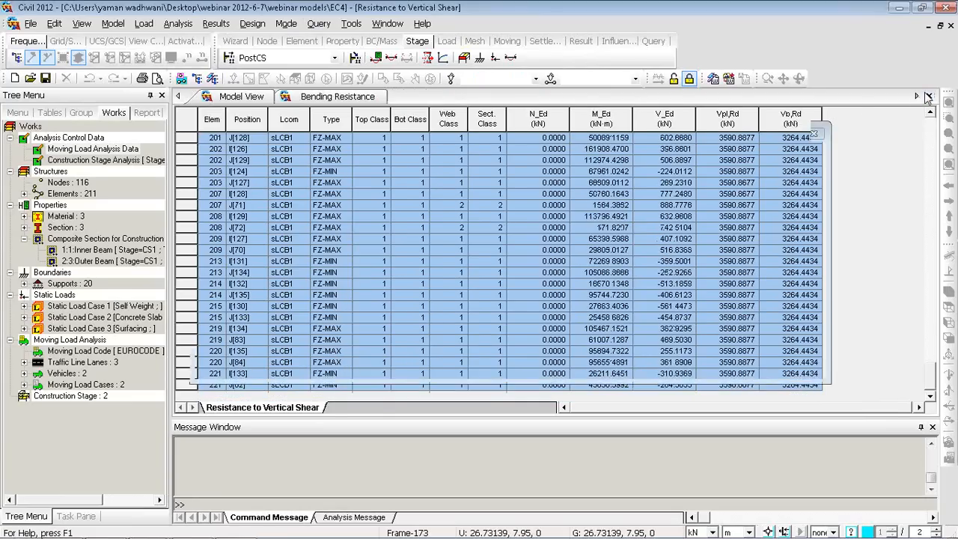
click(928, 96)
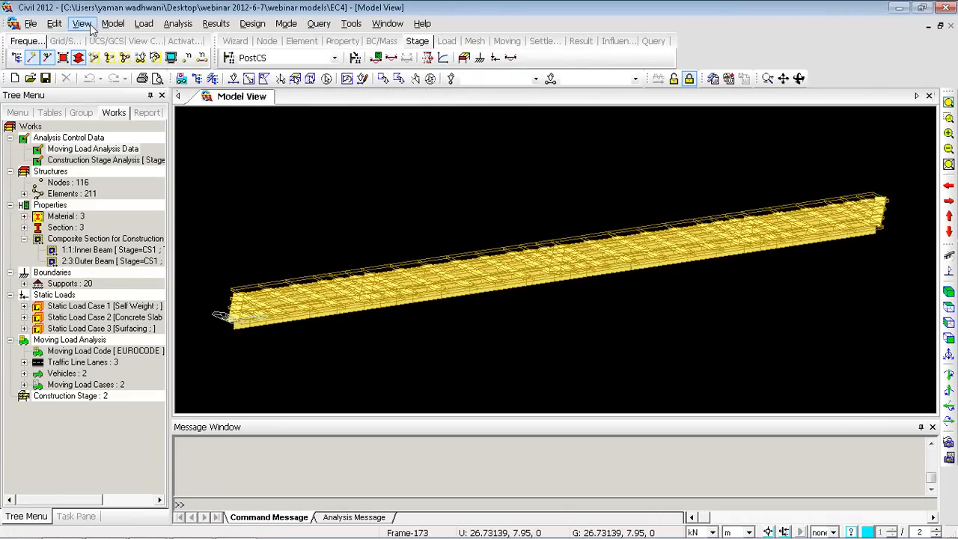
Look over the PSC Design Parameters for AASHTO-LRFD07, close them without changes, and review the available PSC design commands
click(253, 24)
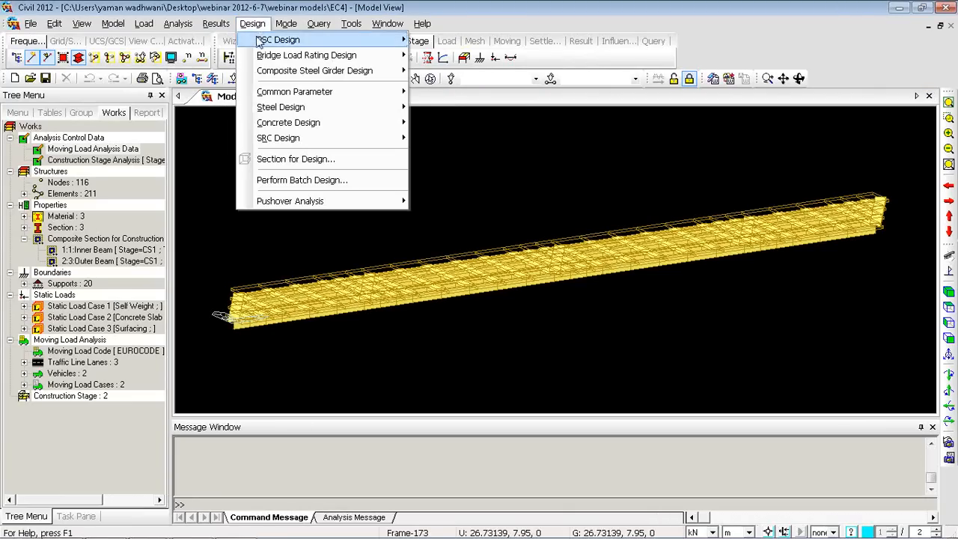
mouse_move(259, 45)
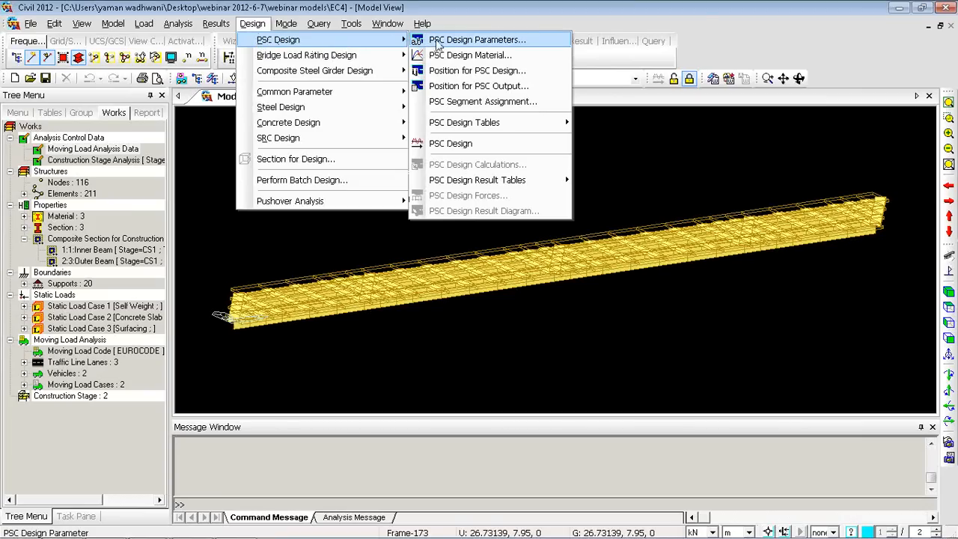
click(437, 42)
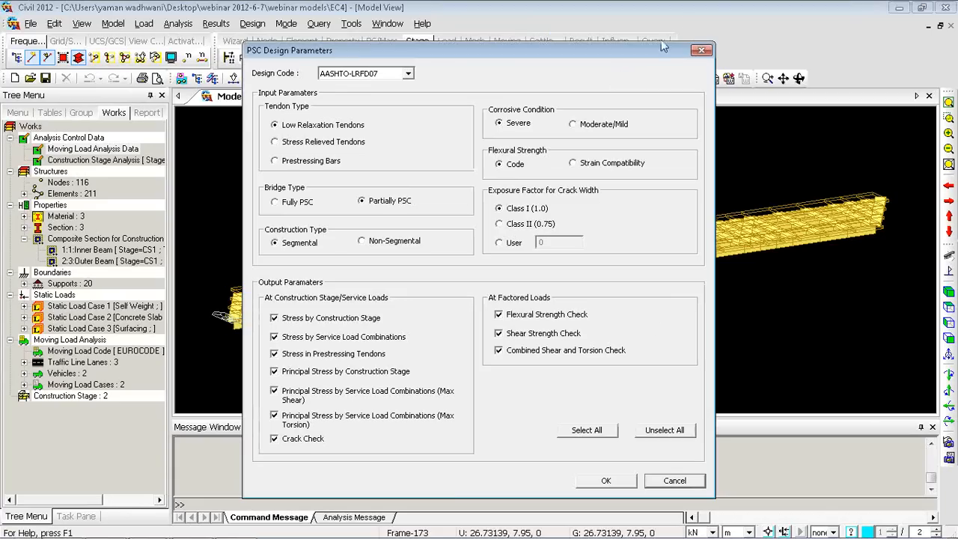
click(701, 51)
click(252, 23)
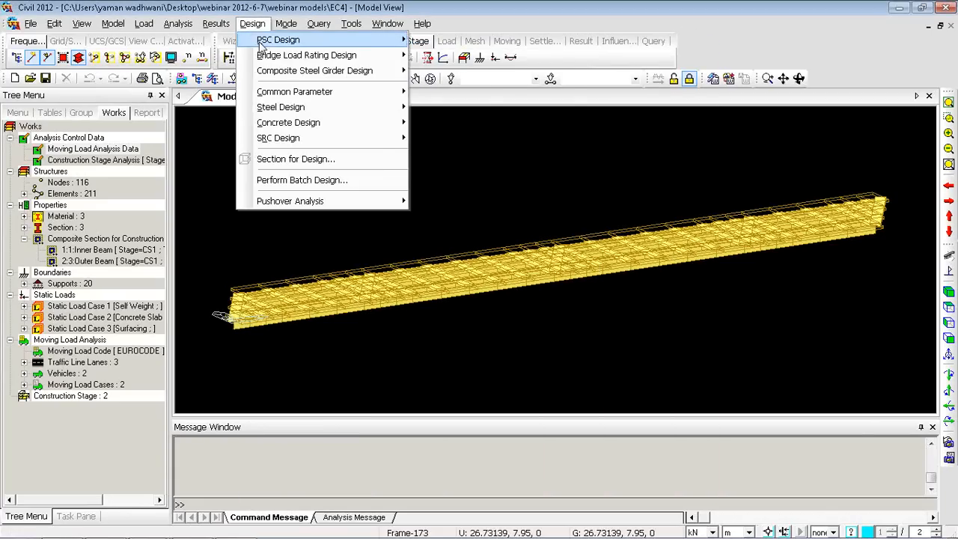
mouse_move(262, 41)
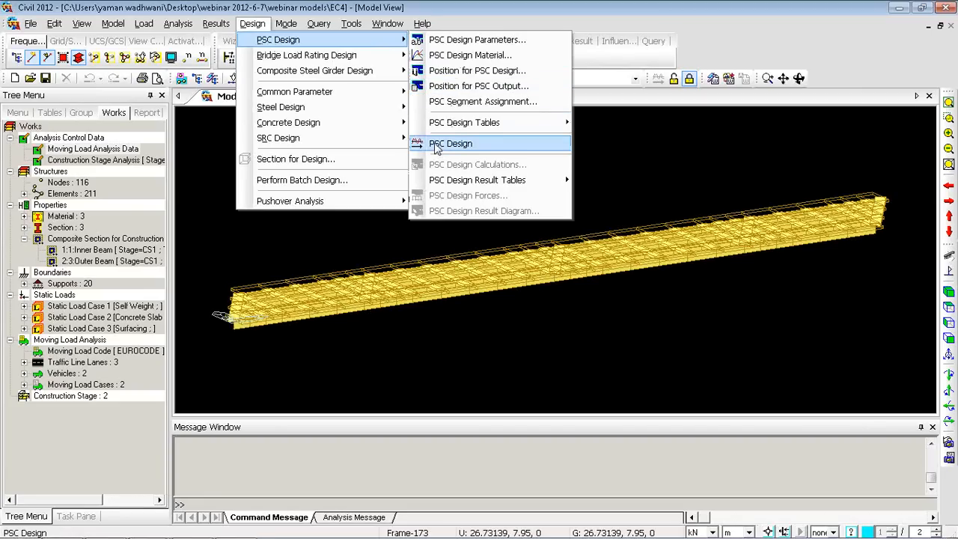
click(252, 23)
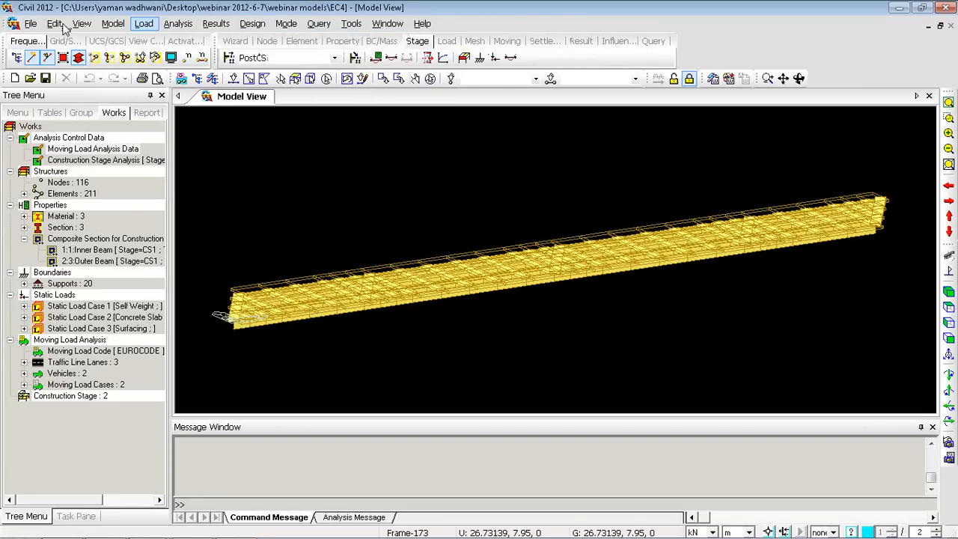
Open the composite model from the webinar 2012-6-7 folder
click(30, 23)
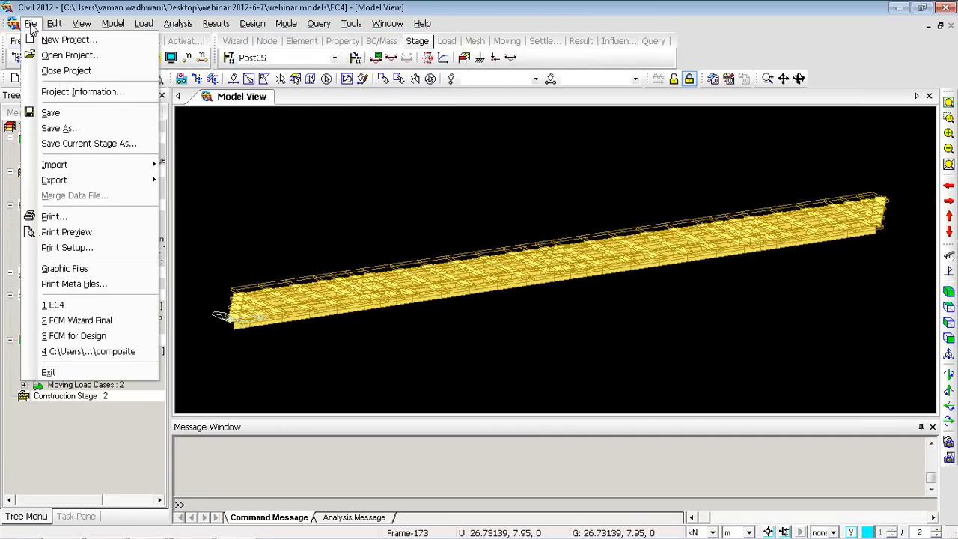
click(47, 58)
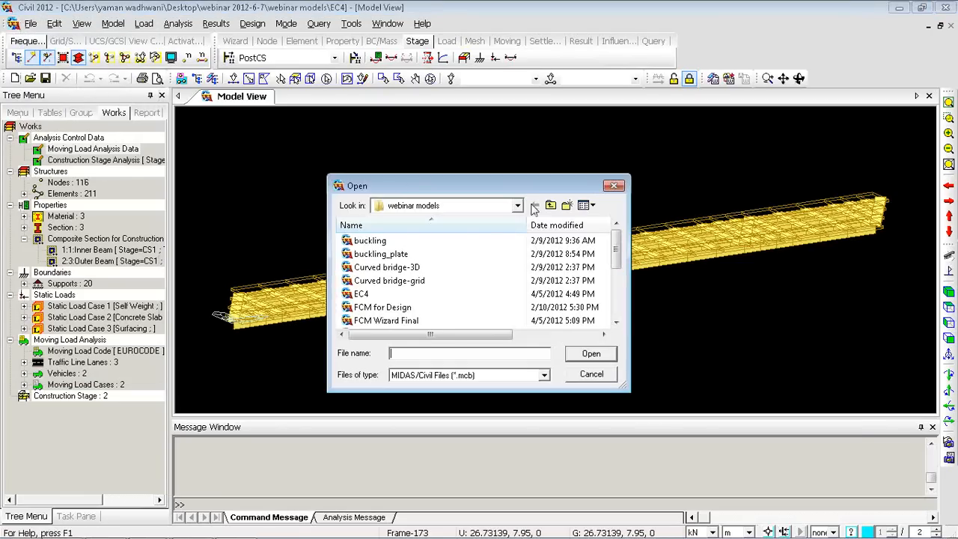
click(550, 205)
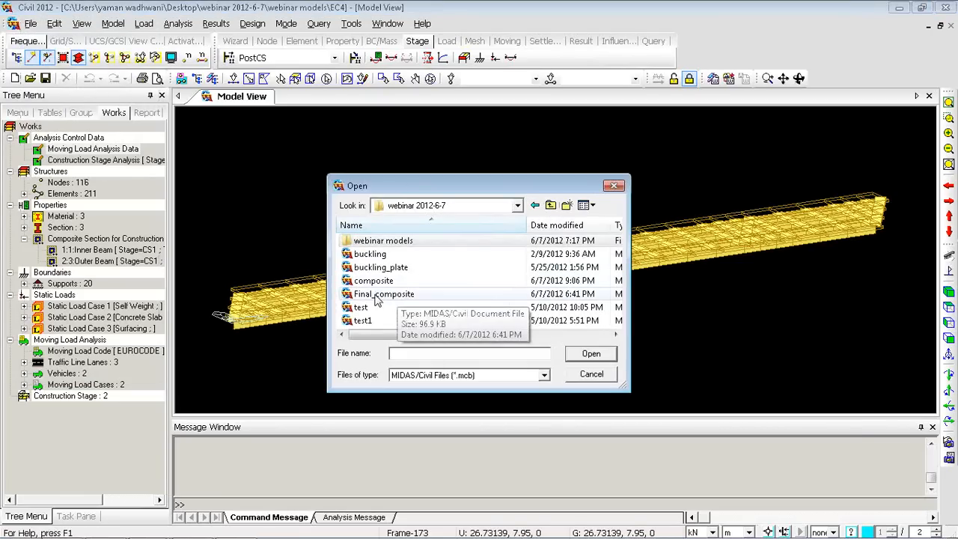
click(363, 307)
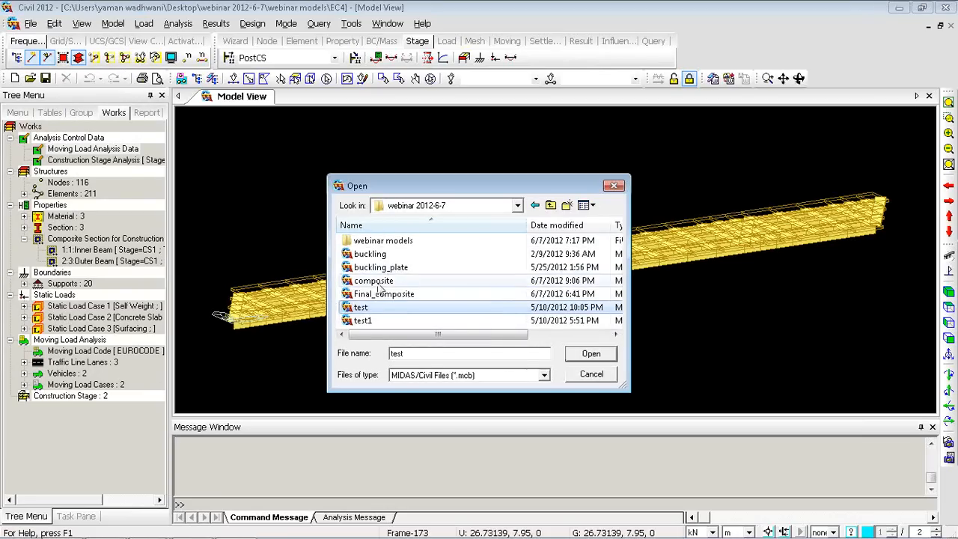
click(374, 295)
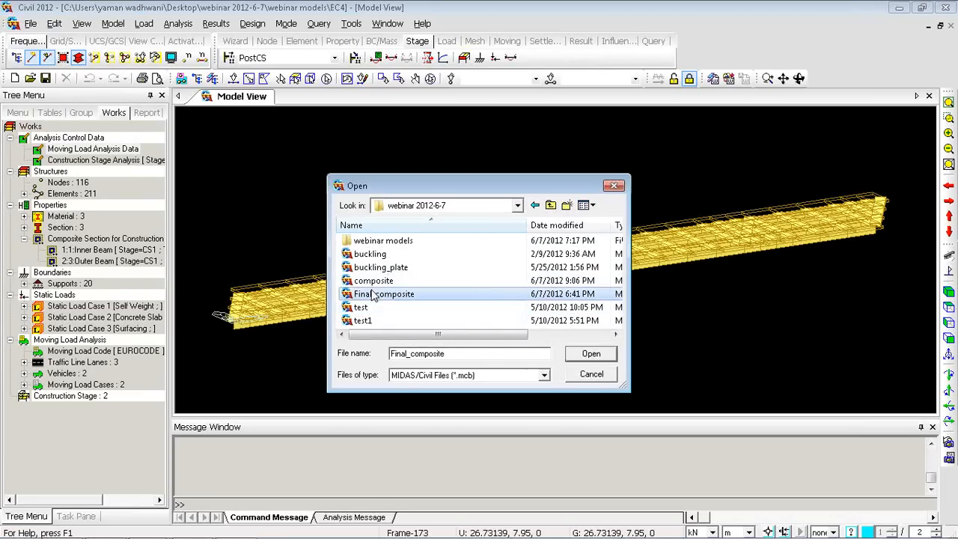
click(367, 284)
double_click(370, 283)
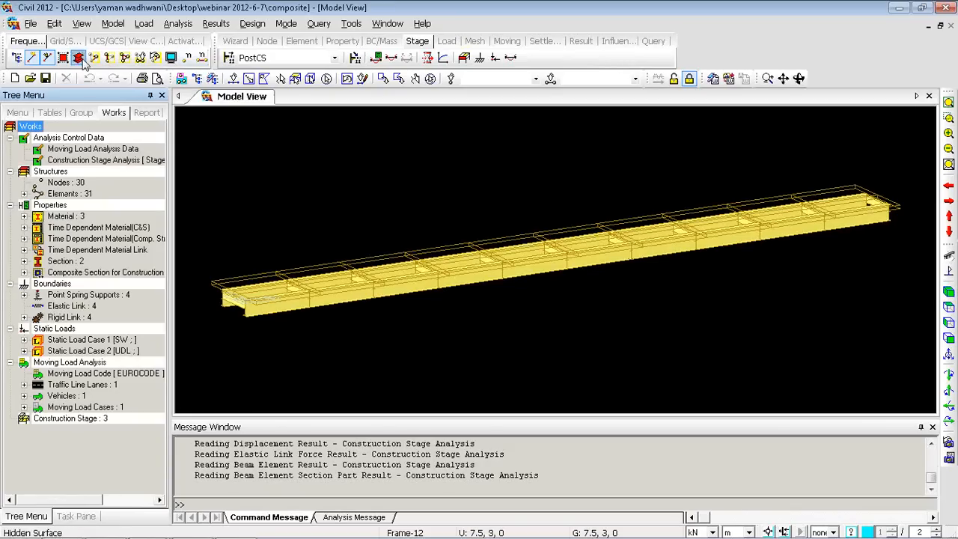
Display the beam forces/moments influence line of My at part i of element 5 for LANE all
right_click(260, 135)
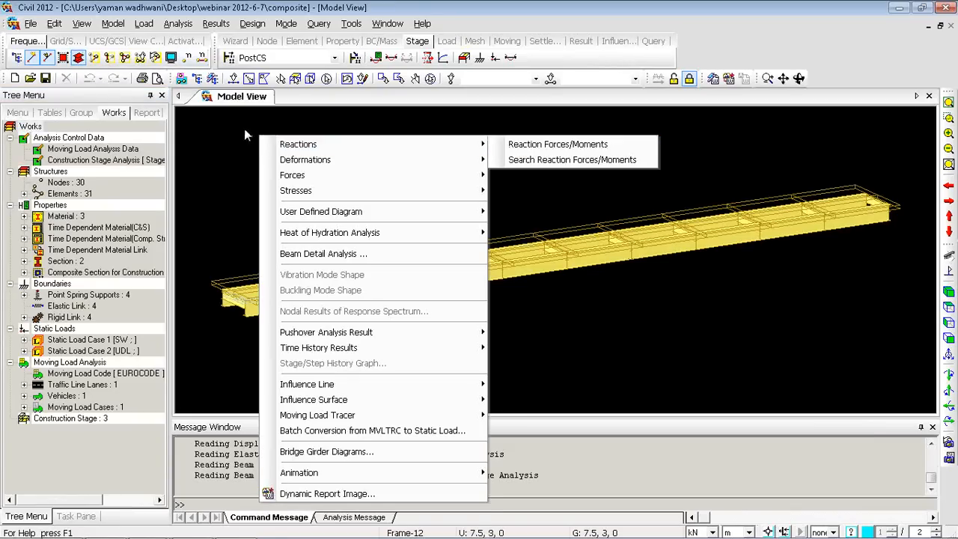
click(244, 128)
click(216, 25)
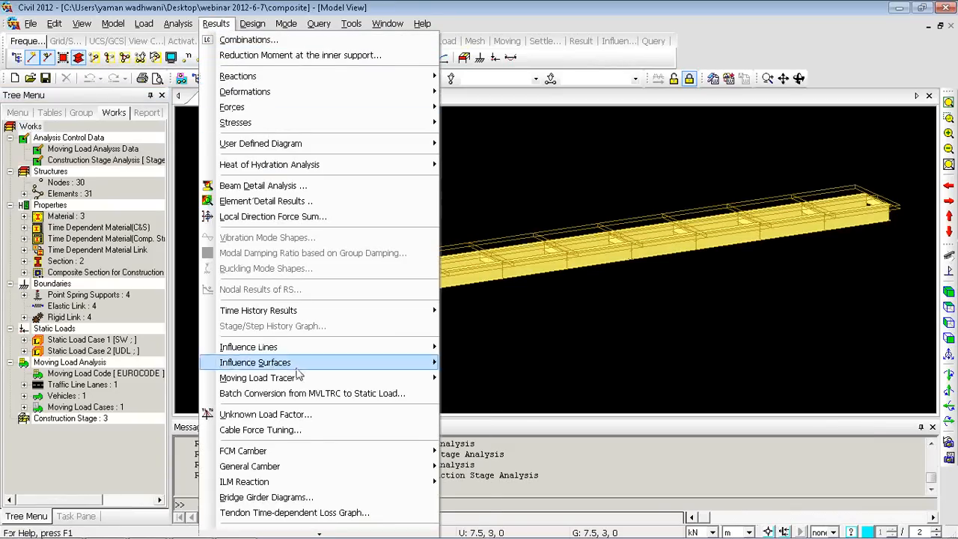
mouse_move(298, 381)
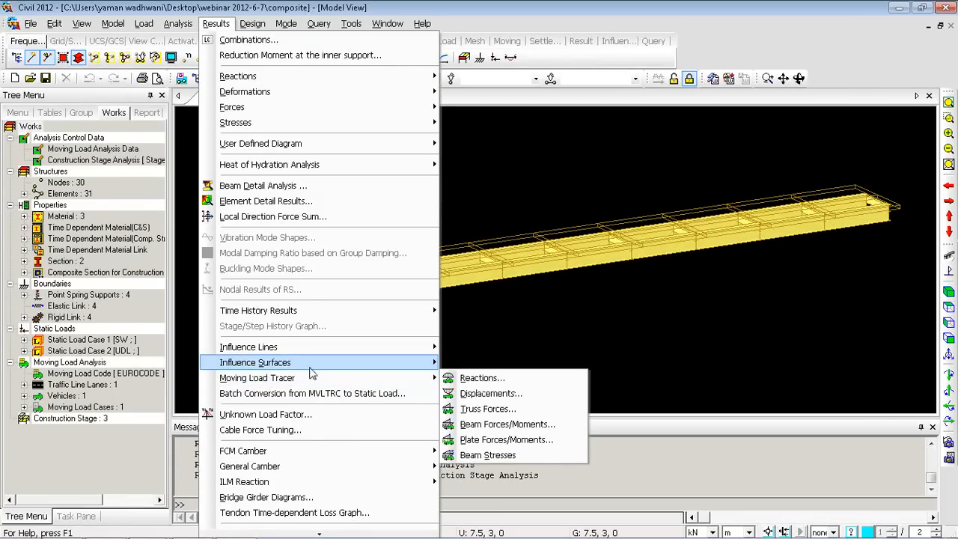
mouse_move(296, 353)
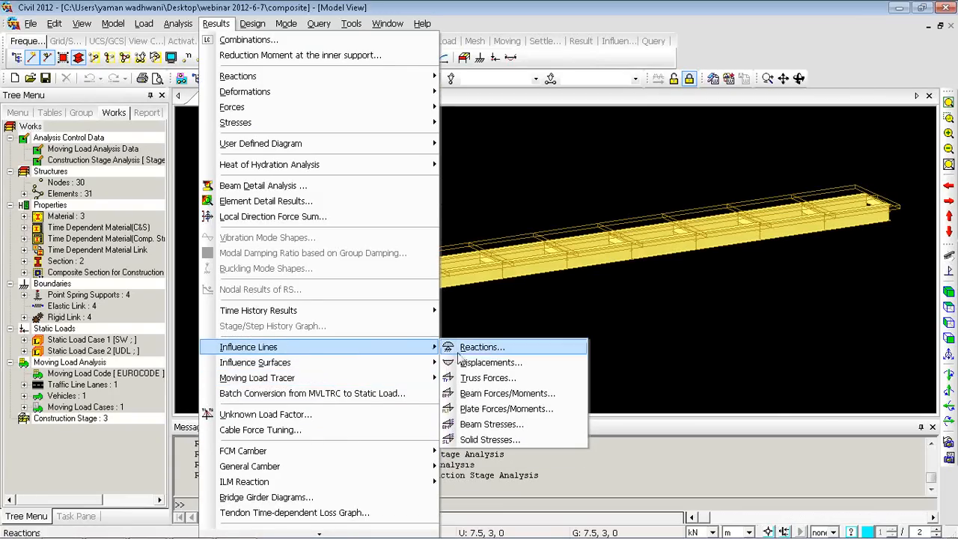
click(480, 396)
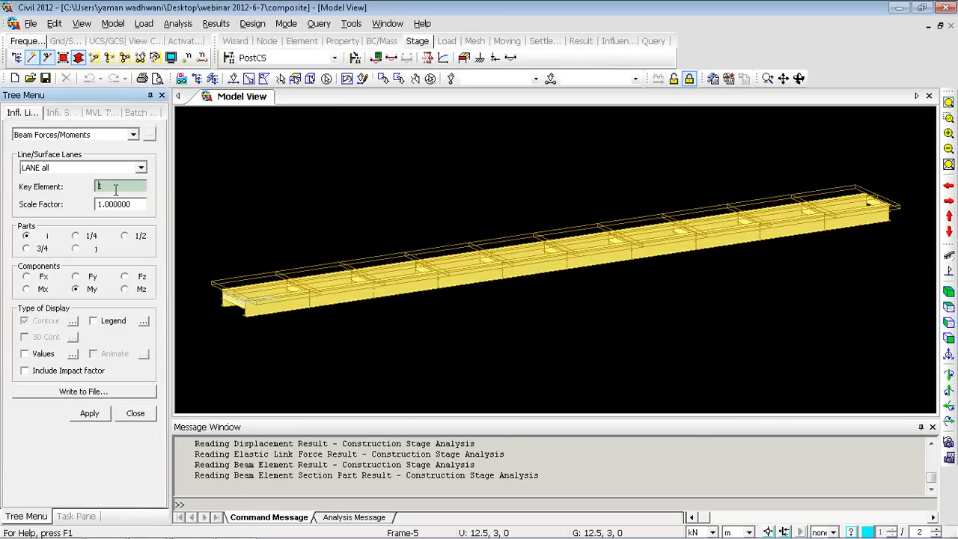
click(533, 254)
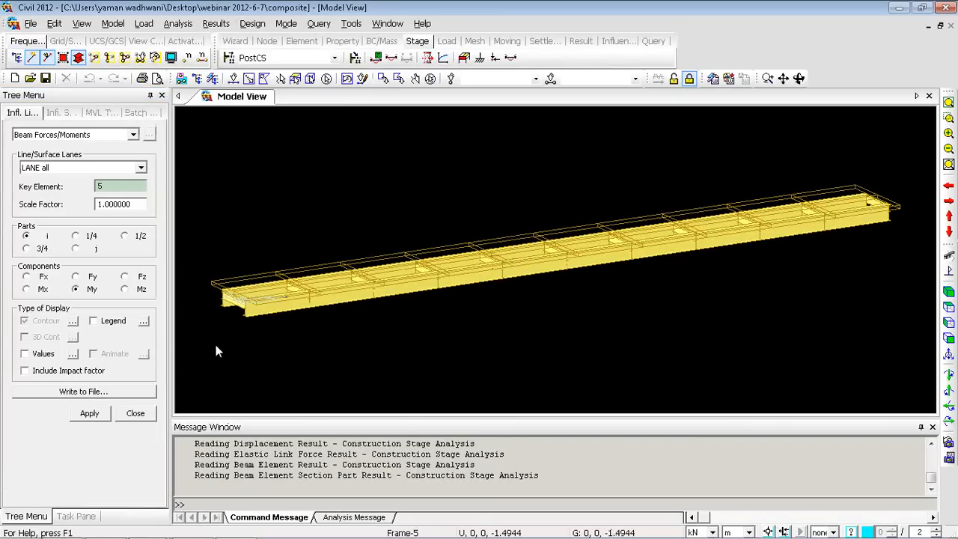
click(90, 413)
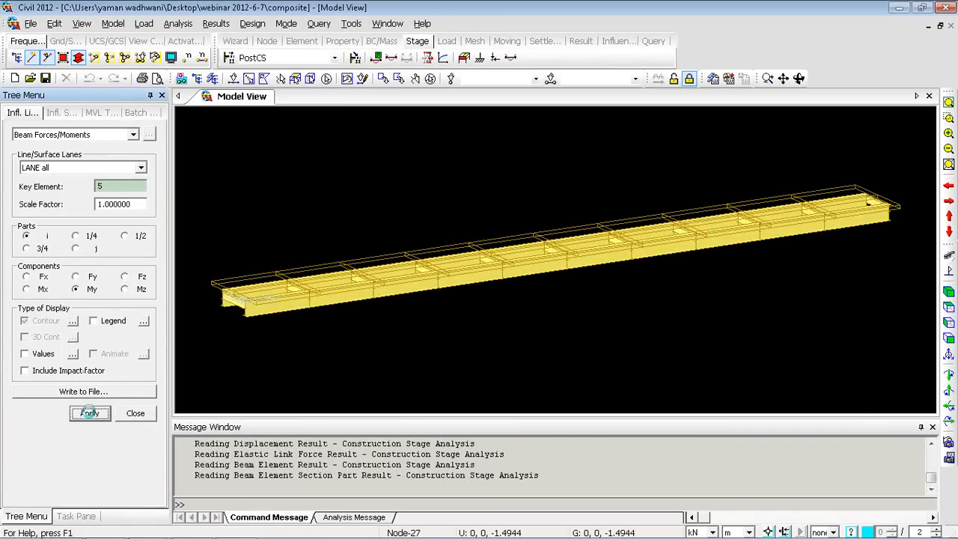
Turn off the hidden-surface display and examine element 5's influence line in side, top and isometric views
click(948, 338)
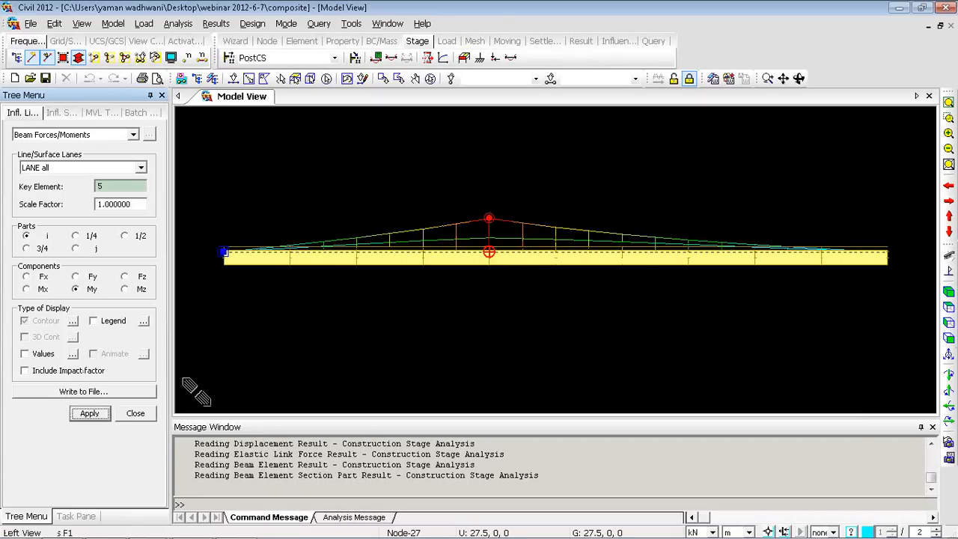
click(948, 291)
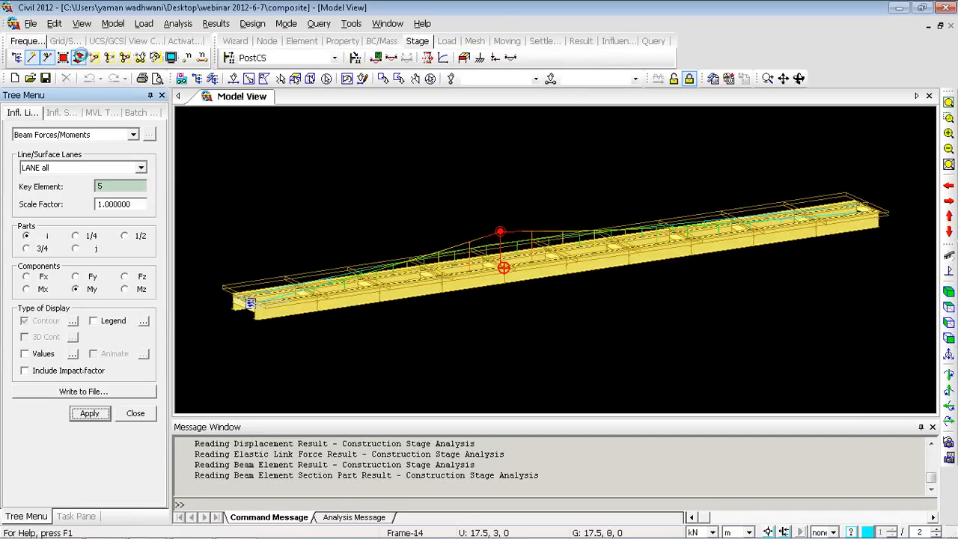
click(78, 58)
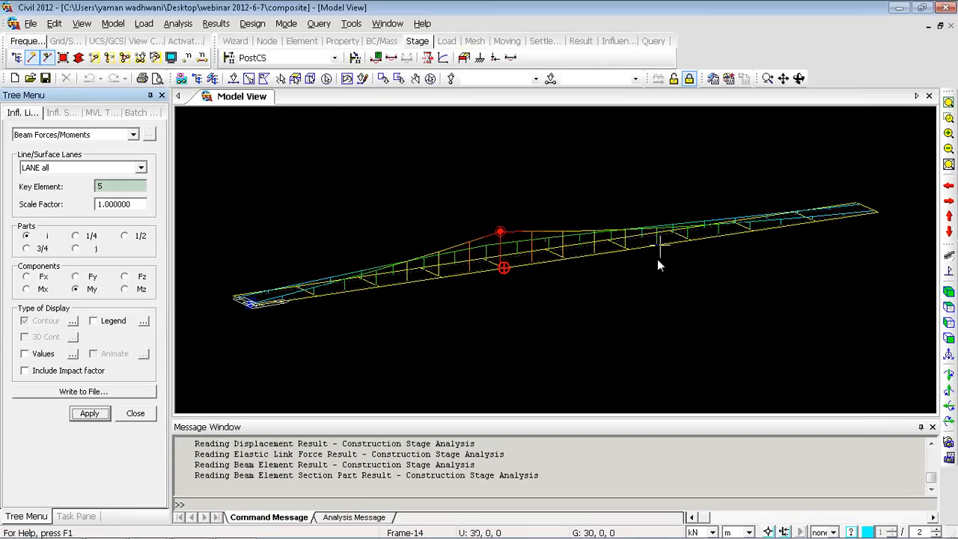
click(949, 307)
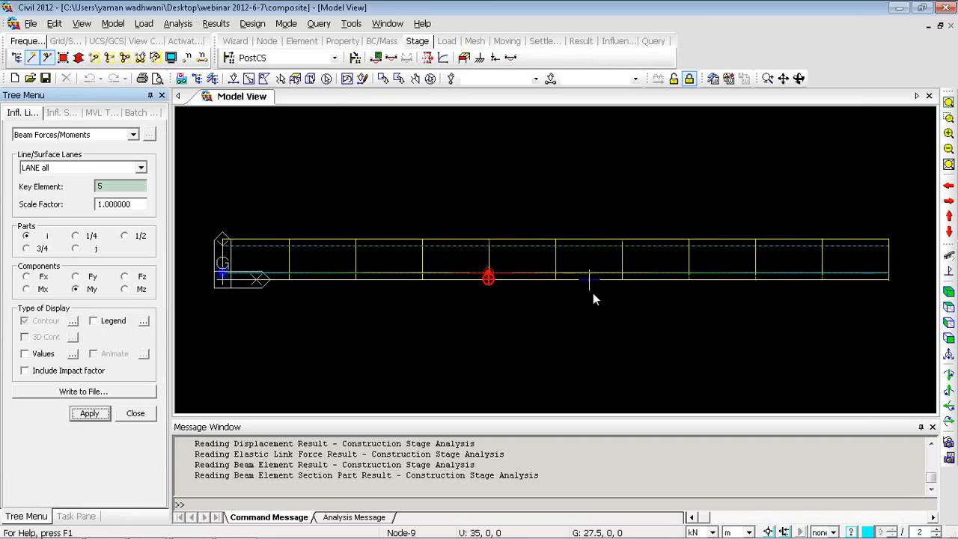
click(949, 292)
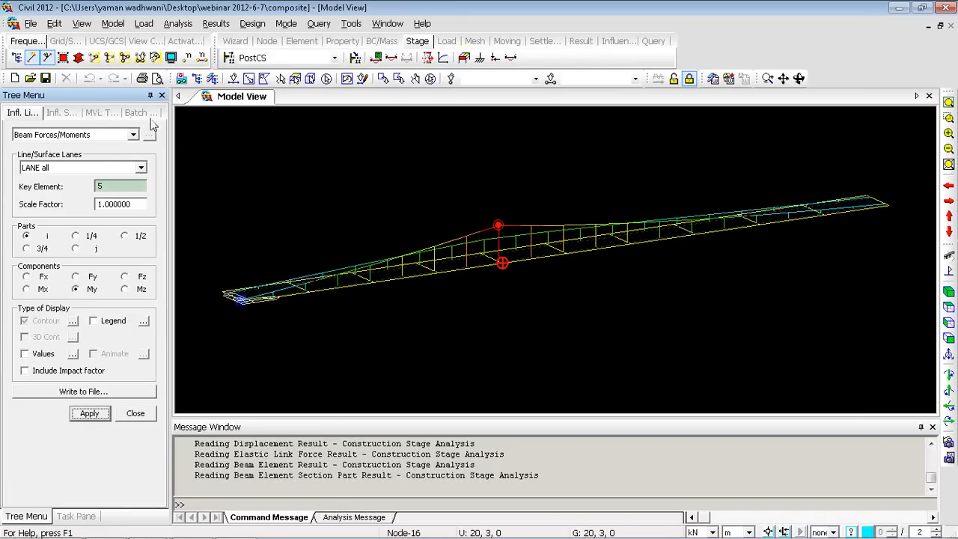
Trace the moving load case MVmax: MV for My at part i of element 5, with contour and applied loads shown
right_click(238, 134)
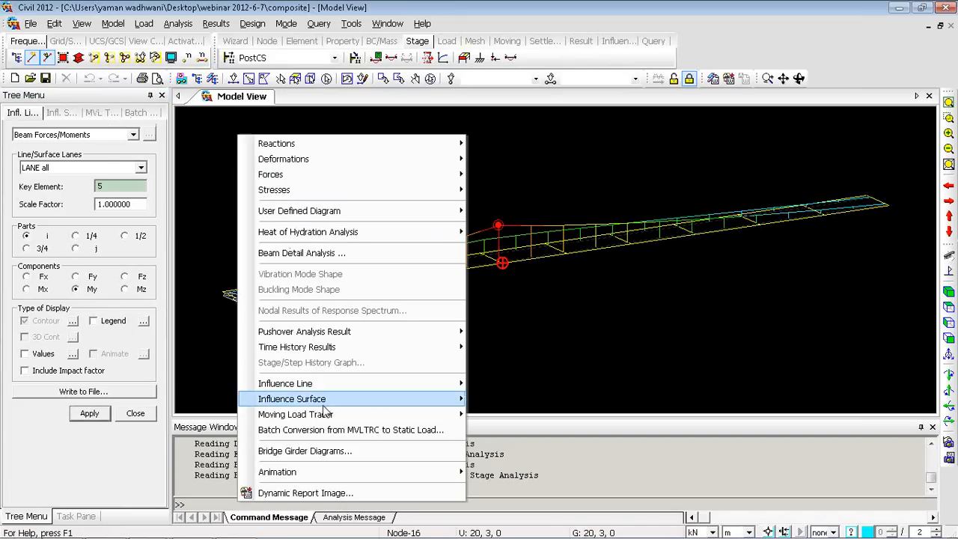
mouse_move(327, 415)
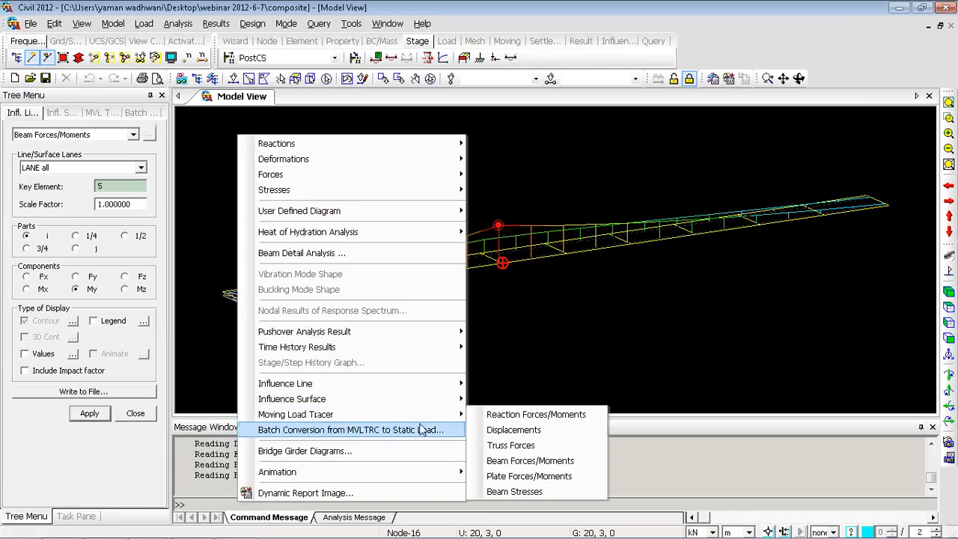
click(541, 466)
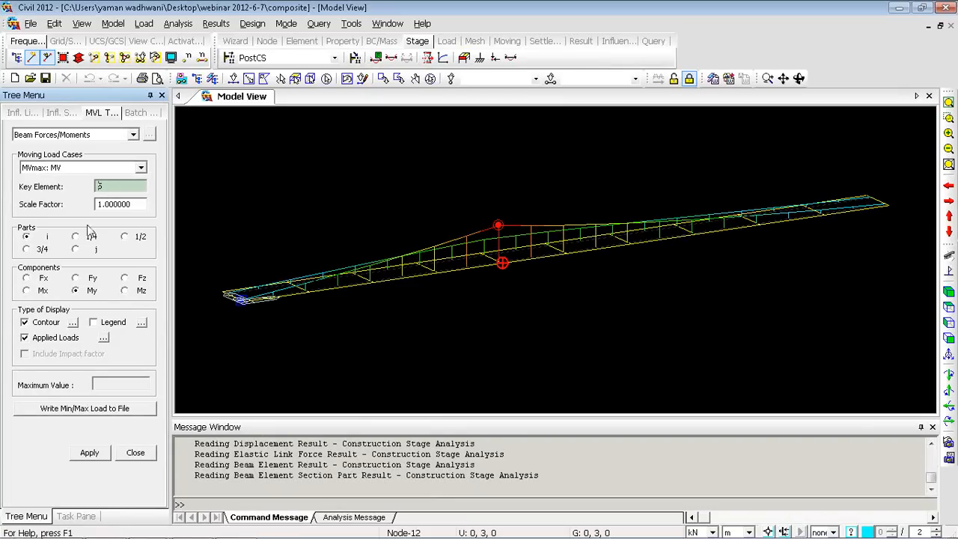
click(90, 453)
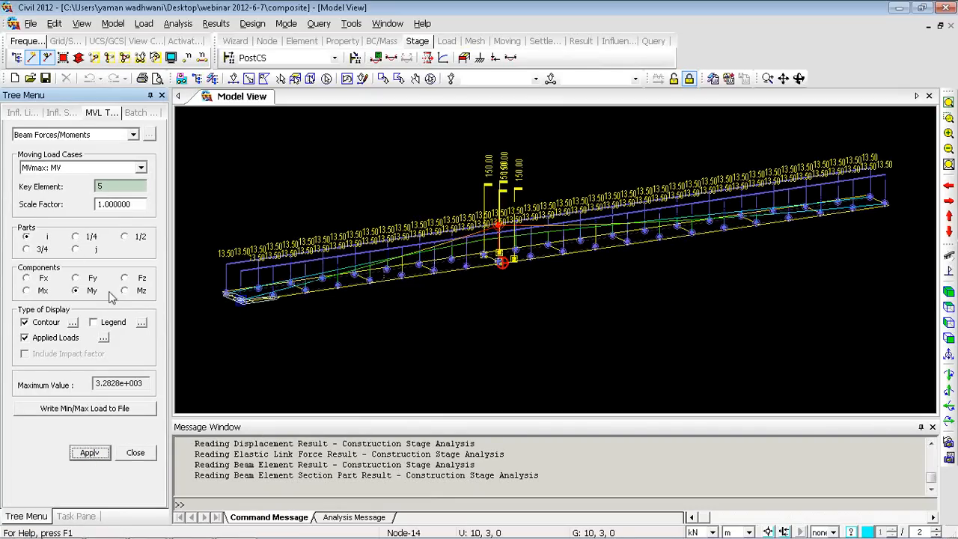
Write the traced maximum moving load for element 5's My to the file MVmaxMVMy5.mct and close the resulting text file
drag(107, 383, 81, 384)
click(102, 189)
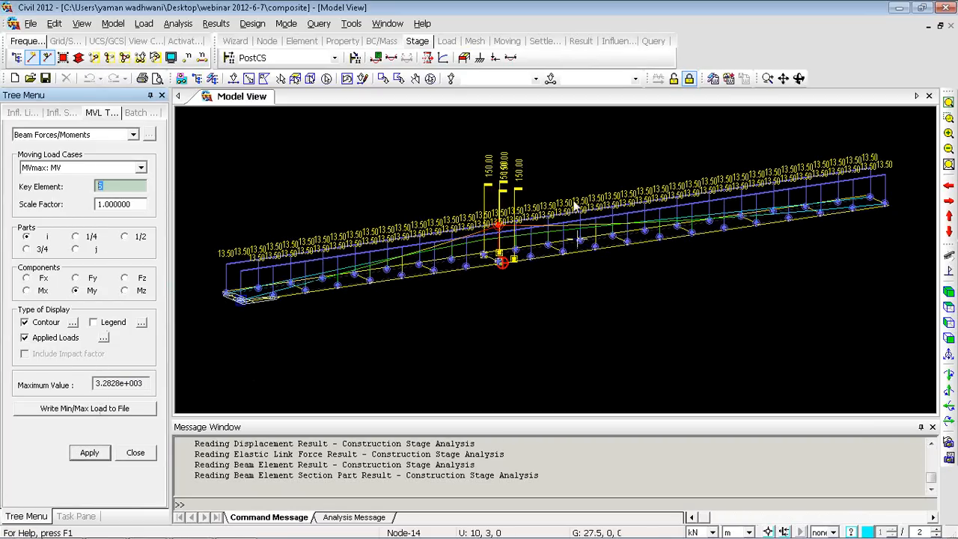
click(73, 410)
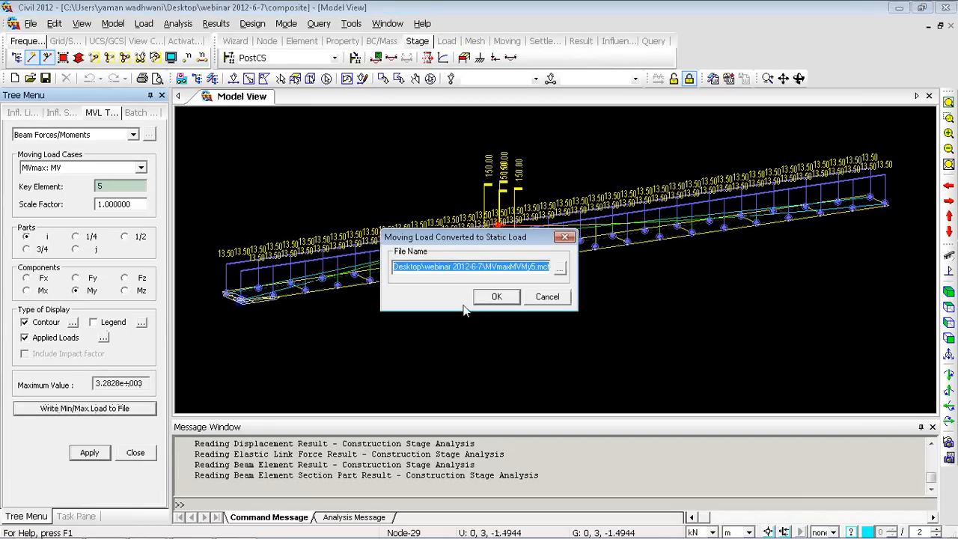
click(483, 300)
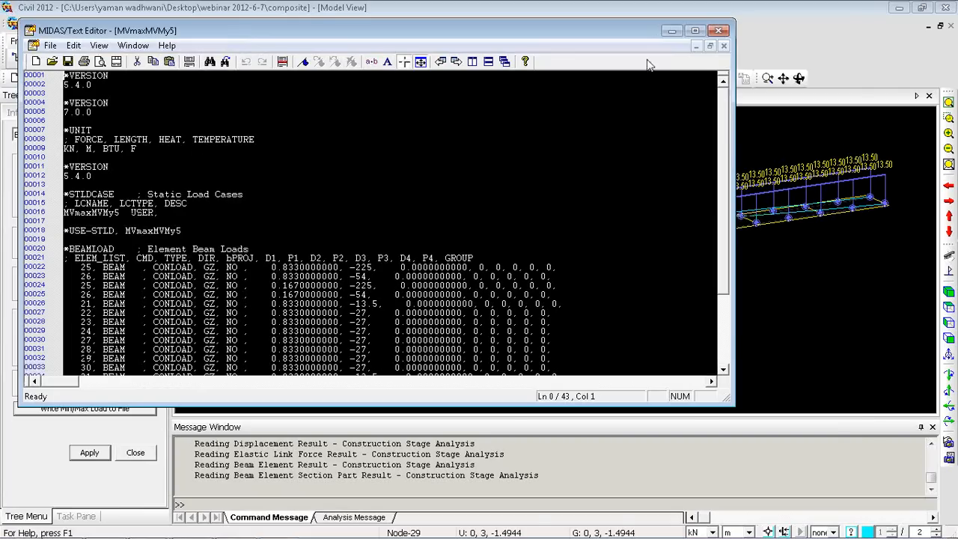
click(718, 31)
Paste the converted moving load commands into the MCT Command Shell, run them and close the shell
click(223, 25)
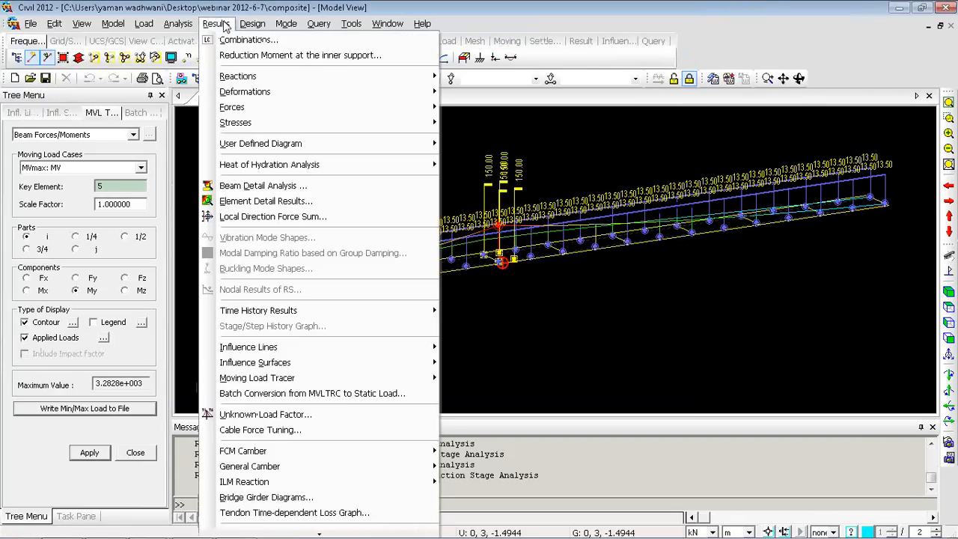
click(353, 25)
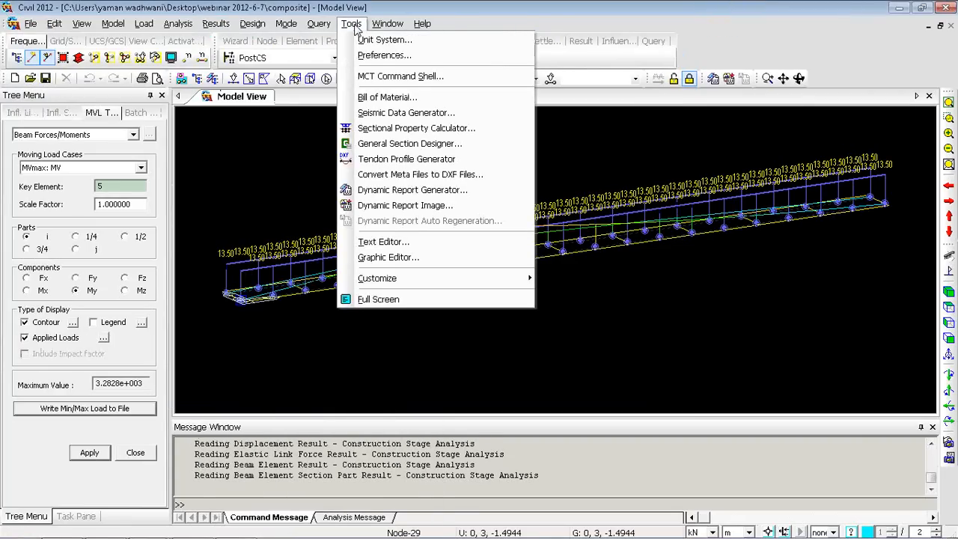
click(372, 77)
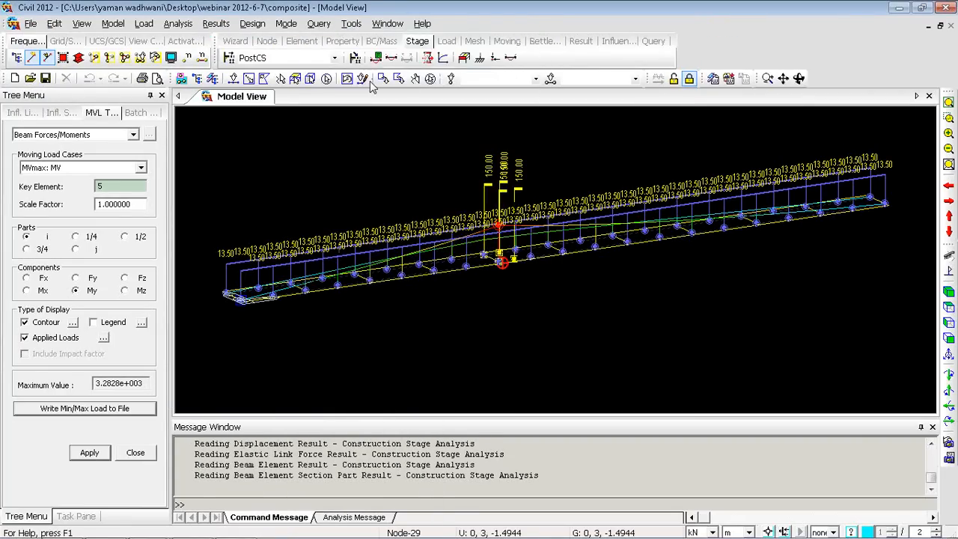
key(ctrl+v)
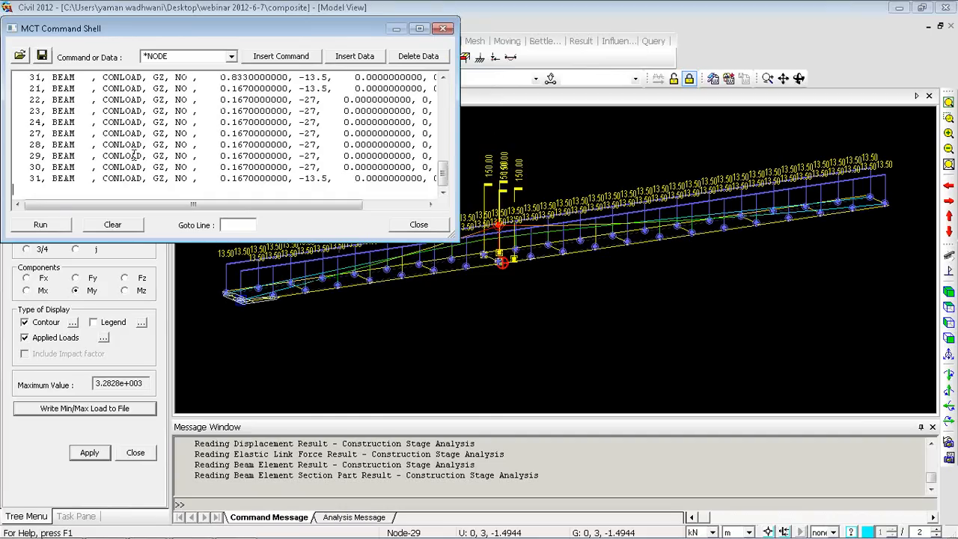
click(39, 225)
click(232, 168)
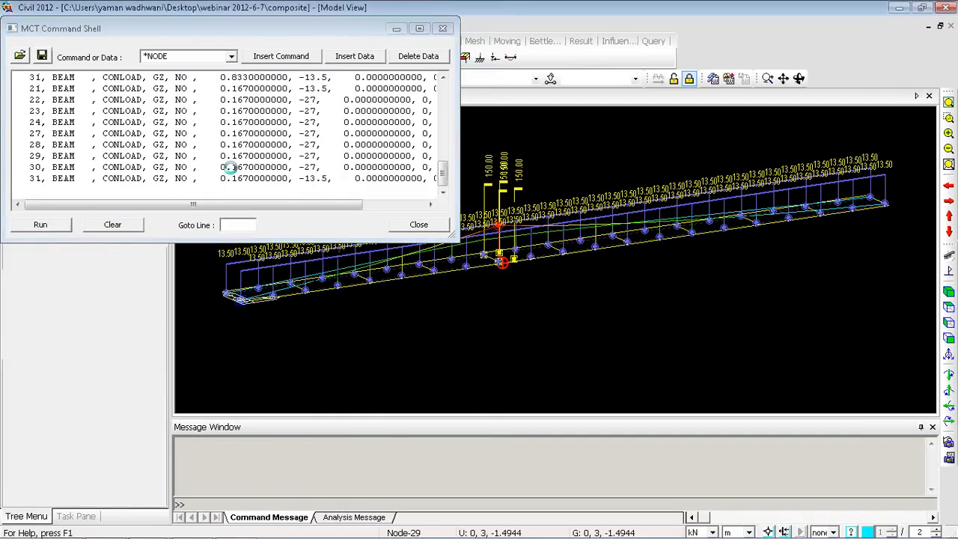
click(412, 228)
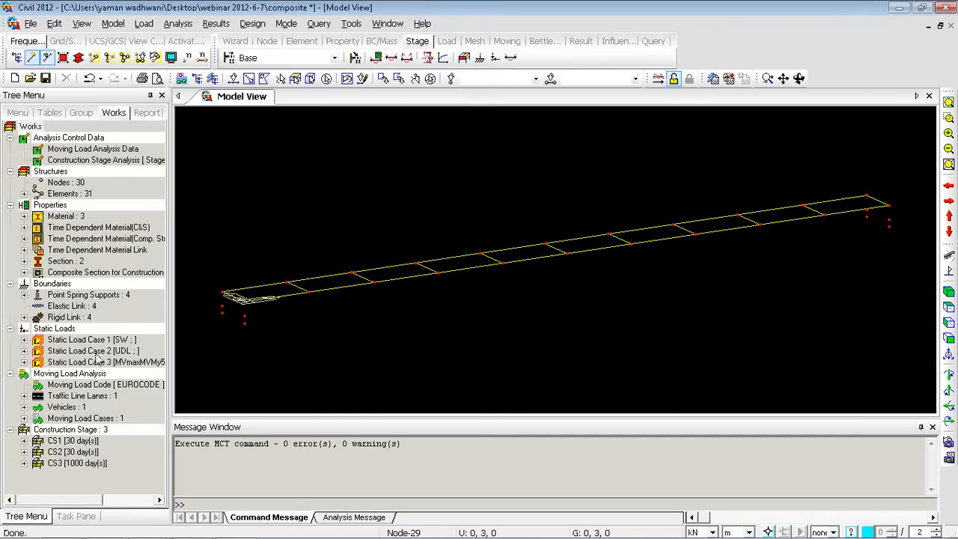
Display the element beam loads of static load case MVmaxMVMy5 on the whole model in isometric view
drag(172, 204, 290, 216)
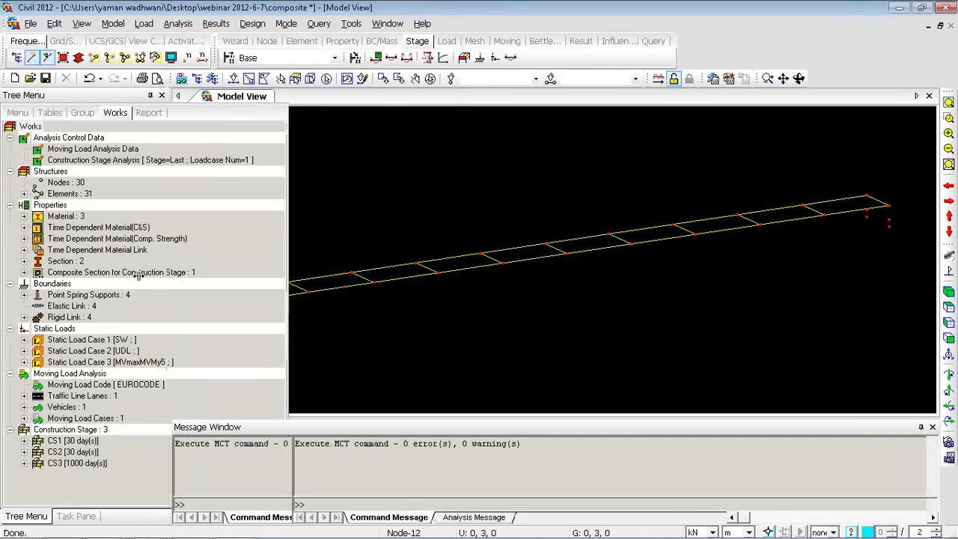
click(24, 363)
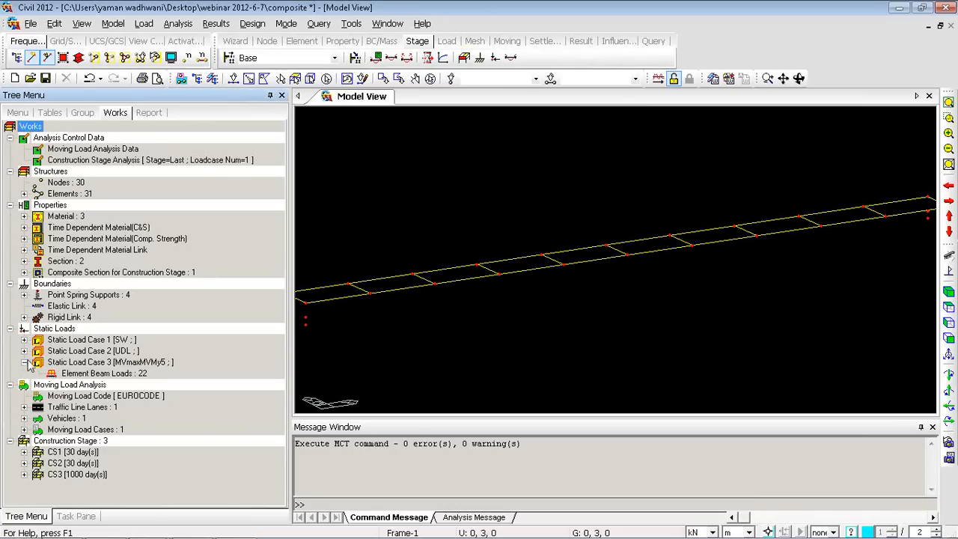
right_click(122, 375)
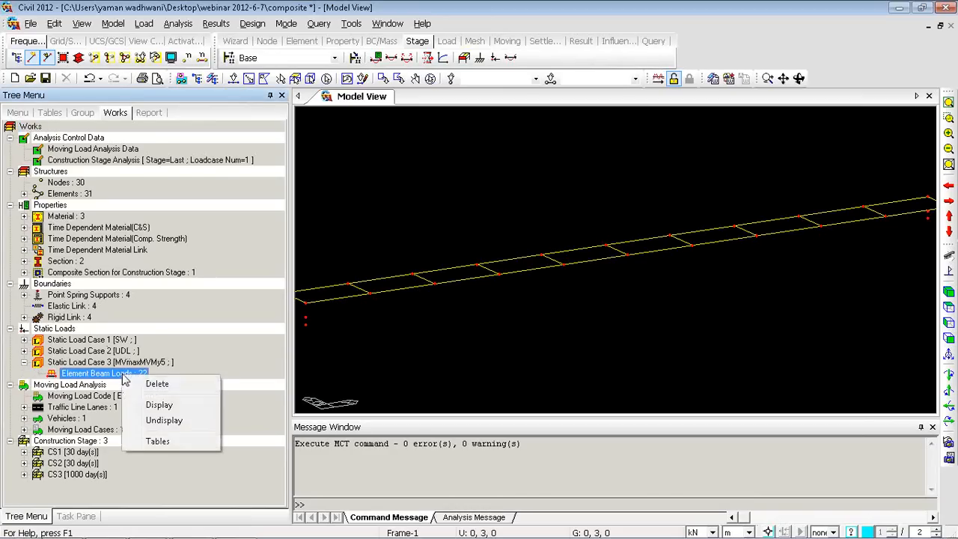
click(160, 404)
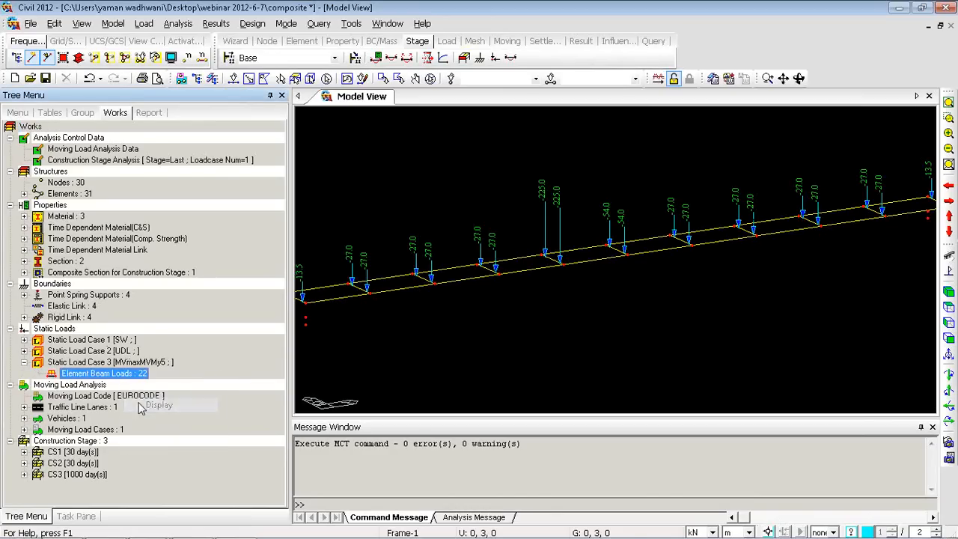
click(948, 291)
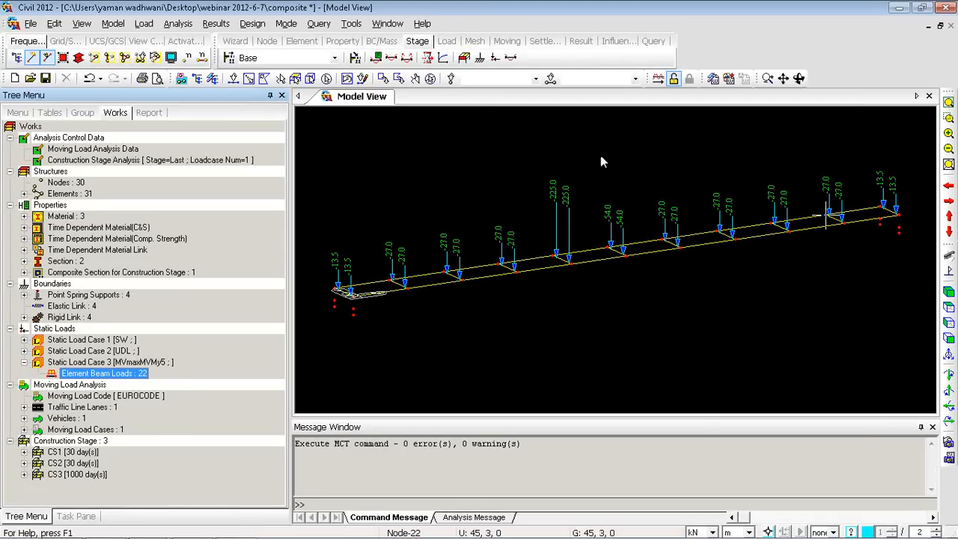
Switch to the PowerPoint slide show introducing midas Civil and advance to the closing Thank You slide
key(alt+Tab)
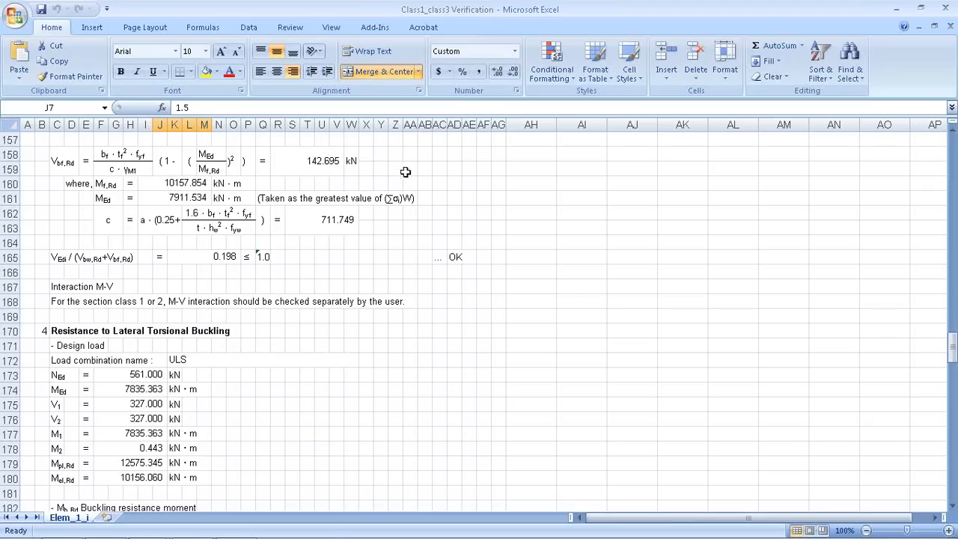
mouse_move(280, 529)
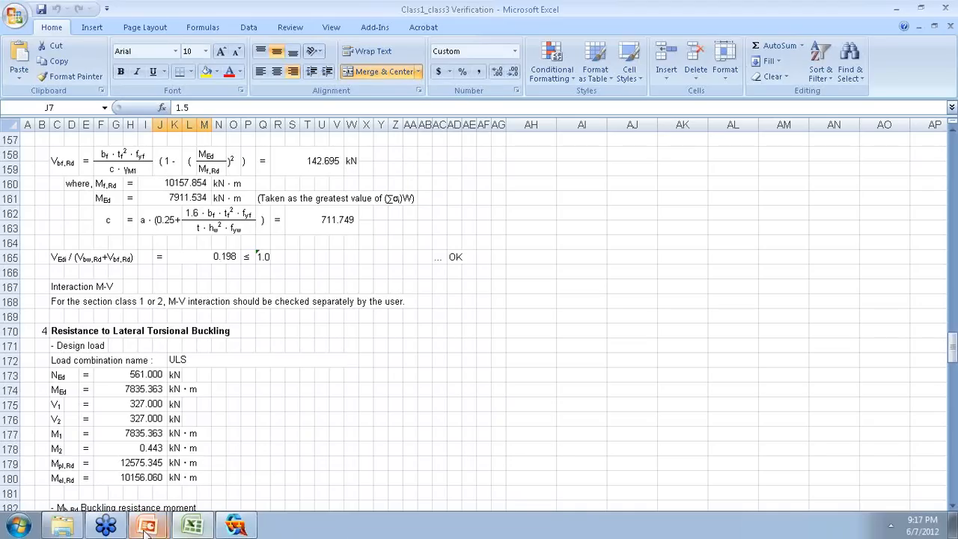
mouse_move(138, 528)
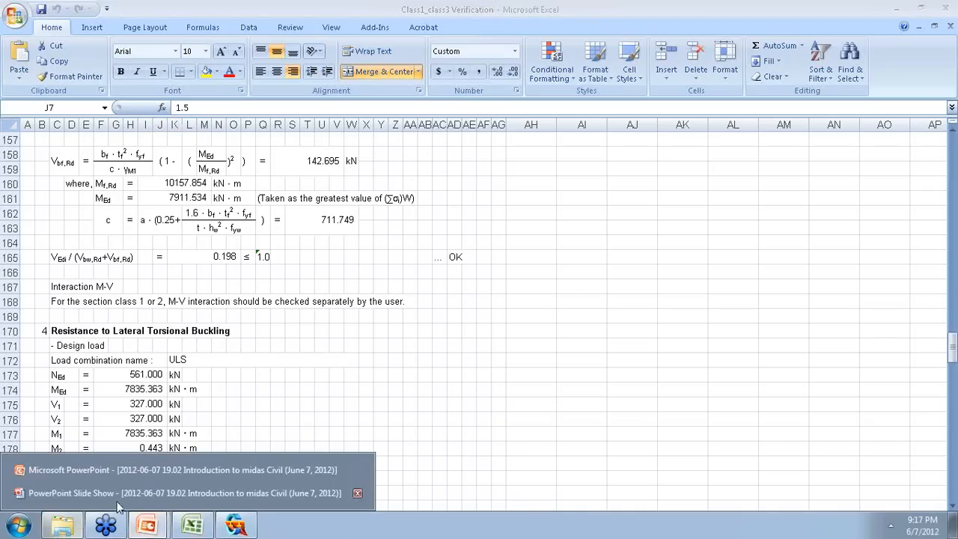
click(122, 497)
click(399, 373)
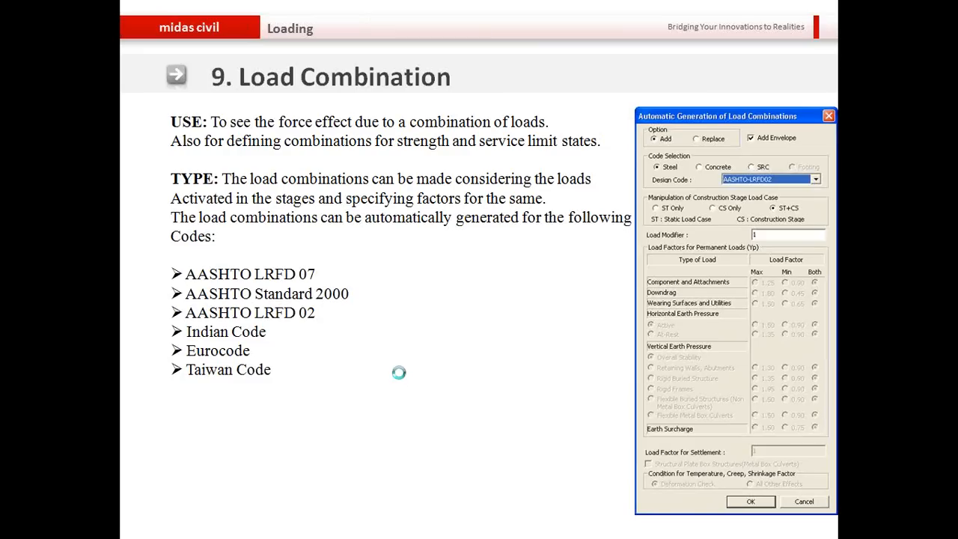
click(411, 352)
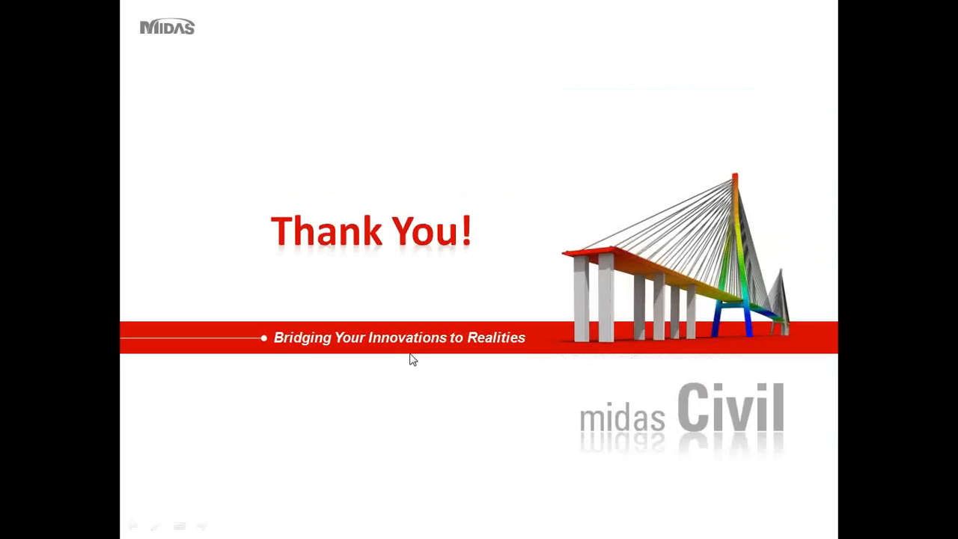
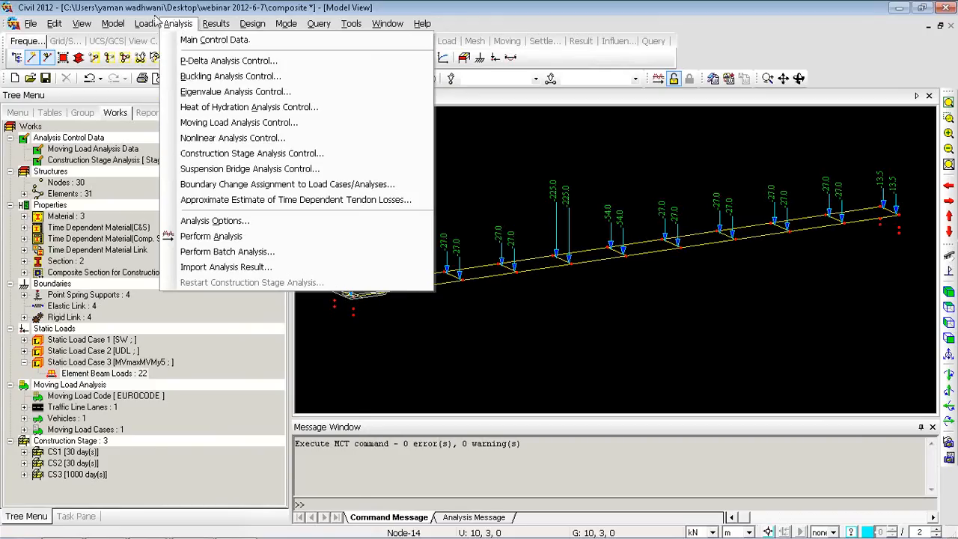
click(144, 23)
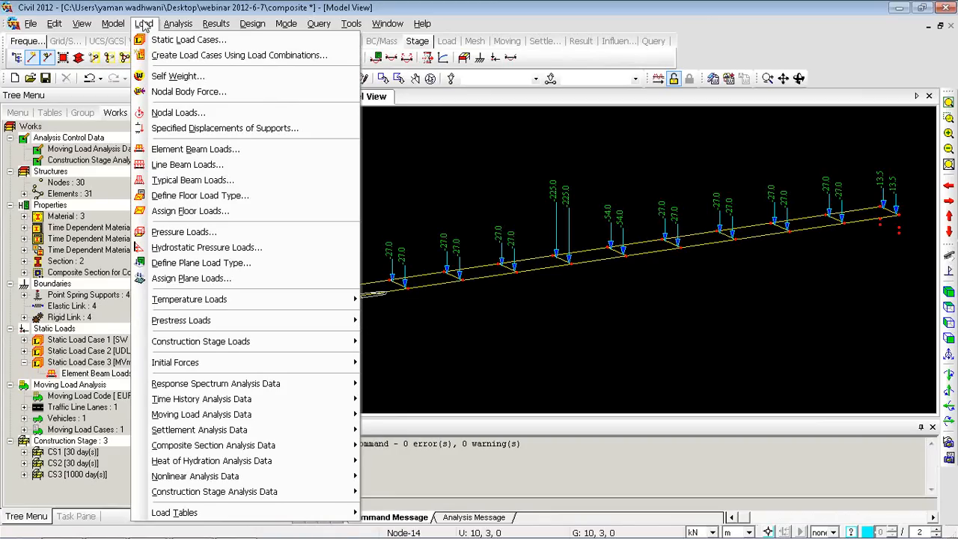
click(143, 23)
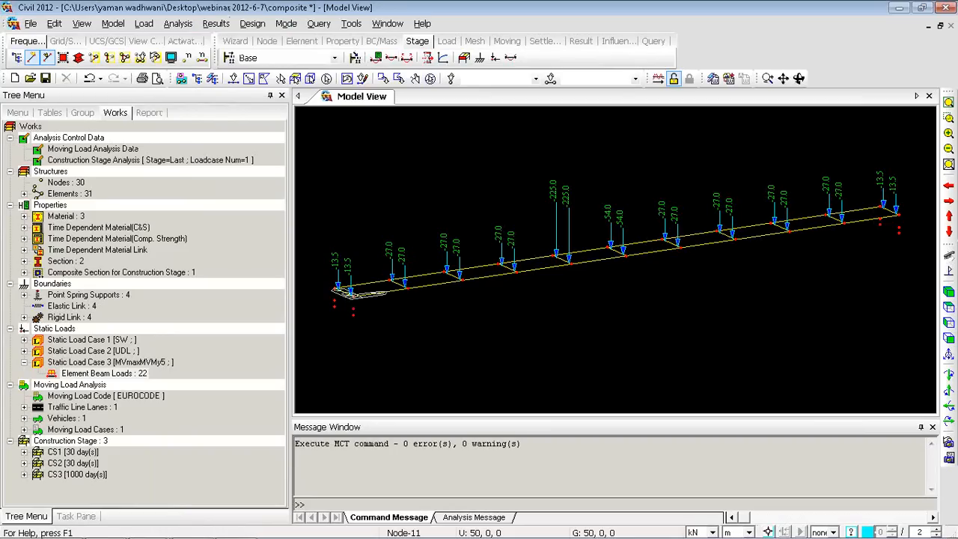
key(alt+Tab)
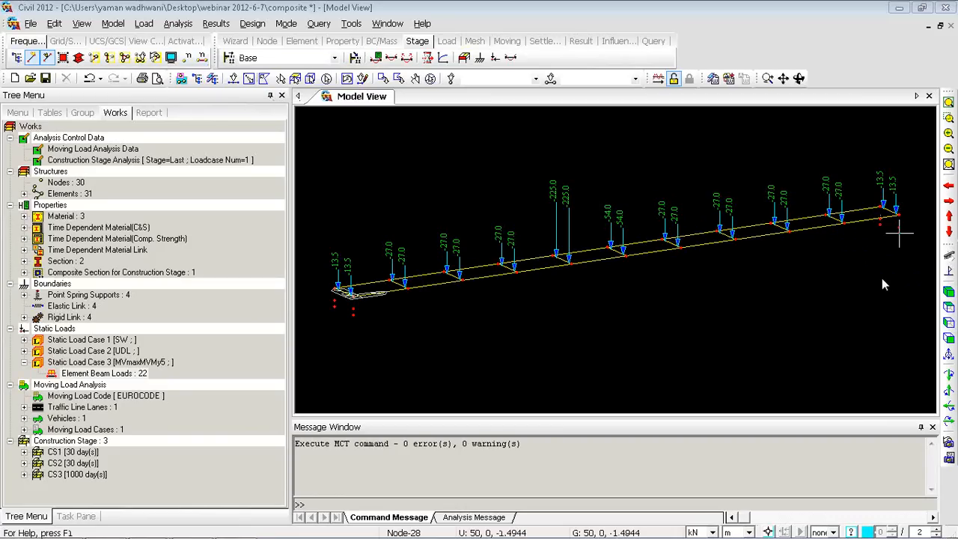
mouse_move(882, 278)
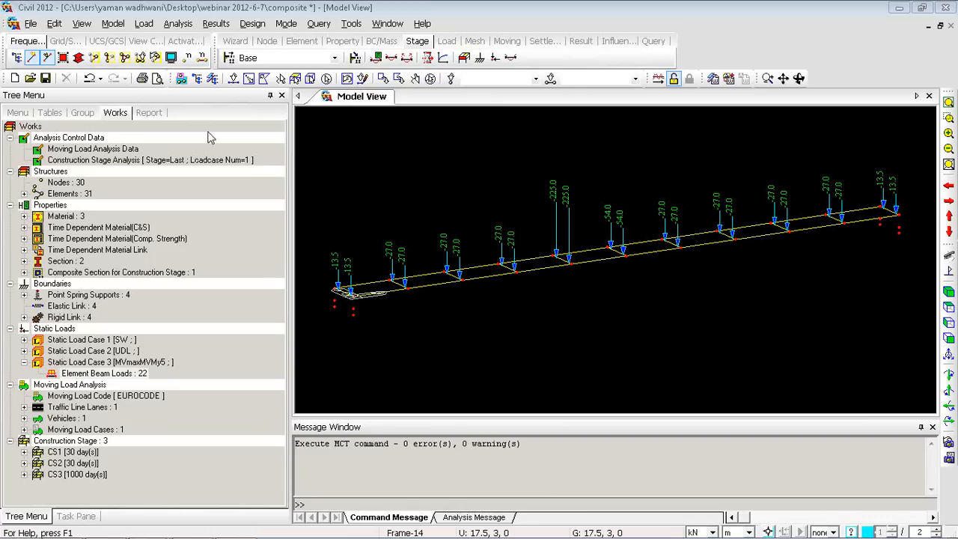
Switch the model to construction stage CS2 and perform the analysis
right_click(345, 111)
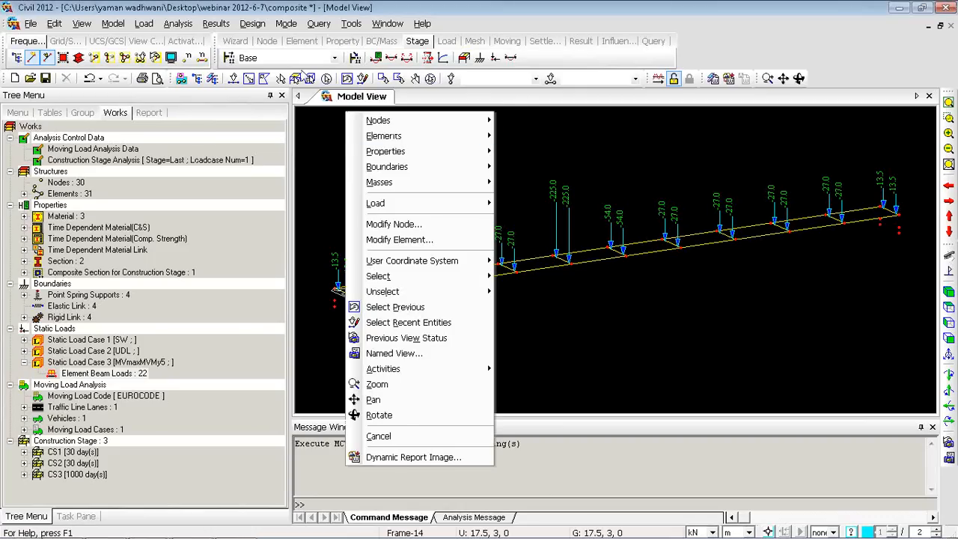
click(334, 57)
click(335, 57)
click(253, 91)
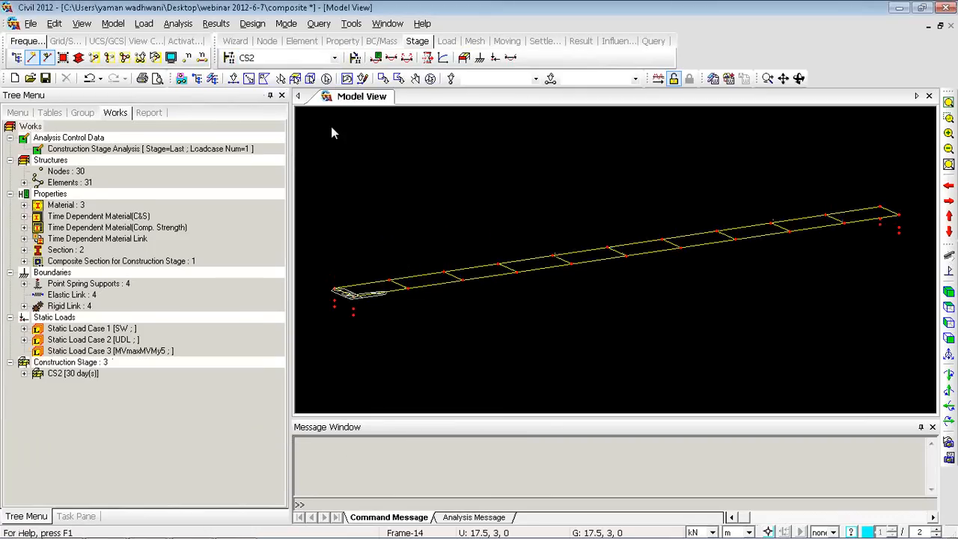
right_click(333, 128)
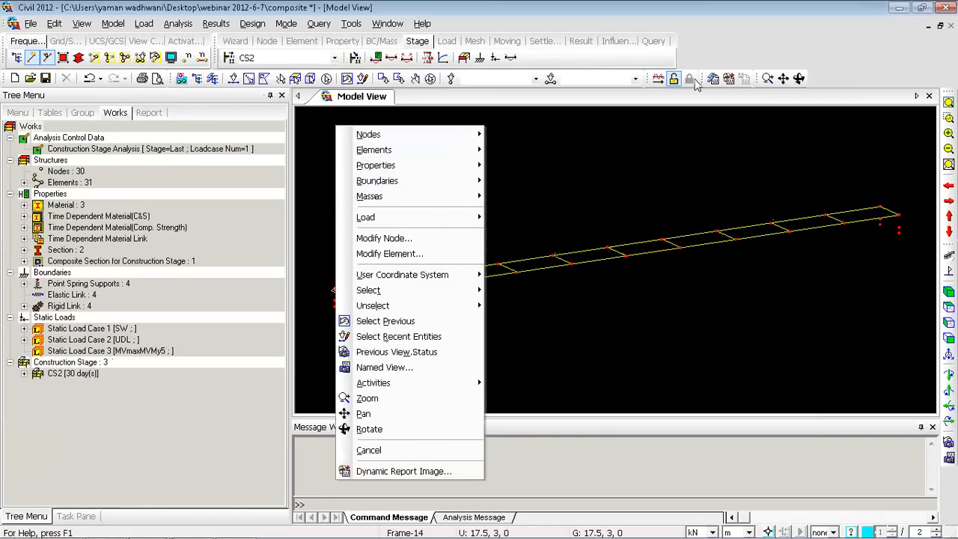
click(658, 77)
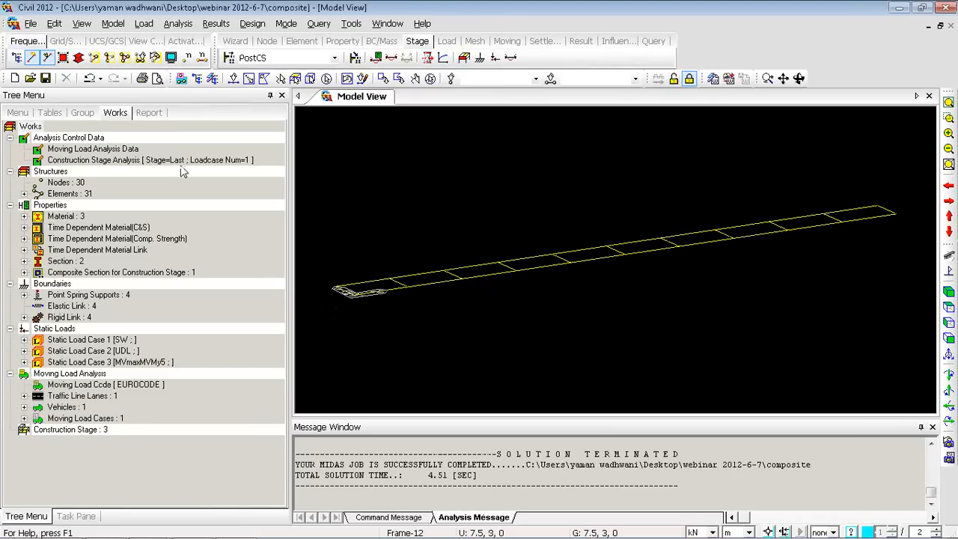
Try to enable initial tangent displacement for all erected structures in the construction stage analysis control data, accepting deletion of the analysis results
right_click(182, 161)
click(210, 187)
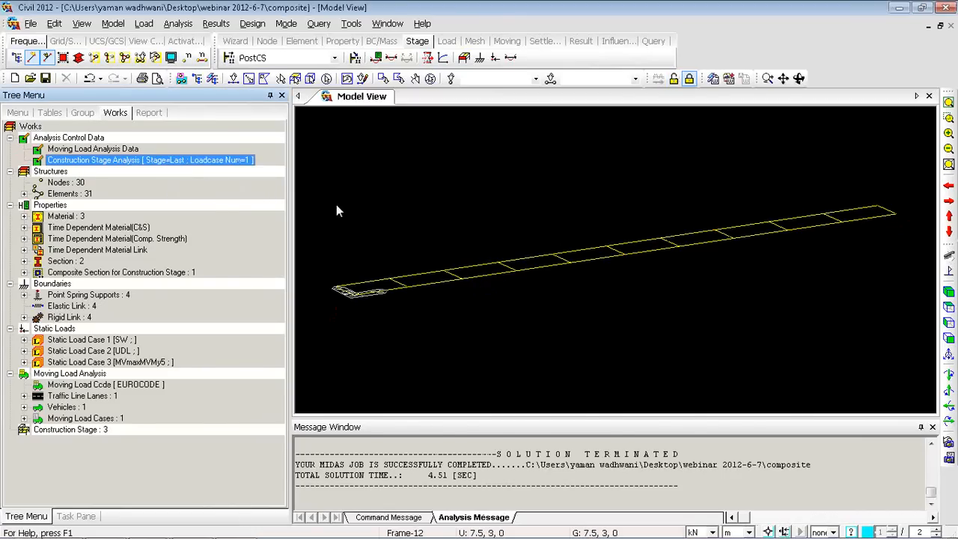
drag(289, 108, 342, 72)
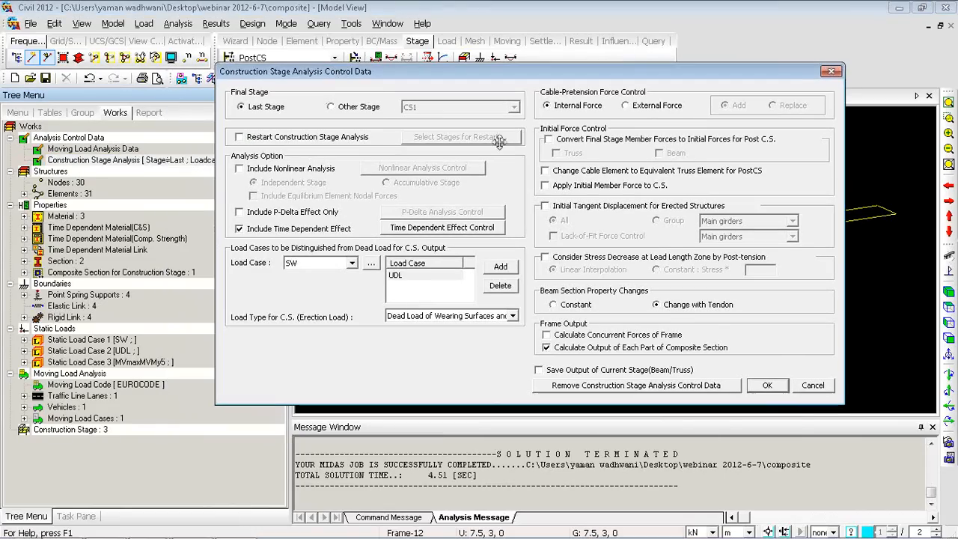
click(551, 206)
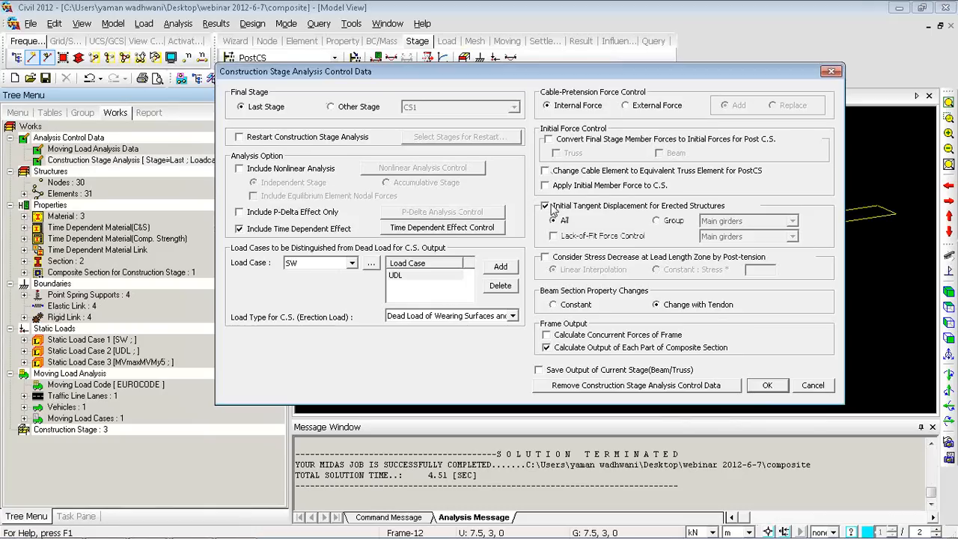
click(766, 386)
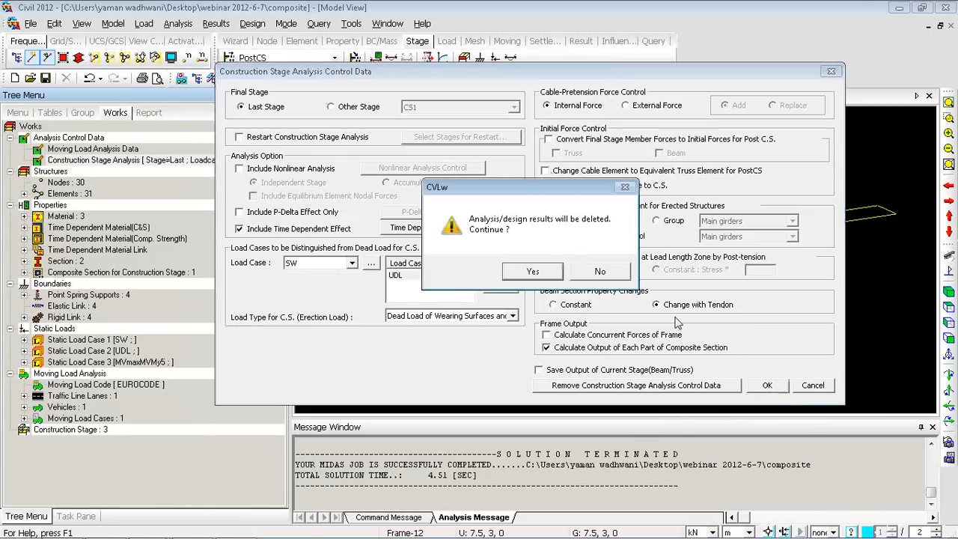
click(534, 274)
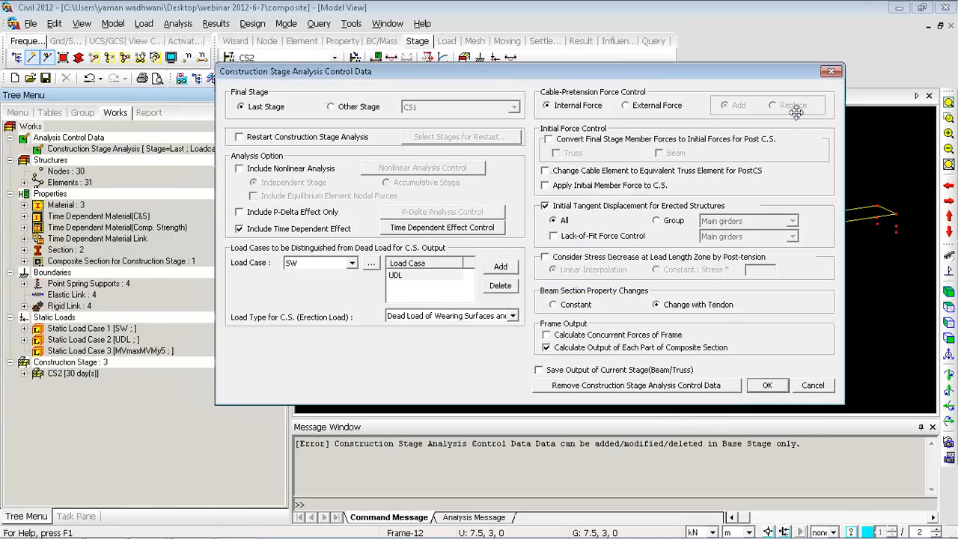
click(831, 71)
In the Base stage, enable initial tangent displacement for all erected structures in the construction stage analysis control data and perform the analysis
click(262, 58)
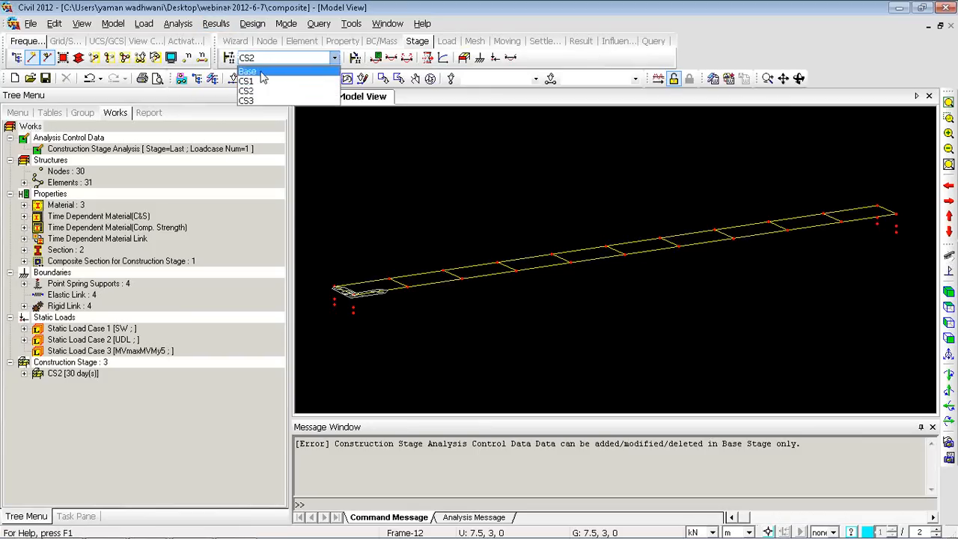
click(254, 71)
right_click(146, 159)
click(187, 187)
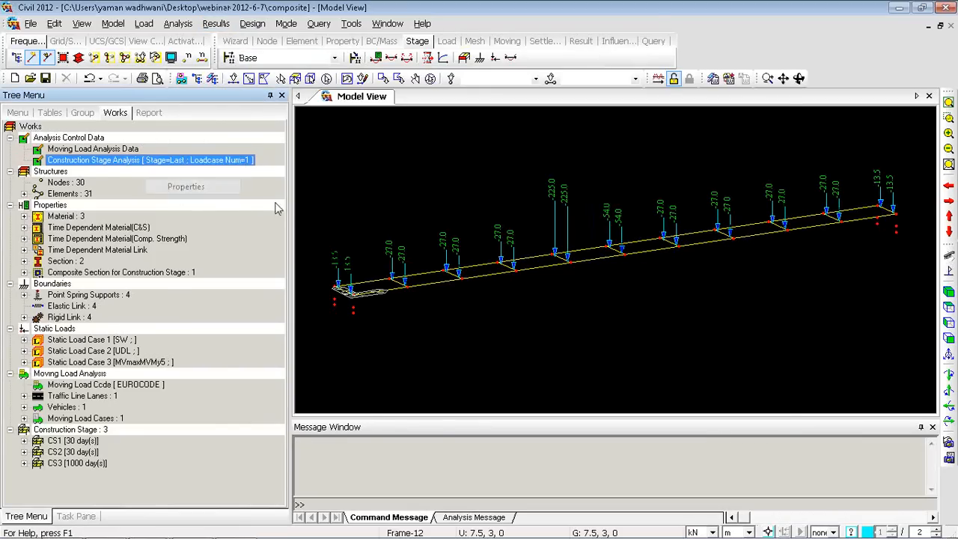
click(495, 242)
click(714, 422)
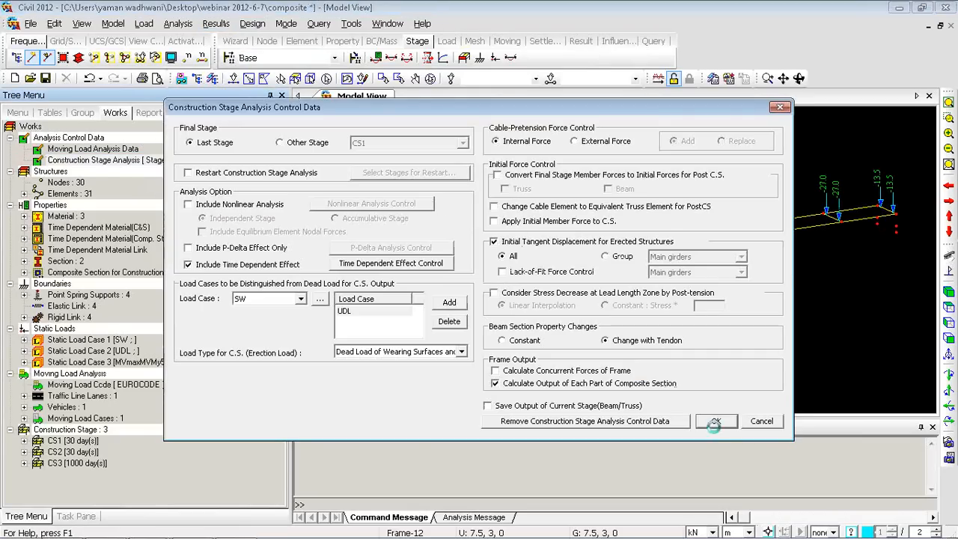
click(657, 78)
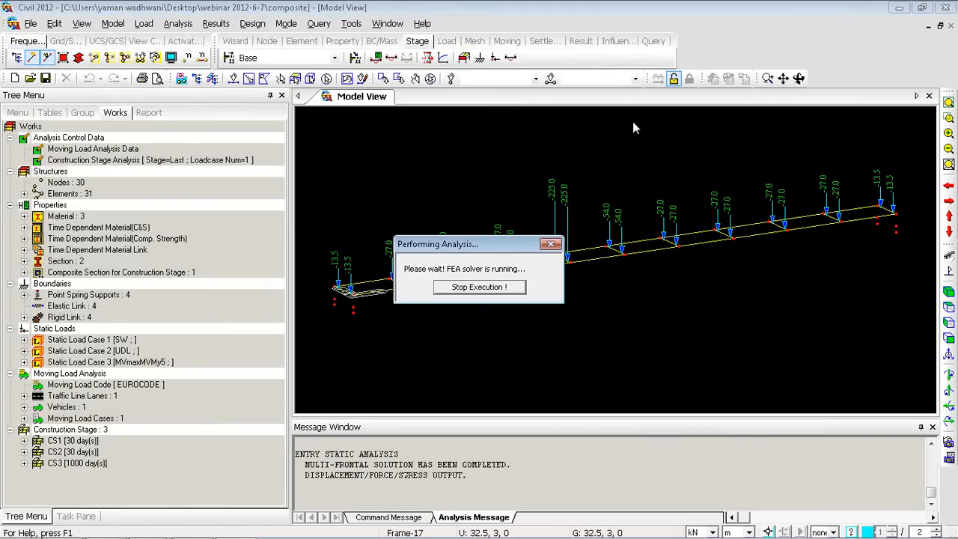
Open the deformed shape results in front view and switch to construction stage CS1
right_click(333, 128)
mouse_move(372, 154)
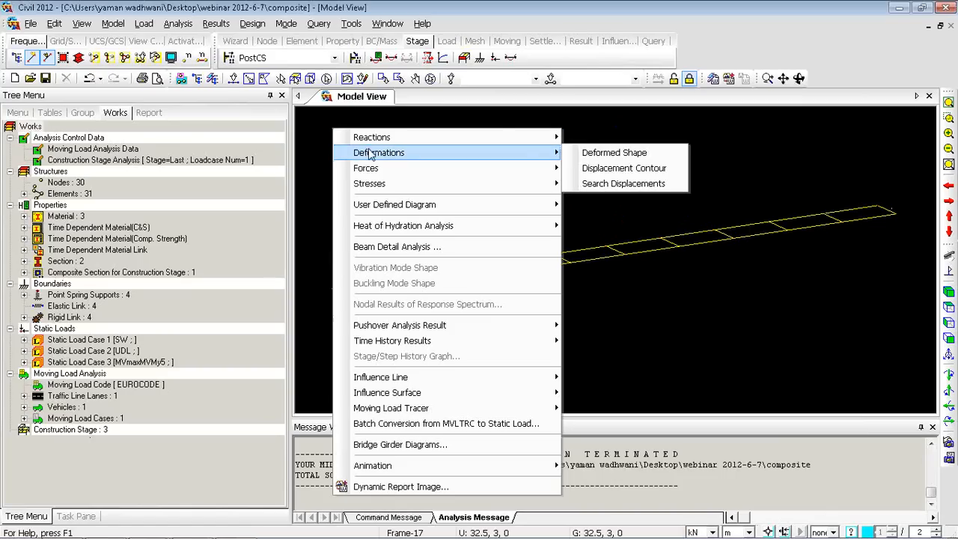
click(614, 153)
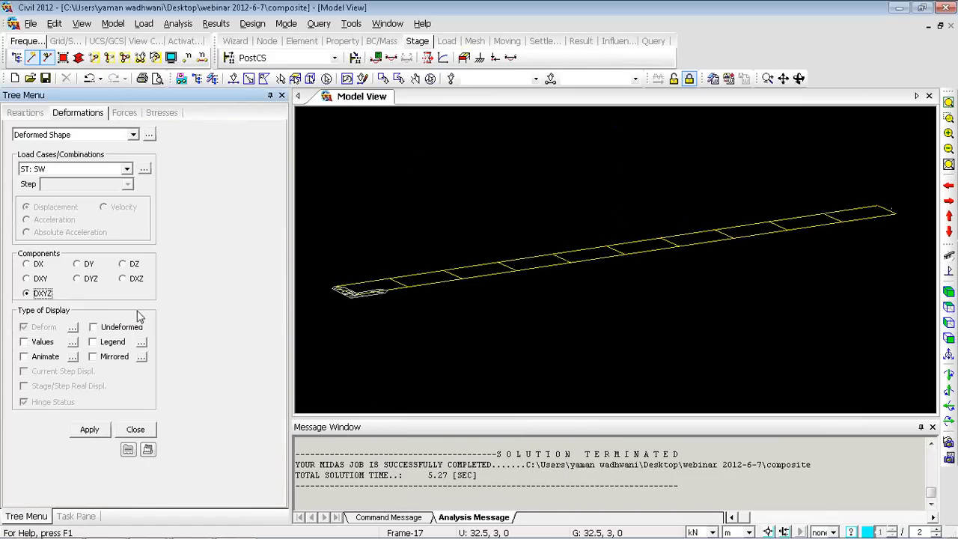
click(93, 327)
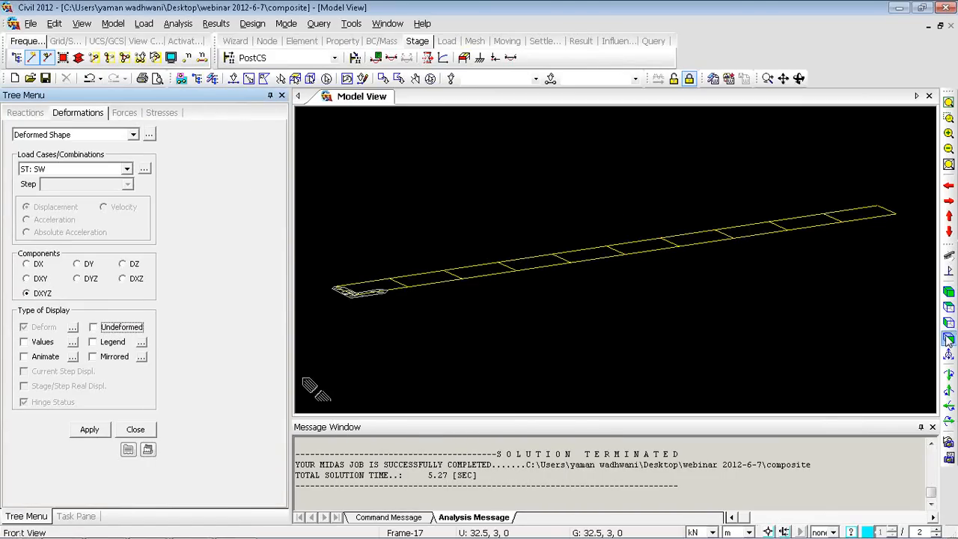
click(948, 339)
click(253, 58)
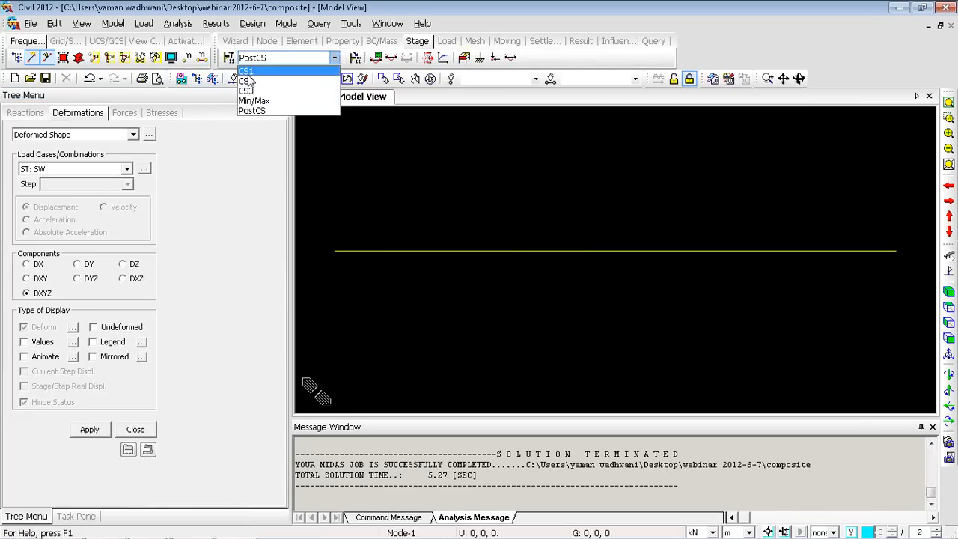
click(249, 75)
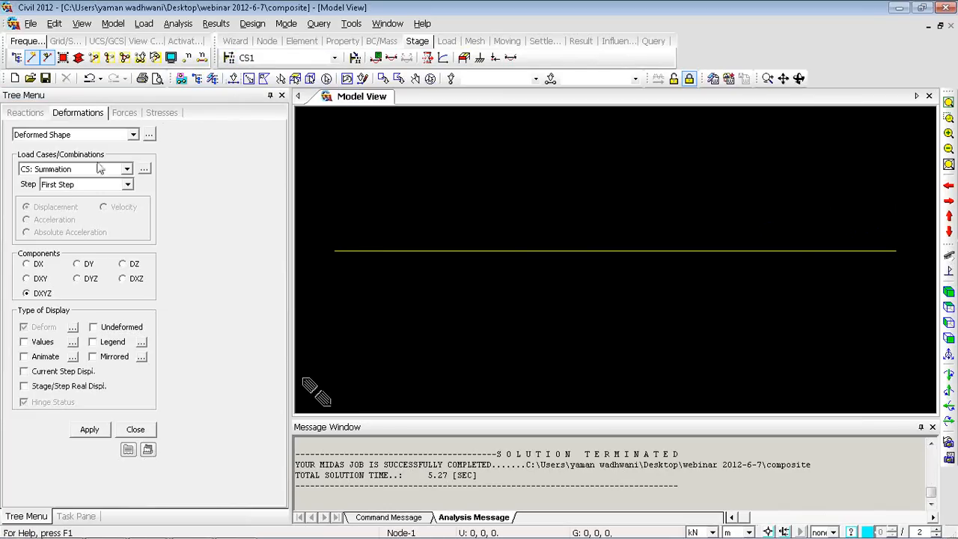
Display the CS1 deformed shape for the Summation load case using current step displacement, with values shown
click(25, 373)
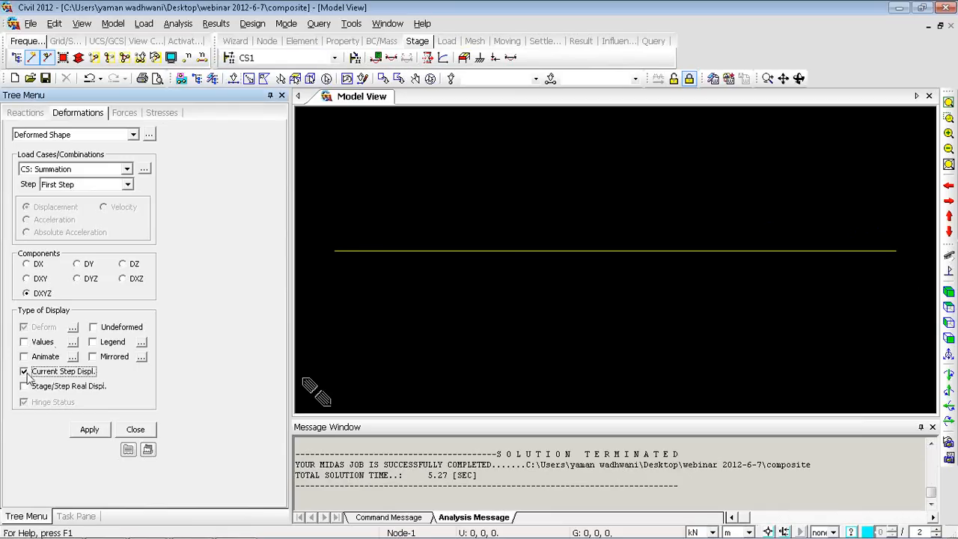
click(30, 376)
click(30, 387)
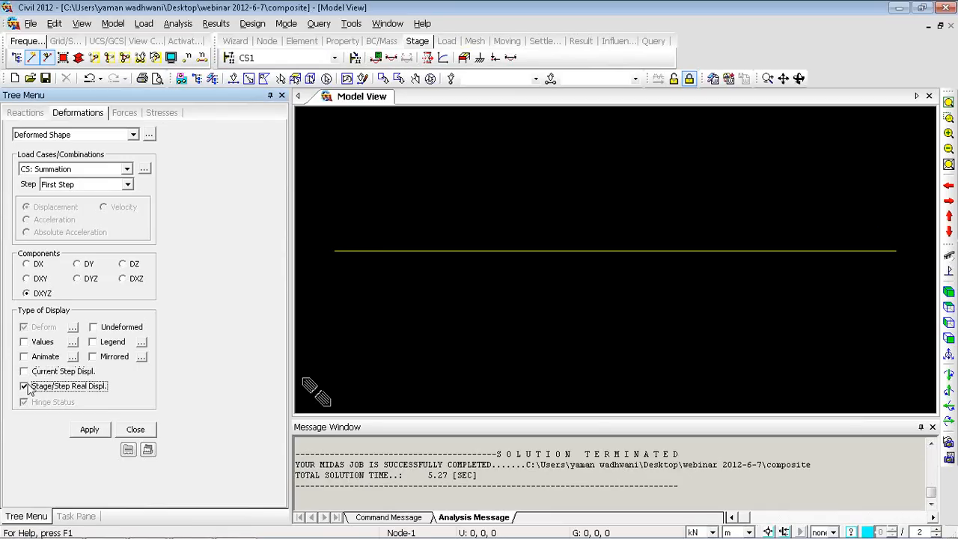
click(27, 387)
click(25, 372)
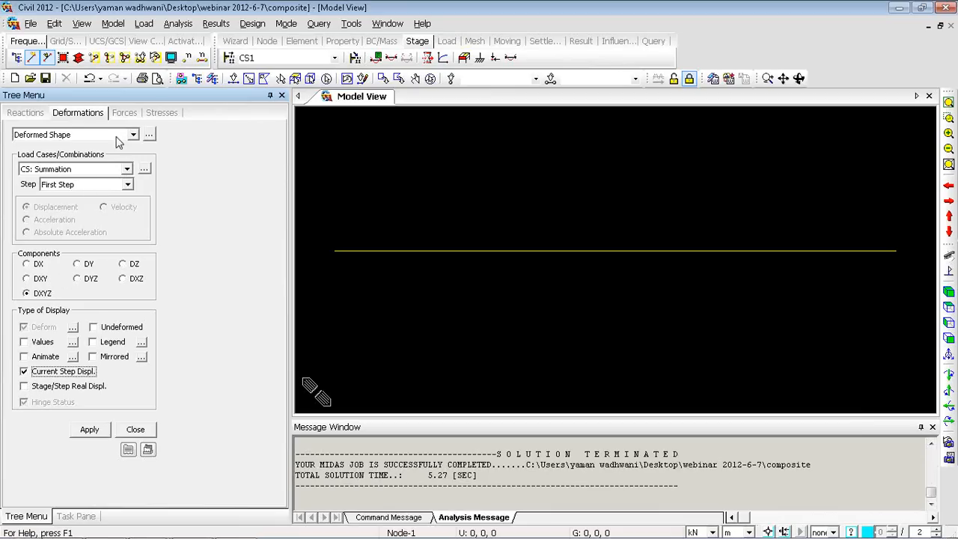
click(89, 431)
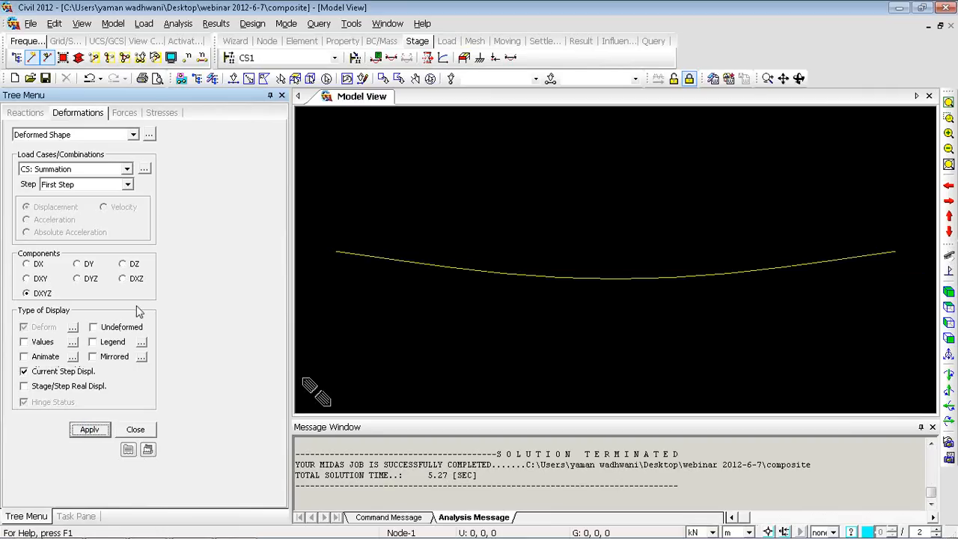
click(44, 342)
click(89, 430)
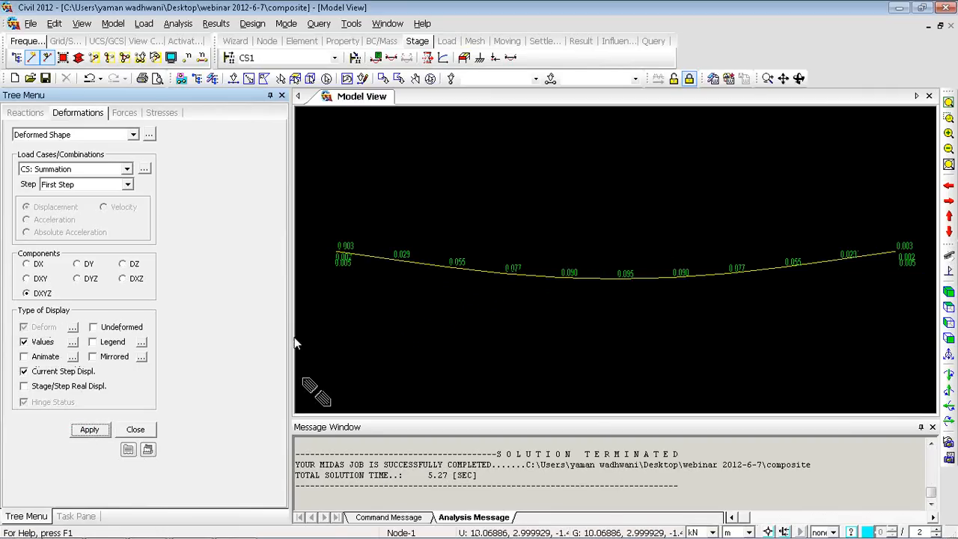
Display the deformed shape at construction stage CS2 using stage/step real displacement instead of current step displacement
drag(290, 339, 186, 337)
click(284, 58)
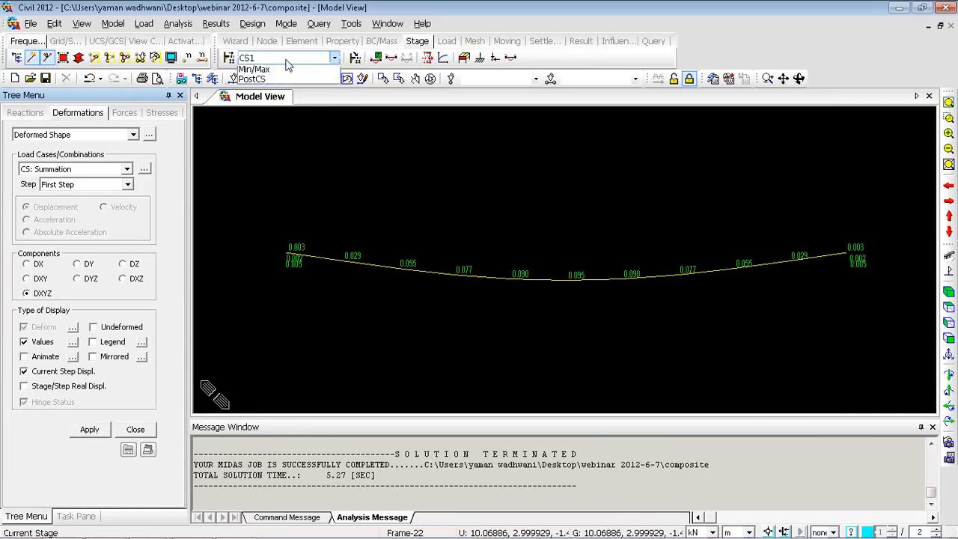
click(254, 81)
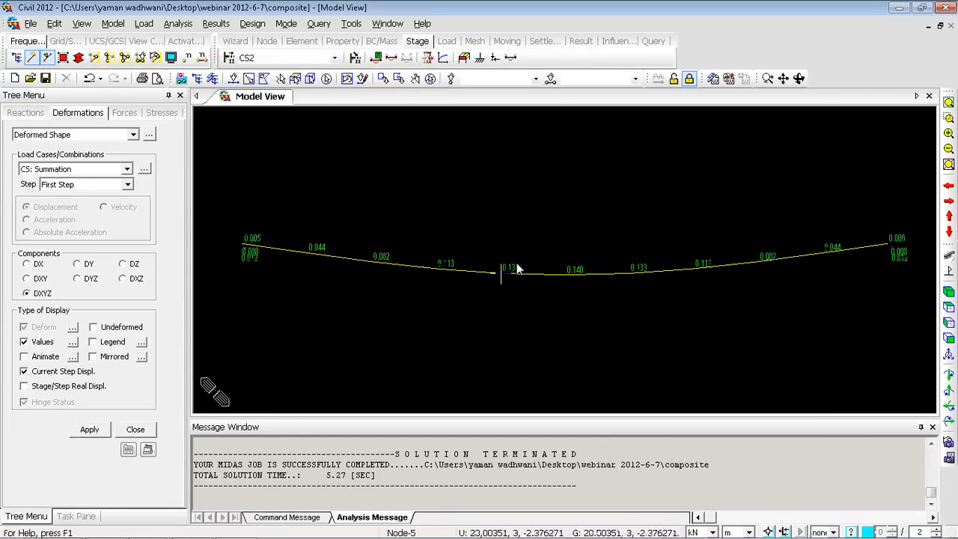
click(26, 386)
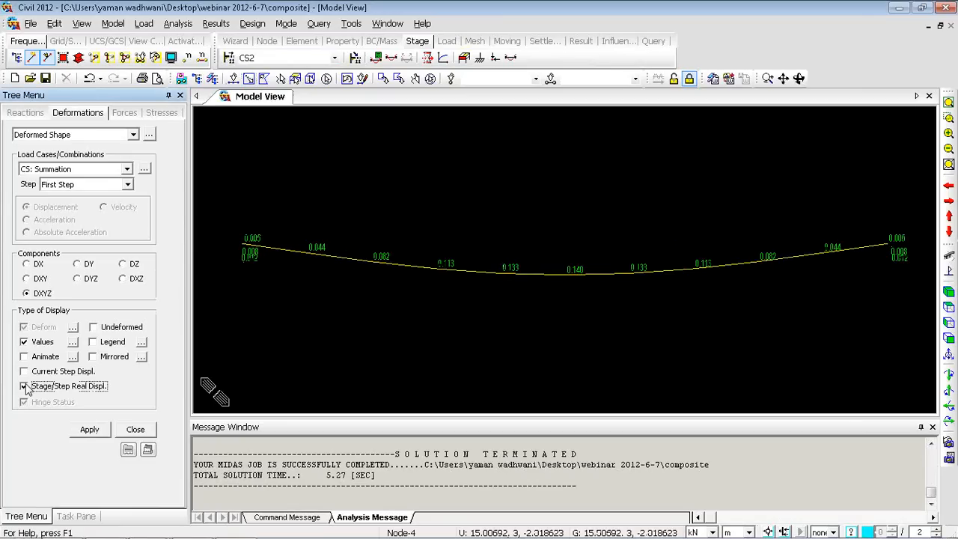
click(89, 430)
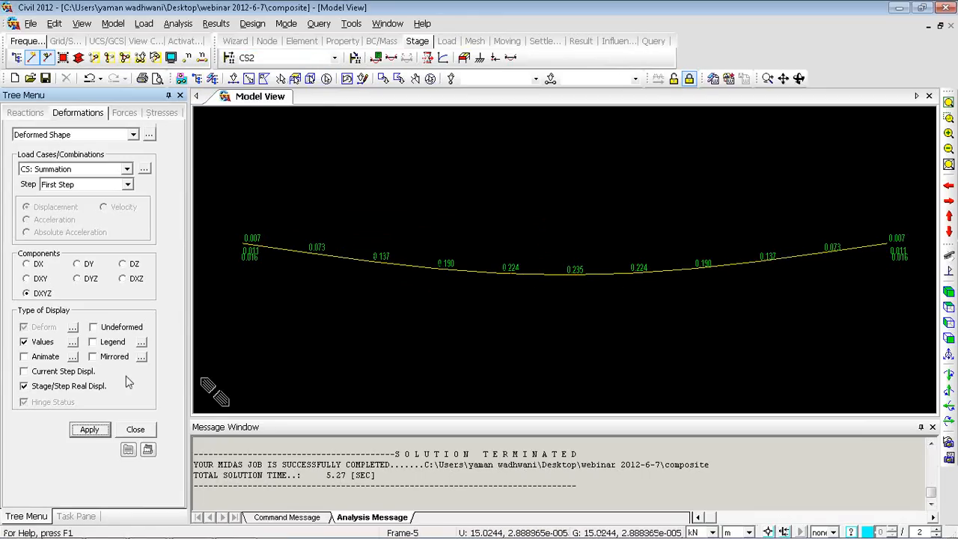
View the real displacements at construction stage CS3, select current step displacement and close the deformed shape settings
click(266, 57)
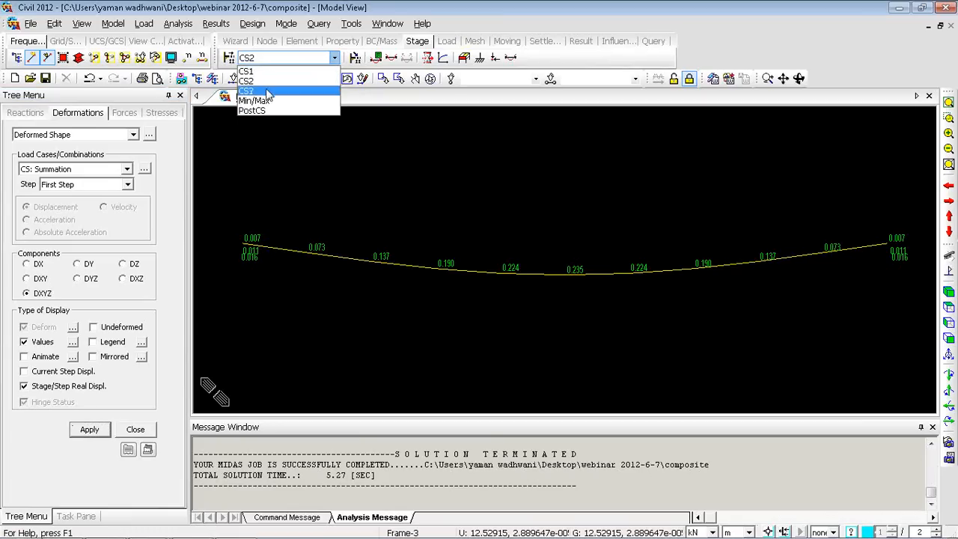
click(265, 93)
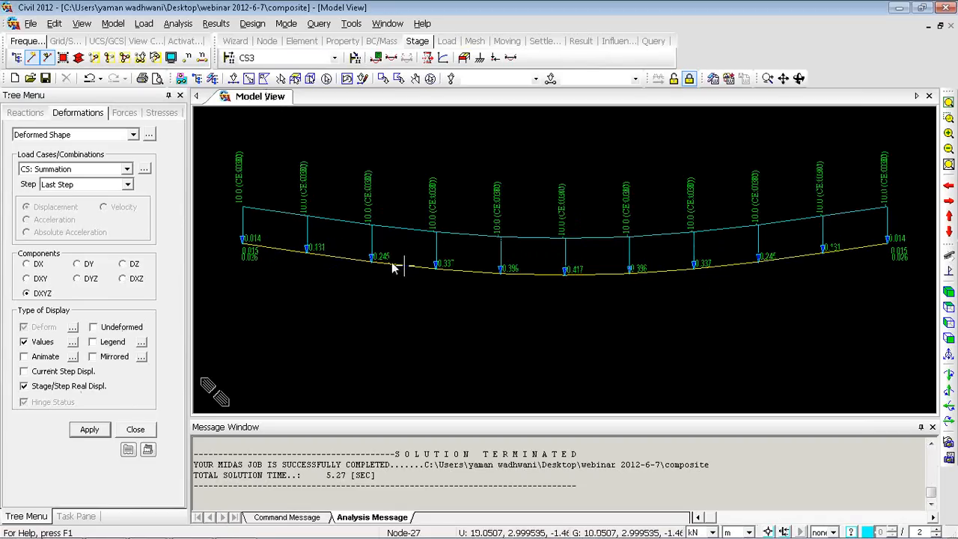
click(24, 372)
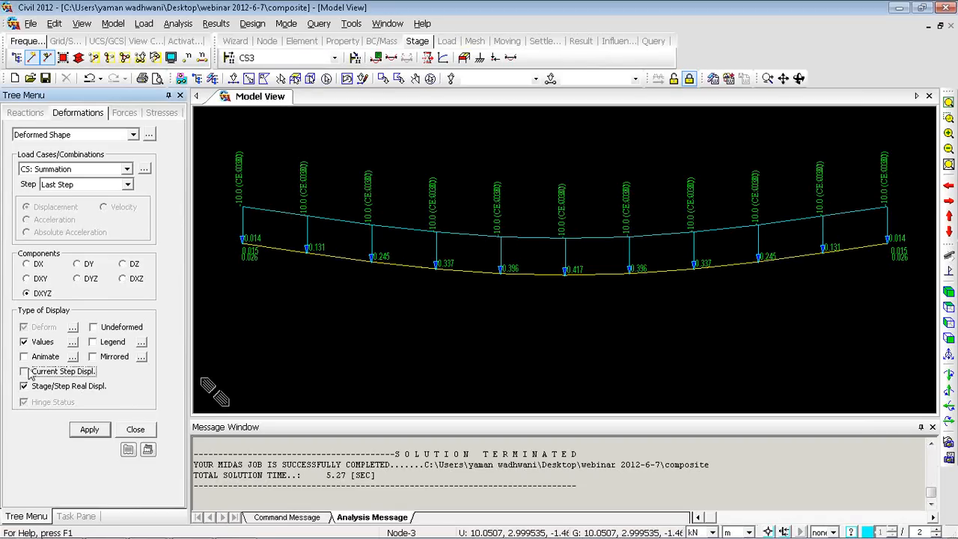
click(24, 384)
click(24, 372)
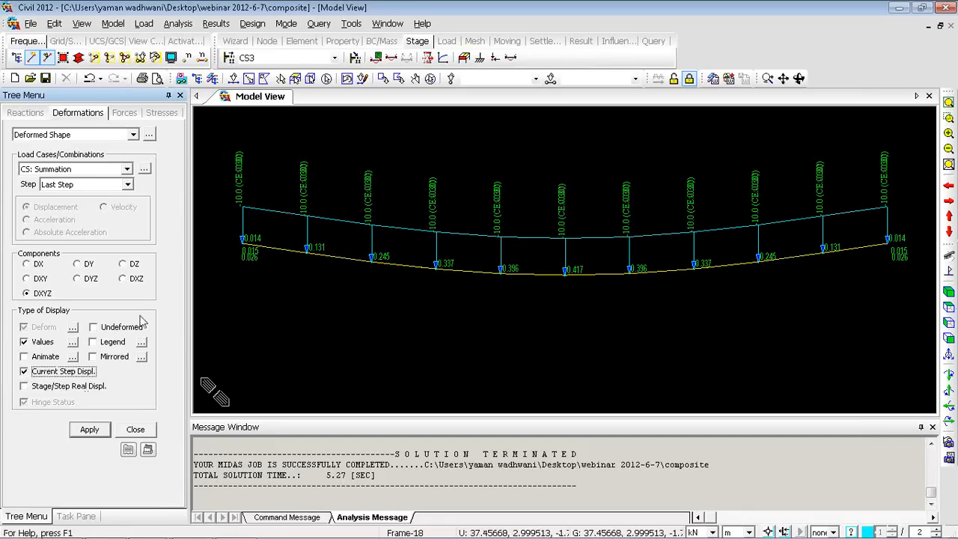
click(126, 427)
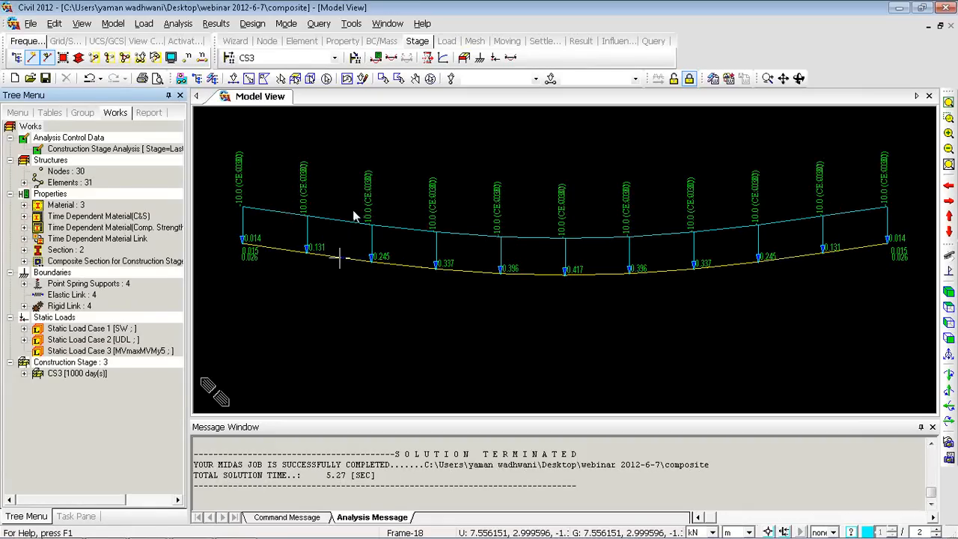
mouse_move(341, 258)
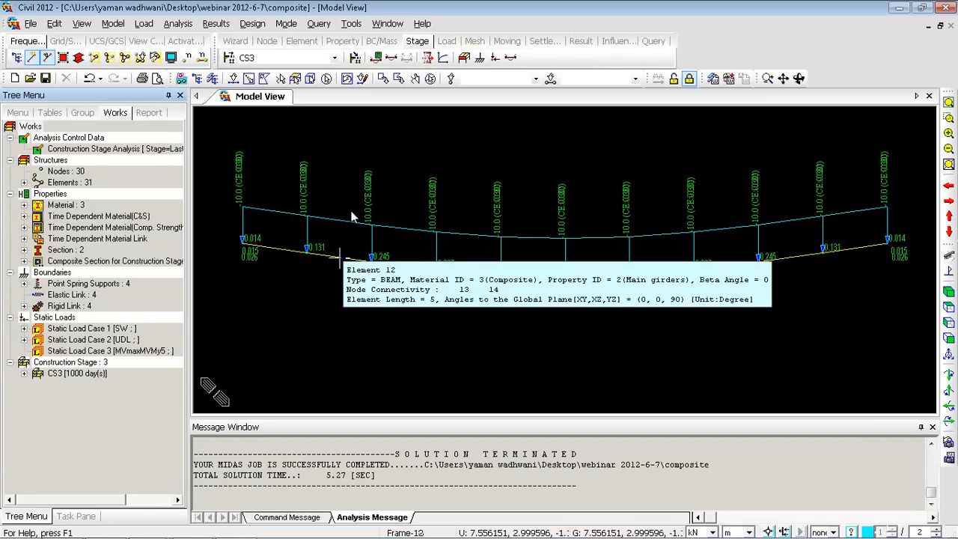